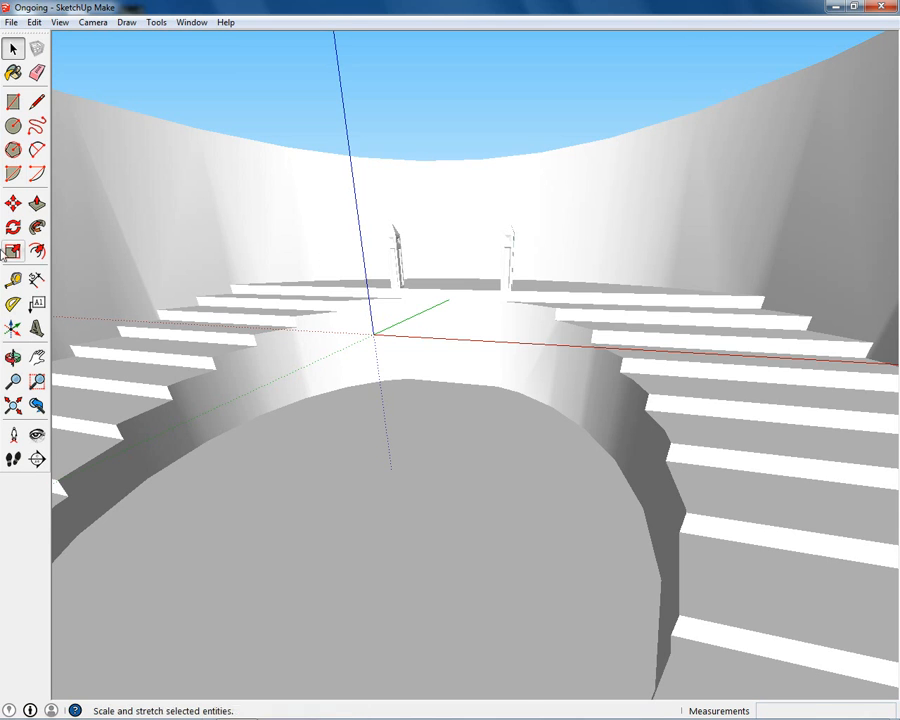
# Turn on the display of edges for the whole staircase model.
pyautogui.moveTo(484, 243); pyautogui.dragTo(400, 245, button='middle')
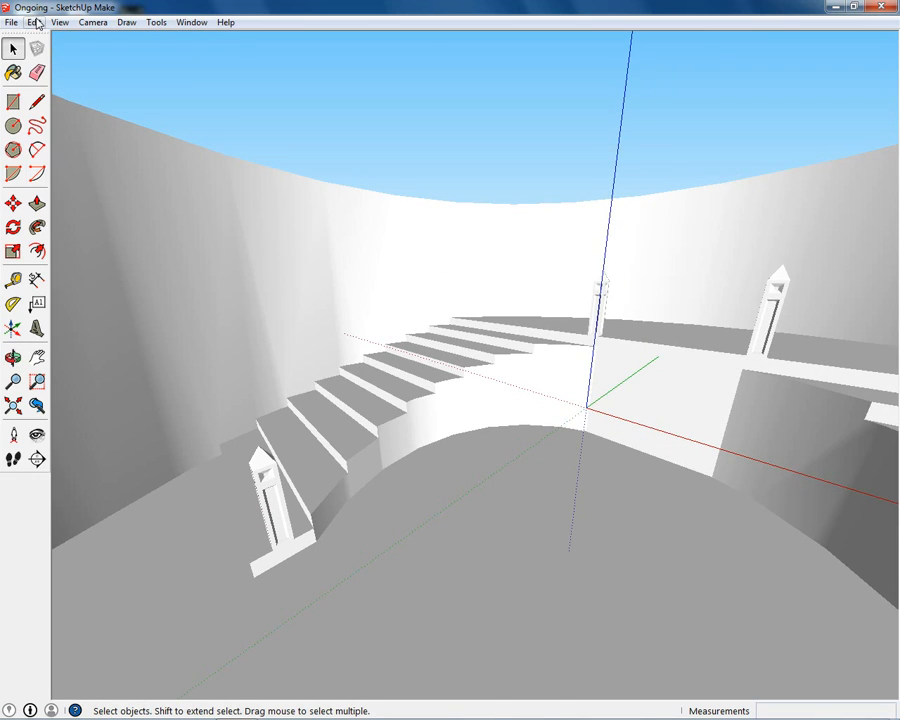
pyautogui.click(35, 22)
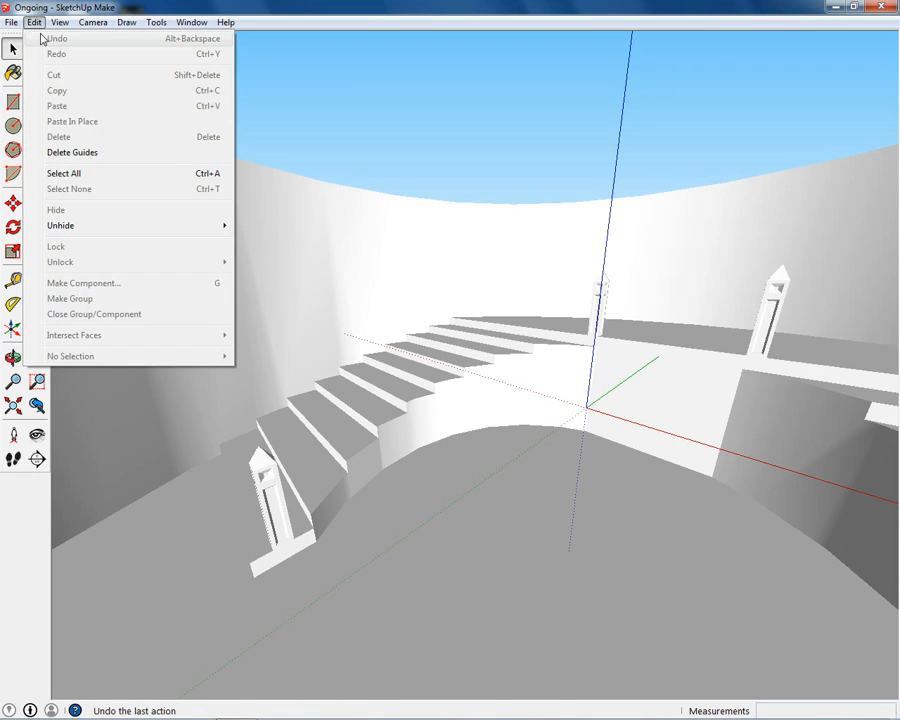
pyautogui.moveTo(57, 27)
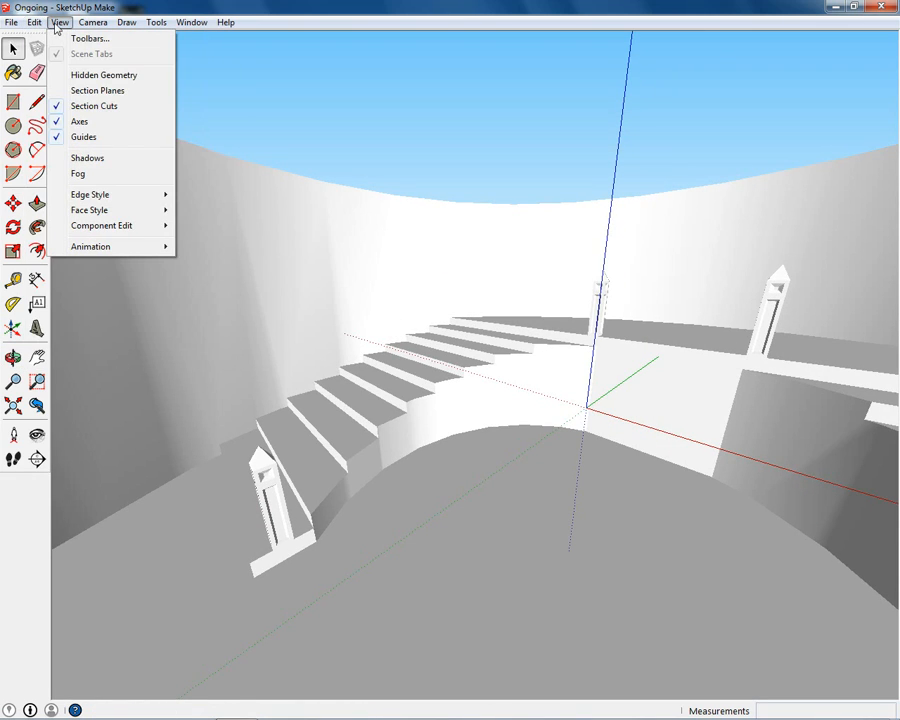
pyautogui.moveTo(115, 193)
pyautogui.click(196, 195)
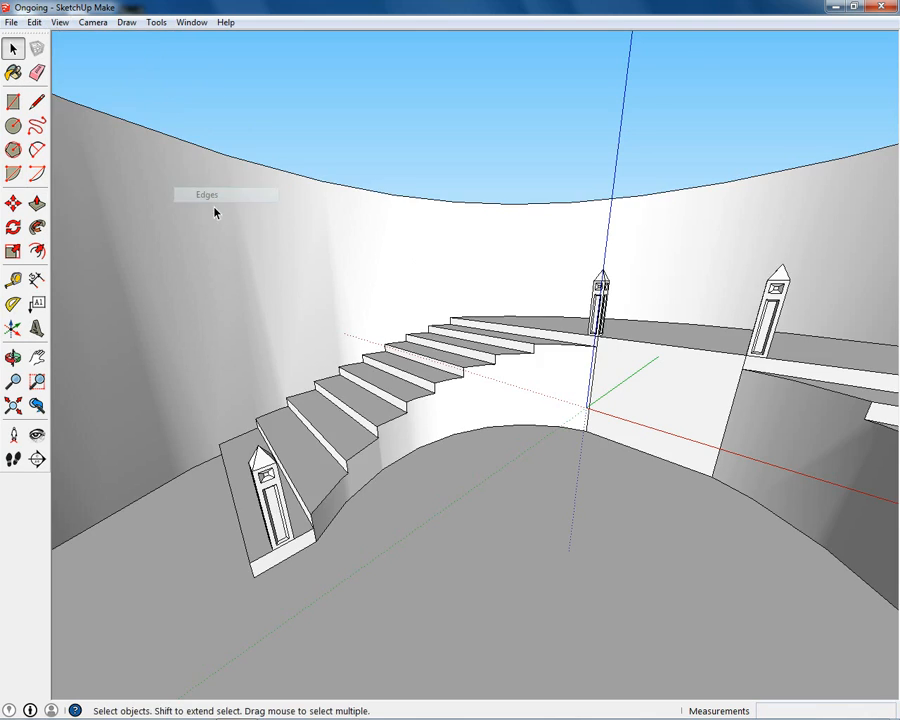
# Delete the inner and sloping edges of the pyramidal recess on the pillar at the foot of the stairs.
pyautogui.scroll(3, 406, 486)
pyautogui.moveTo(406, 486); pyautogui.dragTo(342, 337, button='middle')
pyautogui.scroll(3, 380, 448)
pyautogui.scroll(4, 343, 336)
pyautogui.click(343, 329)
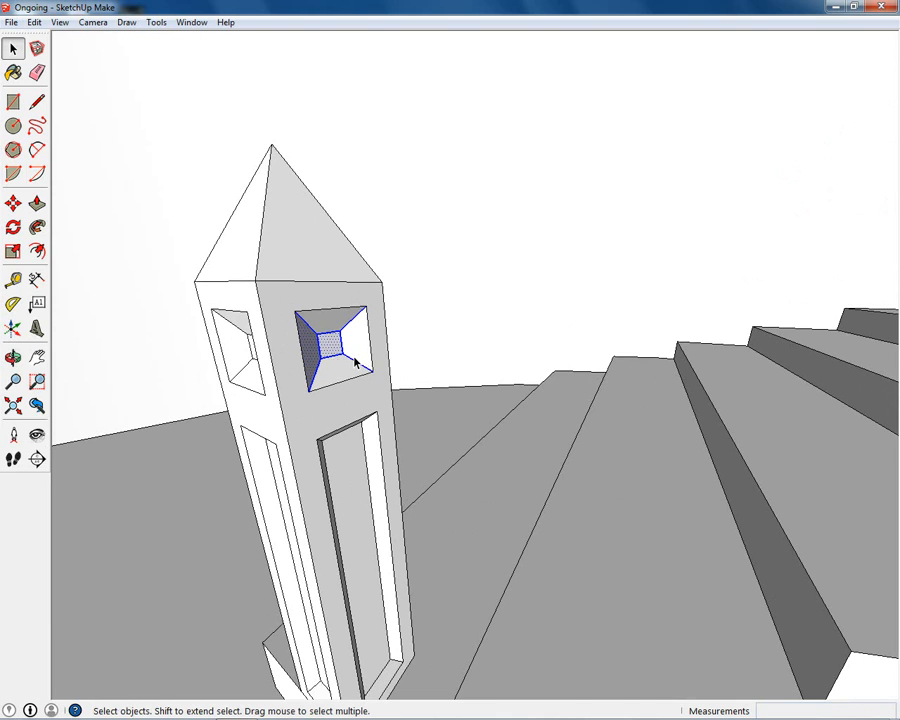
pyautogui.doubleClick(354, 335)
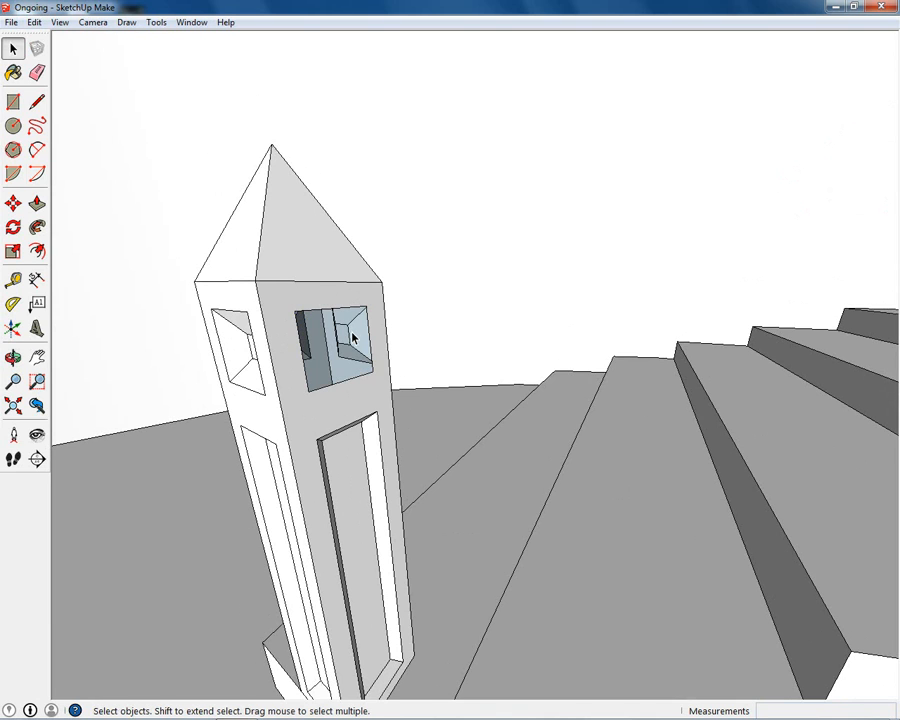
# Close the square opening in that pillar with a face by drawing a diagonal line, and delete the diagonal.
pyautogui.scroll(5, 353, 335)
pyautogui.press('l')
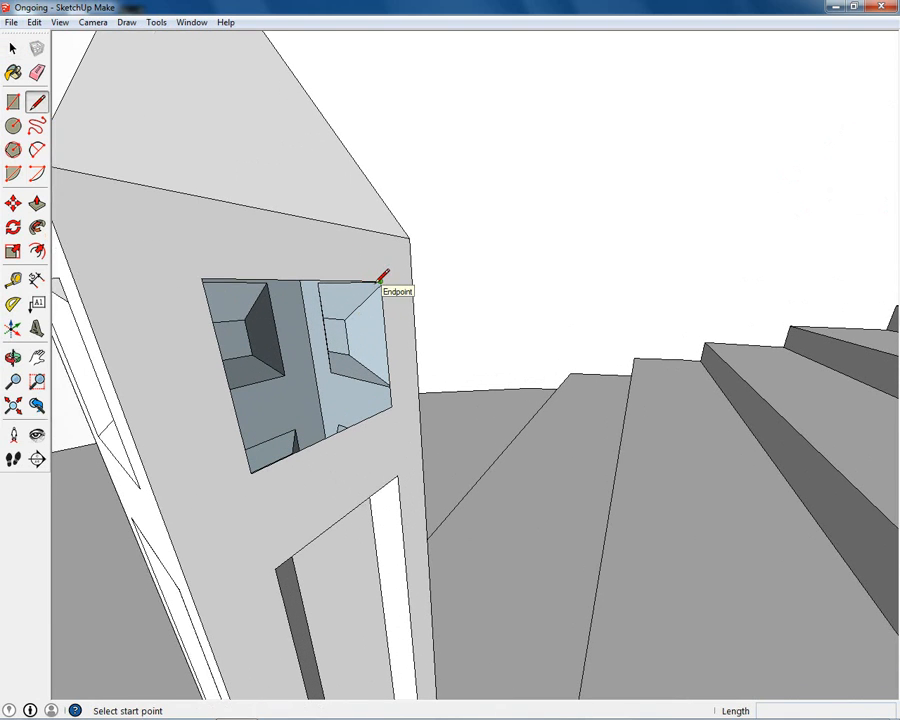
pyautogui.click(380, 282)
pyautogui.click(251, 471)
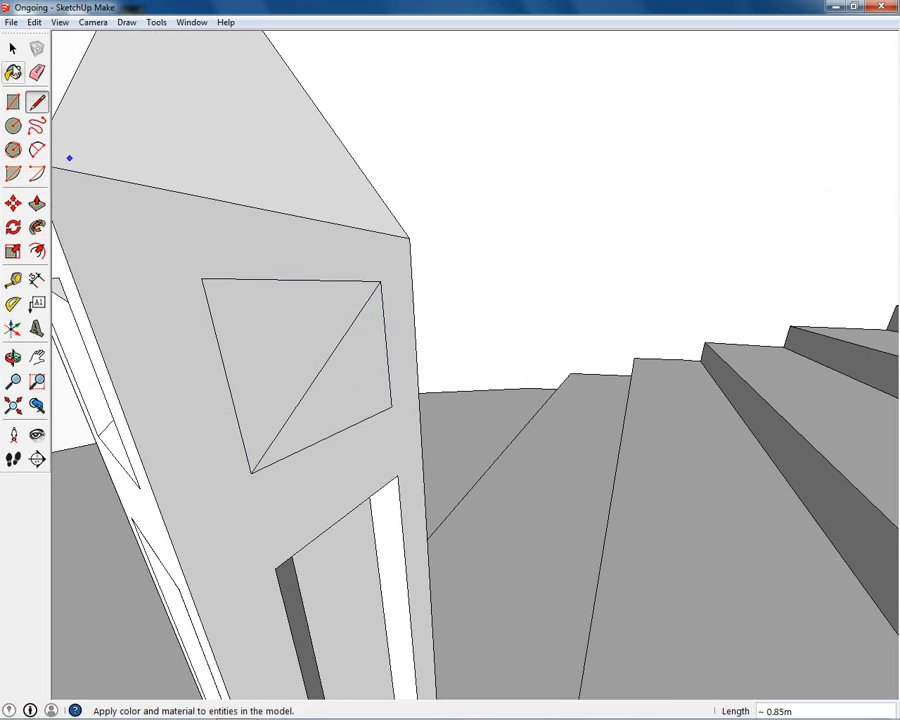
pyautogui.click(13, 48)
pyautogui.click(326, 362)
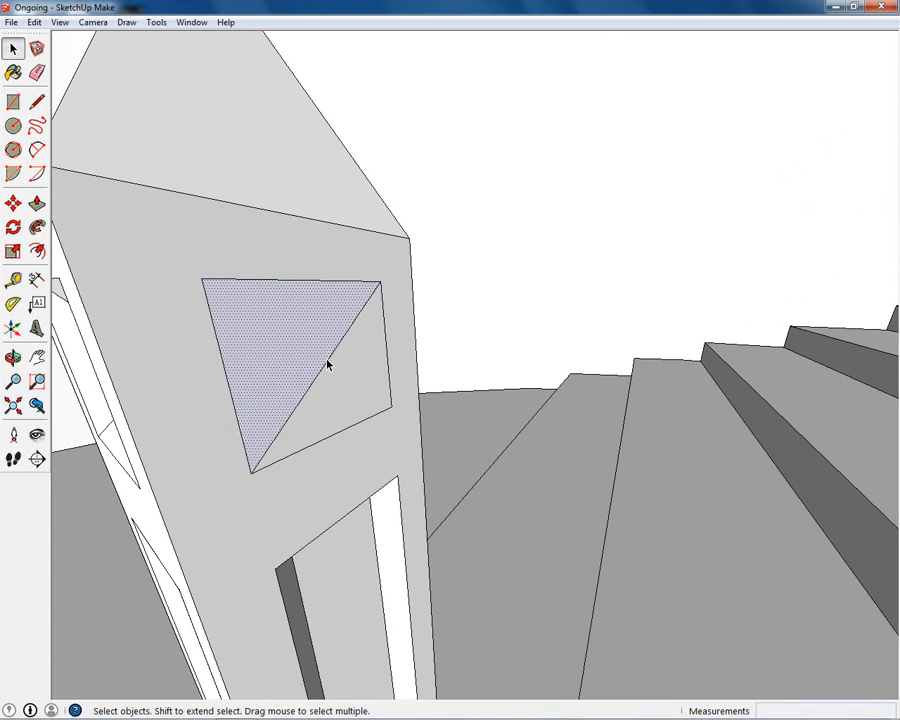
pyautogui.click(328, 364)
pyautogui.press('Delete')
# Place guides across the square's centre, one 0.30 m from its side edge and one 0.25 m below its upper edge.
pyautogui.press('t')
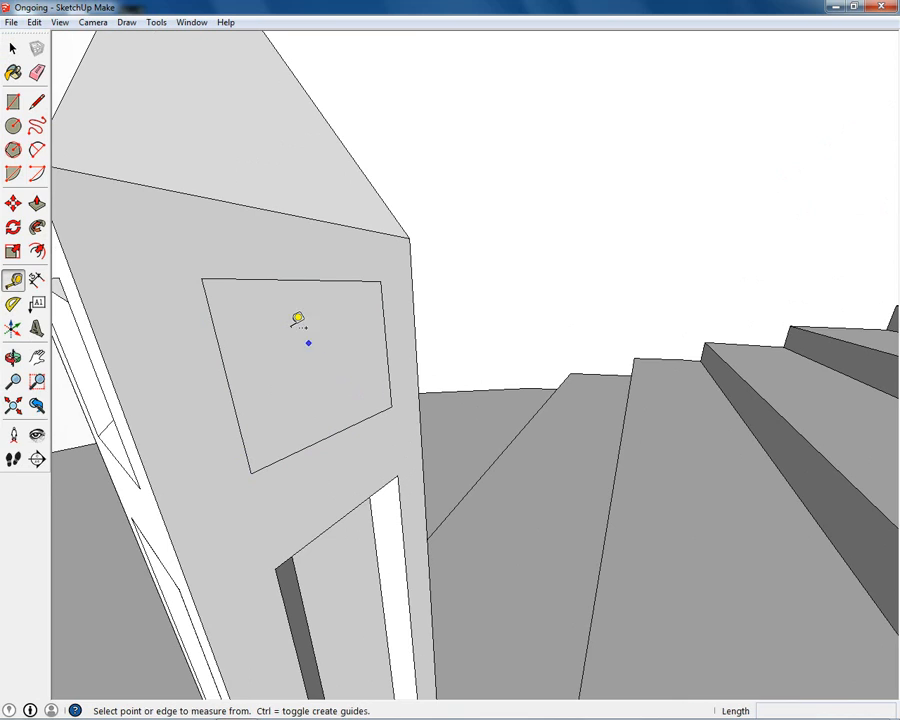
pyautogui.click(208, 301)
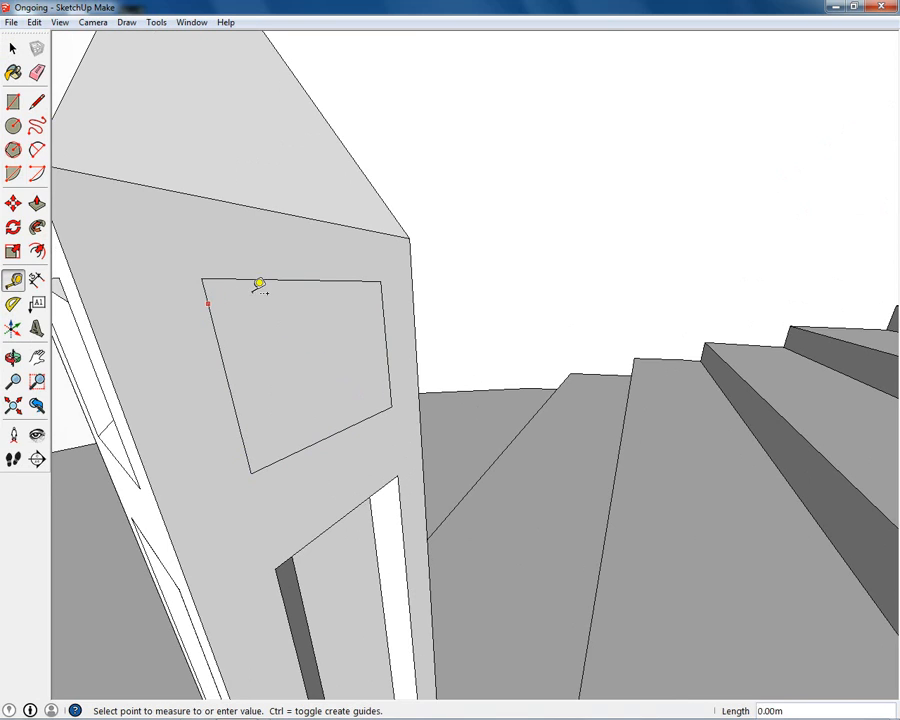
pyautogui.click(315, 278)
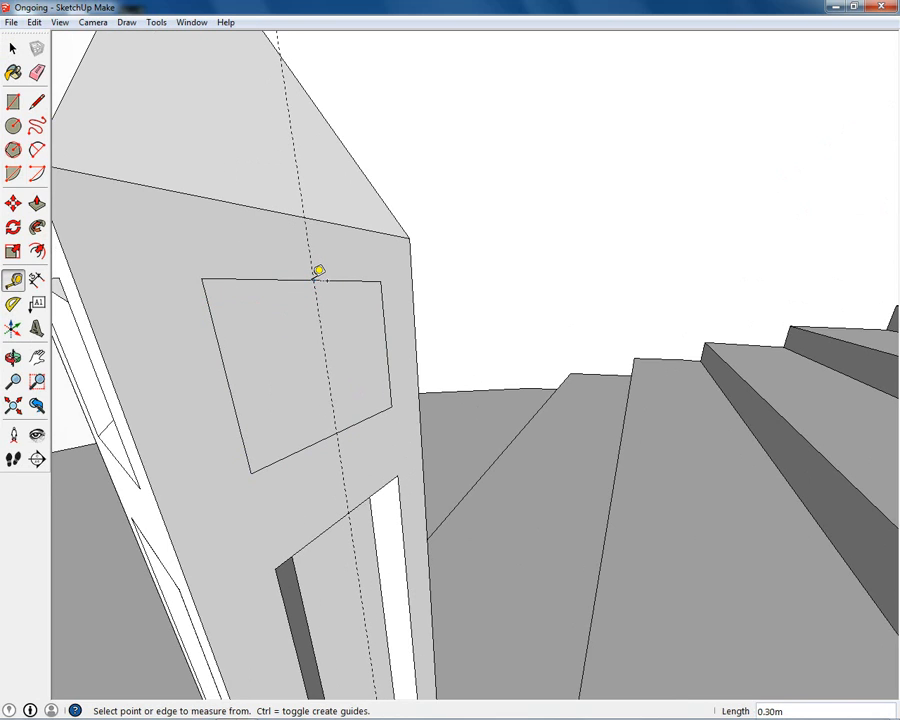
pyautogui.click(348, 280)
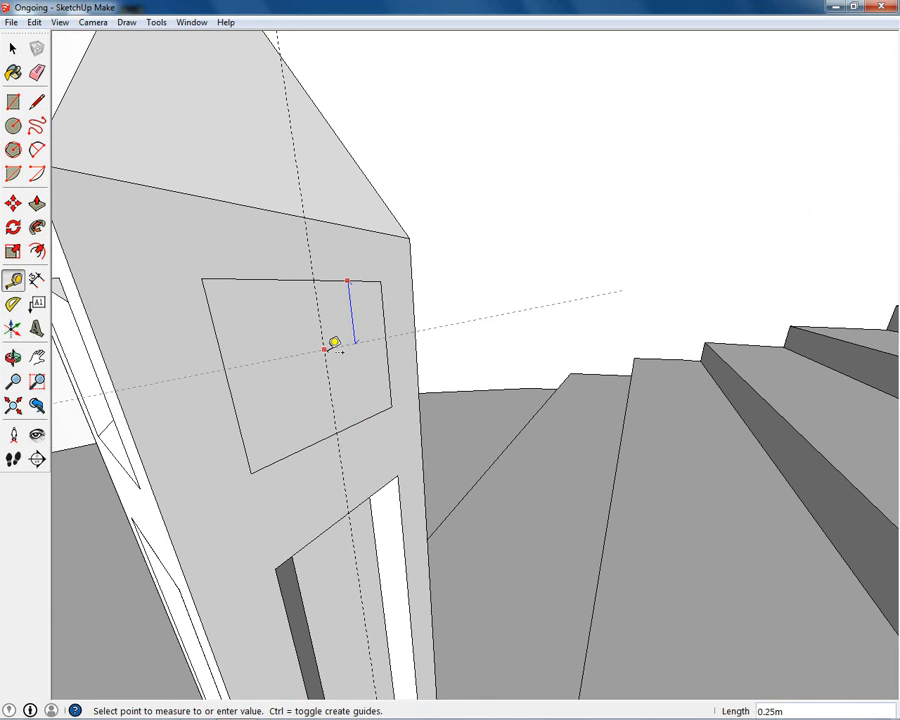
pyautogui.click(393, 335)
# Delete the inner and sloping edges of the pyramidal recess on the opposite pillar across the floor.
pyautogui.moveTo(392, 336); pyautogui.dragTo(227, 255, button='middle')
pyautogui.scroll(-6, 312, 326)
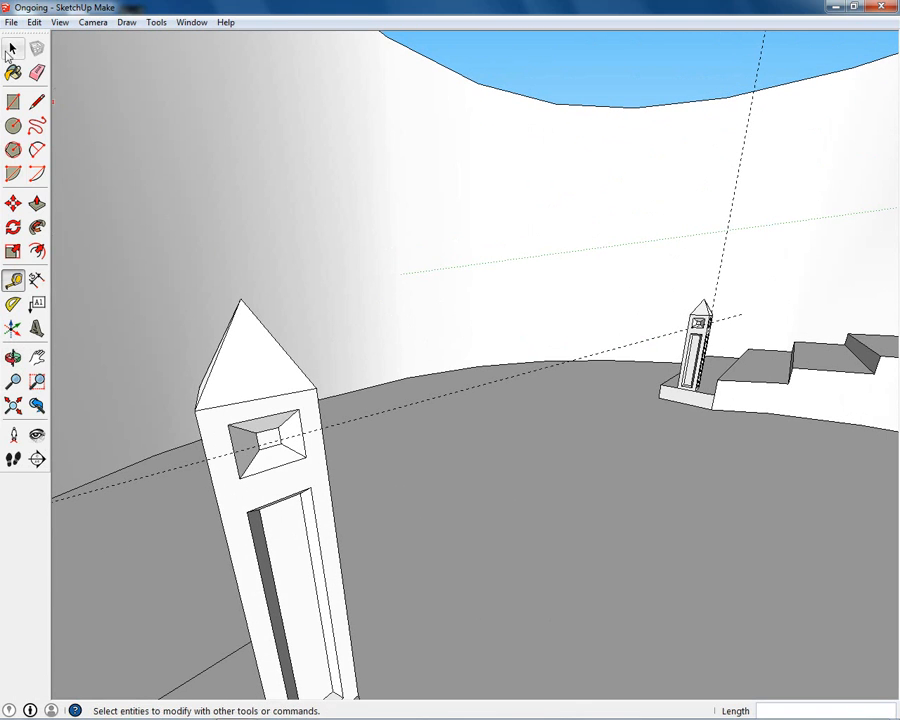
pyautogui.click(13, 47)
pyautogui.scroll(1, 270, 430)
pyautogui.click(281, 440)
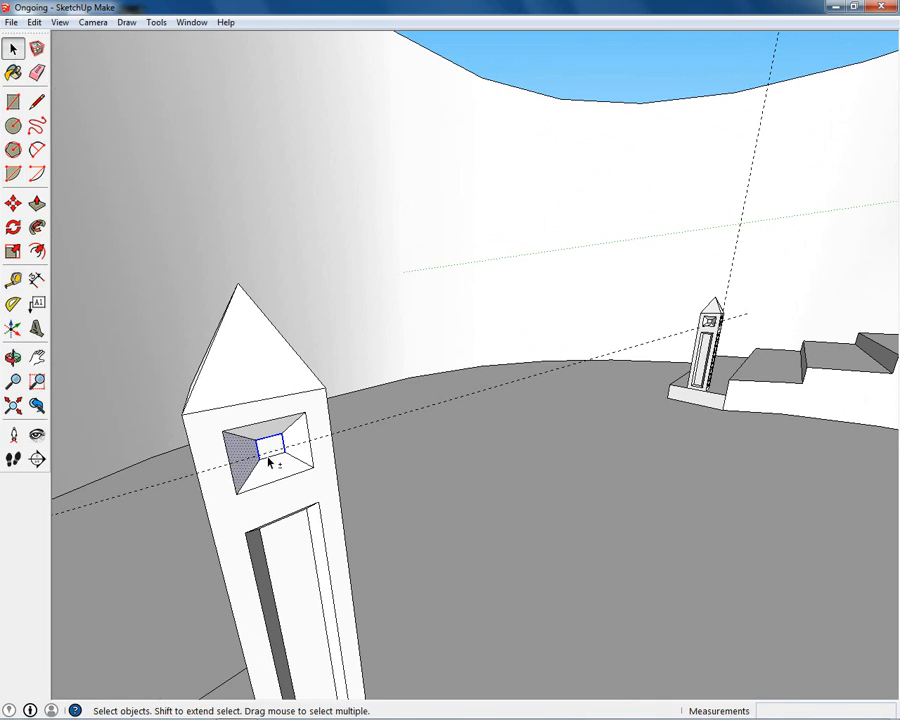
pyautogui.keyDown('shift'); pyautogui.click(306, 418); pyautogui.keyUp('shift')
pyautogui.keyDown('shift'); pyautogui.click(297, 461); pyautogui.keyUp('shift')
pyautogui.press('Delete')
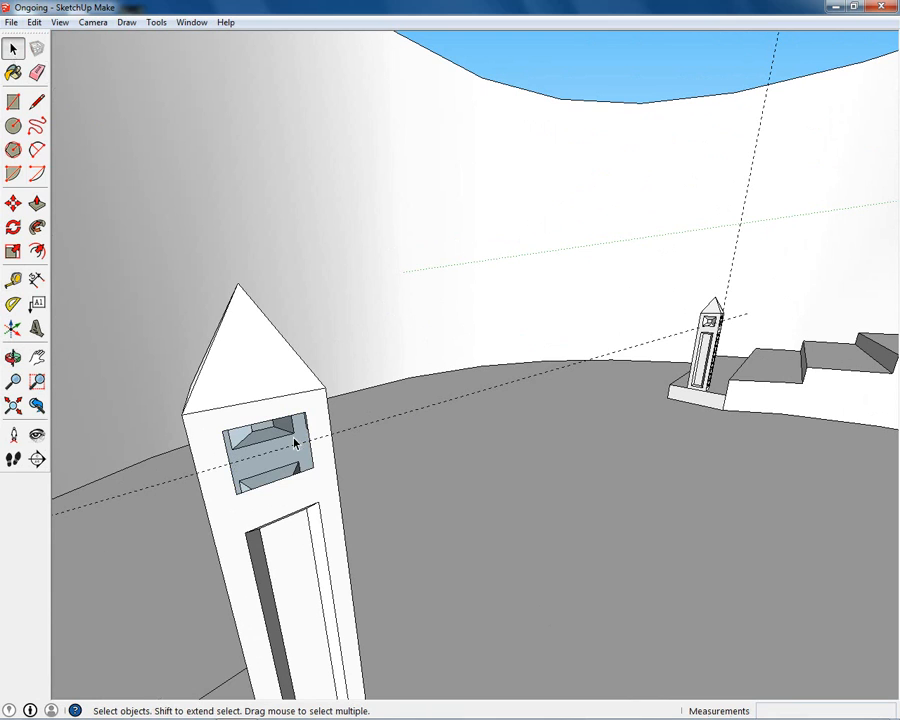
# Fill the opposite pillar's square opening by drawing a corner-to-corner line, and remove that line.
pyautogui.scroll(3, 295, 443)
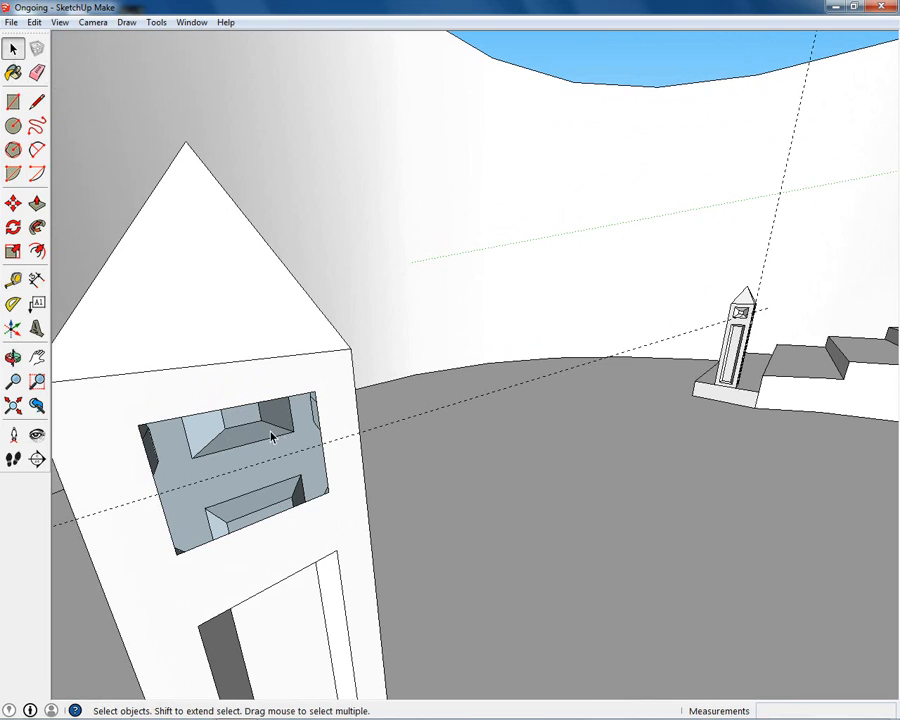
pyautogui.press('l')
pyautogui.click(315, 393)
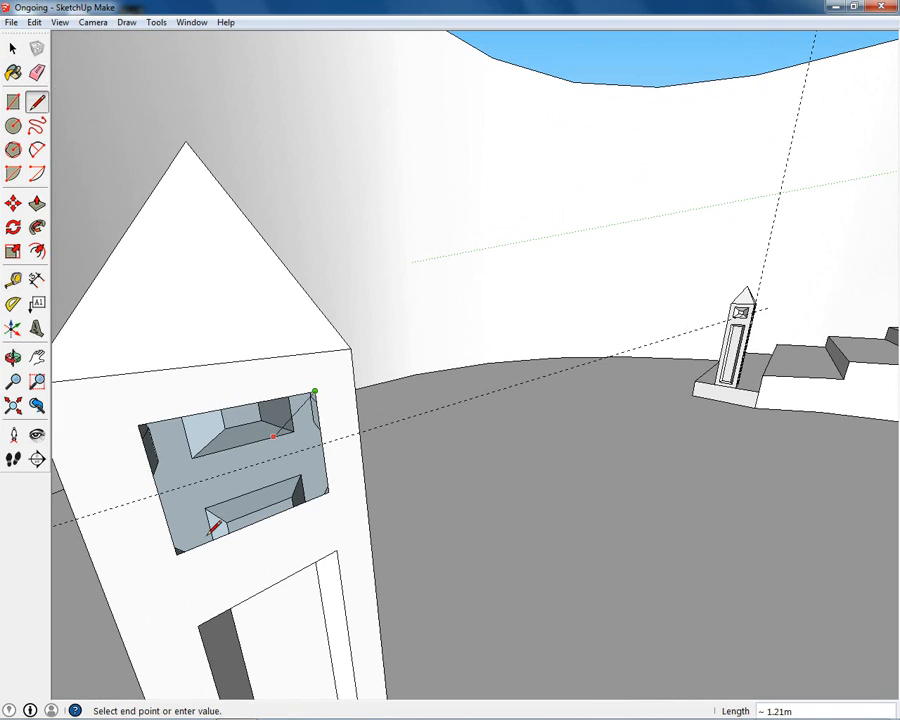
pyautogui.click(177, 551)
pyautogui.click(12, 48)
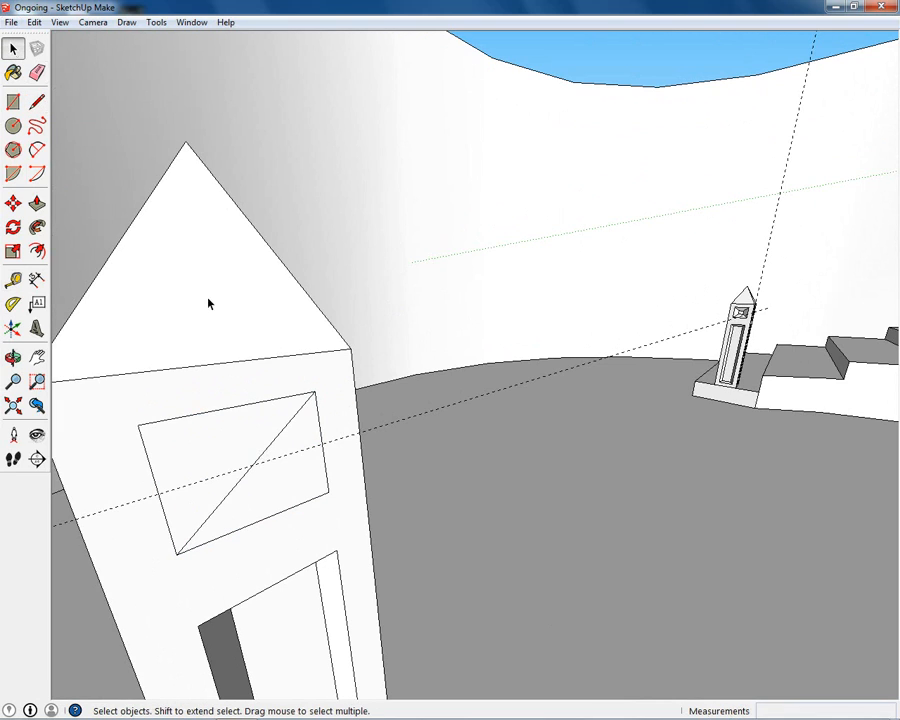
pyautogui.click(279, 436)
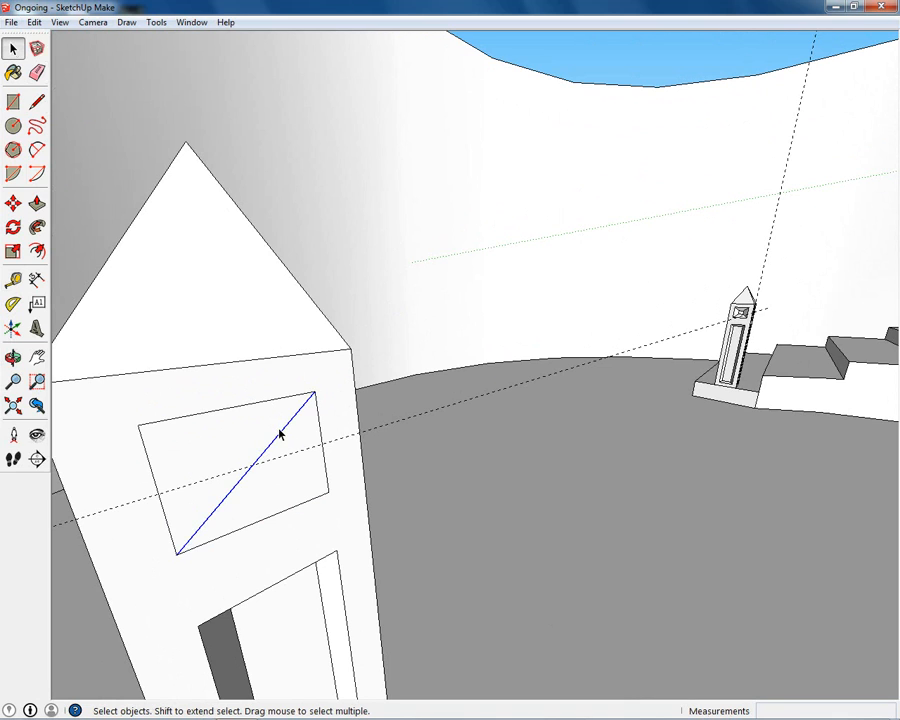
pyautogui.press('Delete')
# Place a vertical guide through the middle of the opposite pillar's square, 0.30 m from its side edge.
pyautogui.moveTo(281, 435); pyautogui.dragTo(209, 424, button='middle')
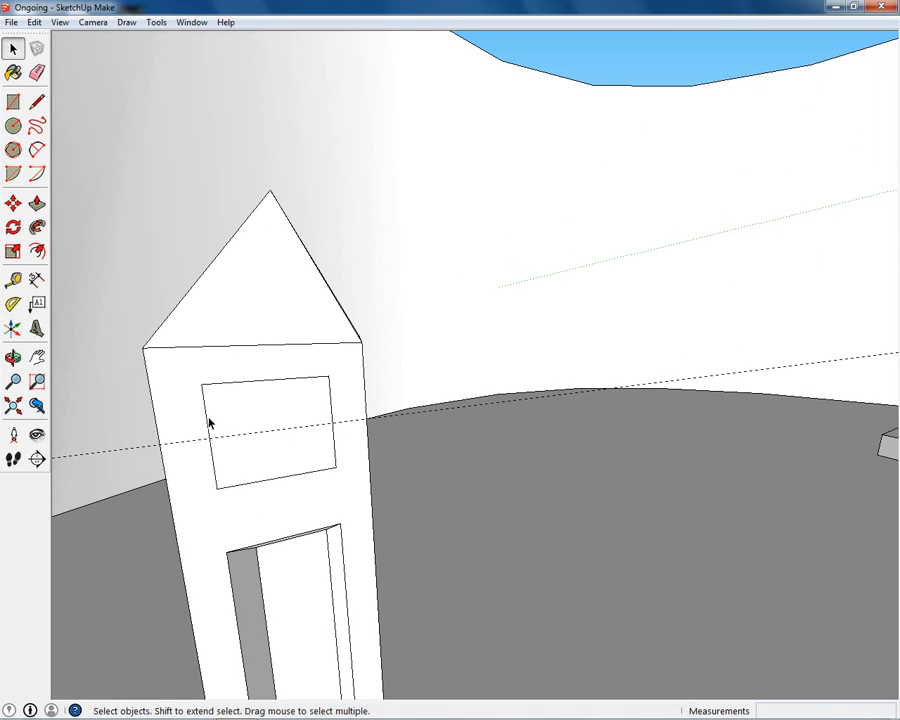
pyautogui.press('t')
pyautogui.click(203, 396)
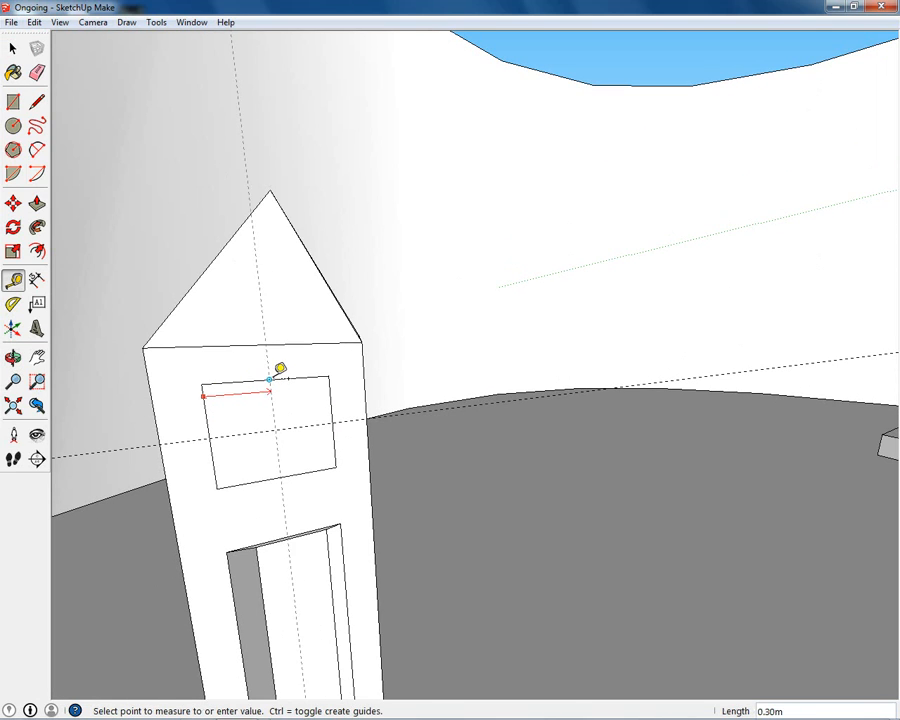
pyautogui.click(329, 377)
pyautogui.moveTo(329, 377); pyautogui.dragTo(570, 380, button='middle')
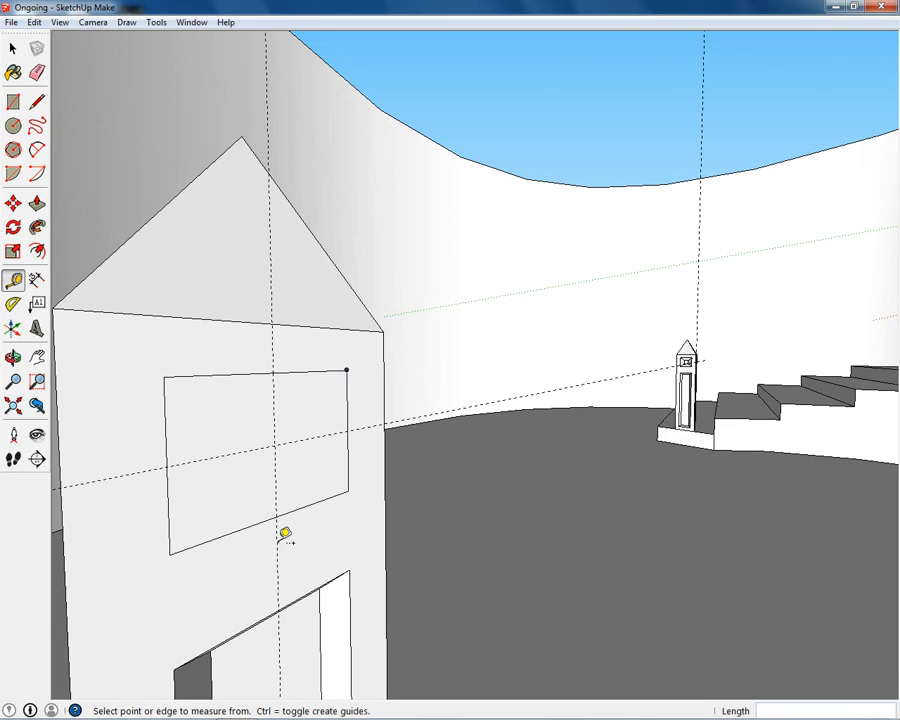
# Delete the four outline edges of the square on the opposite pillar, leaving its upper face plain.
pyautogui.press('e')
pyautogui.press('space')
pyautogui.click(305, 374)
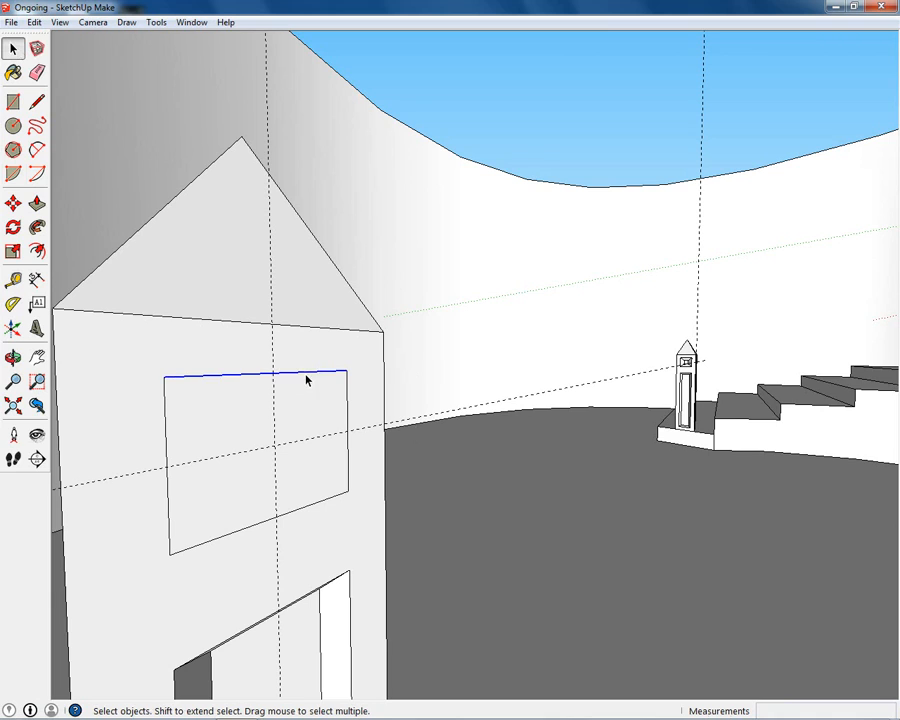
pyautogui.press('Delete')
pyautogui.click(347, 403)
pyautogui.press('Delete')
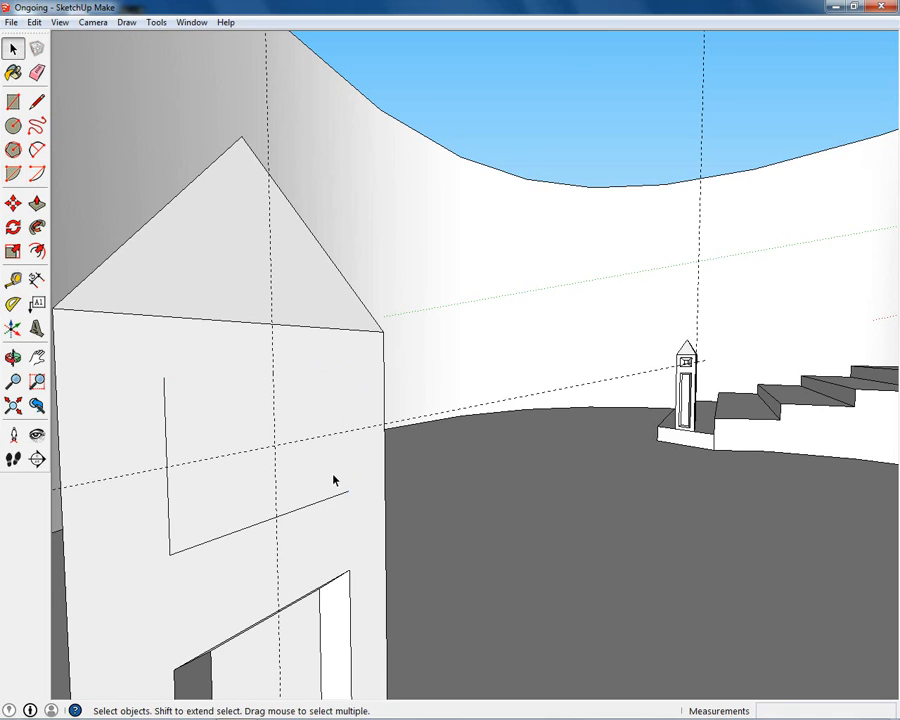
pyautogui.click(331, 498)
pyautogui.click(330, 499)
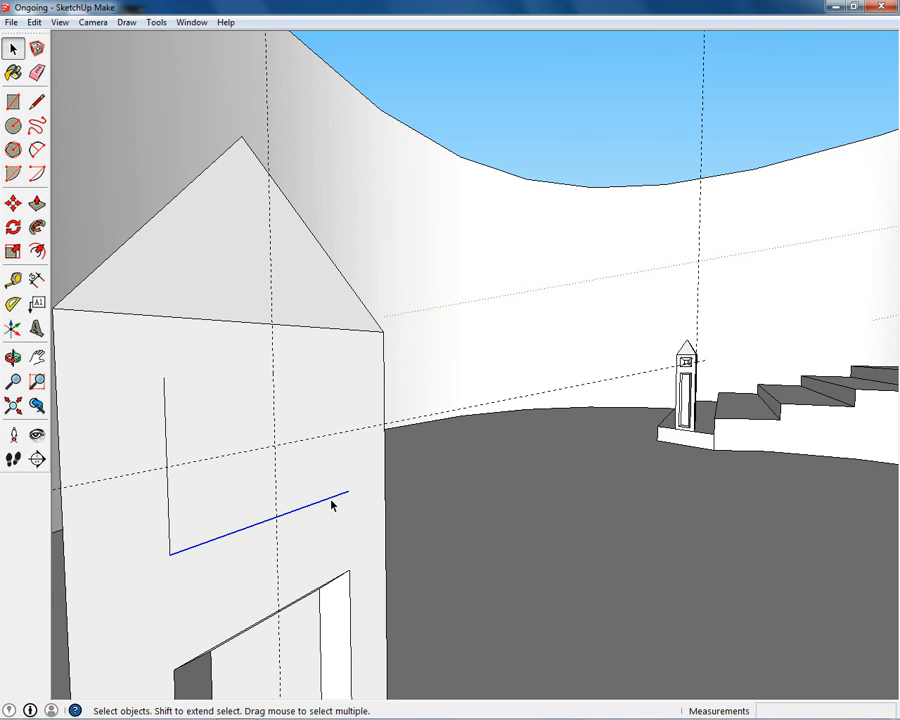
pyautogui.press('Delete')
pyautogui.click(168, 496)
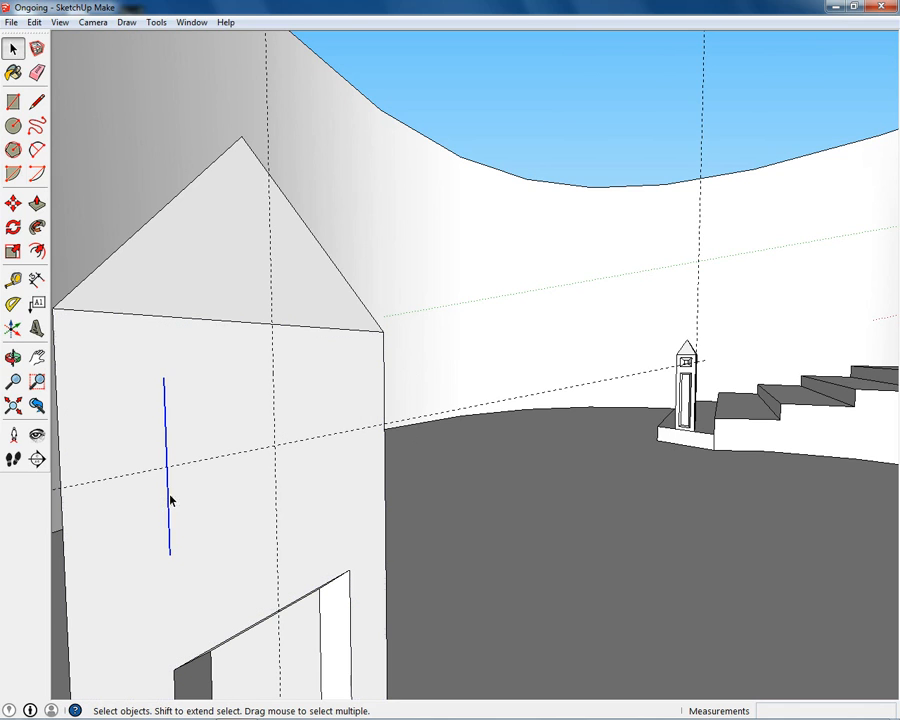
pyautogui.press('Delete')
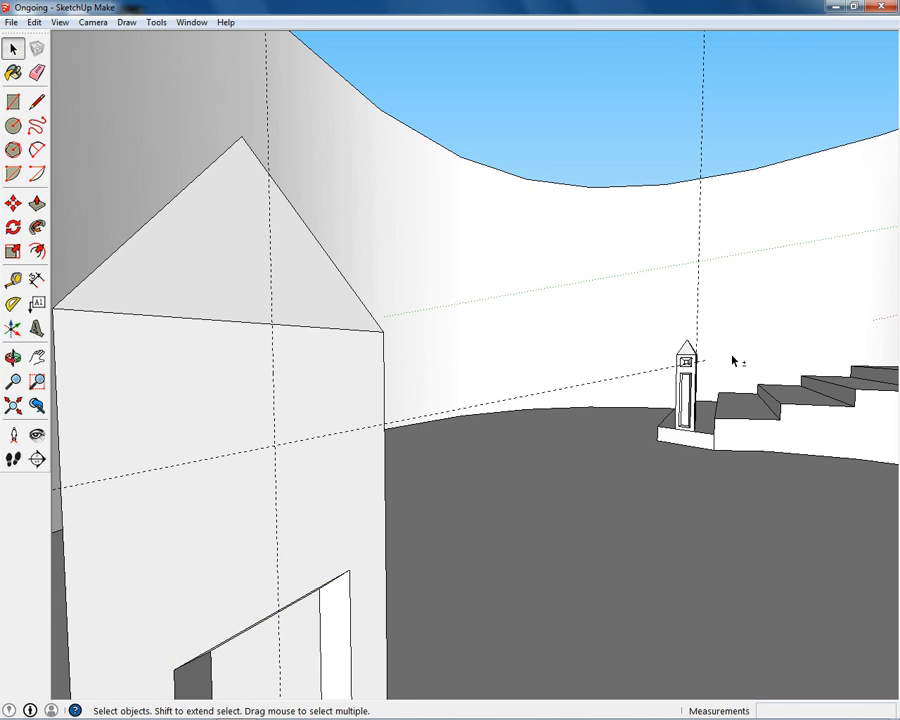
# Delete the four edges of the square outline on the first pillar at the foot of the stairs.
pyautogui.moveTo(733, 361); pyautogui.dragTo(590, 430, button='middle')
pyautogui.scroll(6, 600, 432)
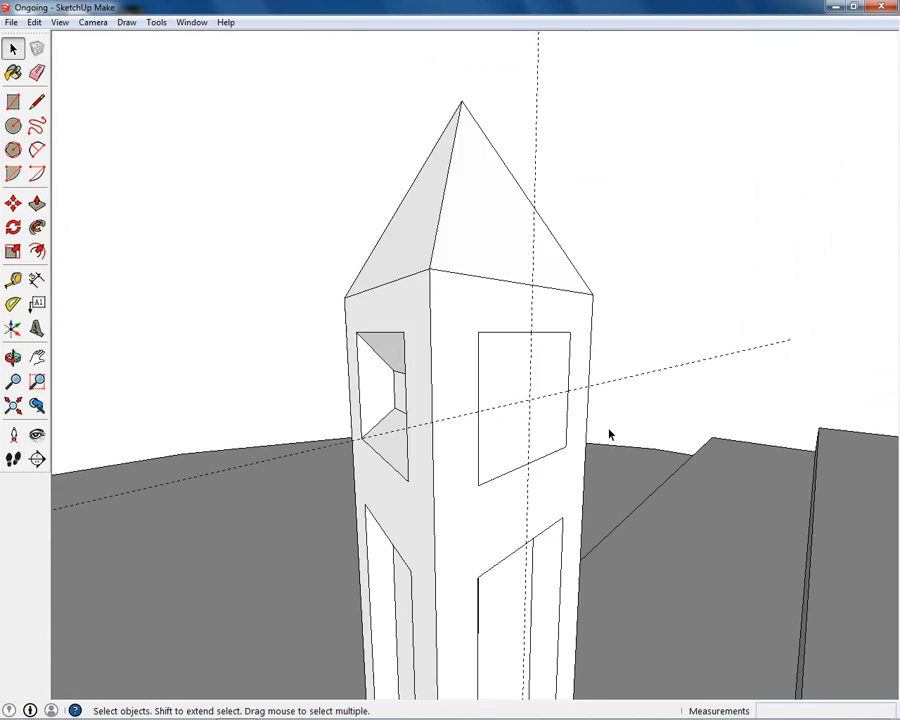
pyautogui.scroll(3, 610, 434)
pyautogui.scroll(-8, 560, 400)
pyautogui.click(490, 357)
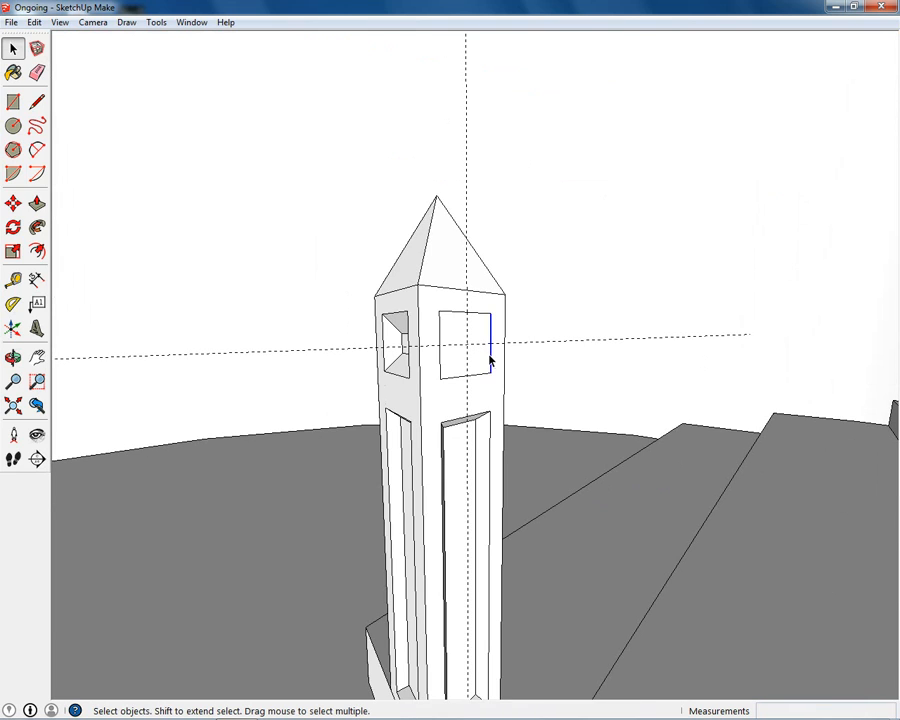
pyautogui.press('Delete')
pyautogui.click(478, 313)
pyautogui.press('Delete')
pyautogui.click(441, 336)
pyautogui.press('Delete')
pyautogui.click(452, 376)
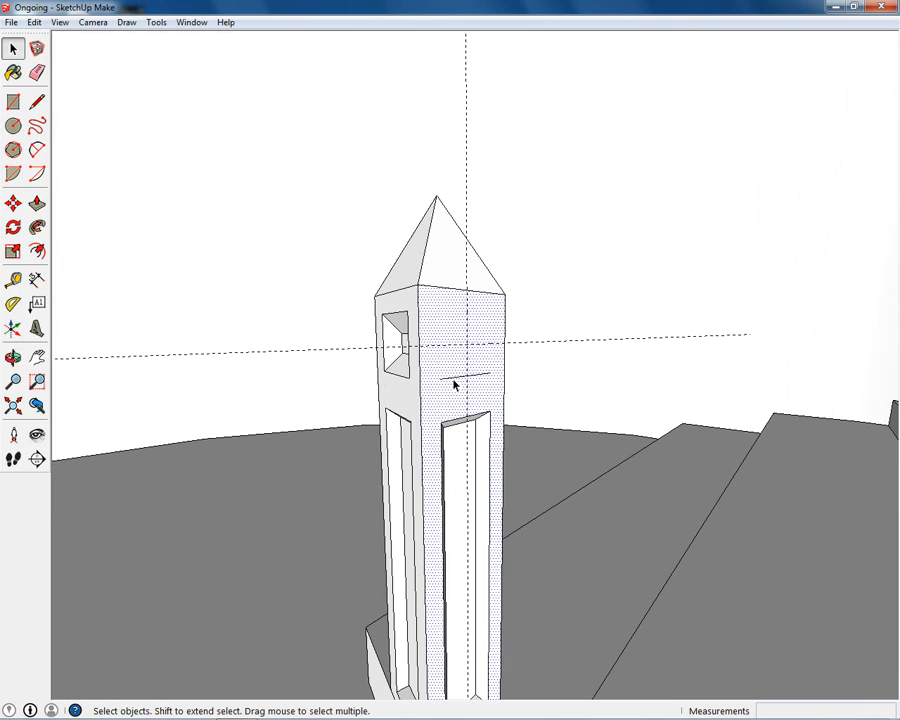
pyautogui.click(452, 378)
pyautogui.press('Delete')
# Delete the inner square and diagonal edges of the pyramidal recess on the first pillar at the top of the stairs.
pyautogui.moveTo(410, 405); pyautogui.dragTo(575, 537, button='middle')
pyautogui.scroll(5, 568, 553)
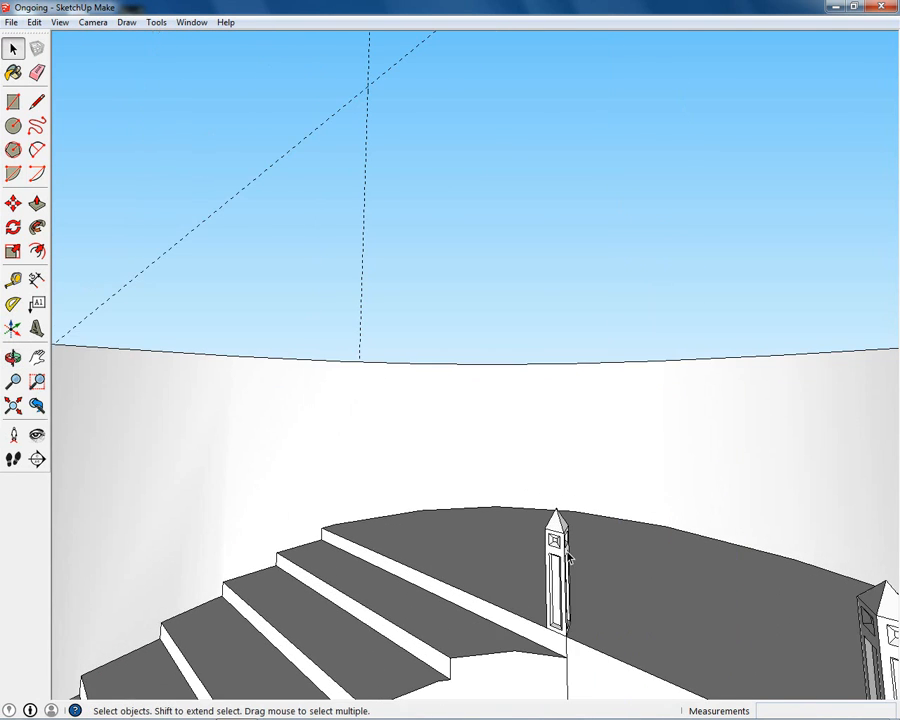
pyautogui.scroll(8, 568, 553)
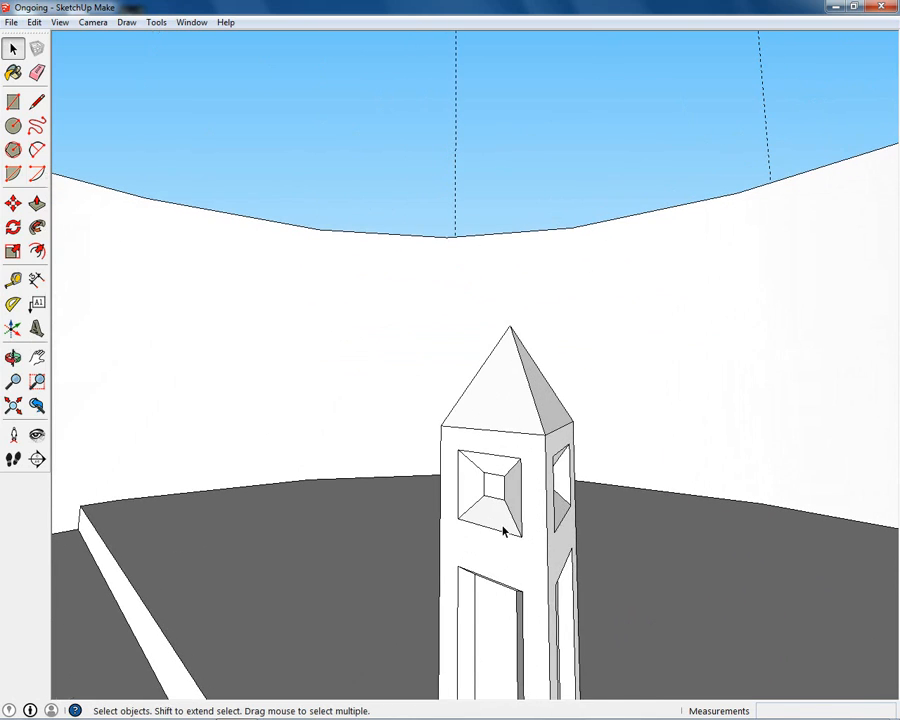
pyautogui.moveTo(580, 510); pyautogui.dragTo(591, 497, button='middle')
pyautogui.scroll(5, 595, 502)
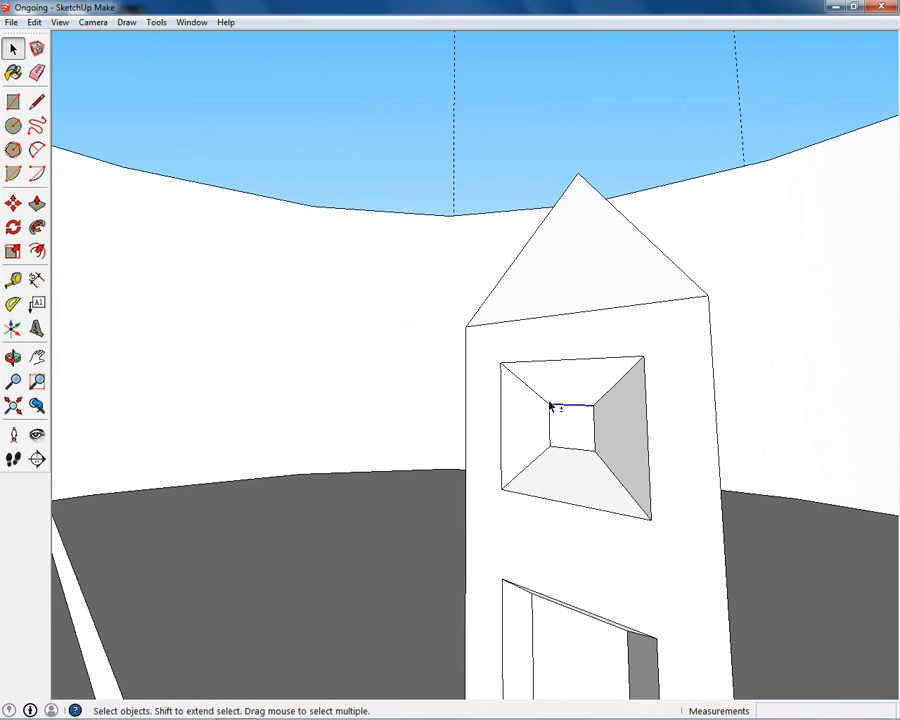
pyautogui.keyDown('shift'); pyautogui.click(536, 394); pyautogui.keyUp('shift')
pyautogui.keyDown('shift'); pyautogui.click(620, 381); pyautogui.keyUp('shift')
pyautogui.keyDown('shift'); pyautogui.click(620, 482); pyautogui.keyUp('shift')
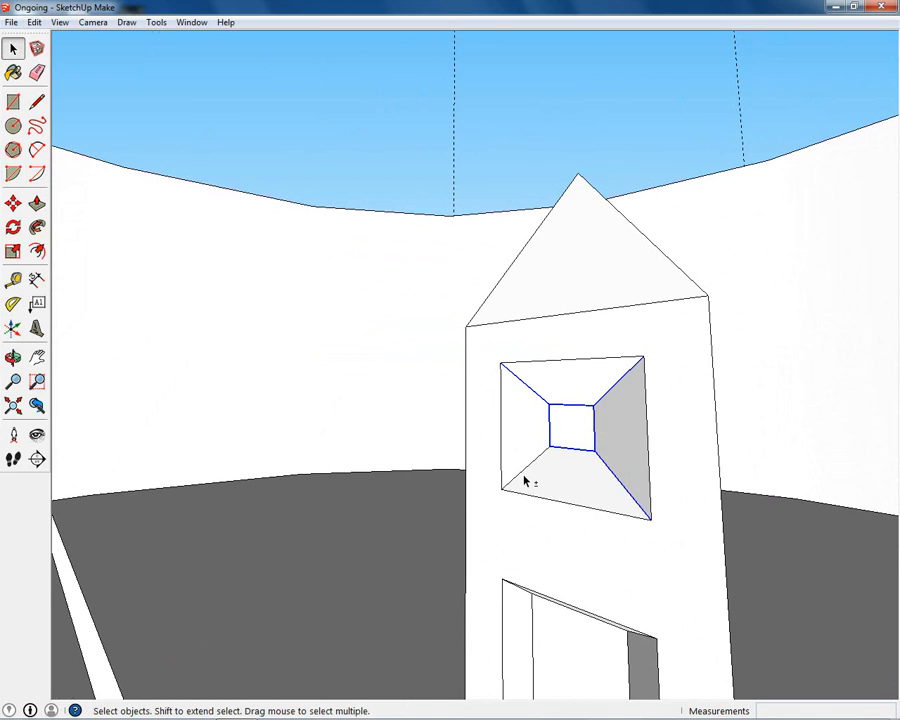
pyautogui.press('Delete')
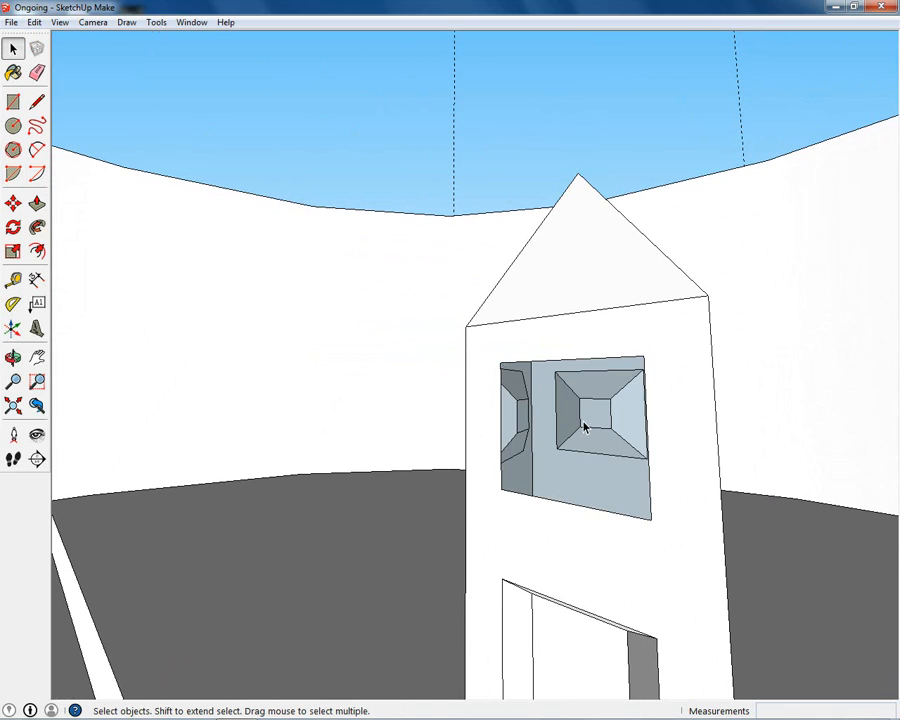
# Close the first upper pillar's square opening by drawing a corner-to-corner line, and remove that line.
pyautogui.moveTo(518, 452); pyautogui.dragTo(593, 452, button='middle')
pyautogui.press('l')
pyautogui.click(648, 358)
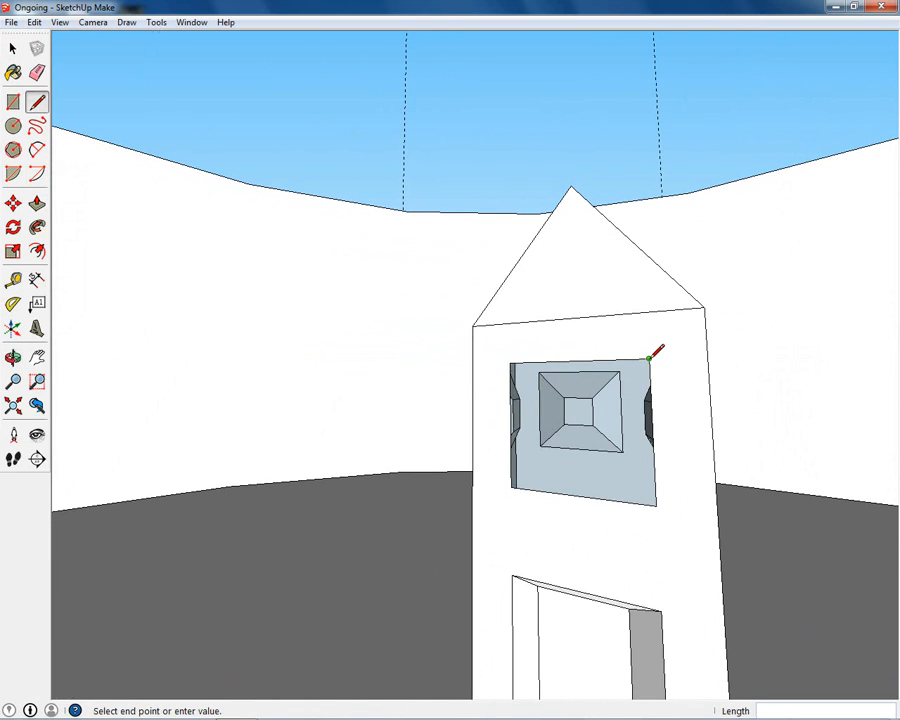
pyautogui.click(511, 489)
pyautogui.press('space')
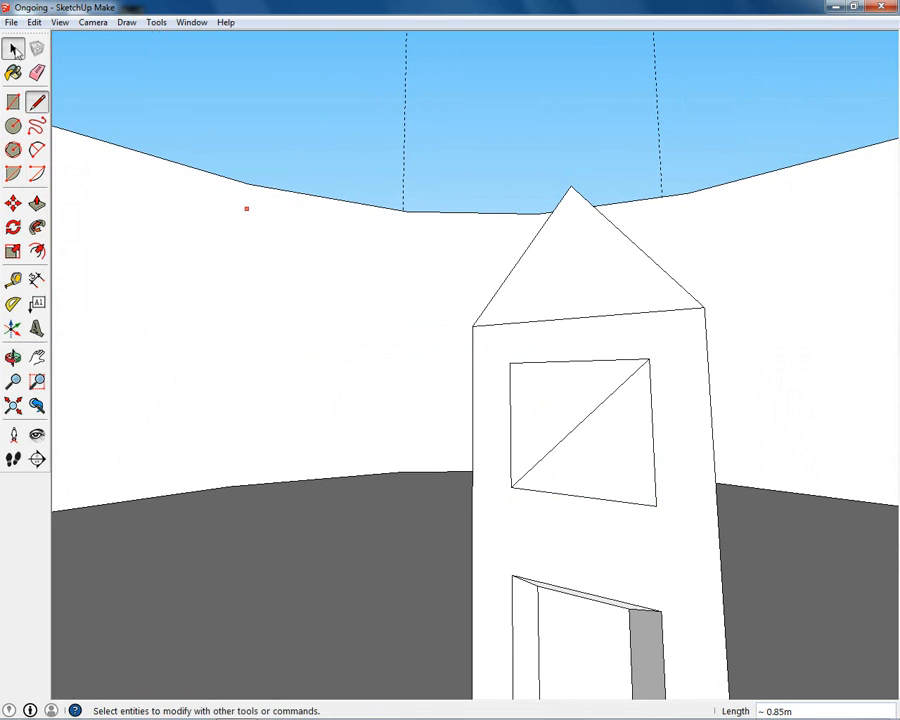
pyautogui.click(562, 441)
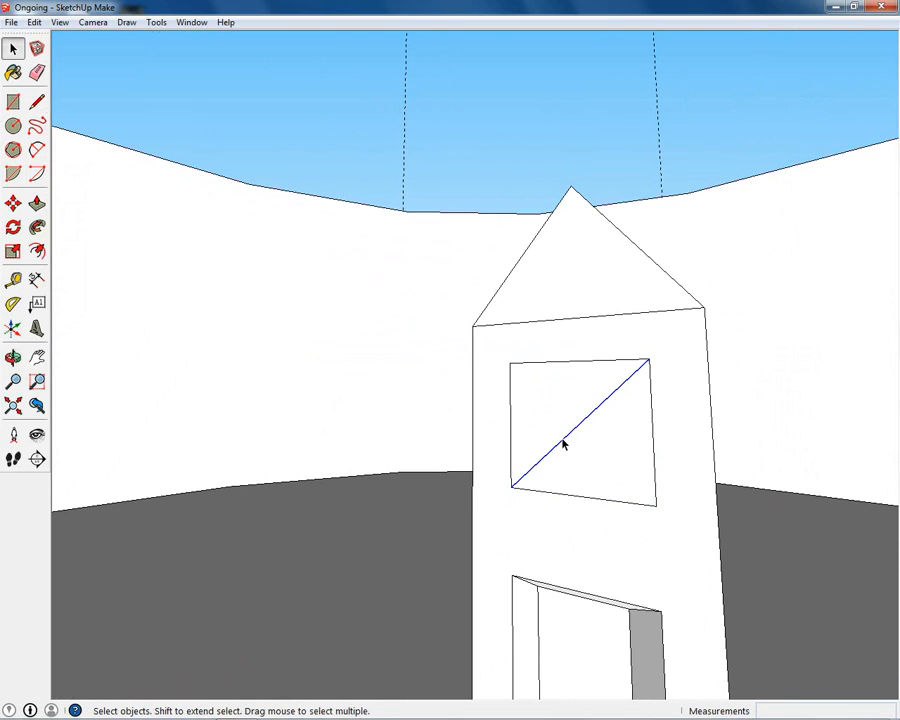
pyautogui.press('Delete')
# Place a vertical guide through the middle of the first upper pillar's square, 0.30 m from its side edge.
pyautogui.press('o')
pyautogui.moveTo(586, 418); pyautogui.dragTo(683, 415)
pyautogui.press('space')
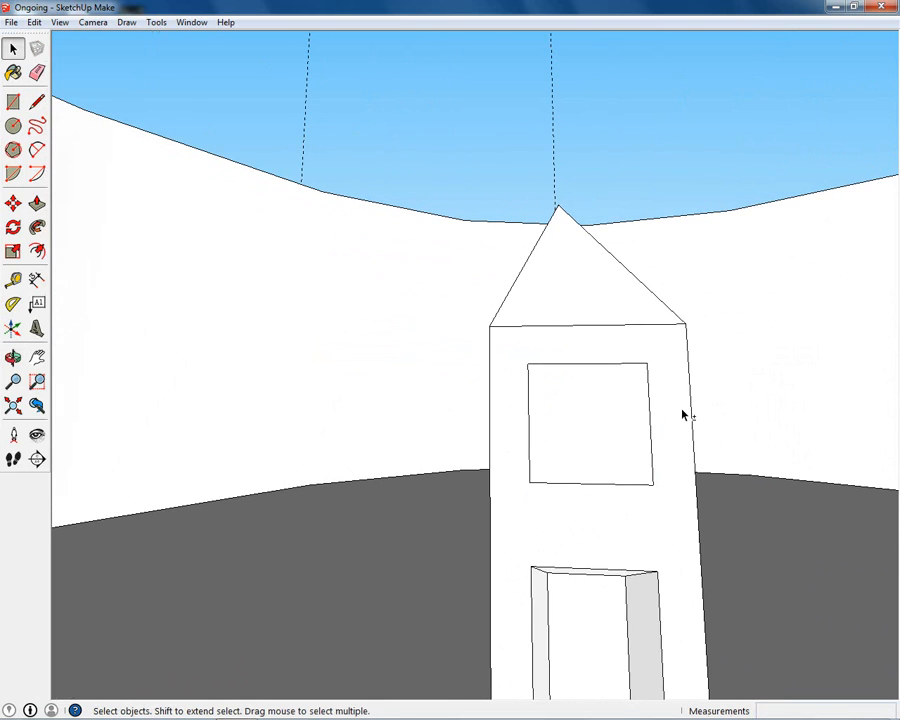
pyautogui.press('t')
pyautogui.click(528, 384)
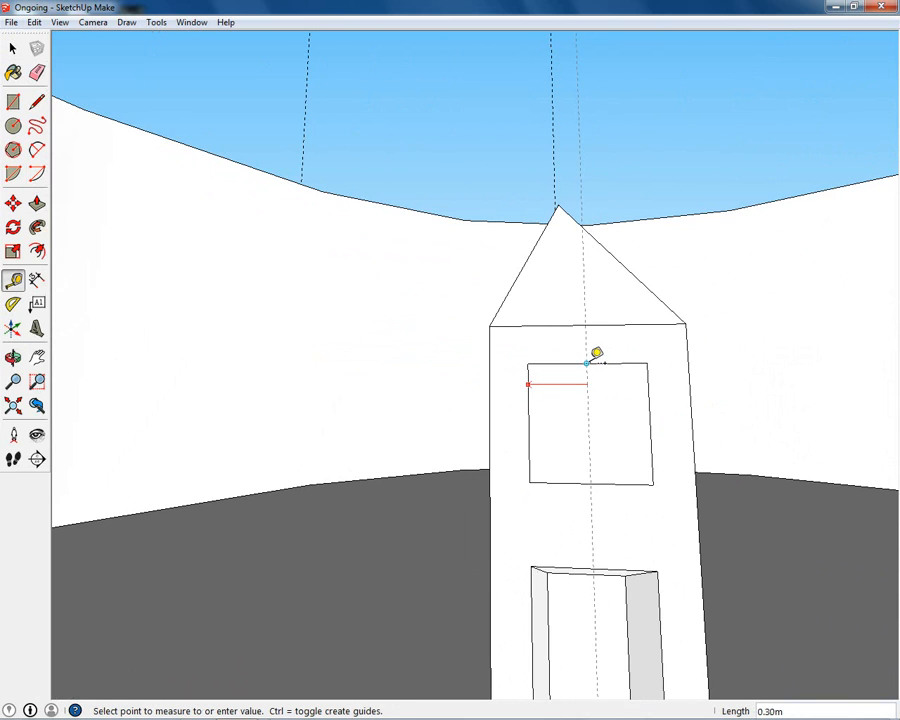
pyautogui.click(587, 362)
pyautogui.click(620, 363)
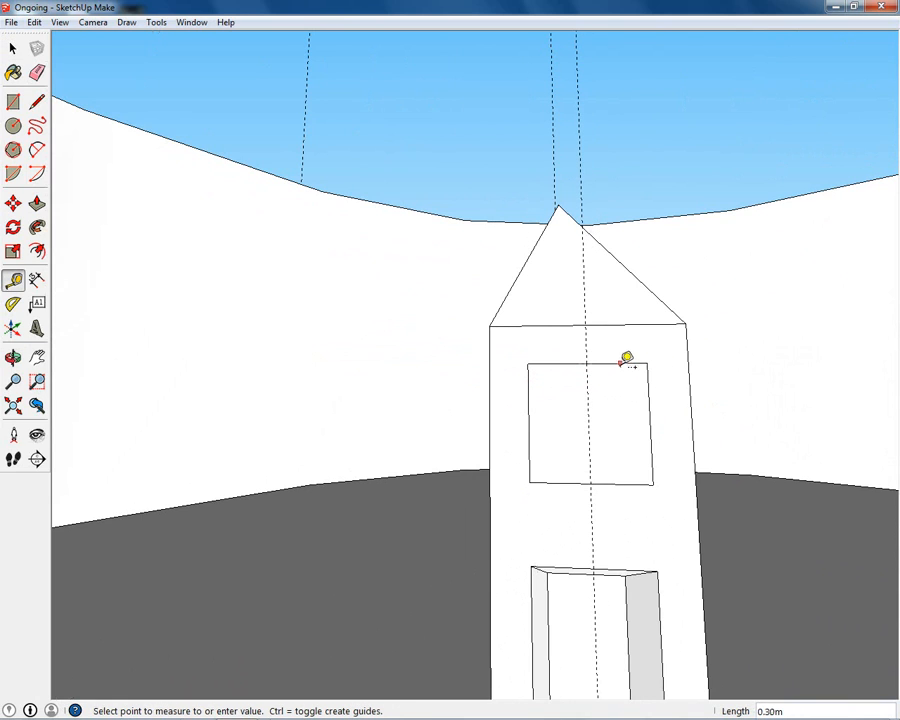
pyautogui.click(525, 419)
pyautogui.click(525, 419)
pyautogui.hotkey('ctrl', 'z')
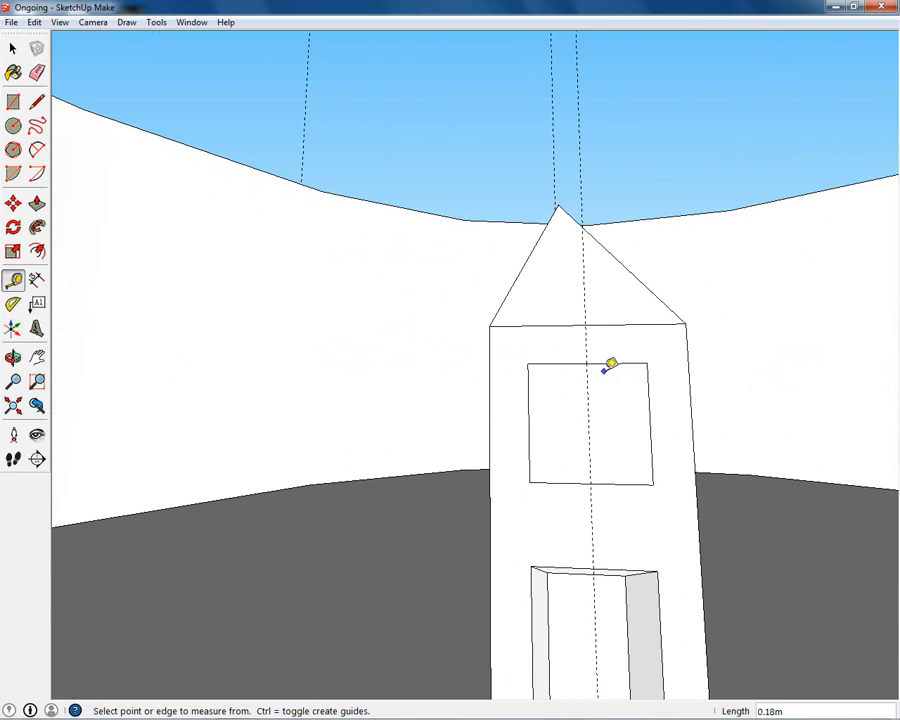
pyautogui.click(611, 364)
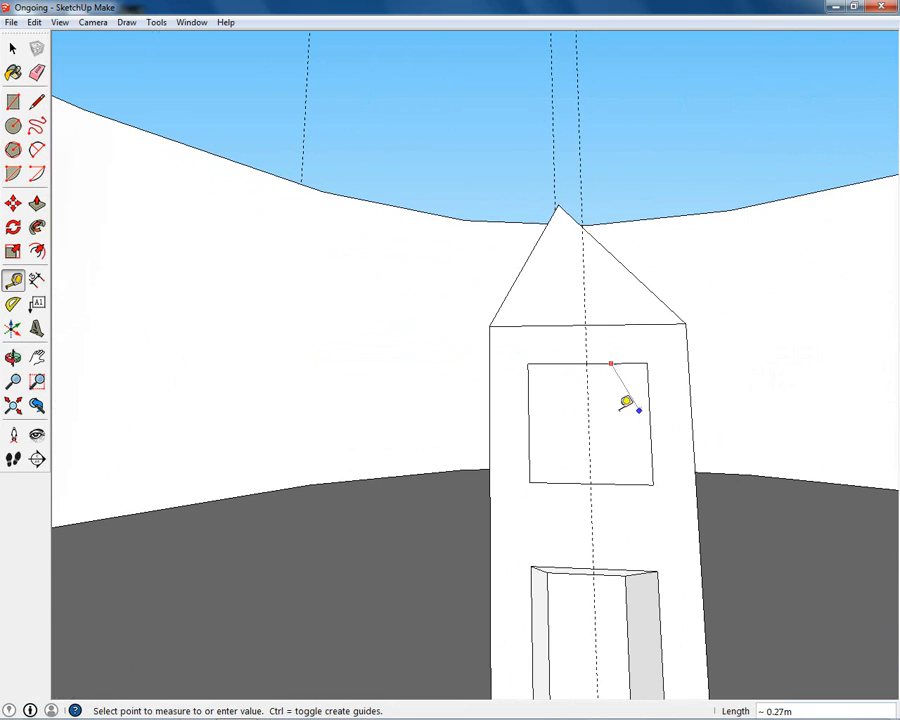
pyautogui.press('Escape')
pyautogui.click(604, 364)
pyautogui.press('Escape')
pyautogui.moveTo(604, 408)
pyautogui.mouseDown(button='middle')
pyautogui.moveTo(656, 459)
pyautogui.moveTo(607, 428)
pyautogui.mouseUp(button='middle')
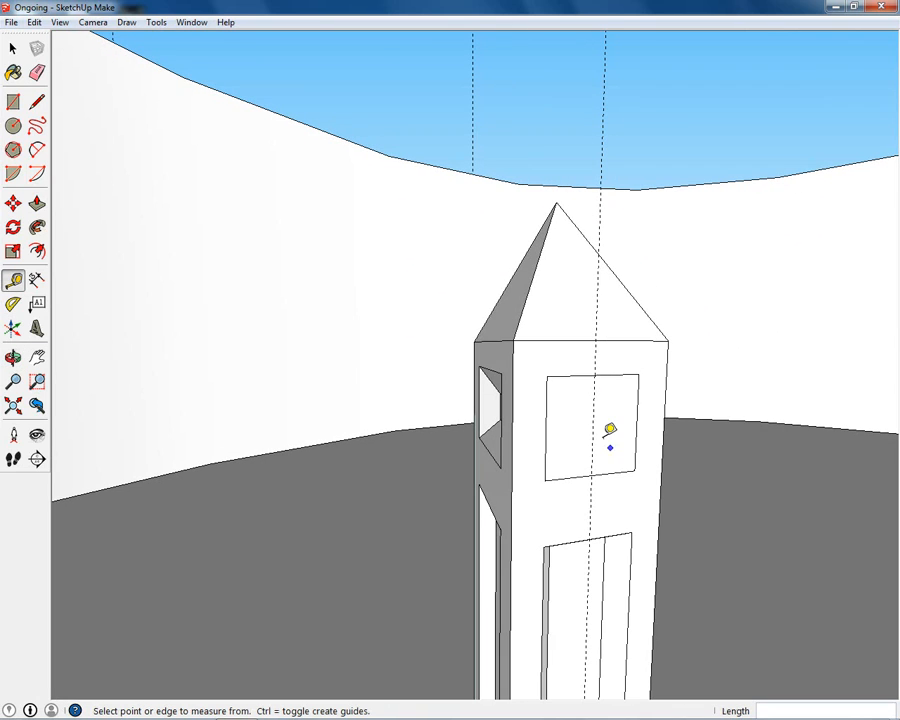
pyautogui.click(562, 376)
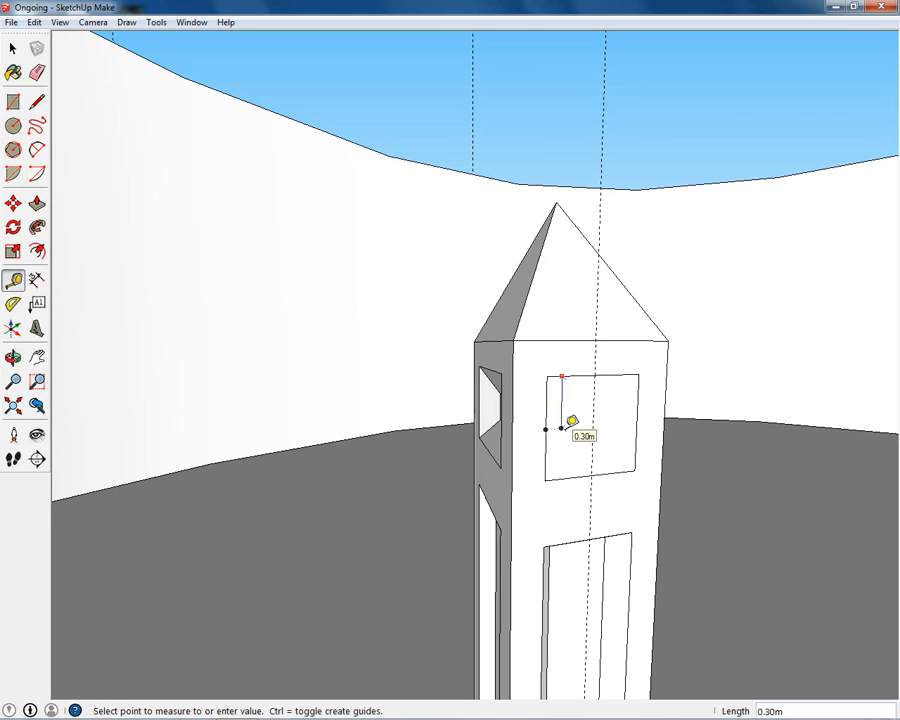
pyautogui.click(561, 429)
# Place a horizontal guide through the middle of the first upper pillar's square, 0.30 m below its upper edge.
pyautogui.scroll(5, 579, 429)
pyautogui.moveTo(581, 429); pyautogui.dragTo(484, 358, button='middle')
pyautogui.click(469, 362)
pyautogui.click(536, 362)
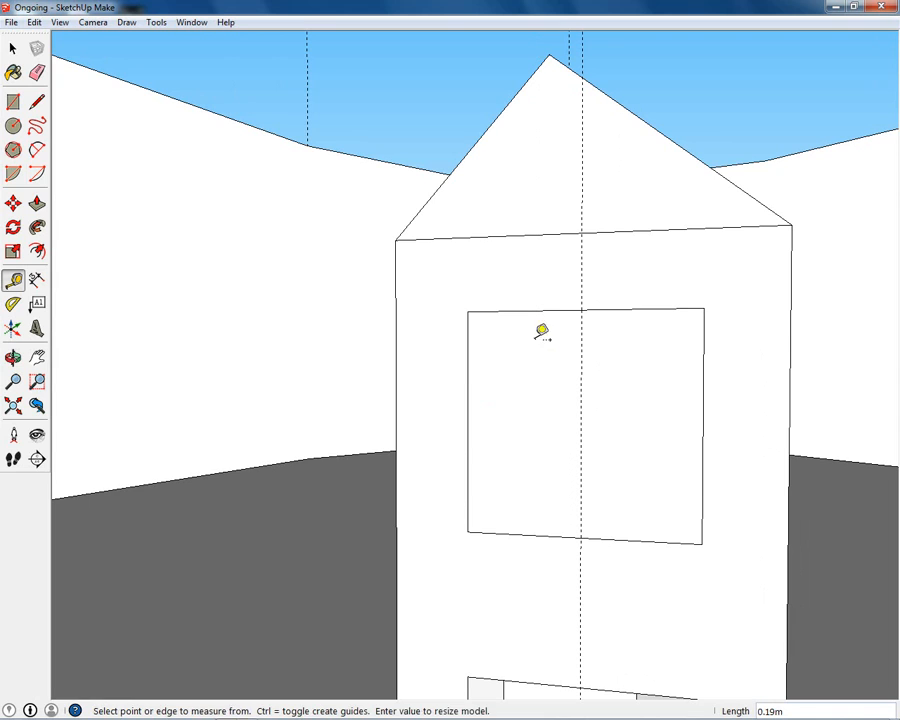
pyautogui.click(511, 311)
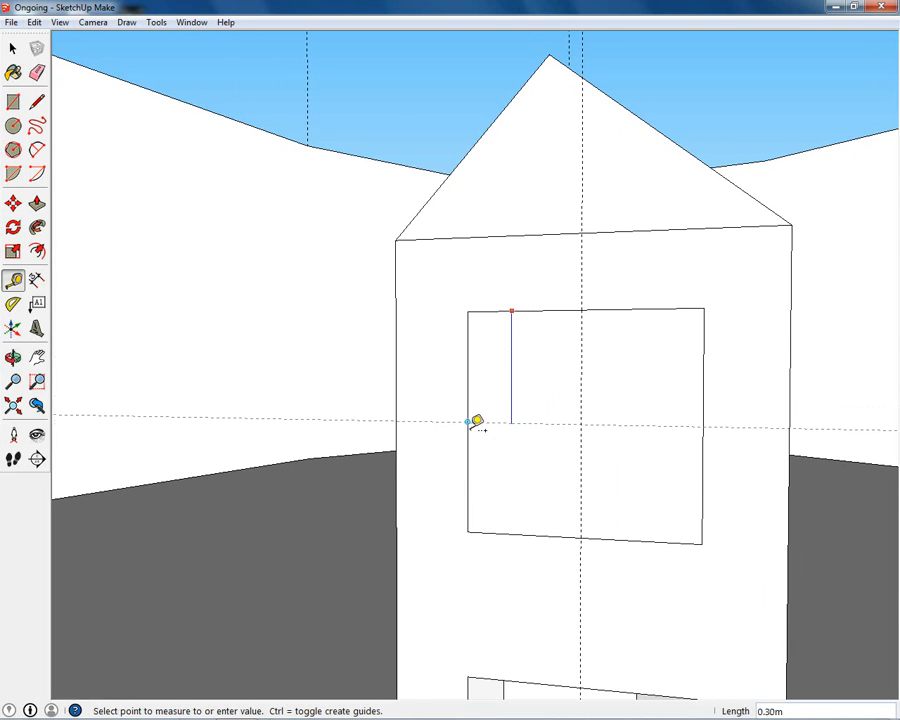
pyautogui.click(506, 416)
pyautogui.scroll(-5, 520, 416)
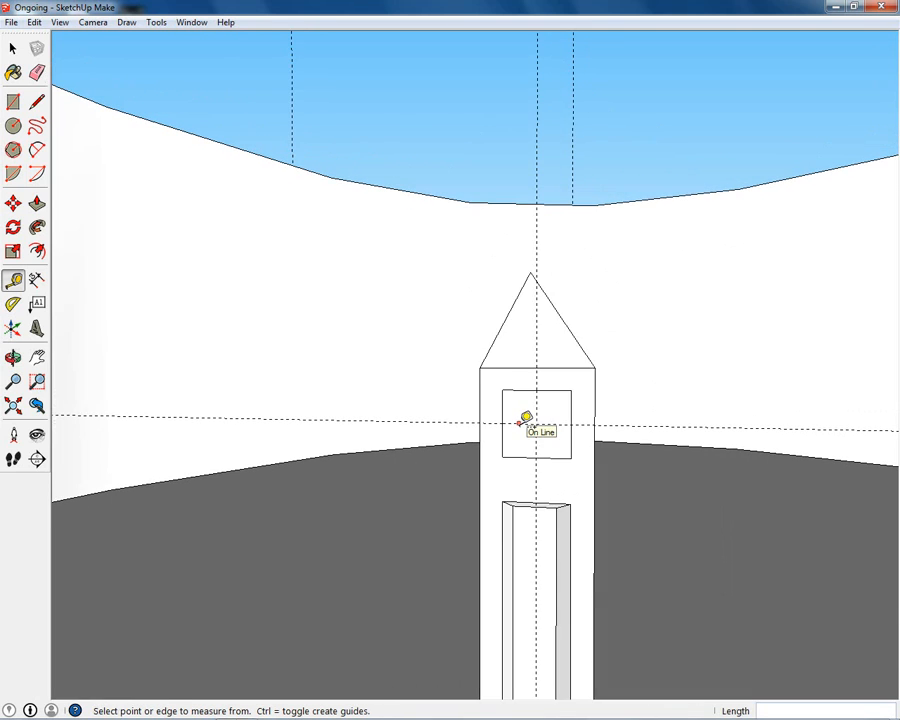
# Delete the inner square and diagonal edges of the pyramidal recess on the second pillar at the top of the stairs.
pyautogui.moveTo(520, 421)
pyautogui.mouseDown(button='middle')
pyautogui.moveTo(671, 444)
pyautogui.moveTo(466, 438)
pyautogui.moveTo(520, 447)
pyautogui.moveTo(514, 436)
pyautogui.mouseUp(button='middle')
pyautogui.click(13, 48)
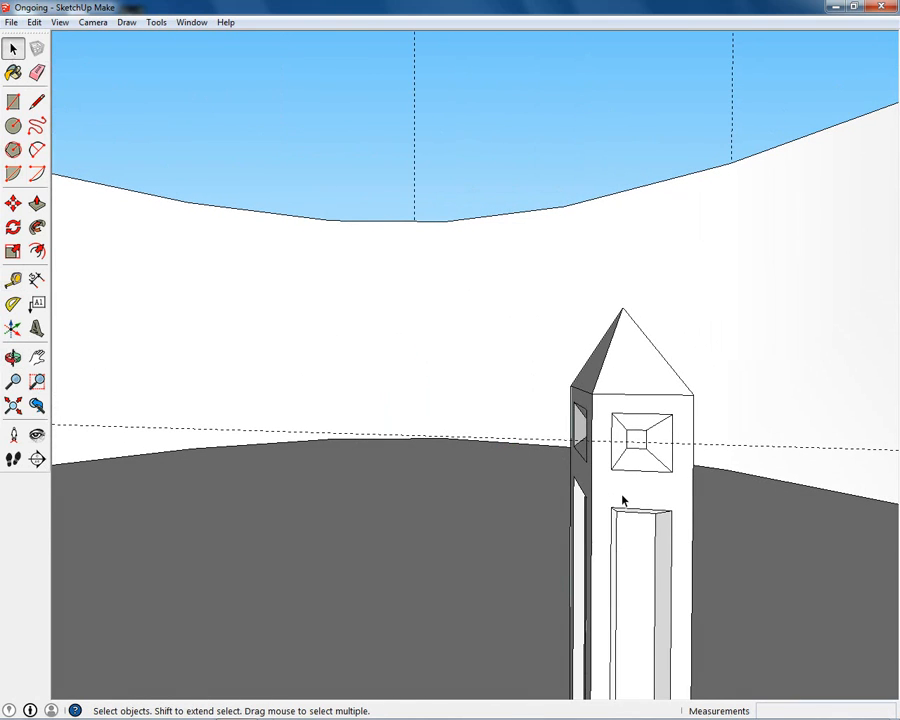
pyautogui.scroll(5, 623, 497)
pyautogui.moveTo(659, 374); pyautogui.dragTo(648, 405, button='middle')
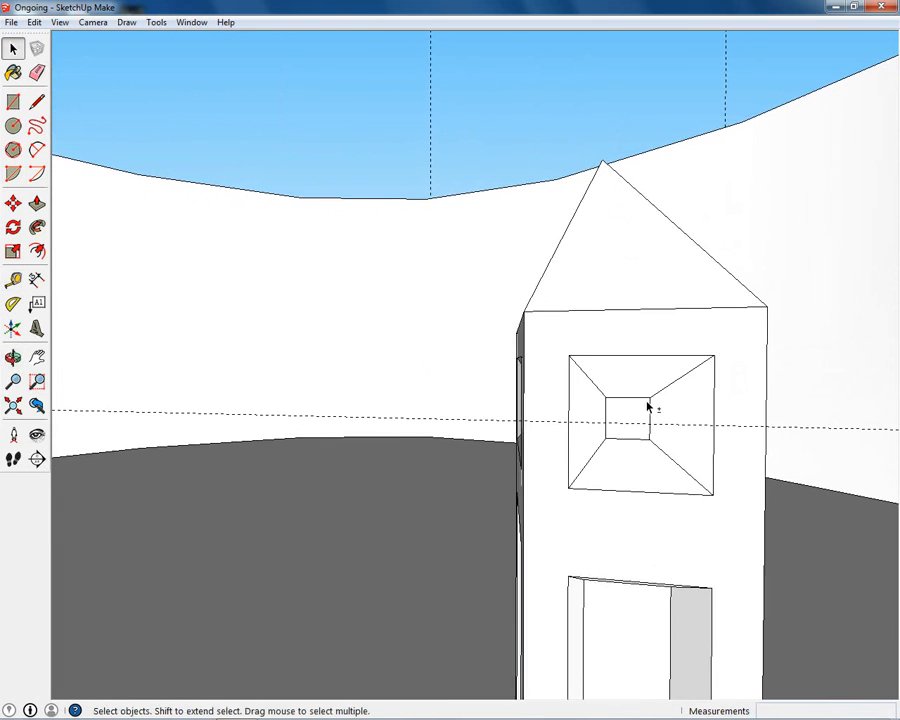
pyautogui.click(644, 398)
pyautogui.keyDown('ctrl'); pyautogui.click(657, 394); pyautogui.keyUp('ctrl')
pyautogui.keyDown('shift'); pyautogui.click(593, 465); pyautogui.keyUp('shift')
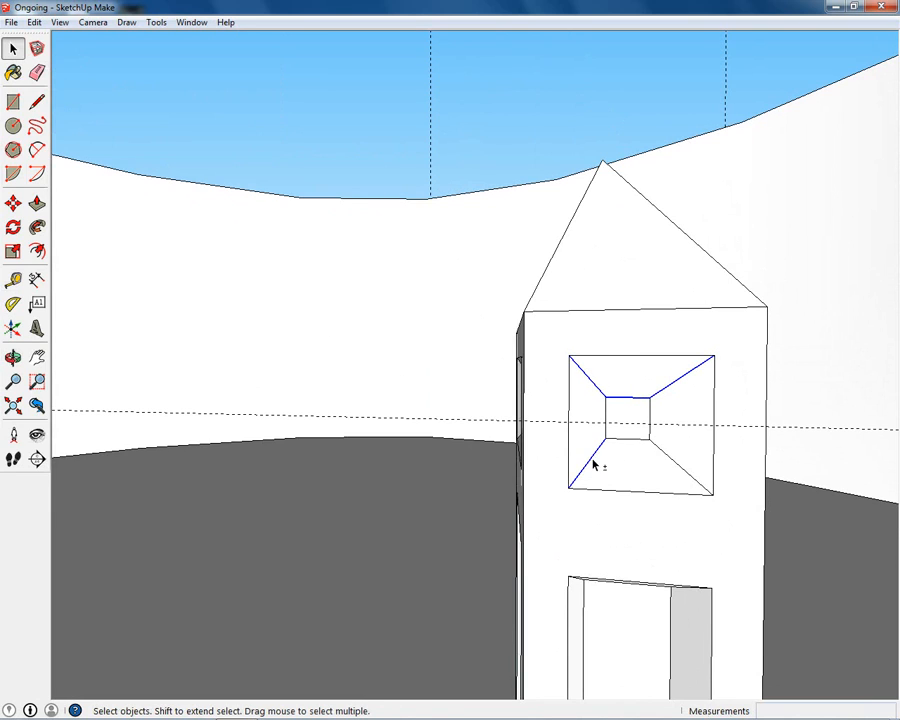
pyautogui.keyDown('shift'); pyautogui.click(608, 430); pyautogui.keyUp('shift')
pyautogui.press('Delete')
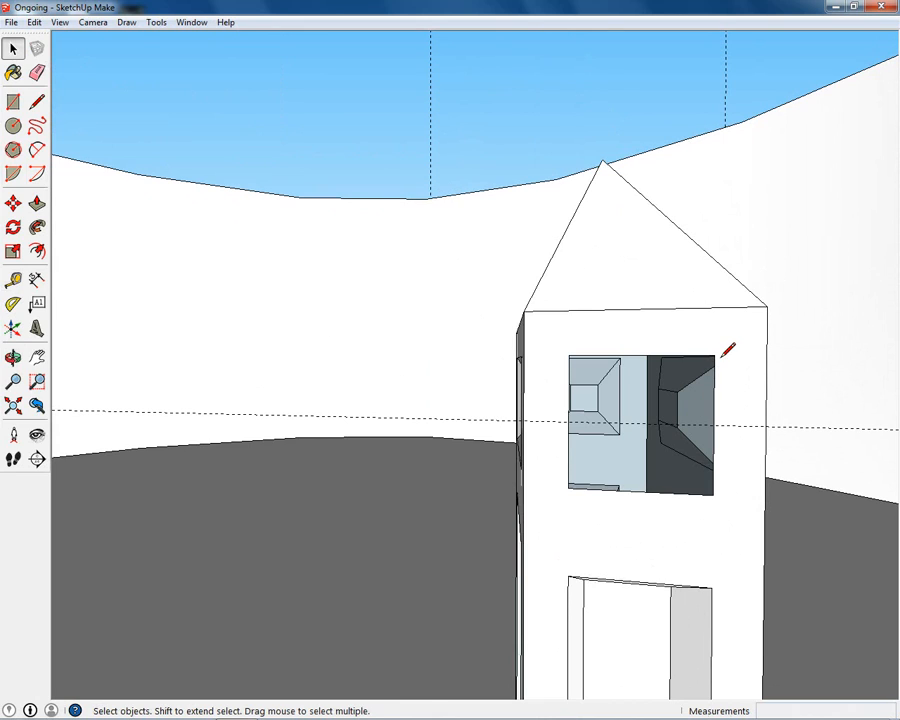
# Close the second upper pillar's square opening with a diagonal line between opposite corners, and delete the diagonal.
pyautogui.press('l')
pyautogui.click(714, 355)
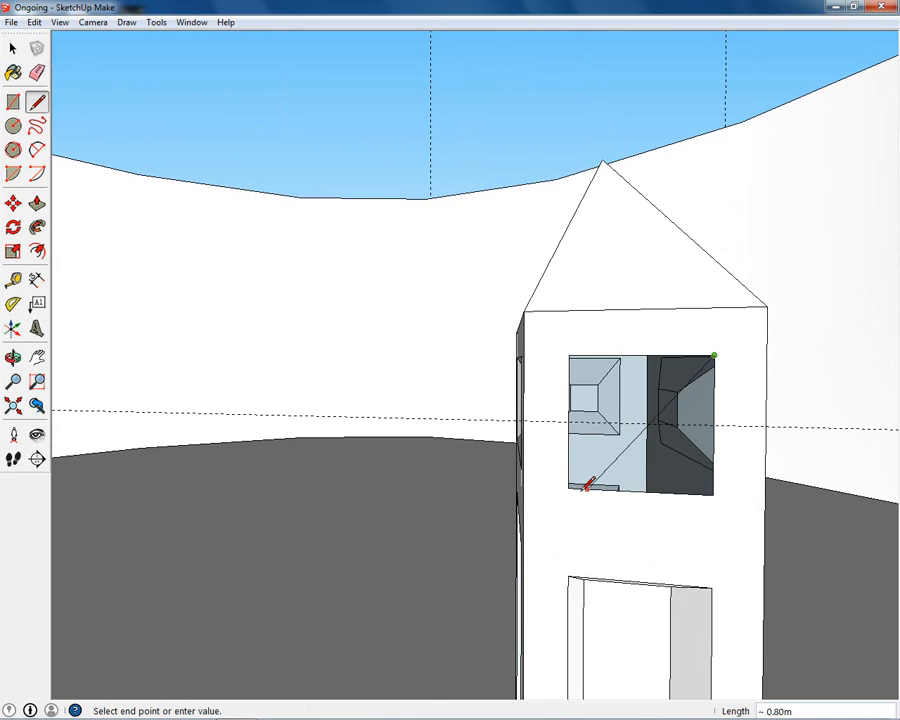
pyautogui.click(570, 487)
pyautogui.click(12, 47)
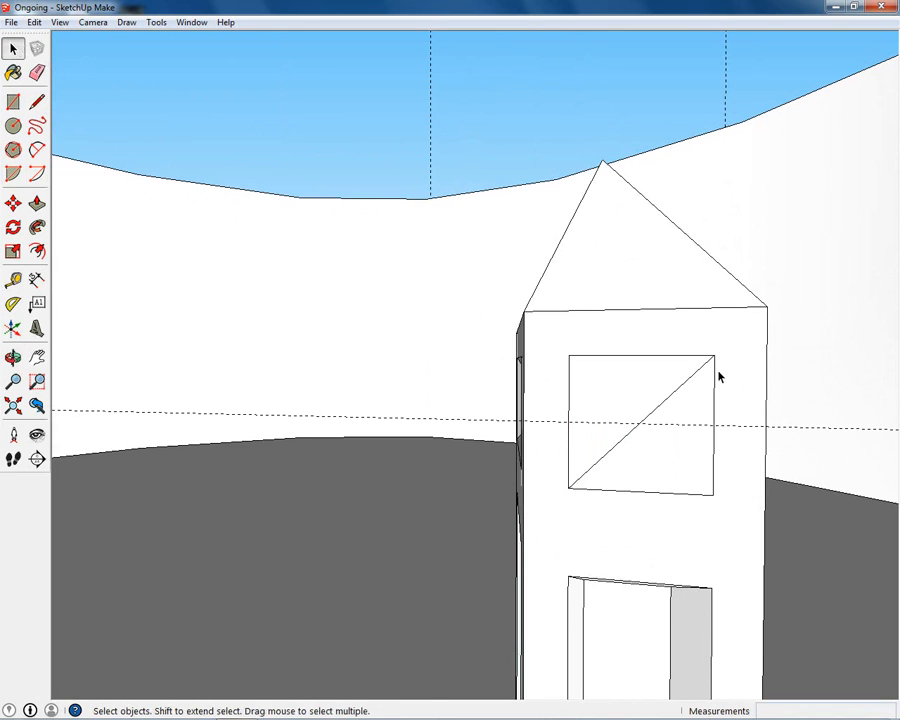
pyautogui.click(684, 384)
pyautogui.press('Delete')
# Place a vertical guide through the middle of the square on the second upper pillar.
pyautogui.press('t')
pyautogui.click(568, 377)
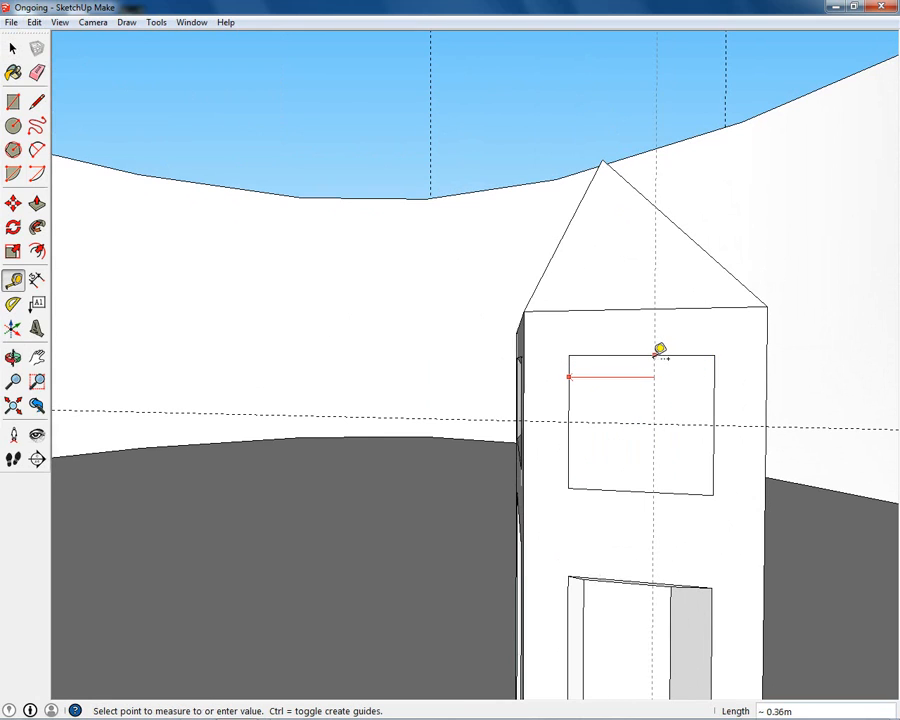
pyautogui.click(641, 355)
pyautogui.moveTo(575, 420); pyautogui.dragTo(520, 400, button='middle')
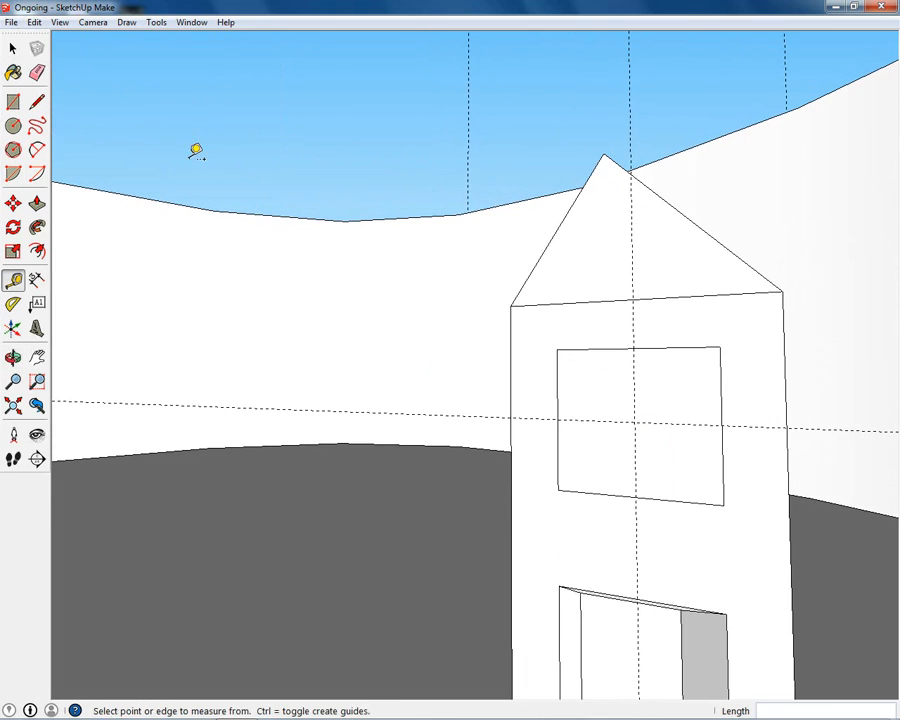
# Draw a two-point arc across the first upper pillar's square along the horizontal guide, bulging upward about 0.17 m.
pyautogui.click(11, 50)
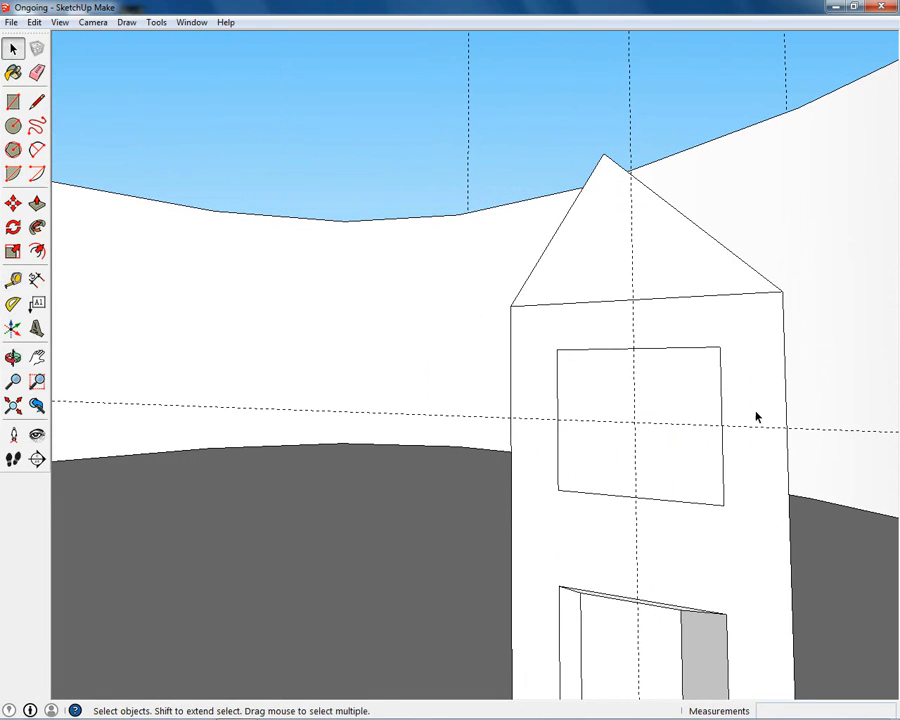
pyautogui.moveTo(648, 411)
pyautogui.mouseDown(button='middle')
pyautogui.moveTo(667, 424)
pyautogui.moveTo(643, 428)
pyautogui.mouseUp(button='middle')
pyautogui.scroll(-5, 643, 427)
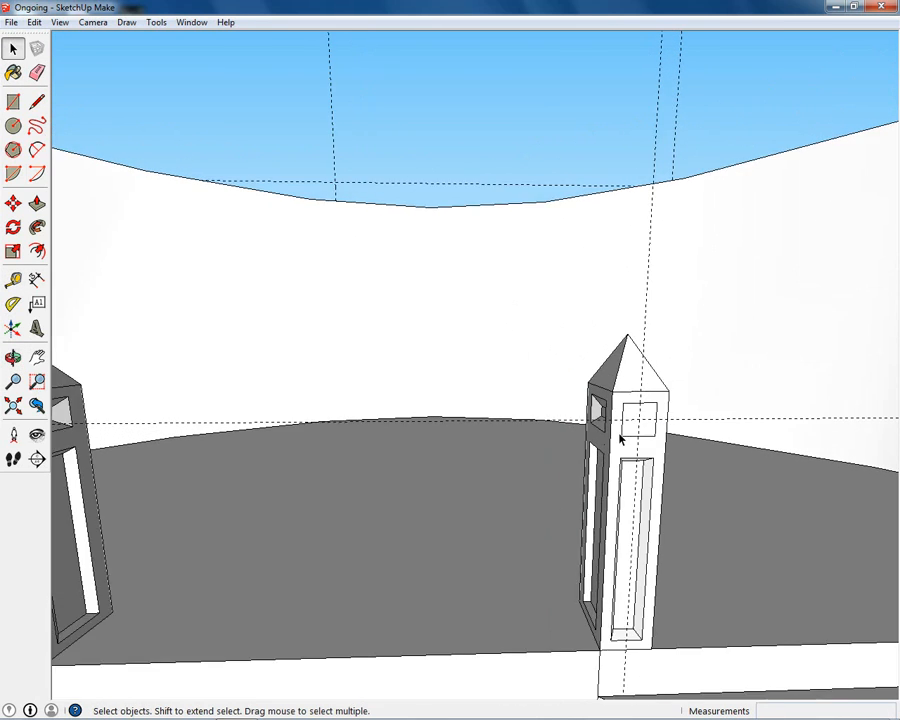
pyautogui.moveTo(424, 446); pyautogui.dragTo(420, 456, button='middle')
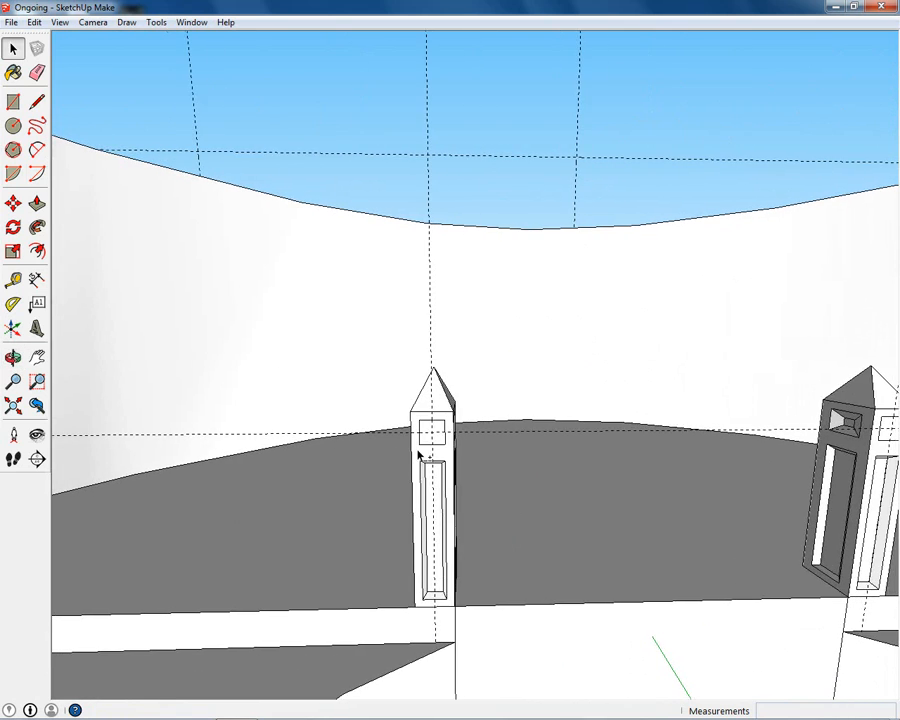
pyautogui.scroll(5, 418, 460)
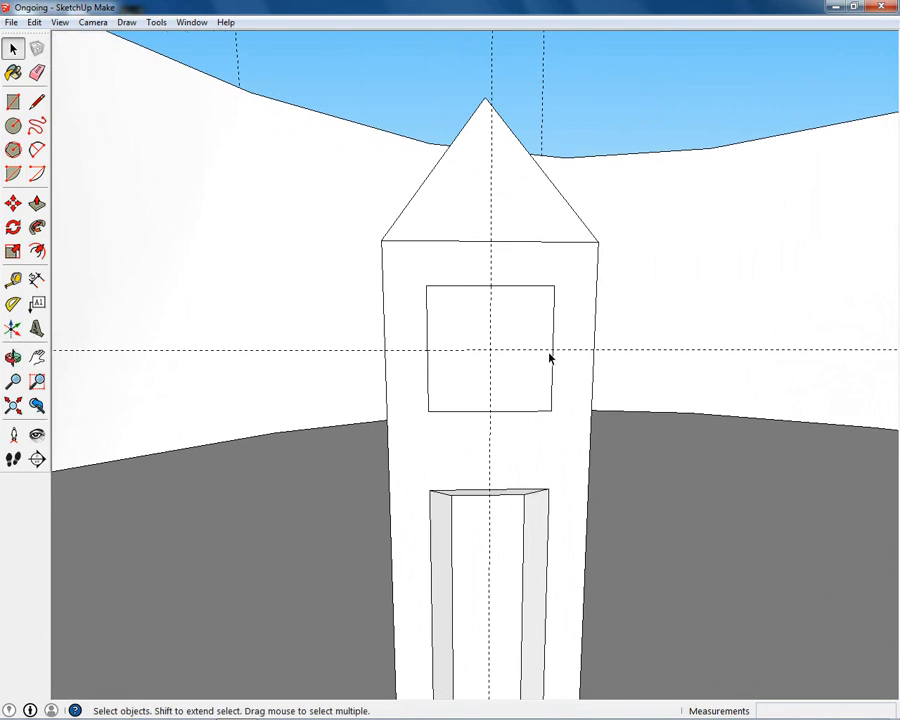
pyautogui.press('o')
pyautogui.moveTo(496, 340); pyautogui.dragTo(510, 430)
pyautogui.press('space')
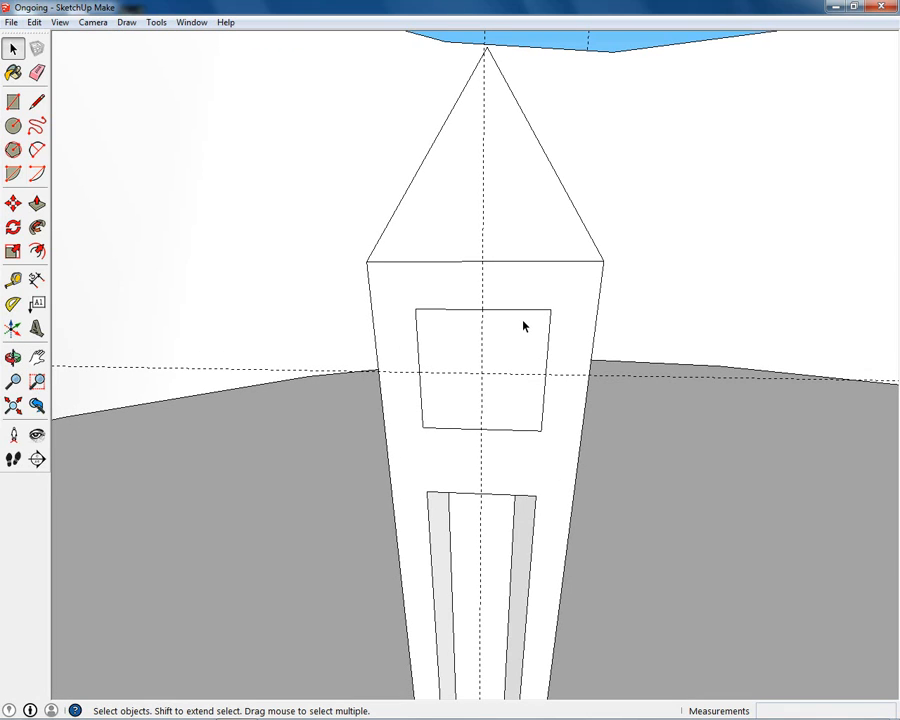
pyautogui.press('c')
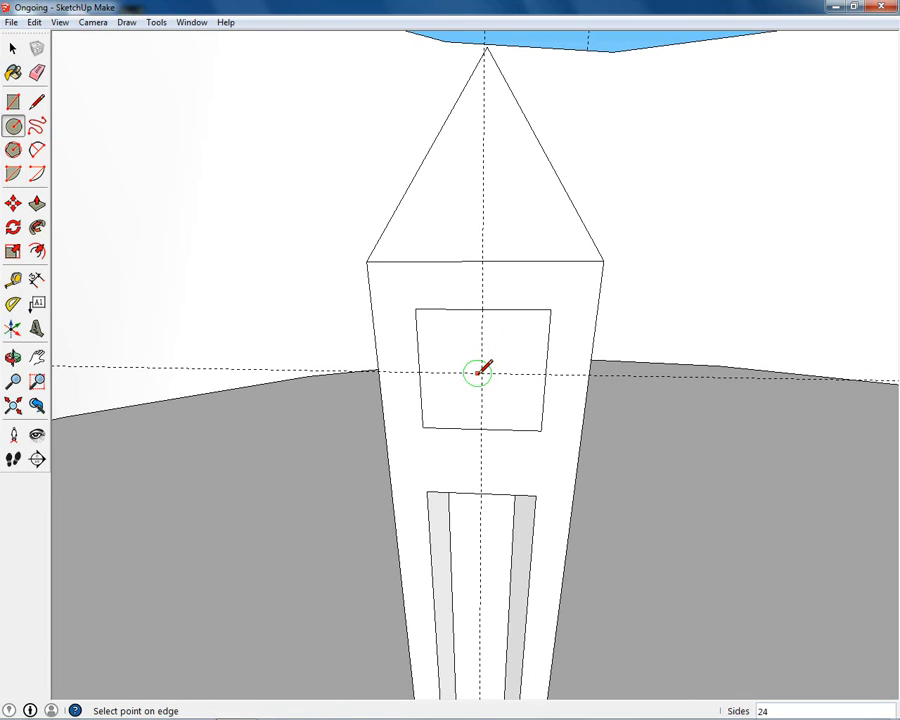
pyautogui.click(481, 373)
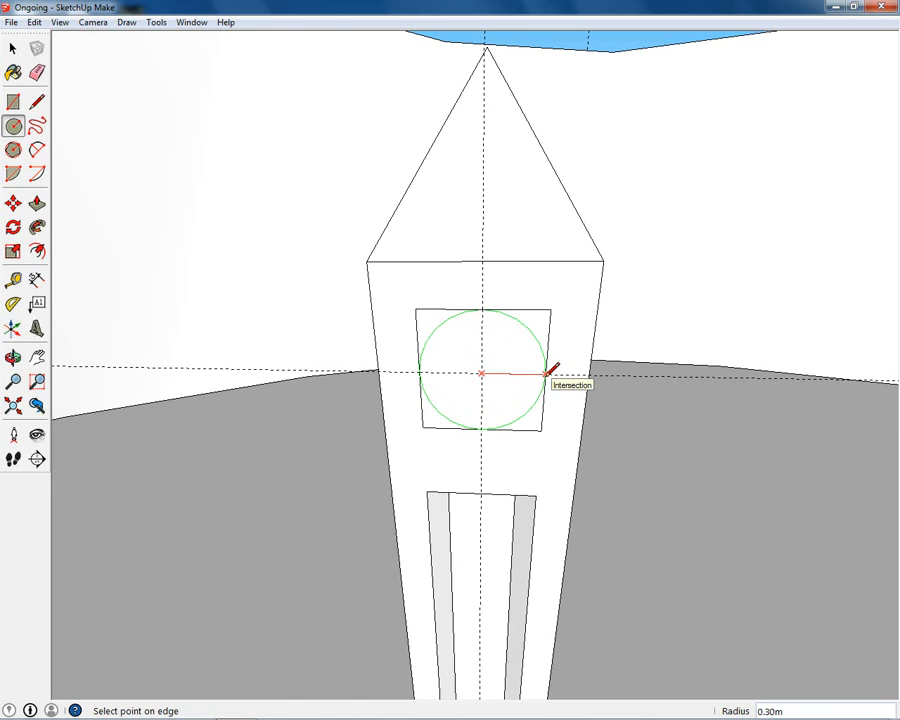
pyautogui.press('a')
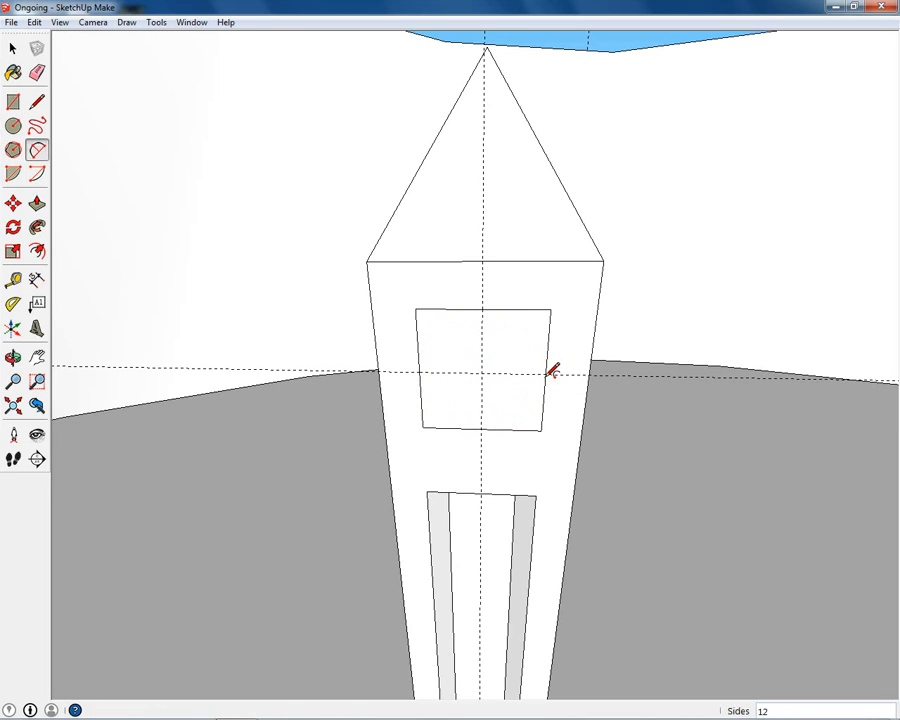
pyautogui.click(545, 373)
pyautogui.click(421, 371)
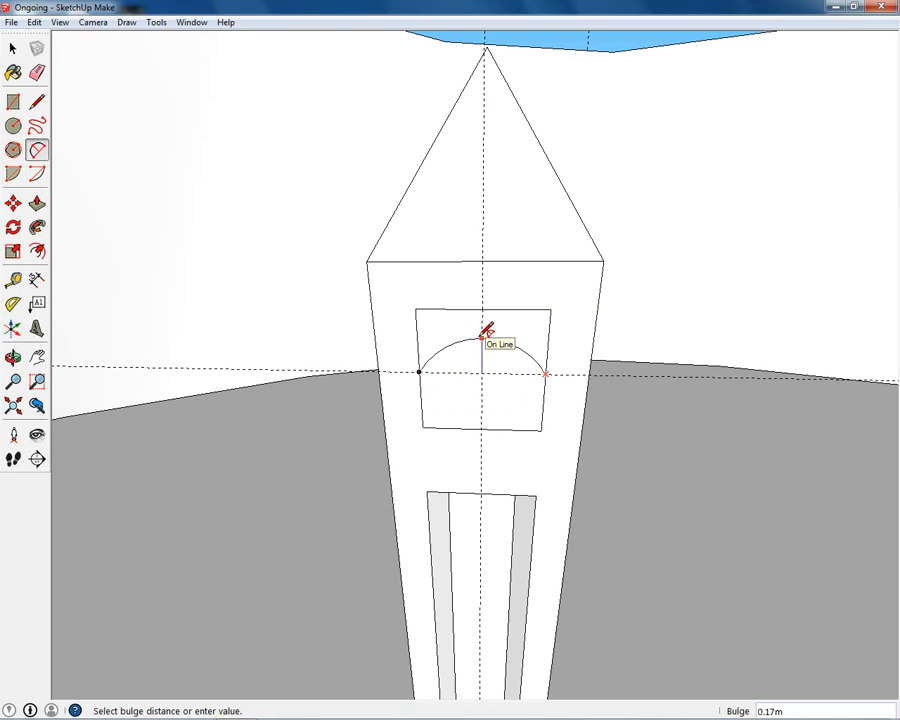
pyautogui.click(486, 333)
# Draw an inward arc down the square's left edge from the large arc's end, about 0.21 m long with a bulge of about 0.06 m.
pyautogui.moveTo(498, 386); pyautogui.dragTo(416, 338, button='middle')
pyautogui.scroll(2, 550, 338)
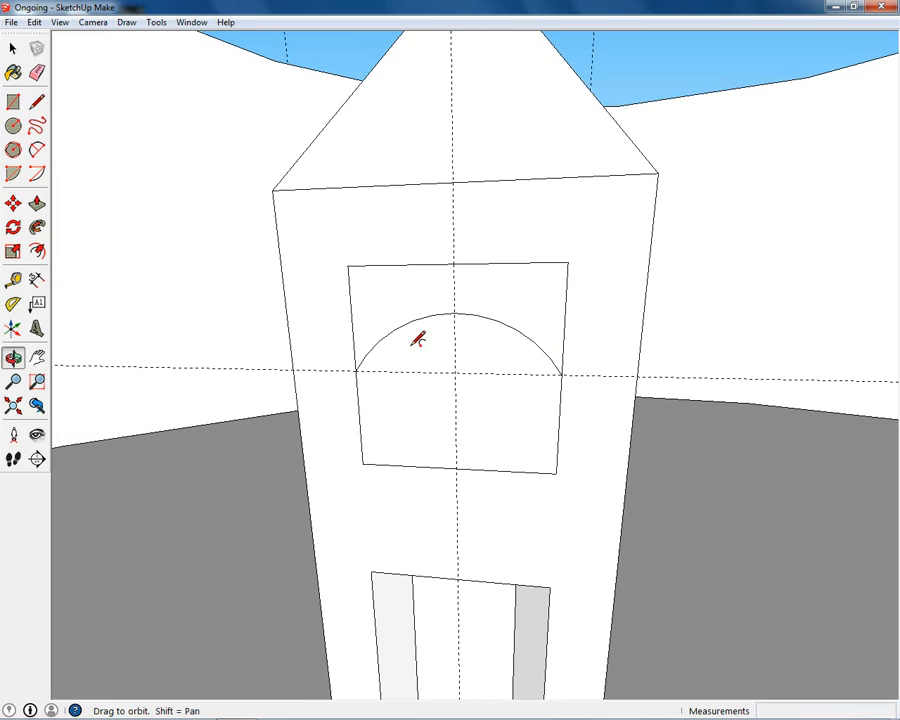
pyautogui.click(356, 371)
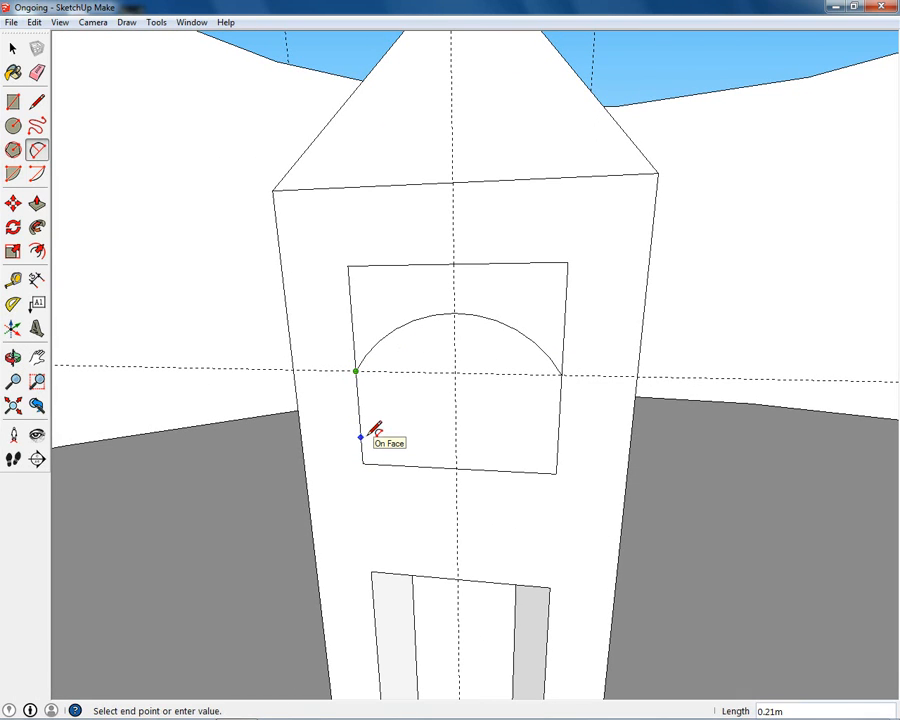
pyautogui.click(362, 437)
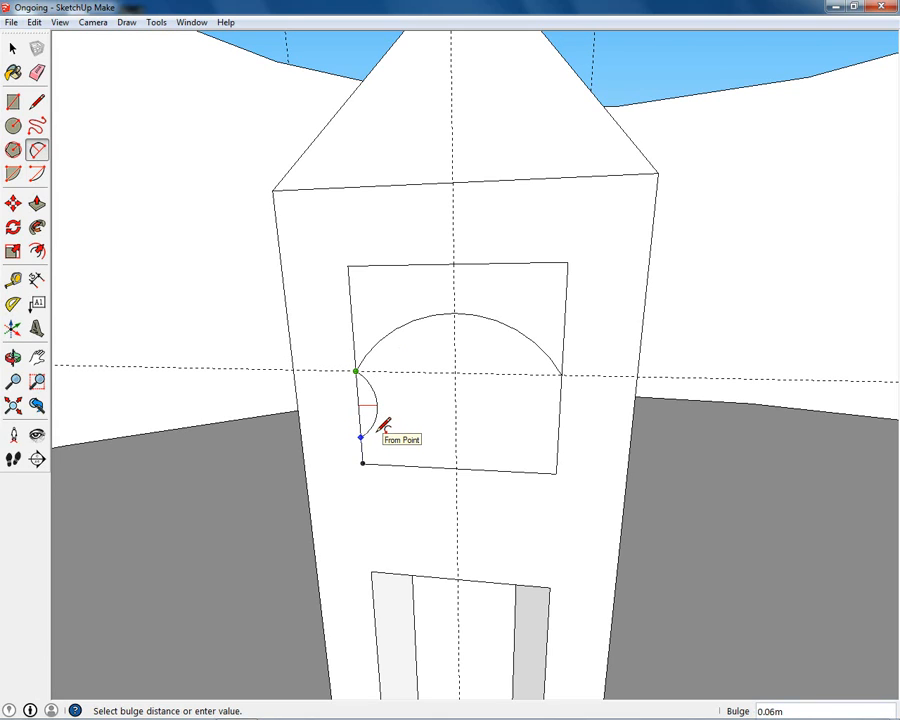
pyautogui.click(381, 427)
# Place a horizontal guide parallel to the square's lower edge through the lower end of the left side arc.
pyautogui.press('t')
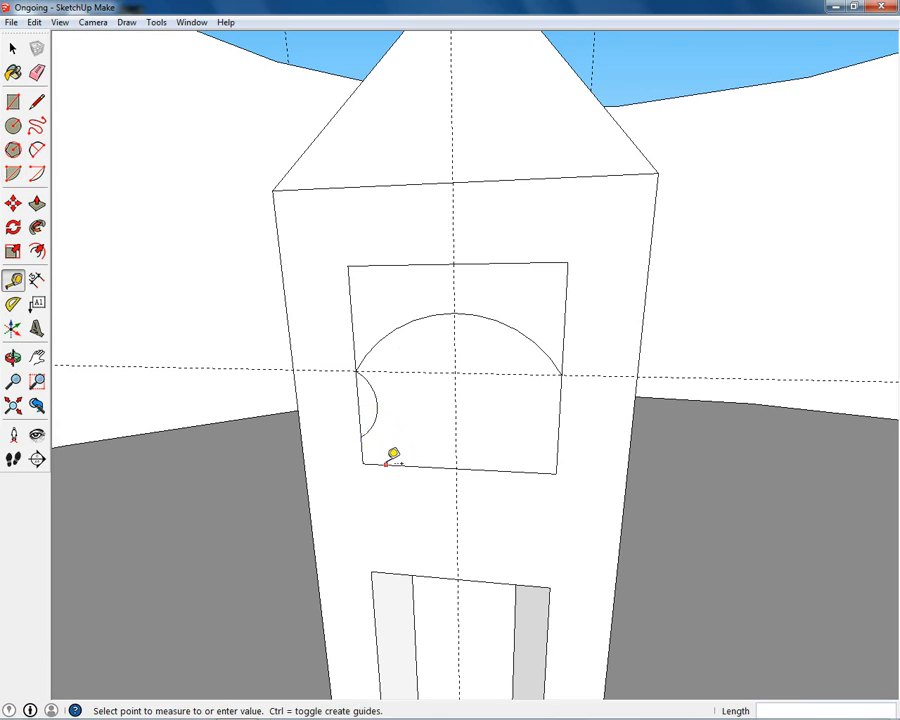
pyautogui.click(386, 463)
pyautogui.scroll(8, 368, 428)
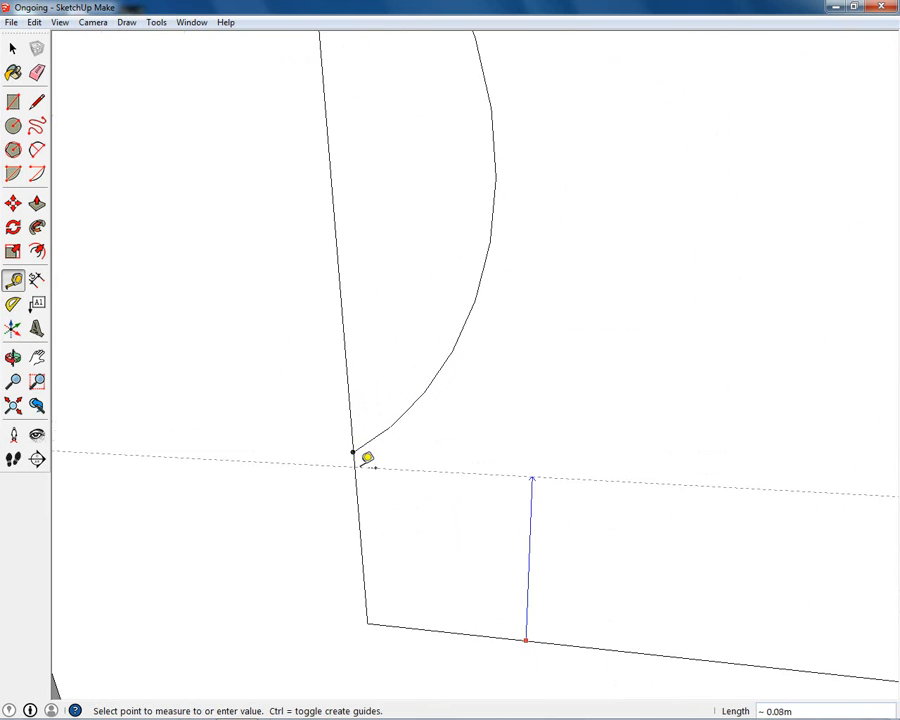
pyautogui.click(353, 452)
# Draw an inward arc on the square's right edge between the two horizontal guides, with a bulge of 0.09 m.
pyautogui.scroll(-5, 470, 446)
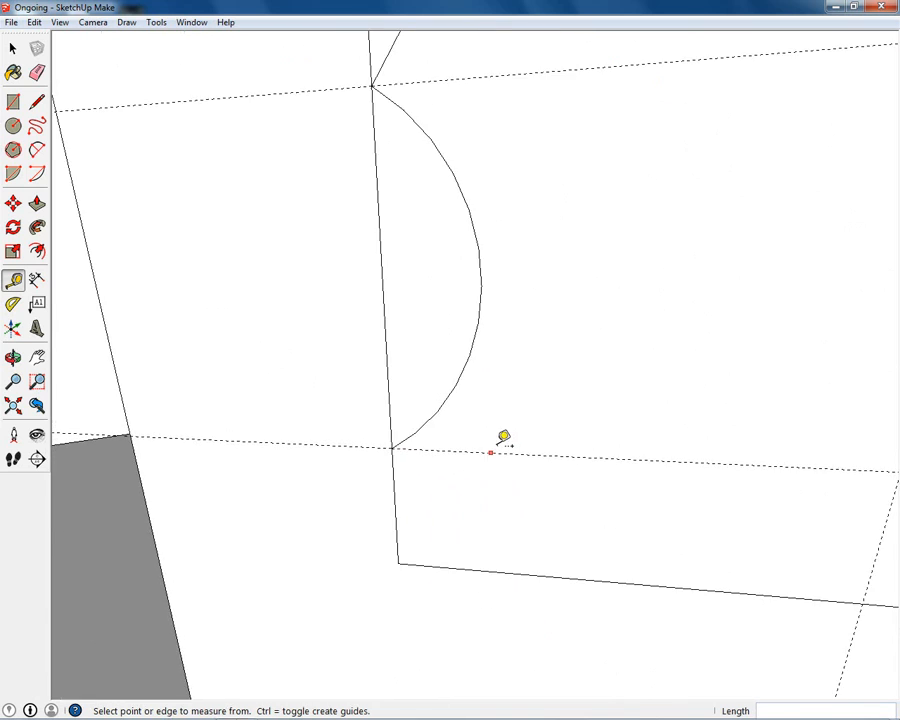
pyautogui.keyDown('shift'); pyautogui.moveTo(609, 431); pyautogui.dragTo(330, 492, button='middle'); pyautogui.keyUp('shift')
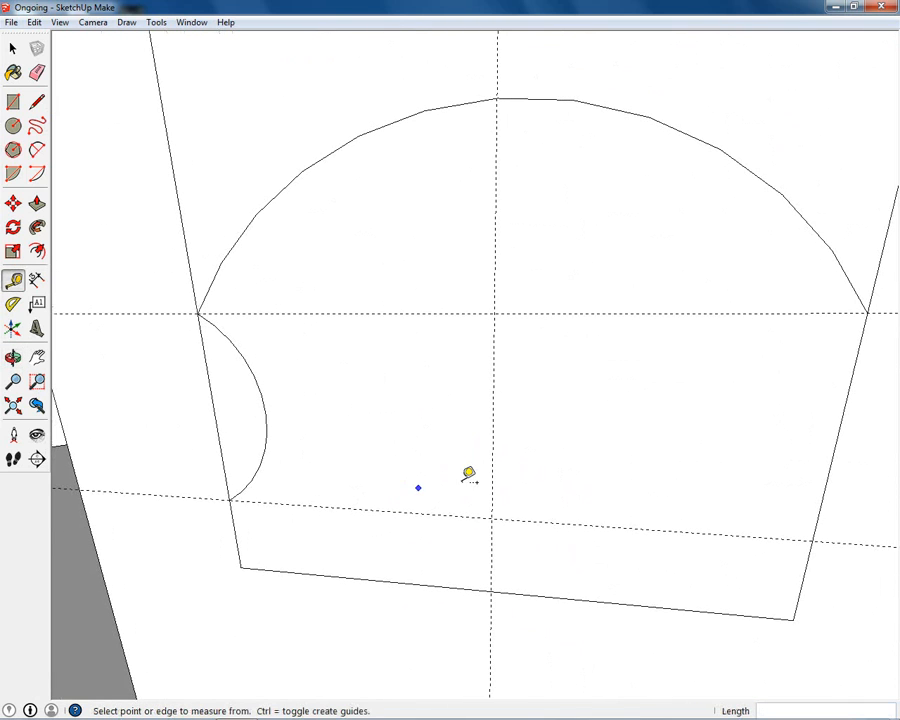
pyautogui.press('a')
pyautogui.click(813, 540)
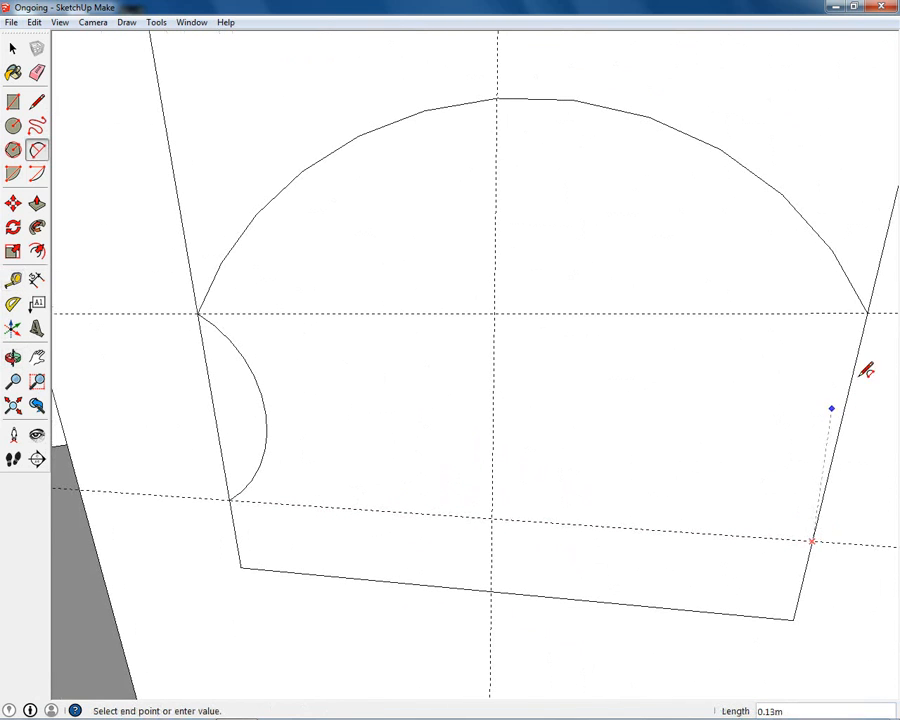
pyautogui.click(867, 313)
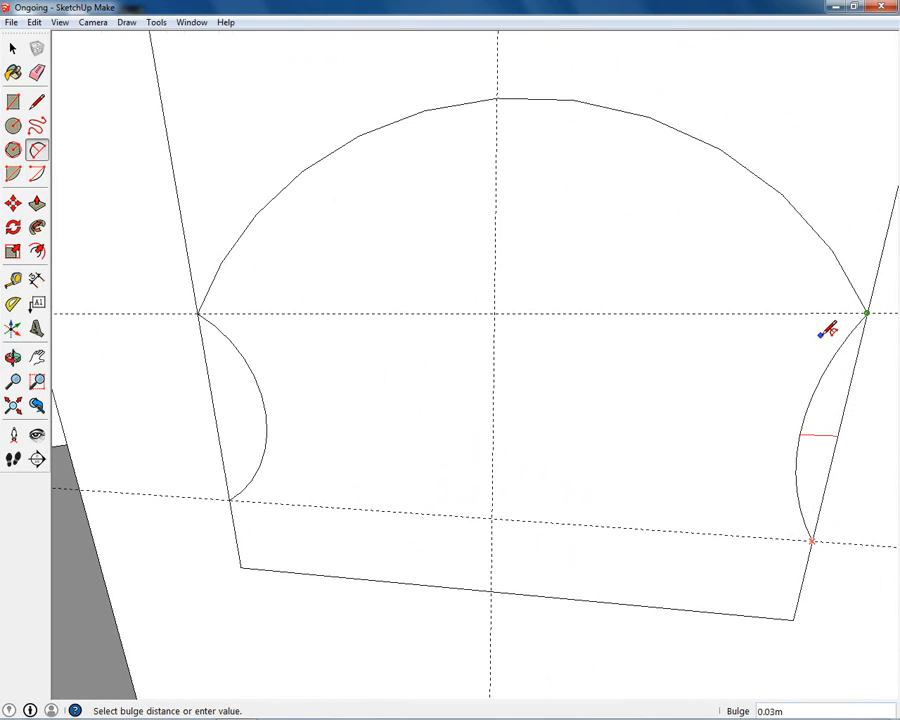
pyautogui.moveTo(810, 330); pyautogui.dragTo(784, 322, button='middle')
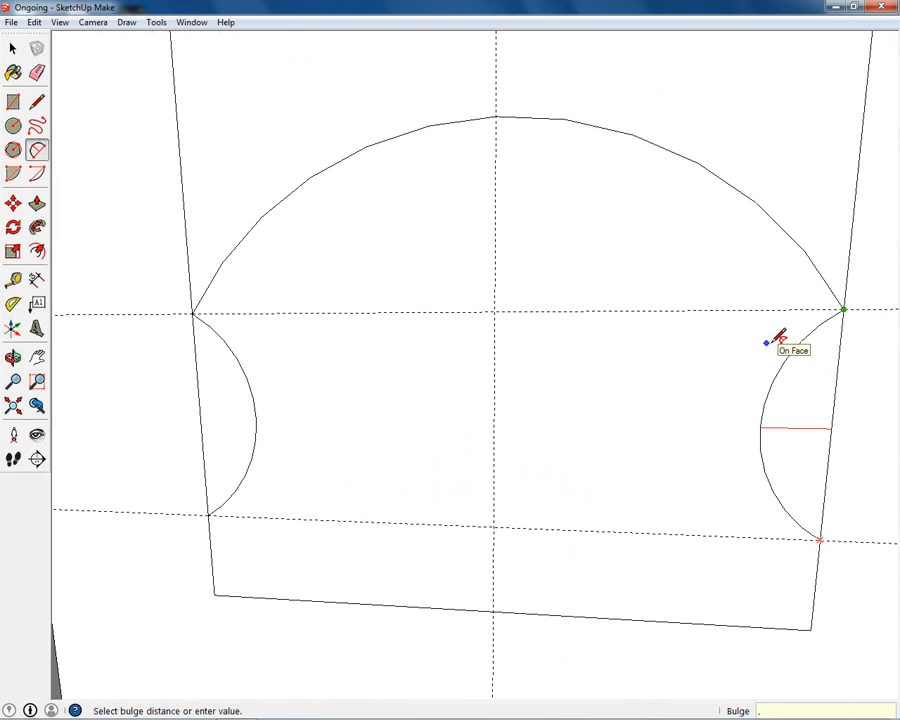
pyautogui.click(778, 338)
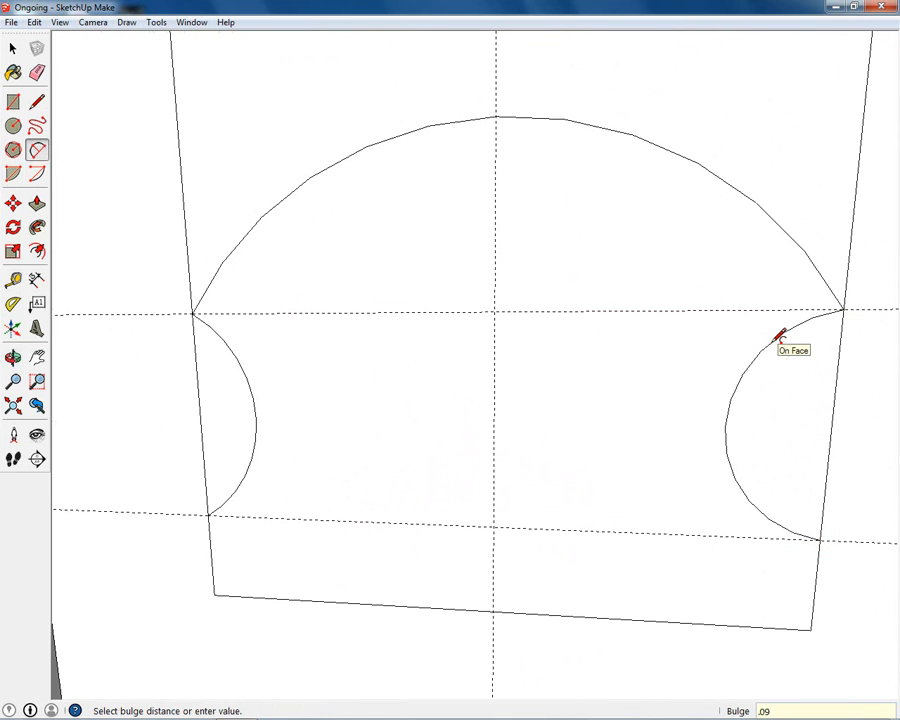
# Delete the square's upper edge and the parts of its side edges above the large arc.
pyautogui.moveTo(516, 316); pyautogui.dragTo(556, 336, button='middle')
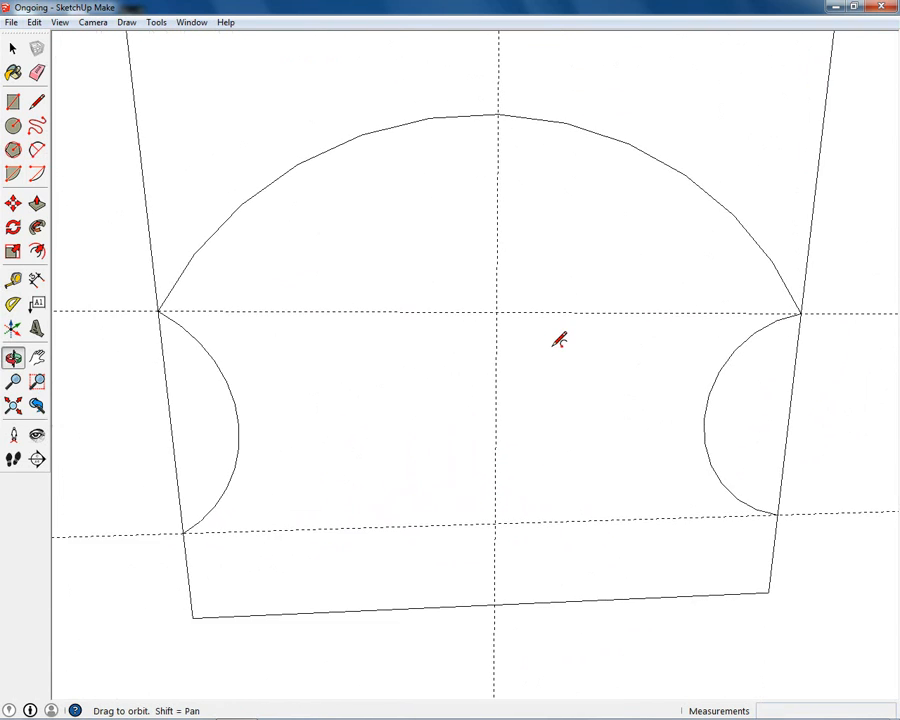
pyautogui.scroll(-2, 461, 375)
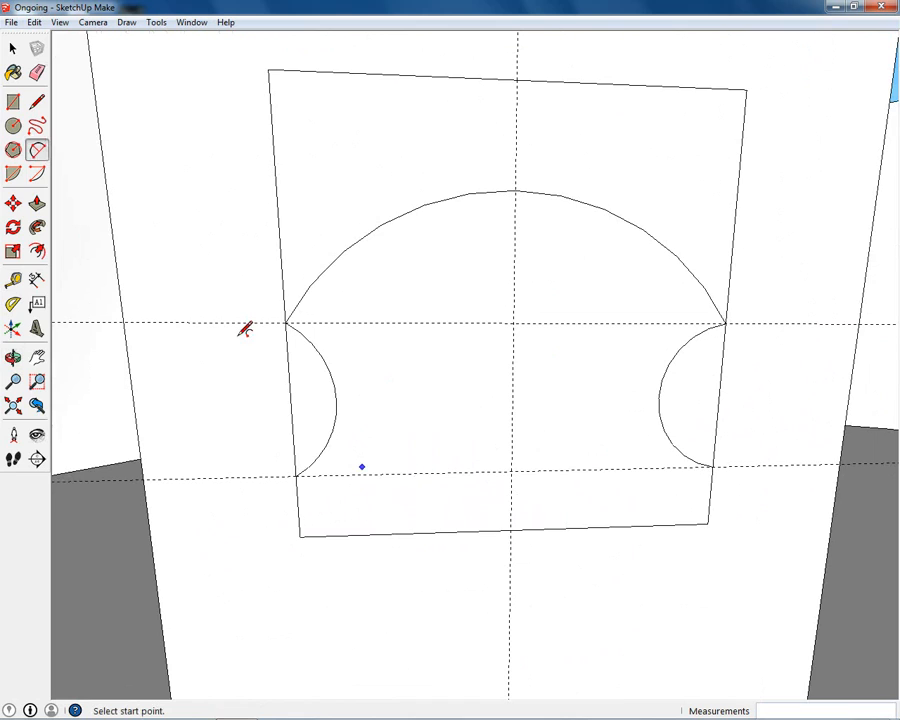
pyautogui.click(13, 50)
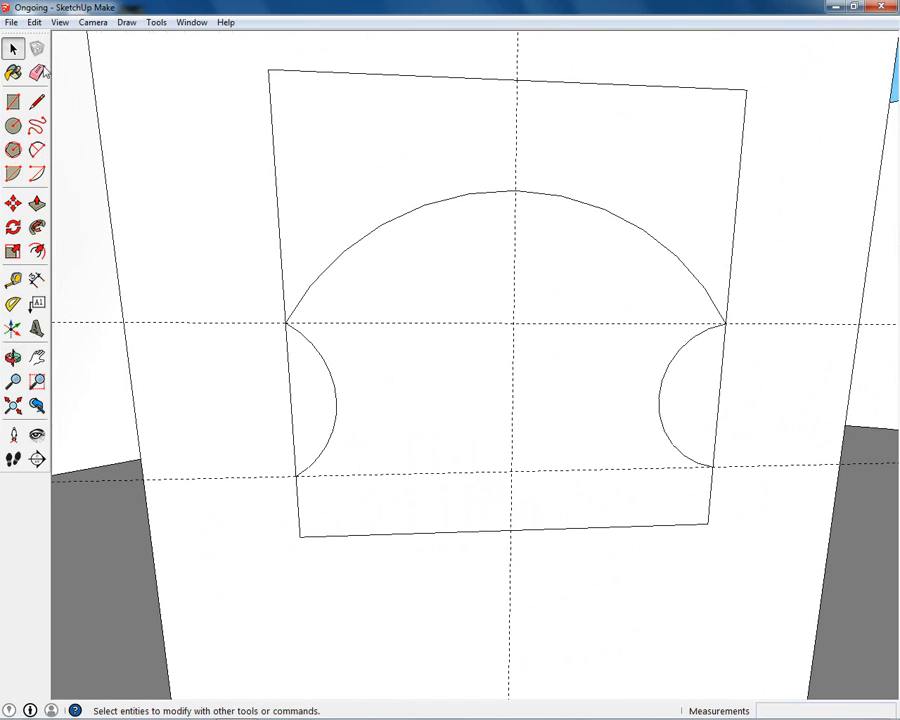
pyautogui.click(273, 132)
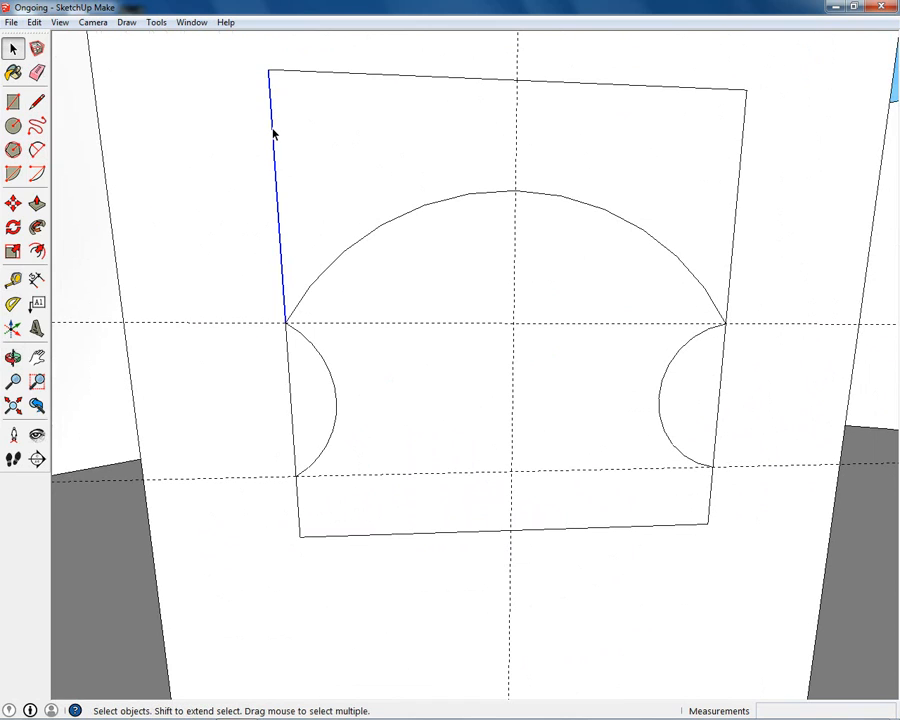
pyautogui.press('Delete')
pyautogui.click(306, 75)
pyautogui.press('Delete')
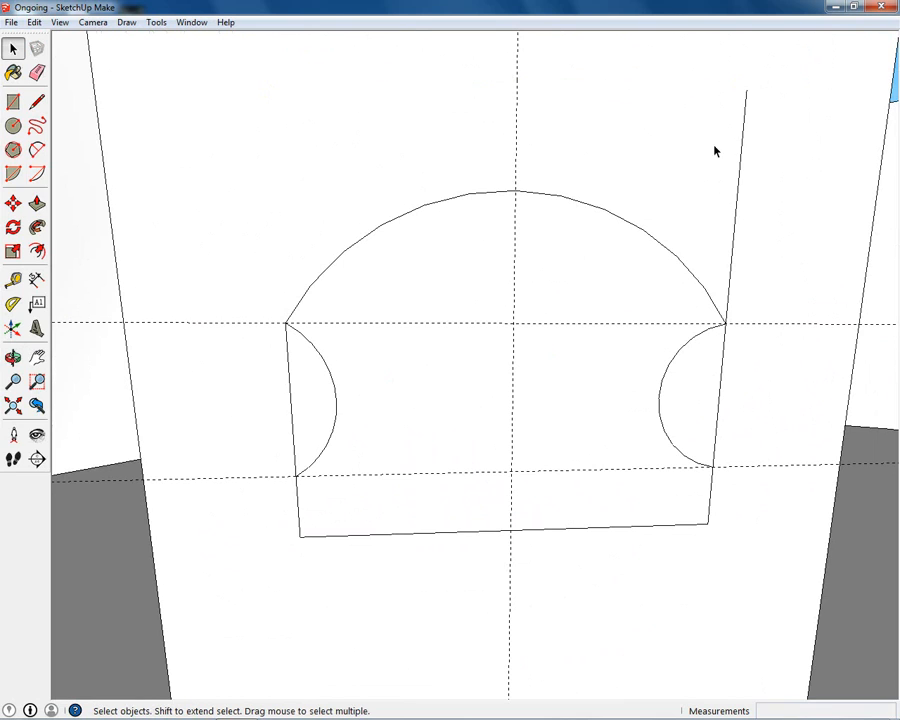
pyautogui.click(739, 176)
pyautogui.press('Delete')
# Delete the straight edge segments closing off the two side arcs and the lower horizontal guide, keeping the surrounding pillar face.
pyautogui.moveTo(679, 515); pyautogui.dragTo(716, 430, button='middle')
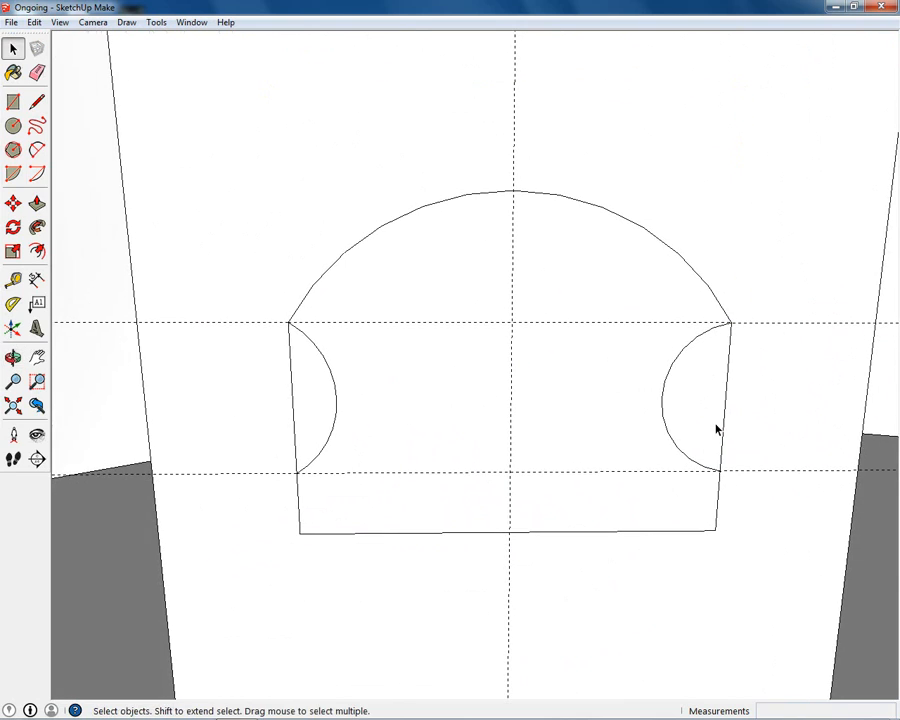
pyautogui.click(723, 428)
pyautogui.press('Delete')
pyautogui.click(292, 415)
pyautogui.press('Delete')
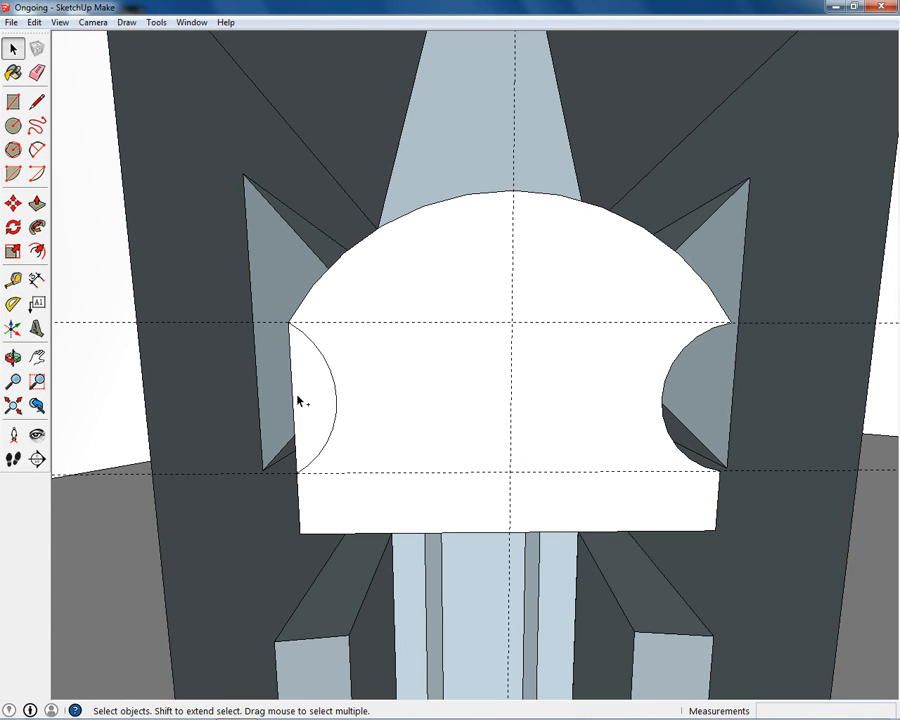
pyautogui.hotkey('ctrl', 'z')
pyautogui.click(292, 401)
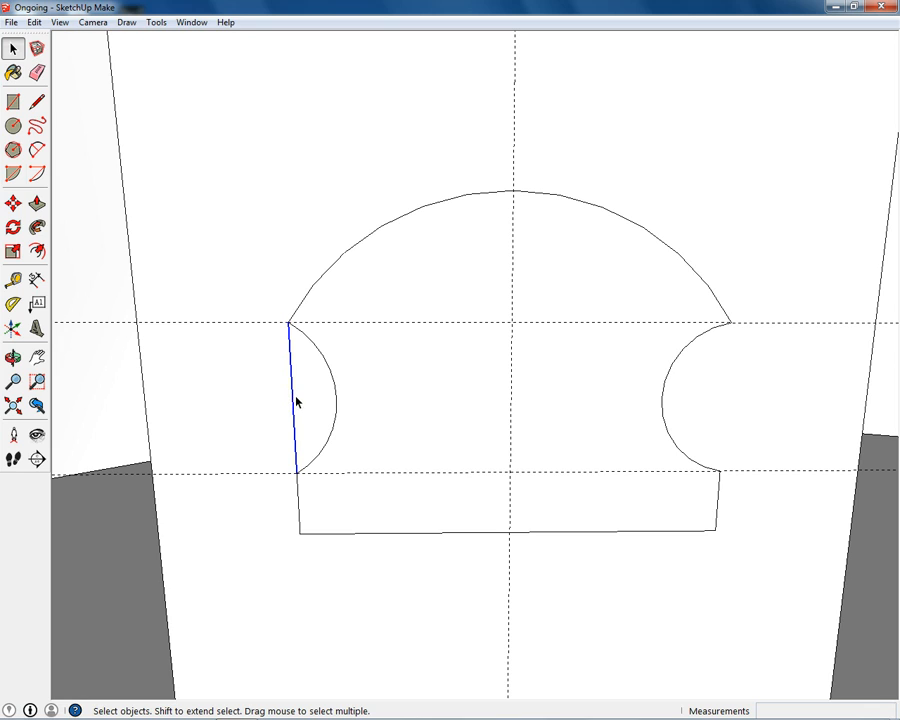
pyautogui.press('Delete')
pyautogui.press('Delete')
# Inspect the arched outline and its face on the pillar from several angles.
pyautogui.moveTo(520, 404); pyautogui.dragTo(531, 330, button='middle')
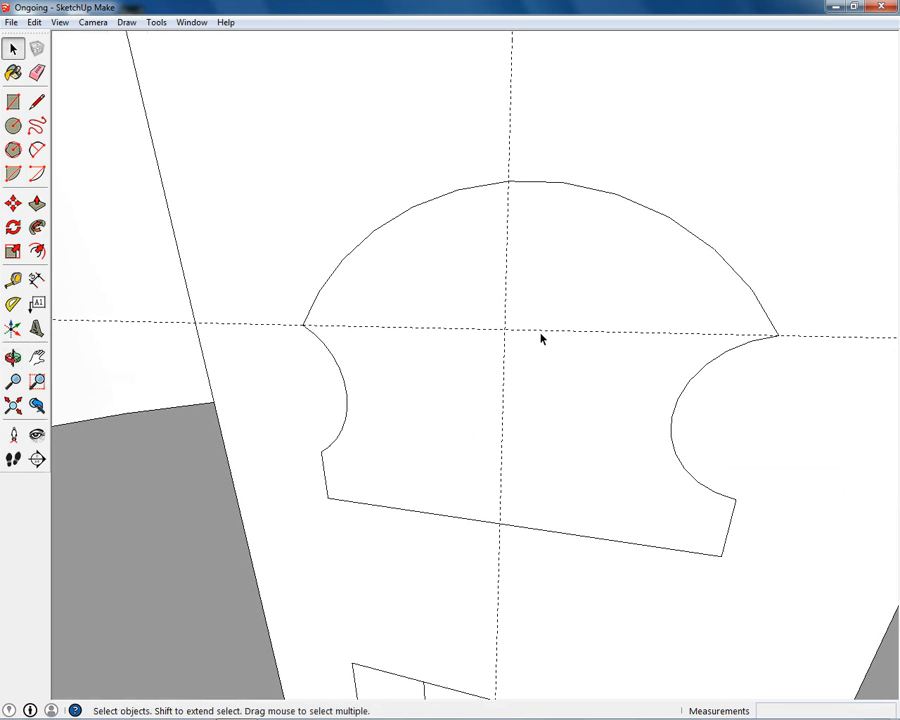
pyautogui.moveTo(462, 360); pyautogui.dragTo(528, 382, button='middle')
pyautogui.scroll(-1, 528, 382)
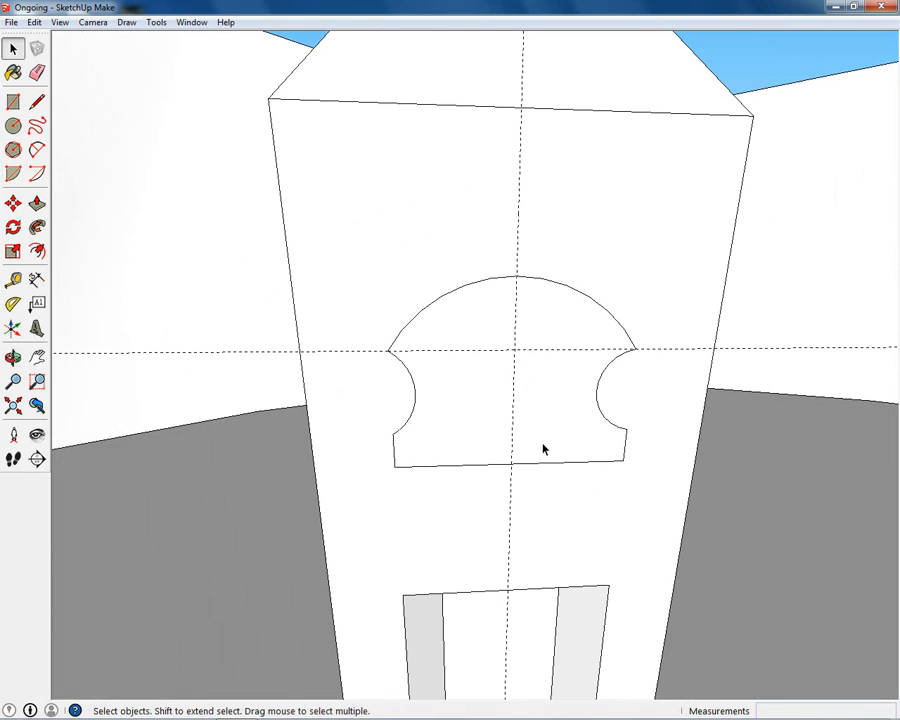
pyautogui.moveTo(543, 449); pyautogui.dragTo(590, 392, button='middle')
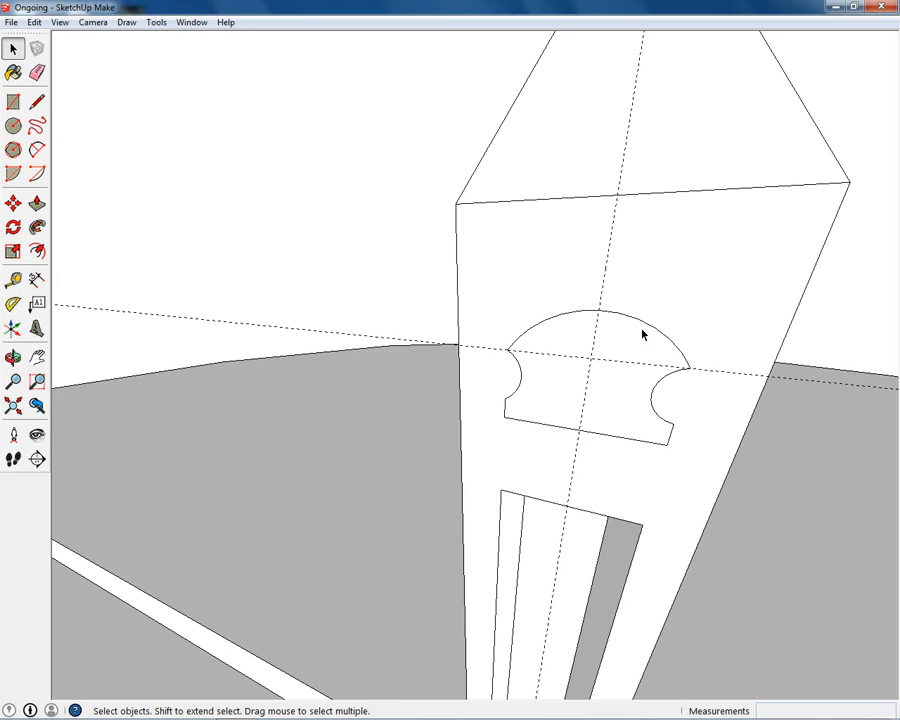
pyautogui.moveTo(608, 340)
pyautogui.mouseDown(button='middle')
pyautogui.moveTo(631, 356)
pyautogui.moveTo(629, 335)
pyautogui.moveTo(615, 370)
pyautogui.moveTo(621, 346)
pyautogui.mouseUp(button='middle')
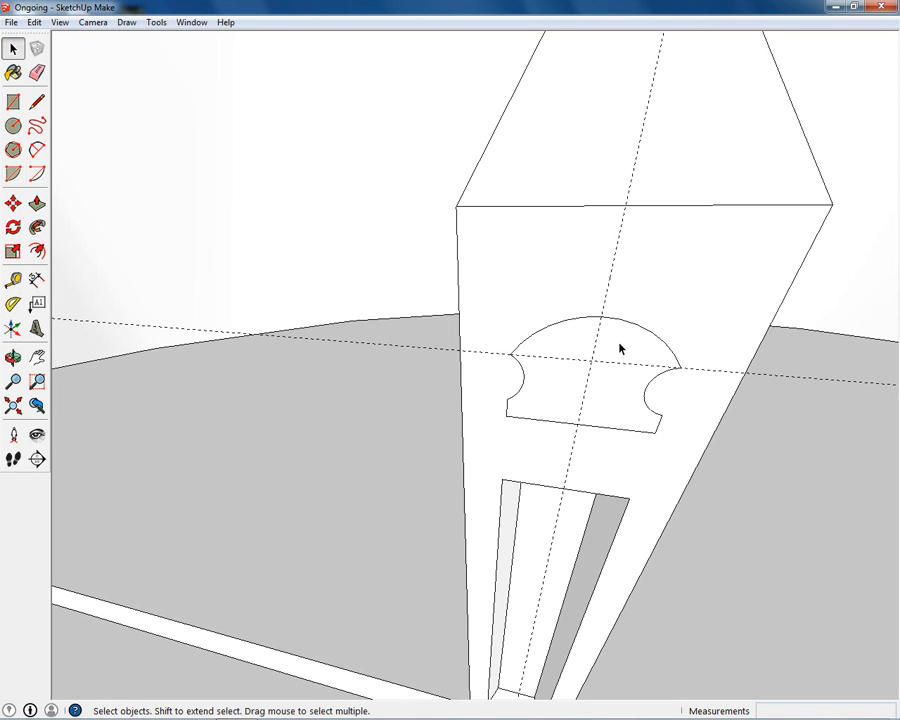
pyautogui.click(621, 350)
pyautogui.moveTo(667, 313); pyautogui.dragTo(468, 410, button='middle')
pyautogui.moveTo(625, 382); pyautogui.dragTo(582, 357, button='middle')
pyautogui.moveTo(715, 312); pyautogui.dragTo(551, 546, button='middle')
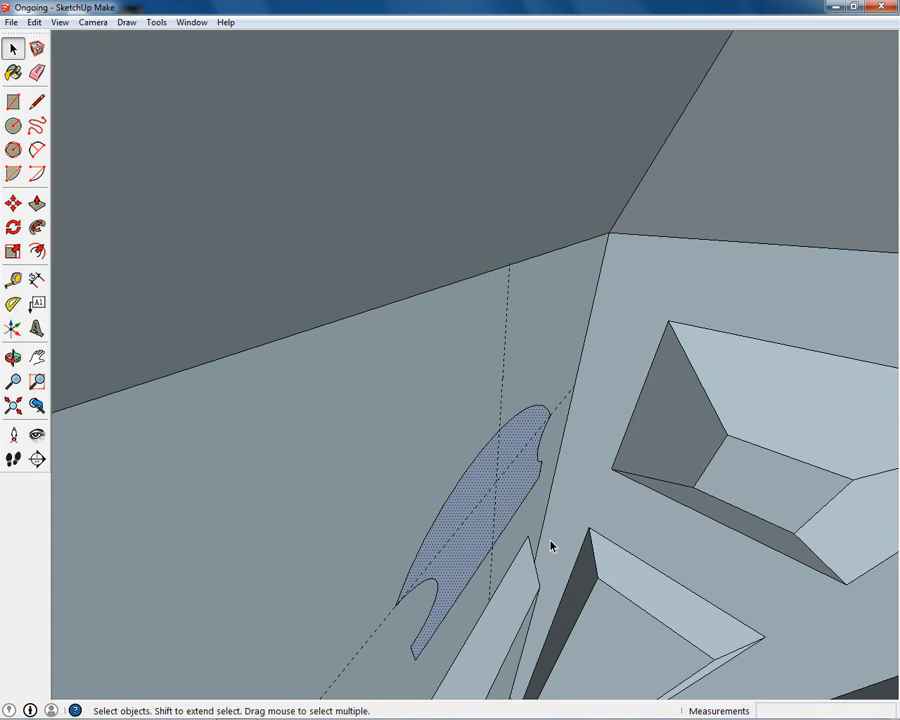
pyautogui.moveTo(472, 552); pyautogui.dragTo(624, 448, button='middle')
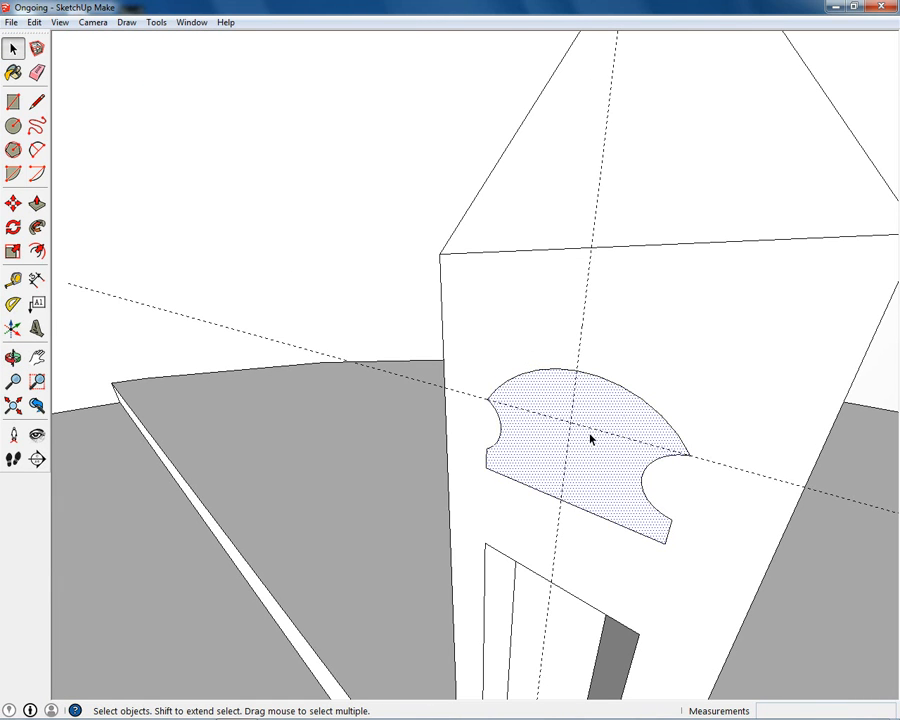
pyautogui.press('f')
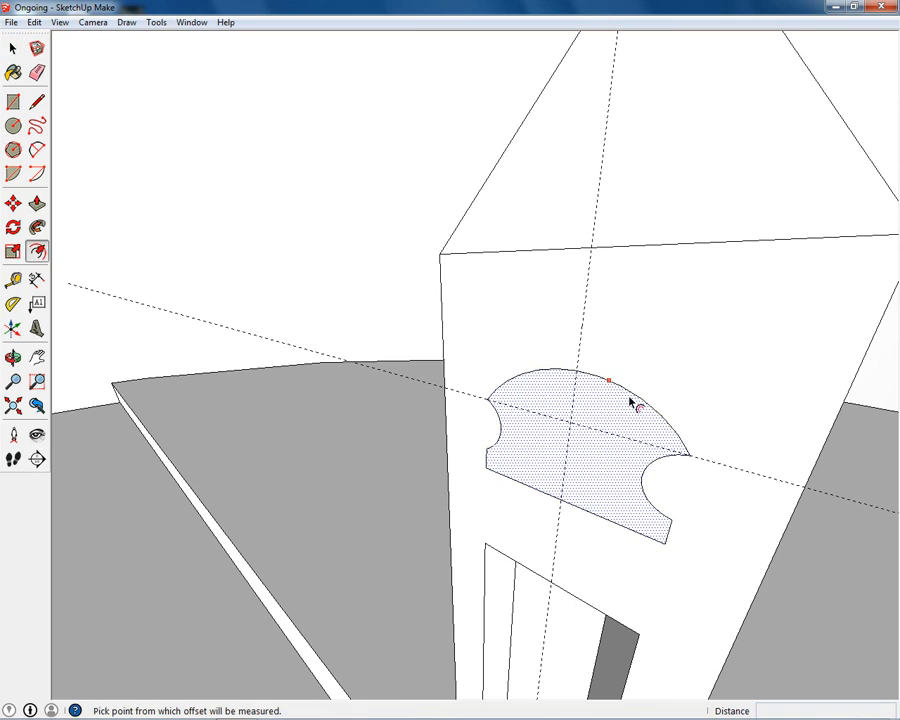
pyautogui.click(617, 420)
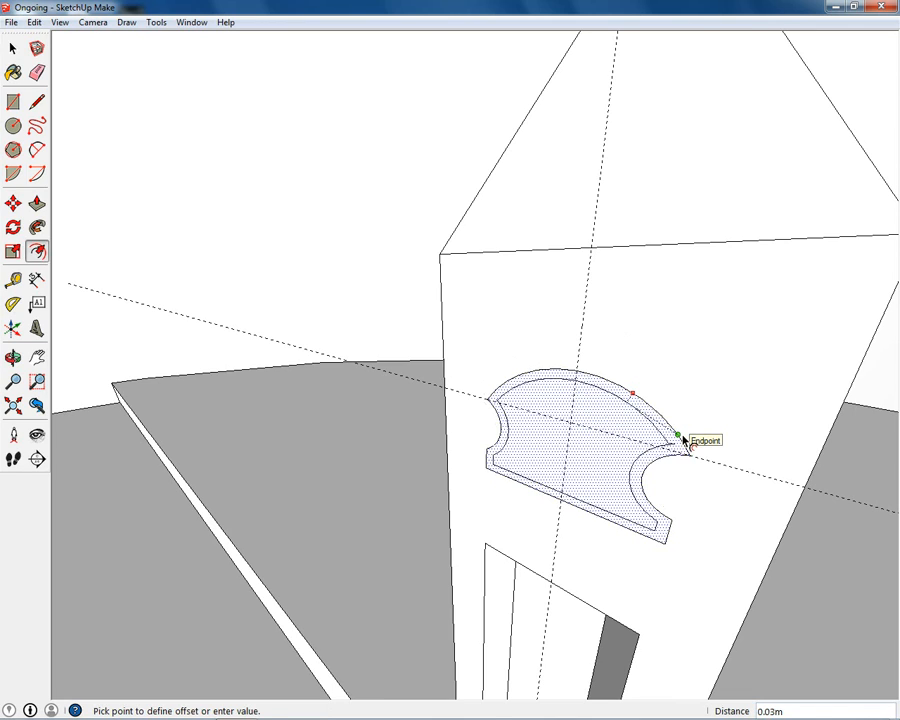
pyautogui.press('Escape')
pyautogui.click(13, 48)
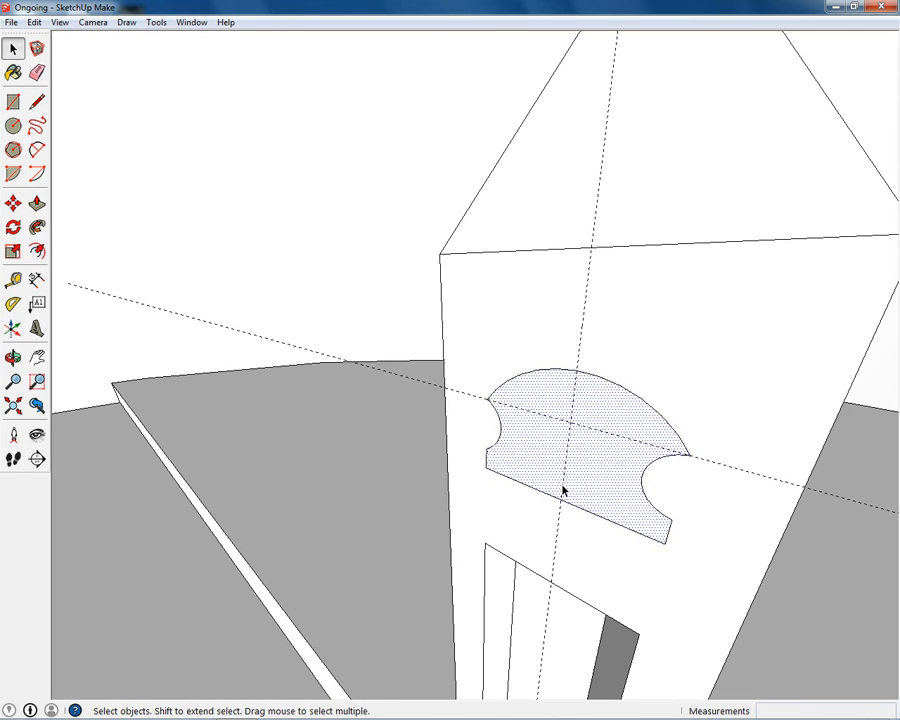
# Reverse the arched face on the pillar so its back side points outward.
pyautogui.moveTo(563, 490); pyautogui.dragTo(632, 442, button='middle')
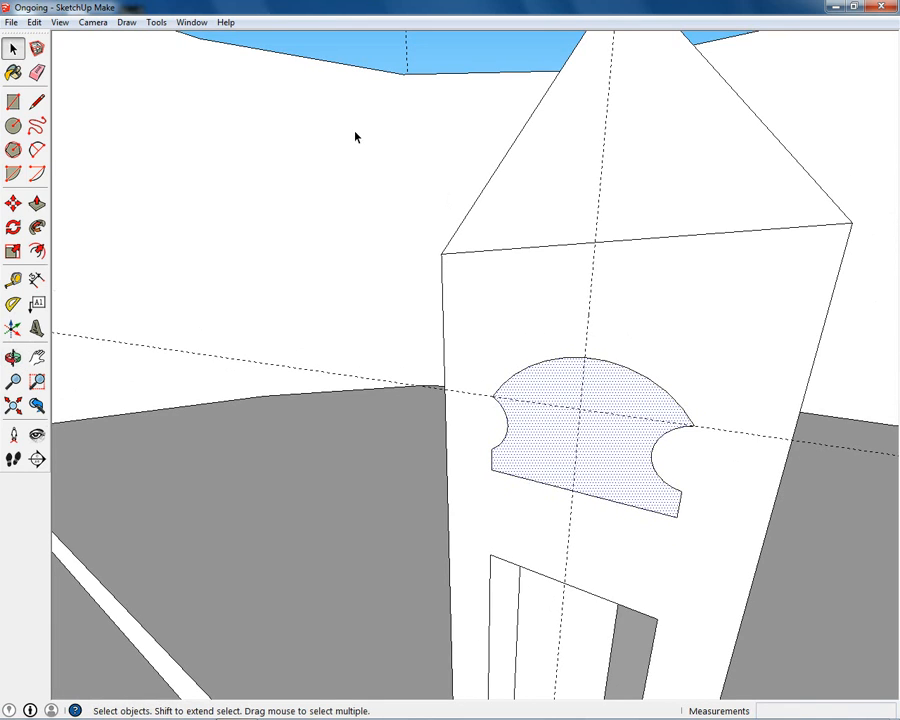
pyautogui.scroll(-6, 498, 209)
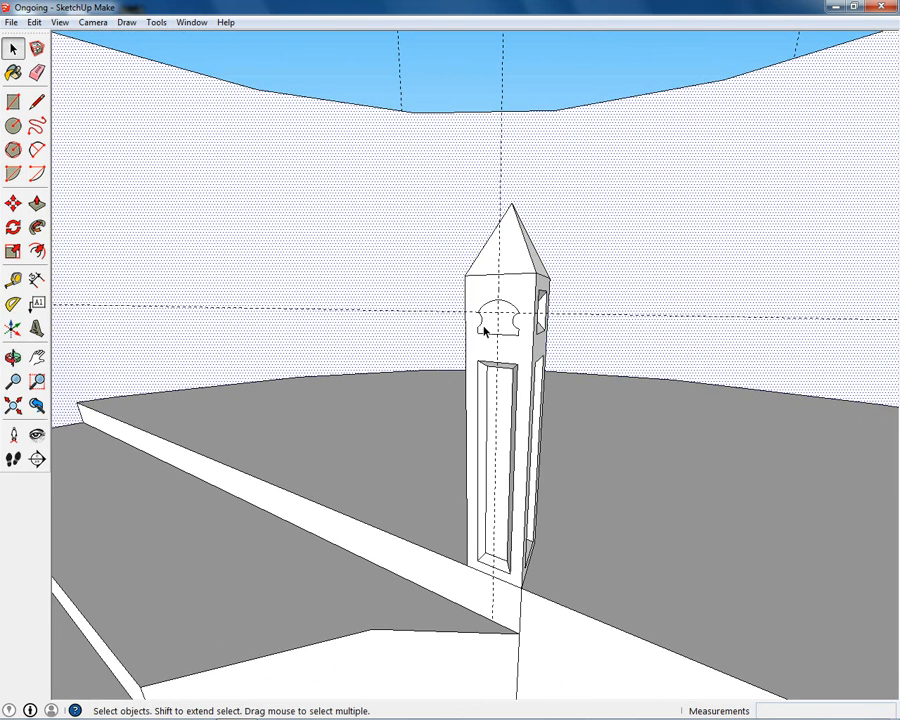
pyautogui.scroll(5, 504, 325)
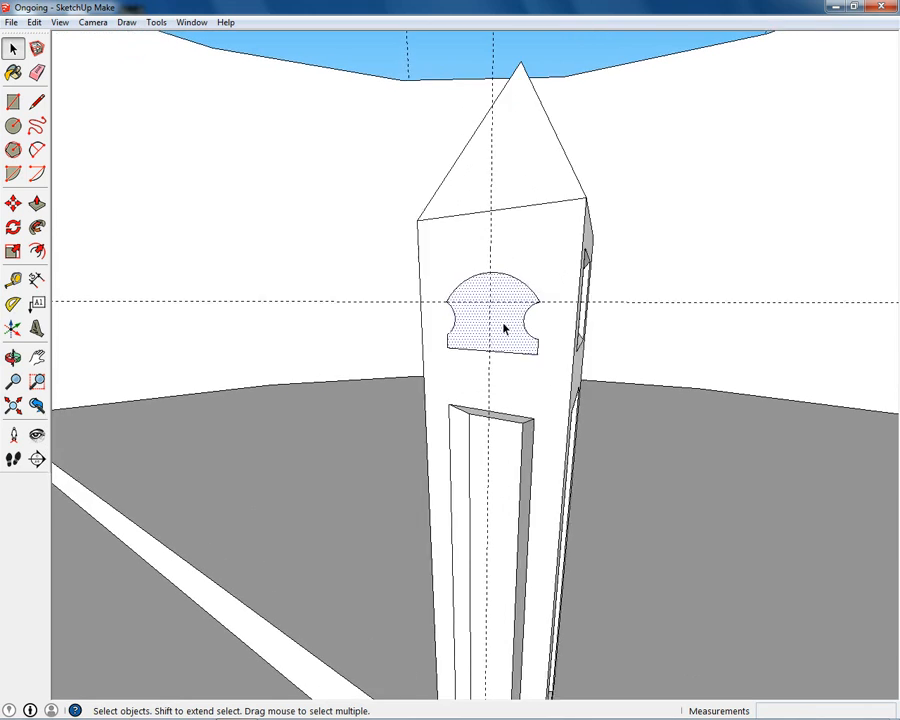
pyautogui.moveTo(502, 324); pyautogui.dragTo(524, 338, button='middle')
pyautogui.scroll(2, 513, 329)
pyautogui.scroll(2, 513, 329)
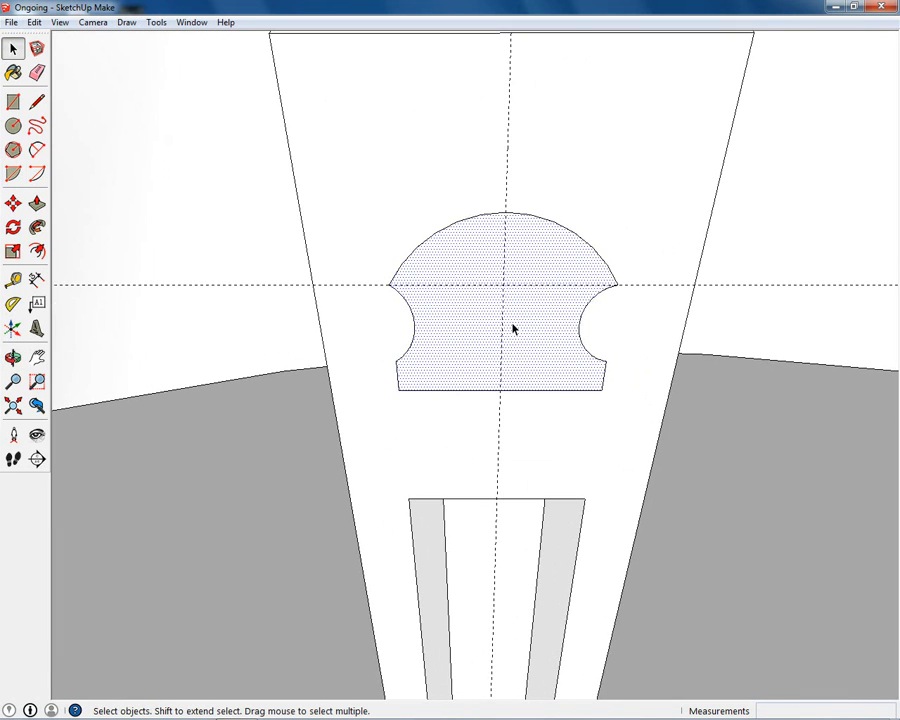
pyautogui.rightClick(527, 309)
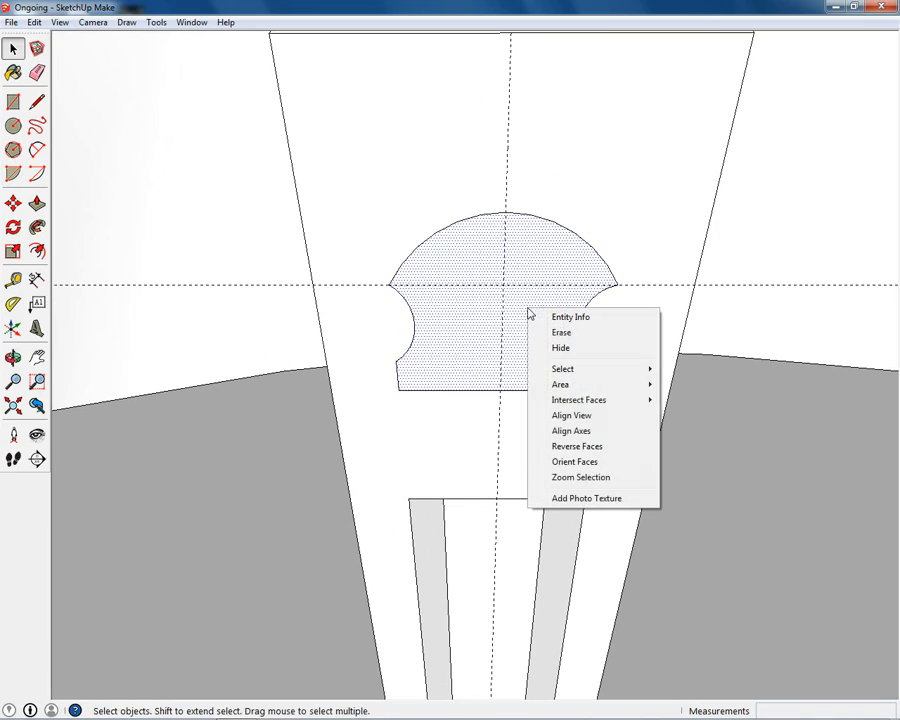
pyautogui.click(586, 455)
pyautogui.click(303, 338)
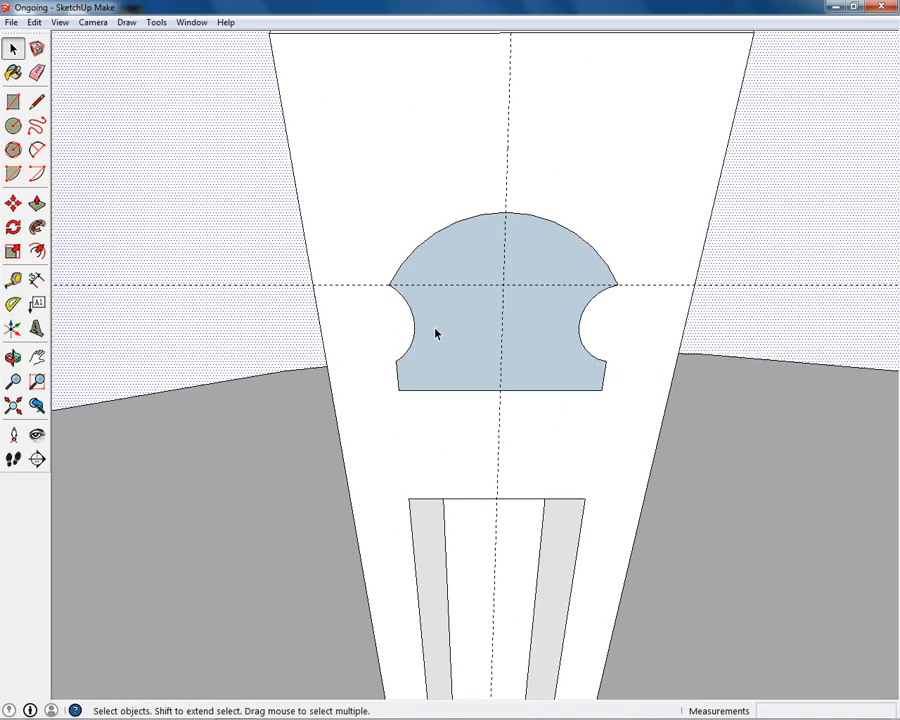
# Copy the arched face together with its three arcs and all straight boundary edges.
pyautogui.moveTo(565, 300); pyautogui.dragTo(501, 406, button='middle')
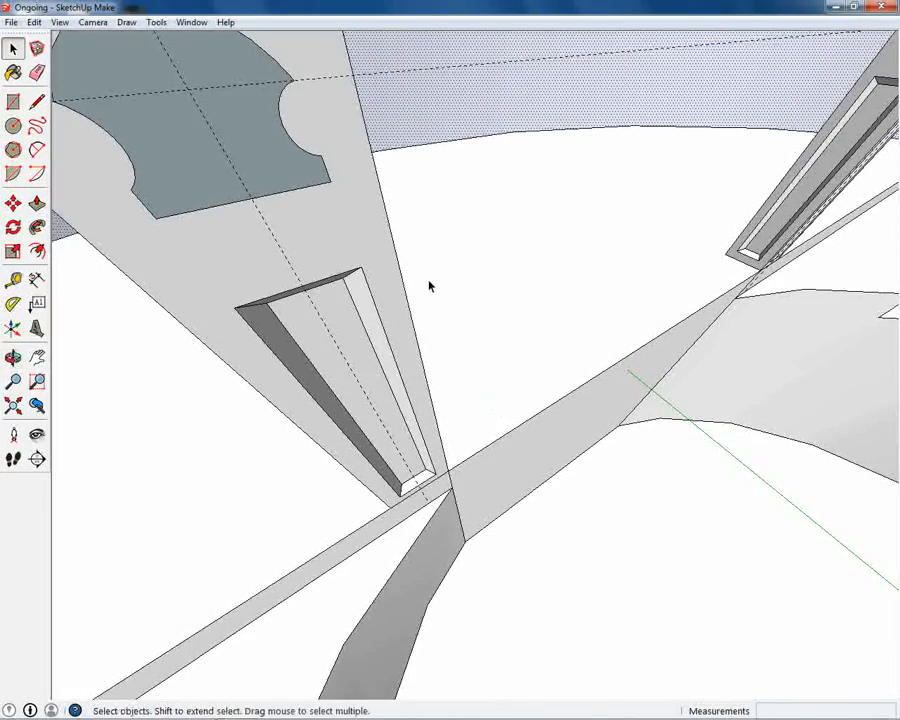
pyautogui.moveTo(476, 234); pyautogui.dragTo(414, 187, button='middle')
pyautogui.click(414, 186)
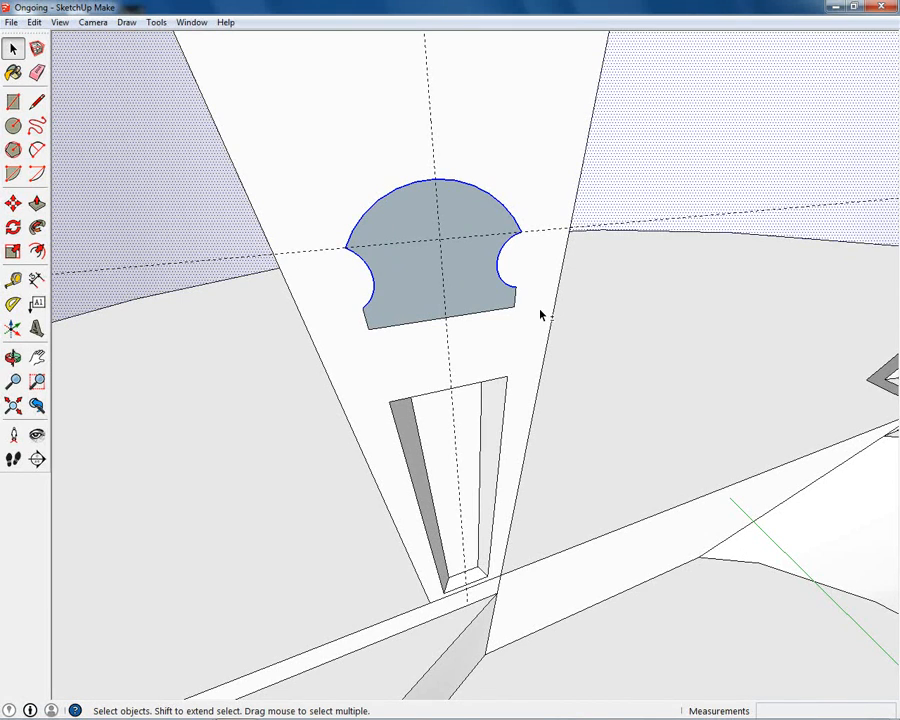
pyautogui.keyDown('shift'); pyautogui.click(512, 305); pyautogui.keyUp('shift')
pyautogui.keyDown('shift'); pyautogui.click(492, 318); pyautogui.keyUp('shift')
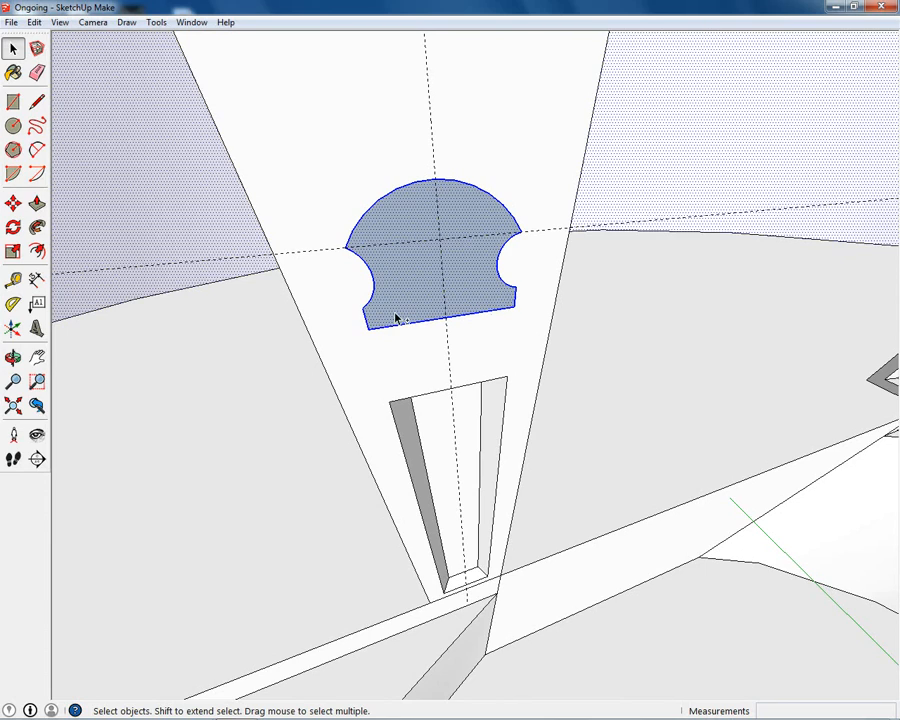
pyautogui.moveTo(396, 318); pyautogui.dragTo(378, 212, button='middle')
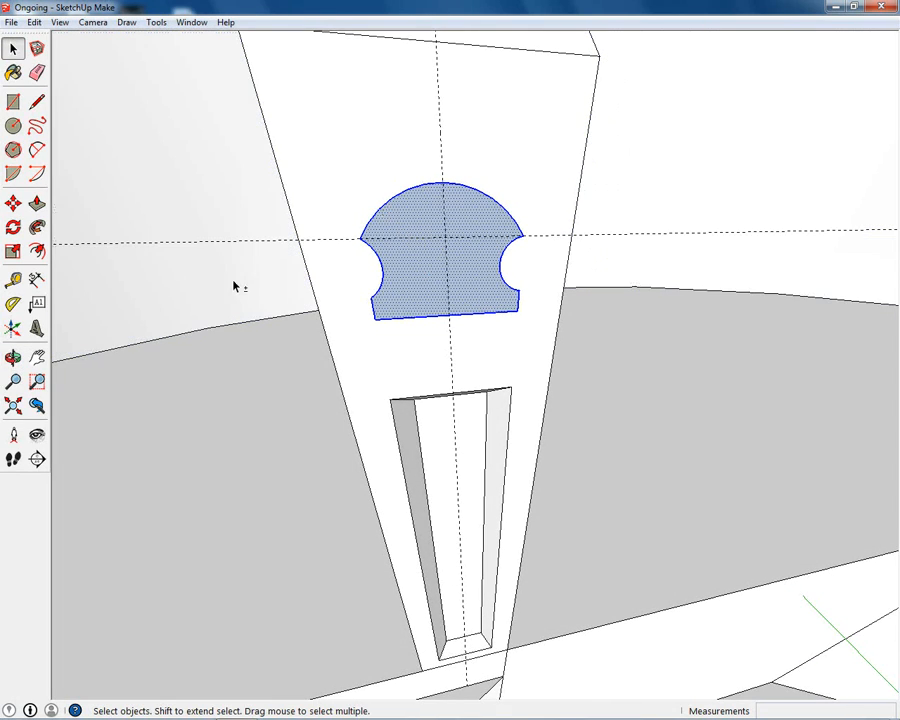
pyautogui.moveTo(434, 268); pyautogui.dragTo(372, 260, button='middle')
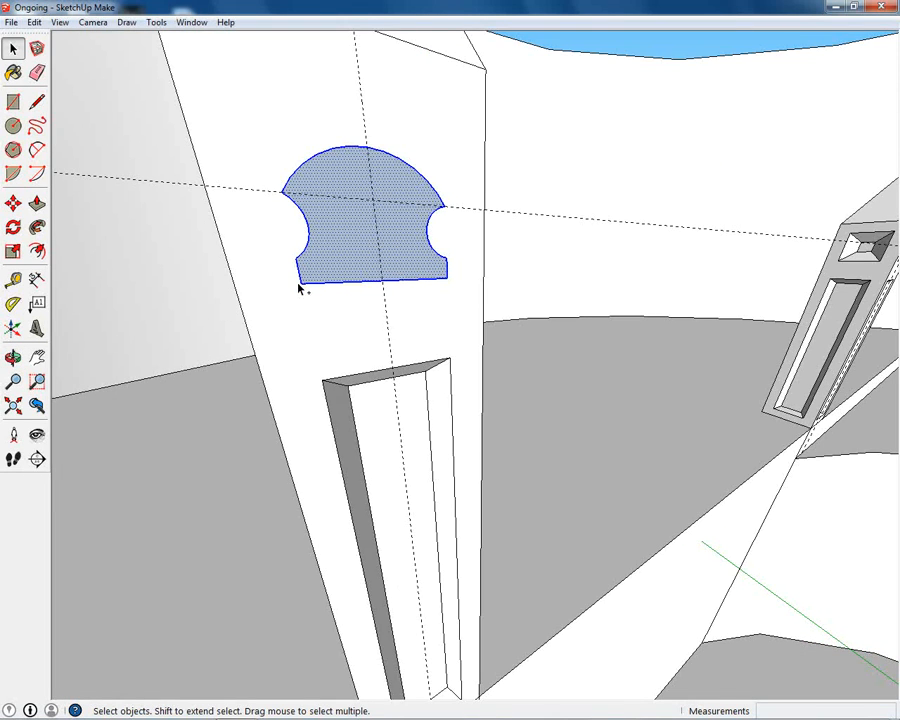
# Paste the arched shape onto the matching upper staircase pillar, seated on the lower corners of its square.
pyautogui.moveTo(689, 231); pyautogui.dragTo(426, 315, button='middle')
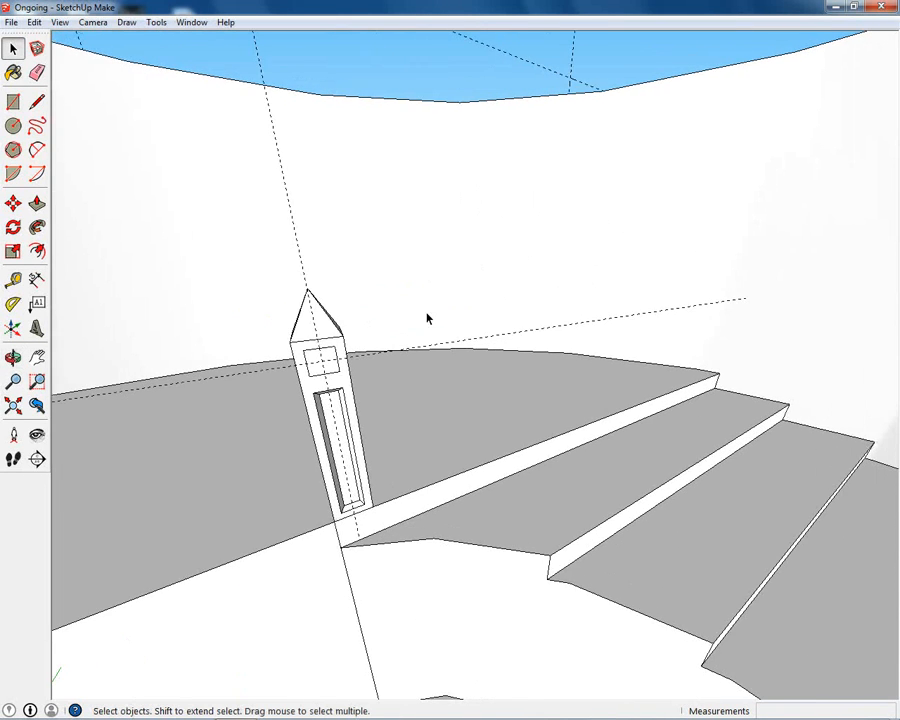
pyautogui.scroll(6, 356, 354)
pyautogui.scroll(-5, 313, 375)
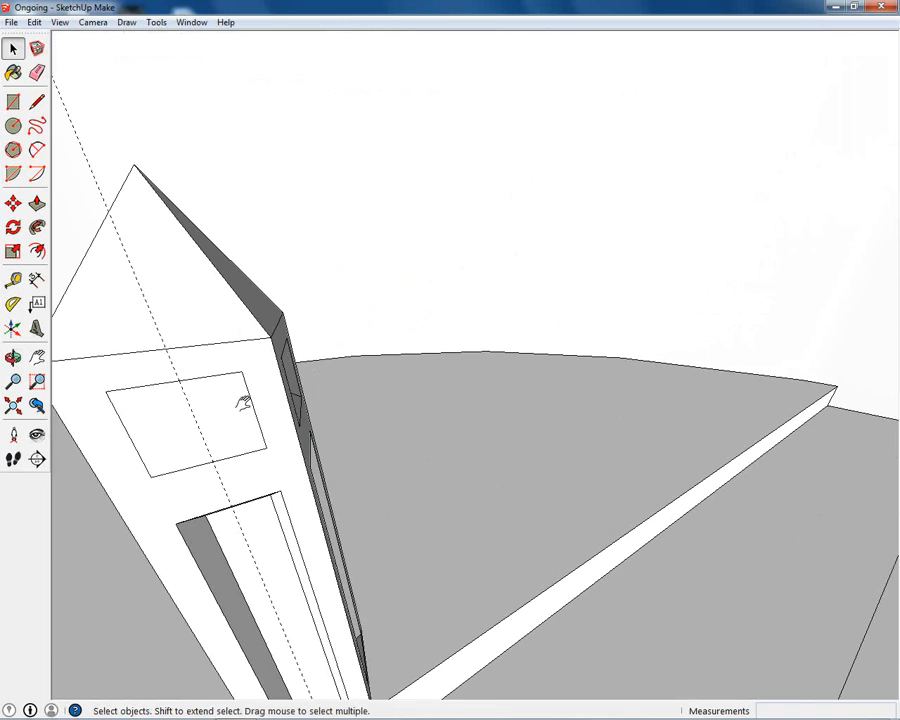
pyautogui.moveTo(245, 400); pyautogui.dragTo(335, 318, button='middle')
pyautogui.hotkey('ctrl', 'v')
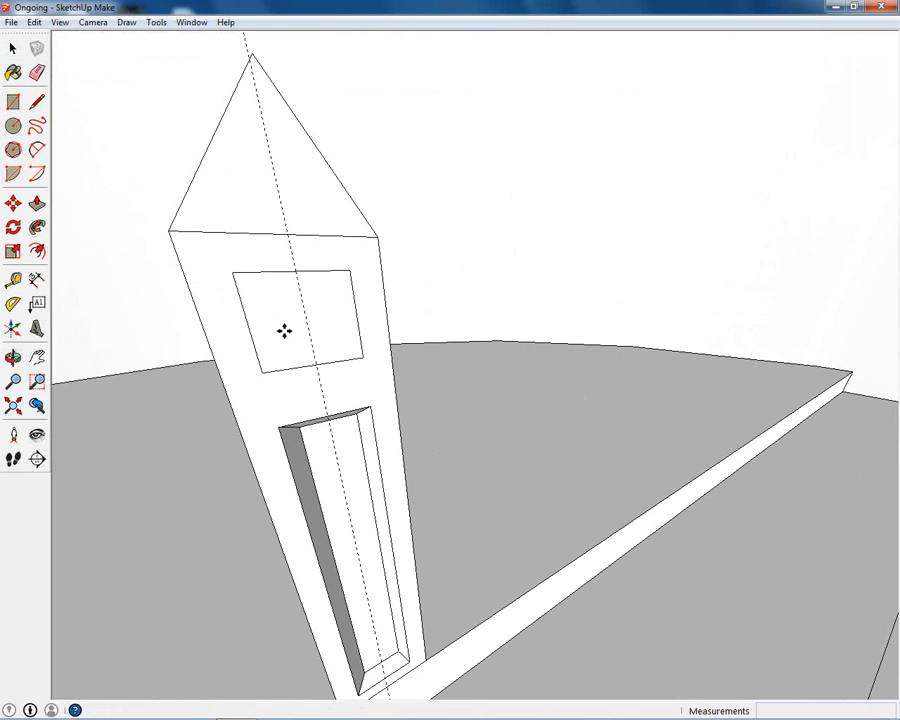
pyautogui.click(260, 368)
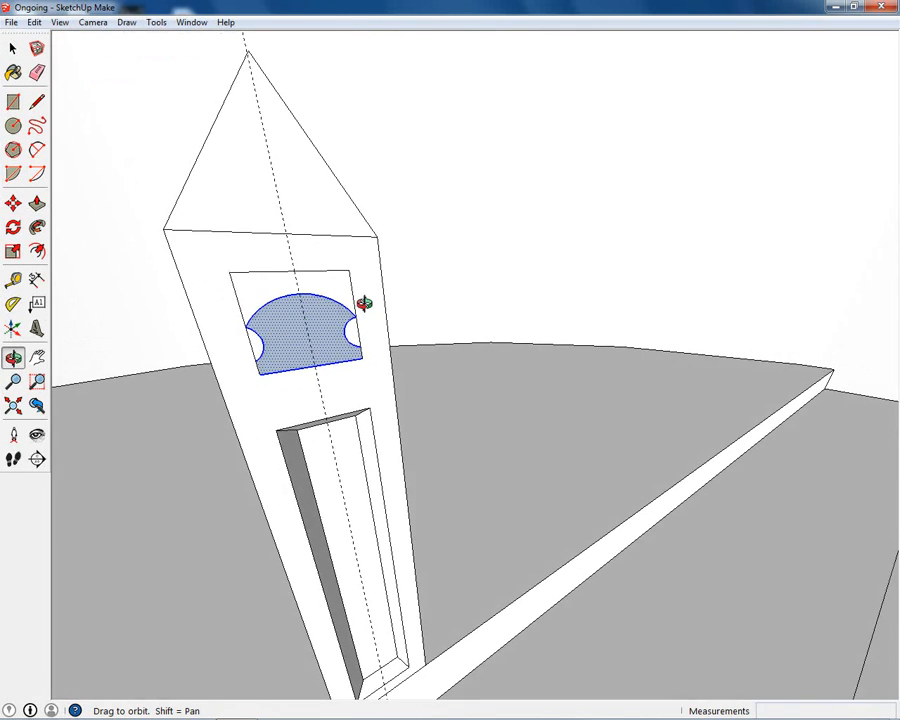
pyautogui.moveTo(364, 302)
pyautogui.mouseDown(button='middle')
pyautogui.moveTo(672, 278)
pyautogui.moveTo(595, 203)
pyautogui.moveTo(267, 316)
pyautogui.moveTo(537, 243)
pyautogui.moveTo(491, 267)
pyautogui.moveTo(555, 242)
pyautogui.moveTo(408, 301)
pyautogui.moveTo(362, 296)
pyautogui.mouseUp(button='middle')
# Delete the leftover square edges around the pasted arched shape.
pyautogui.press('space')
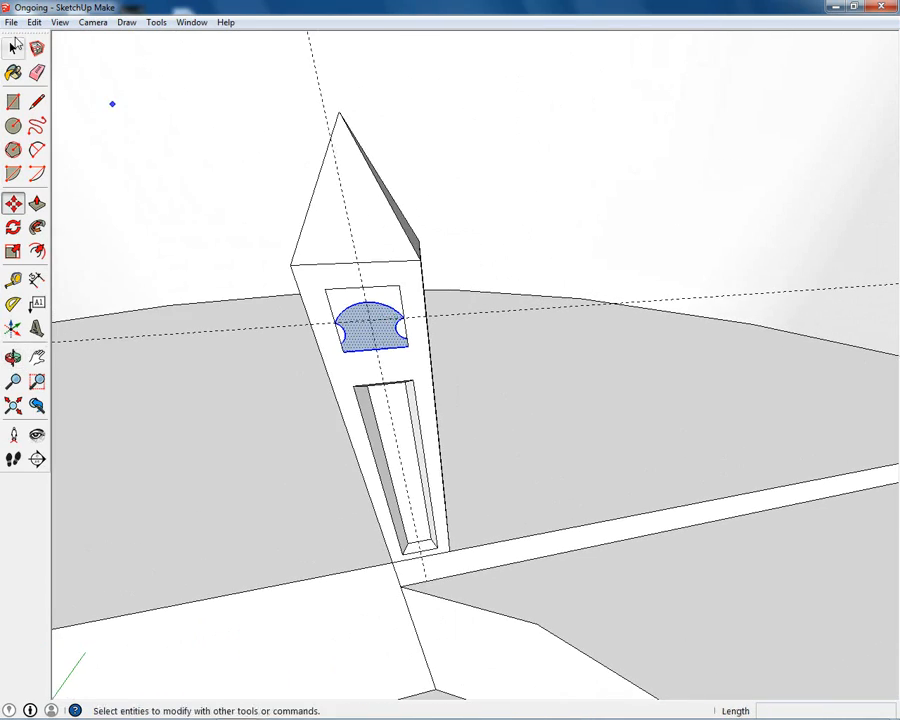
pyautogui.click(380, 287)
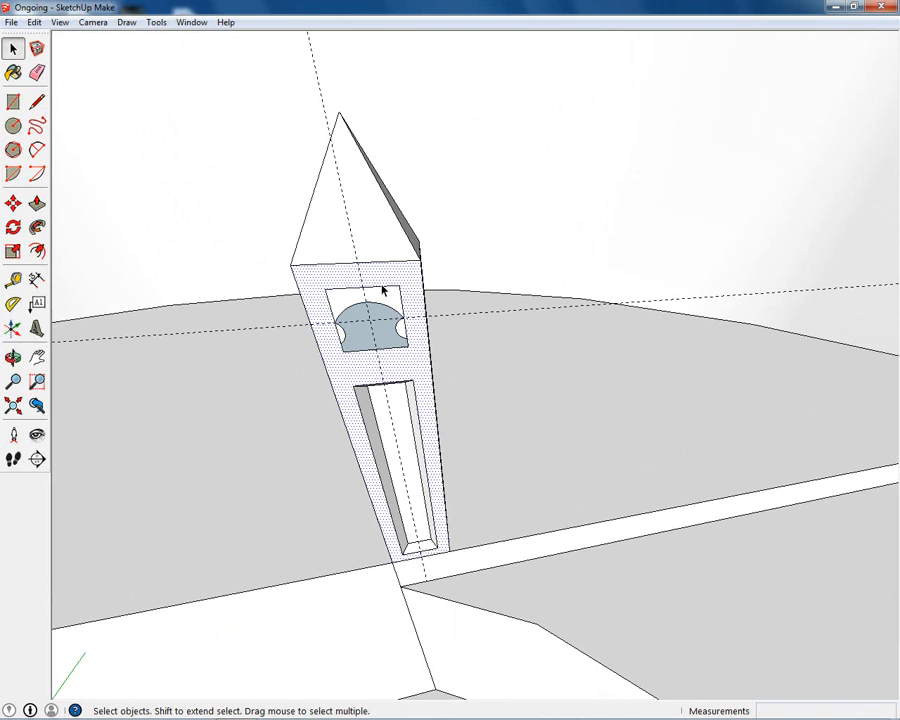
pyautogui.click(380, 289)
pyautogui.press('Delete')
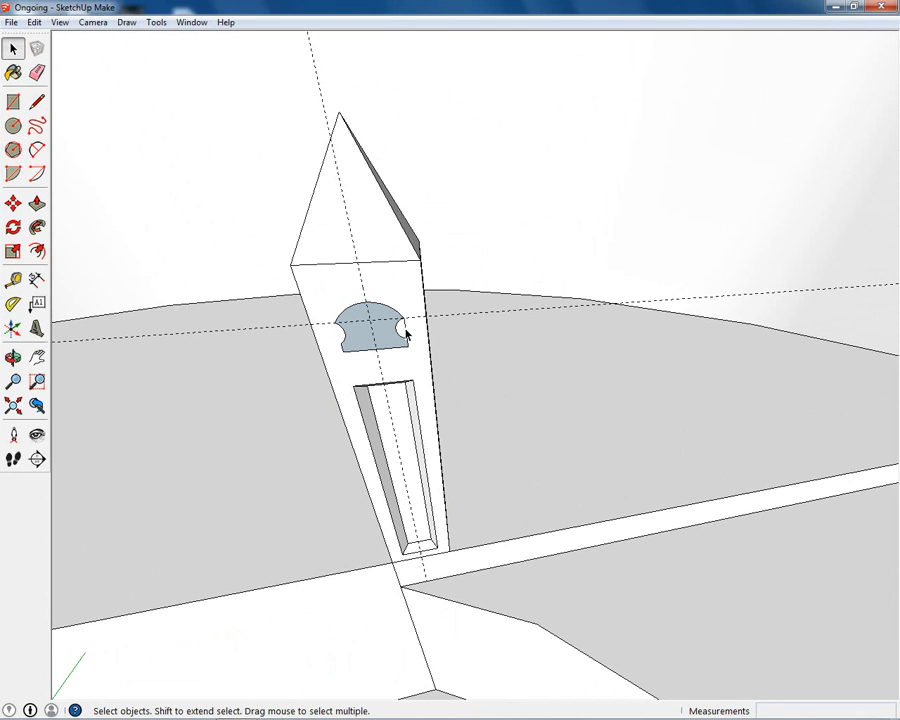
# Try to draw an arc along the stairs from the guide intersection on the upper pillar's arched face to the lower pillar's guide intersection.
pyautogui.moveTo(403, 350); pyautogui.dragTo(314, 294, button='middle')
pyautogui.keyDown('shift'); pyautogui.moveTo(370, 304); pyautogui.dragTo(388, 232, button='middle'); pyautogui.keyUp('shift')
pyautogui.scroll(-3, 490, 306)
pyautogui.moveTo(478, 333); pyautogui.dragTo(515, 305, button='middle')
pyautogui.press('a')
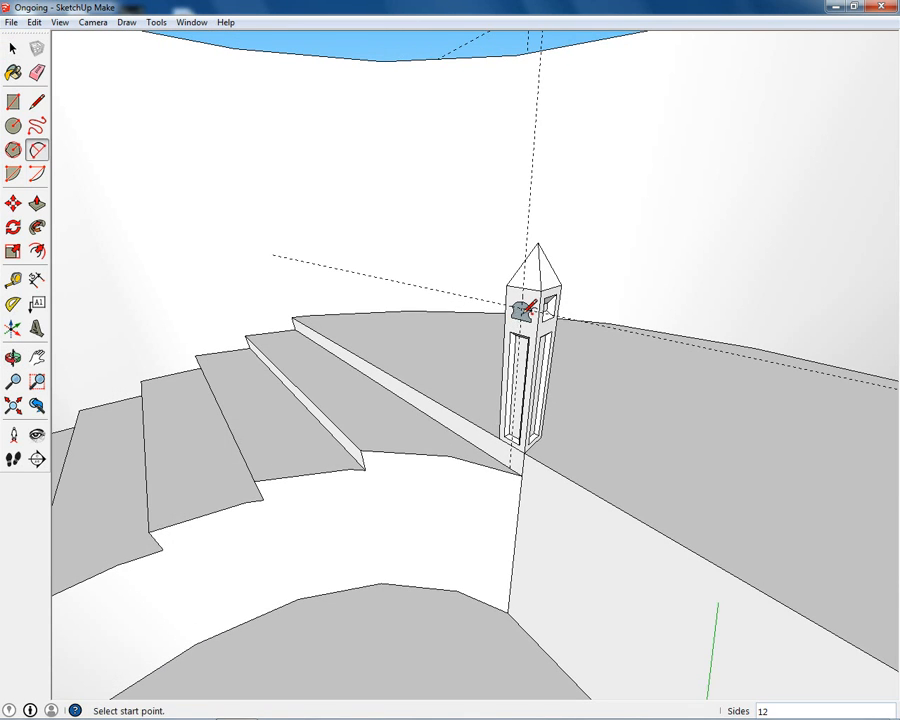
pyautogui.scroll(6, 520, 303)
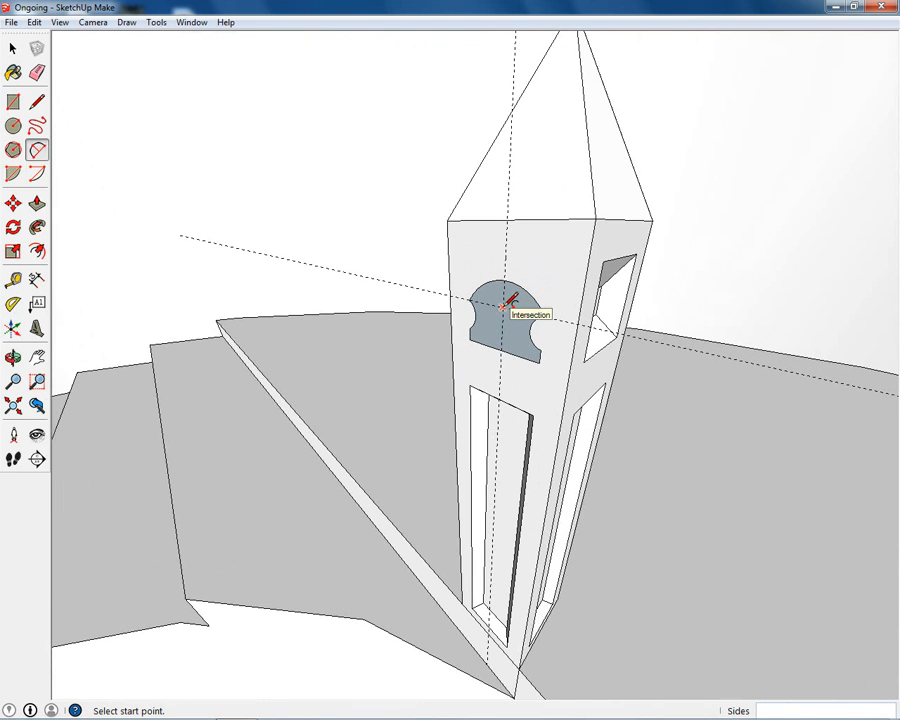
pyautogui.click(504, 305)
pyautogui.scroll(-5, 423, 324)
pyautogui.moveTo(422, 320); pyautogui.dragTo(291, 331, button='middle')
pyautogui.click(291, 325)
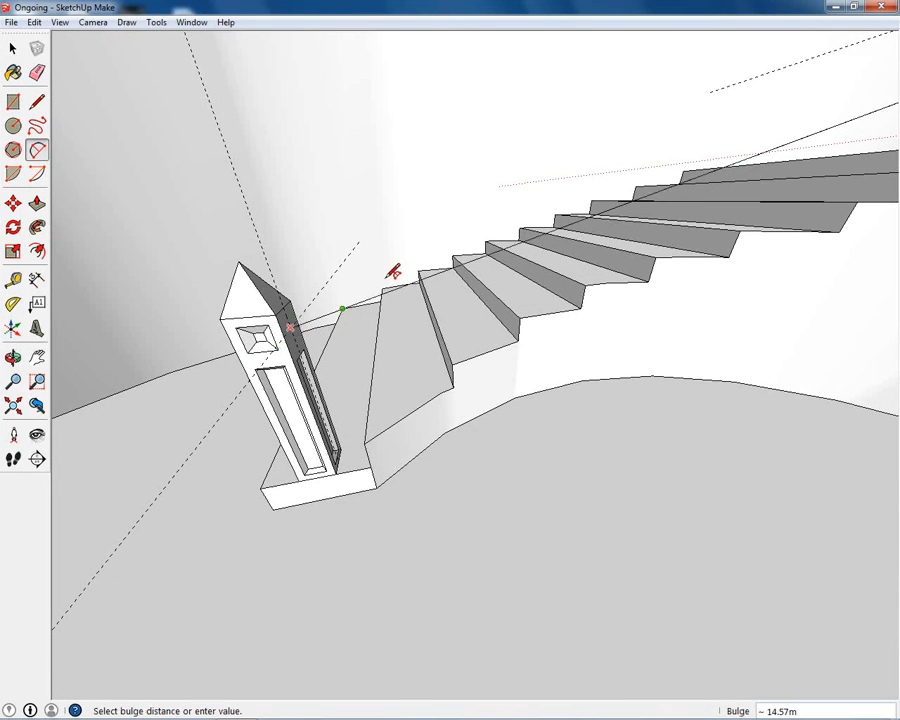
pyautogui.moveTo(650, 150); pyautogui.dragTo(745, 265, button='middle')
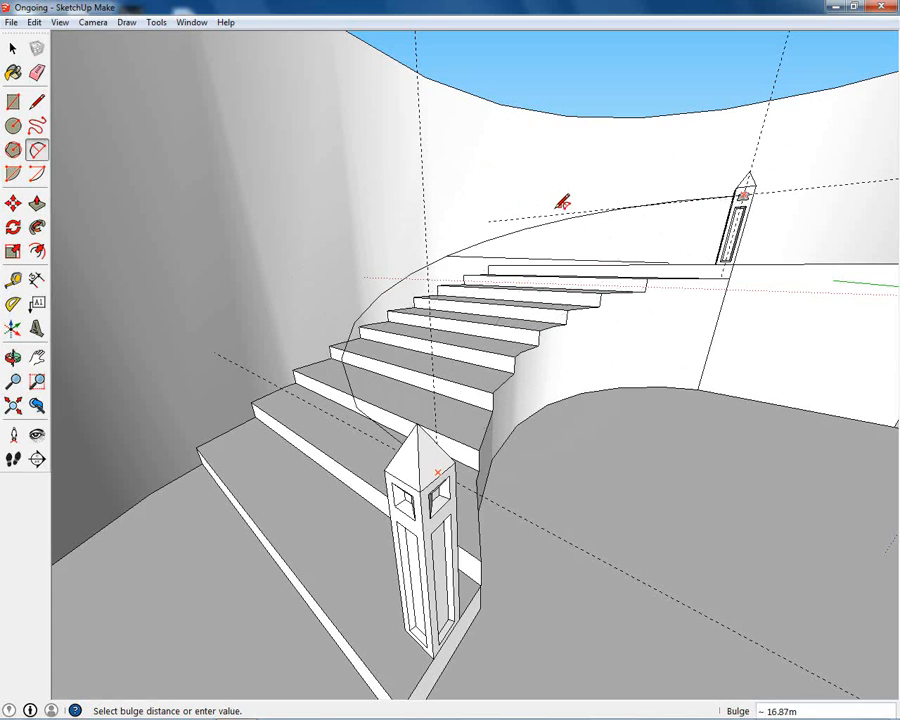
pyautogui.click(640, 199)
# Draw an arc along the stairs from the upper pillar's arched face to the lower pillar, with a bulge of 7.25 m.
pyautogui.moveTo(640, 199); pyautogui.dragTo(521, 268, button='middle')
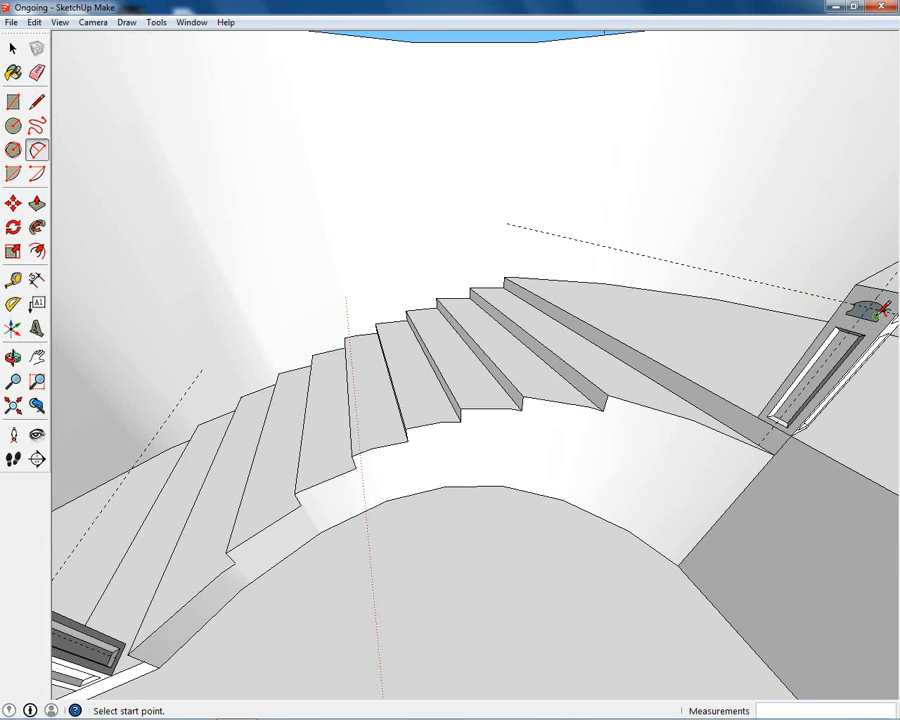
pyautogui.scroll(6, 885, 310)
pyautogui.moveTo(748, 310); pyautogui.dragTo(712, 325, button='middle')
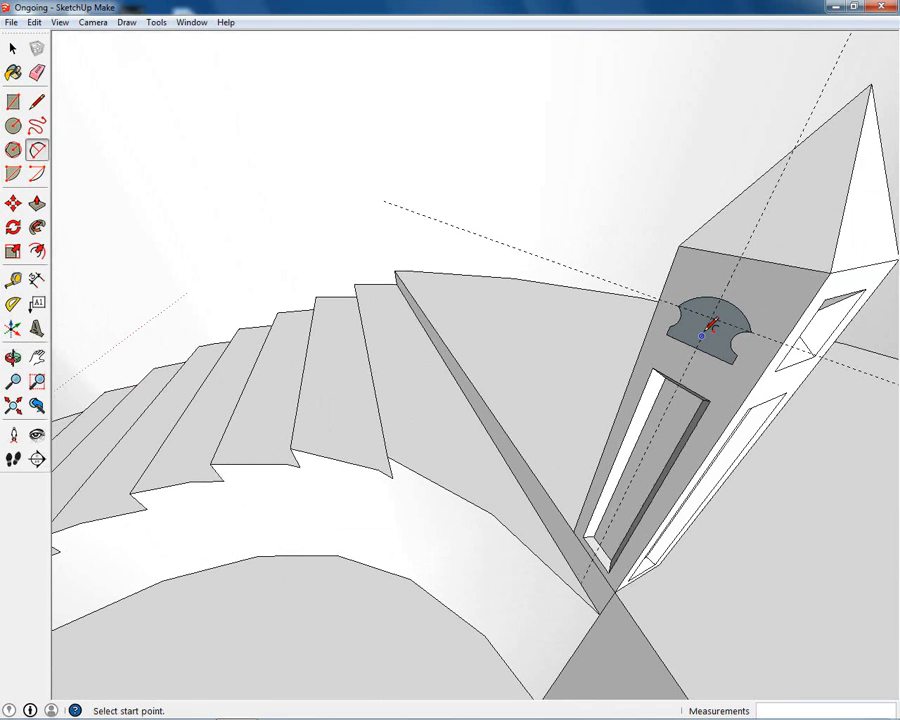
pyautogui.click(712, 315)
pyautogui.moveTo(518, 354); pyautogui.dragTo(708, 180, button='middle')
pyautogui.click(229, 386)
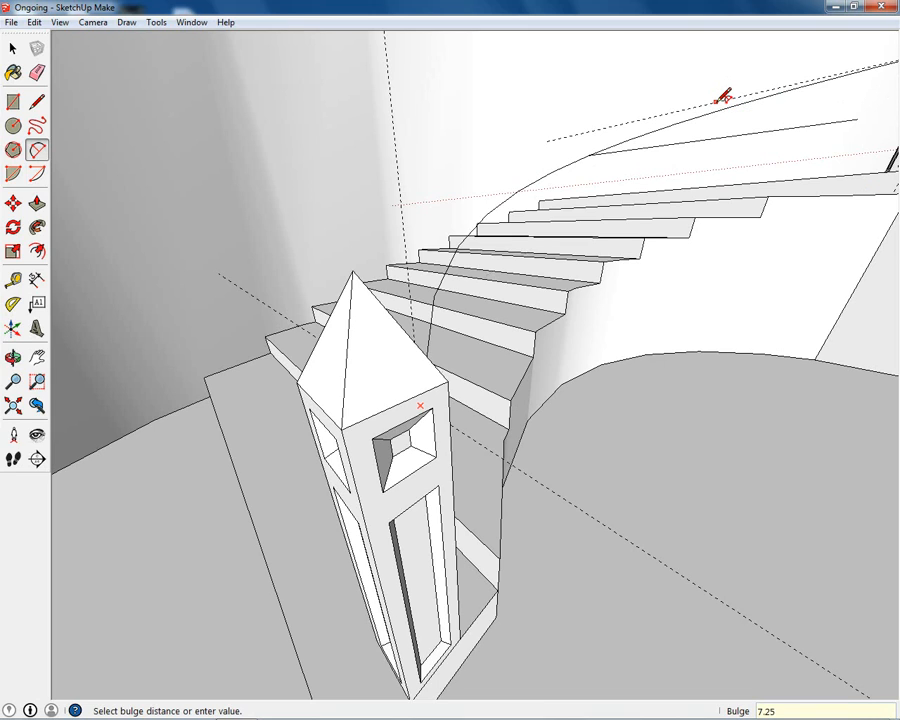
pyautogui.moveTo(648, 109); pyautogui.dragTo(590, 370, button='middle')
pyautogui.keyDown('shift'); pyautogui.moveTo(636, 190); pyautogui.dragTo(530, 295, button='middle'); pyautogui.keyUp('shift')
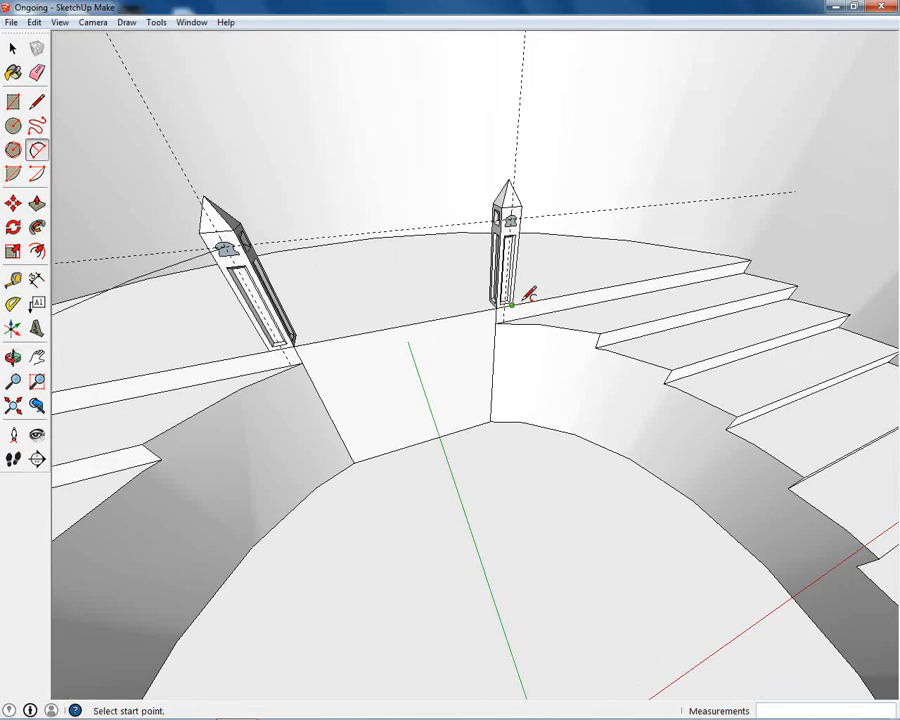
# Draw an arc along the opposite staircase between the guide intersections on its upper and lower pillars, with a bulge of 7.25 m.
pyautogui.scroll(4, 517, 224)
pyautogui.click(513, 214)
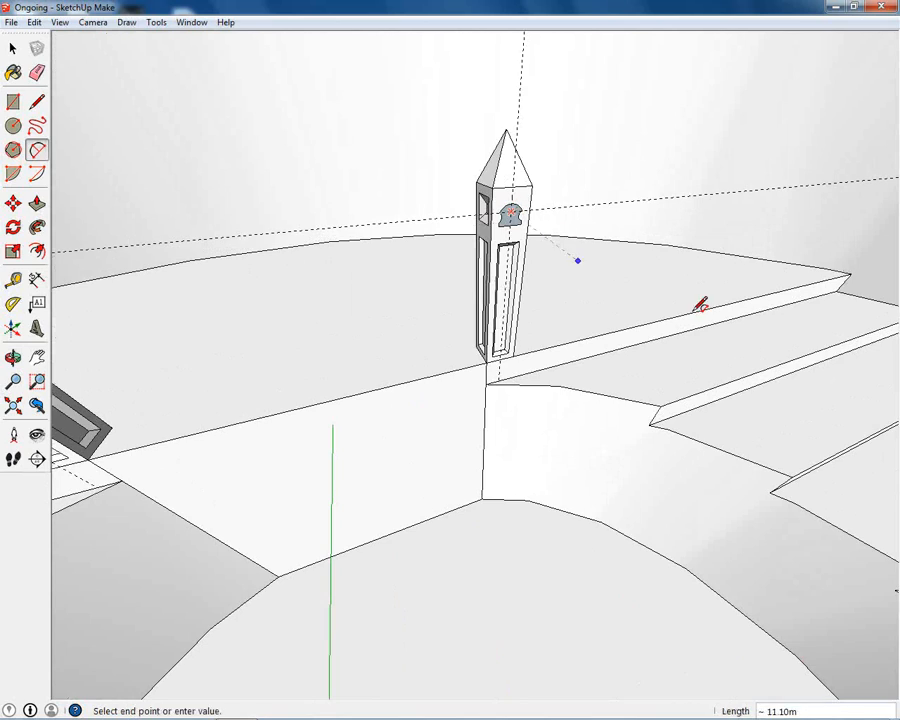
pyautogui.moveTo(701, 301); pyautogui.dragTo(556, 334, button='middle')
pyautogui.scroll(3, 609, 398)
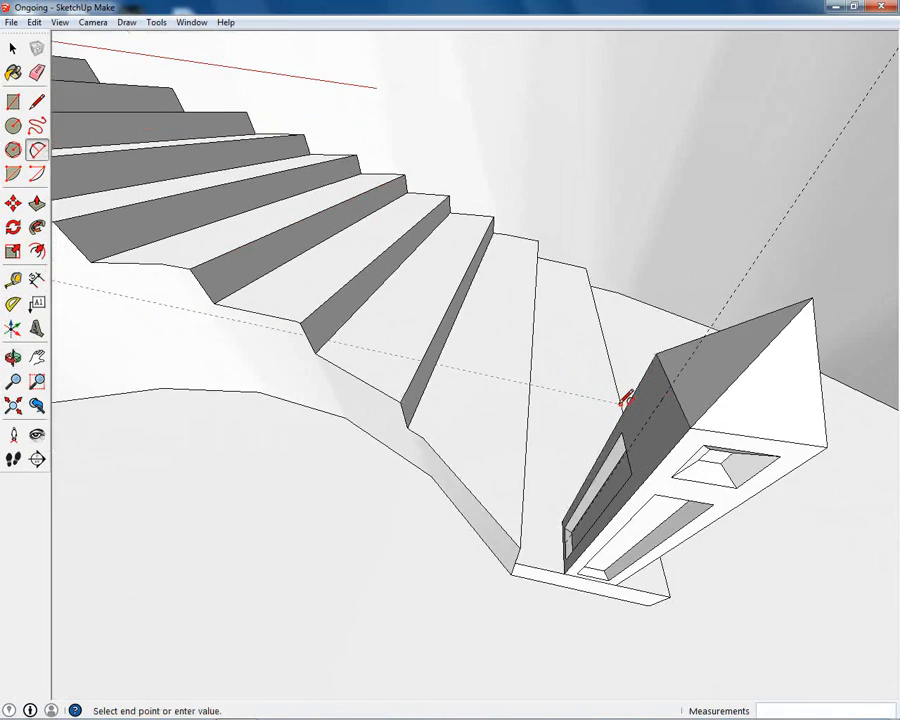
pyautogui.moveTo(627, 392); pyautogui.dragTo(548, 390, button='middle')
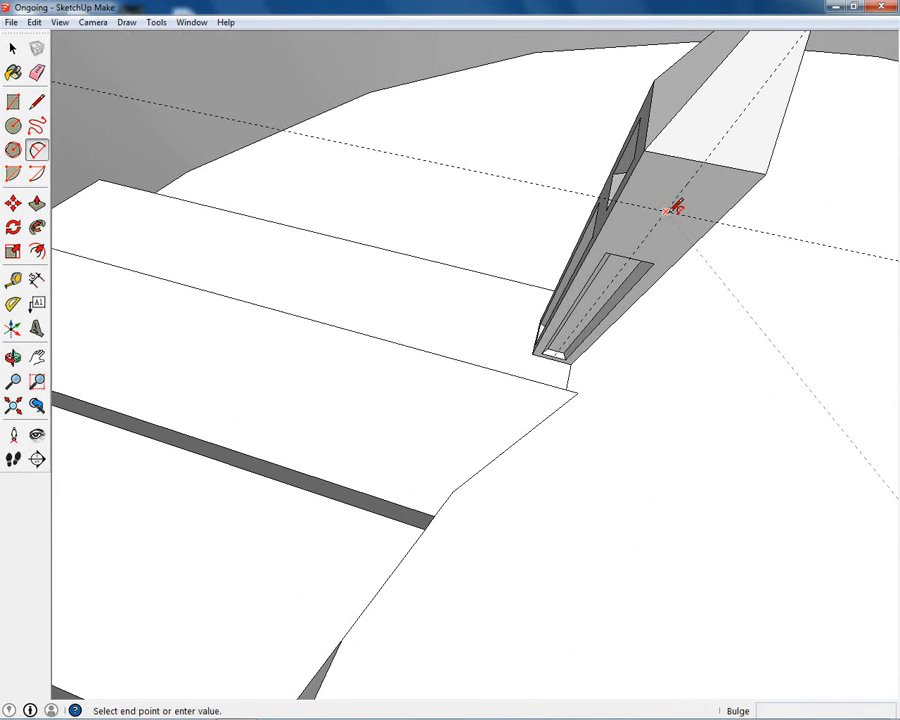
pyautogui.click(676, 205)
pyautogui.moveTo(663, 231); pyautogui.dragTo(149, 150, button='middle')
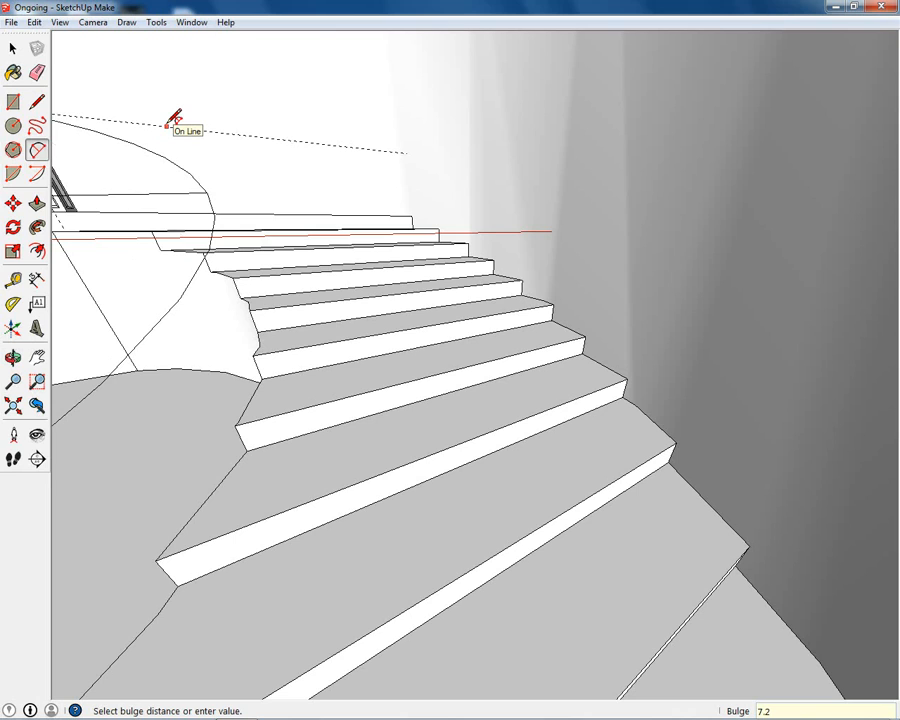
pyautogui.click(168, 123)
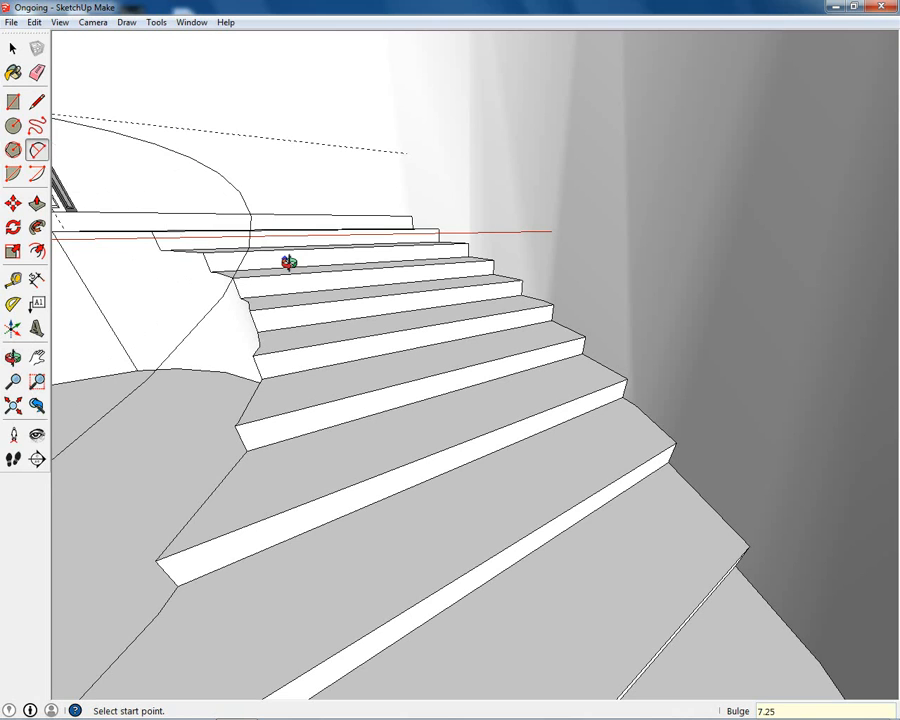
pyautogui.moveTo(289, 262); pyautogui.dragTo(333, 468, button='middle')
pyautogui.moveTo(290, 410); pyautogui.dragTo(358, 301, button='middle')
pyautogui.scroll(3, 365, 303)
pyautogui.moveTo(474, 270); pyautogui.dragTo(489, 326, button='middle')
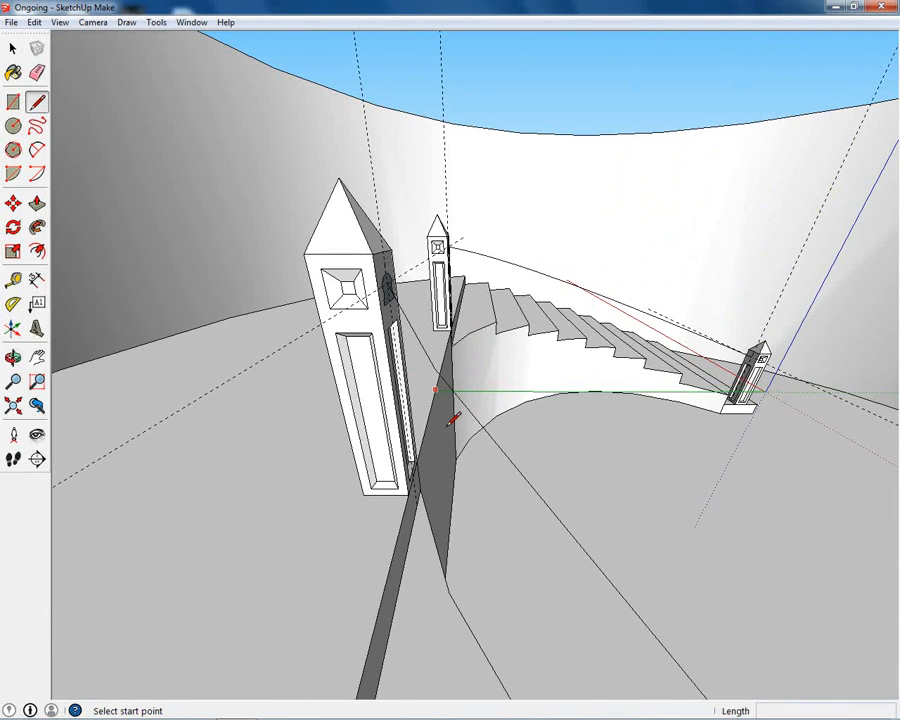
pyautogui.moveTo(452, 414); pyautogui.dragTo(490, 410, button='middle')
pyautogui.keyDown('shift'); pyautogui.moveTo(594, 469); pyautogui.dragTo(531, 373, button='middle'); pyautogui.keyUp('shift')
pyautogui.rightClick(580, 467)
pyautogui.click(528, 444)
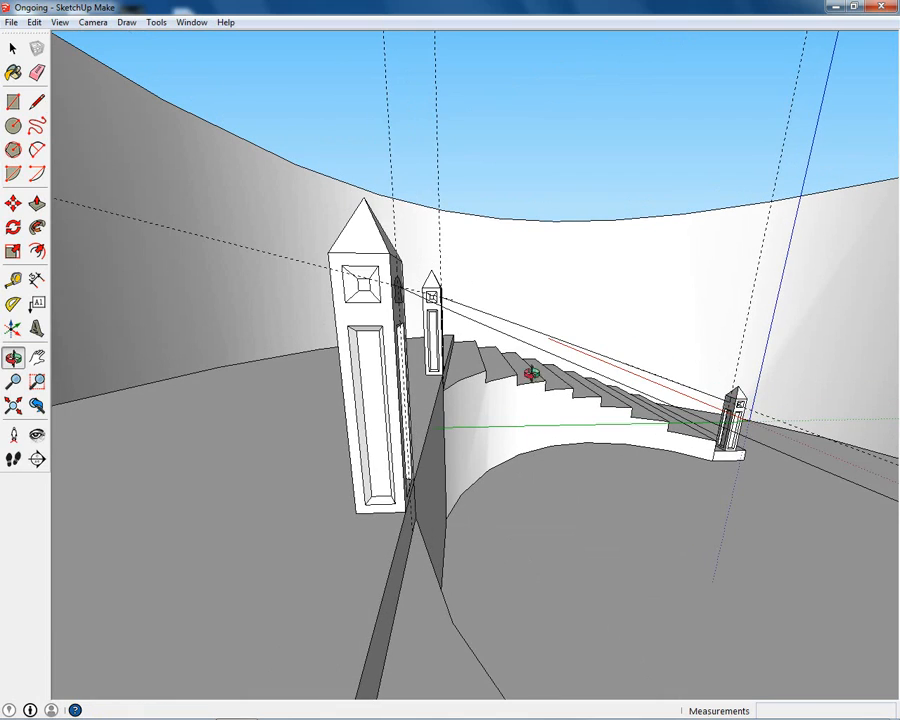
pyautogui.press('l')
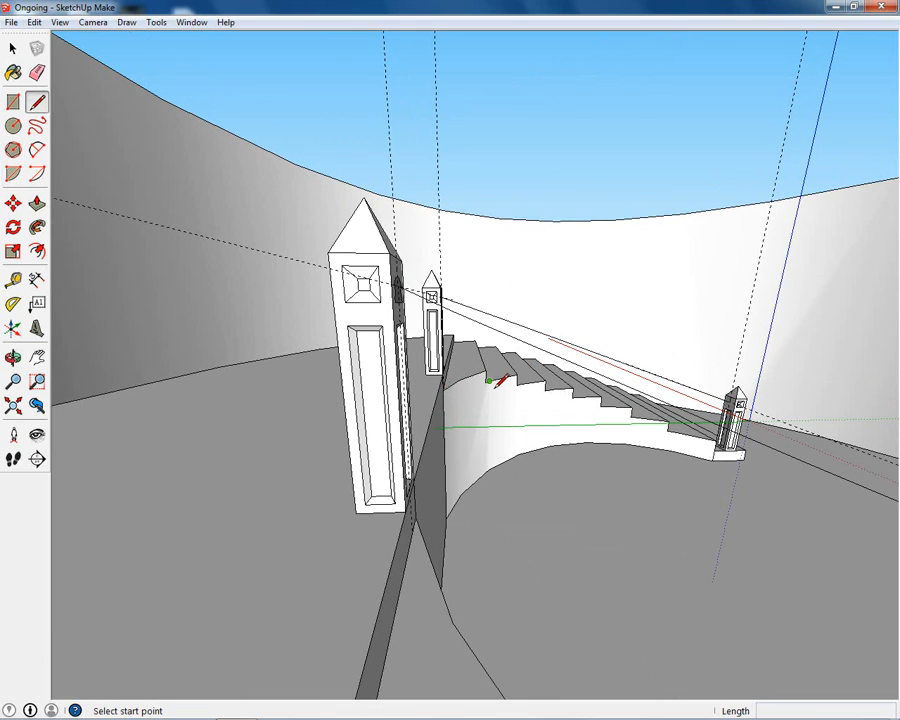
pyautogui.click(514, 336)
pyautogui.moveTo(510, 505)
pyautogui.mouseDown(button='middle')
pyautogui.moveTo(506, 518)
pyautogui.moveTo(506, 388)
pyautogui.moveTo(510, 475)
pyautogui.moveTo(502, 488)
pyautogui.mouseUp(button='middle')
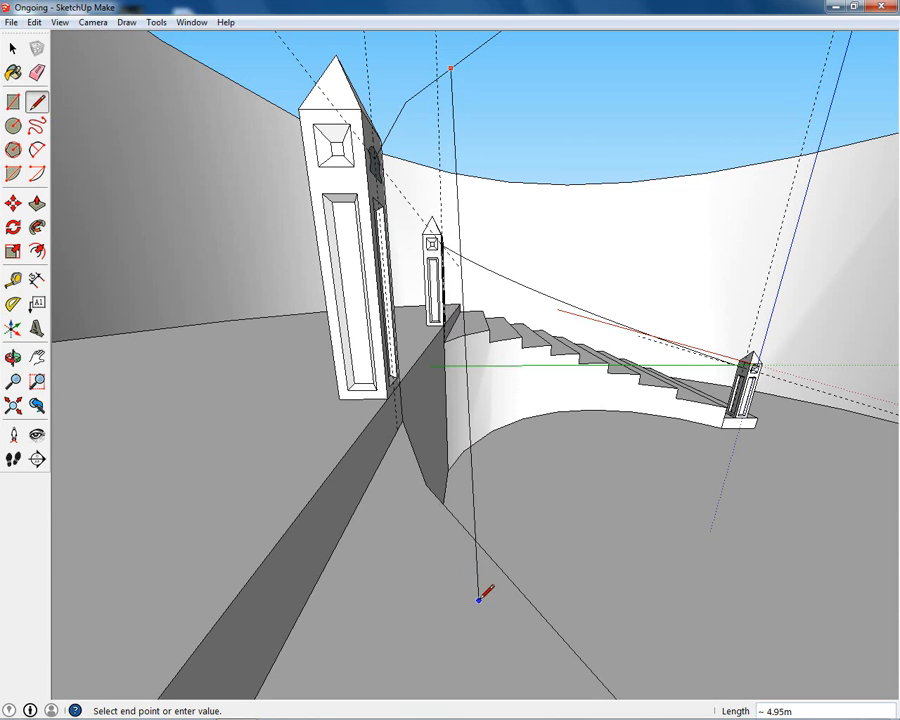
pyautogui.moveTo(466, 651); pyautogui.dragTo(444, 432, button='middle')
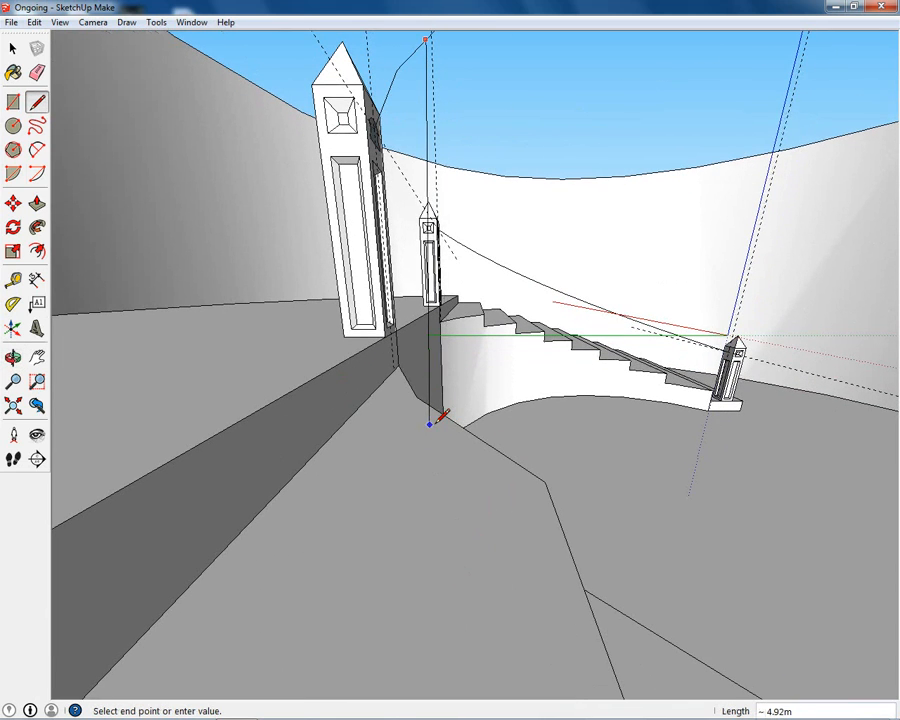
pyautogui.moveTo(481, 483)
pyautogui.mouseDown(button='middle')
pyautogui.moveTo(416, 547)
pyautogui.moveTo(396, 527)
pyautogui.moveTo(470, 527)
pyautogui.moveTo(468, 488)
pyautogui.moveTo(478, 476)
pyautogui.moveTo(562, 571)
pyautogui.moveTo(541, 525)
pyautogui.moveTo(525, 390)
pyautogui.mouseUp(button='middle')
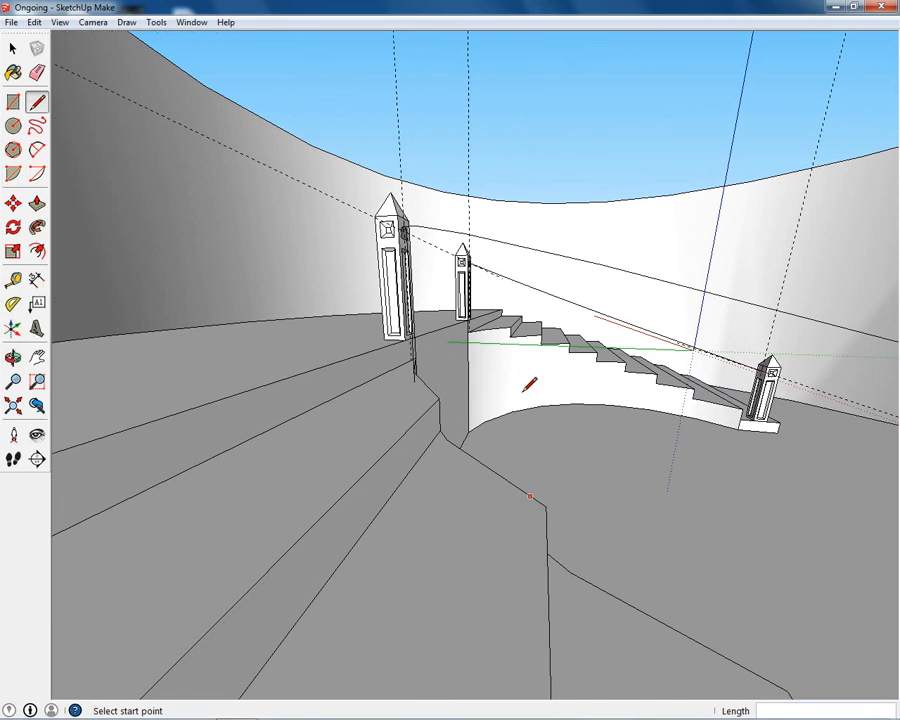
# Draw vertical lines from the near staircase's arc down to the tread of a step below the upper pillar.
pyautogui.click(540, 250)
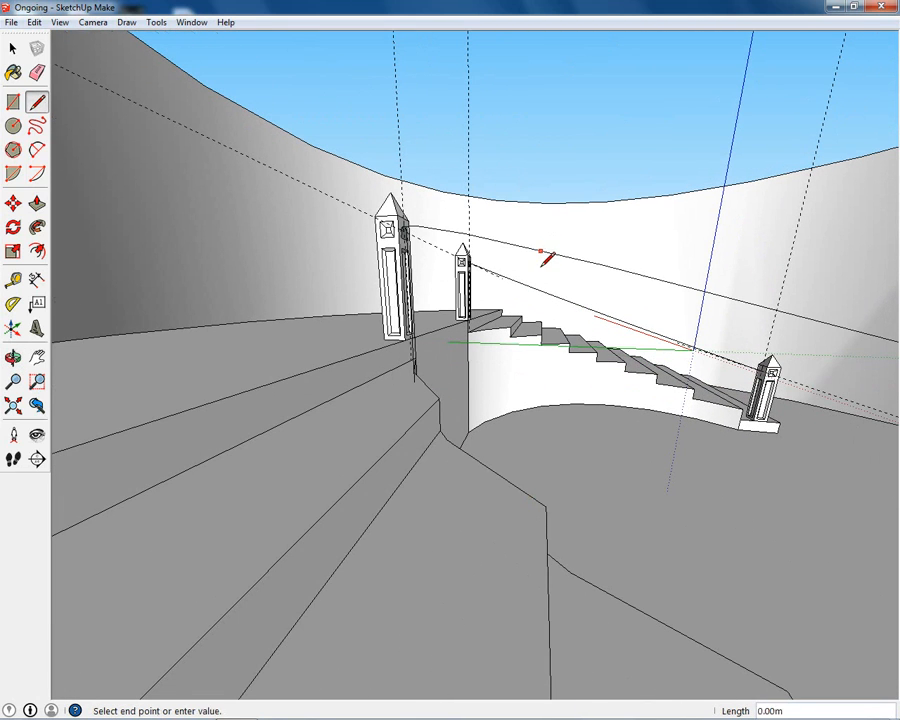
pyautogui.click(526, 520)
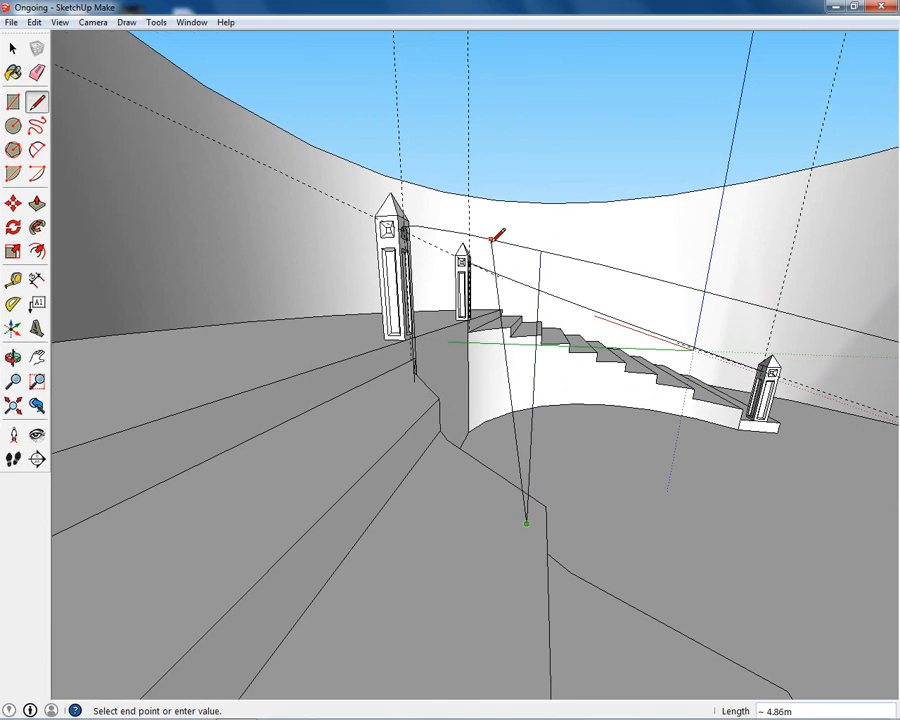
pyautogui.press('Escape')
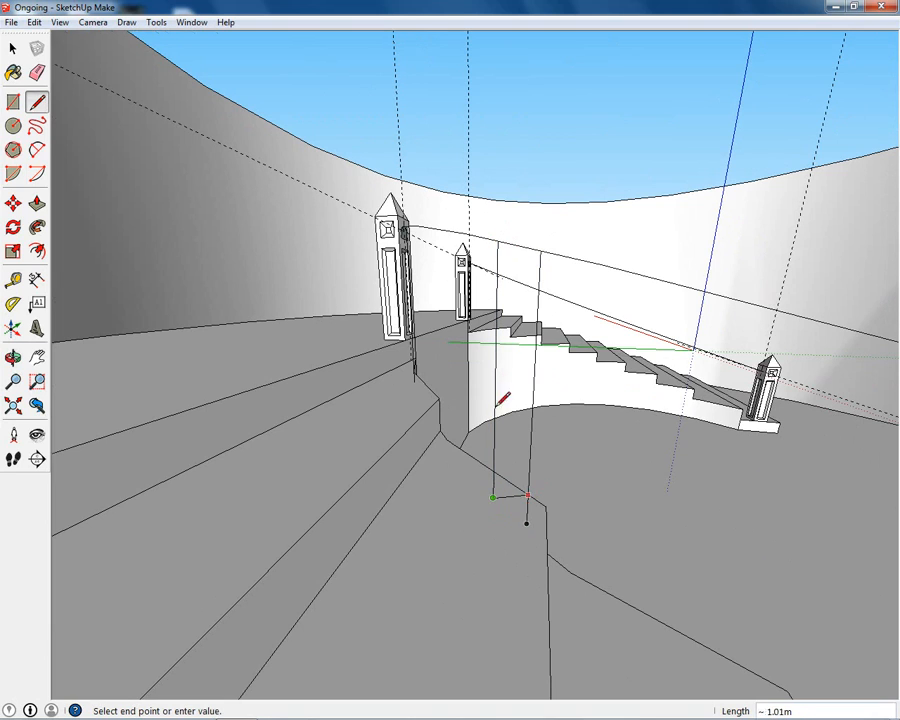
pyautogui.click(13, 48)
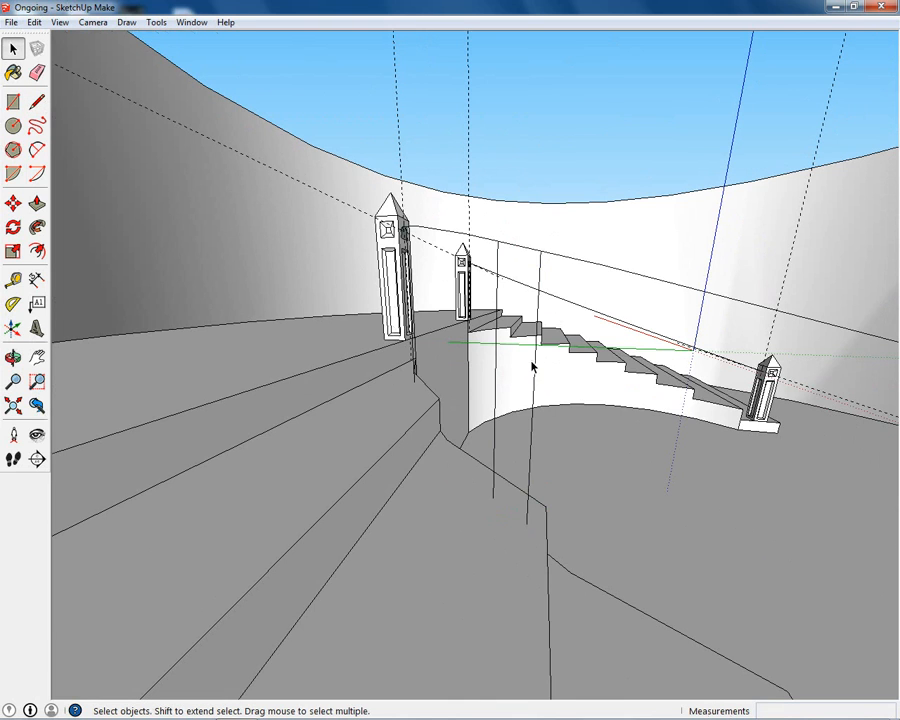
pyautogui.moveTo(536, 370); pyautogui.dragTo(546, 432, button='middle')
# Draw a vertical line along the blue axis from the arc down onto the tread of the next lower step.
pyautogui.press('l')
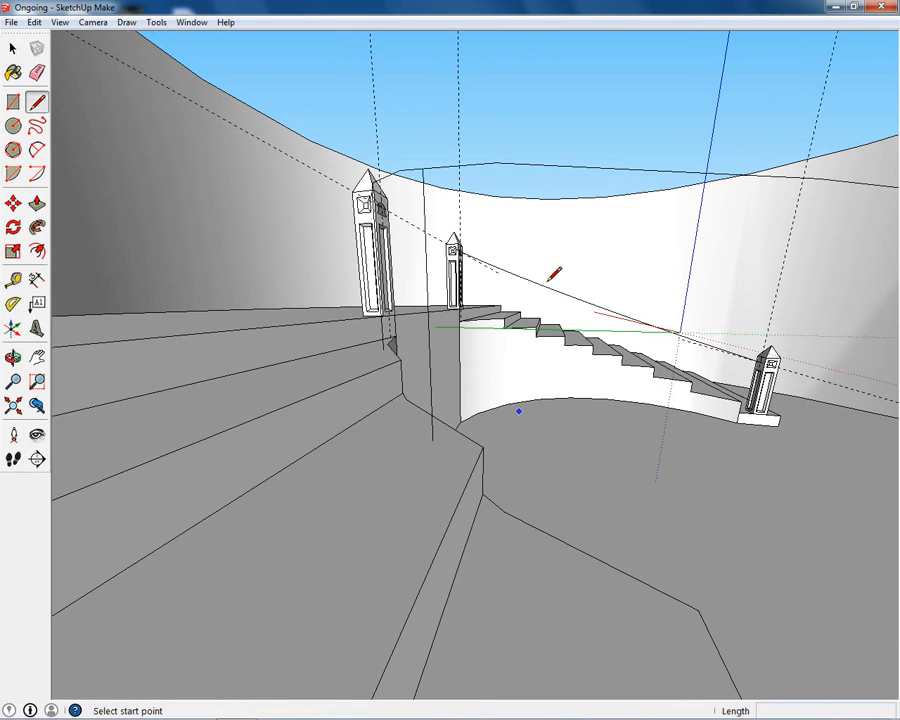
pyautogui.click(604, 167)
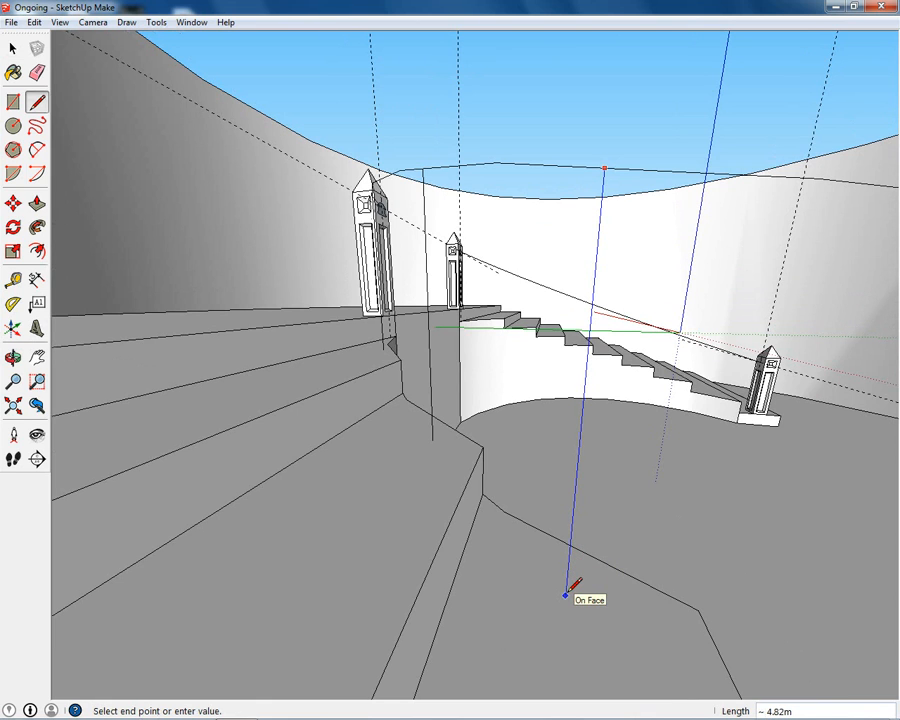
pyautogui.moveTo(640, 612)
pyautogui.mouseDown(button='middle')
pyautogui.moveTo(596, 568)
pyautogui.moveTo(590, 546)
pyautogui.moveTo(590, 594)
pyautogui.moveTo(445, 540)
pyautogui.moveTo(434, 527)
pyautogui.mouseUp(button='middle')
pyautogui.scroll(-2, 517, 543)
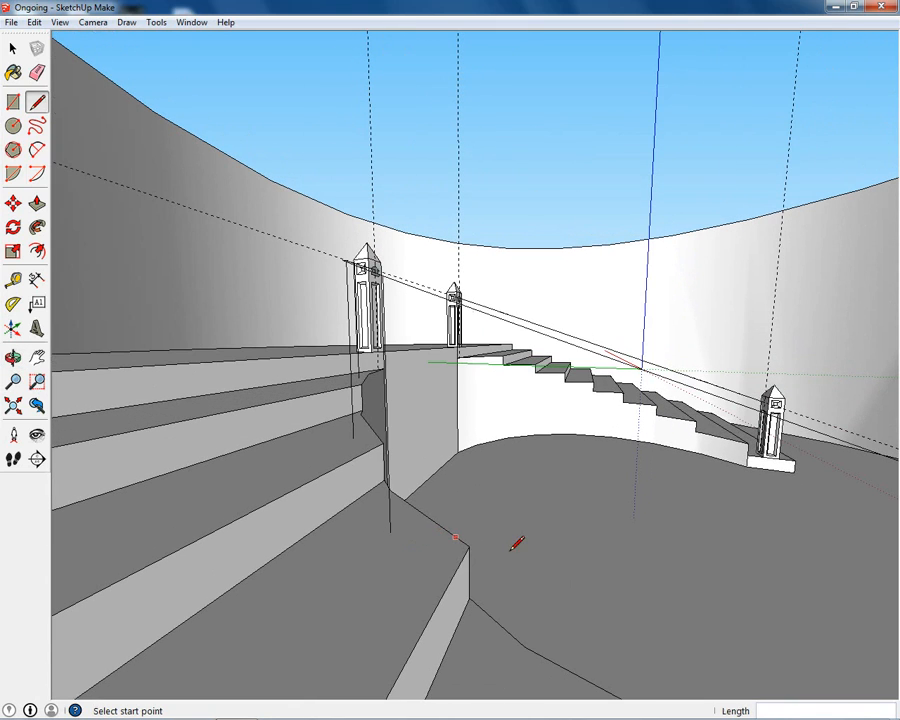
pyautogui.moveTo(580, 560)
pyautogui.mouseDown(button='middle')
pyautogui.moveTo(562, 544)
pyautogui.moveTo(588, 456)
pyautogui.mouseUp(button='middle')
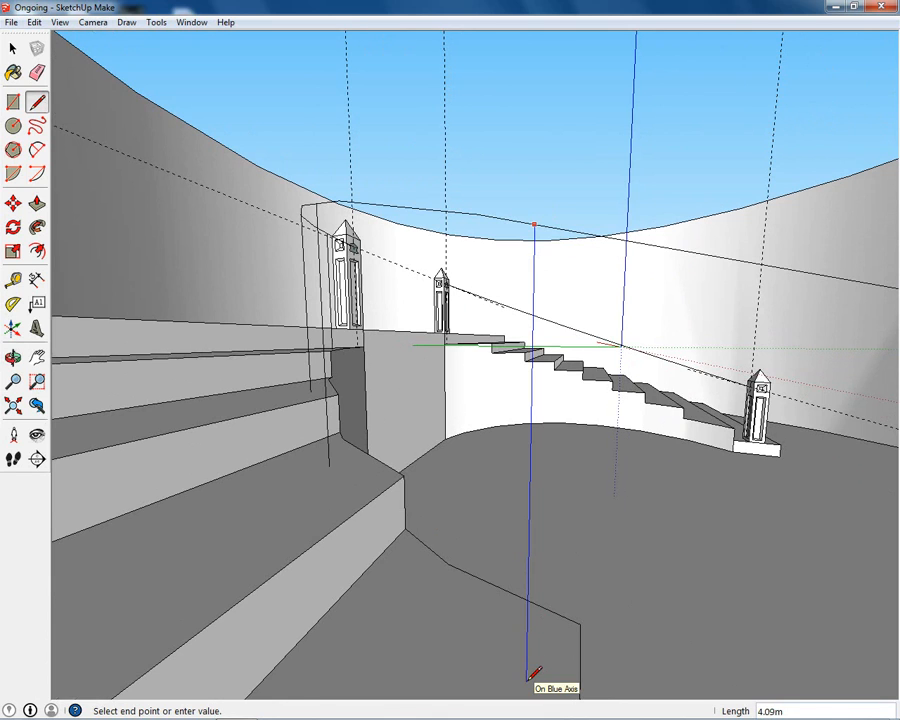
pyautogui.moveTo(533, 675); pyautogui.dragTo(514, 540, button='middle')
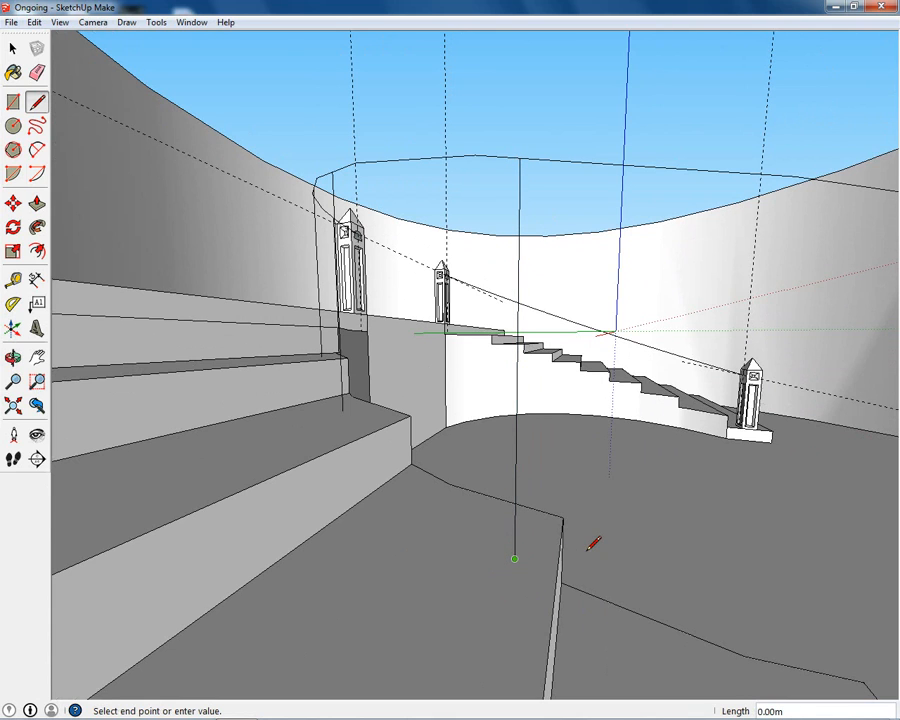
# Draw further vertical lines from the arc down to the stair treads, continuing the row towards the lower pillar.
pyautogui.moveTo(680, 533); pyautogui.dragTo(645, 522, button='middle')
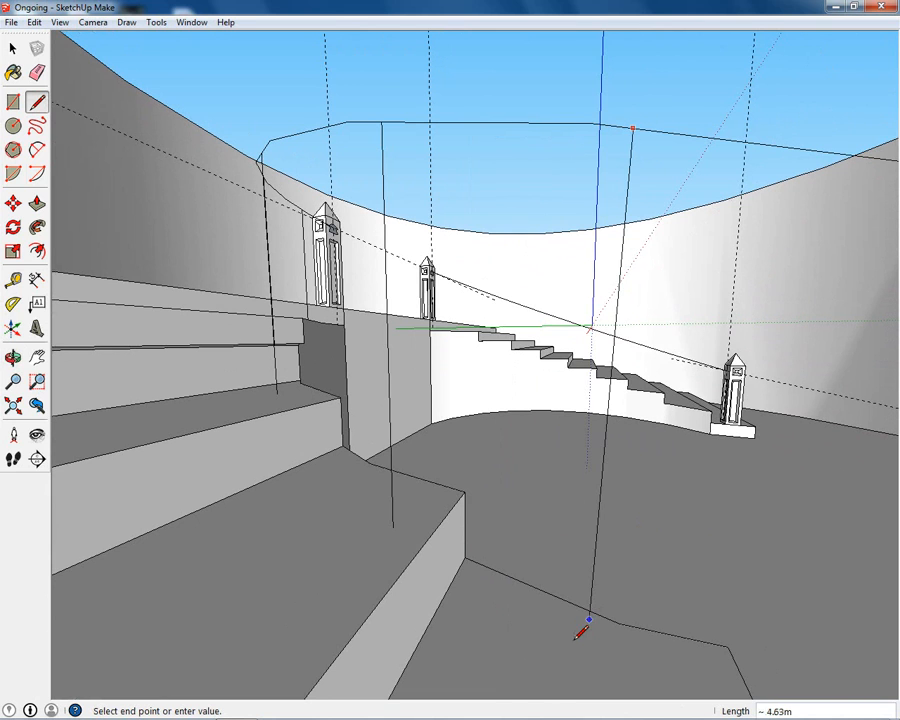
pyautogui.scroll(-1, 599, 627)
pyautogui.moveTo(600, 632); pyautogui.dragTo(556, 538, button='middle')
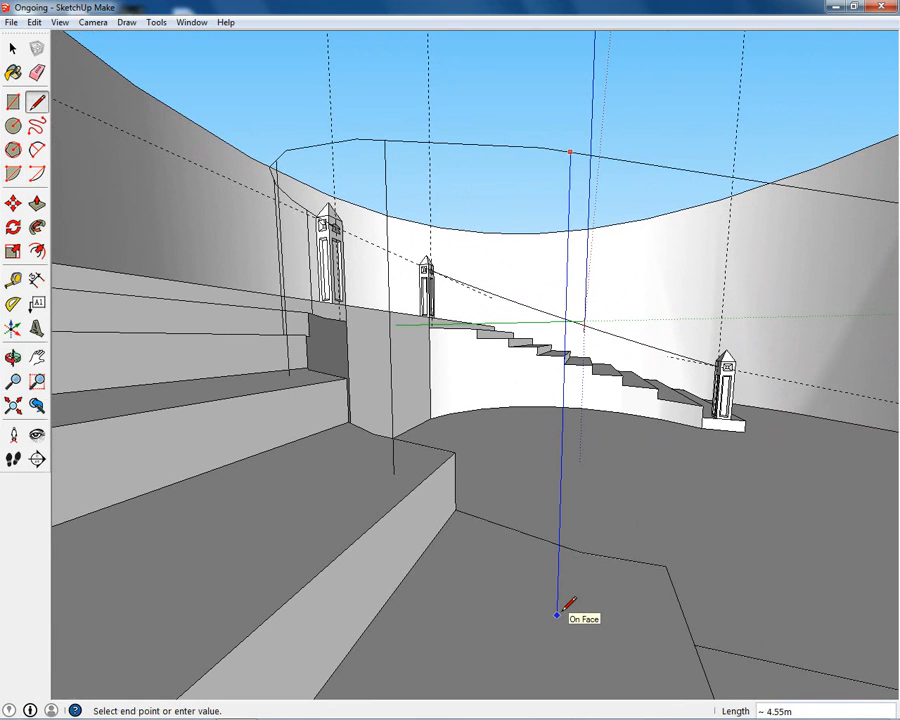
pyautogui.moveTo(660, 580); pyautogui.dragTo(450, 530, button='middle')
pyautogui.moveTo(504, 446); pyautogui.dragTo(568, 394, button='middle')
pyautogui.moveTo(464, 394)
pyautogui.mouseDown(button='middle')
pyautogui.moveTo(523, 417)
pyautogui.moveTo(508, 408)
pyautogui.moveTo(502, 382)
pyautogui.mouseUp(button='middle')
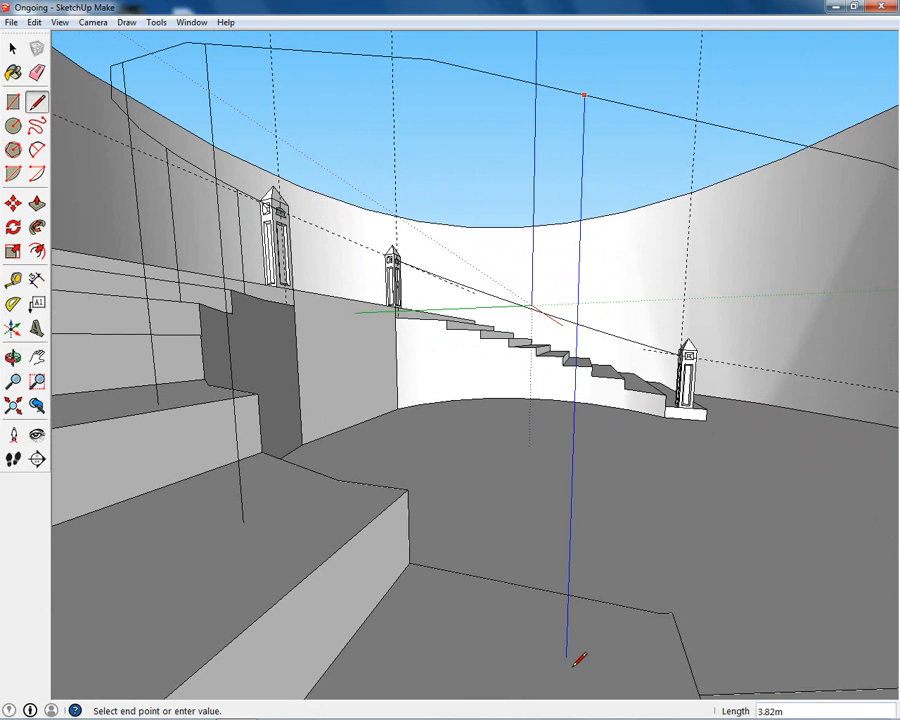
pyautogui.moveTo(566, 667); pyautogui.dragTo(566, 570, button='middle')
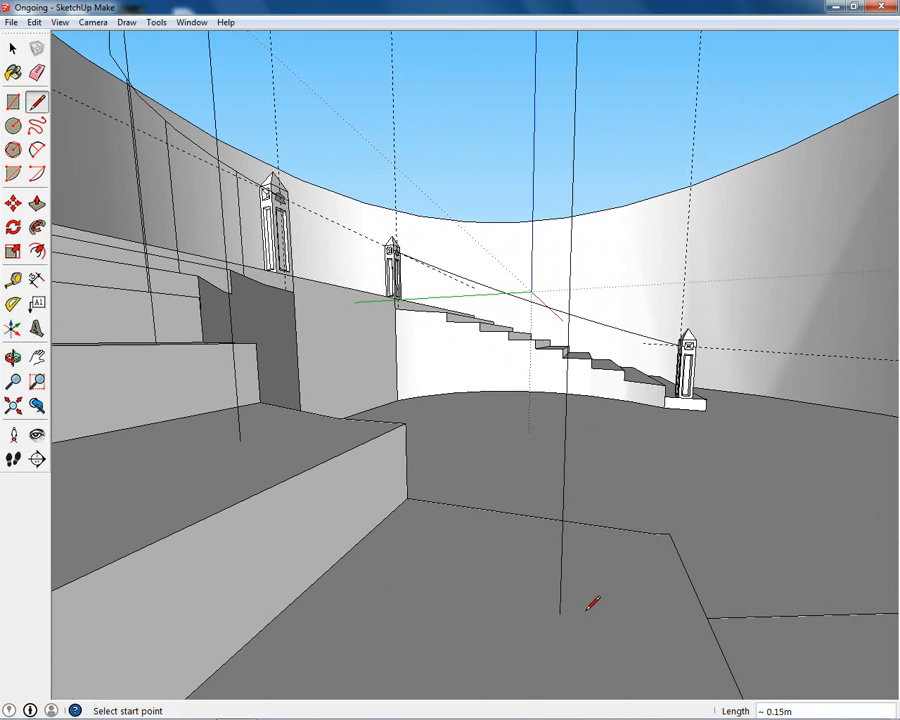
# Draw a vertical line about 4.32 m long from the arc down to the tread near the lower pillar.
pyautogui.moveTo(737, 408)
pyautogui.mouseDown(button='middle')
pyautogui.moveTo(677, 428)
pyautogui.moveTo(639, 416)
pyautogui.moveTo(693, 432)
pyautogui.moveTo(689, 425)
pyautogui.mouseUp(button='middle')
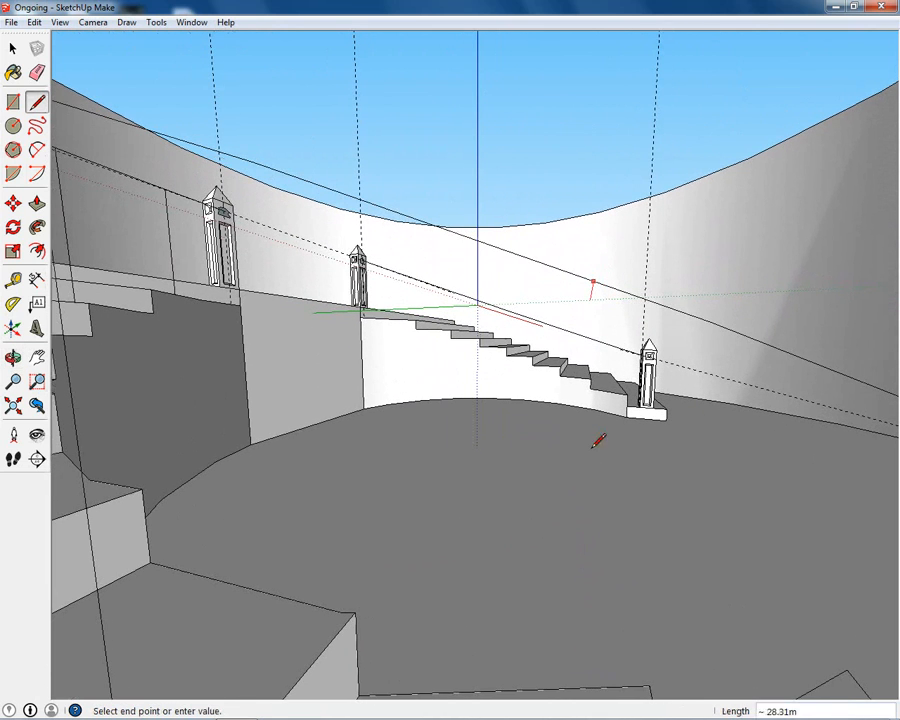
pyautogui.moveTo(585, 488); pyautogui.dragTo(589, 428, button='middle')
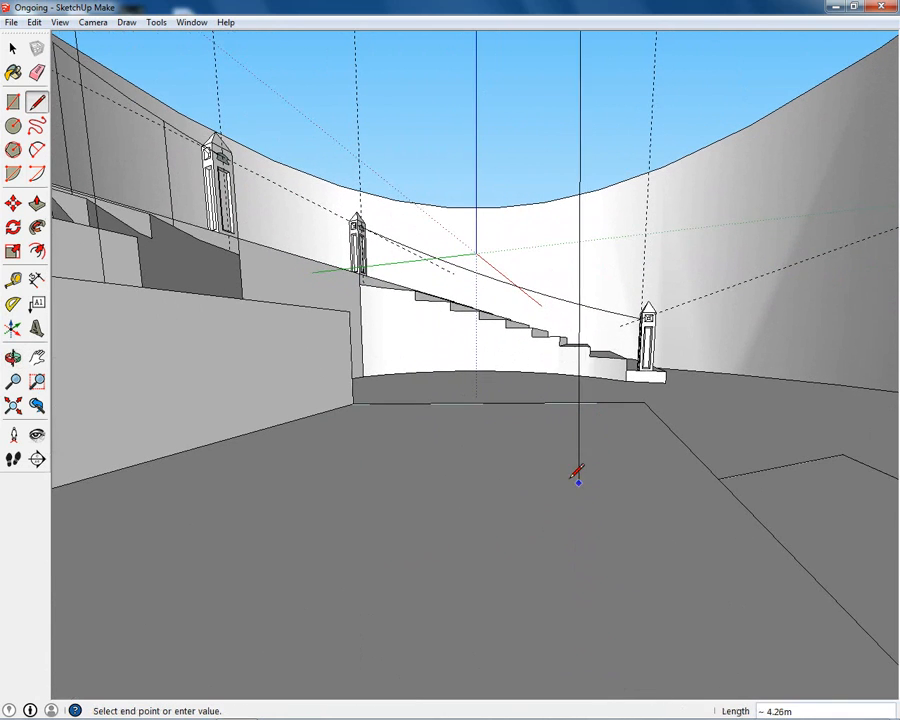
pyautogui.scroll(-2, 570, 438)
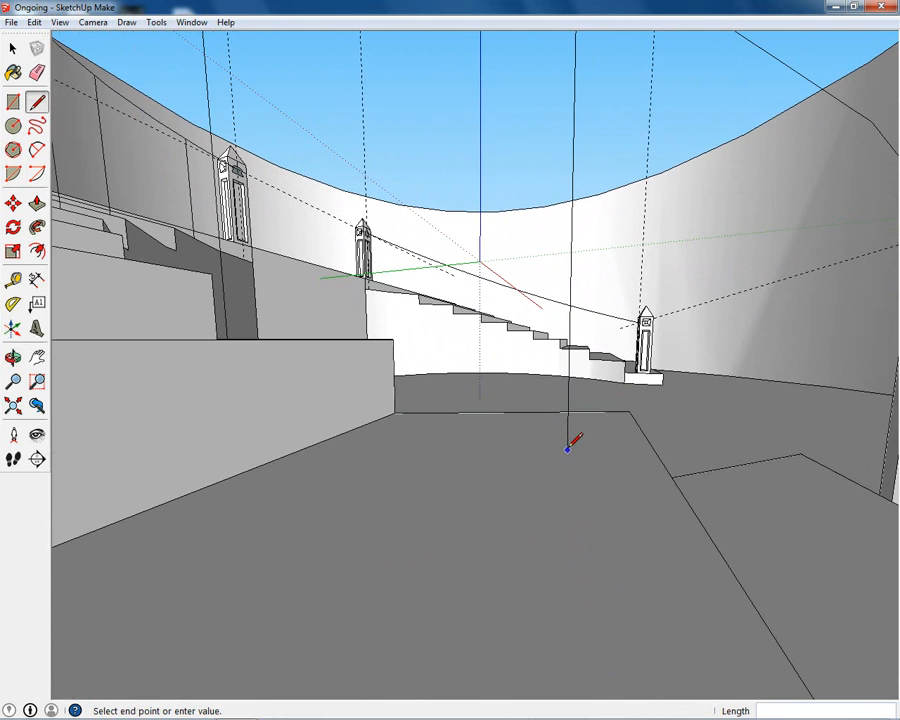
pyautogui.moveTo(568, 443); pyautogui.dragTo(562, 500, button='middle')
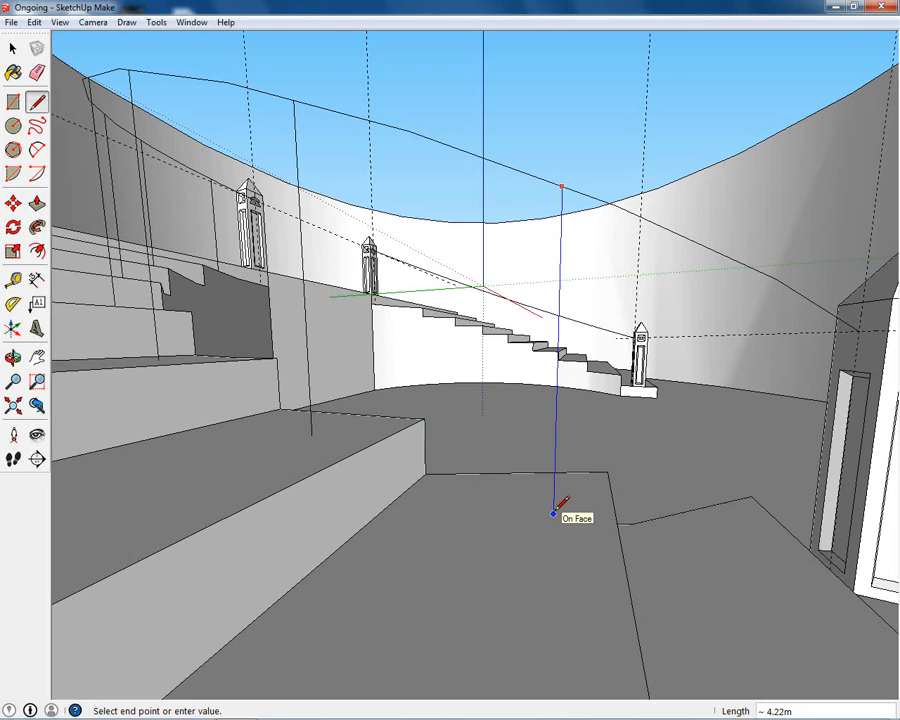
pyautogui.moveTo(555, 510); pyautogui.dragTo(510, 493, button='middle')
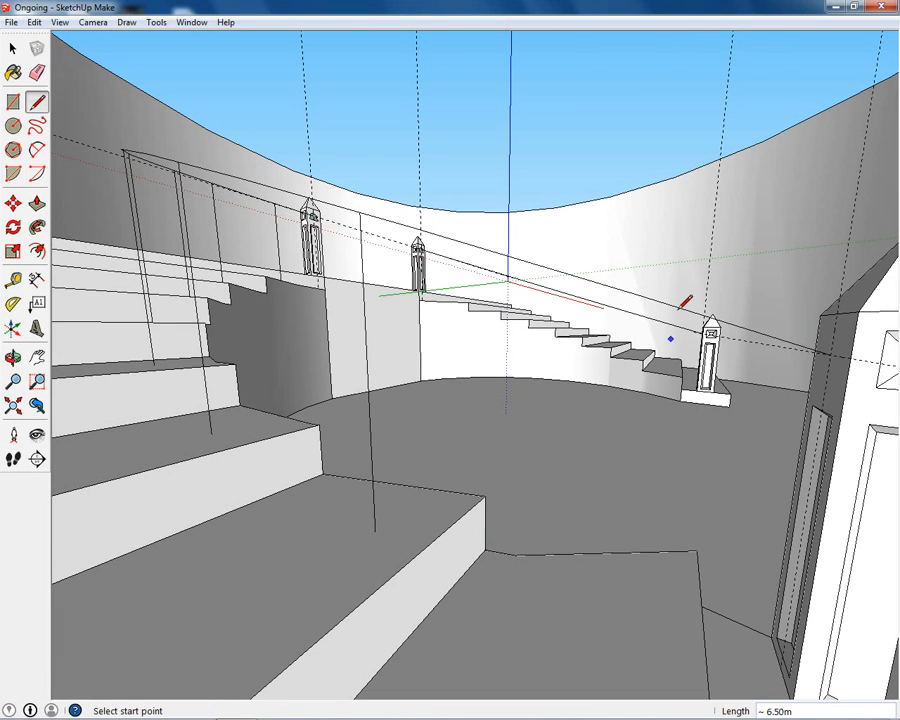
pyautogui.click(621, 290)
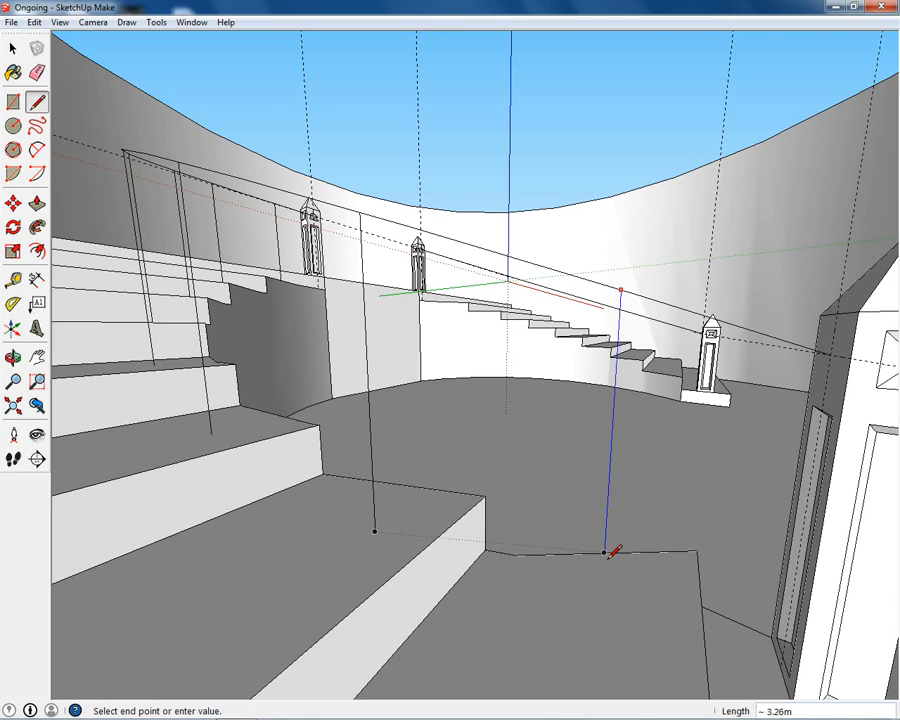
pyautogui.click(601, 620)
pyautogui.press('Escape')
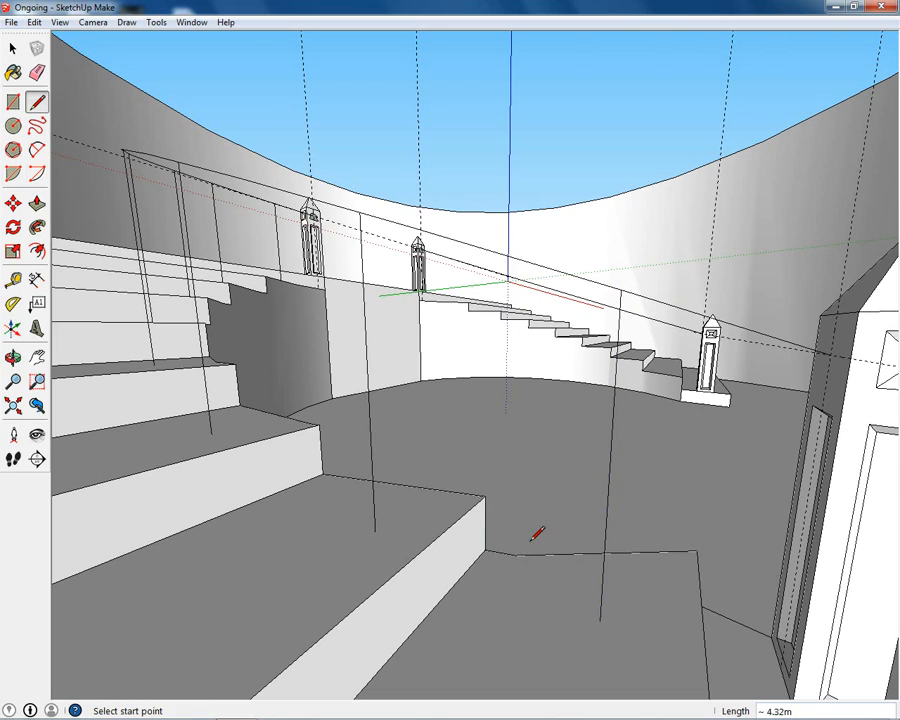
# Add a guide parallel to the step's front edge through the foot of the lowest vertical line, about 1.10 m from the edge.
pyautogui.moveTo(500, 522); pyautogui.dragTo(537, 566, button='middle')
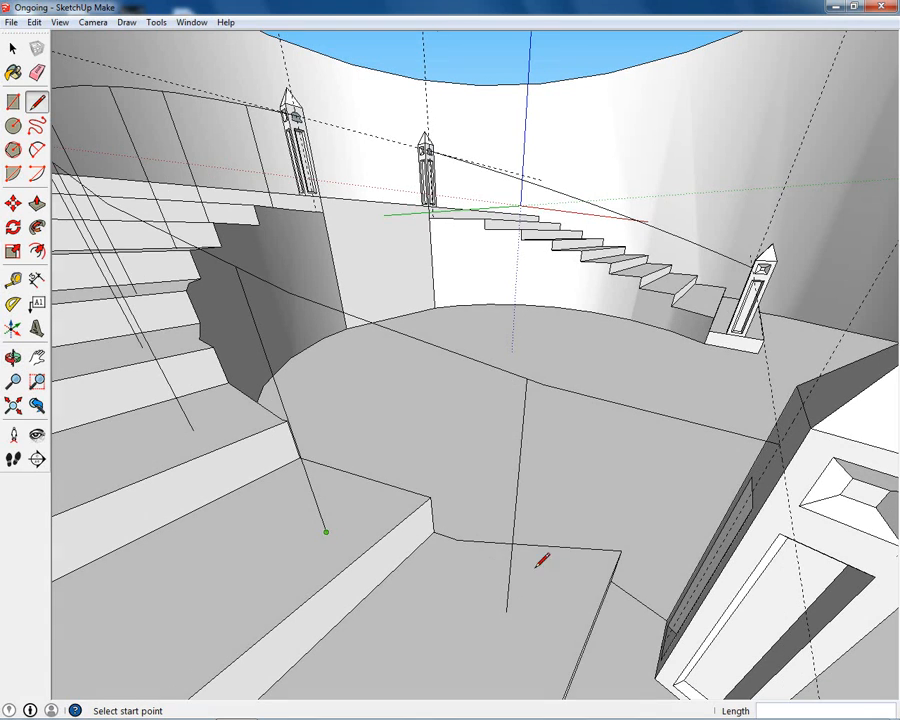
pyautogui.press('t')
pyautogui.moveTo(476, 590)
pyautogui.mouseDown(button='middle')
pyautogui.moveTo(587, 633)
pyautogui.moveTo(580, 564)
pyautogui.moveTo(599, 561)
pyautogui.moveTo(554, 510)
pyautogui.moveTo(615, 587)
pyautogui.mouseUp(button='middle')
pyautogui.click(597, 591)
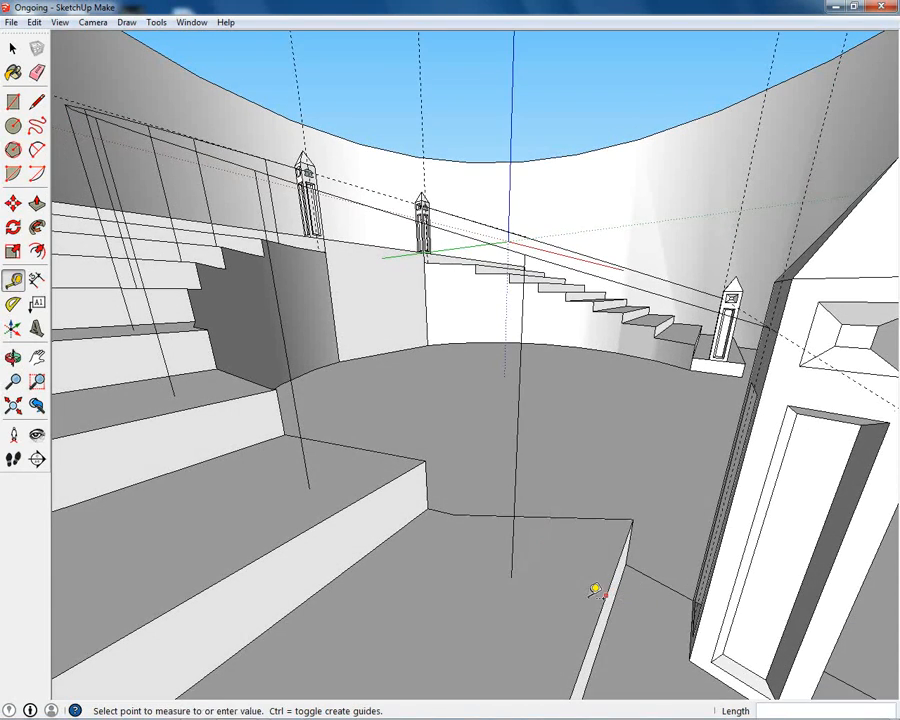
pyautogui.click(512, 576)
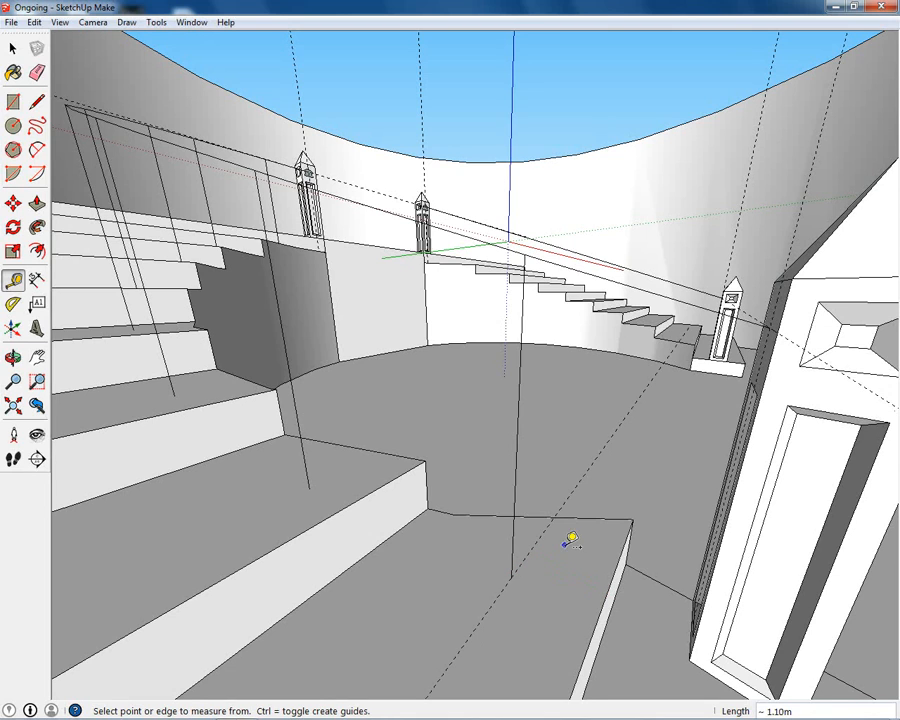
pyautogui.moveTo(571, 540); pyautogui.dragTo(474, 585, button='middle')
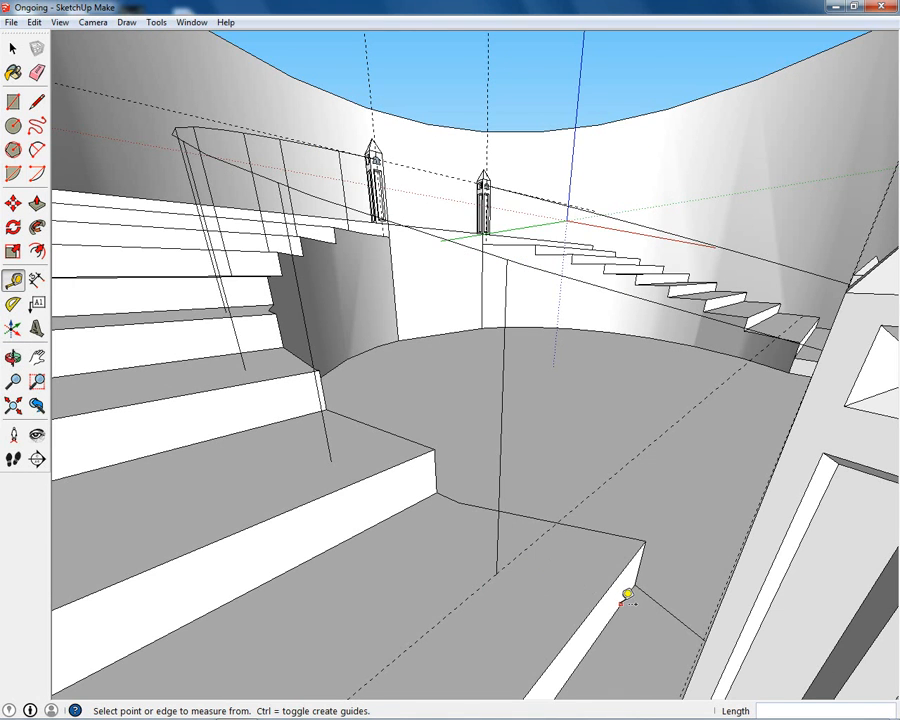
# Add a guide parallel to the lowest marked tread's wall-side edge through the foot of its vertical line, at 14.03 m.
pyautogui.click(607, 593)
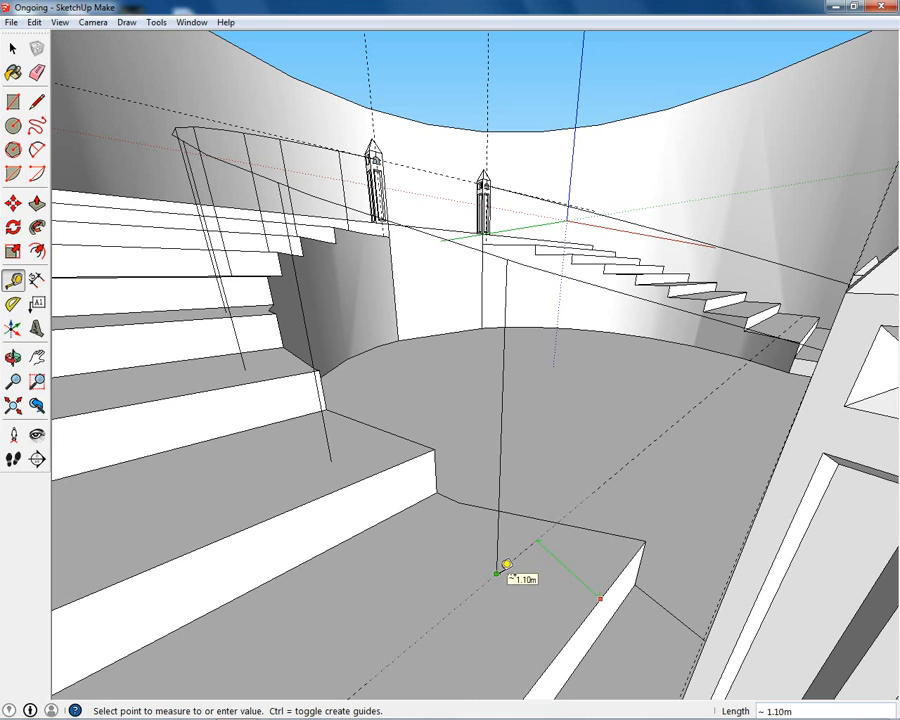
pyautogui.moveTo(497, 572); pyautogui.dragTo(538, 578, button='middle')
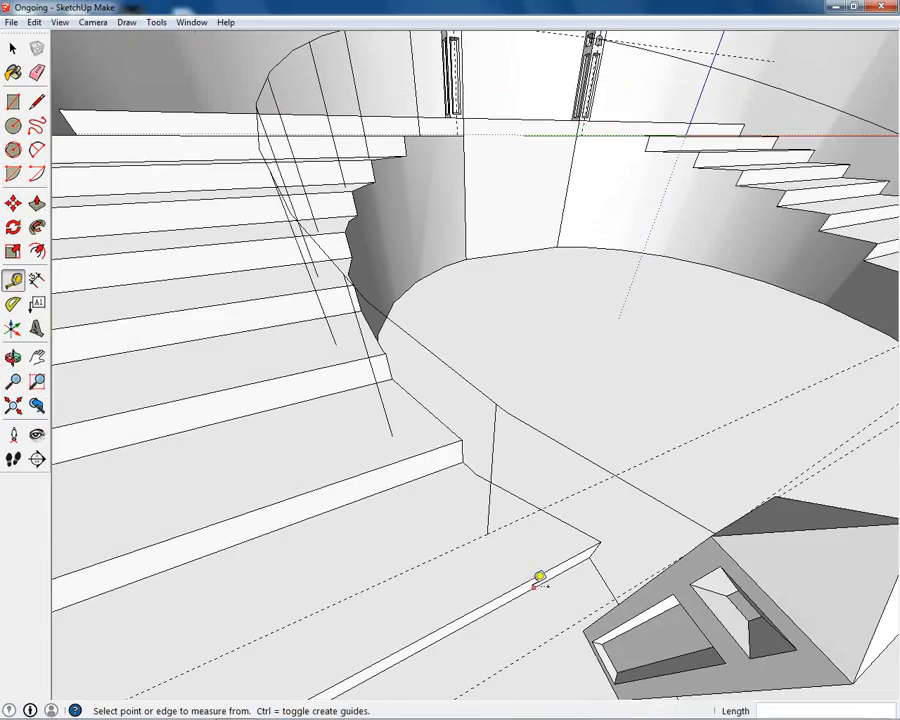
pyautogui.moveTo(621, 420); pyautogui.dragTo(542, 519, button='middle')
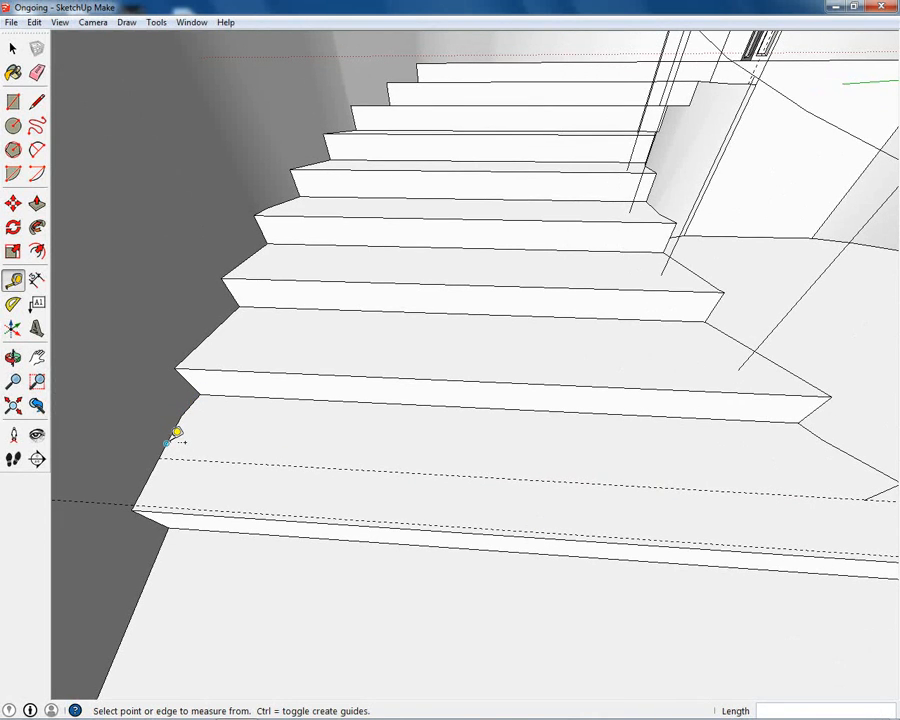
pyautogui.click(166, 443)
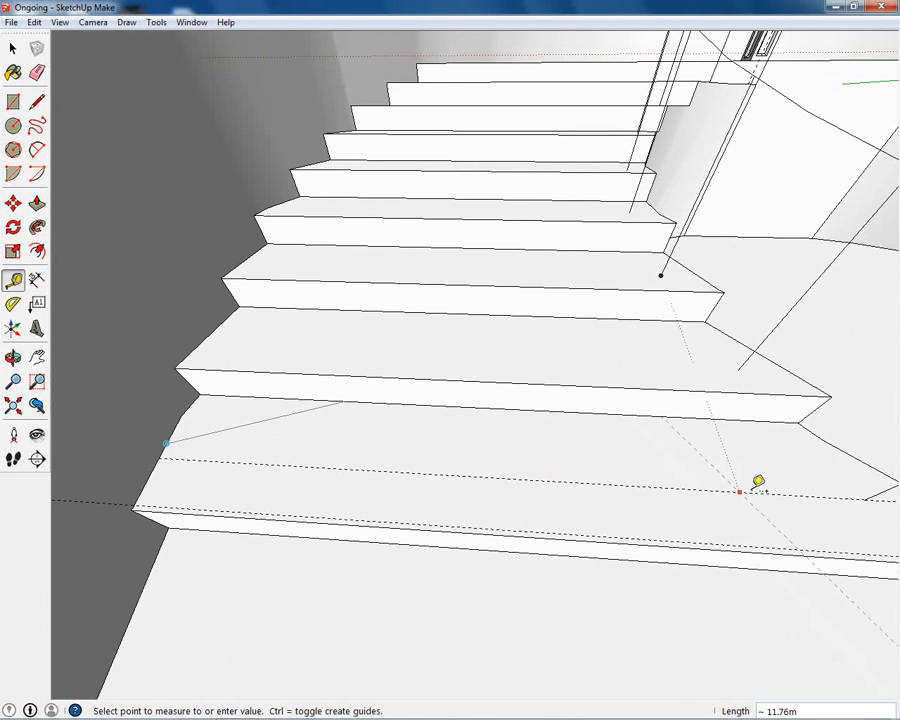
pyautogui.moveTo(846, 488); pyautogui.dragTo(736, 478, button='middle')
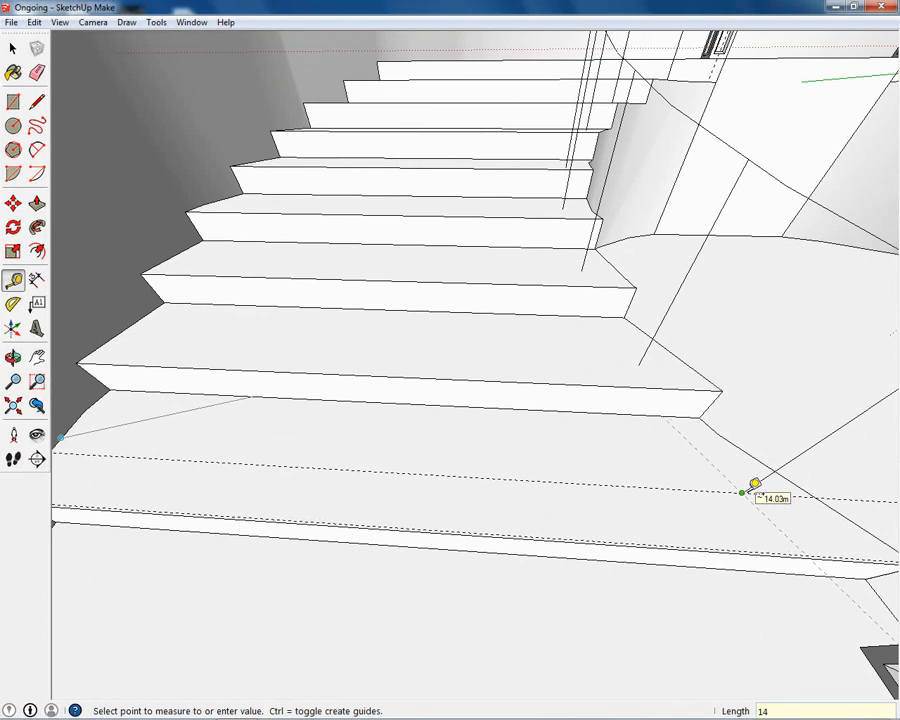
pyautogui.click(742, 492)
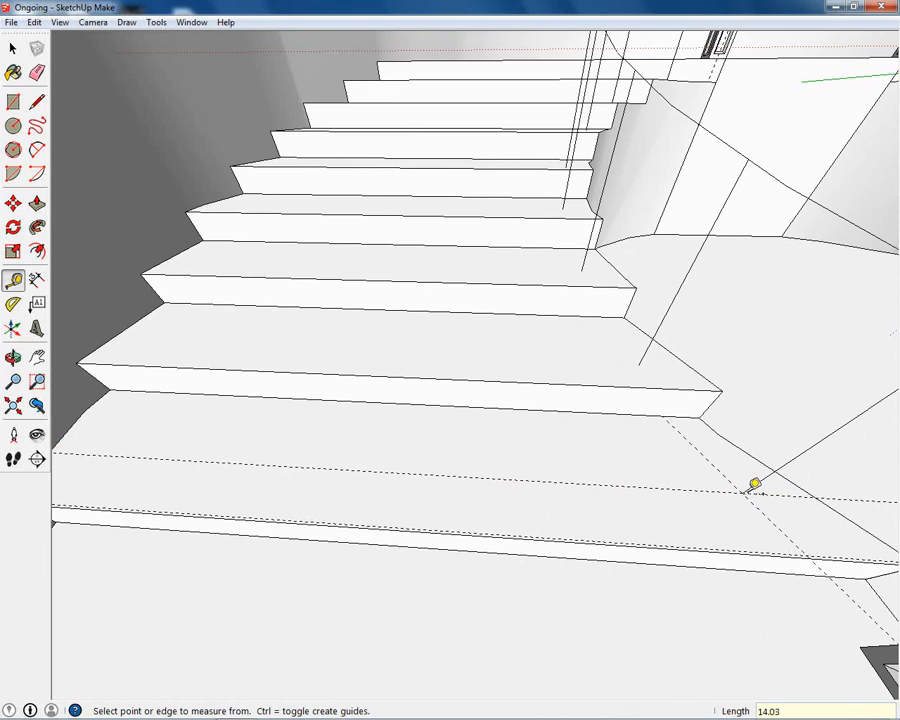
# Add a guide 14.03 m from the wall-side edge of the matching tread on the opposite staircase.
pyautogui.moveTo(755, 485); pyautogui.dragTo(442, 493, button='middle')
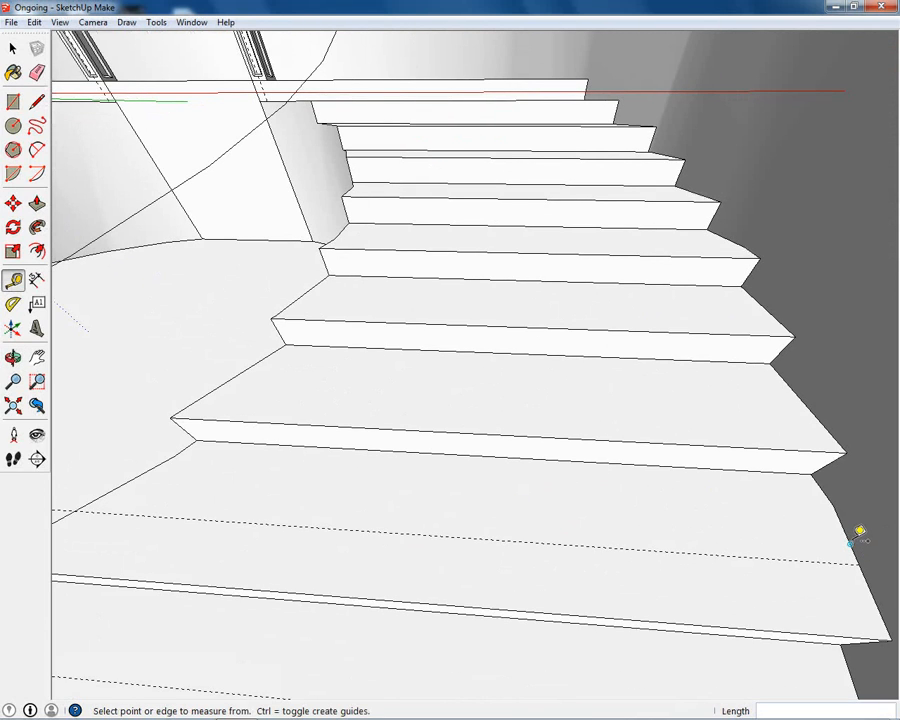
pyautogui.click(851, 543)
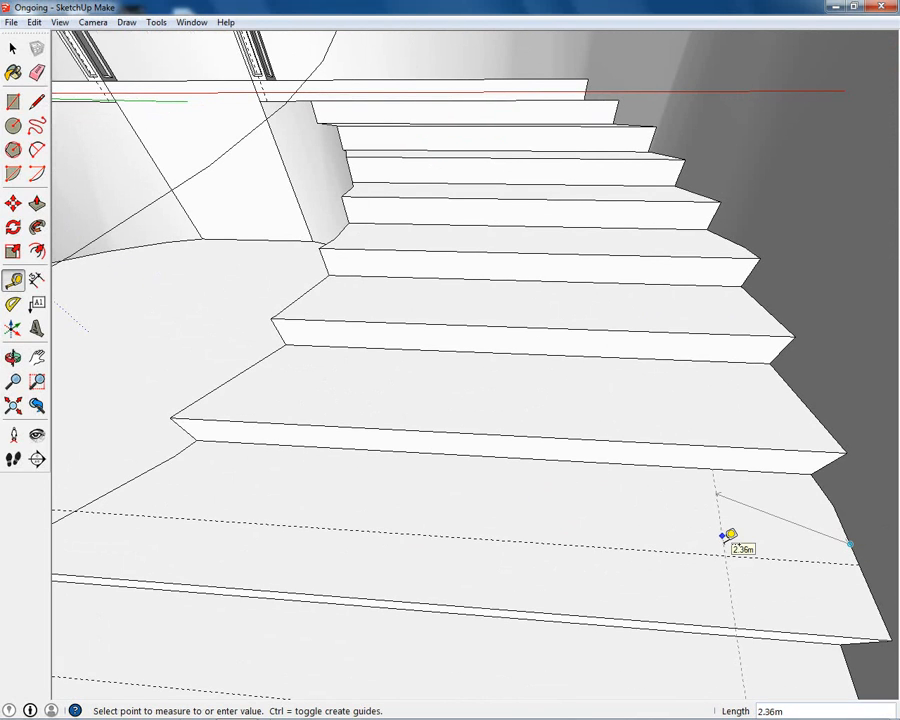
pyautogui.write('14.03')
pyautogui.press('Return')
# Draw a vertical line from the guide intersection on the opposite staircase's tread up to the railing arc.
pyautogui.moveTo(438, 508); pyautogui.dragTo(388, 578, button='middle')
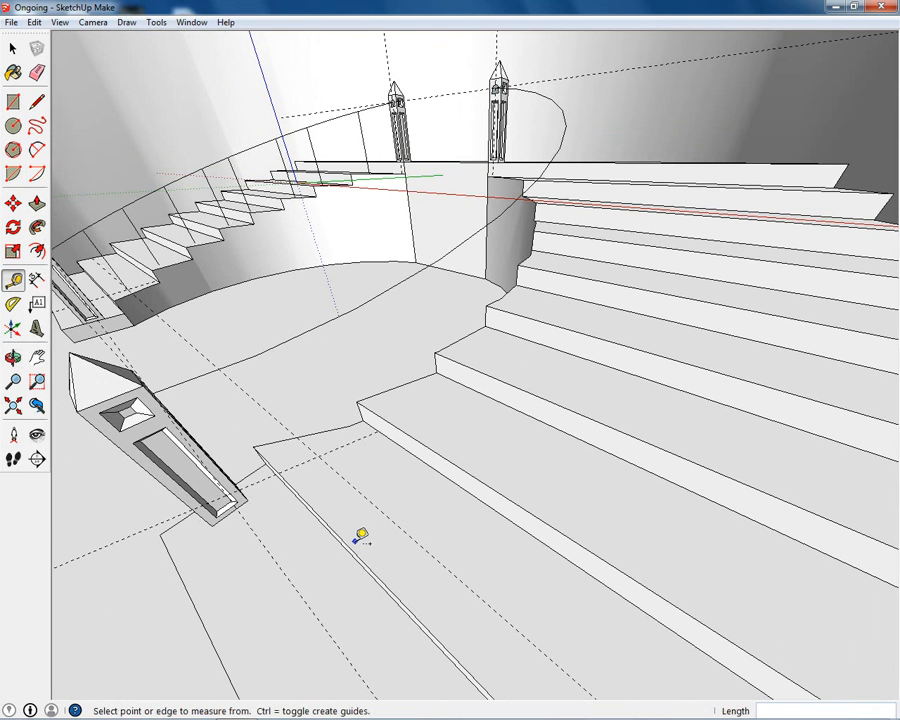
pyautogui.press('l')
pyautogui.click(318, 456)
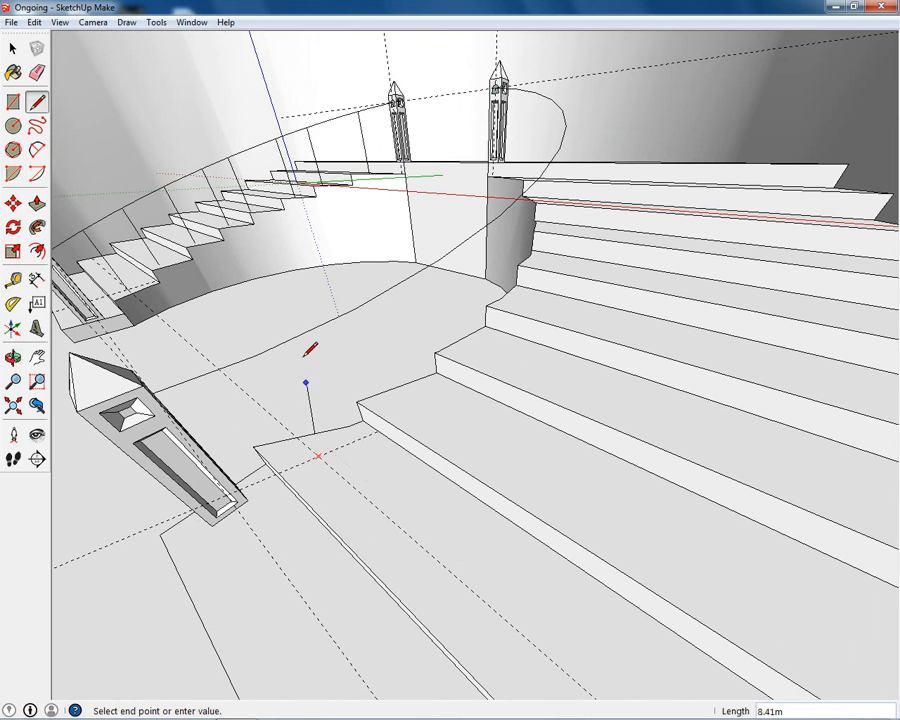
pyautogui.moveTo(304, 350); pyautogui.dragTo(251, 241, button='middle')
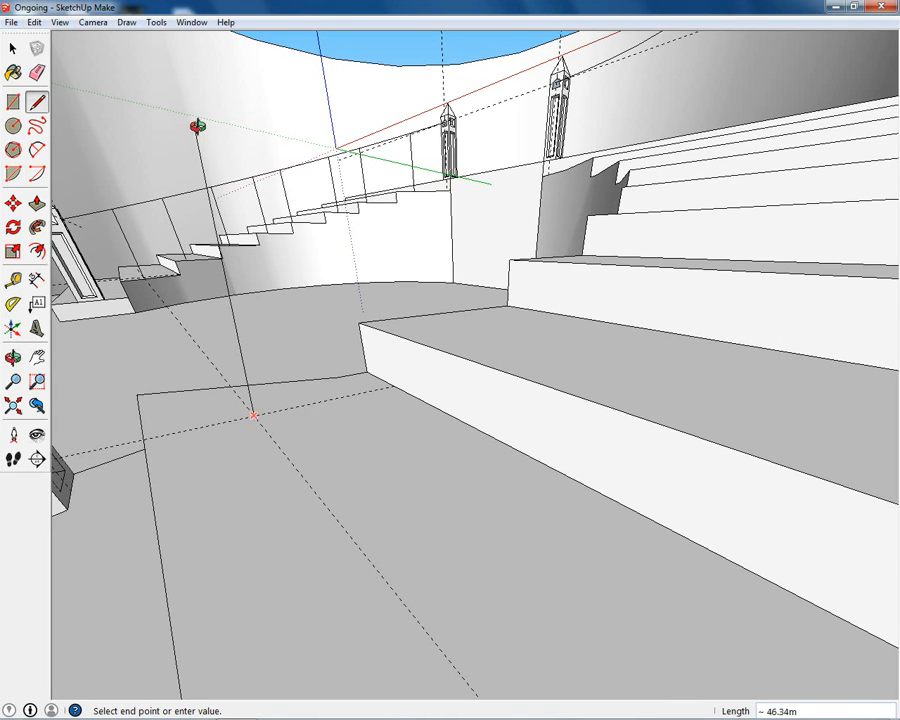
pyautogui.moveTo(196, 124); pyautogui.dragTo(180, 138, button='middle')
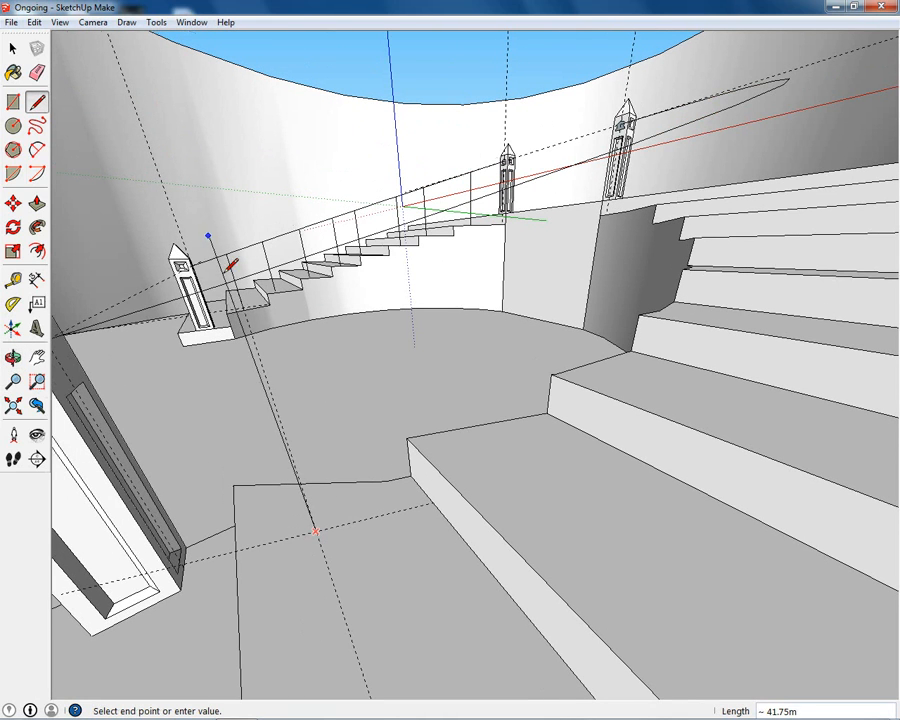
pyautogui.click(240, 280)
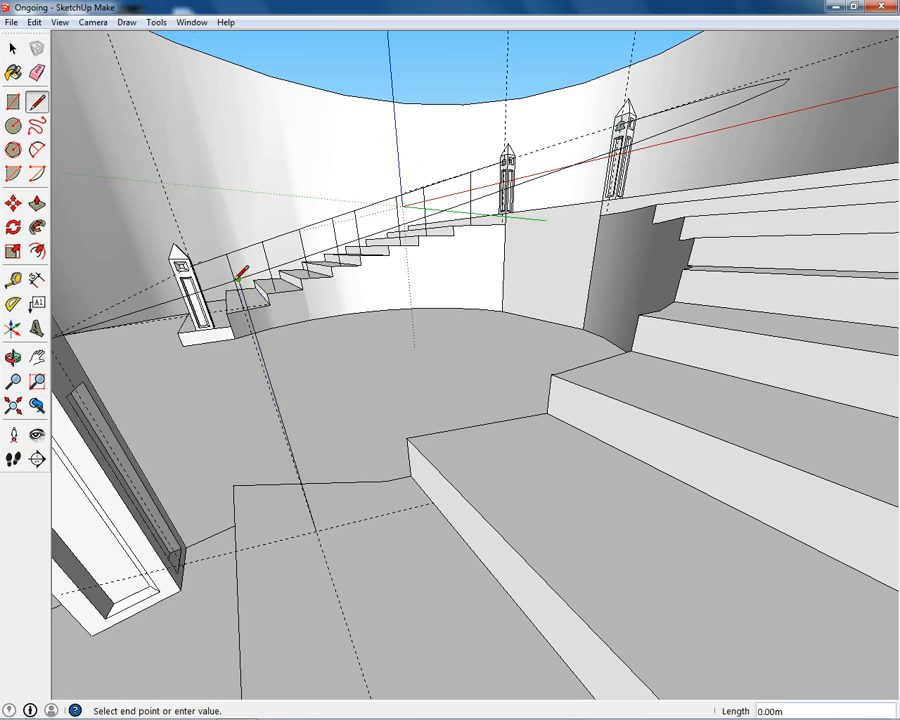
pyautogui.moveTo(240, 270); pyautogui.dragTo(297, 362, button='middle')
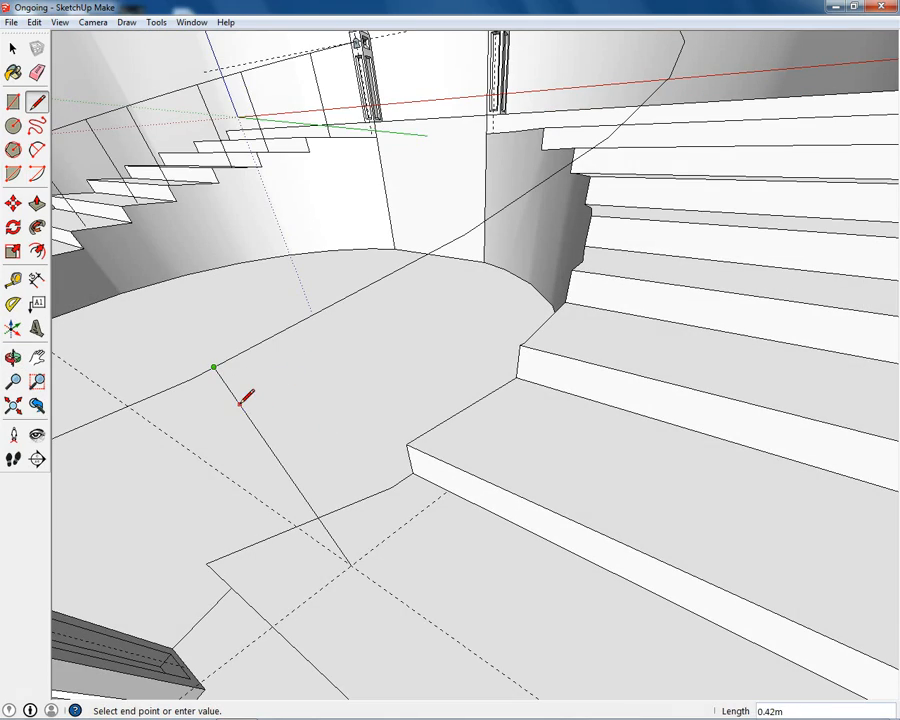
# Add guides parallel to the front edges of the next three treads through their vertical lines' feet, the first about 0.78 m from its edge.
pyautogui.moveTo(240, 401); pyautogui.dragTo(438, 462, button='middle')
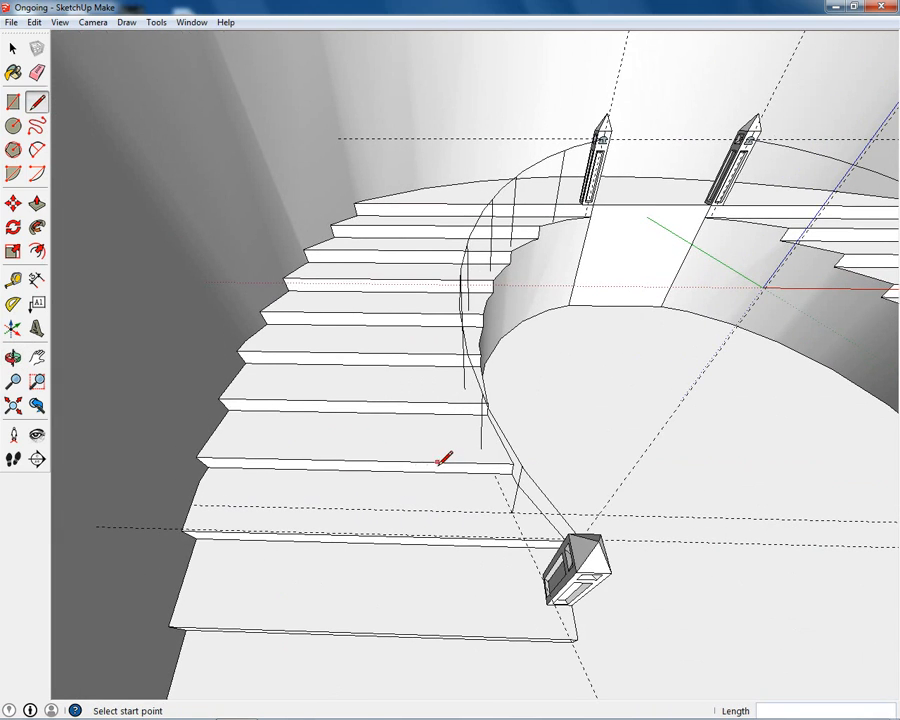
pyautogui.press('t')
pyautogui.scroll(5, 476, 456)
pyautogui.click(474, 455)
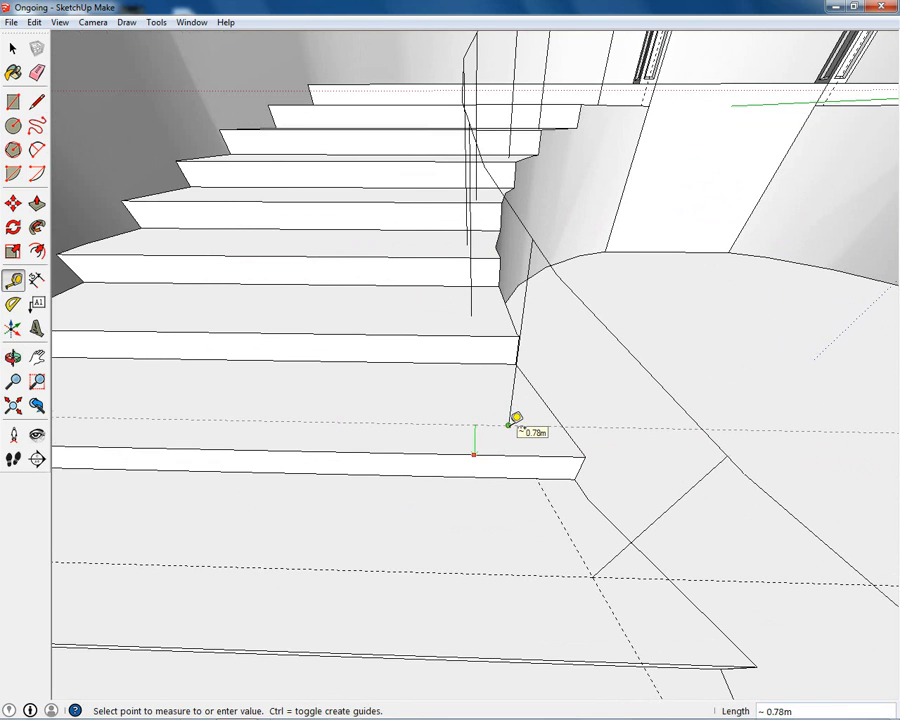
pyautogui.click(509, 425)
pyautogui.moveTo(472, 412); pyautogui.dragTo(424, 304, button='middle')
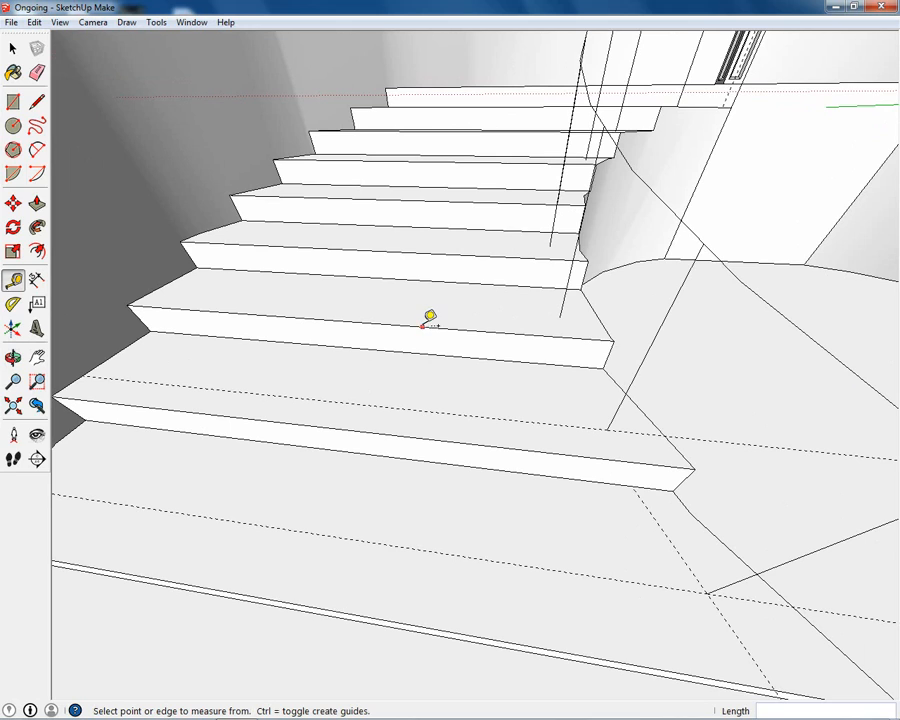
pyautogui.click(423, 325)
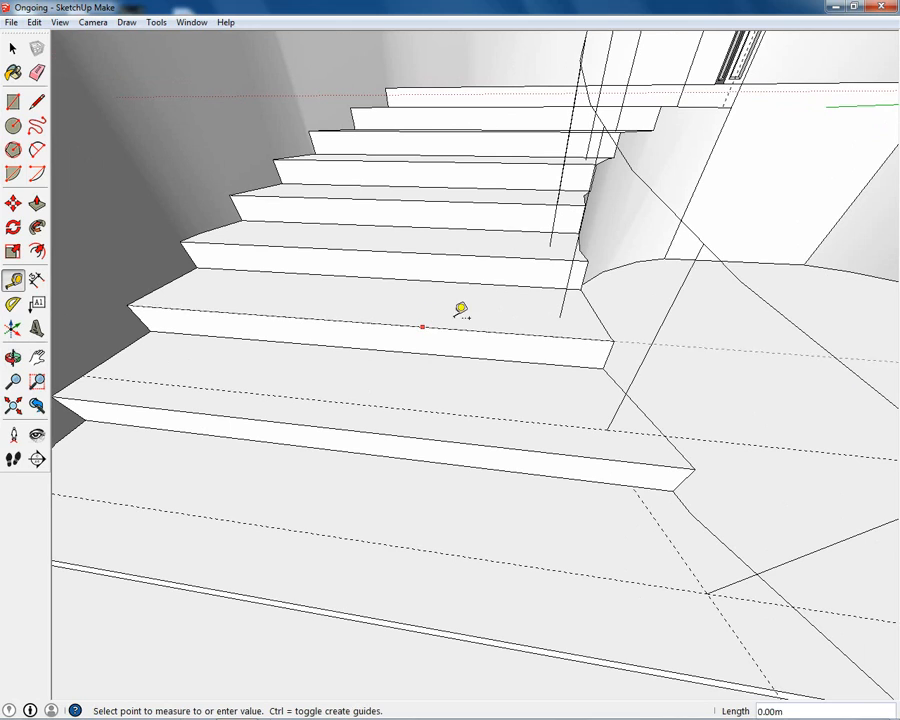
pyautogui.click(561, 316)
pyautogui.click(510, 254)
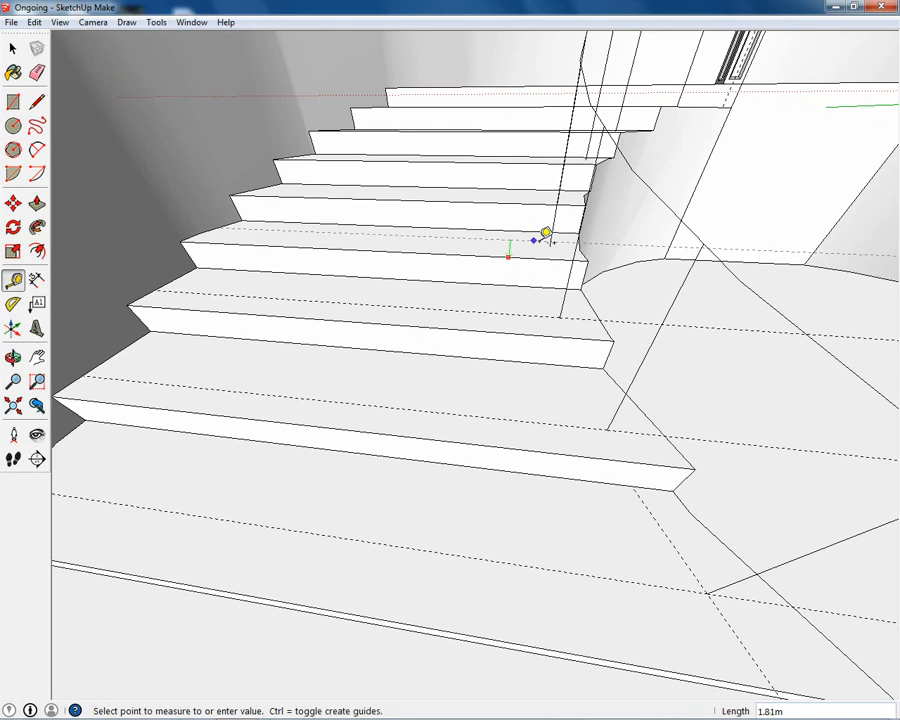
pyautogui.click(549, 247)
# Add a guide parallel to the second marked tread's wall-side edge through the foot of its vertical line, about 14.26 m away.
pyautogui.moveTo(460, 332); pyautogui.dragTo(695, 318, button='middle')
pyautogui.moveTo(251, 440); pyautogui.dragTo(184, 430, button='middle')
pyautogui.click(167, 405)
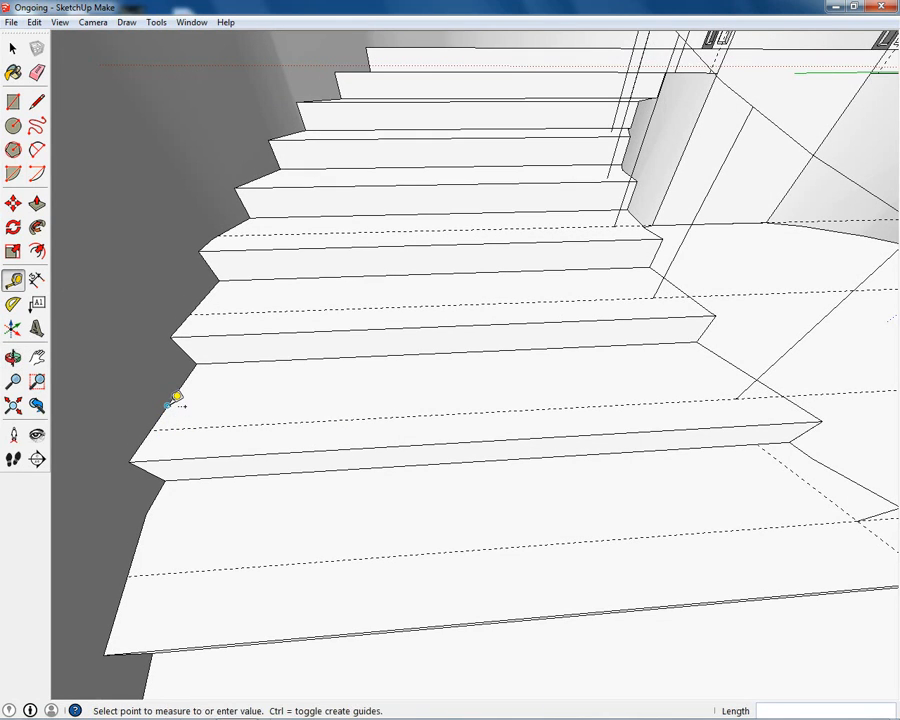
pyautogui.click(738, 396)
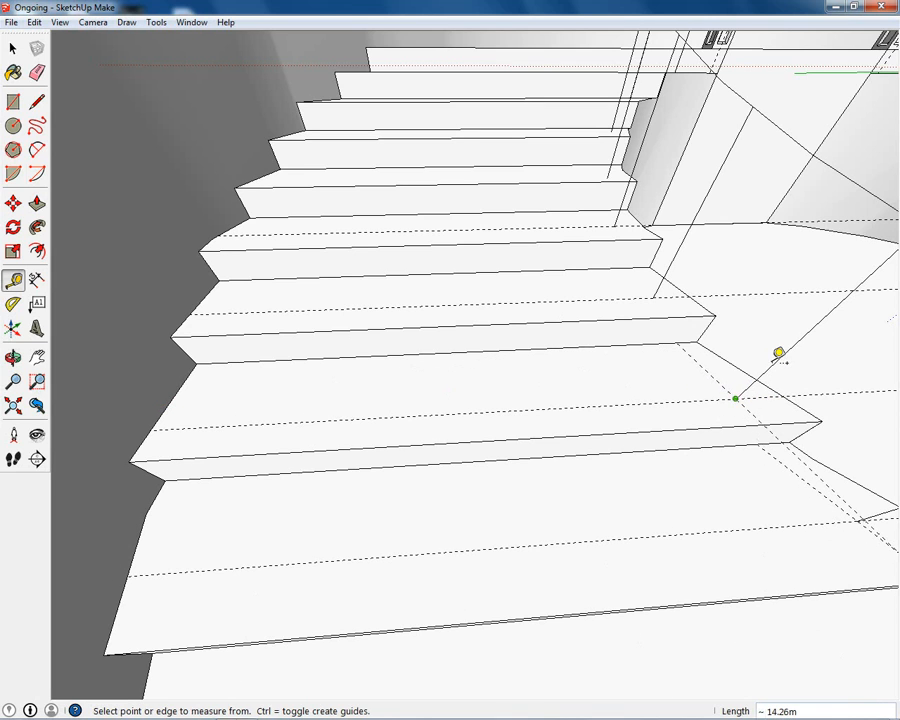
# Add a guide 14.26 m from the wall-side edge of the matching second tread on the opposite staircase.
pyautogui.moveTo(777, 352); pyautogui.dragTo(3, 462, button='middle')
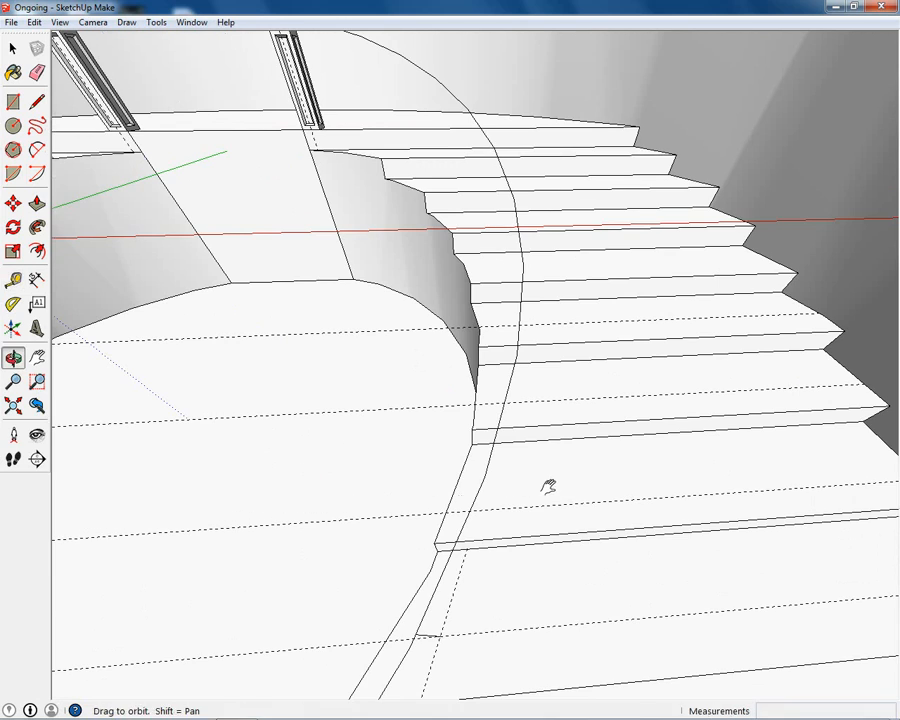
pyautogui.moveTo(542, 486); pyautogui.dragTo(769, 440, button='middle')
pyautogui.click(774, 443)
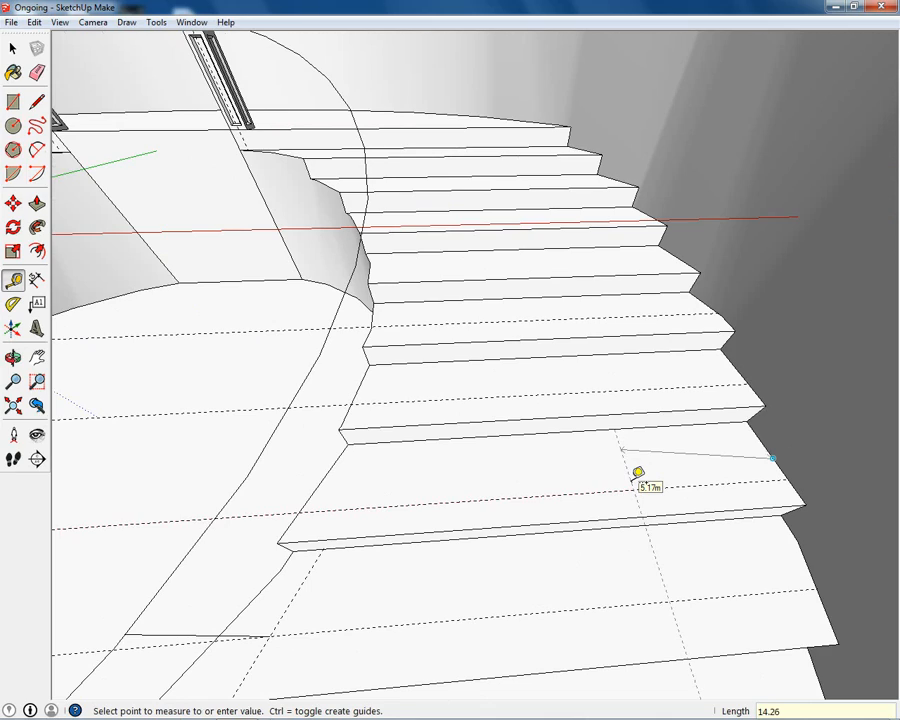
pyautogui.press('Return')
# Add a guide parallel to the third marked tread's wall-side edge through the foot of its vertical line.
pyautogui.scroll(-2, 354, 524)
pyautogui.moveTo(396, 491)
pyautogui.keyDown('shift'); pyautogui.mouseDown(button='middle')
pyautogui.moveTo(471, 463)
pyautogui.moveTo(428, 466)
pyautogui.moveTo(396, 486)
pyautogui.moveTo(673, 514)
pyautogui.moveTo(467, 553)
pyautogui.moveTo(616, 623)
pyautogui.moveTo(349, 446)
pyautogui.mouseUp(button='middle'); pyautogui.keyUp('shift')
pyautogui.click(209, 436)
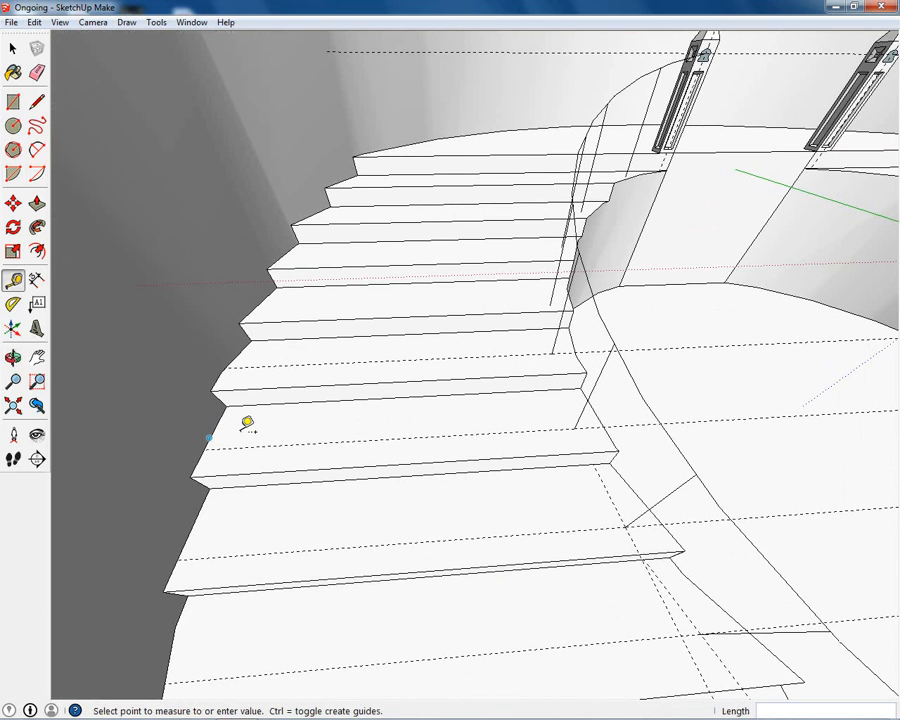
pyautogui.click(585, 424)
# Add a guide 13.72 m from the wall-side edge of the matching third tread on the opposite staircase.
pyautogui.moveTo(717, 397)
pyautogui.mouseDown(button='middle')
pyautogui.moveTo(364, 450)
pyautogui.moveTo(157, 468)
pyautogui.moveTo(460, 475)
pyautogui.mouseUp(button='middle')
pyautogui.click(648, 466)
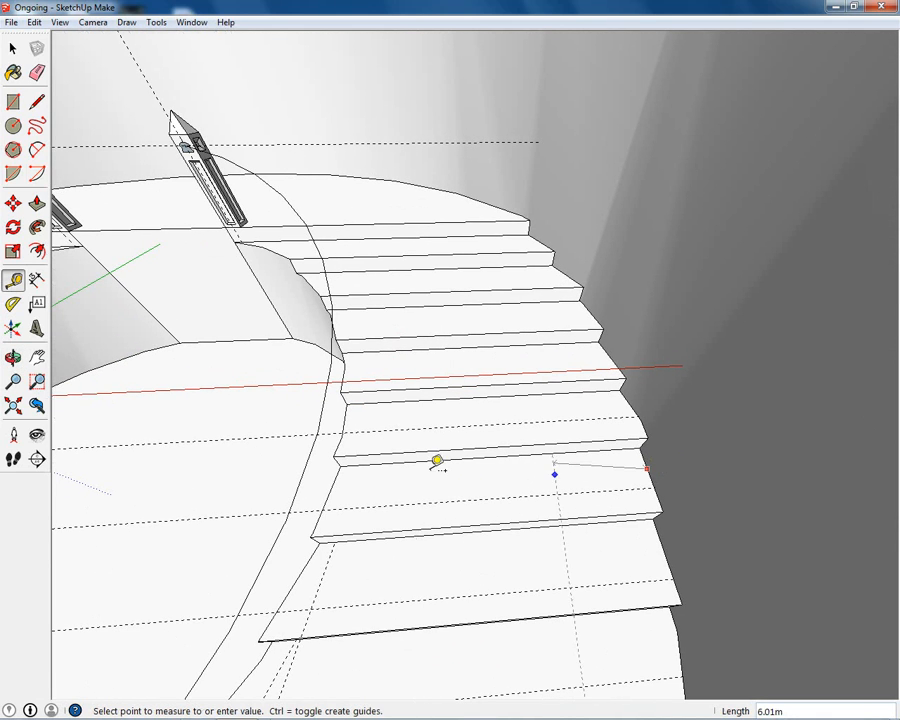
pyautogui.click(347, 482)
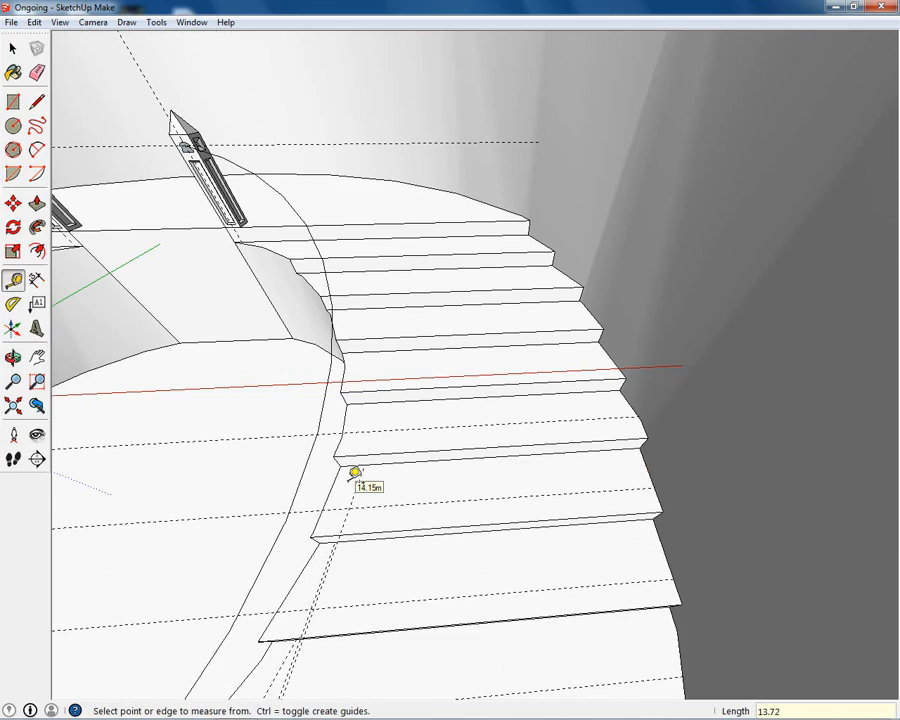
# Add a guide 13.83 m from the fourth marked tread's wall-side edge, passing through the foot of its vertical line.
pyautogui.moveTo(381, 549); pyautogui.dragTo(590, 500, button='middle')
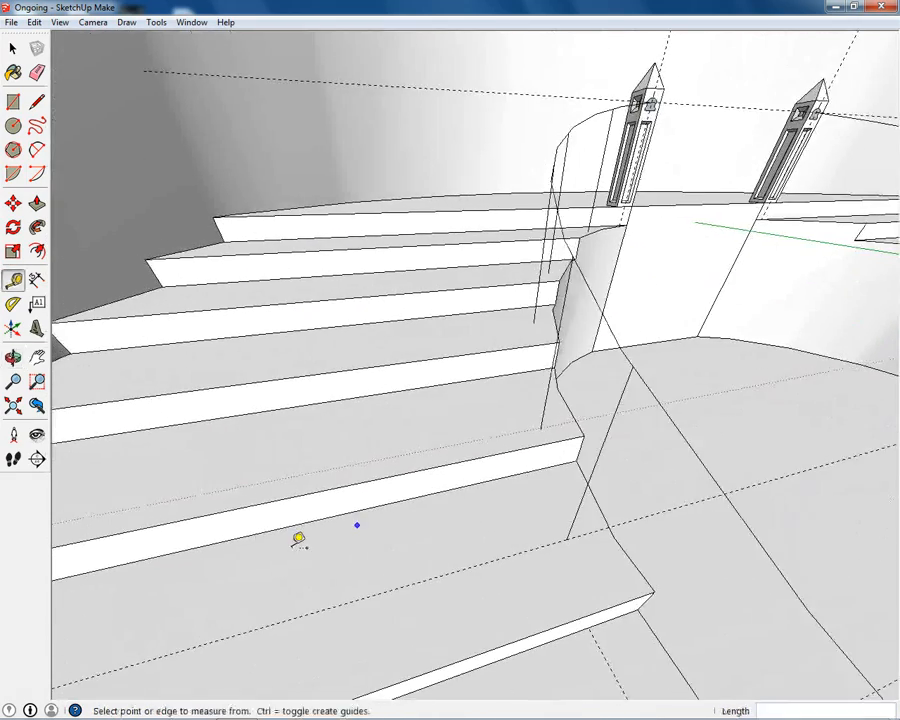
pyautogui.moveTo(297, 538); pyautogui.dragTo(485, 431, button='middle')
pyautogui.moveTo(369, 533); pyautogui.dragTo(420, 535, button='middle')
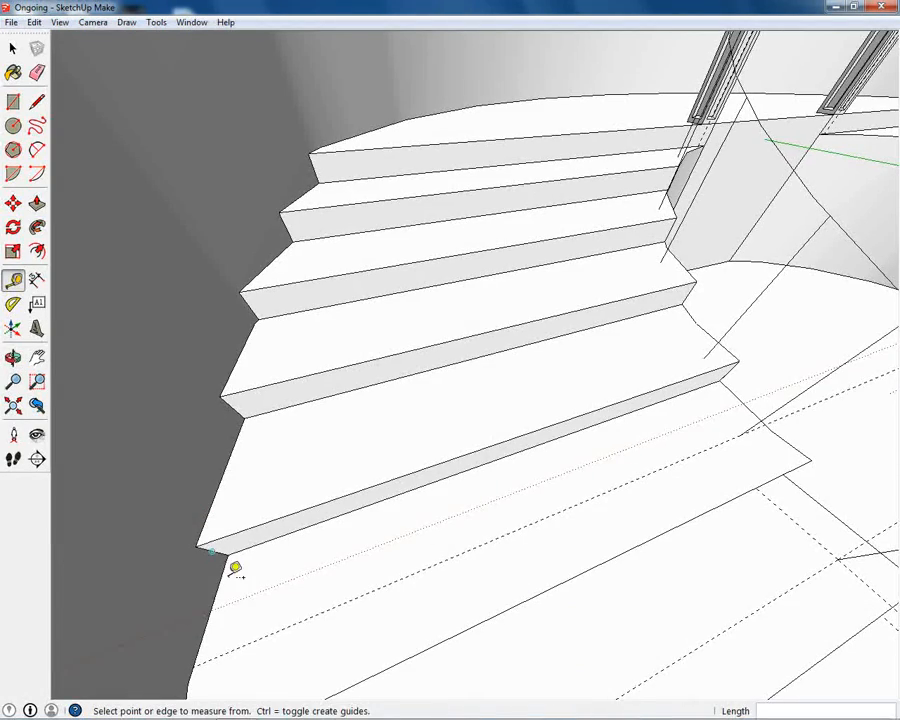
pyautogui.moveTo(418, 599); pyautogui.dragTo(254, 442, button='middle')
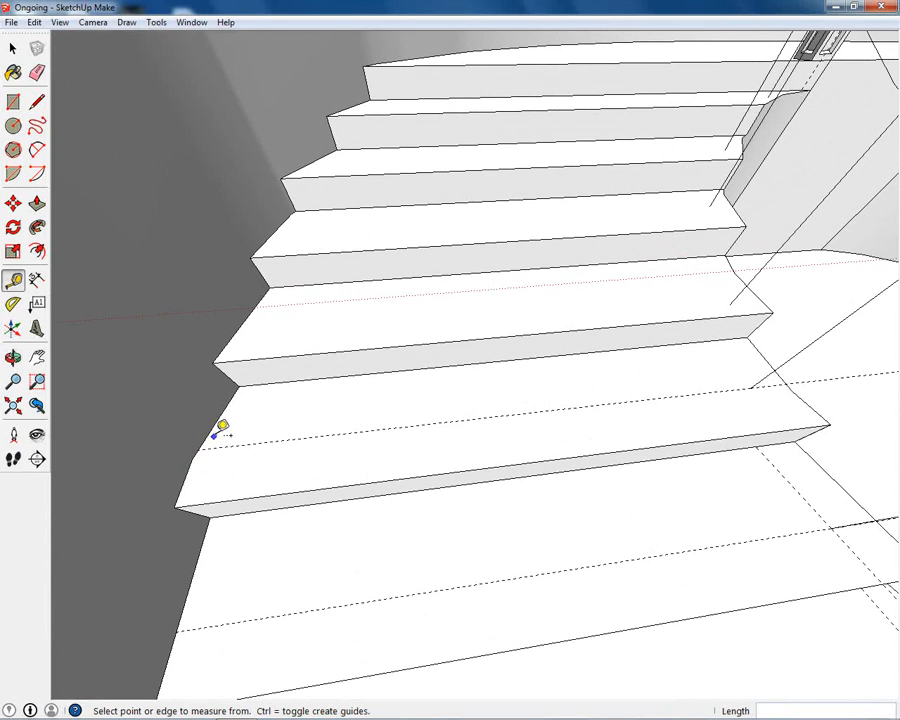
pyautogui.click(219, 418)
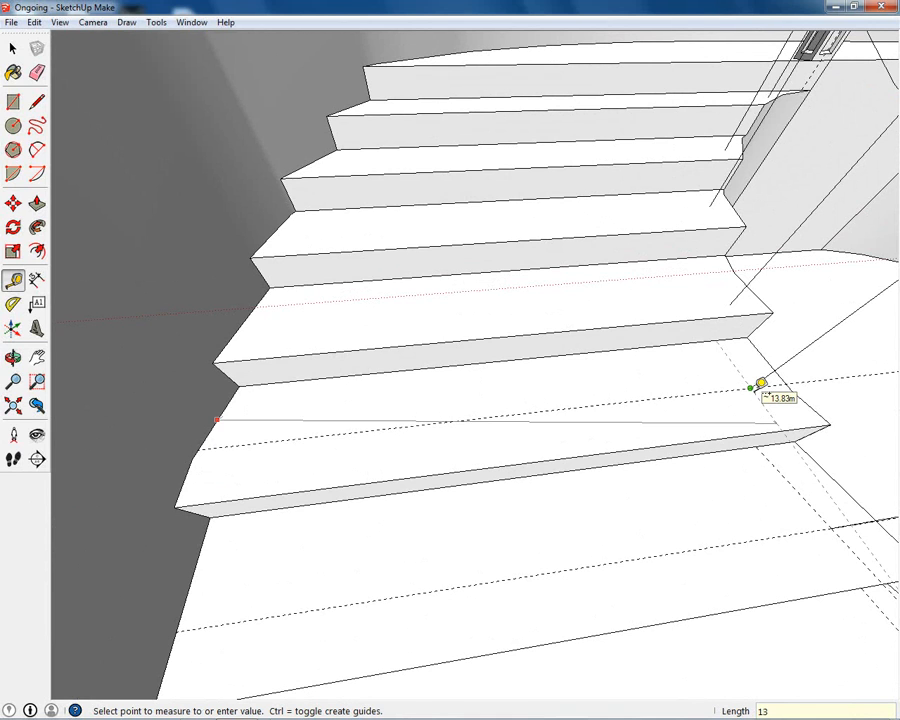
pyautogui.write('13.83')
pyautogui.press('Return')
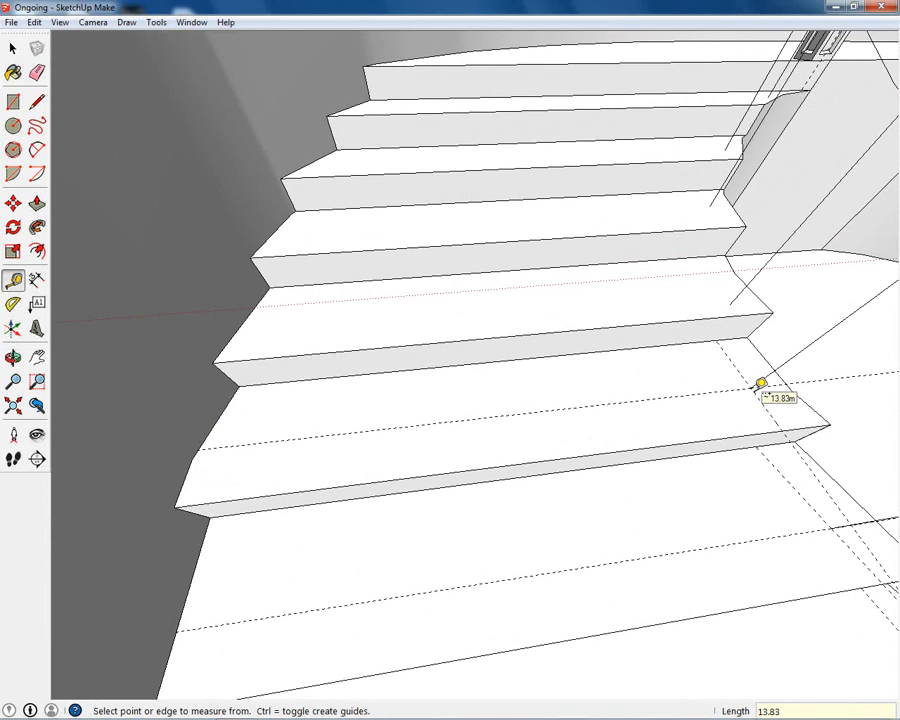
# Add a guide 13.83 m from the wall-side edge of the matching fourth tread on the opposite staircase.
pyautogui.scroll(-1, 755, 388)
pyautogui.moveTo(755, 388); pyautogui.dragTo(470, 414, button='middle')
pyautogui.moveTo(705, 392); pyautogui.dragTo(695, 452, button='middle')
pyautogui.click(716, 432)
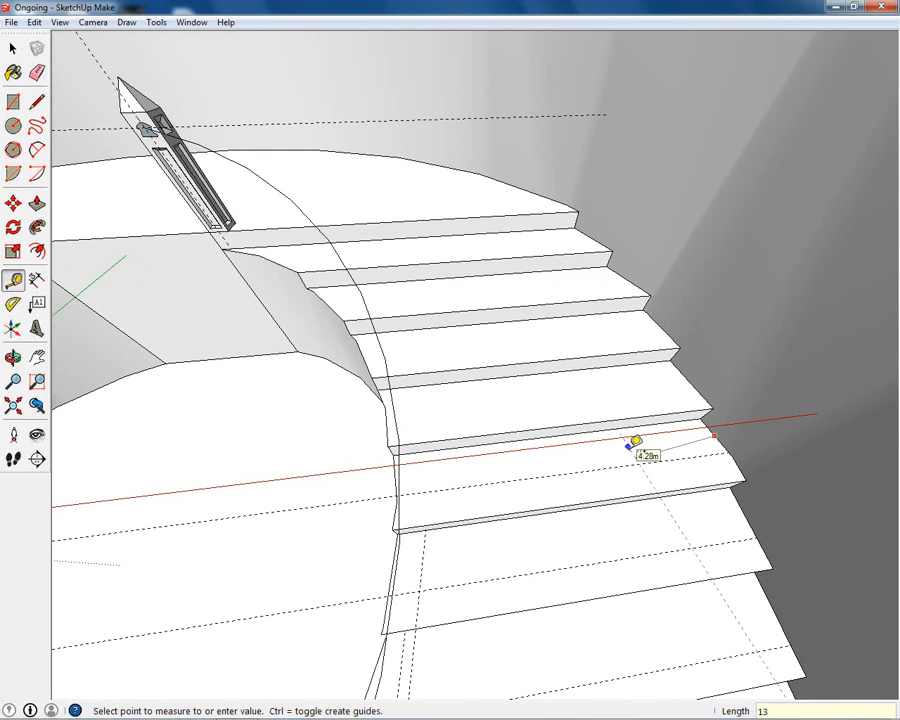
pyautogui.write('13.83')
pyautogui.press('Return')
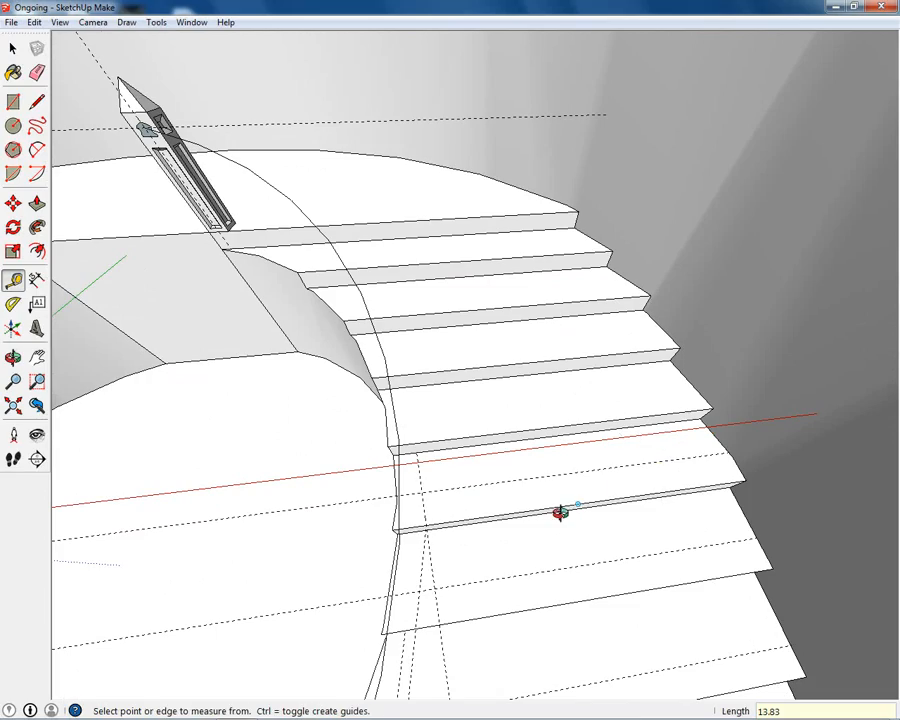
pyautogui.moveTo(559, 514); pyautogui.dragTo(410, 598, button='middle')
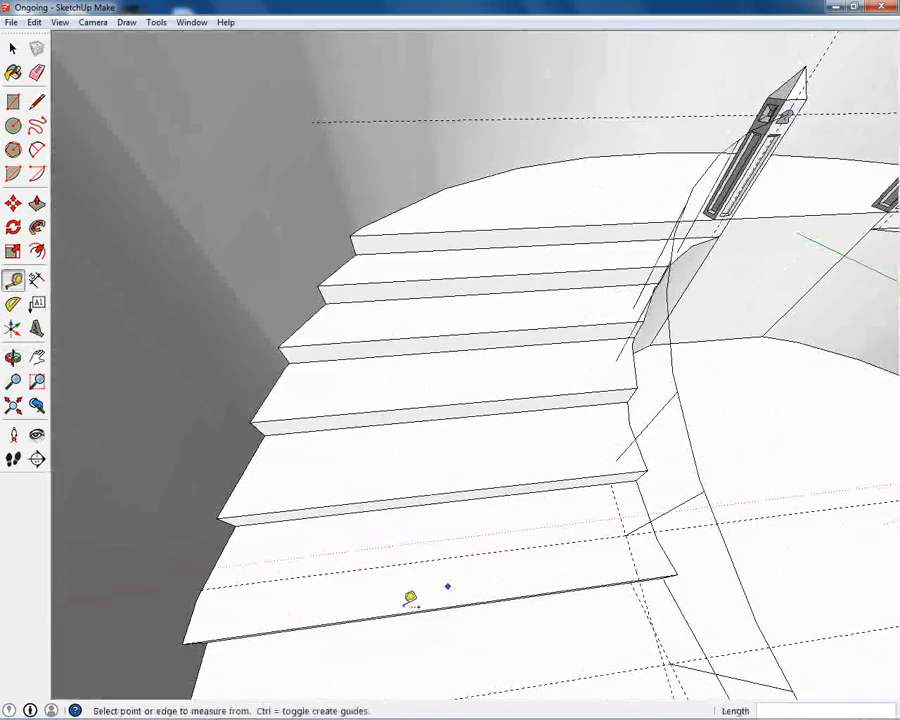
pyautogui.moveTo(483, 485); pyautogui.dragTo(466, 538, button='middle')
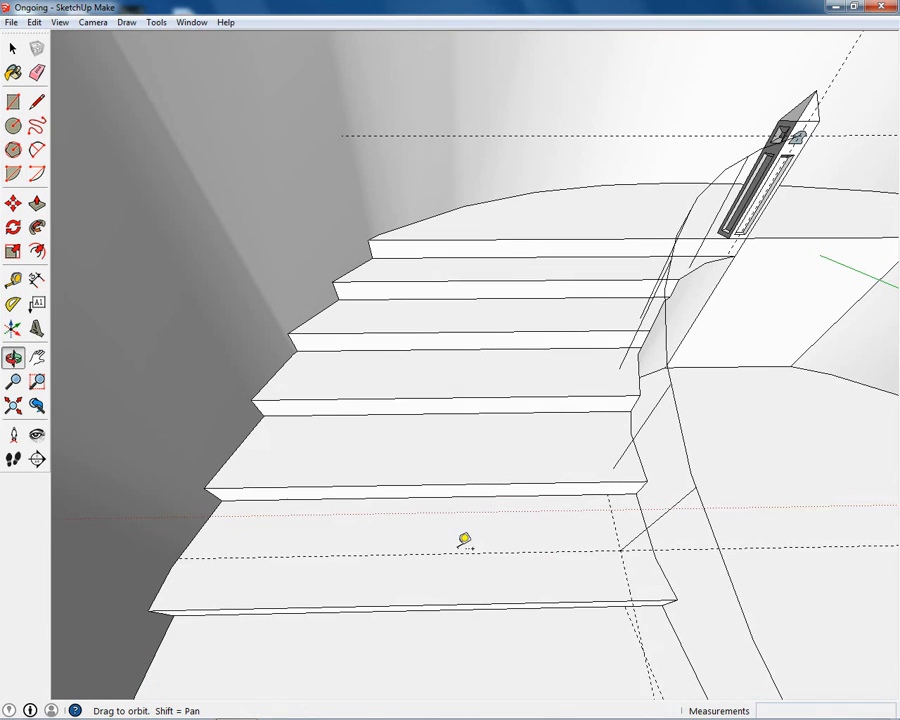
# Add guides through the foot of the fifth tread's vertical line: one 13.82 m from the wall-side edge, one parallel to the front edge.
pyautogui.click(237, 447)
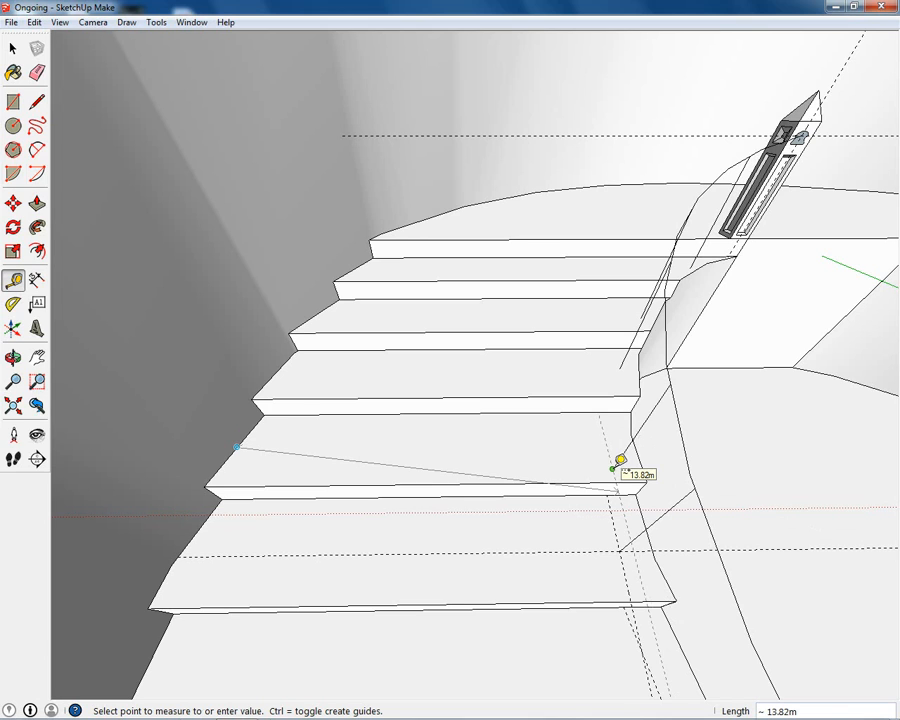
pyautogui.click(613, 468)
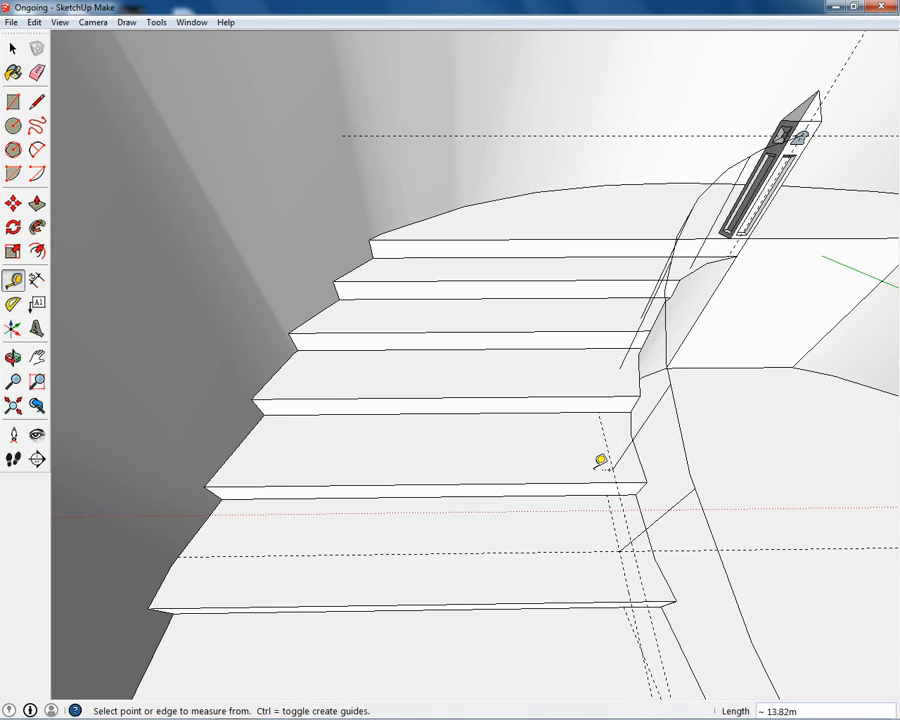
pyautogui.scroll(-2, 598, 462)
pyautogui.click(562, 474)
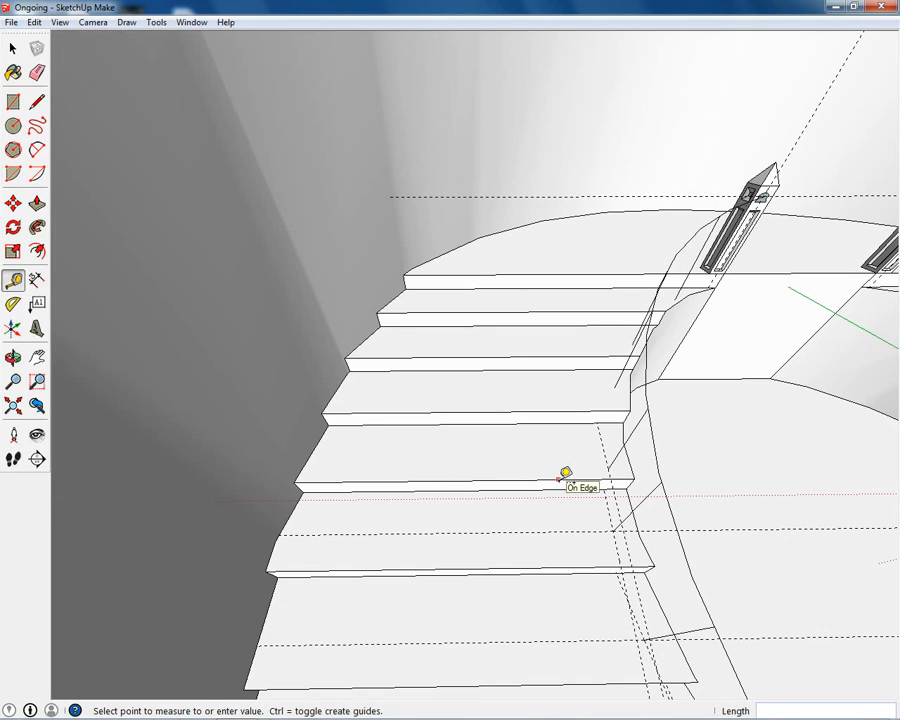
pyautogui.click(608, 468)
# Add a guide 13.82 m from the wall-side edge of the matching fifth tread on the opposite staircase.
pyautogui.moveTo(622, 461); pyautogui.dragTo(474, 470, button='middle')
pyautogui.moveTo(594, 512); pyautogui.dragTo(620, 536, button='middle')
pyautogui.click(802, 494)
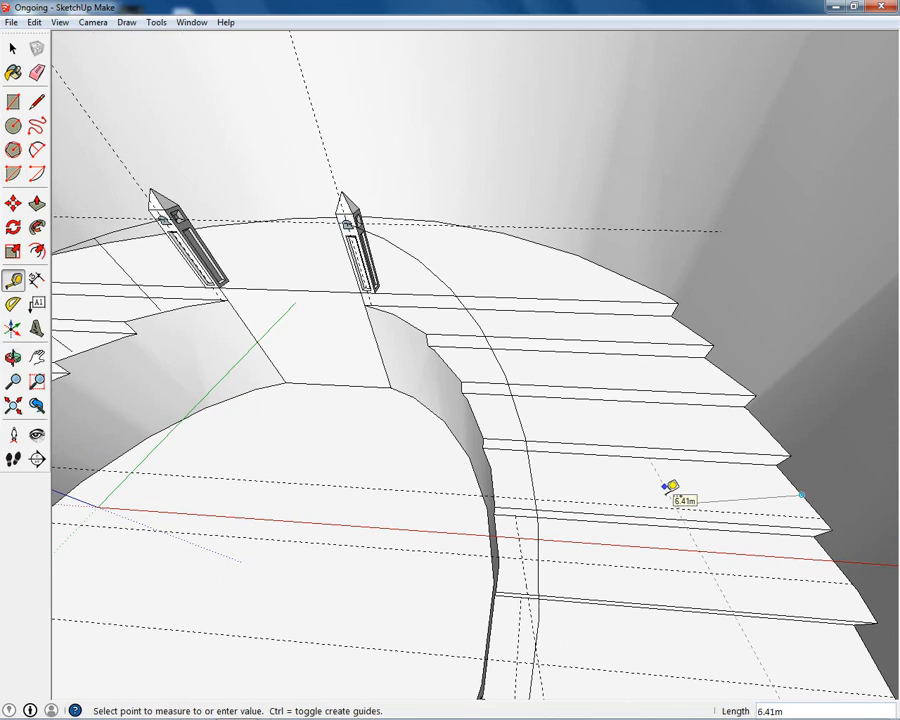
pyautogui.write('13.82')
pyautogui.press('Return')
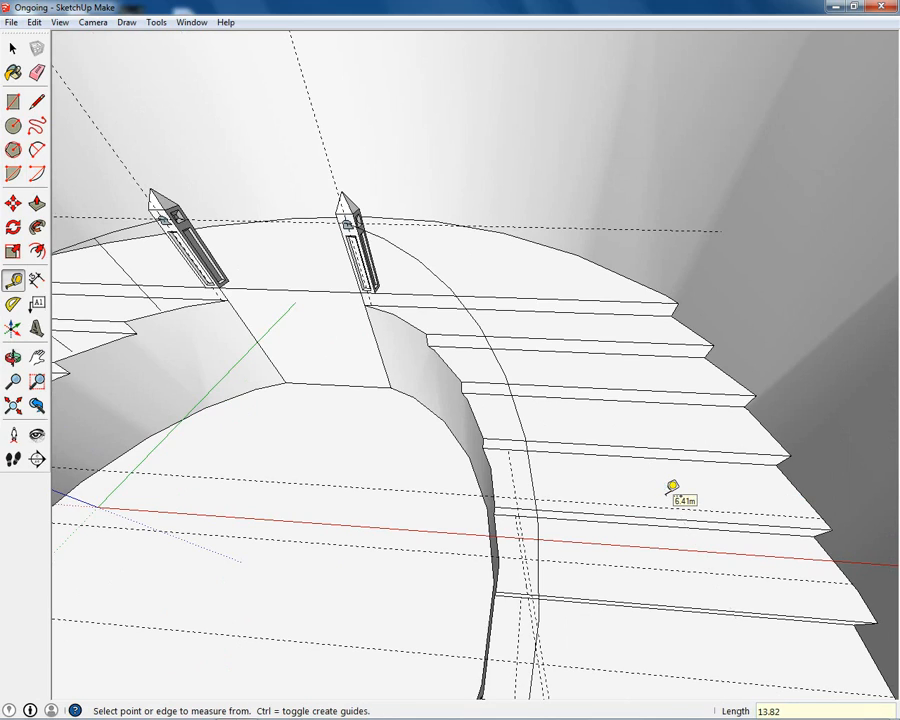
# Add guides about 1.55 m and 1.01 m from the sixth and seventh treads' front edges, through the feet of their vertical lines.
pyautogui.moveTo(673, 487); pyautogui.dragTo(255, 392, button='middle')
pyautogui.scroll(4, 342, 426)
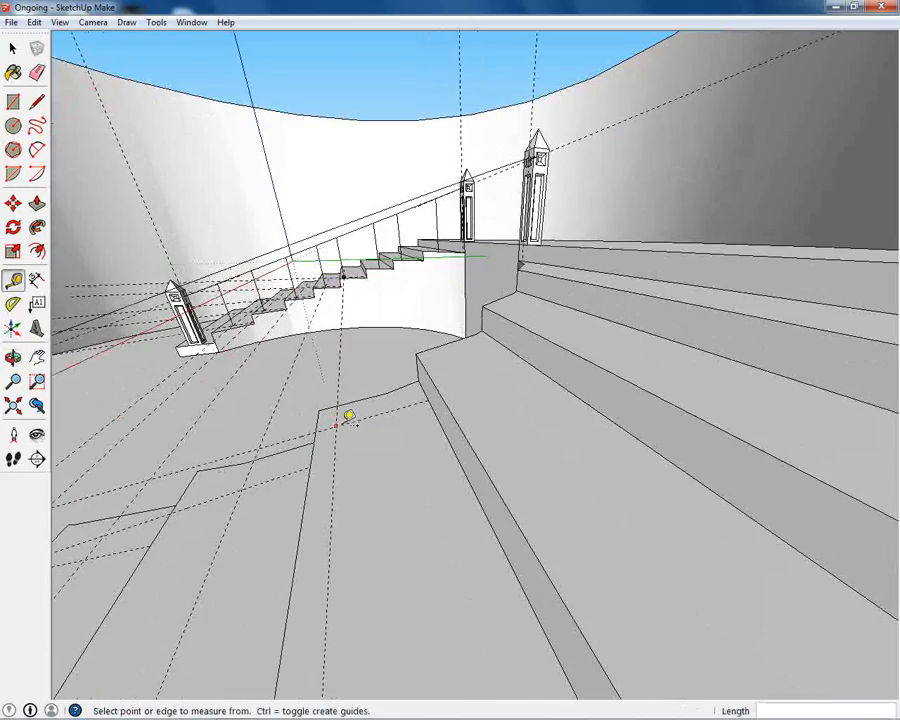
pyautogui.moveTo(381, 330); pyautogui.dragTo(635, 450, button='middle')
pyautogui.scroll(3, 348, 402)
pyautogui.moveTo(406, 428); pyautogui.dragTo(536, 398, button='middle')
pyautogui.click(533, 405)
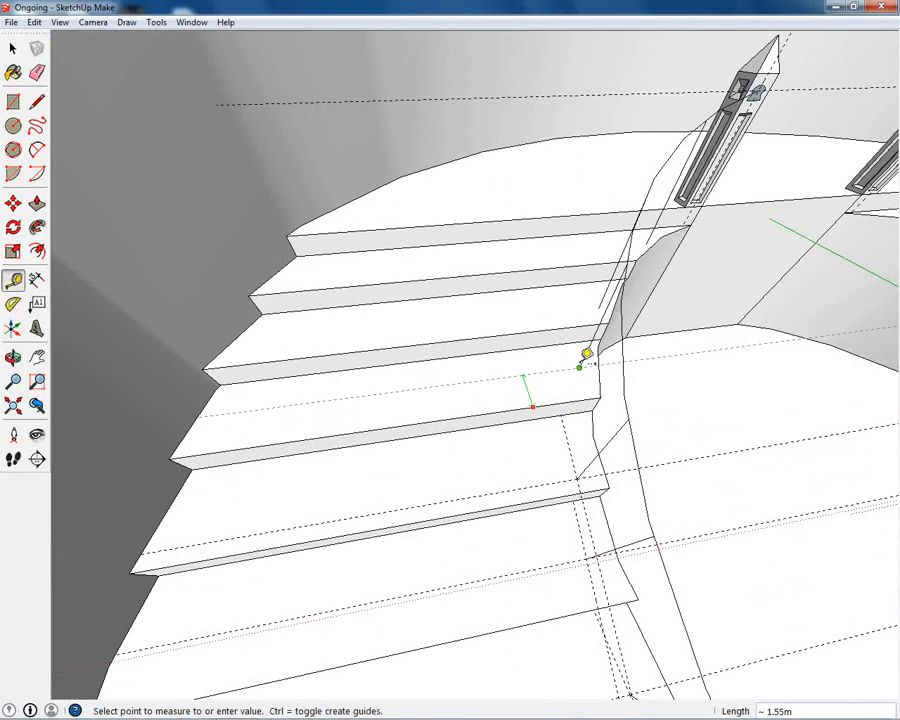
pyautogui.click(586, 355)
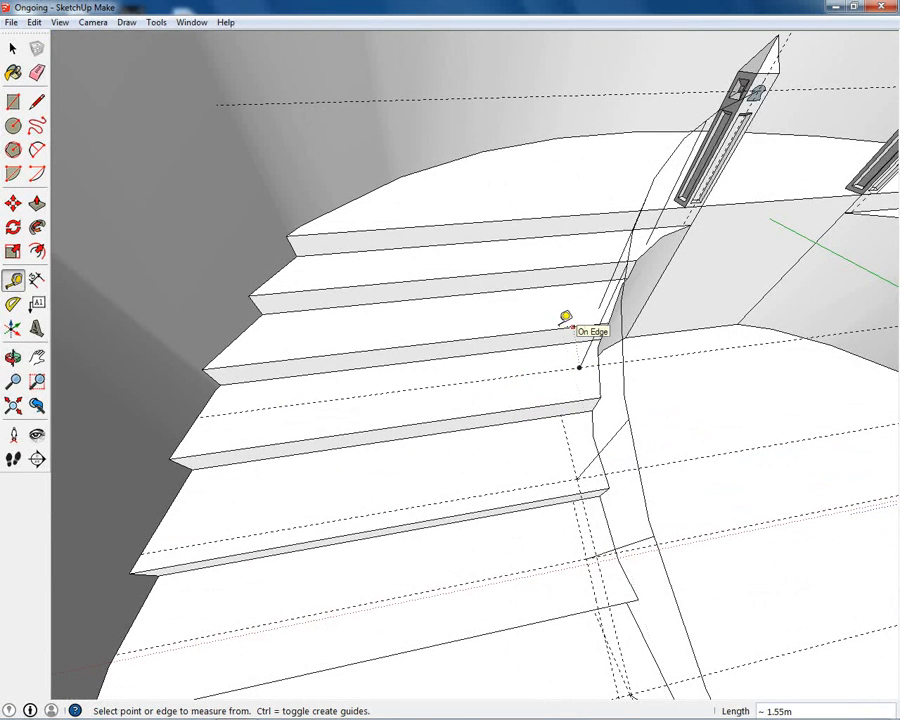
pyautogui.click(524, 331)
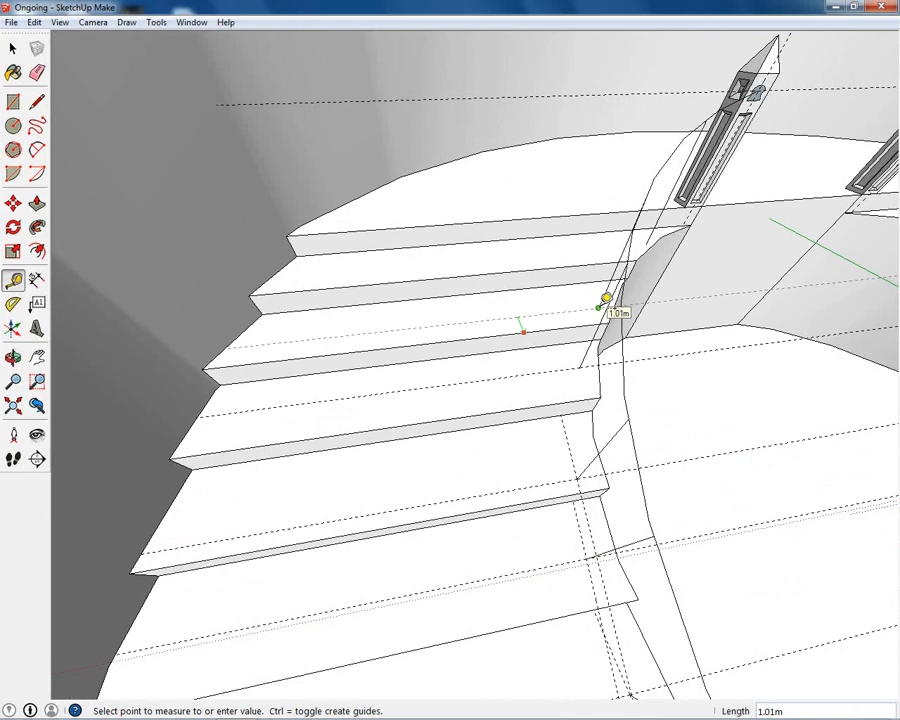
pyautogui.click(600, 294)
# Add a guide about 1.37 m from the front edge of the tread below the landing, through the foot of its vertical line.
pyautogui.moveTo(504, 269); pyautogui.dragTo(559, 267, button='middle')
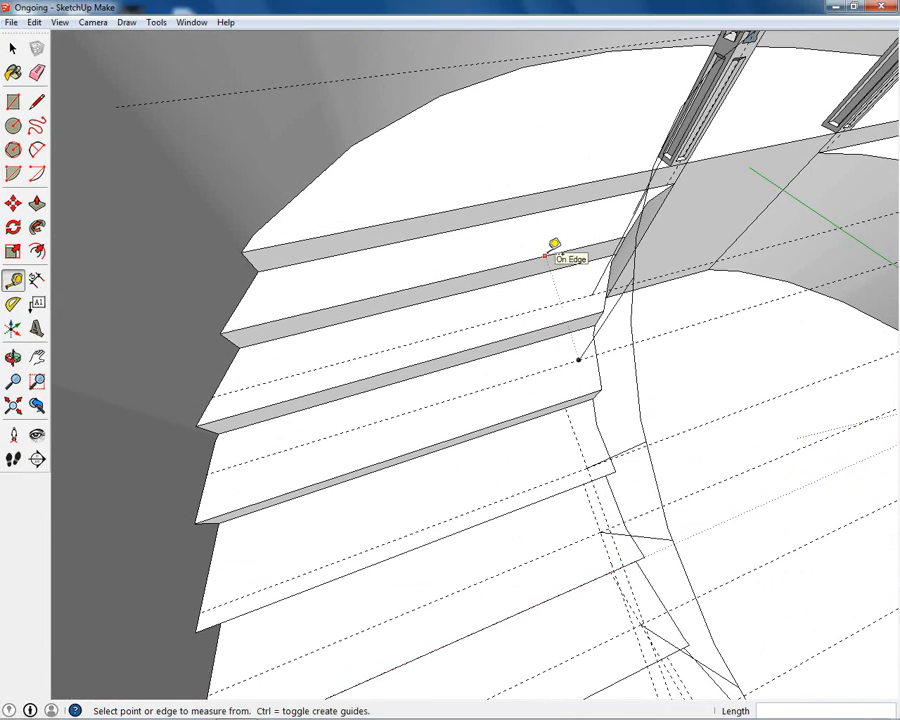
pyautogui.click(554, 244)
pyautogui.moveTo(616, 222); pyautogui.dragTo(470, 206, button='middle')
pyautogui.click(658, 208)
pyautogui.moveTo(692, 273); pyautogui.dragTo(616, 330, button='middle')
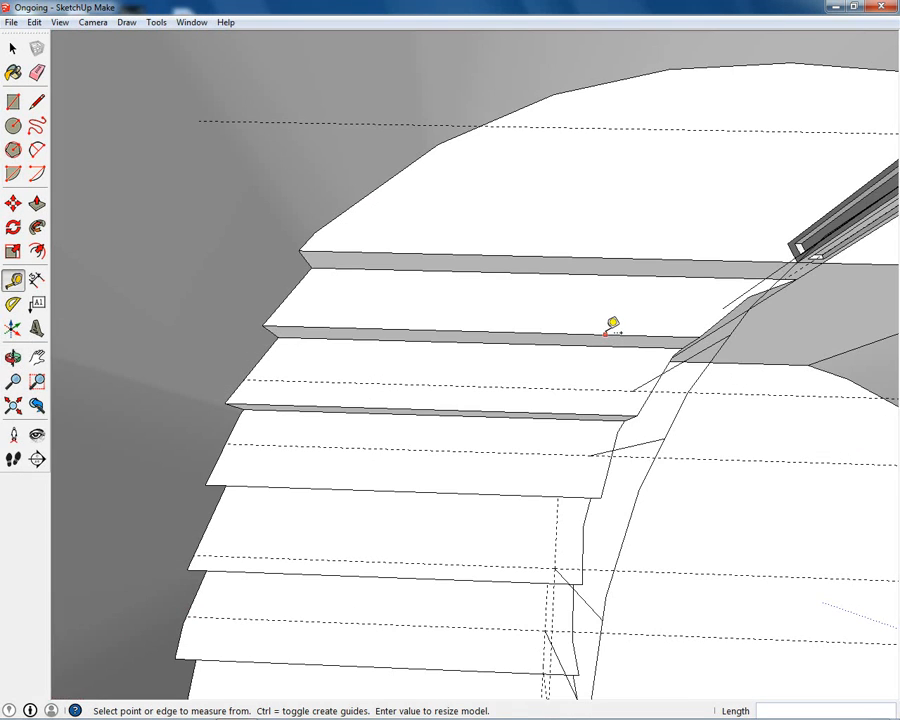
pyautogui.click(606, 332)
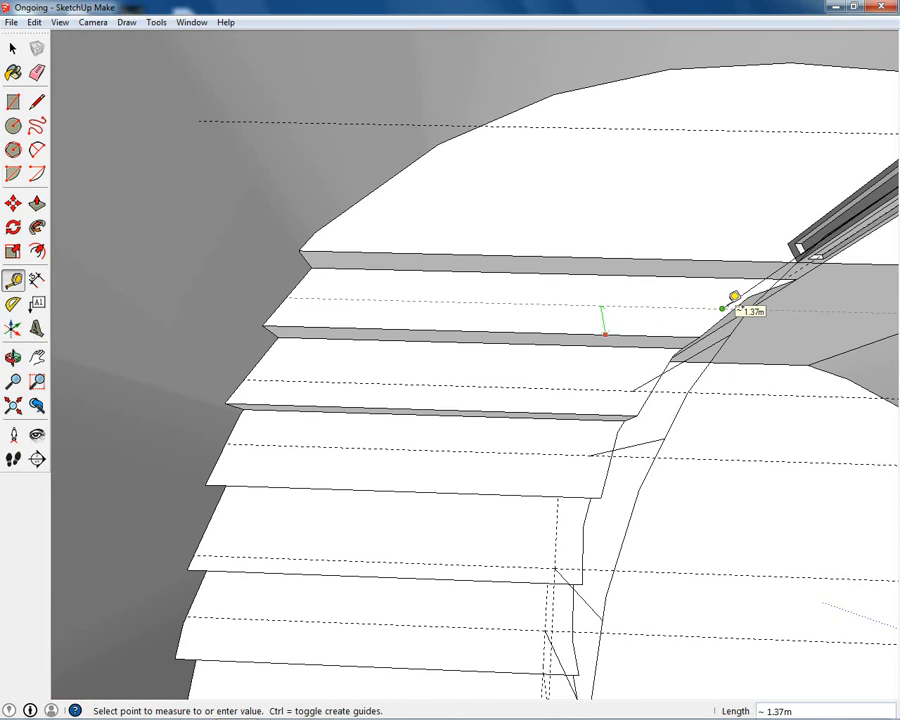
pyautogui.click(736, 300)
# Add a guide 14.77 m from the sixth marked tread's wall-side edge, passing through the foot of its vertical line.
pyautogui.moveTo(632, 296); pyautogui.dragTo(674, 270, button='middle')
pyautogui.moveTo(416, 392); pyautogui.dragTo(166, 480, button='middle')
pyautogui.click(195, 517)
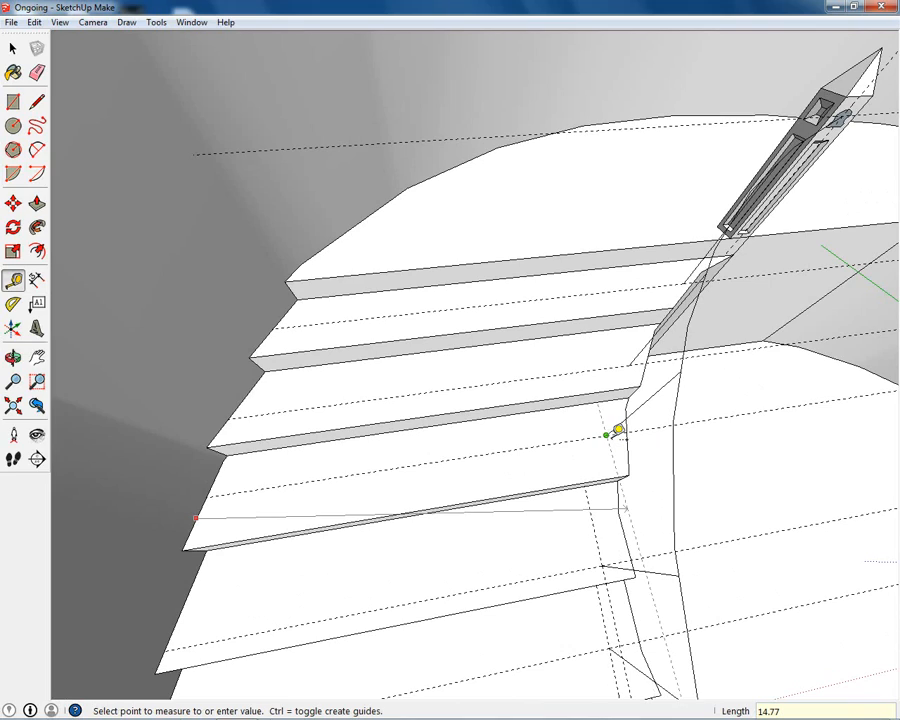
pyautogui.click(612, 433)
# Add a guide 14.77 m from the wall-side edge of the matching sixth tread on the opposite staircase.
pyautogui.moveTo(612, 433); pyautogui.dragTo(783, 430, button='middle')
pyautogui.click(790, 428)
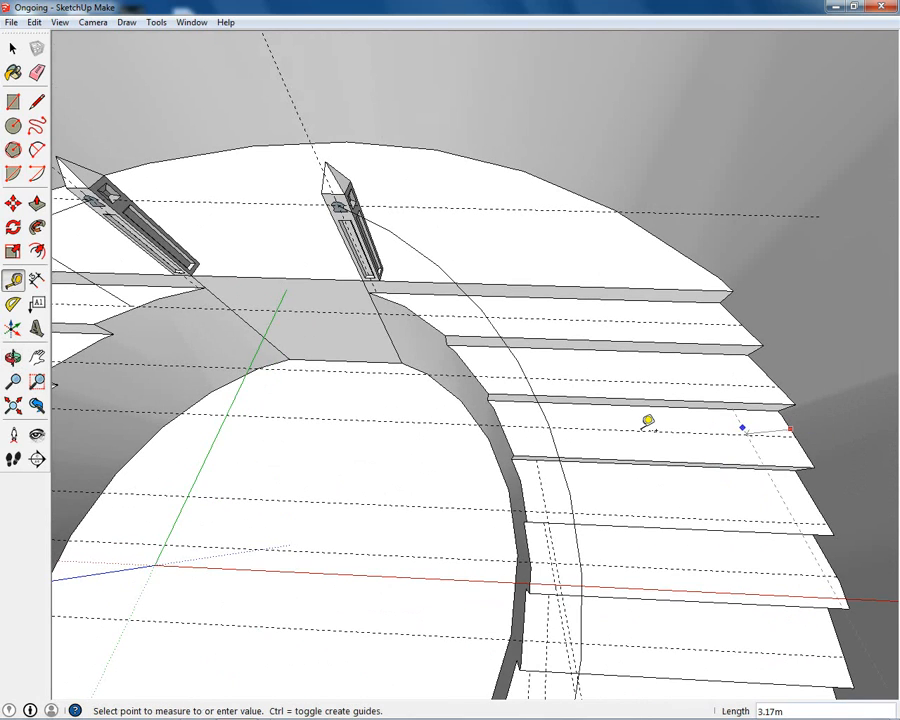
pyautogui.click(533, 420)
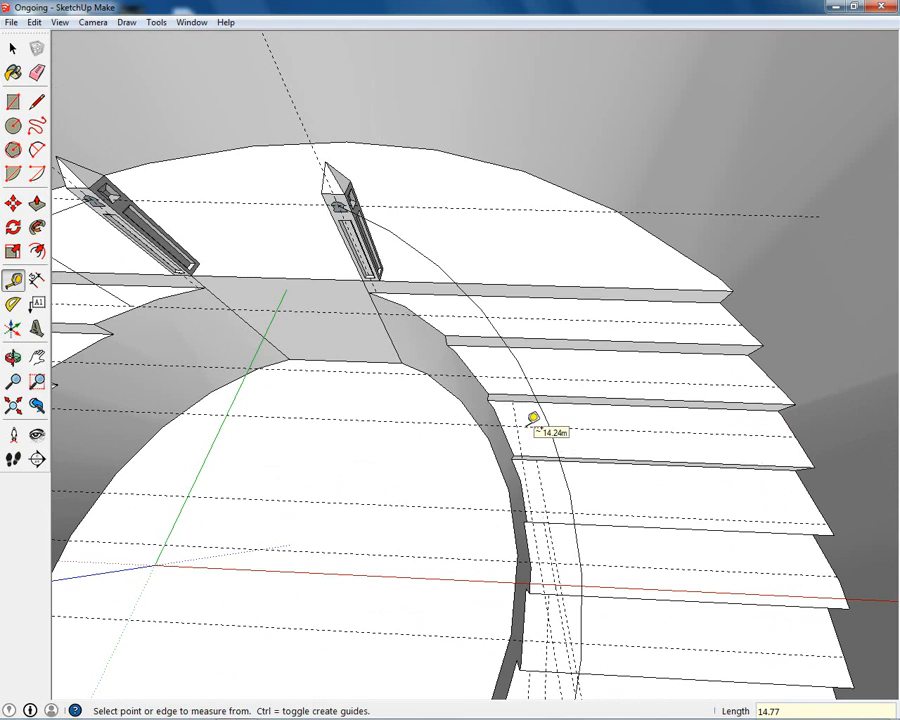
# Add a guide 14.65 m from the seventh marked tread's wall-side edge, passing through the foot of its vertical line.
pyautogui.moveTo(533, 420); pyautogui.dragTo(530, 484, button='middle')
pyautogui.click(262, 432)
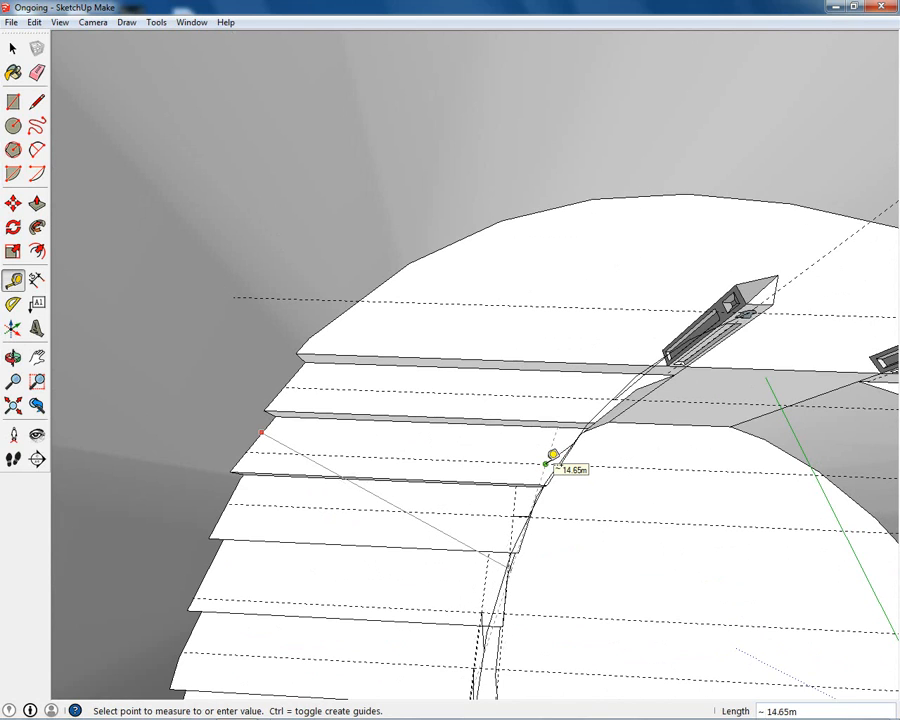
pyautogui.click(553, 455)
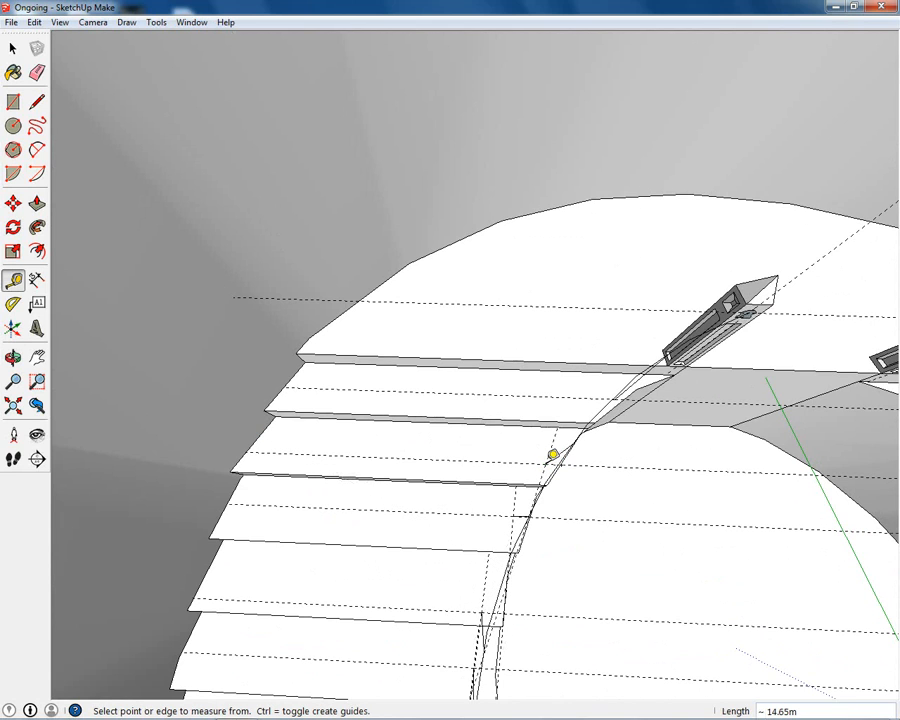
# Add a guide 14.65 m from the wall-side edge of the matching seventh tread on the opposite staircase.
pyautogui.moveTo(681, 457); pyautogui.dragTo(775, 427, button='middle')
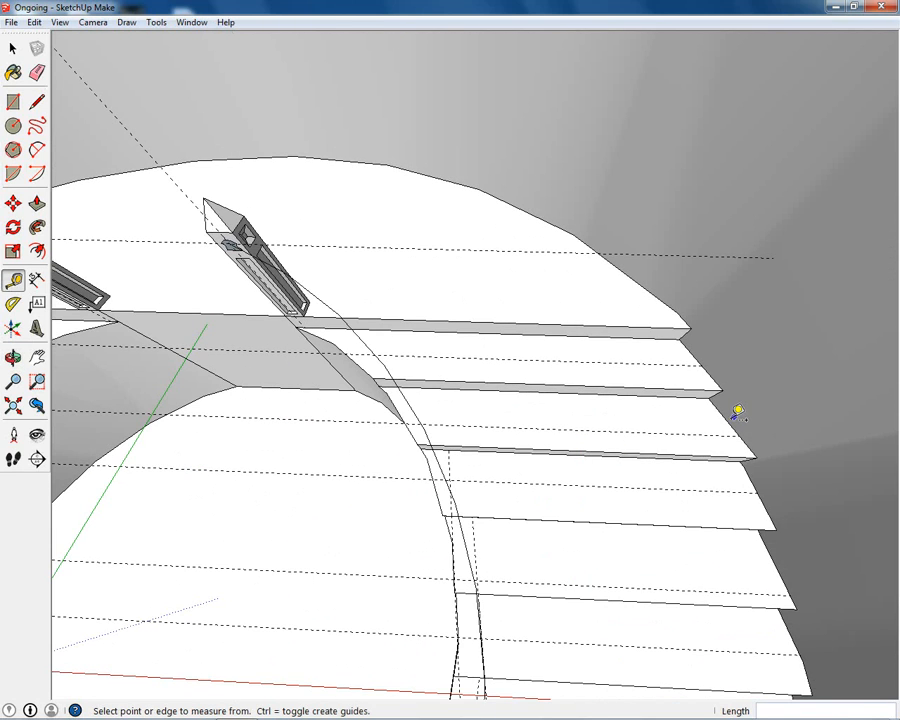
pyautogui.click(731, 426)
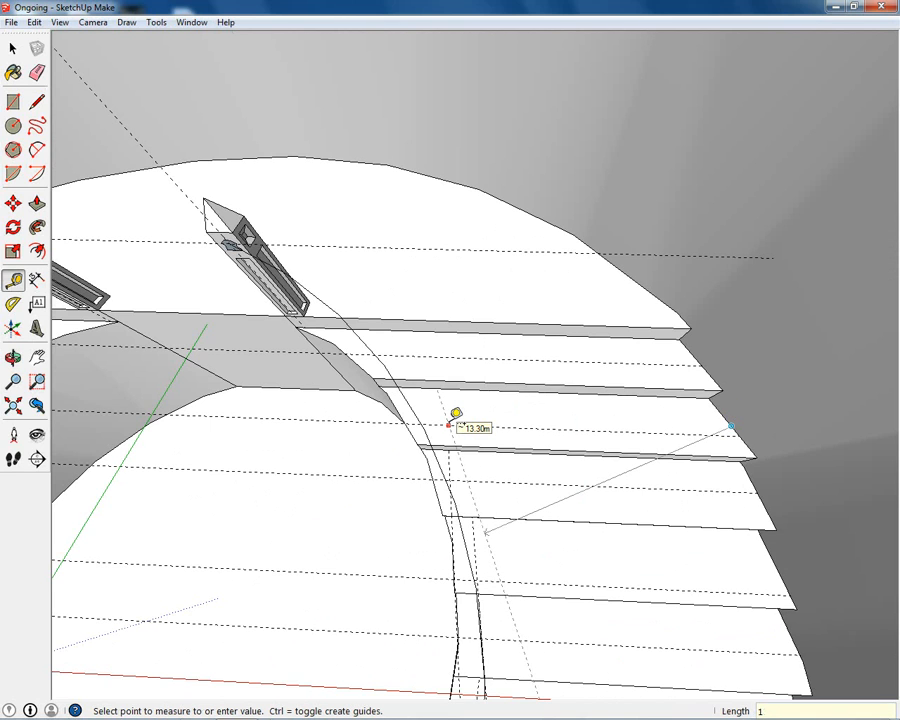
pyautogui.write('14.65')
pyautogui.press('Return')
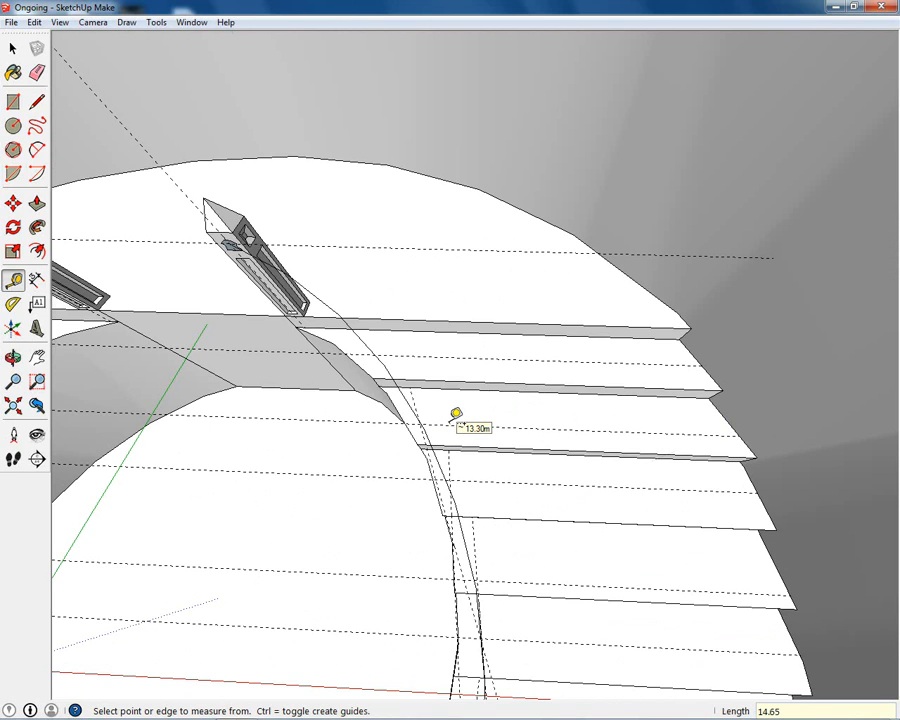
# Add a guide 16.89 m from the wall-side edge of the tread below the landing, through the foot of its vertical line.
pyautogui.moveTo(368, 426); pyautogui.dragTo(630, 530, button='middle')
pyautogui.moveTo(339, 448); pyautogui.dragTo(470, 470, button='middle')
pyautogui.keyDown('shift'); pyautogui.moveTo(287, 434); pyautogui.dragTo(322, 438, button='middle'); pyautogui.keyUp('shift')
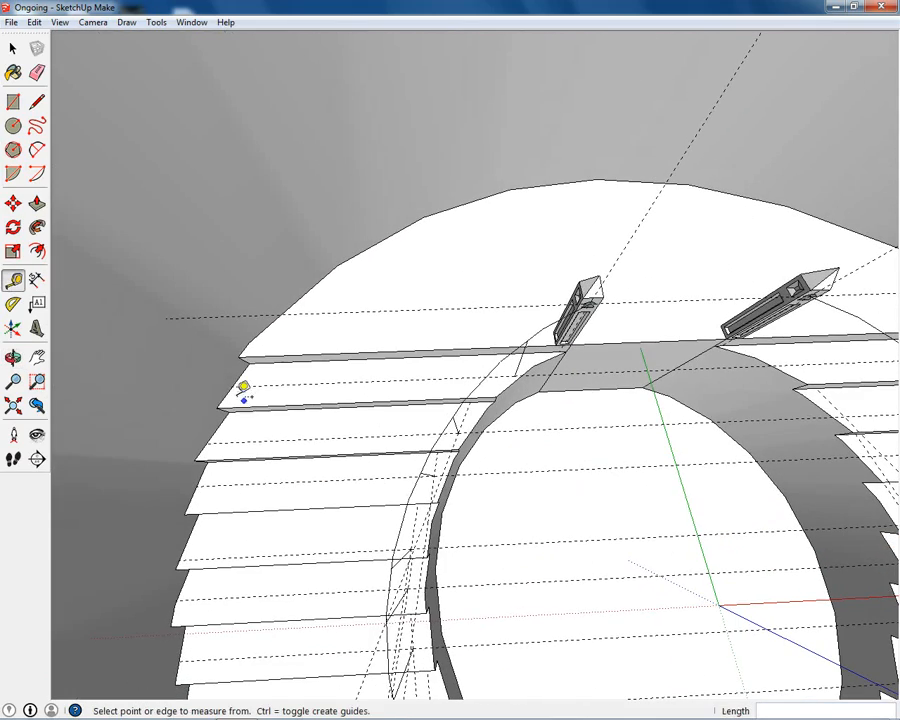
pyautogui.click(234, 384)
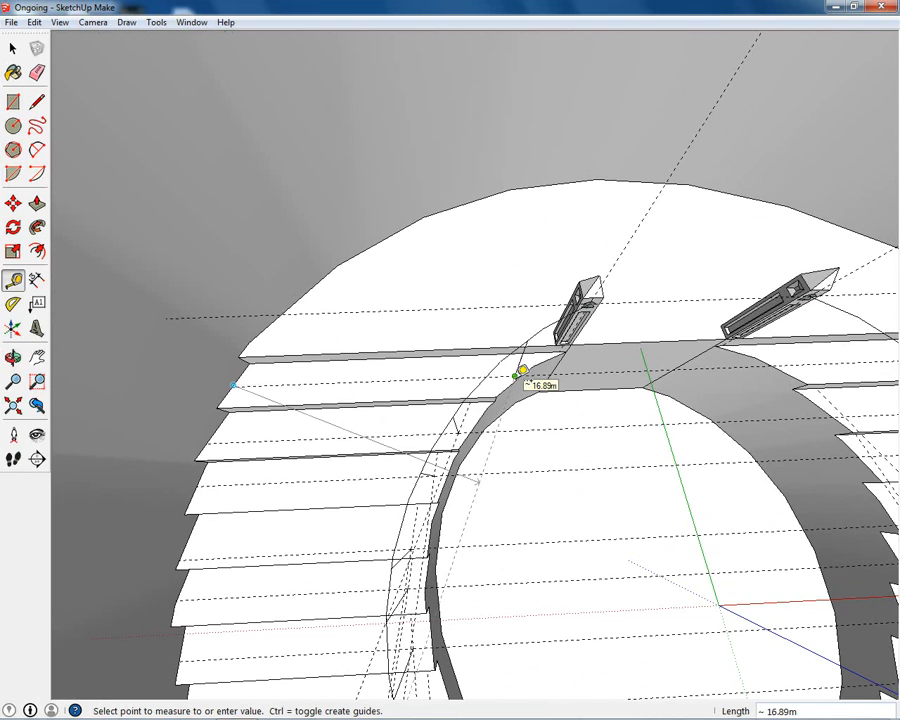
pyautogui.click(522, 372)
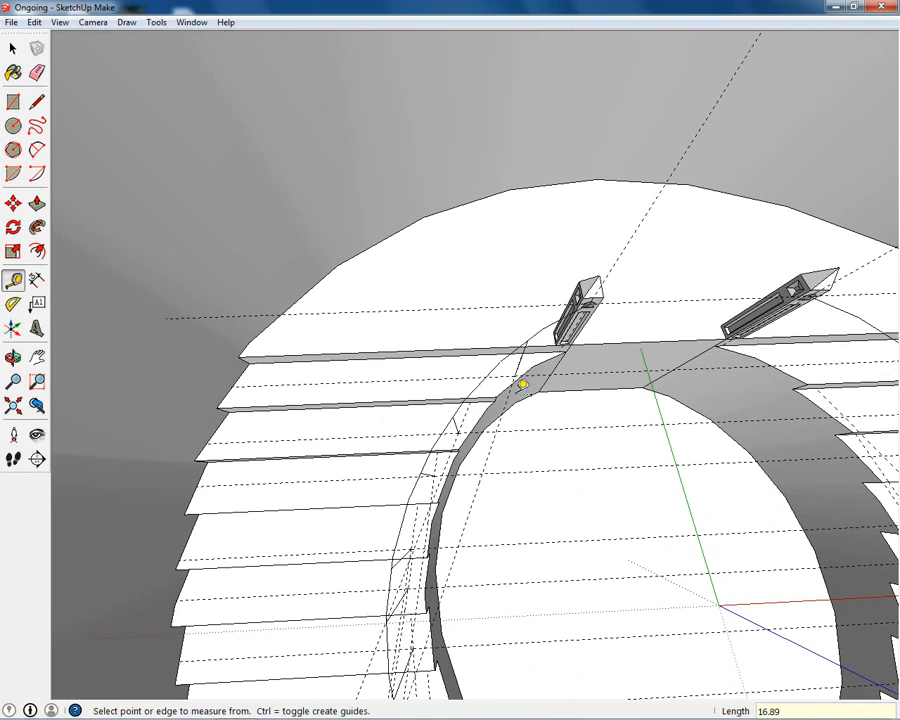
# Add a guide 16.89 m from the wall-side edge of the matching tread below the landing on the opposite staircase.
pyautogui.scroll(-2, 545, 420)
pyautogui.scroll(6, 565, 457)
pyautogui.moveTo(745, 420); pyautogui.dragTo(388, 491, button='middle')
pyautogui.keyDown('shift'); pyautogui.moveTo(762, 438); pyautogui.dragTo(518, 451, button='middle'); pyautogui.keyUp('shift')
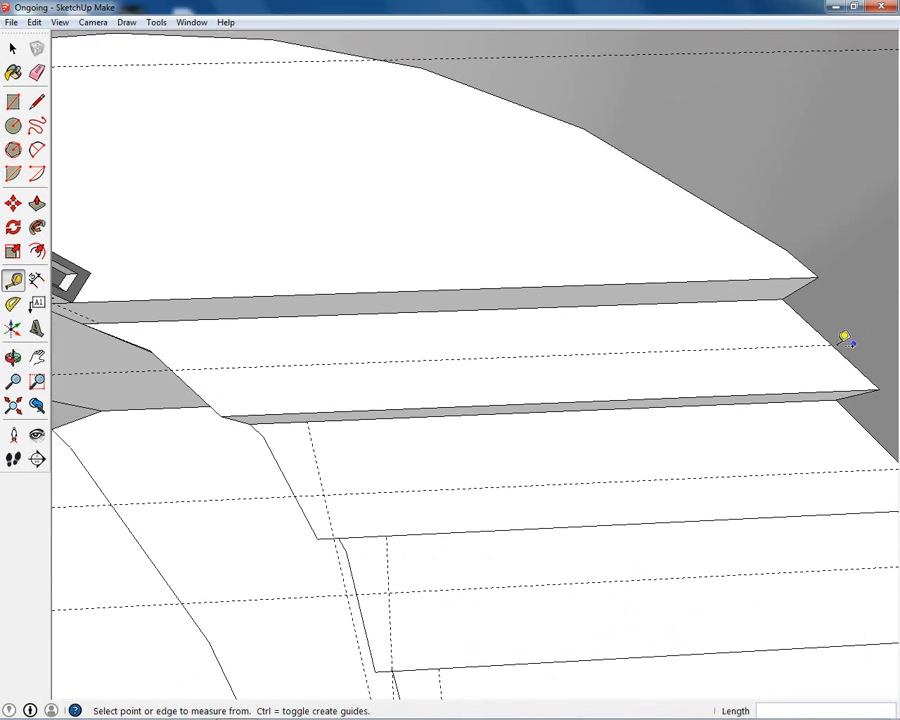
pyautogui.click(827, 343)
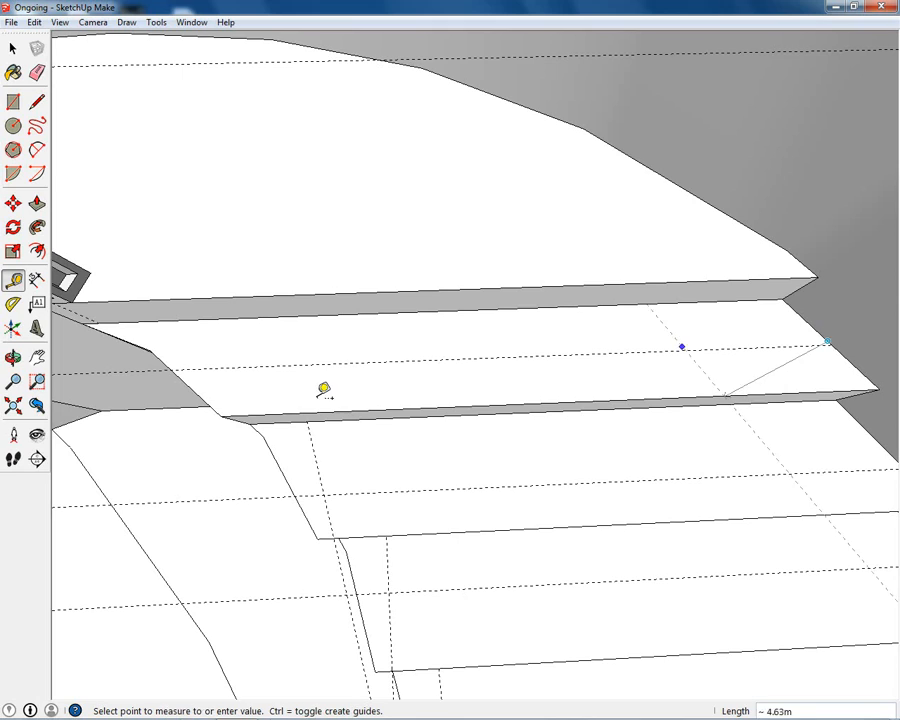
pyautogui.click(250, 365)
# Draw a vertical line from the guide intersection on the opposite staircase's tread below the landing up to the railing arc.
pyautogui.press('l')
pyautogui.moveTo(392, 472)
pyautogui.mouseDown(button='middle')
pyautogui.moveTo(266, 332)
pyautogui.moveTo(262, 205)
pyautogui.mouseUp(button='middle')
pyautogui.click(318, 301)
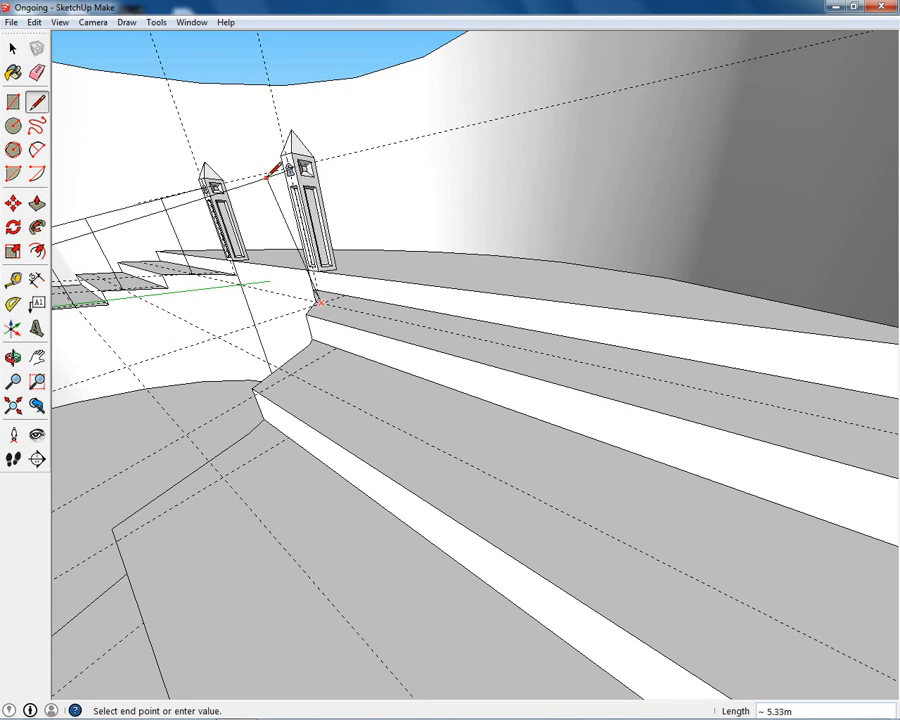
pyautogui.moveTo(260, 176); pyautogui.dragTo(125, 190, button='middle')
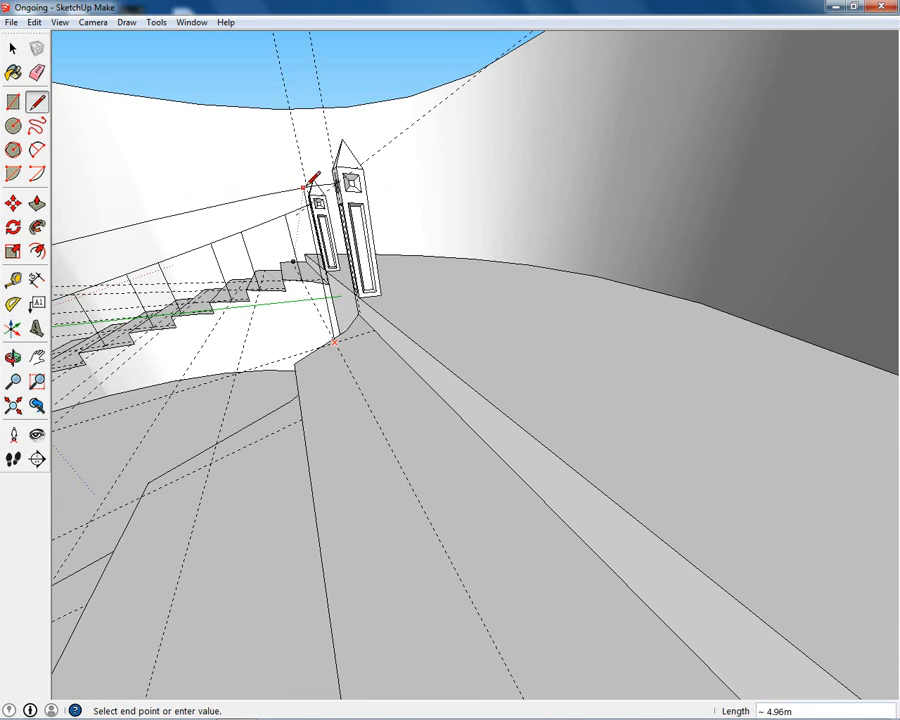
pyautogui.scroll(2, 312, 182)
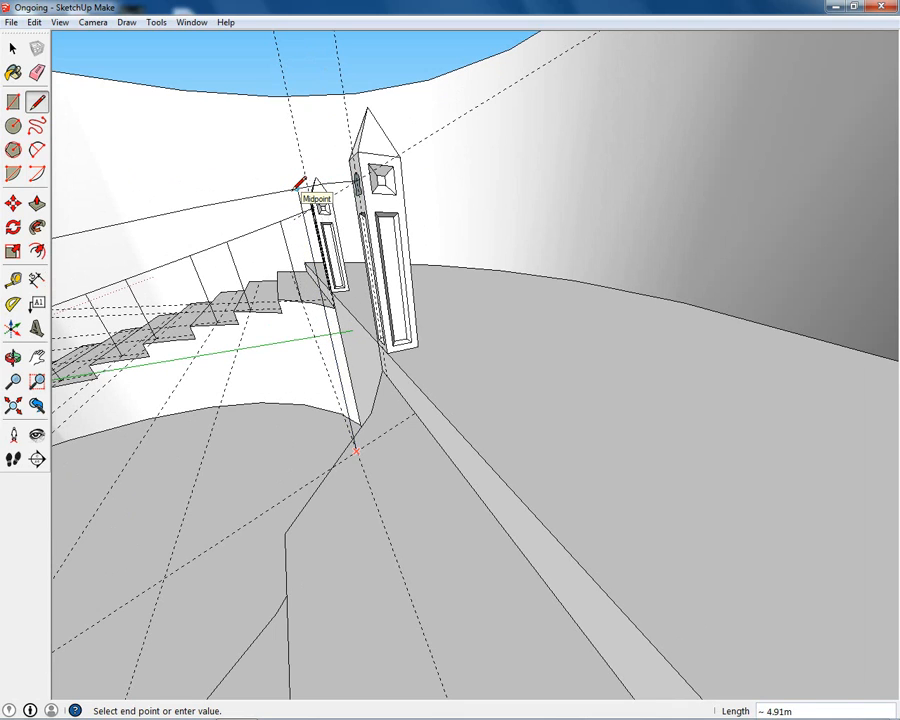
pyautogui.moveTo(278, 250); pyautogui.dragTo(268, 300, button='middle')
pyautogui.press('Escape')
# Draw a vertical line from the guide intersection on the opposite staircase's seventh tread up to the railing arc.
pyautogui.moveTo(370, 316); pyautogui.dragTo(520, 466, button='middle')
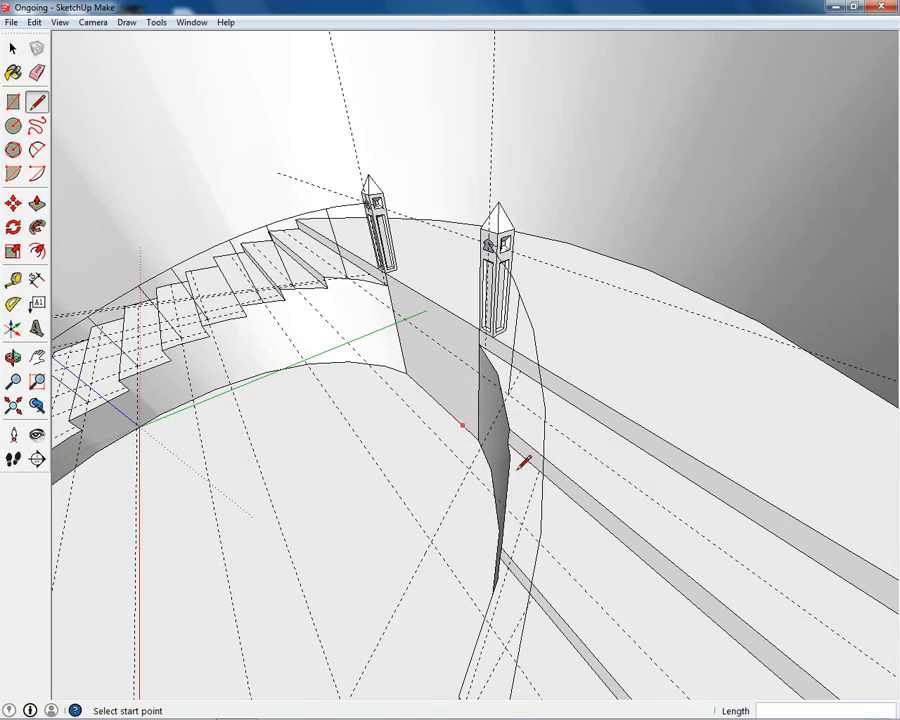
pyautogui.moveTo(549, 531); pyautogui.dragTo(381, 294, button='middle')
pyautogui.click(456, 468)
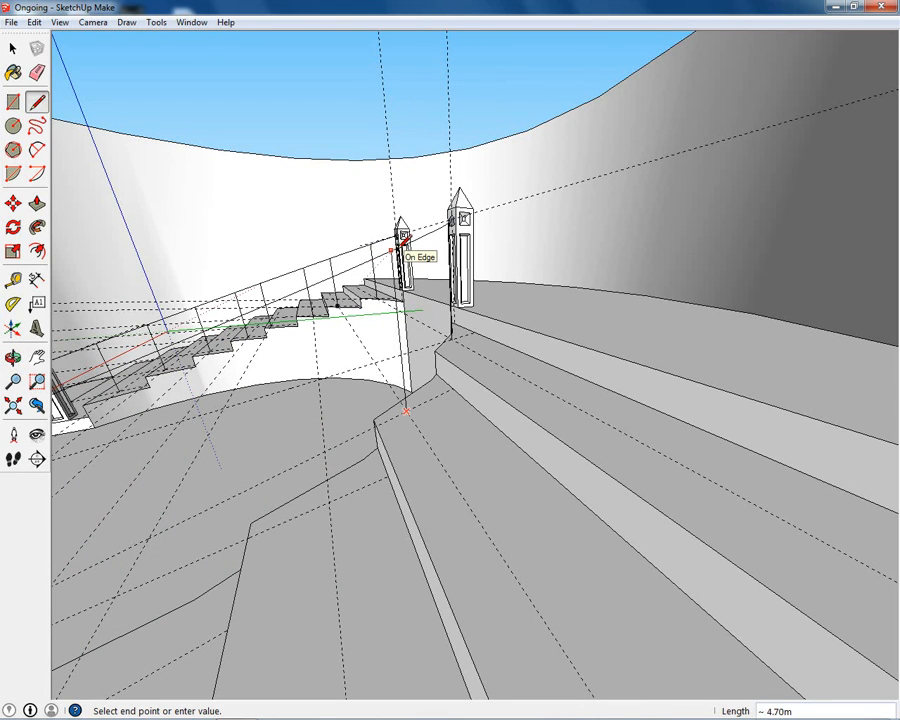
pyautogui.moveTo(403, 240); pyautogui.dragTo(378, 321, button='middle')
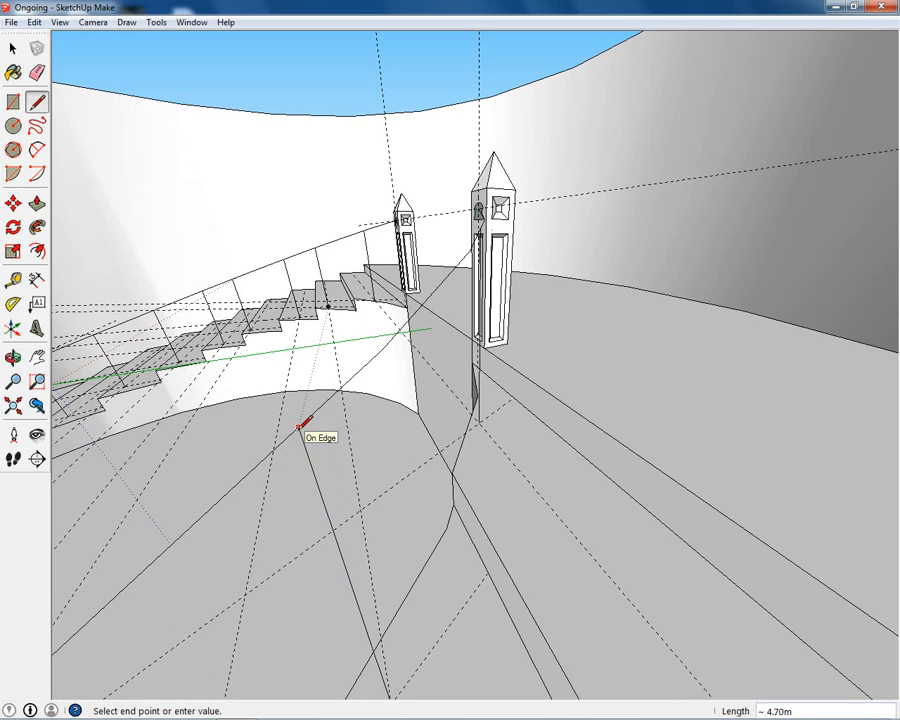
pyautogui.moveTo(300, 428); pyautogui.dragTo(330, 400, button='middle')
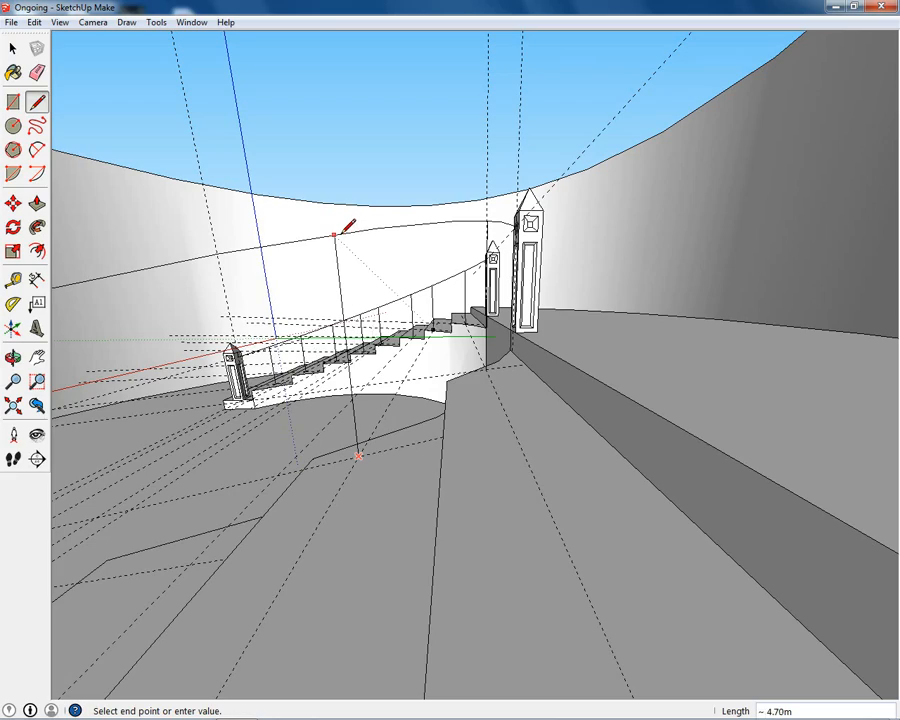
pyautogui.moveTo(336, 233); pyautogui.dragTo(434, 508, button='middle')
pyautogui.click(390, 537)
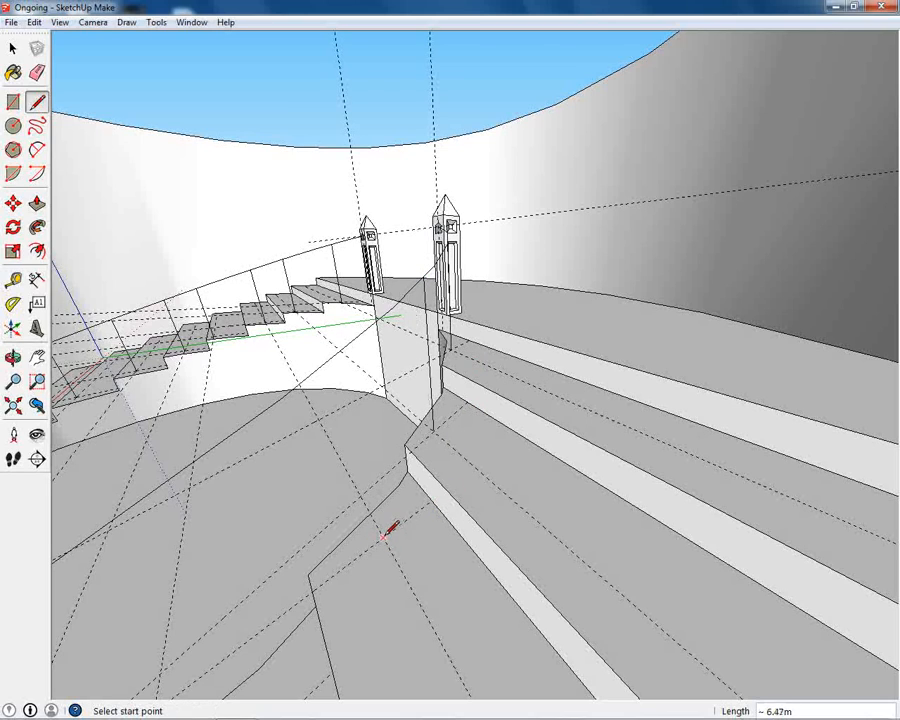
pyautogui.click(383, 537)
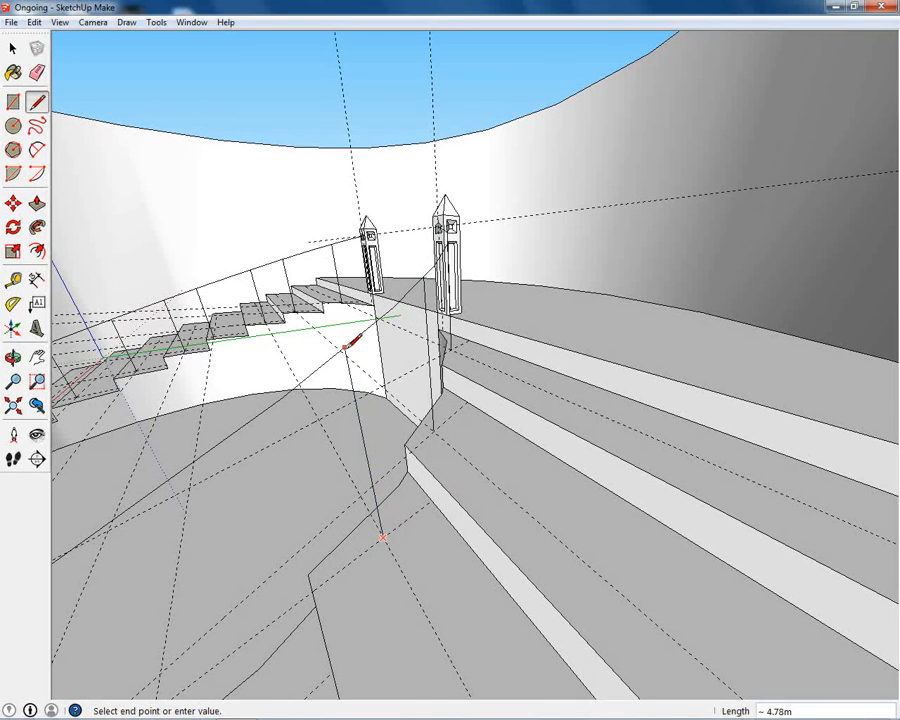
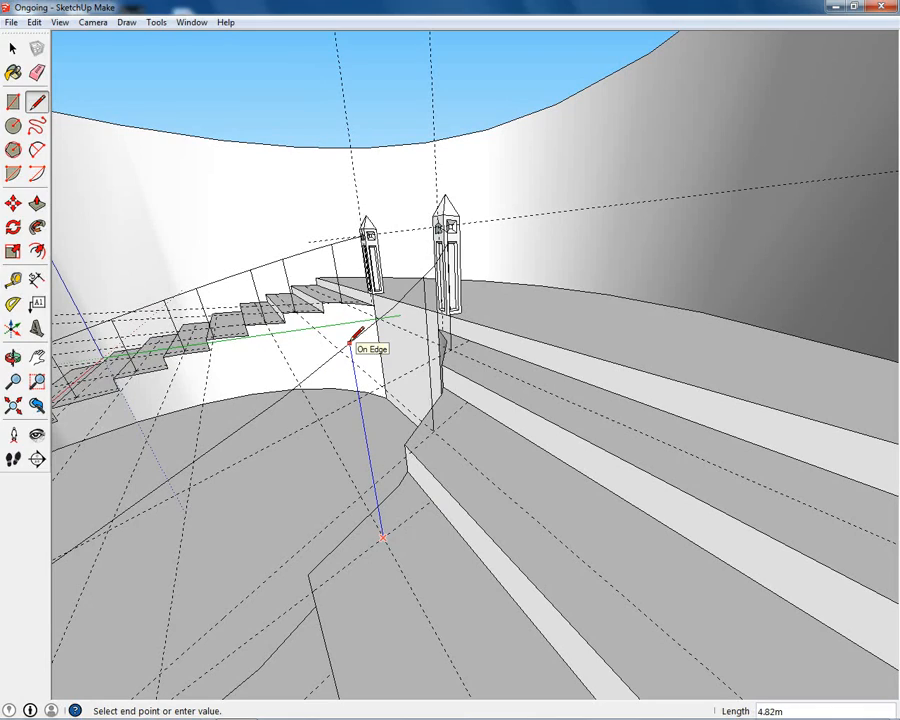
pyautogui.moveTo(356, 333)
pyautogui.mouseDown(button='middle')
pyautogui.moveTo(316, 386)
pyautogui.moveTo(284, 374)
pyautogui.moveTo(401, 404)
pyautogui.moveTo(416, 451)
pyautogui.moveTo(458, 418)
pyautogui.moveTo(475, 500)
pyautogui.mouseUp(button='middle')
pyautogui.press('Escape')
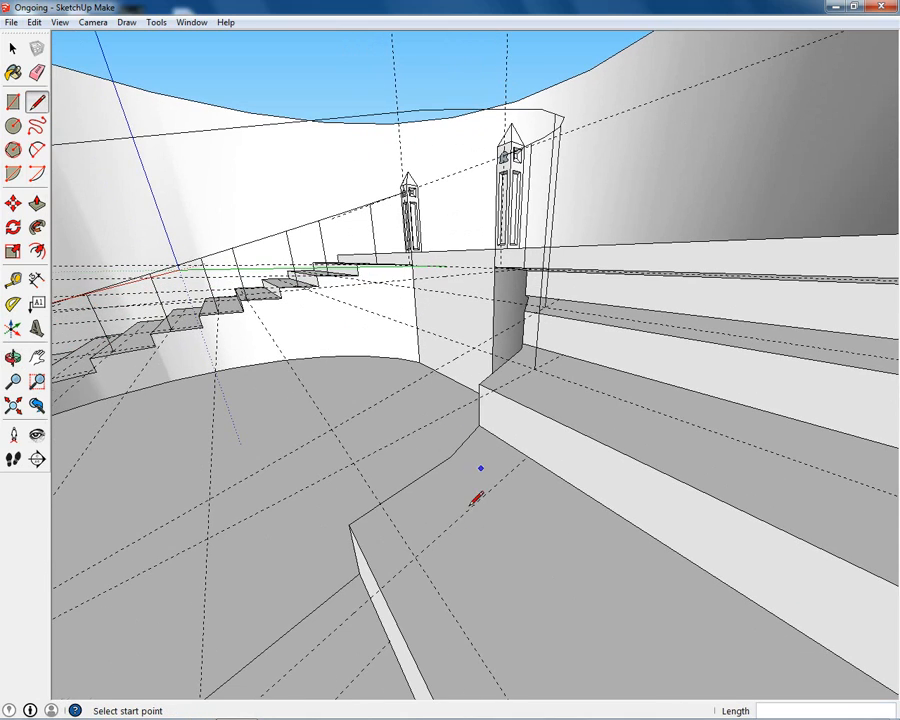
pyautogui.click(415, 555)
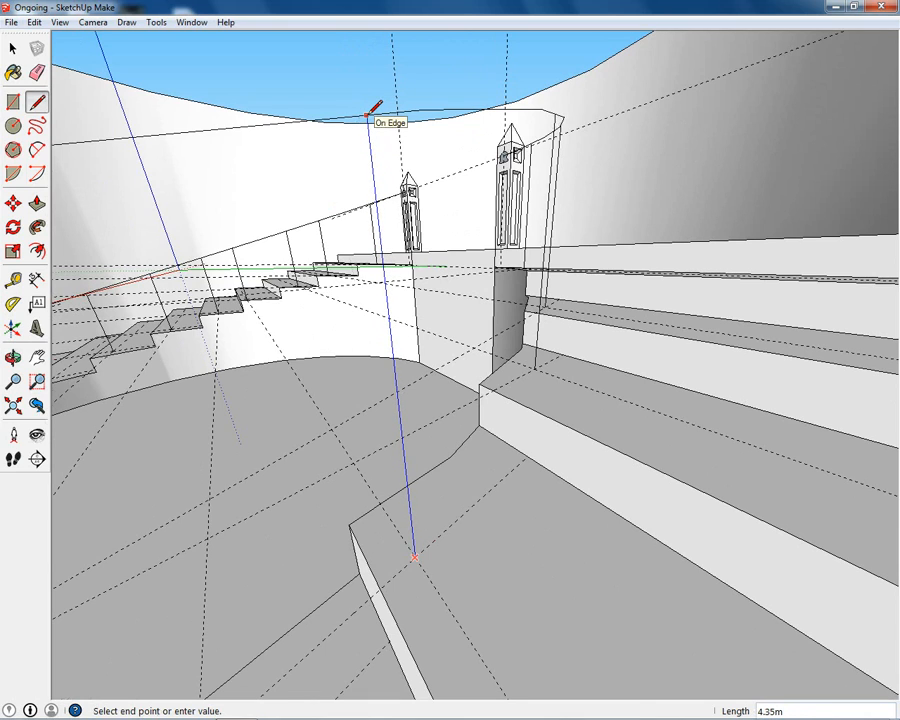
pyautogui.click(410, 560)
pyautogui.moveTo(410, 560)
pyautogui.mouseDown(button='middle')
pyautogui.moveTo(446, 476)
pyautogui.moveTo(444, 621)
pyautogui.moveTo(486, 539)
pyautogui.moveTo(546, 486)
pyautogui.moveTo(465, 474)
pyautogui.moveTo(397, 521)
pyautogui.mouseUp(button='middle')
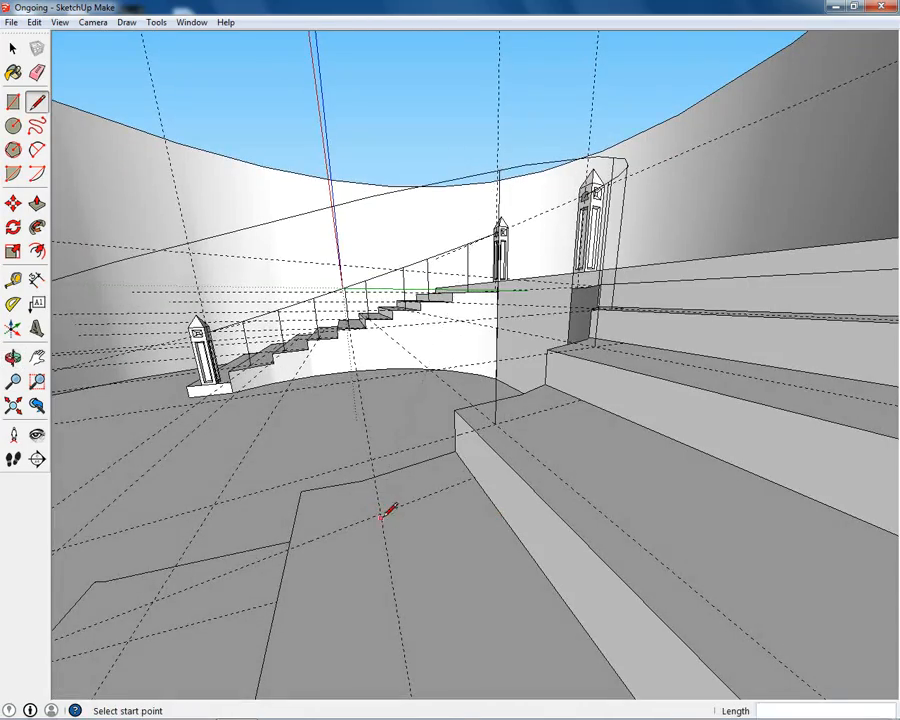
pyautogui.click(380, 514)
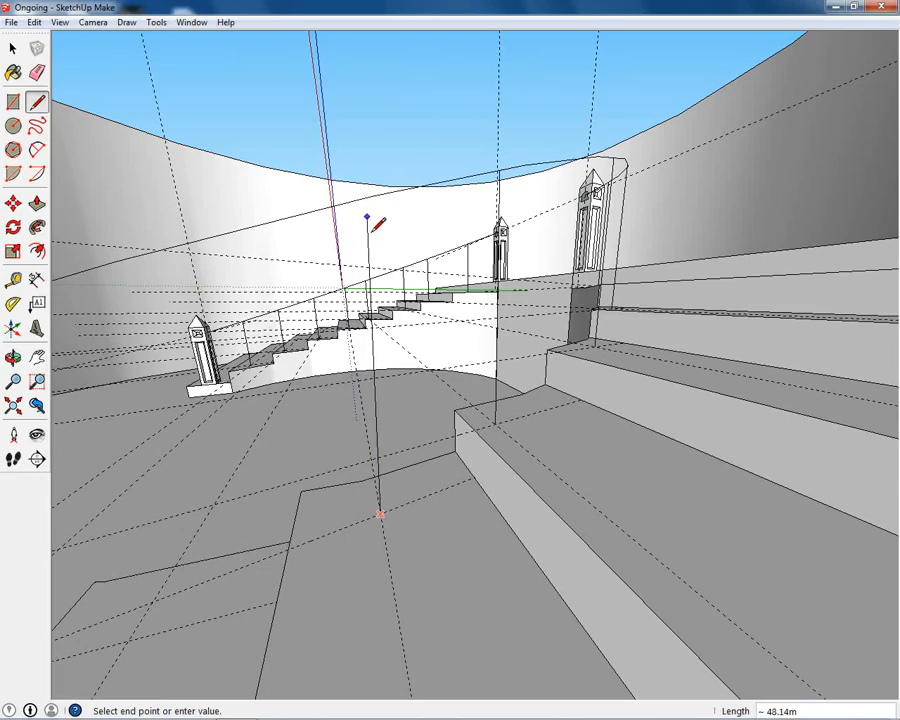
pyautogui.moveTo(372, 274)
pyautogui.mouseDown(button='middle')
pyautogui.moveTo(454, 317)
pyautogui.moveTo(367, 298)
pyautogui.mouseUp(button='middle')
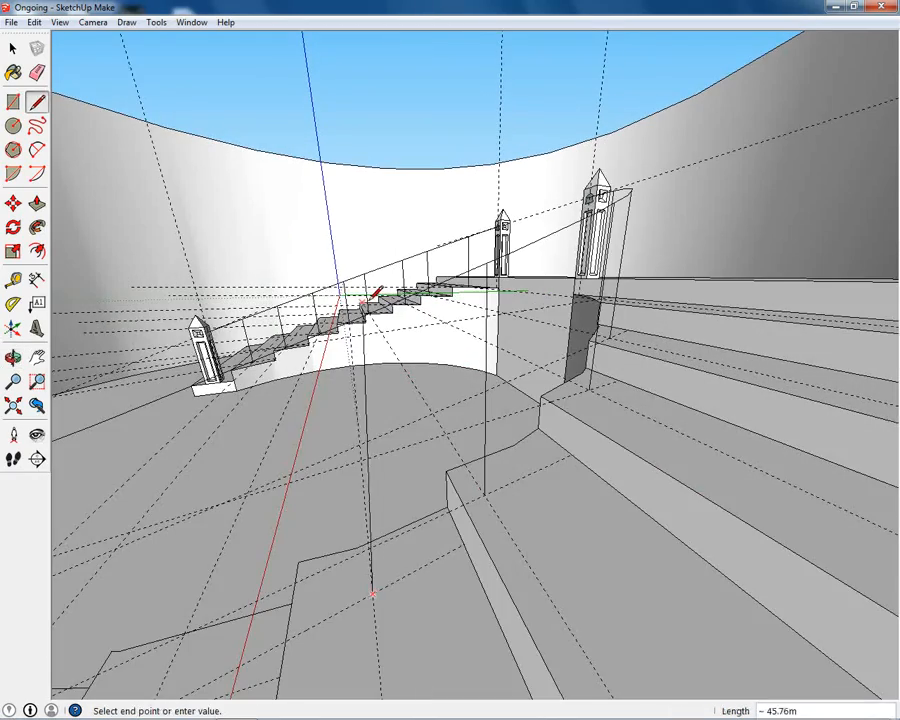
pyautogui.press('Escape')
# Draw a 0.15 m radius circle at the guide intersection on the opposite staircase's tread just below those with vertical lines.
pyautogui.moveTo(411, 572); pyautogui.dragTo(480, 492, button='middle')
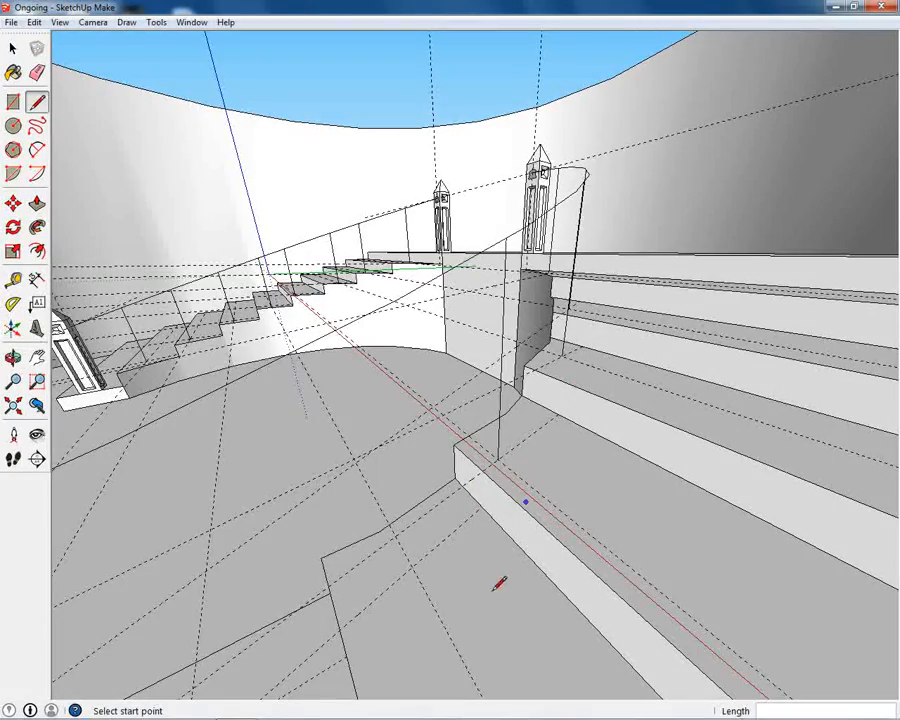
pyautogui.moveTo(500, 583); pyautogui.dragTo(486, 448, button='middle')
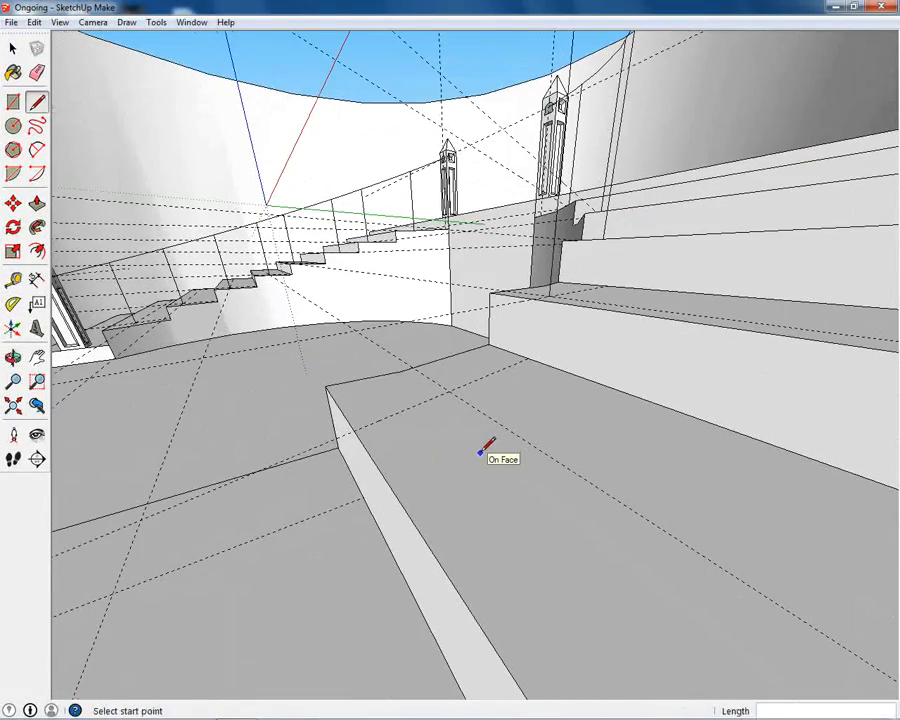
pyautogui.press('c')
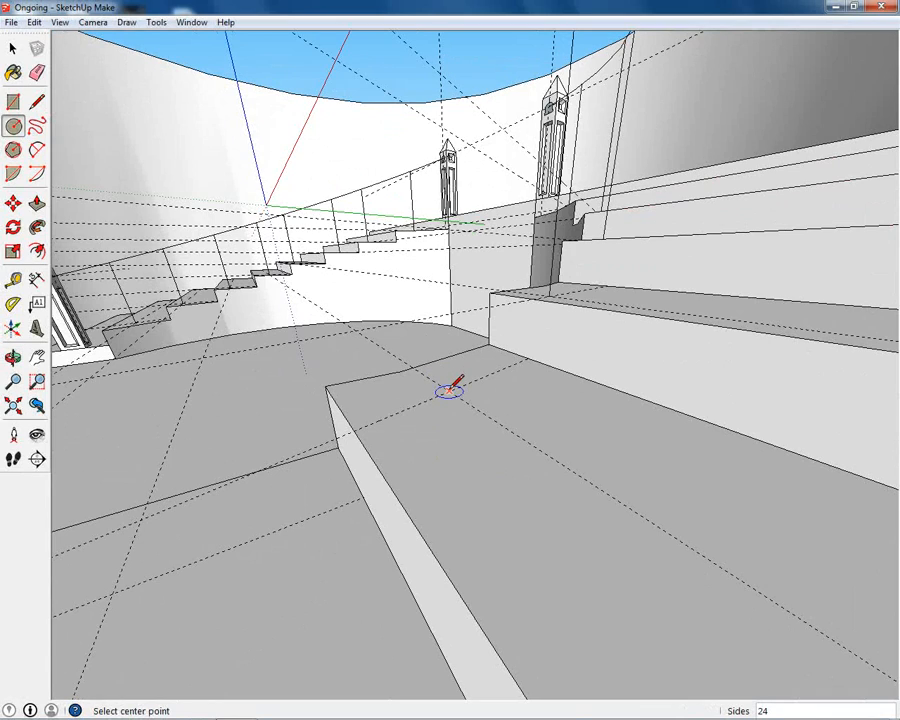
pyautogui.click(449, 391)
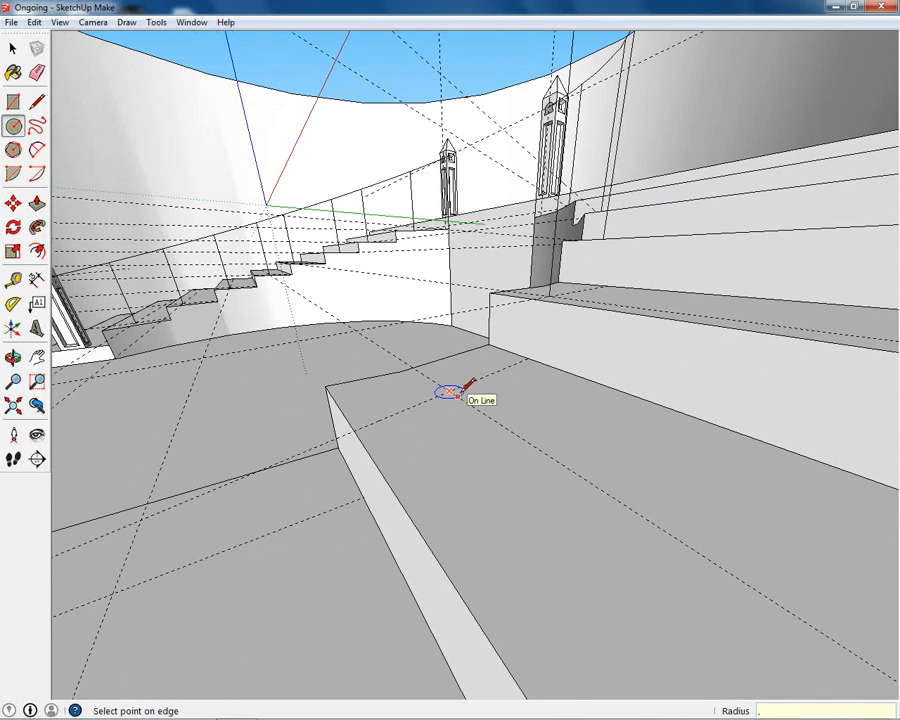
pyautogui.write('.15')
pyautogui.press('Return')
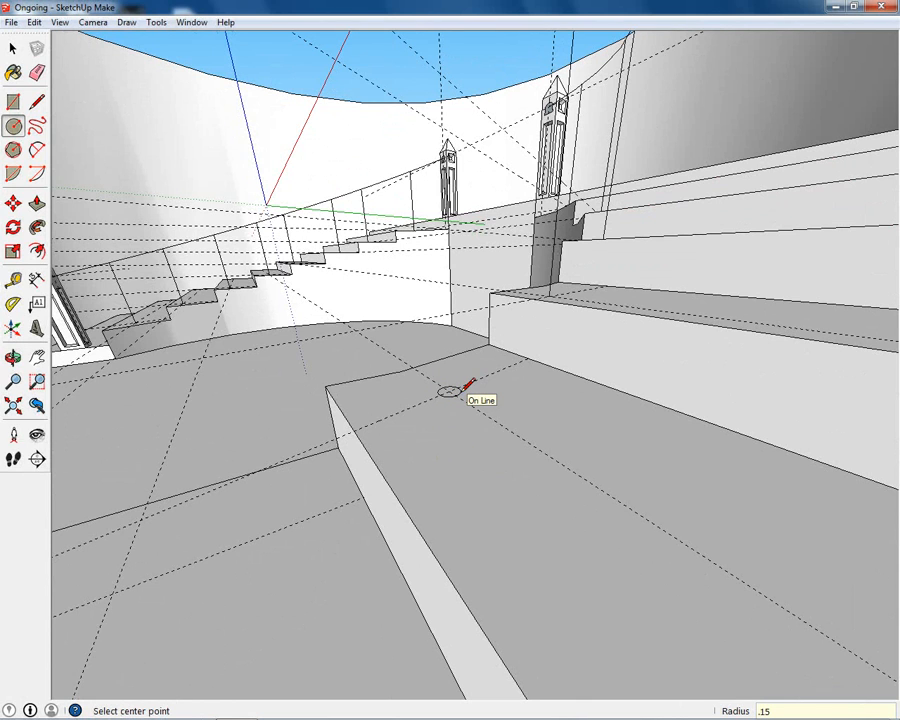
# Draw 0.15 m radius circles at the feet of the vertical lines on the next three treads up the opposite staircase.
pyautogui.moveTo(452, 392); pyautogui.dragTo(558, 376, button='middle')
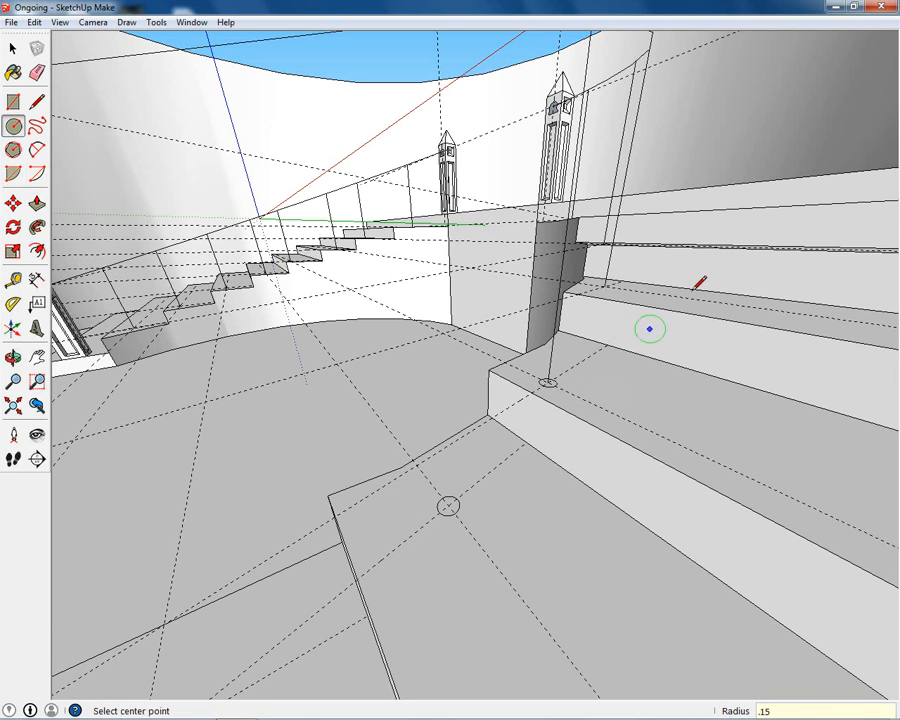
pyautogui.moveTo(699, 281); pyautogui.dragTo(565, 390, button='middle')
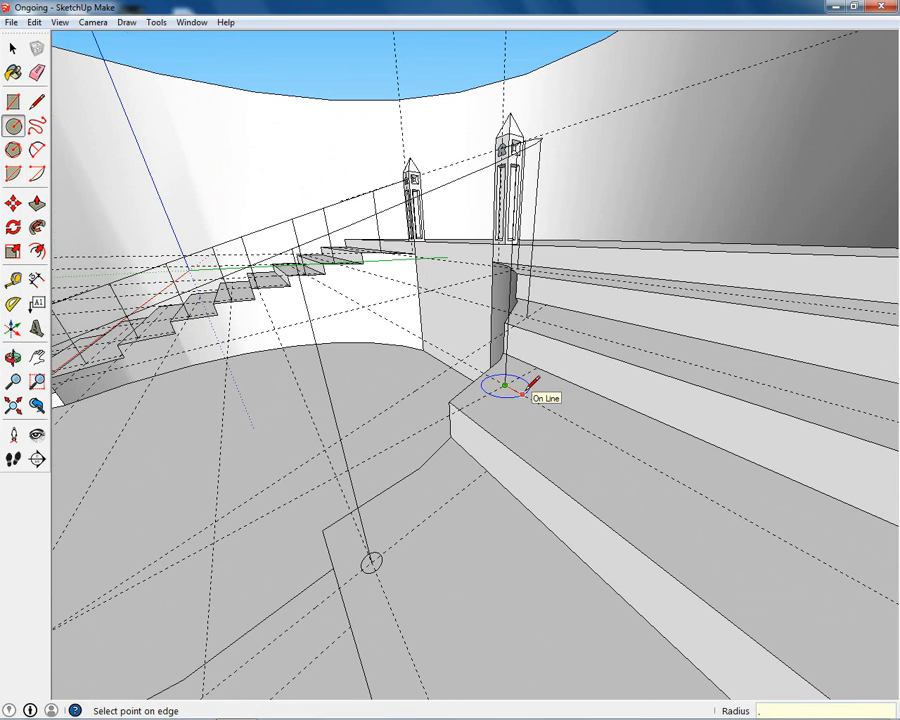
pyautogui.press('Return')
pyautogui.scroll(4, 571, 317)
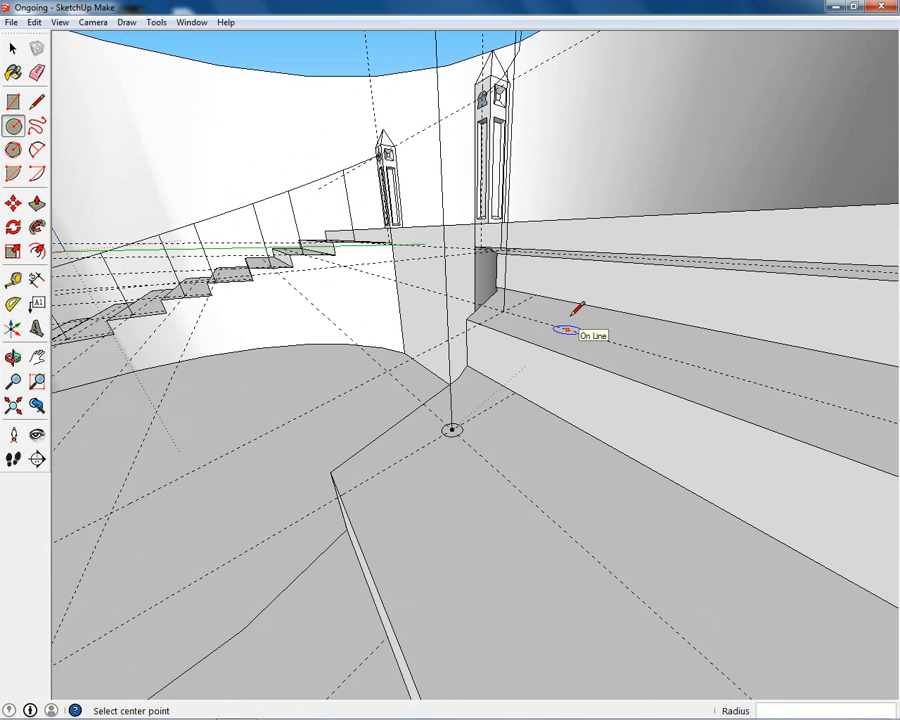
pyautogui.moveTo(542, 312); pyautogui.dragTo(463, 420, button='middle')
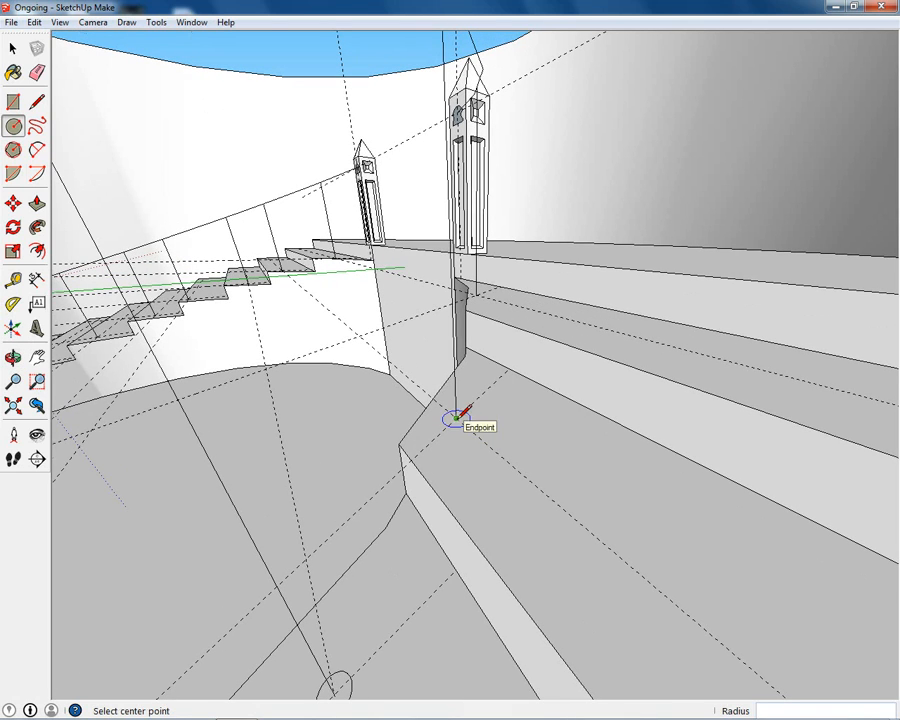
pyautogui.click(456, 417)
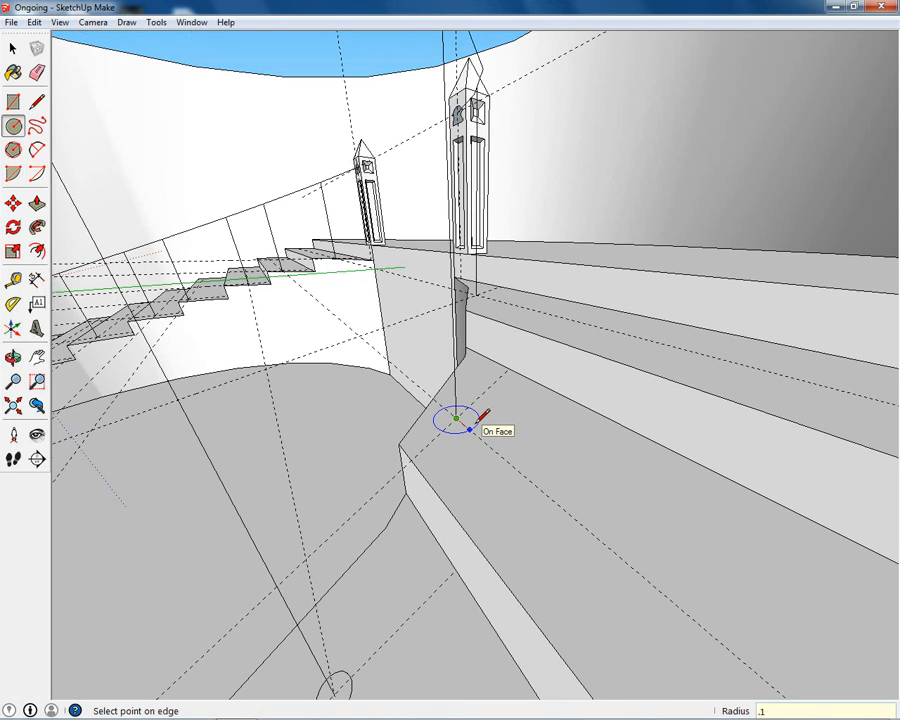
pyautogui.moveTo(500, 275); pyautogui.dragTo(478, 337, button='middle')
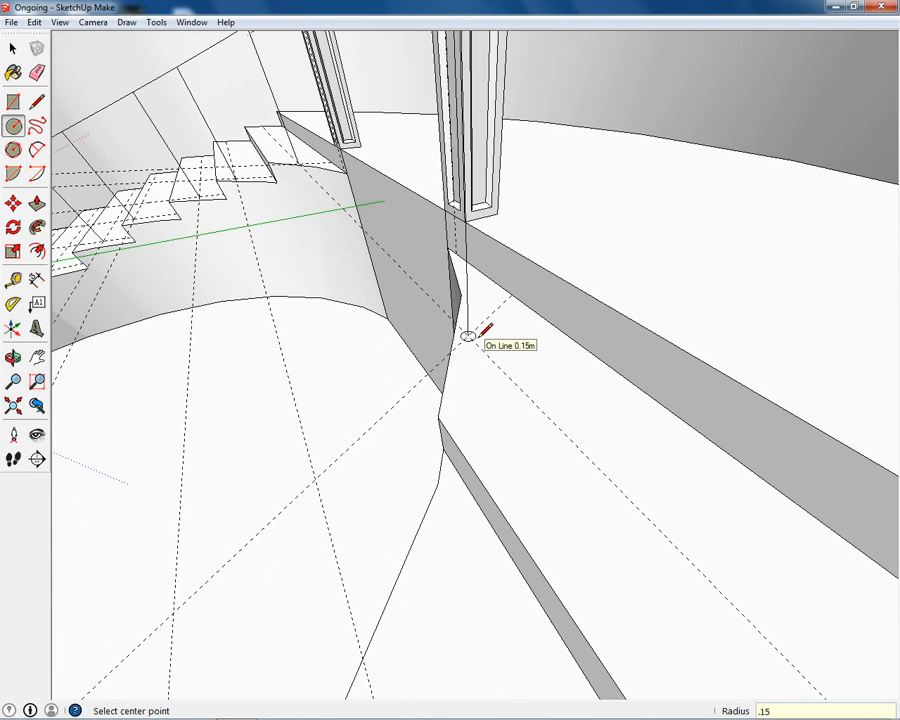
# Draw a 0.15 m radius circle at the guide intersection on the next tread below the lowest circle on the opposite staircase.
pyautogui.moveTo(470, 407); pyautogui.dragTo(400, 424, button='middle')
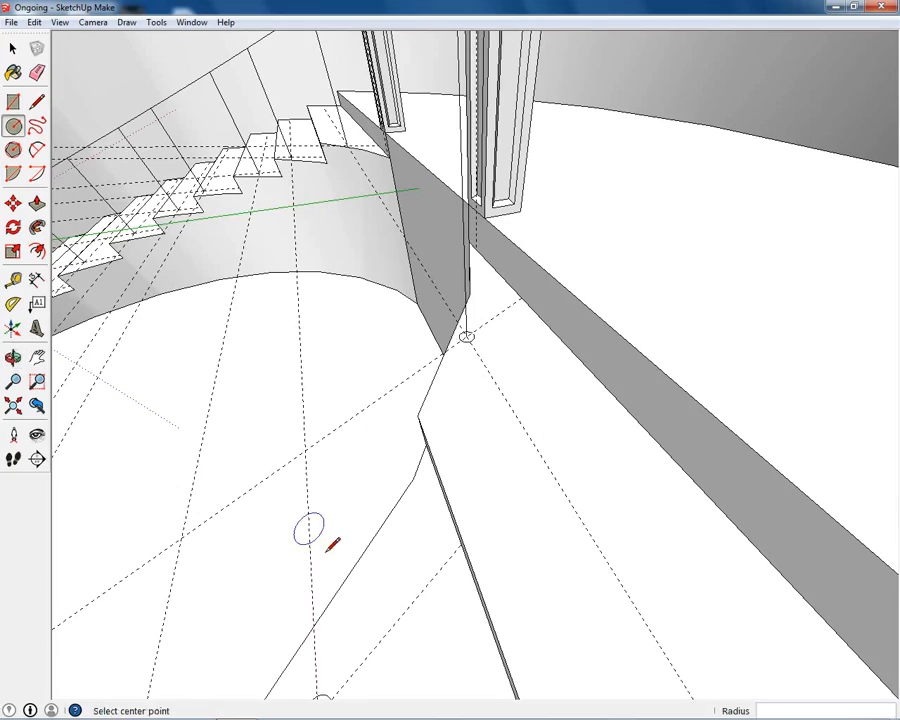
pyautogui.moveTo(346, 541); pyautogui.dragTo(478, 371, button='middle')
pyautogui.keyDown('shift'); pyautogui.moveTo(345, 565); pyautogui.dragTo(418, 478, button='middle'); pyautogui.keyUp('shift')
pyautogui.scroll(-6, 418, 478)
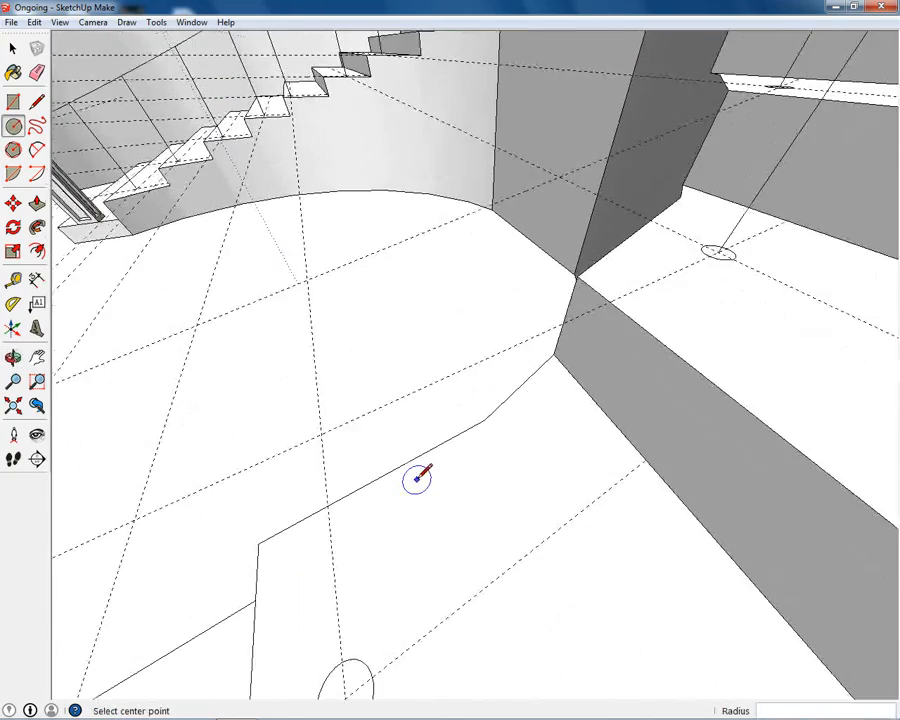
pyautogui.keyDown('shift'); pyautogui.moveTo(338, 650); pyautogui.dragTo(530, 417, button='middle'); pyautogui.keyUp('shift')
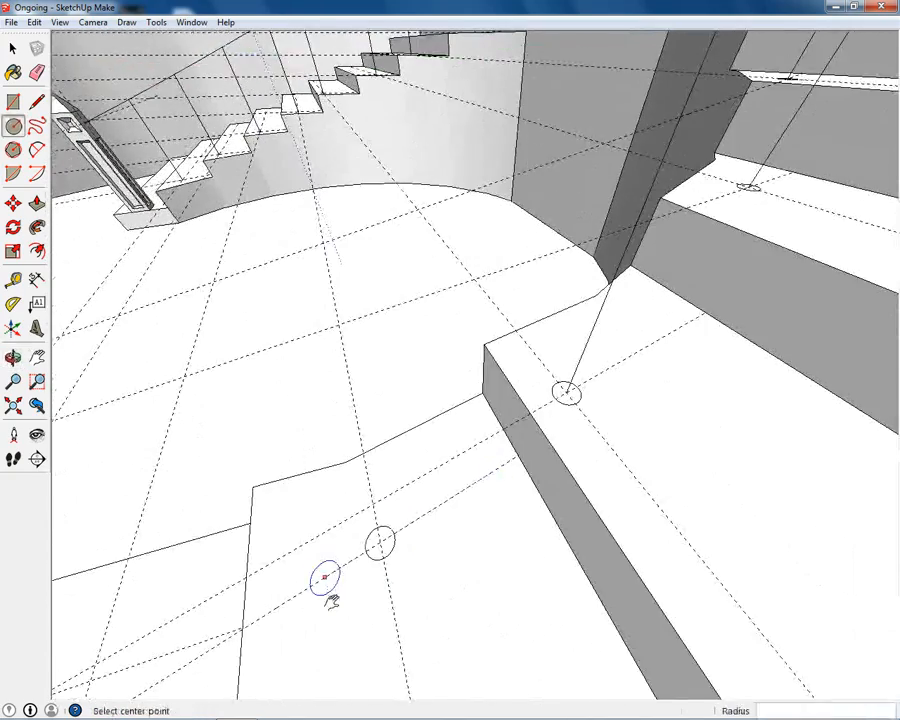
pyautogui.keyDown('shift'); pyautogui.moveTo(330, 598); pyautogui.dragTo(474, 489, button='middle'); pyautogui.keyUp('shift')
pyautogui.keyDown('shift'); pyautogui.moveTo(393, 553); pyautogui.dragTo(480, 430, button='middle'); pyautogui.keyUp('shift')
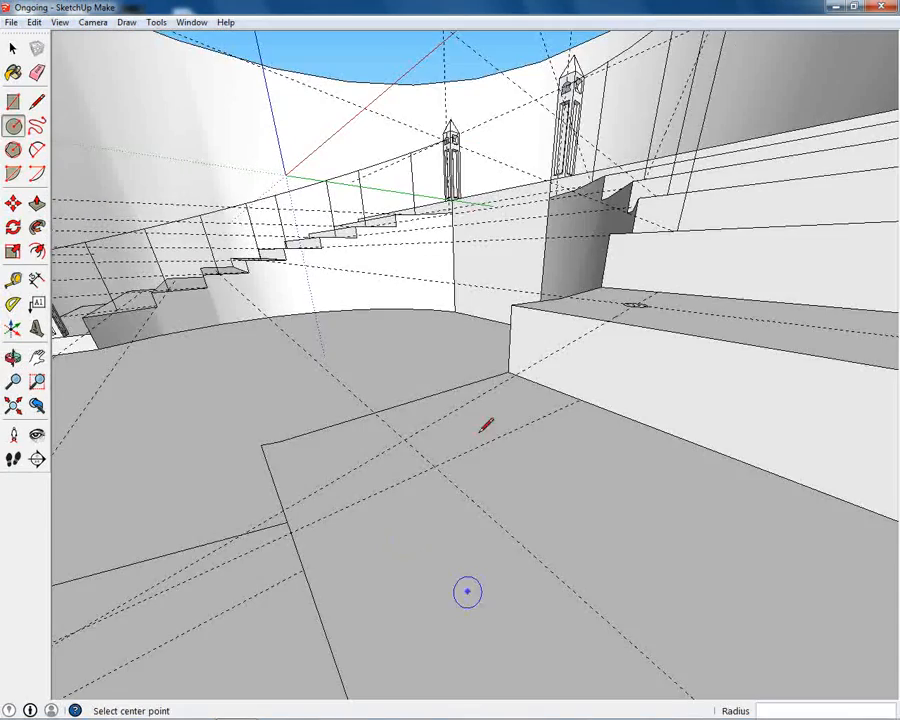
pyautogui.moveTo(444, 498); pyautogui.dragTo(513, 402, button='middle')
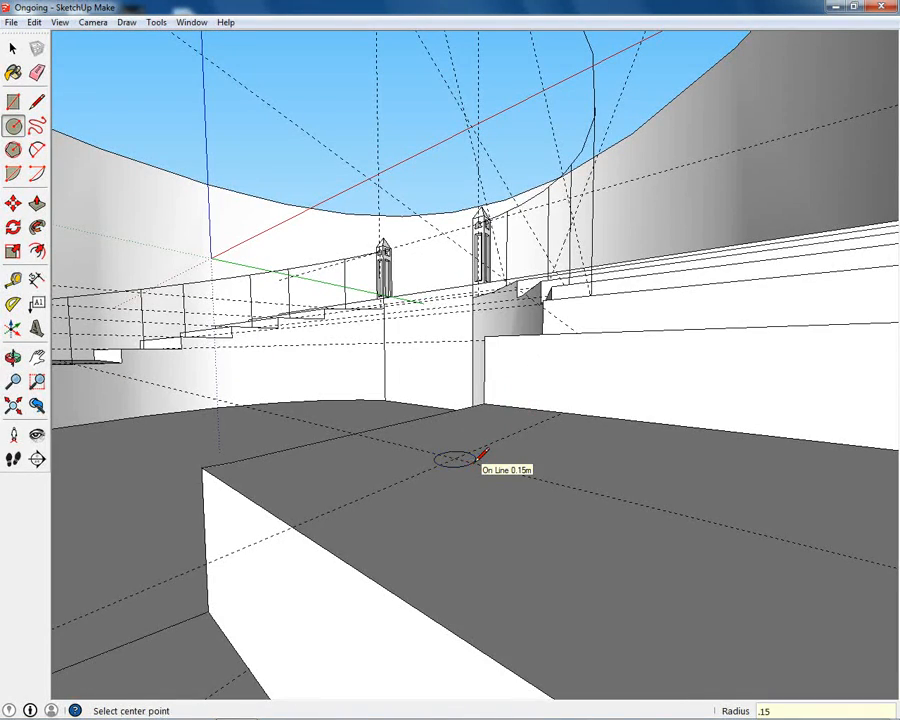
# Draw 0.15 m radius circles at the next lower tread's guide intersection and at the foot of the vertical line near the bottom post.
pyautogui.moveTo(481, 455); pyautogui.dragTo(468, 468, button='middle')
pyautogui.moveTo(412, 573); pyautogui.dragTo(373, 511, button='middle')
pyautogui.click(251, 505)
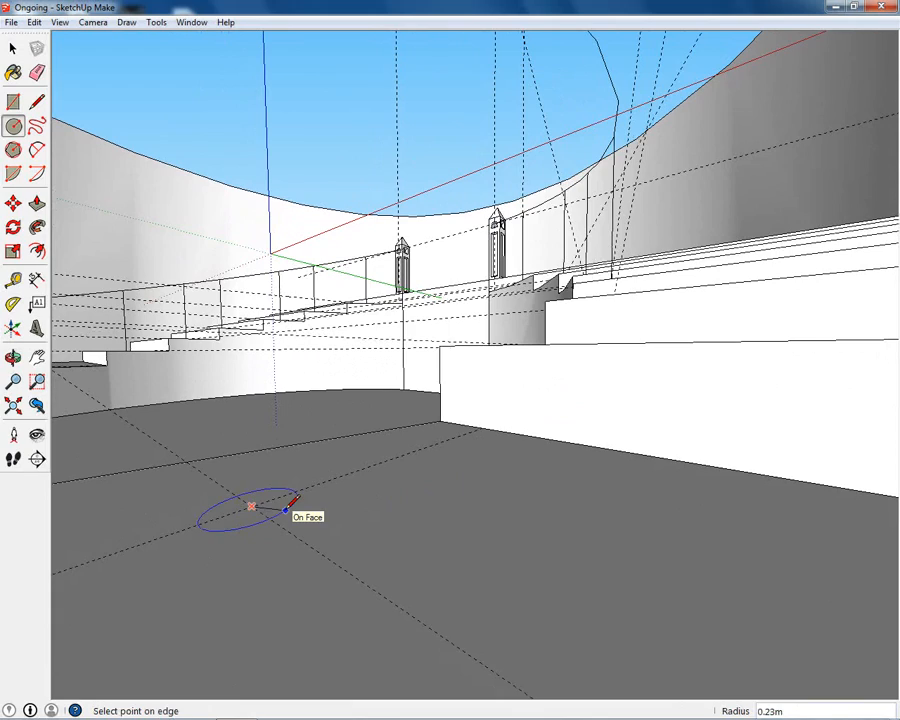
pyautogui.click(287, 509)
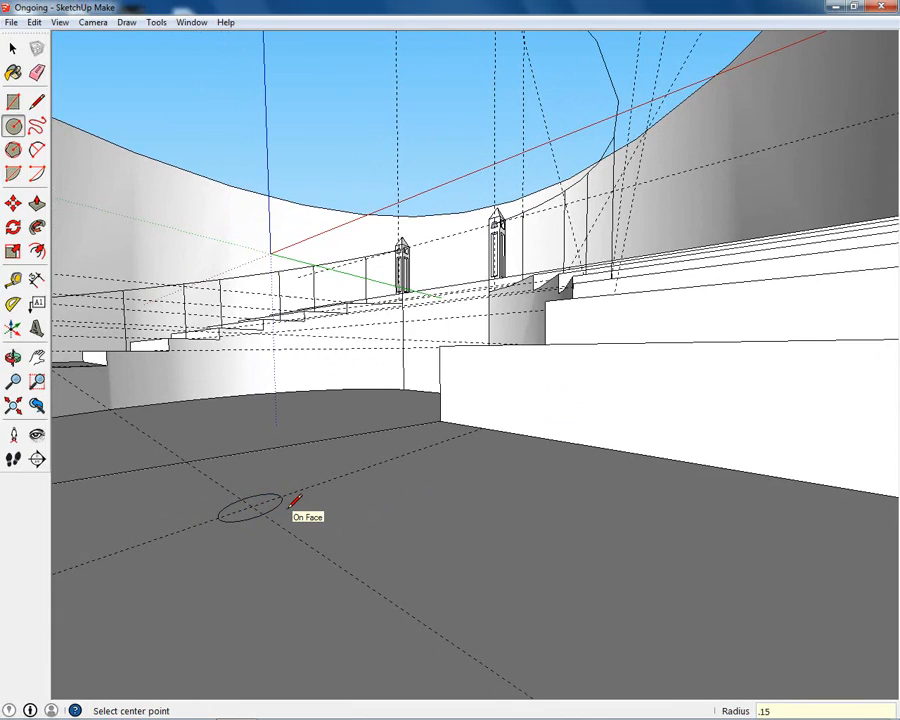
pyautogui.moveTo(296, 500); pyautogui.dragTo(430, 468, button='middle')
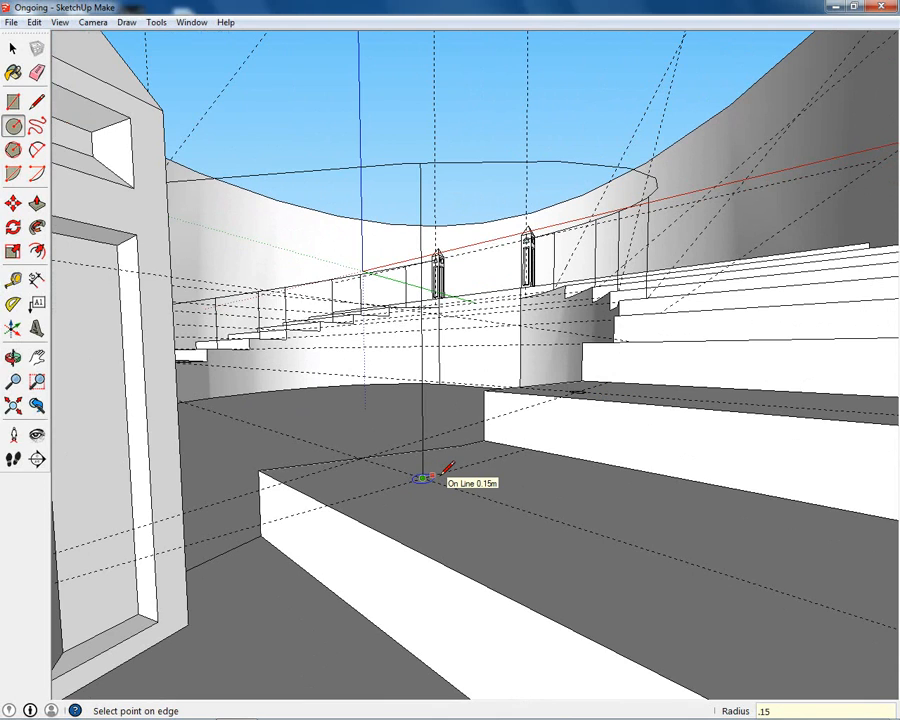
# Delete the vertical lines between the treads and the railing arcs on both staircases.
pyautogui.click(12, 48)
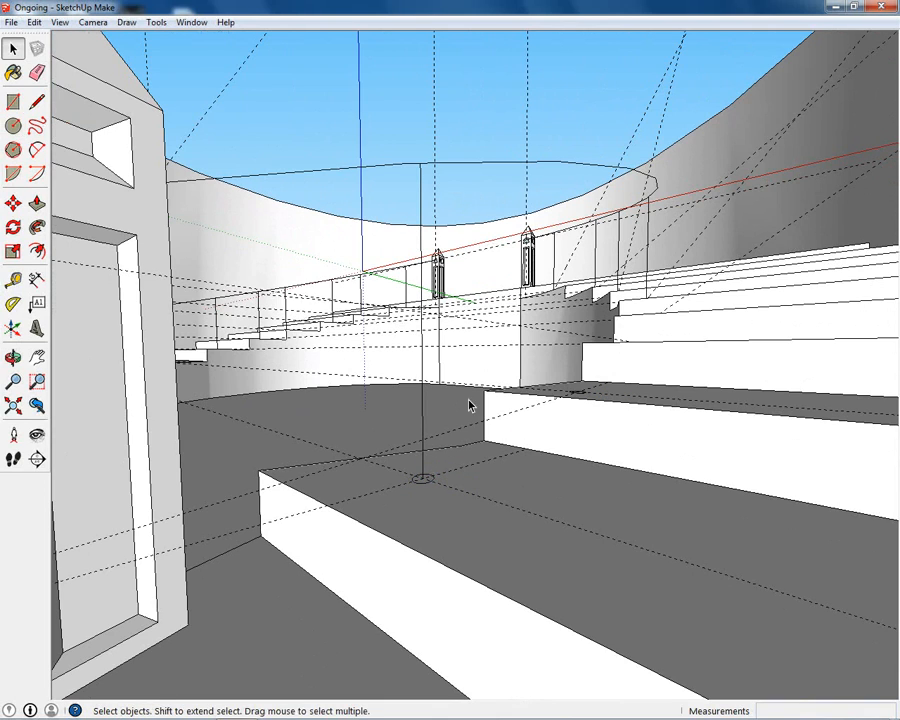
pyautogui.moveTo(469, 403); pyautogui.dragTo(472, 570, button='middle')
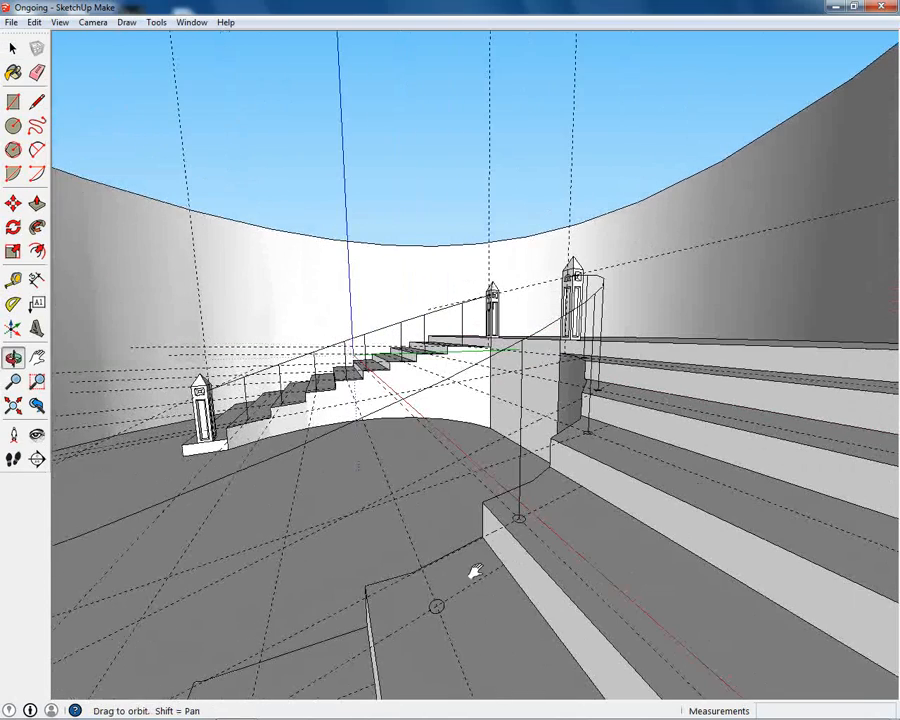
pyautogui.click(520, 477)
pyautogui.press('Delete')
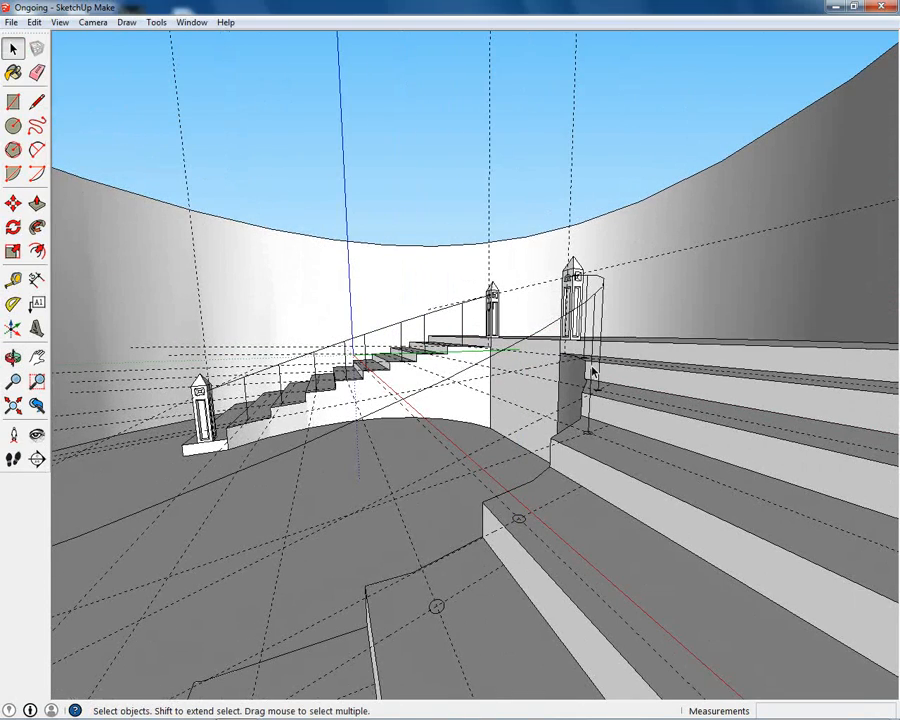
pyautogui.press('Delete')
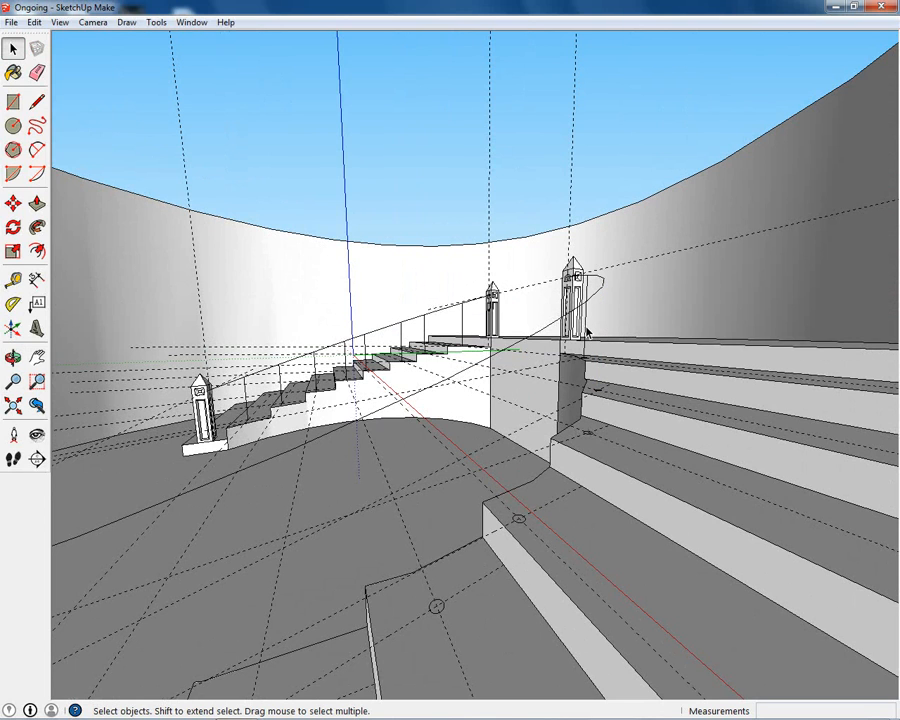
pyautogui.moveTo(588, 333); pyautogui.dragTo(263, 457, button='middle')
pyautogui.scroll(4, 303, 442)
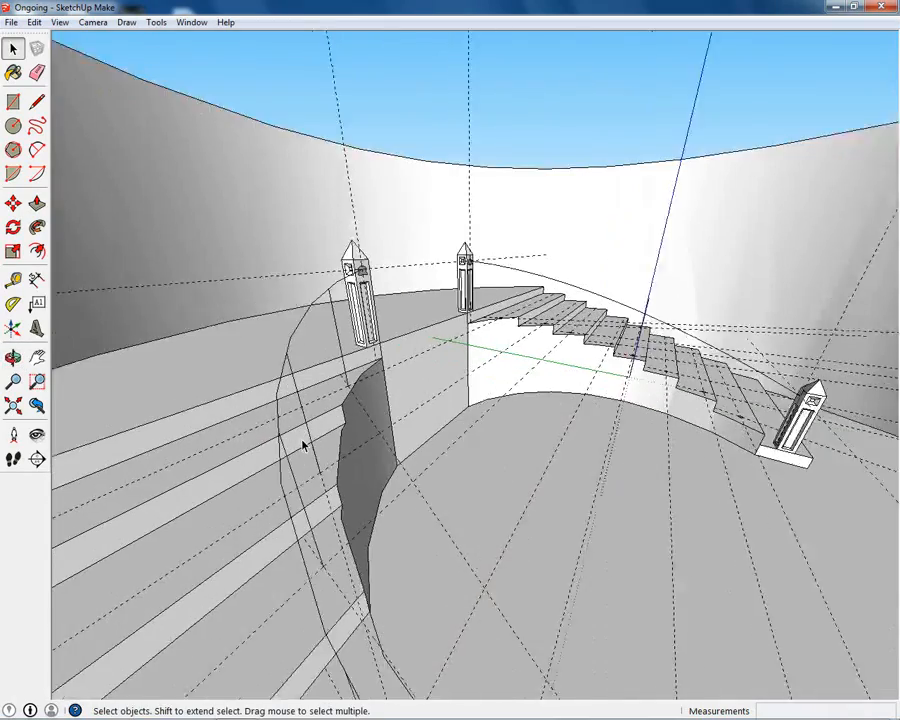
pyautogui.moveTo(338, 371); pyautogui.dragTo(398, 403, button='middle')
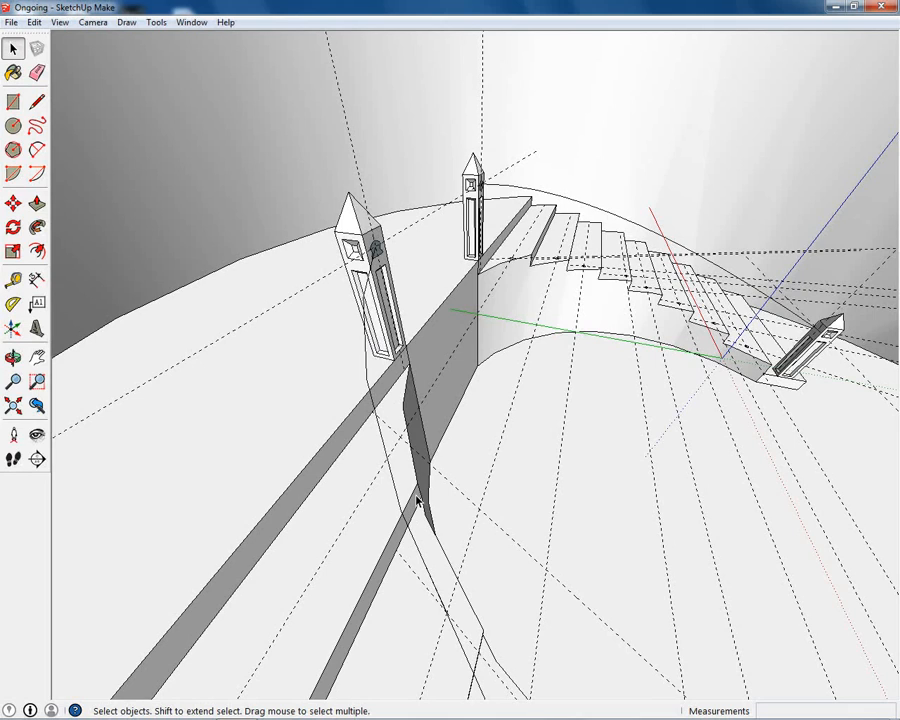
# Draw 0.15 m radius circles at the guide intersections on the upper treads of the staircase that has no circles yet.
pyautogui.press('c')
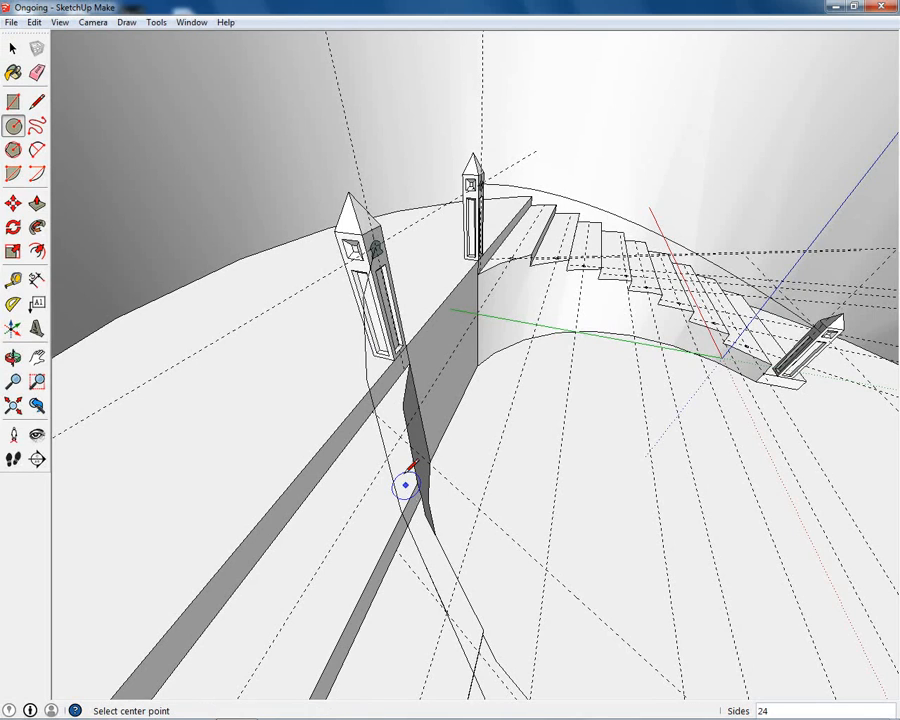
pyautogui.click(400, 436)
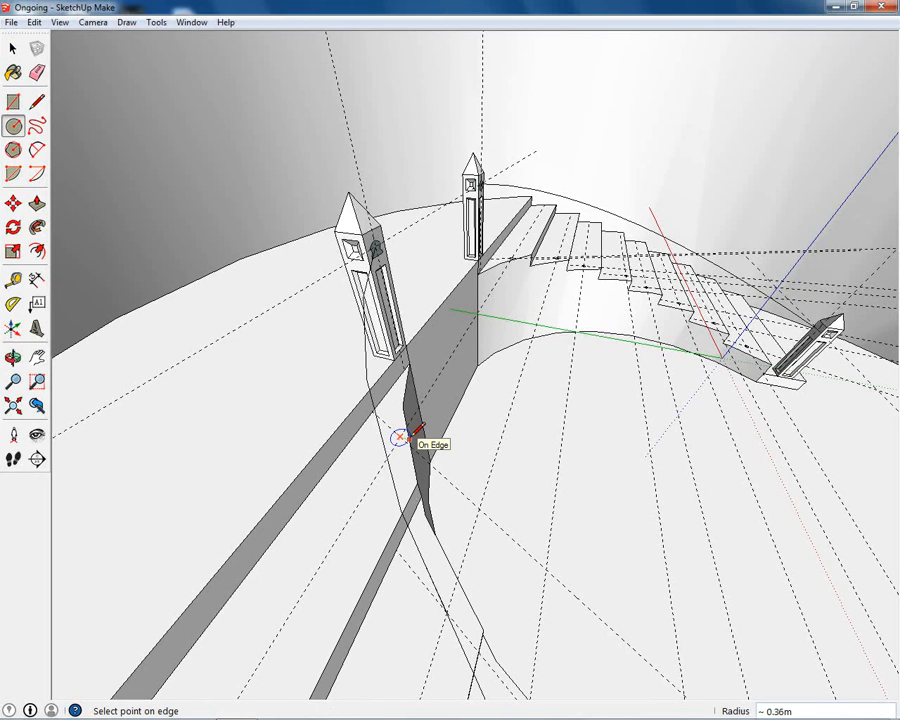
pyautogui.moveTo(446, 452); pyautogui.dragTo(436, 487, button='middle')
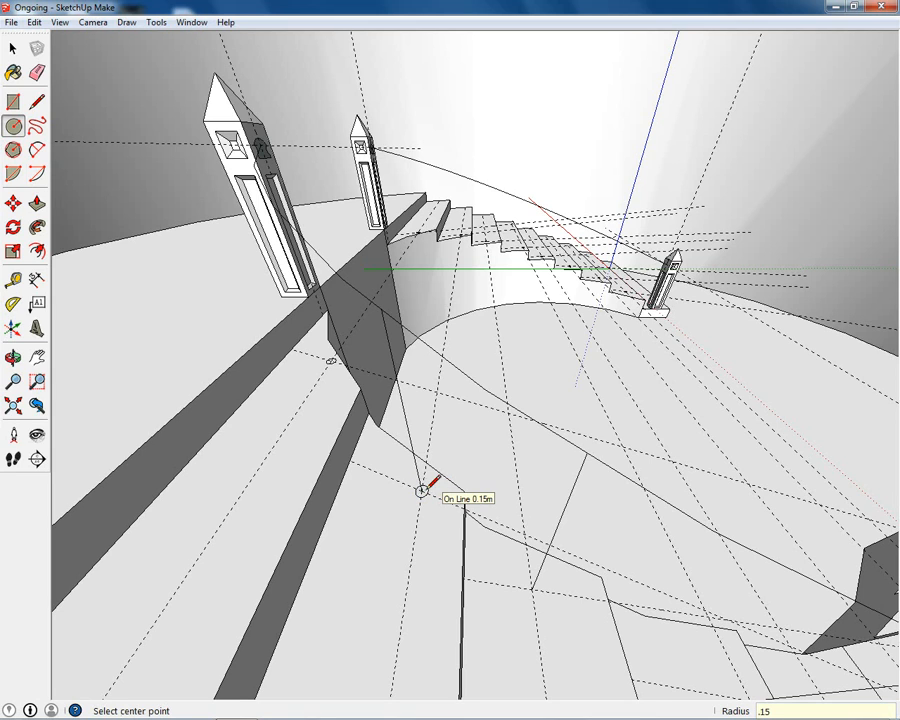
pyautogui.click(532, 589)
pyautogui.moveTo(622, 644); pyautogui.dragTo(357, 485, button='middle')
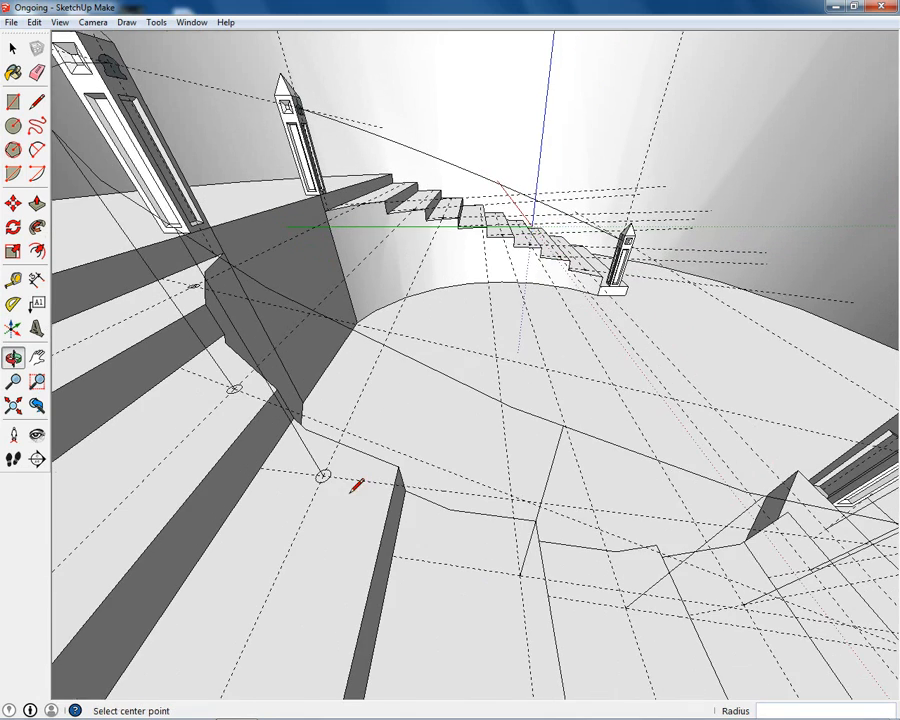
pyautogui.click(527, 572)
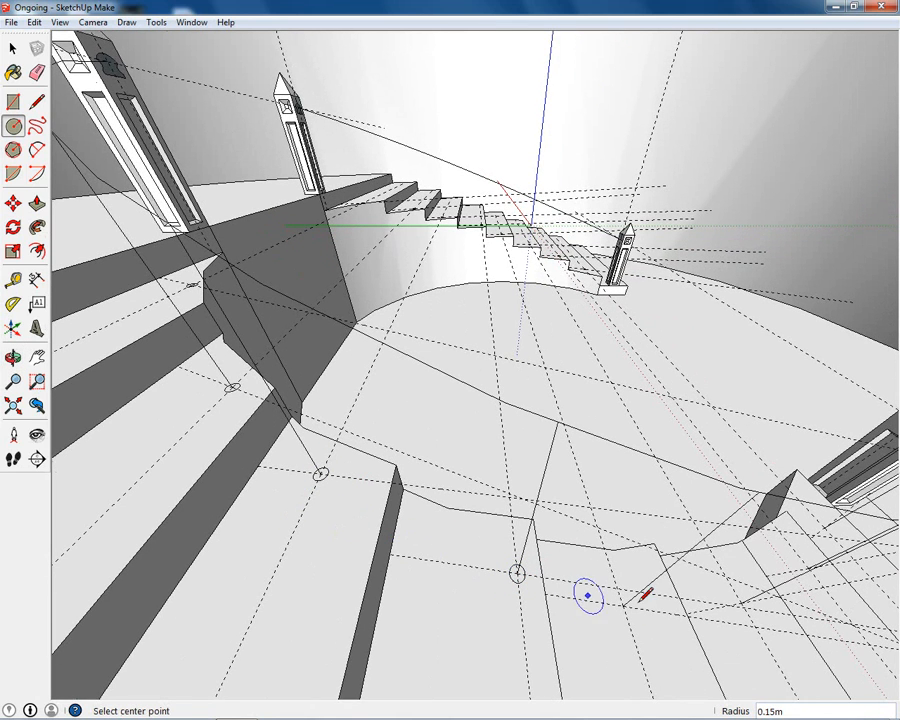
pyautogui.click(623, 605)
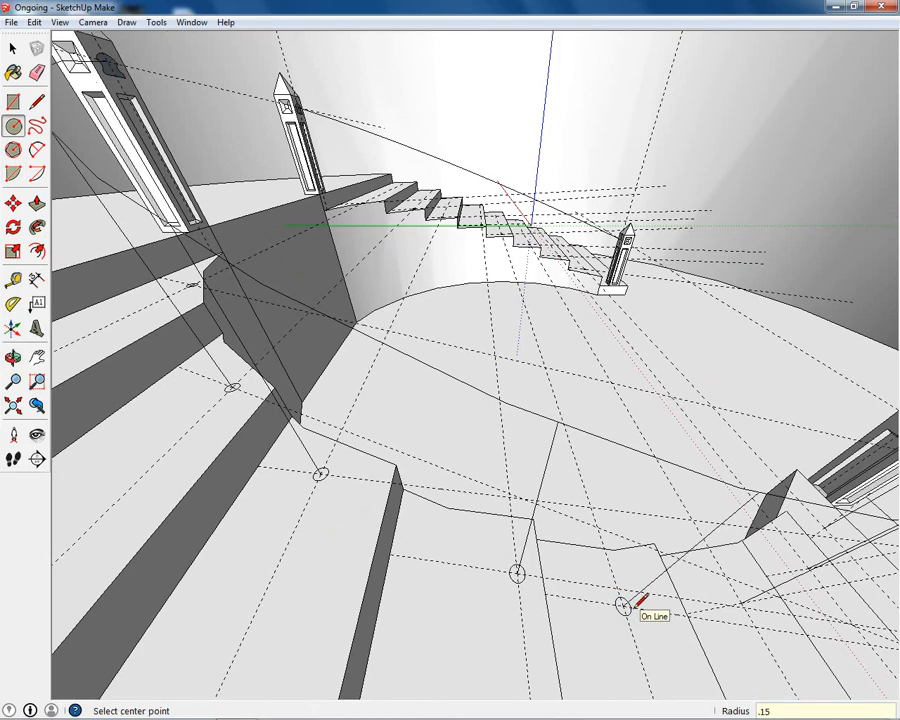
# Delete the vertical lines rising from the circles on this staircase's upper treads to the railing arc.
pyautogui.click(13, 48)
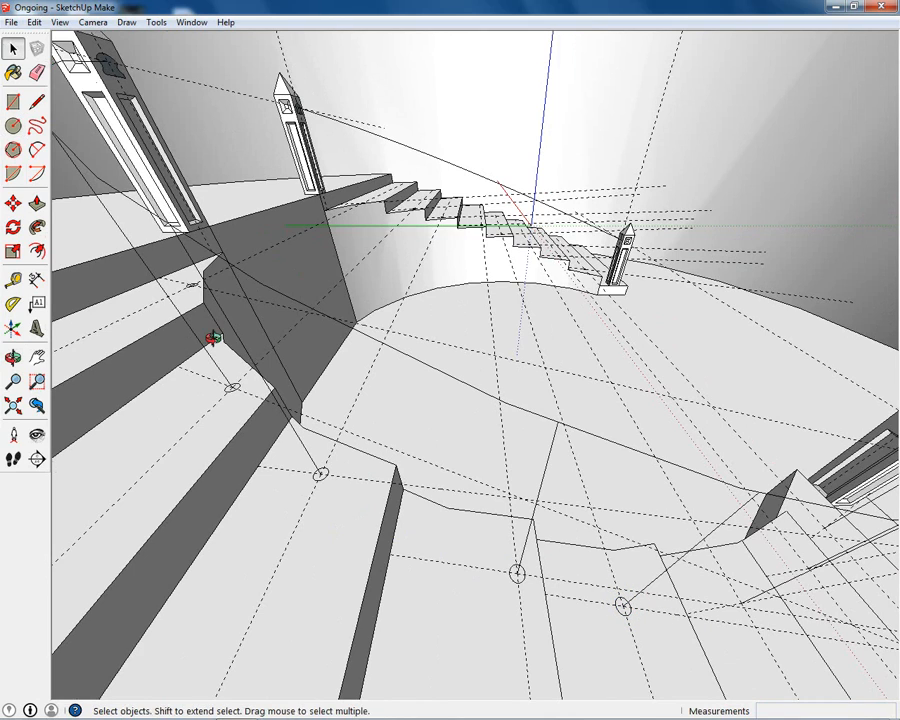
pyautogui.moveTo(213, 338); pyautogui.dragTo(513, 338, button='middle')
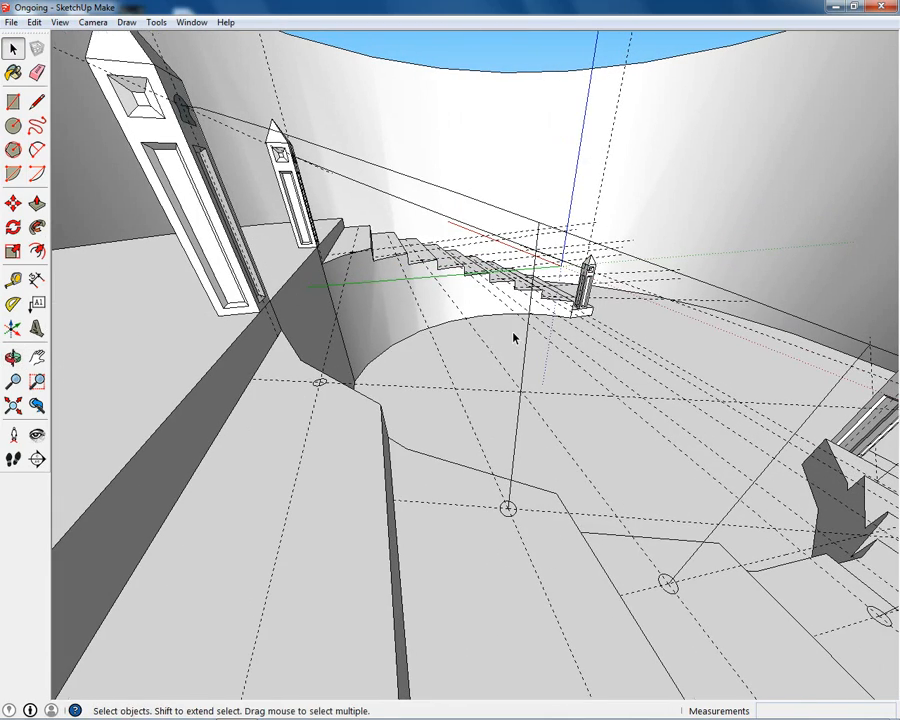
pyautogui.click(525, 361)
pyautogui.press('Delete')
pyautogui.click(766, 472)
pyautogui.press('Delete')
pyautogui.moveTo(765, 474); pyautogui.dragTo(473, 442, button='middle')
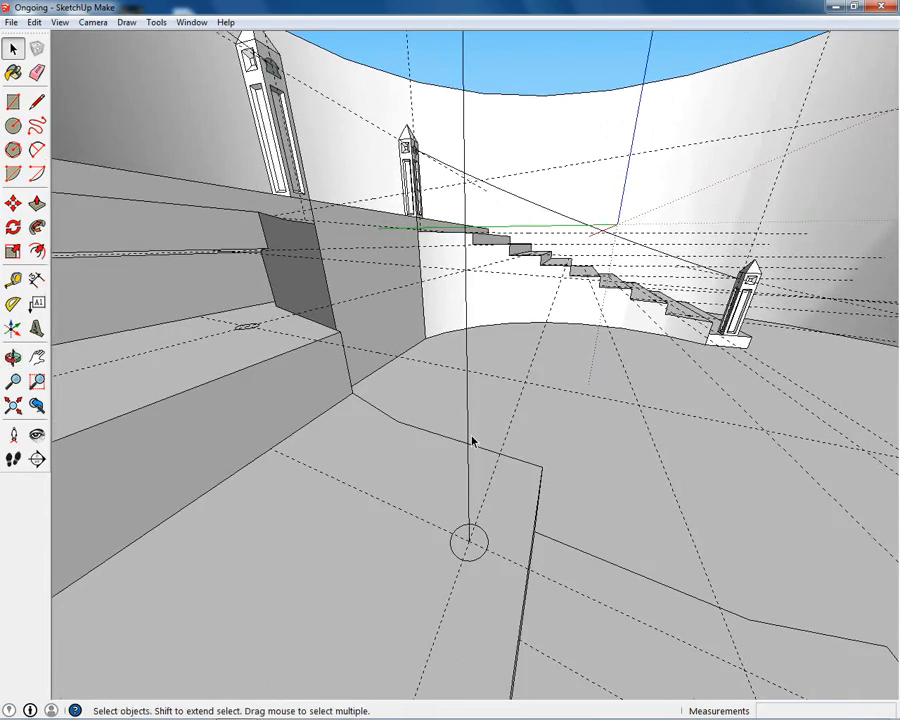
pyautogui.click(467, 437)
pyautogui.press('Delete')
pyautogui.scroll(-5, 473, 441)
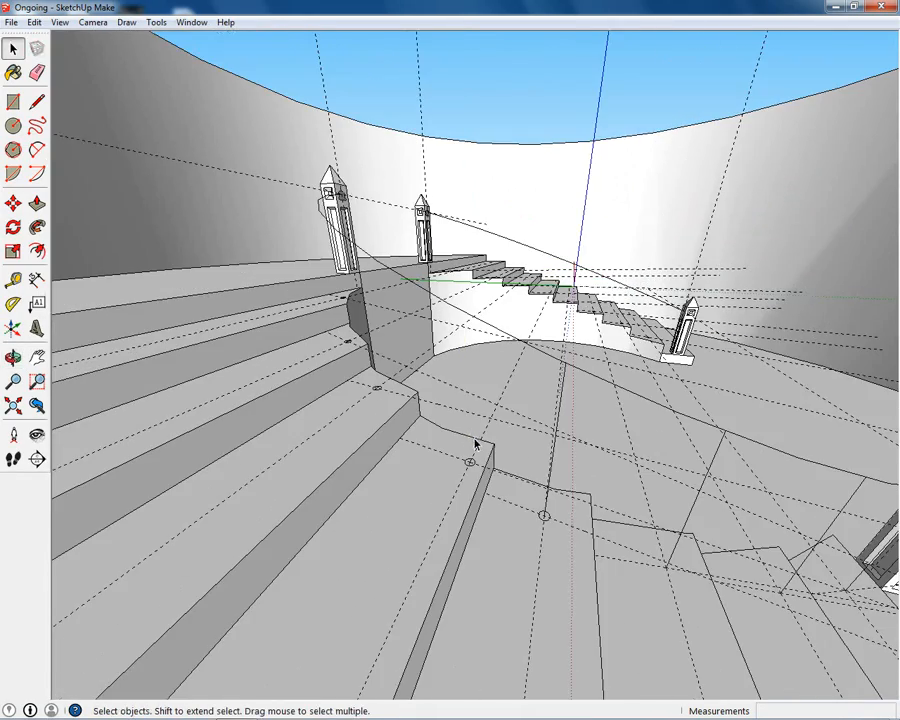
pyautogui.scroll(3, 561, 476)
pyautogui.moveTo(560, 474); pyautogui.dragTo(310, 410, button='middle')
pyautogui.click(449, 442)
pyautogui.press('Delete')
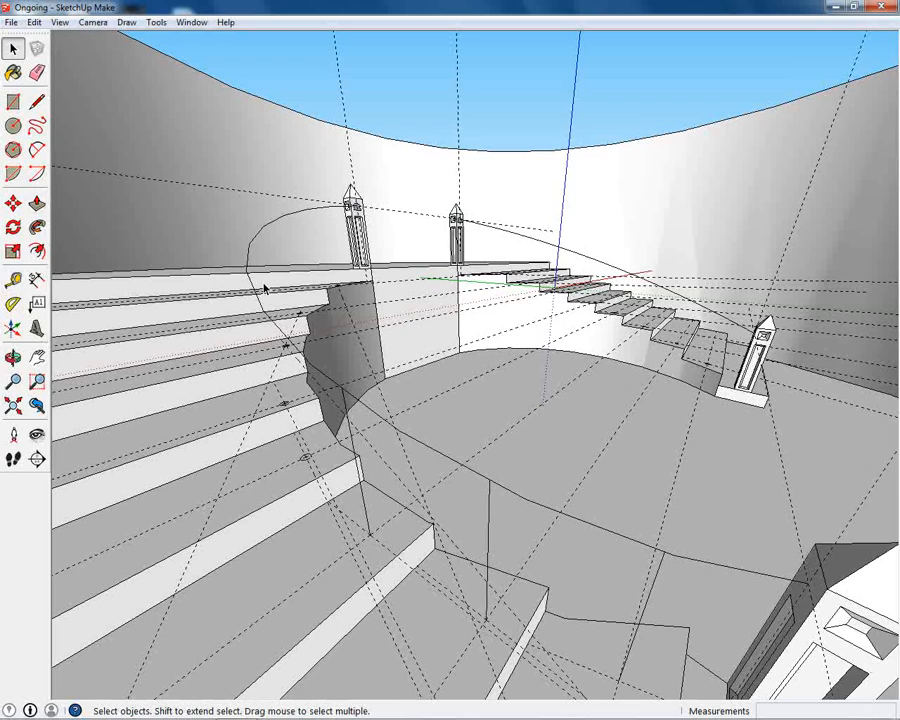
# Draw 0.15 m radius circles at the feet of the three remaining vertical lines on the lower treads, down to the bottom post.
pyautogui.moveTo(787, 582); pyautogui.dragTo(826, 513, button='middle')
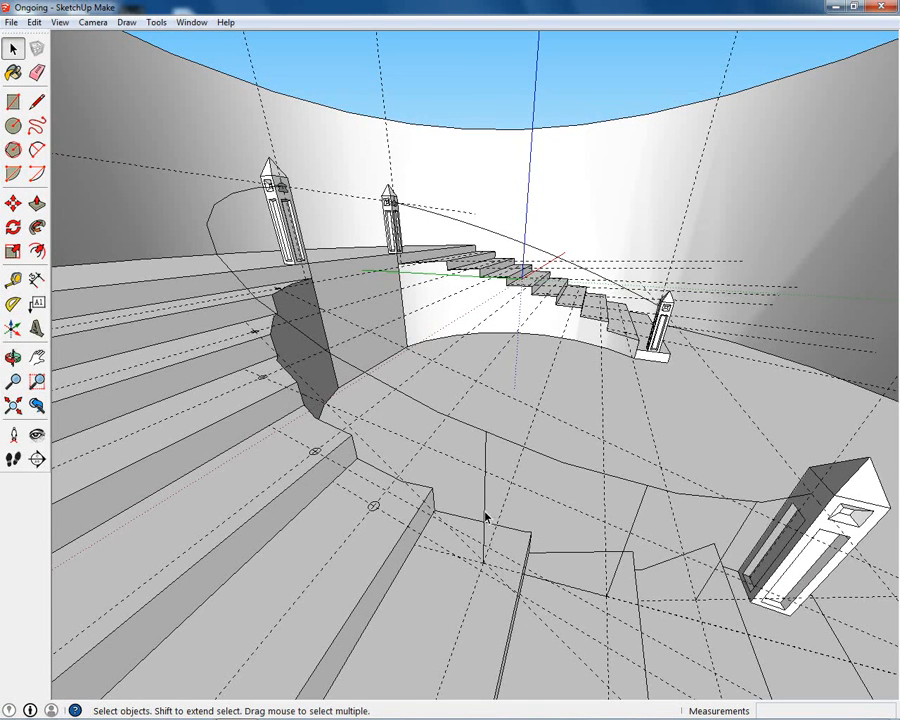
pyautogui.scroll(5, 493, 577)
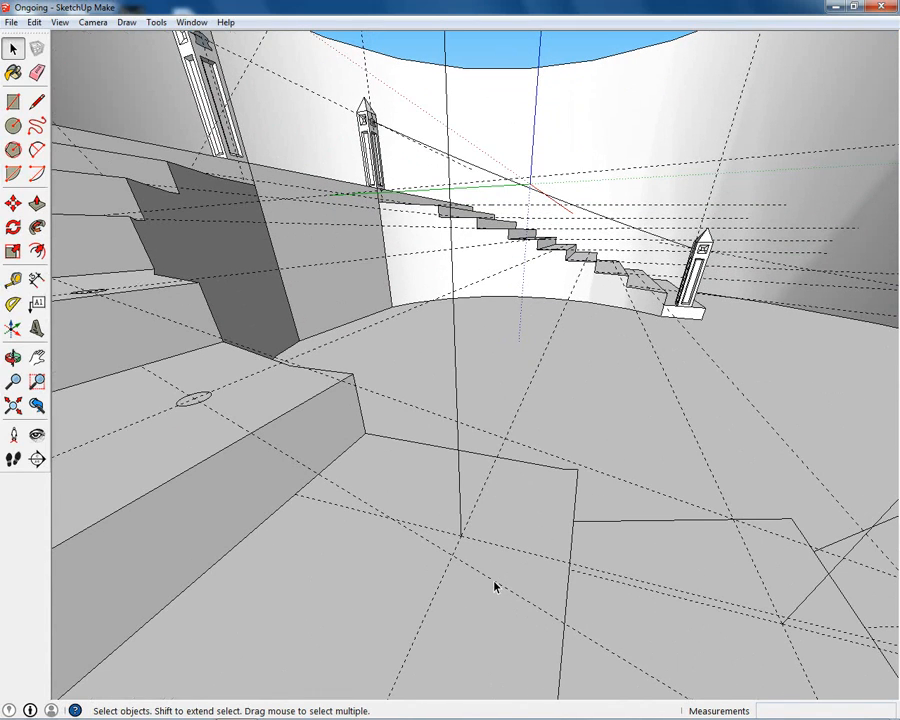
pyautogui.press('c')
pyautogui.click(461, 537)
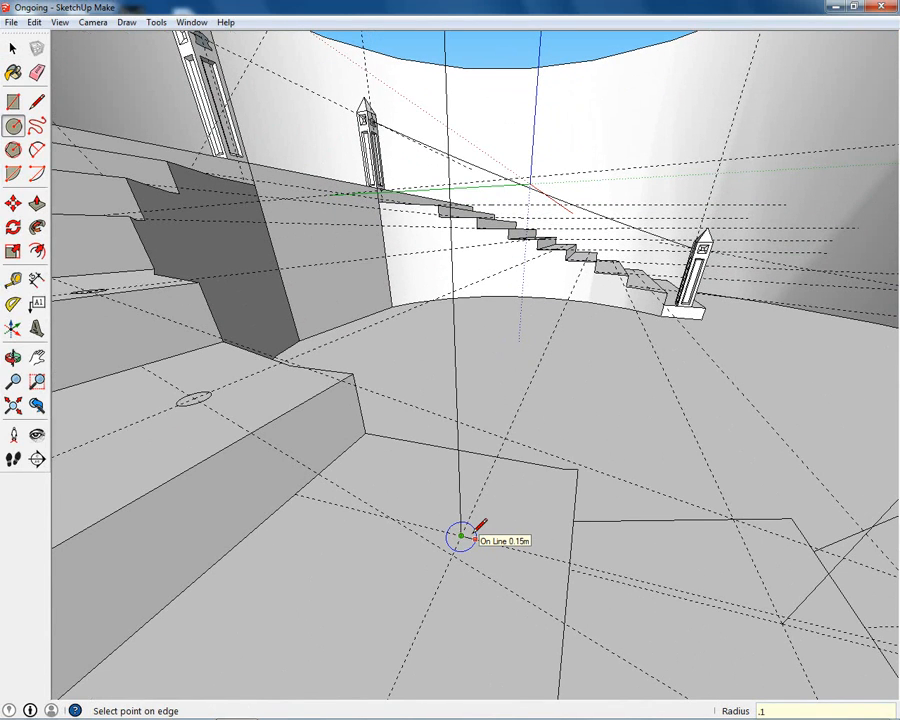
pyautogui.moveTo(463, 534); pyautogui.dragTo(344, 545, button='middle')
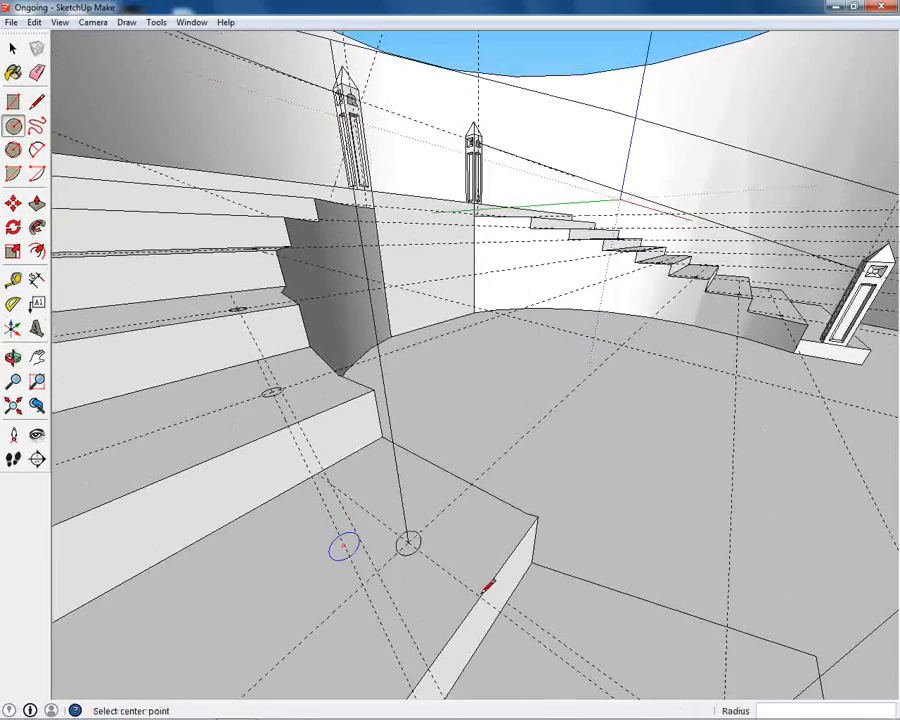
pyautogui.keyDown('shift'); pyautogui.moveTo(588, 634); pyautogui.dragTo(522, 538, button='middle'); pyautogui.keyUp('shift')
pyautogui.click(516, 542)
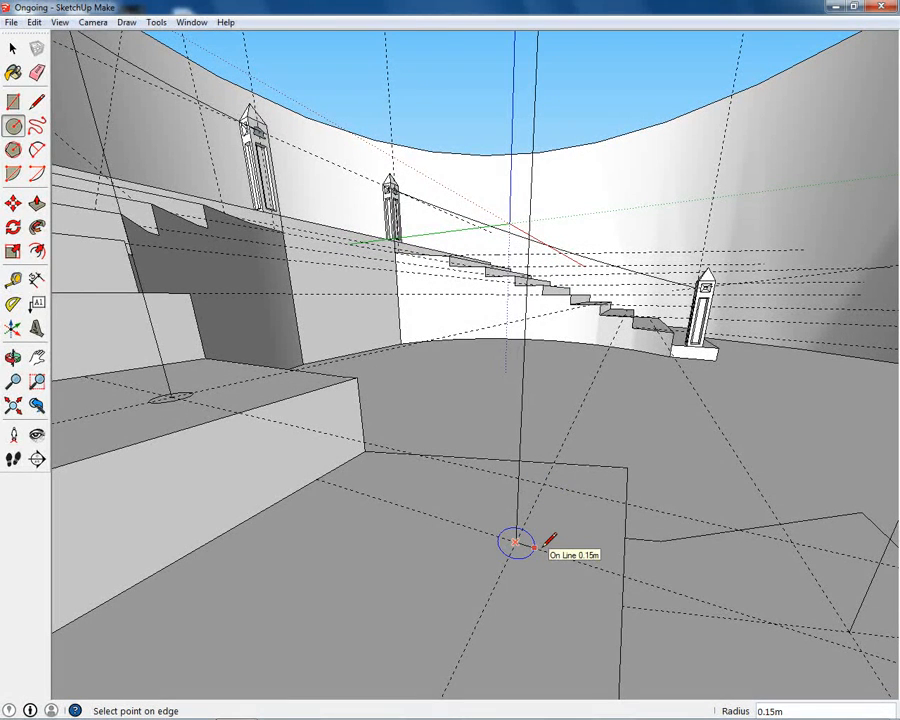
pyautogui.click(546, 545)
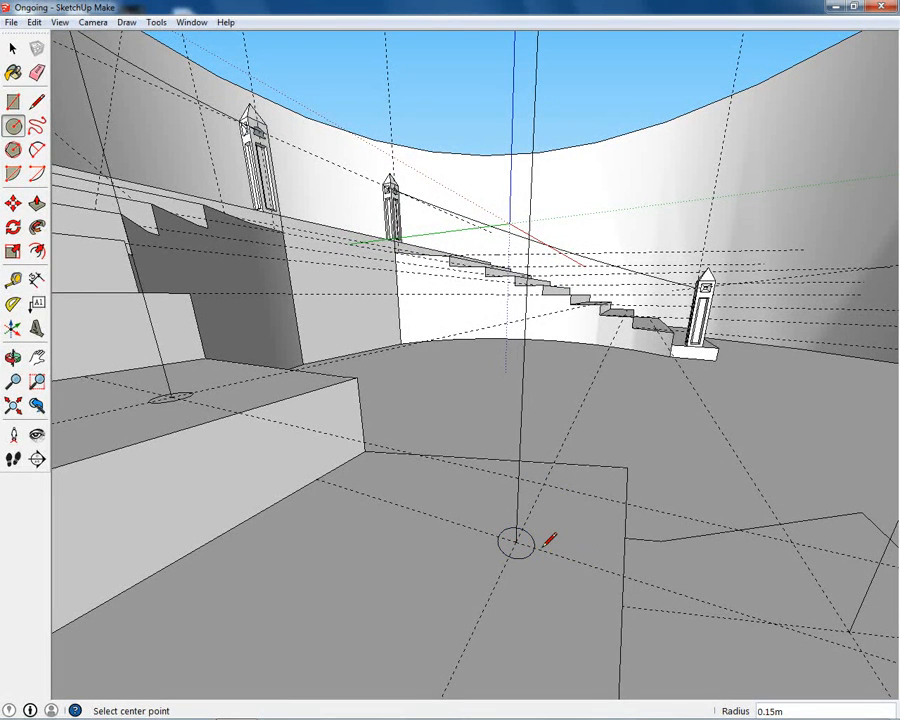
pyautogui.moveTo(708, 627); pyautogui.dragTo(453, 537, button='middle')
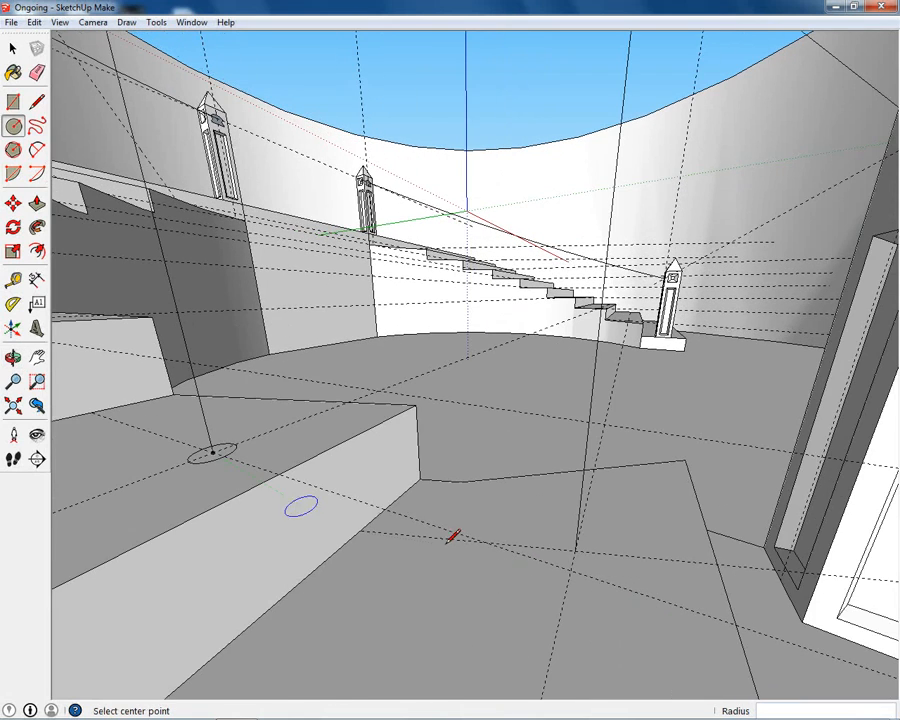
pyautogui.click(575, 550)
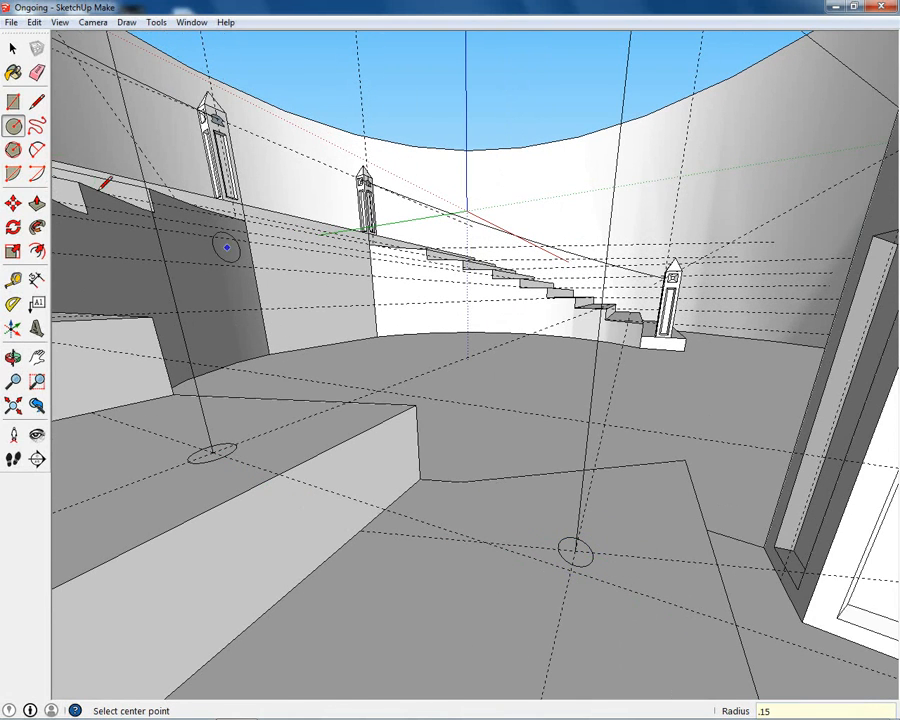
# Delete the vertical line rising from the circle one tread above the lowest circle.
pyautogui.click(13, 47)
pyautogui.click(131, 130)
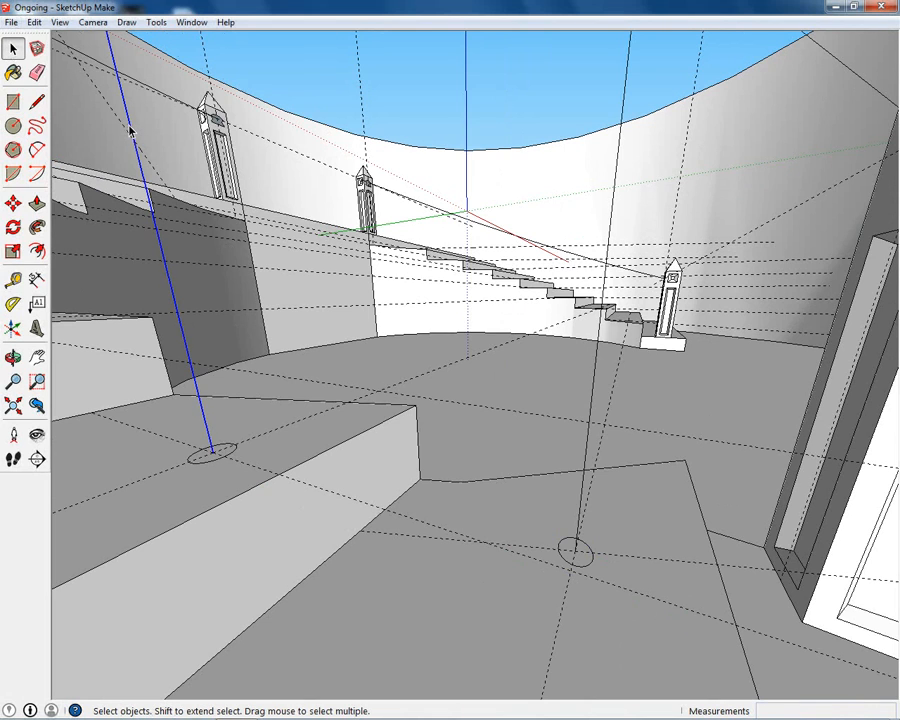
# Delete the two vertical construction lines rising from the baluster circles on the stair treads.
pyautogui.press('Delete')
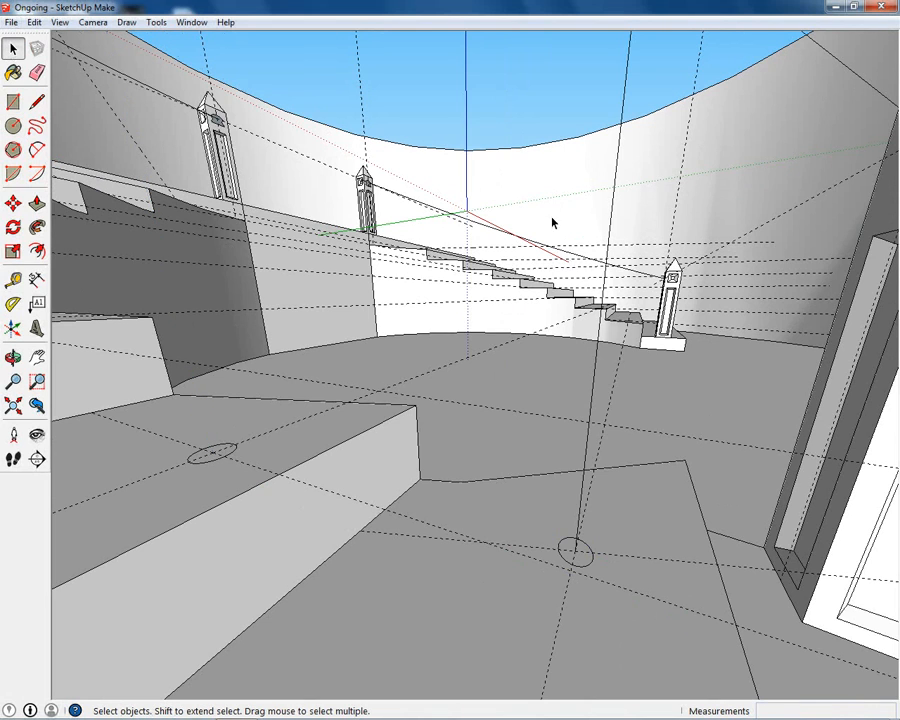
pyautogui.click(610, 218)
pyautogui.click(611, 218)
pyautogui.press('Delete')
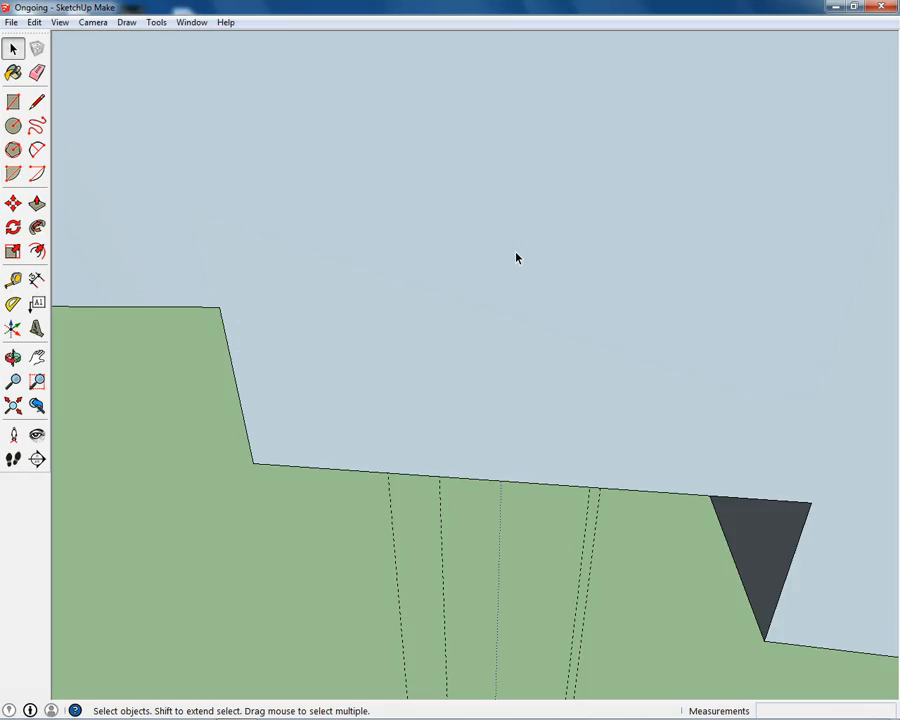
# Delete all construction guides from the staircase model.
pyautogui.moveTo(516, 258)
pyautogui.mouseDown(button='middle')
pyautogui.moveTo(534, 250)
pyautogui.moveTo(522, 236)
pyautogui.mouseUp(button='middle')
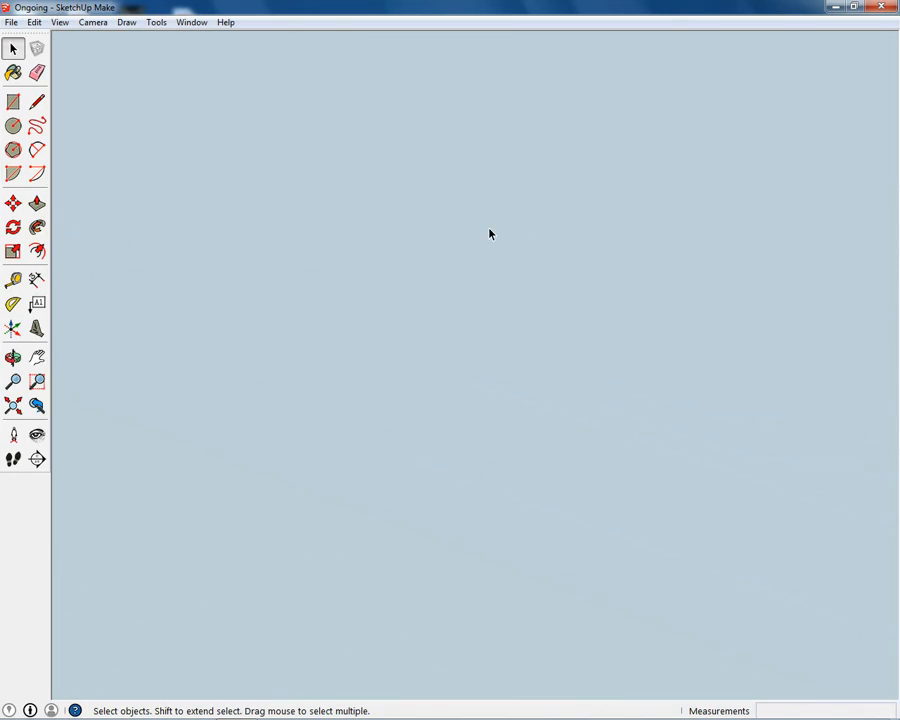
pyautogui.scroll(4, 471, 220)
pyautogui.moveTo(471, 220); pyautogui.dragTo(520, 400, button='middle')
pyautogui.click(491, 290)
pyautogui.moveTo(453, 160); pyautogui.dragTo(132, 57, button='middle')
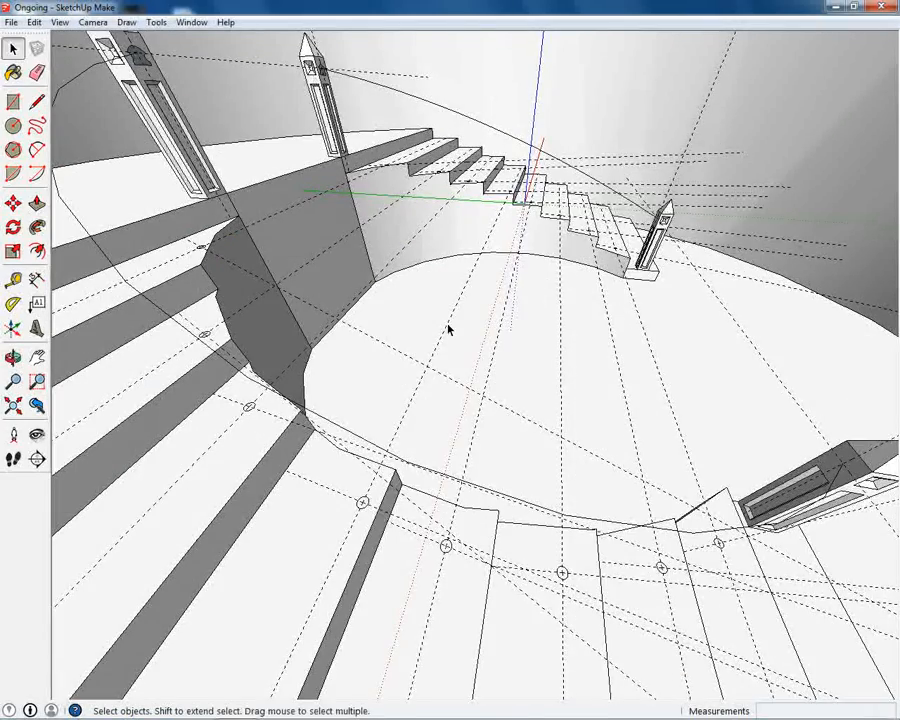
pyautogui.moveTo(449, 330); pyautogui.dragTo(100, 60, button='middle')
pyautogui.click(34, 22)
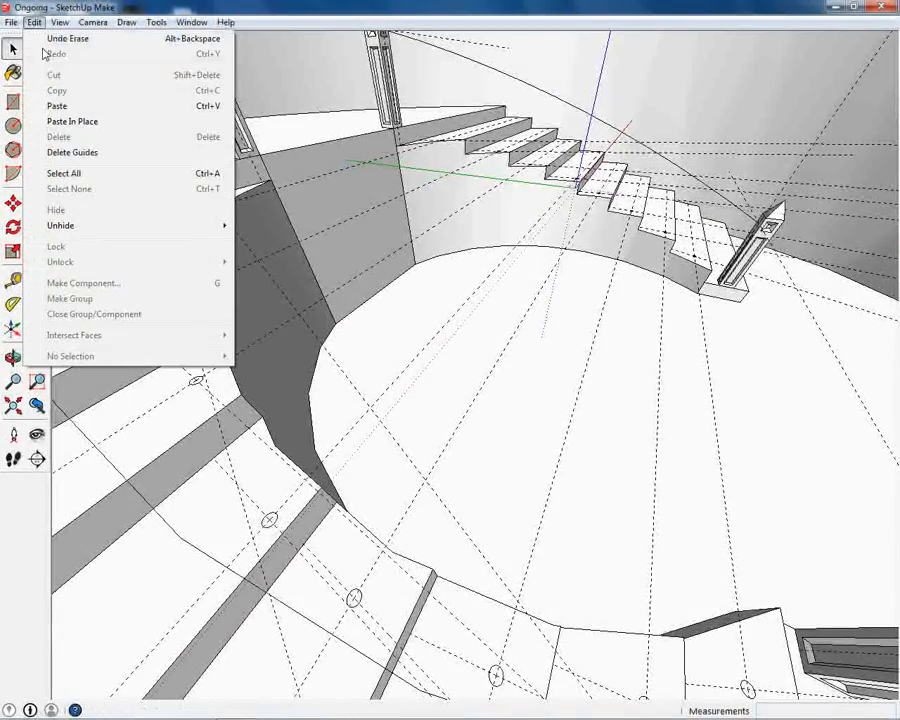
pyautogui.click(58, 153)
# Sweep the handrail profile on the upper post along the curved path above the first staircase with Follow Me.
pyautogui.moveTo(492, 291); pyautogui.dragTo(311, 64, button='middle')
pyautogui.moveTo(494, 134); pyautogui.dragTo(655, 251, button='middle')
pyautogui.scroll(2, 445, 195)
pyautogui.click(412, 185)
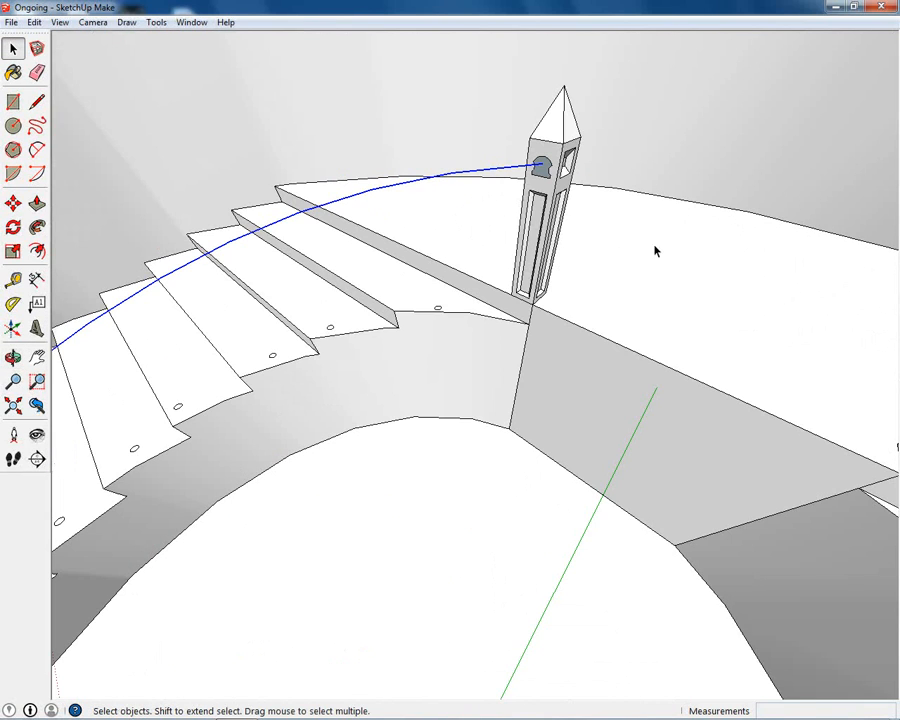
pyautogui.click(38, 228)
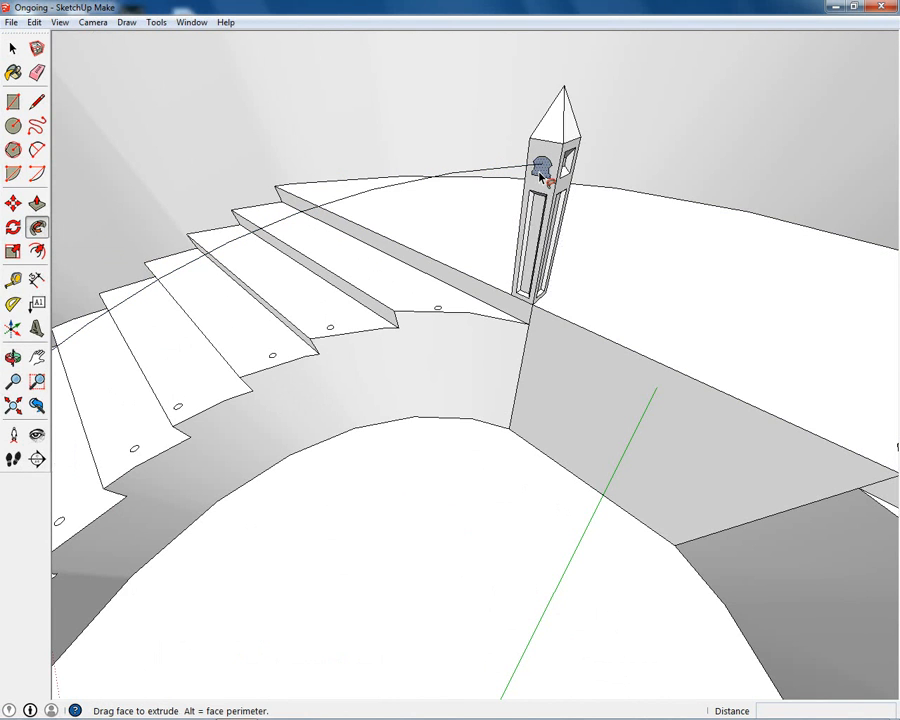
pyautogui.click(541, 170)
# Sweep the profile on the other upper post along the second staircase's curved path with Follow Me.
pyautogui.moveTo(541, 172); pyautogui.dragTo(492, 348, button='middle')
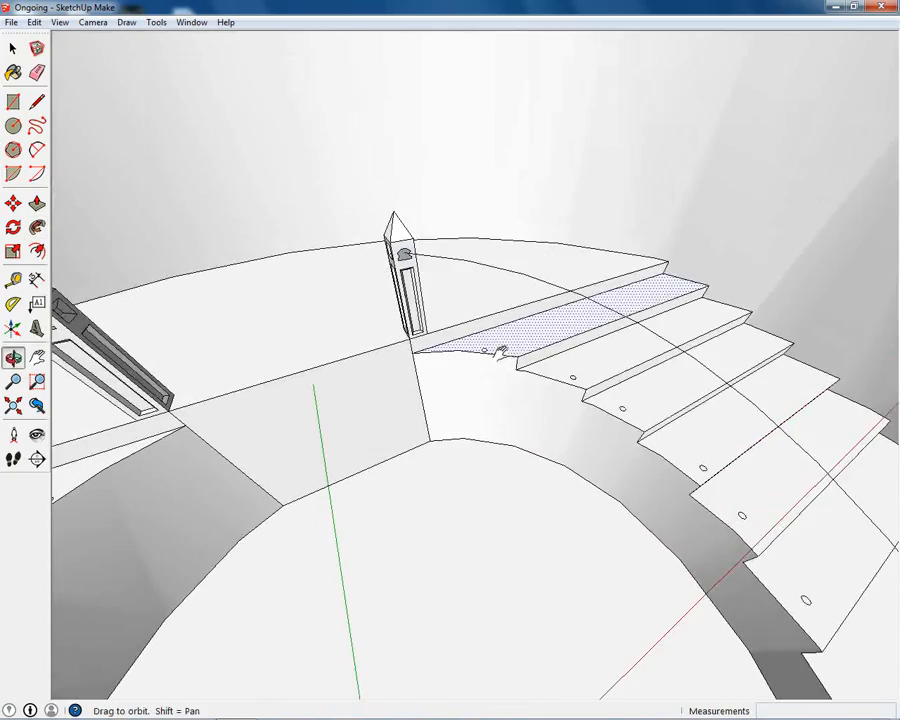
pyautogui.scroll(3, 428, 303)
pyautogui.click(12, 50)
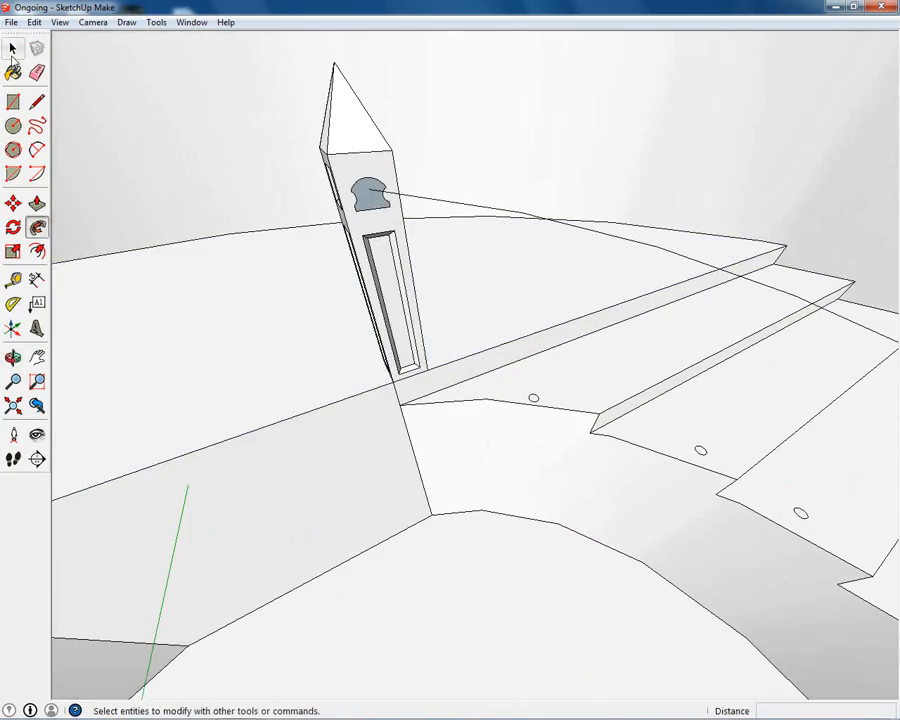
pyautogui.click(13, 50)
pyautogui.click(444, 201)
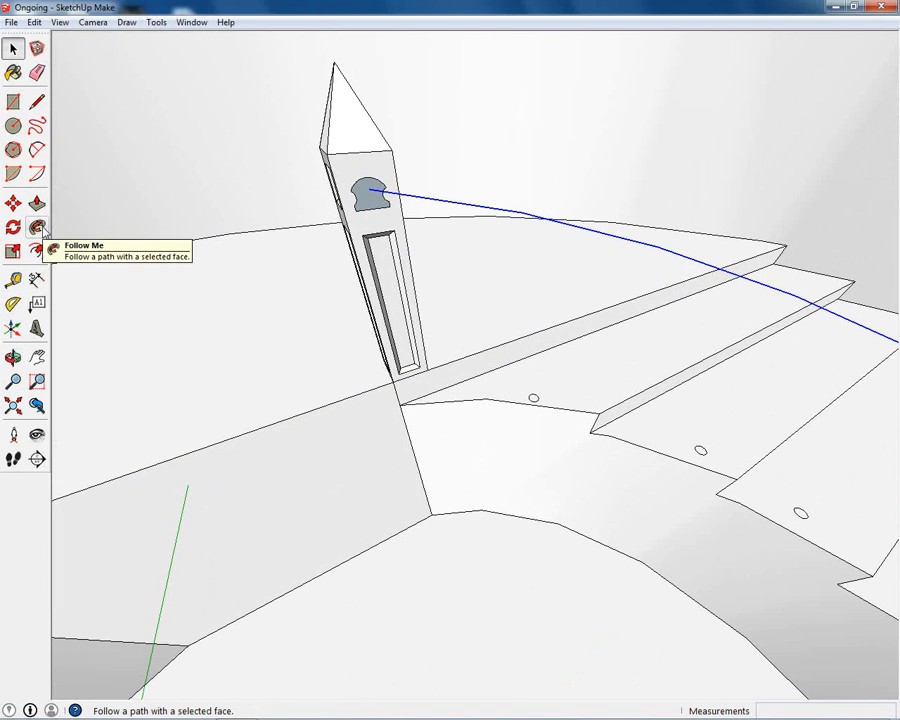
pyautogui.click(38, 229)
pyautogui.click(376, 195)
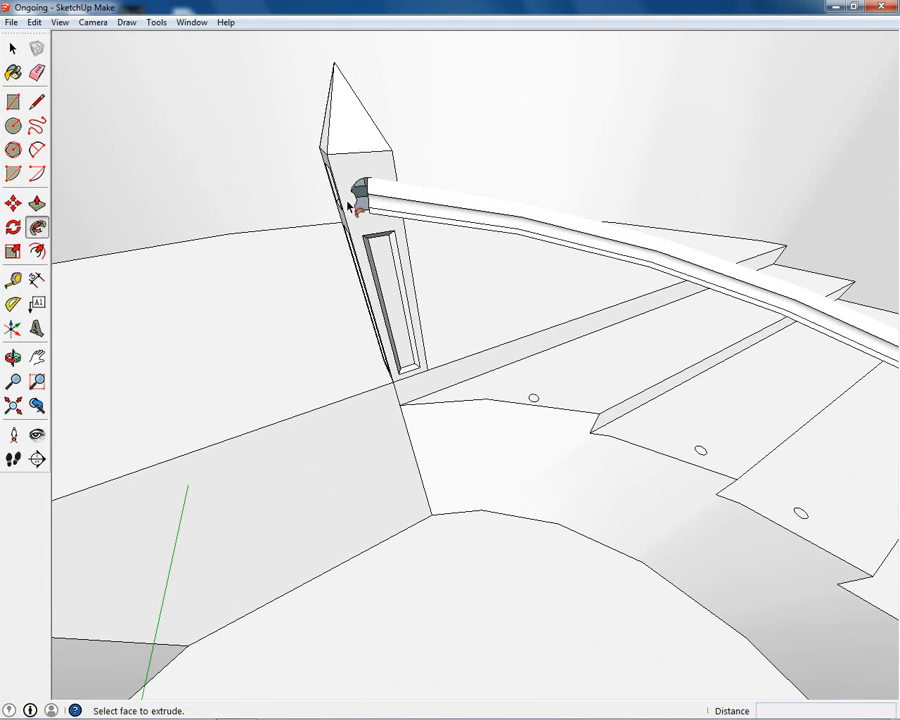
# Extend the new handrail's upper end face about 0.38 m into its post with Push/Pull.
pyautogui.moveTo(349, 207); pyautogui.dragTo(508, 314, button='middle')
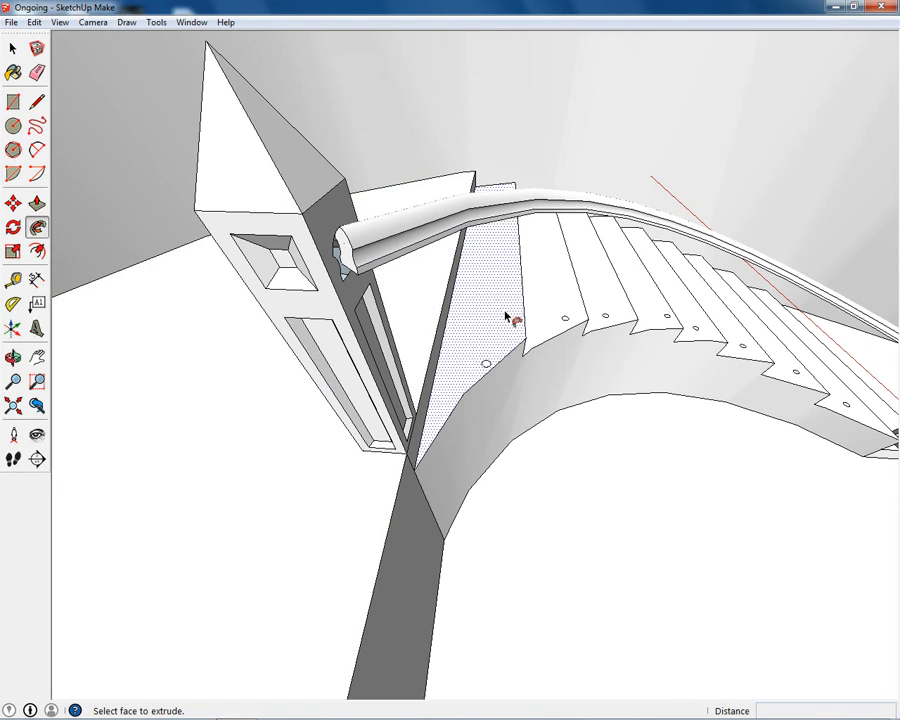
pyautogui.press('p')
pyautogui.click(340, 251)
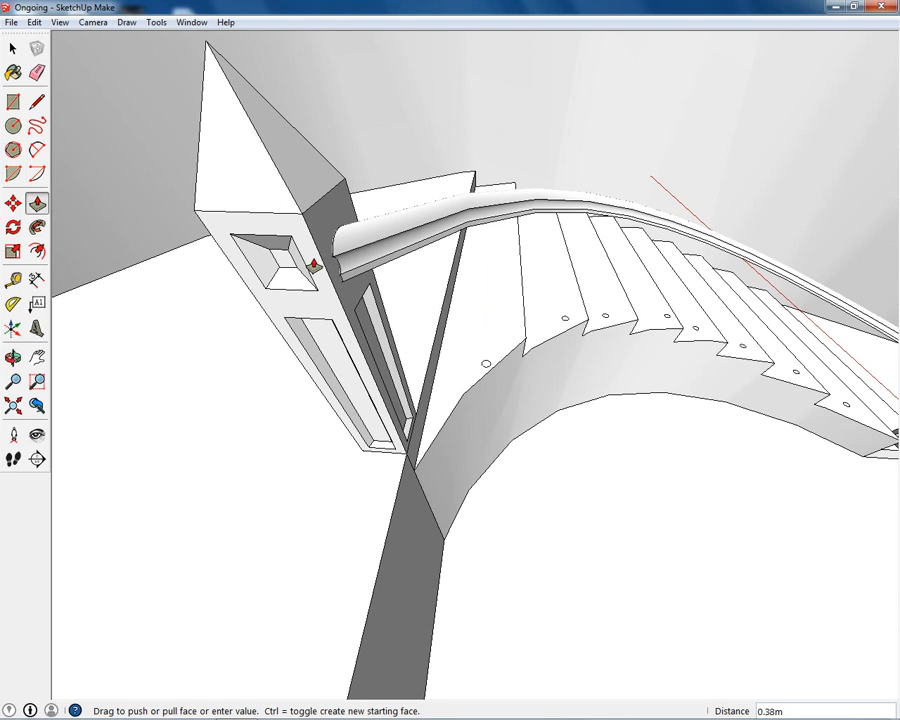
pyautogui.click(313, 262)
# Push/Pull the other handrail's upper end into its post, and one handrail's lower end about 0.36 m into the bottom post.
pyautogui.moveTo(313, 262); pyautogui.dragTo(543, 228, button='middle')
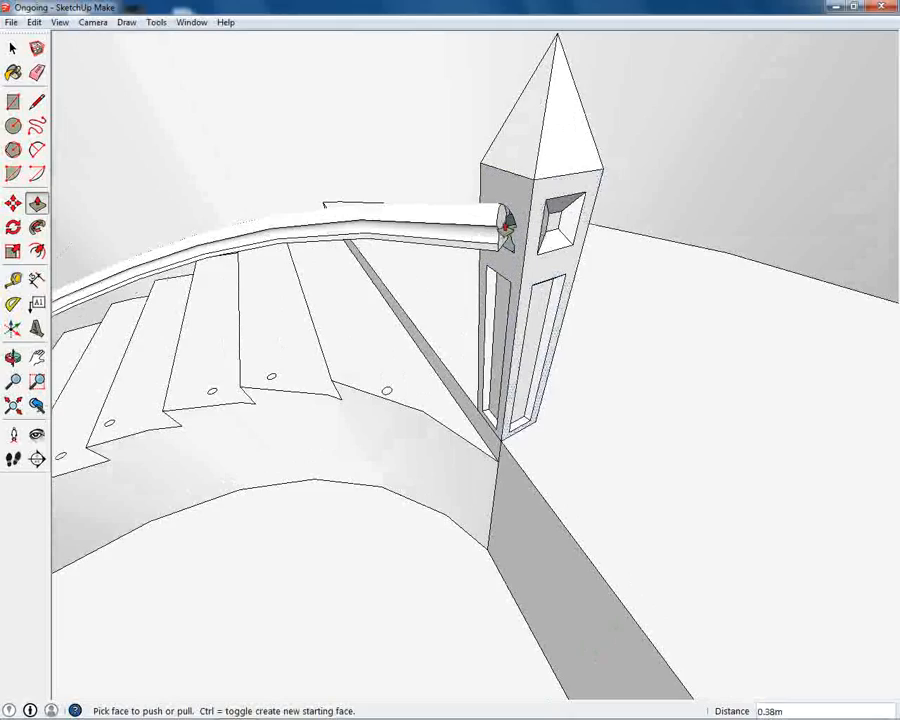
pyautogui.moveTo(527, 234); pyautogui.dragTo(178, 249, button='middle')
pyautogui.scroll(5, 293, 276)
pyautogui.moveTo(256, 318); pyautogui.dragTo(235, 301, button='middle')
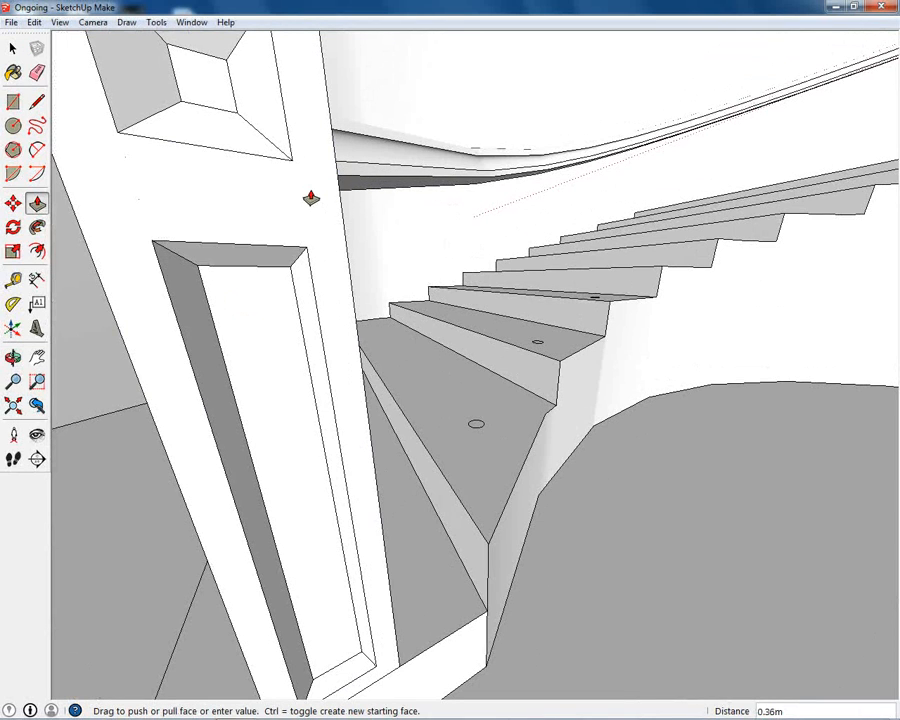
pyautogui.moveTo(311, 198); pyautogui.dragTo(127, 227, button='middle')
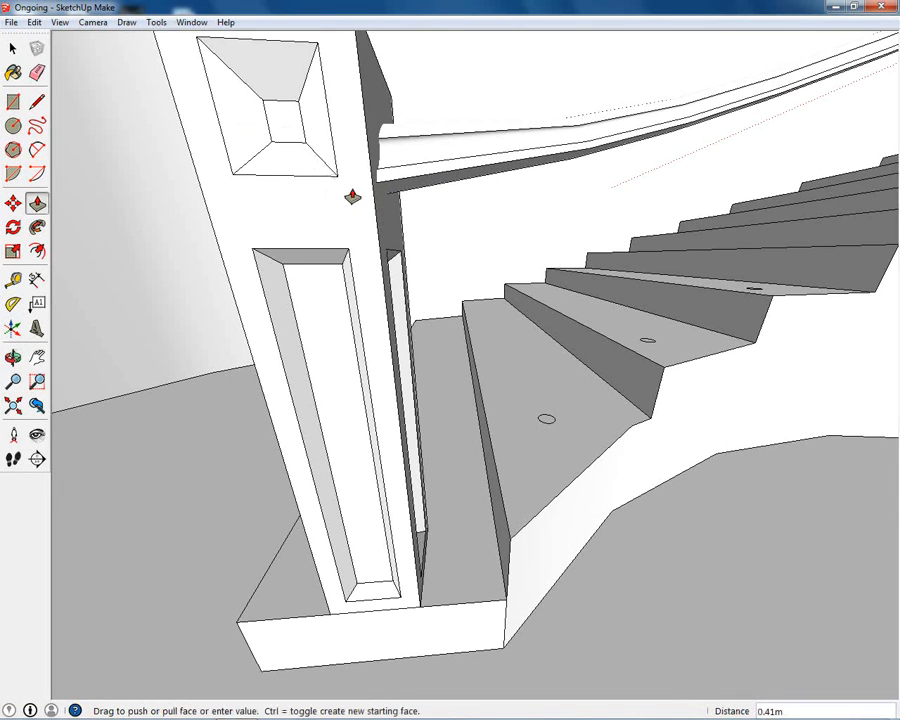
pyautogui.moveTo(390, 197); pyautogui.dragTo(550, 207, button='middle')
# Extend the remaining lower handrail end into the other bottom post with Push/Pull.
pyautogui.scroll(-5, 676, 249)
pyautogui.moveTo(490, 270); pyautogui.dragTo(237, 344, button='middle')
pyautogui.scroll(-2, 237, 344)
pyautogui.moveTo(362, 358); pyautogui.dragTo(40, 329, button='middle')
pyautogui.moveTo(483, 311); pyautogui.dragTo(301, 185, button='middle')
pyautogui.scroll(5, 255, 227)
pyautogui.scroll(3, 291, 201)
pyautogui.scroll(2, 292, 218)
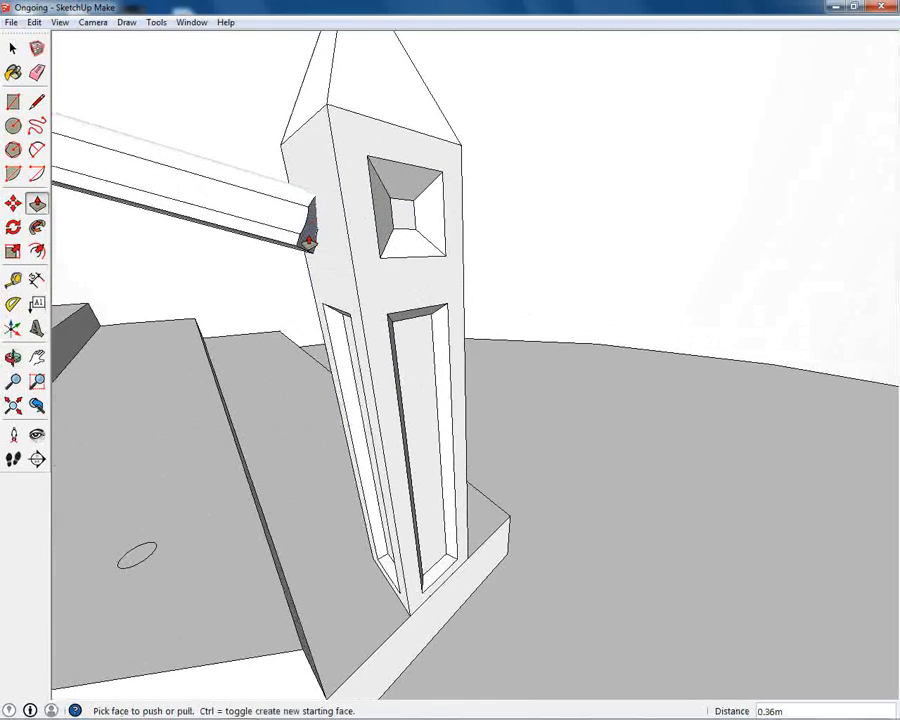
pyautogui.moveTo(307, 245); pyautogui.dragTo(592, 366, button='middle')
pyautogui.scroll(-5, 522, 351)
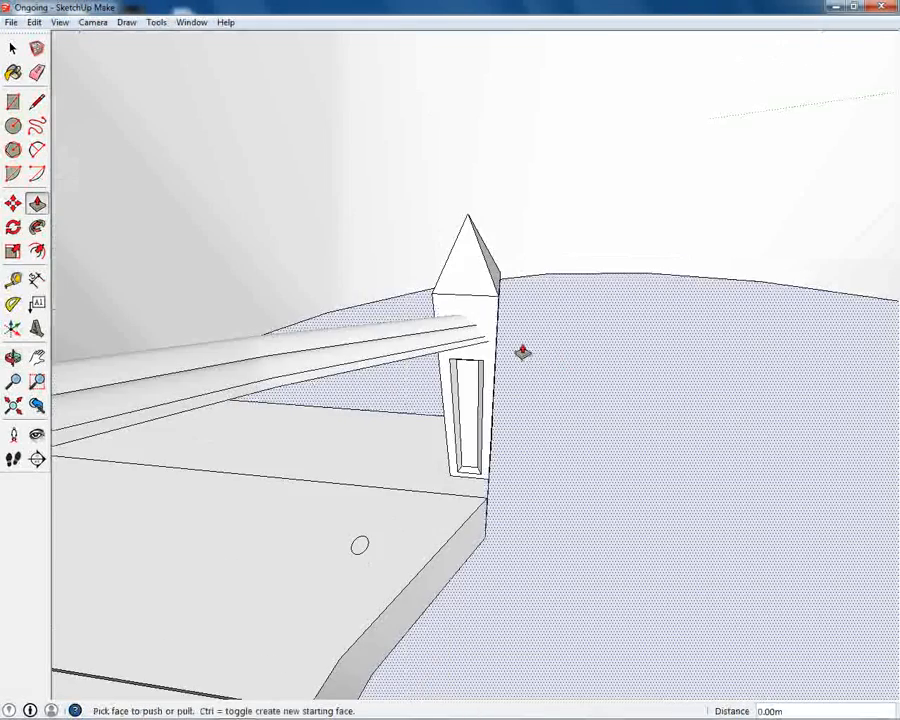
# Extrude the baluster circle nearest the bottom post upward about 4.25 m into the handrail.
pyautogui.moveTo(522, 351); pyautogui.dragTo(533, 421, button='middle')
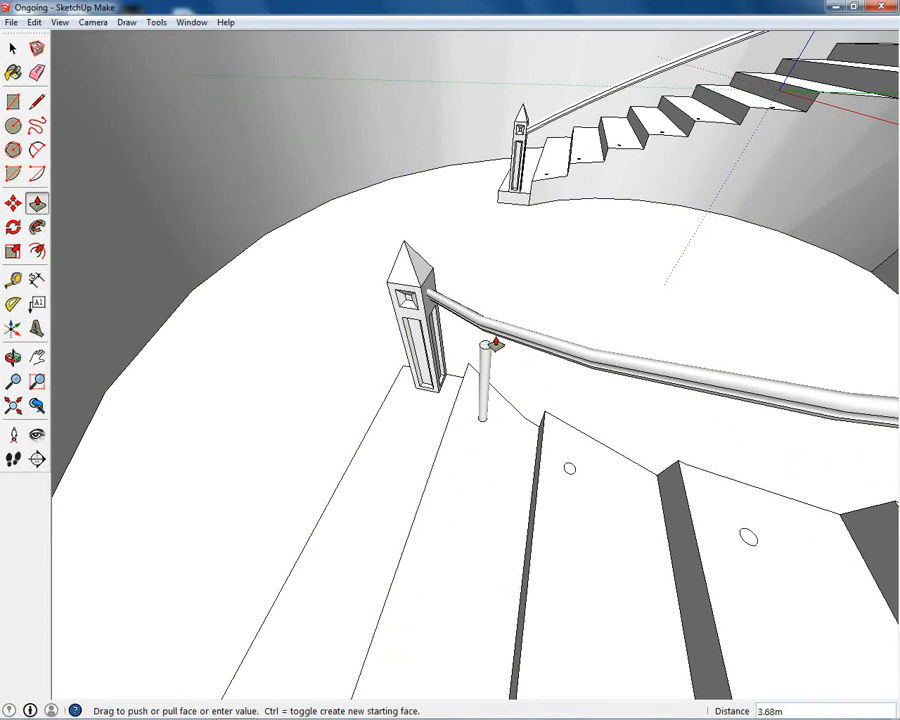
pyautogui.scroll(3, 490, 332)
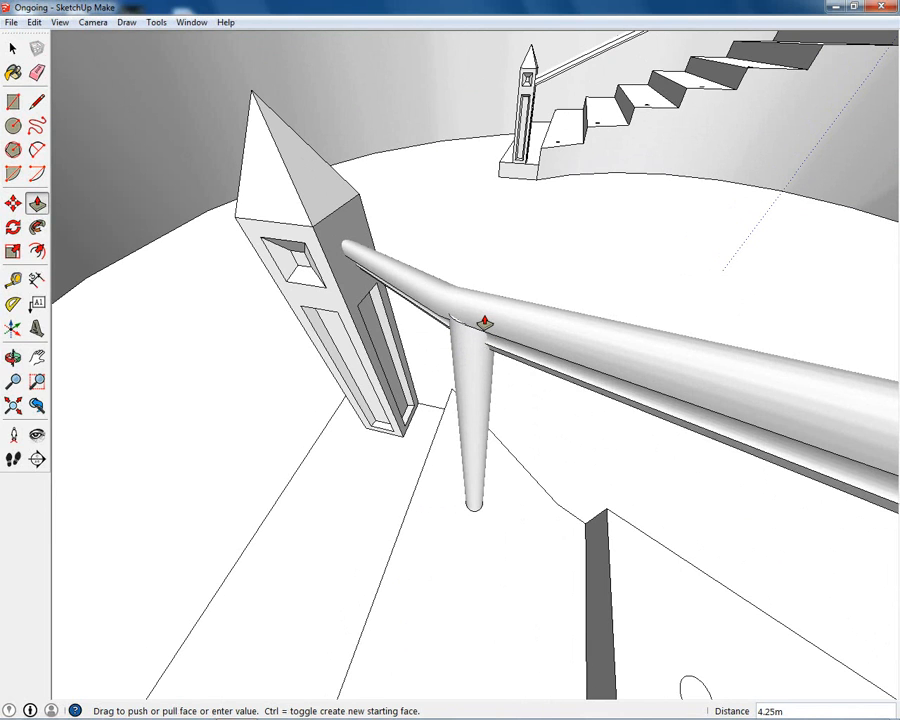
pyautogui.moveTo(550, 464); pyautogui.dragTo(357, 323, button='middle')
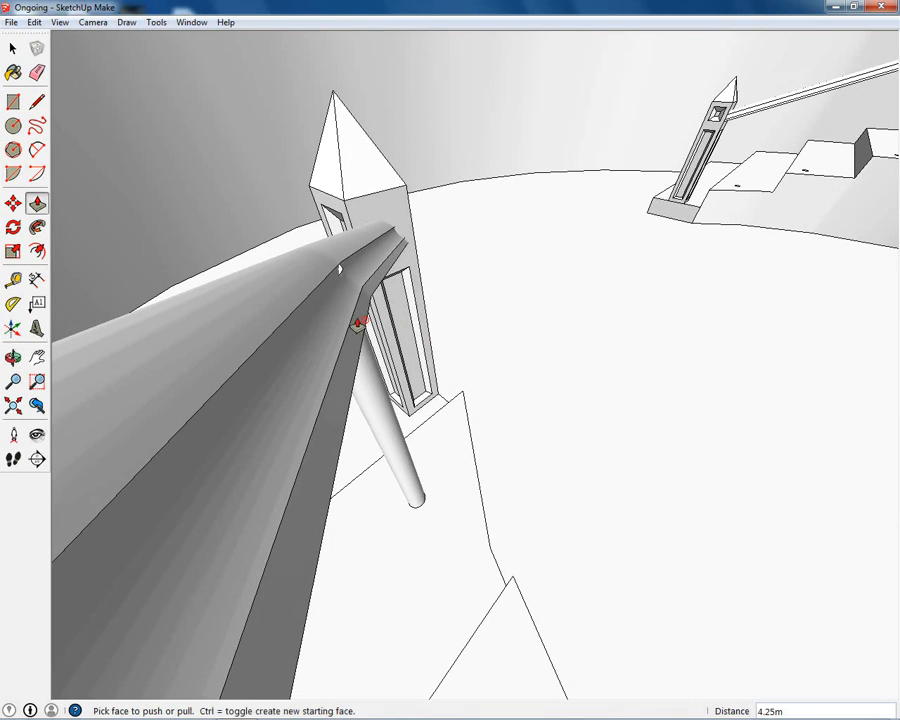
# Fit the first baluster's top to the handrail by lowering it about 0.11 m and raising it about 0.05 m.
pyautogui.click(340, 273)
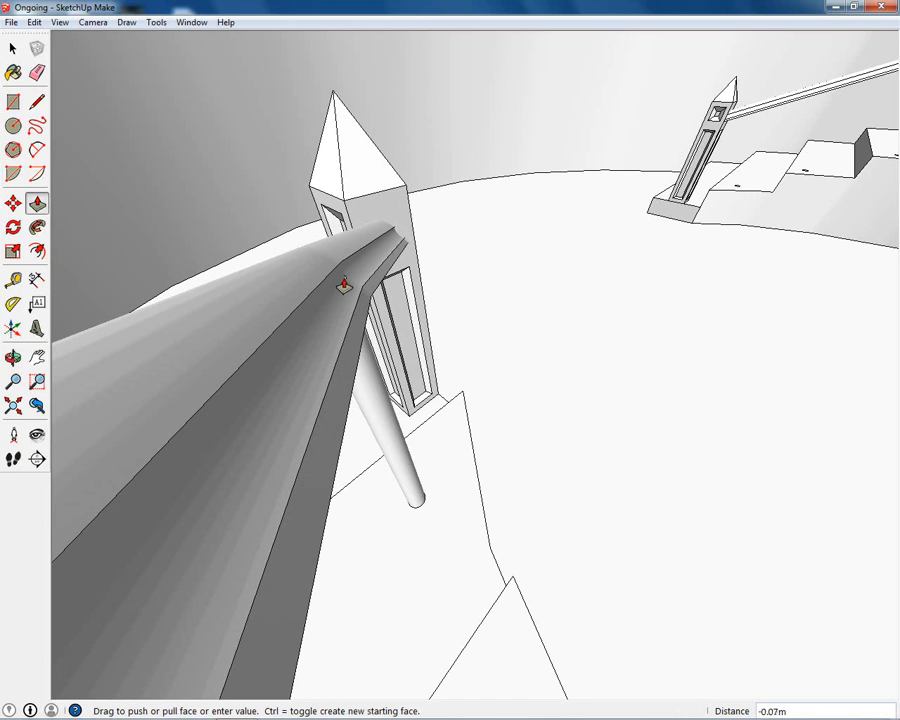
pyautogui.moveTo(347, 290); pyautogui.dragTo(410, 322, button='middle')
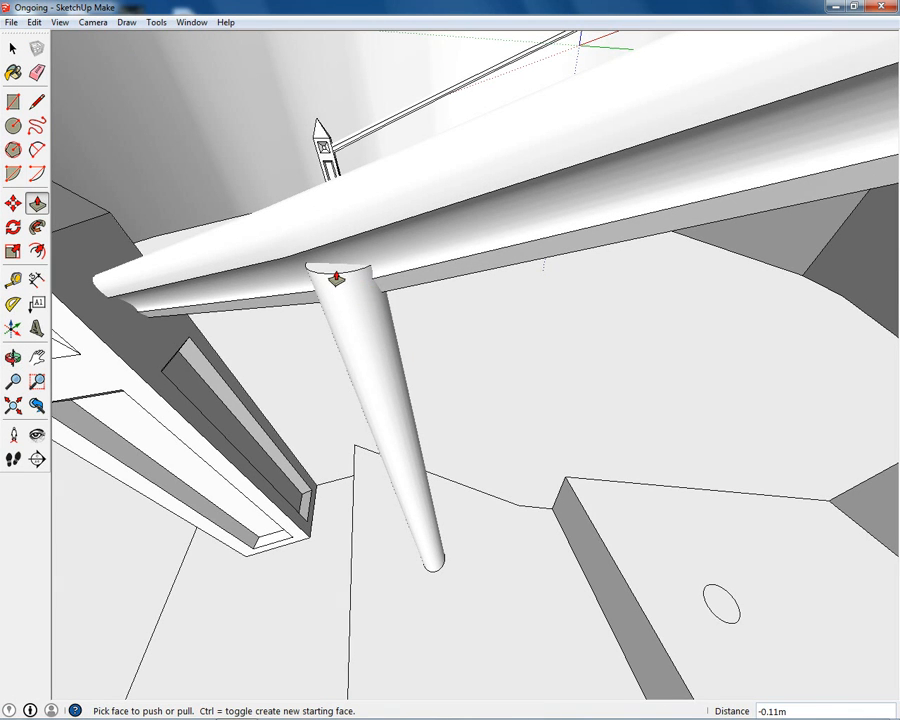
pyautogui.click(337, 275)
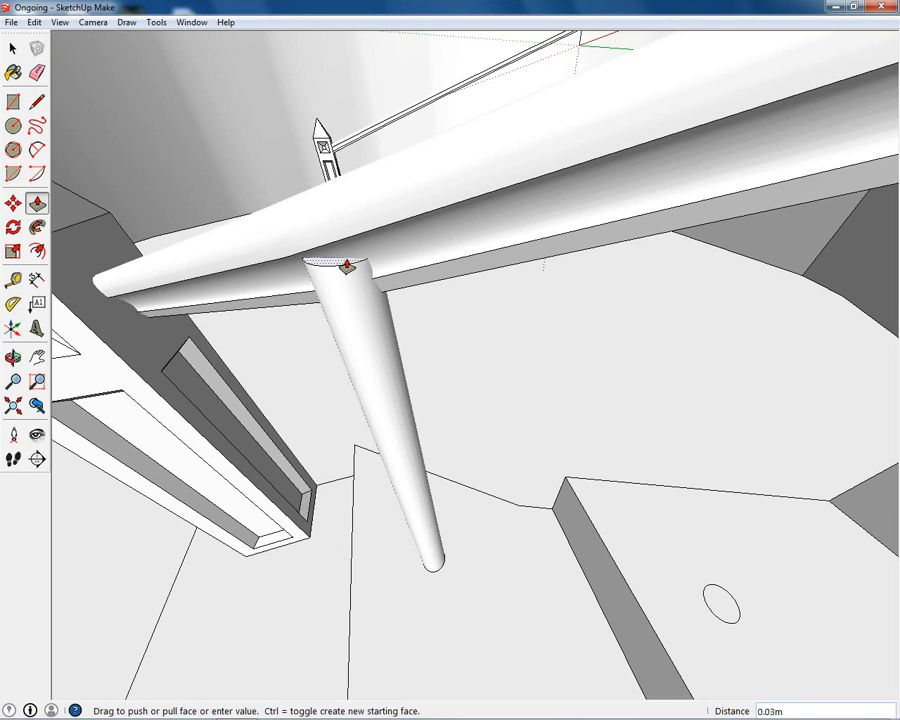
pyautogui.click(354, 263)
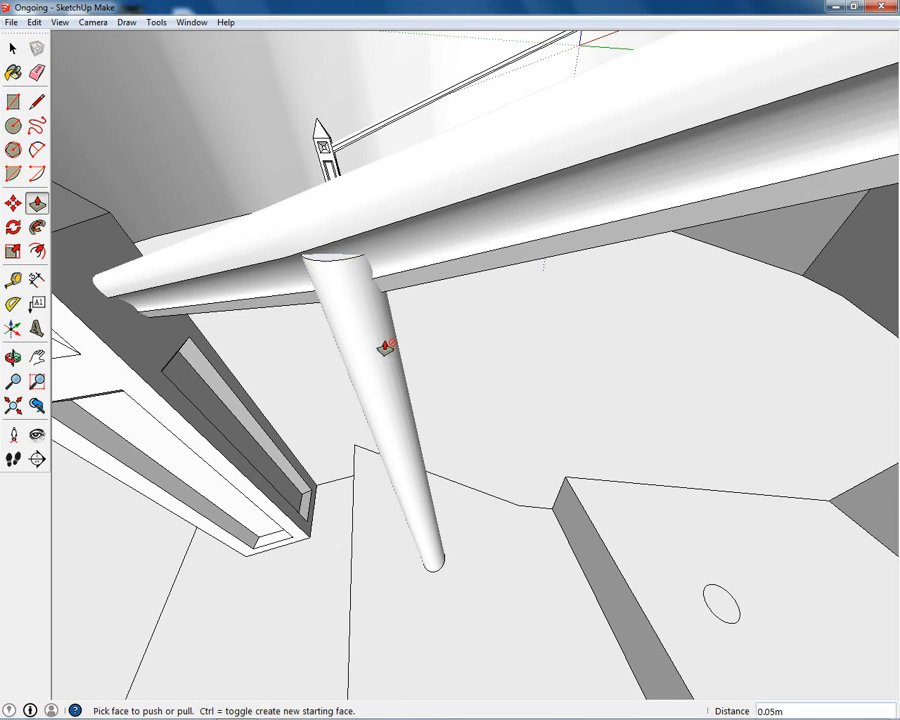
# Extrude the baluster circle on the second tread upward about 3.95 m to meet the handrail.
pyautogui.moveTo(386, 347); pyautogui.dragTo(675, 442, button='middle')
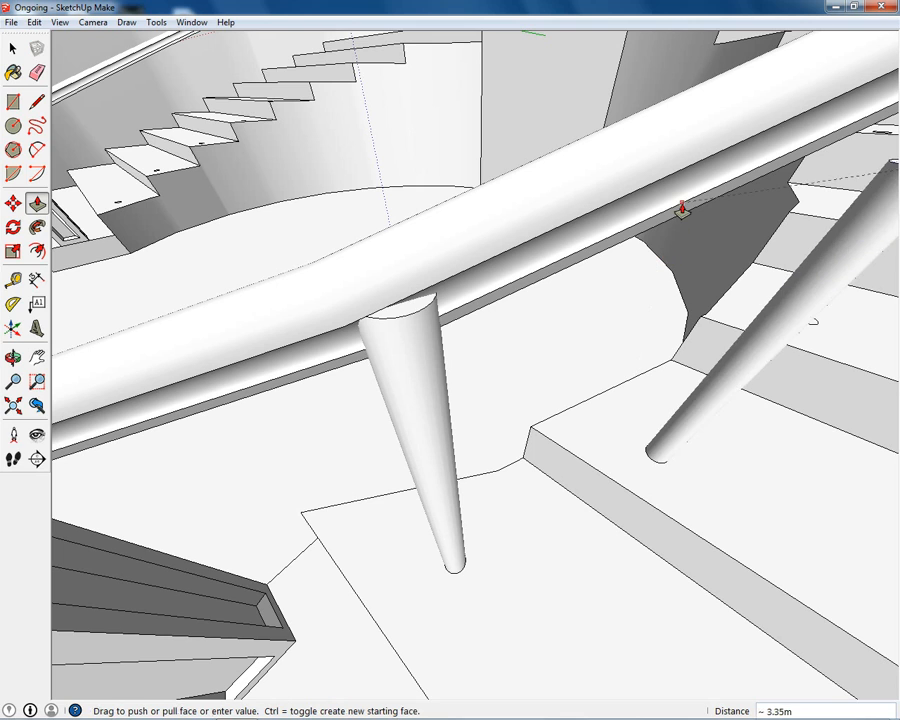
pyautogui.moveTo(695, 213); pyautogui.dragTo(567, 241, button='middle')
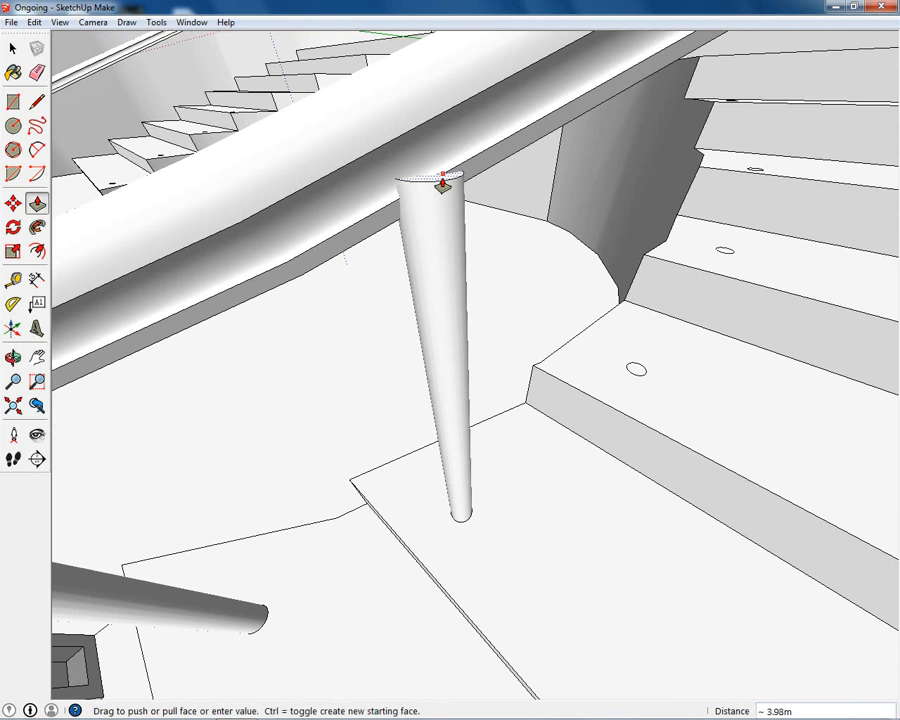
pyautogui.click(442, 190)
pyautogui.moveTo(370, 193); pyautogui.dragTo(470, 285, button='middle')
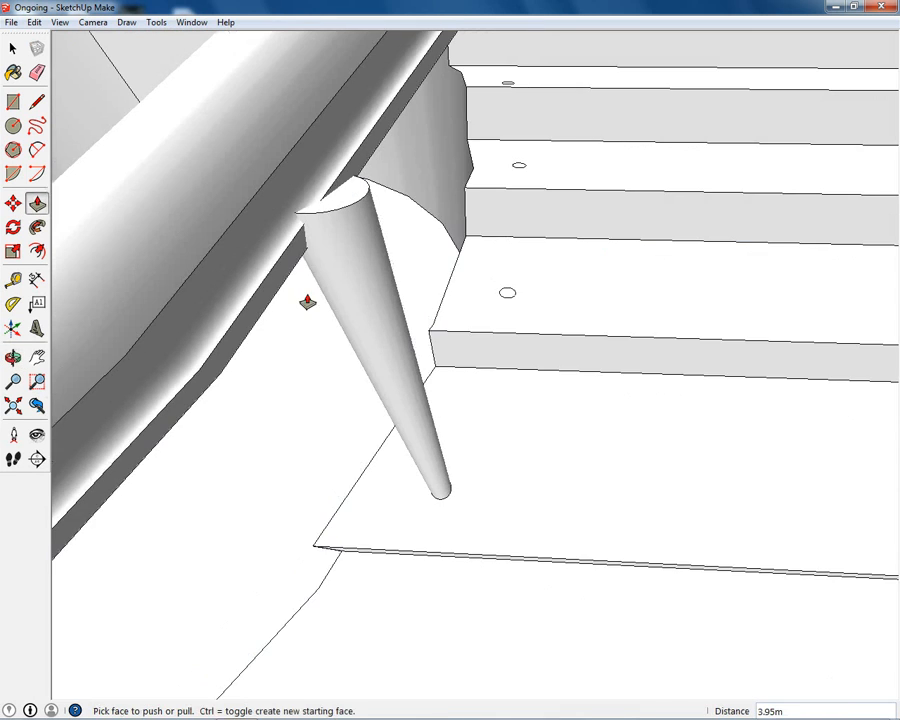
# Extrude the third tread's baluster circle upward about 4.41 m into the handrail and lower its top about 0.16 m.
pyautogui.moveTo(307, 301)
pyautogui.mouseDown(button='middle')
pyautogui.moveTo(385, 262)
pyautogui.moveTo(732, 280)
pyautogui.moveTo(836, 190)
pyautogui.moveTo(711, 195)
pyautogui.moveTo(538, 321)
pyautogui.moveTo(548, 344)
pyautogui.moveTo(493, 343)
pyautogui.moveTo(500, 332)
pyautogui.mouseUp(button='middle')
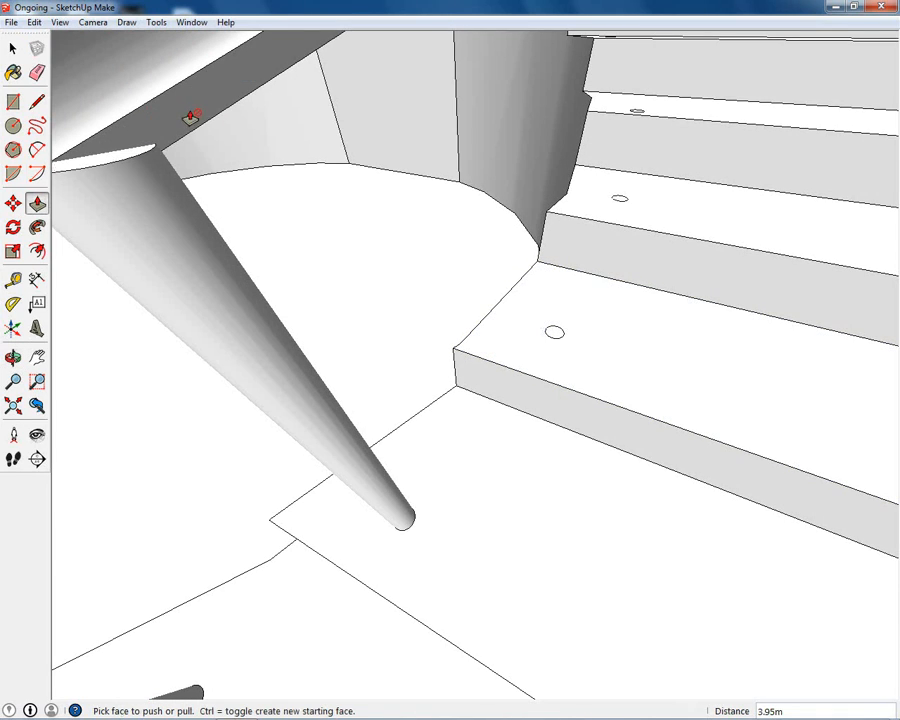
pyautogui.click(553, 333)
pyautogui.moveTo(549, 183); pyautogui.dragTo(498, 297, button='middle')
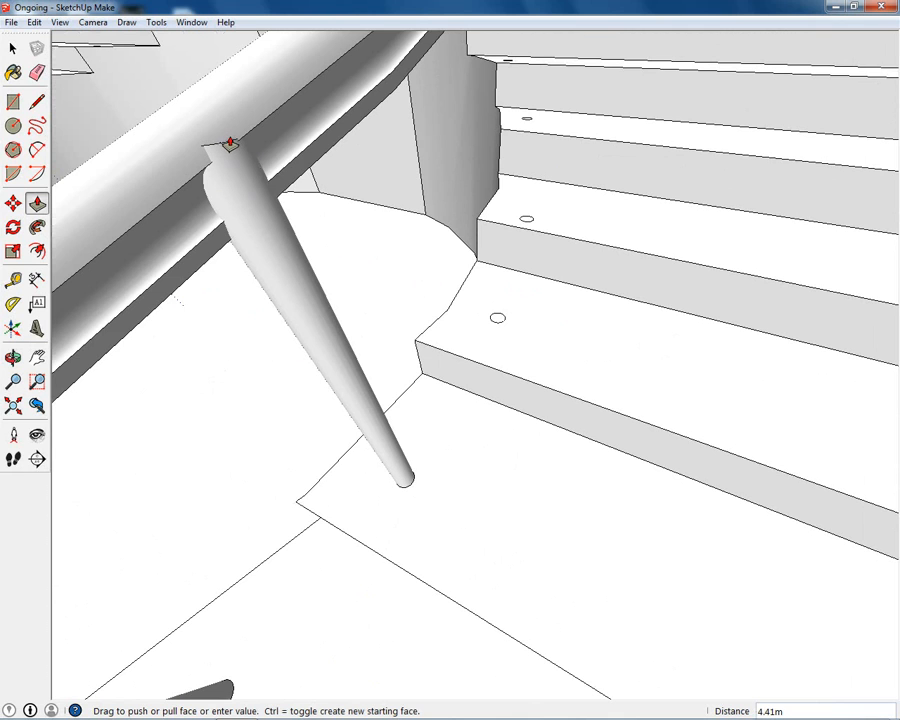
pyautogui.moveTo(230, 137); pyautogui.dragTo(780, 278, button='middle')
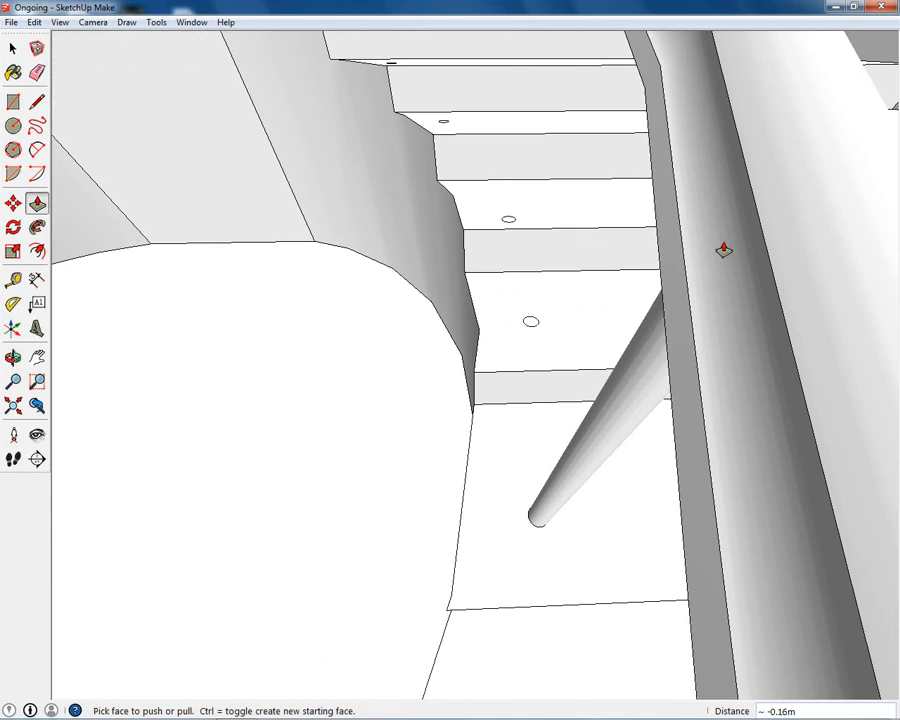
# Extrude the fourth tread's baluster circle upward about 4.49 m into the handrail and lower its top about 0.17 m.
pyautogui.moveTo(725, 251); pyautogui.dragTo(546, 327, button='middle')
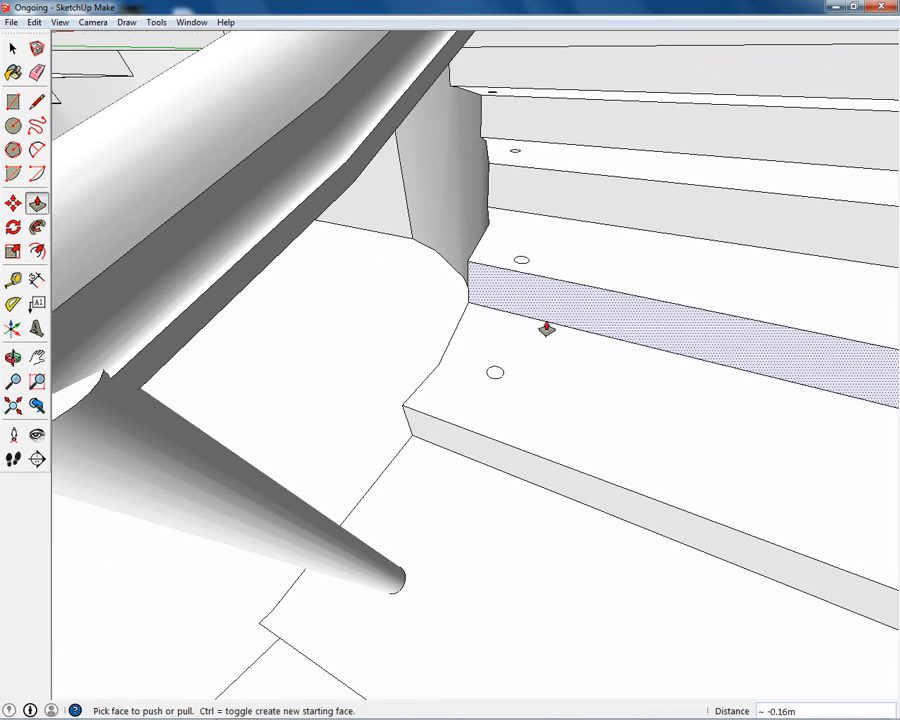
pyautogui.moveTo(458, 177); pyautogui.dragTo(427, 222, button='middle')
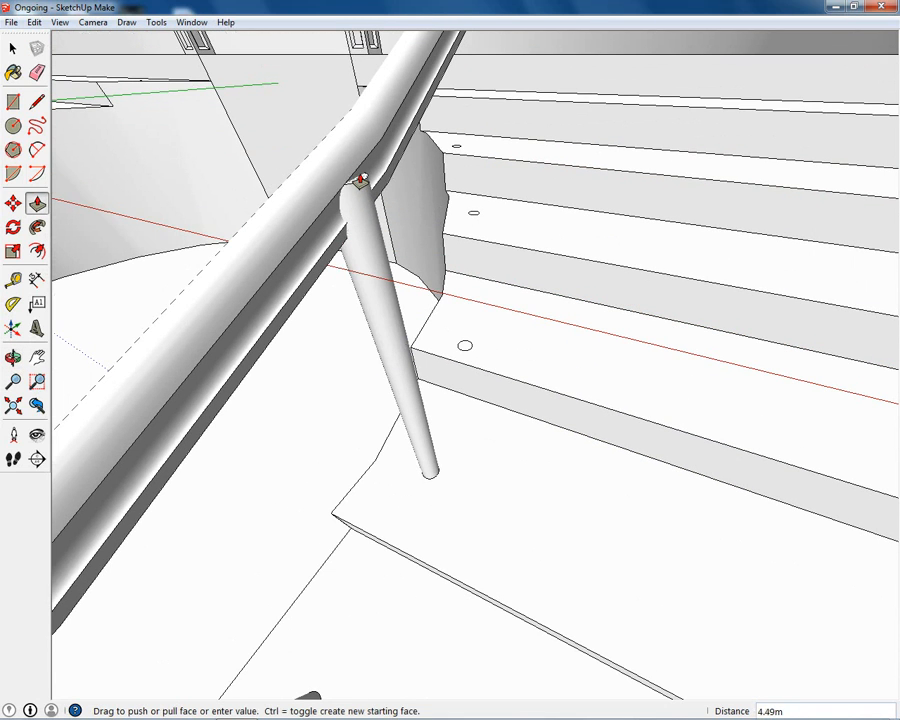
pyautogui.click(358, 178)
pyautogui.moveTo(311, 207); pyautogui.dragTo(542, 303, button='middle')
pyautogui.keyDown('shift'); pyautogui.moveTo(466, 245); pyautogui.dragTo(512, 253, button='middle'); pyautogui.keyUp('shift')
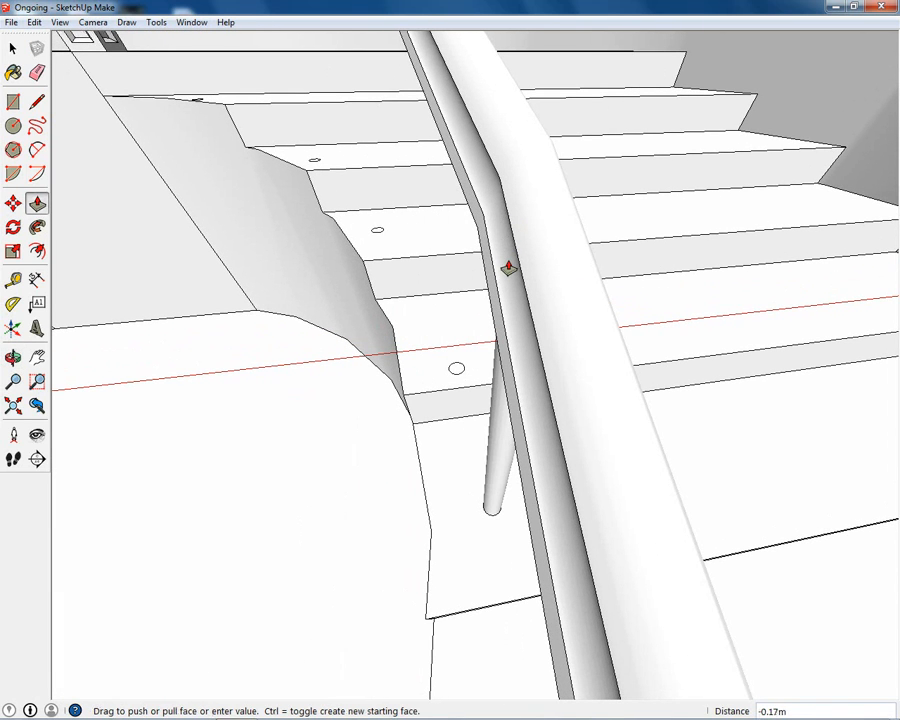
# Extrude the fifth tread's baluster circle upward about 4.40 m into the handrail and lower its top about 0.22 m.
pyautogui.moveTo(540, 262); pyautogui.dragTo(655, 484, button='middle')
pyautogui.click(622, 527)
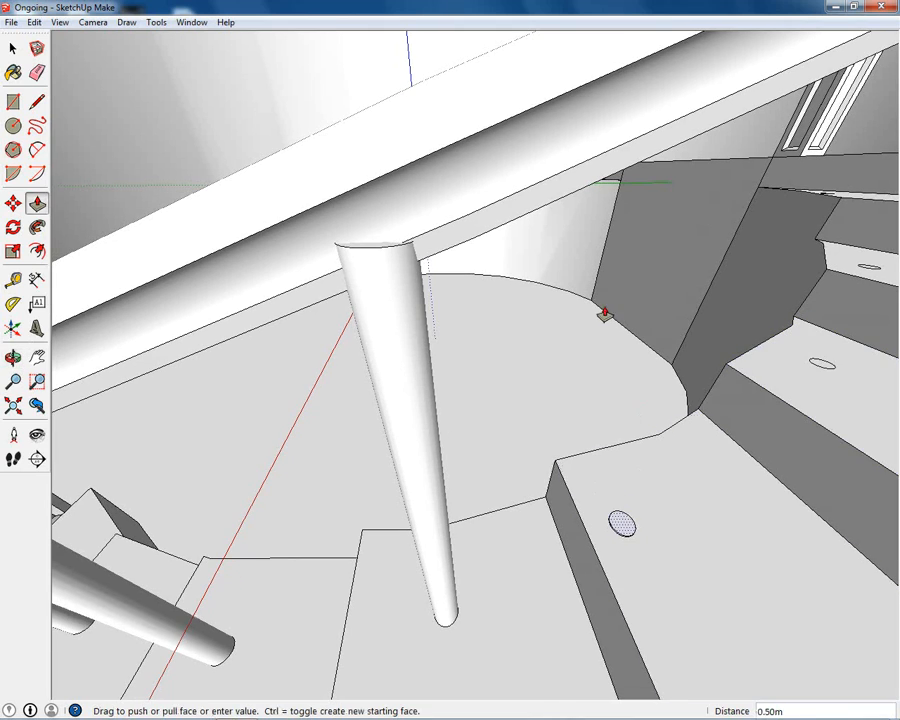
pyautogui.moveTo(663, 116); pyautogui.dragTo(443, 342, button='middle')
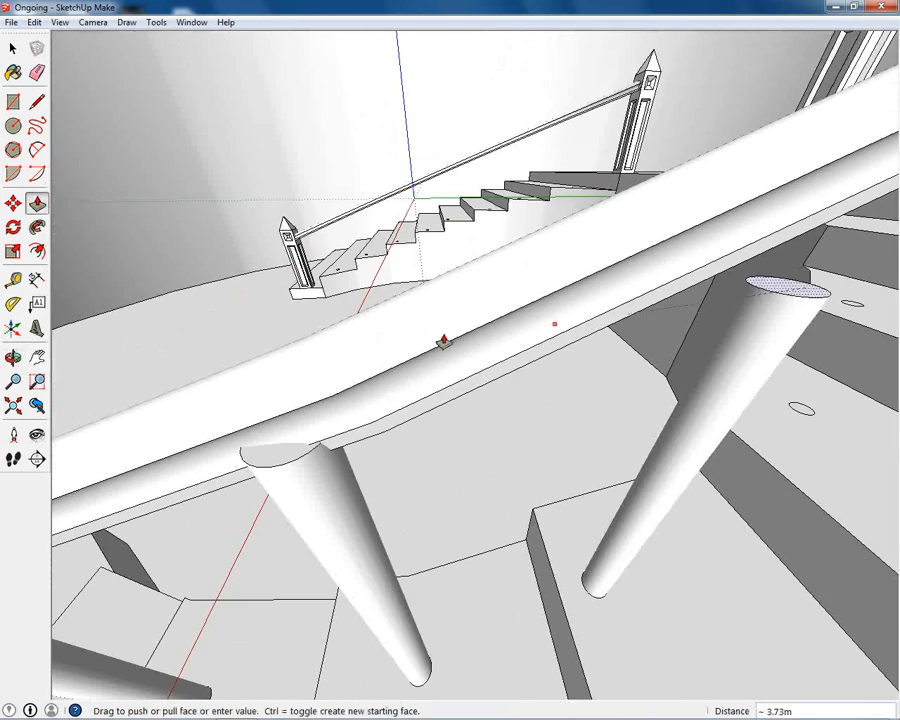
pyautogui.moveTo(635, 338)
pyautogui.mouseDown(button='middle')
pyautogui.moveTo(687, 303)
pyautogui.moveTo(621, 322)
pyautogui.mouseUp(button='middle')
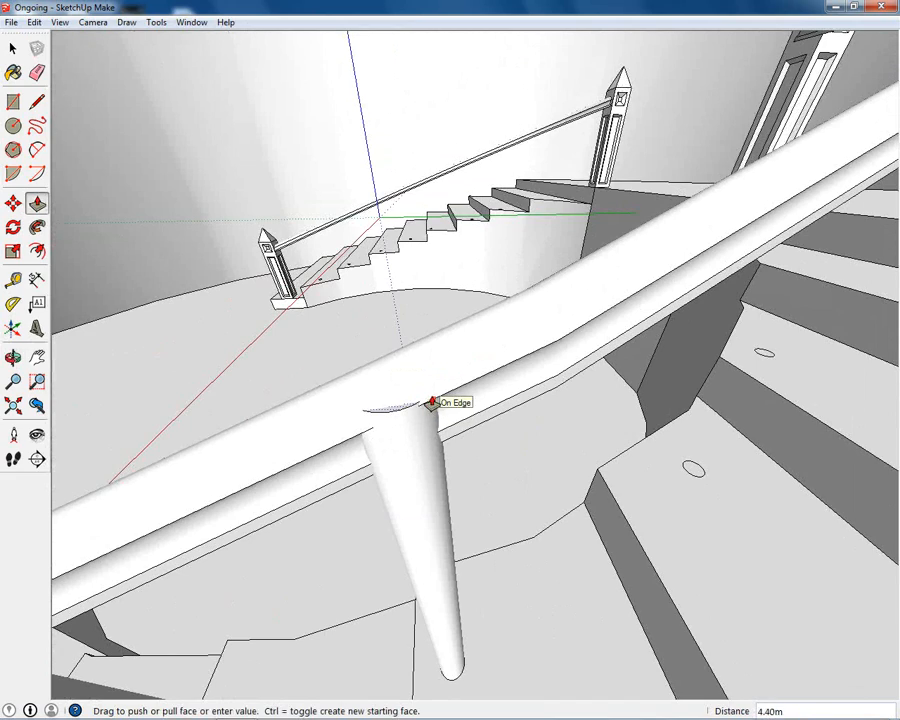
pyautogui.click(432, 404)
pyautogui.moveTo(426, 406); pyautogui.dragTo(482, 471, button='middle')
pyautogui.moveTo(565, 486); pyautogui.dragTo(580, 460, button='middle')
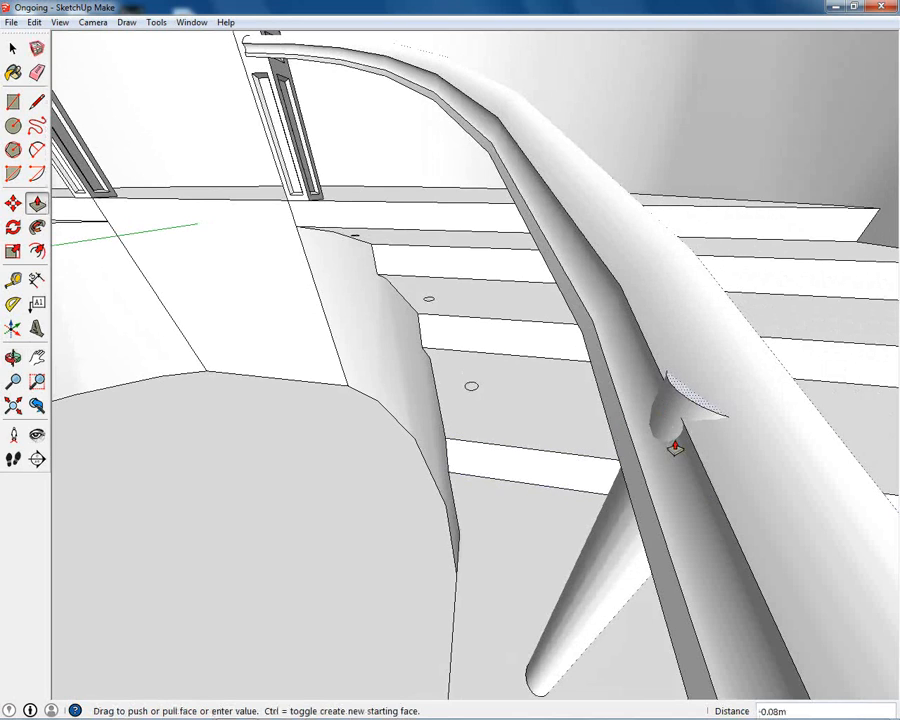
pyautogui.click(664, 466)
# Extrude the sixth tread's baluster circle upward about 4.67 m into the handrail and lower its top about 0.05 m.
pyautogui.moveTo(664, 466); pyautogui.dragTo(265, 507, button='middle')
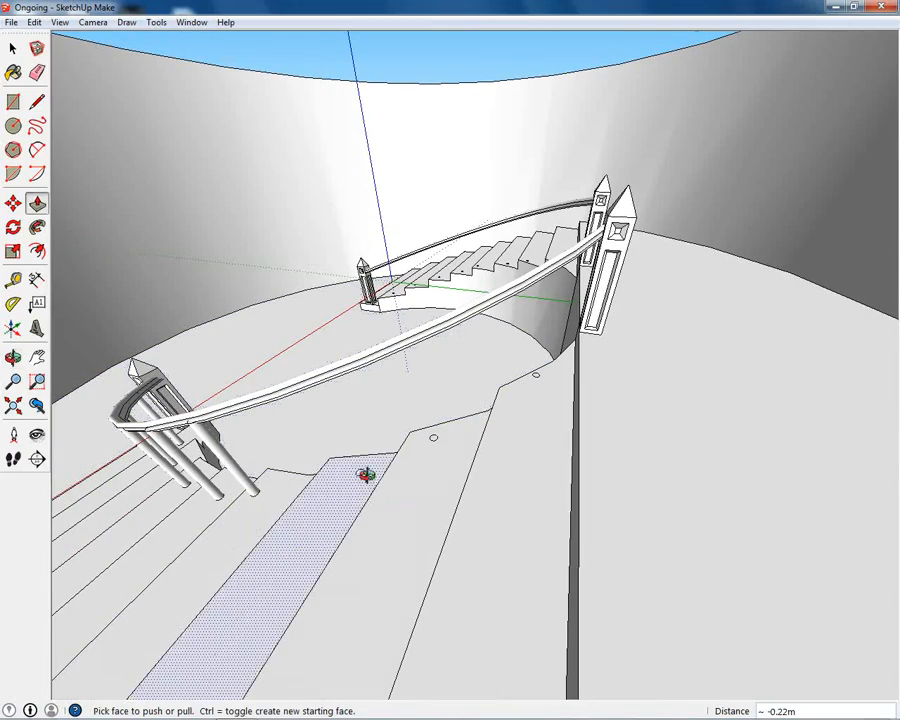
pyautogui.moveTo(366, 474); pyautogui.dragTo(400, 502, button='middle')
pyautogui.click(388, 500)
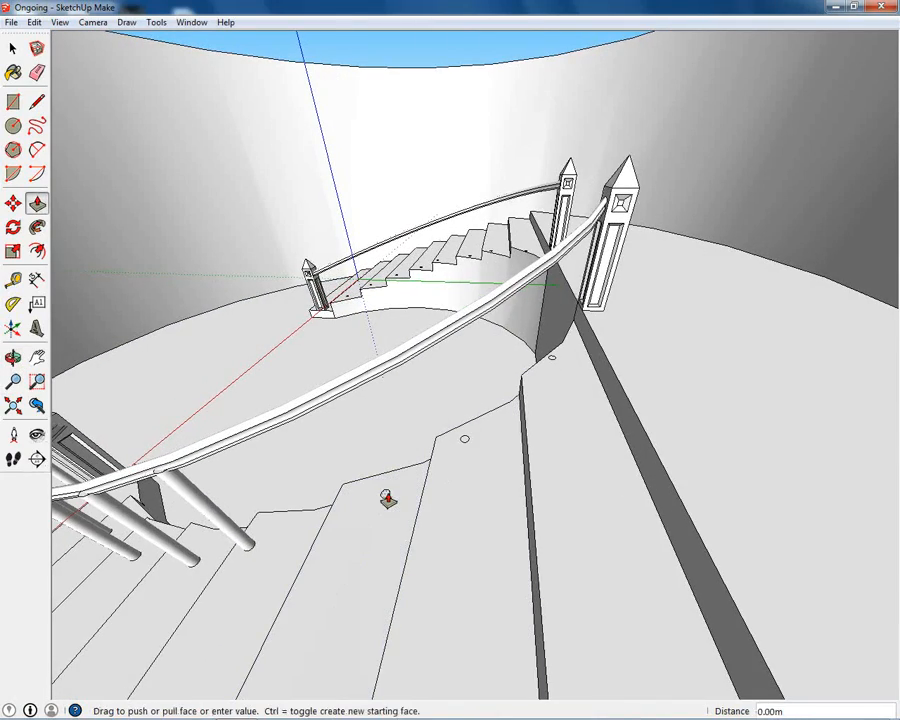
pyautogui.scroll(5, 358, 382)
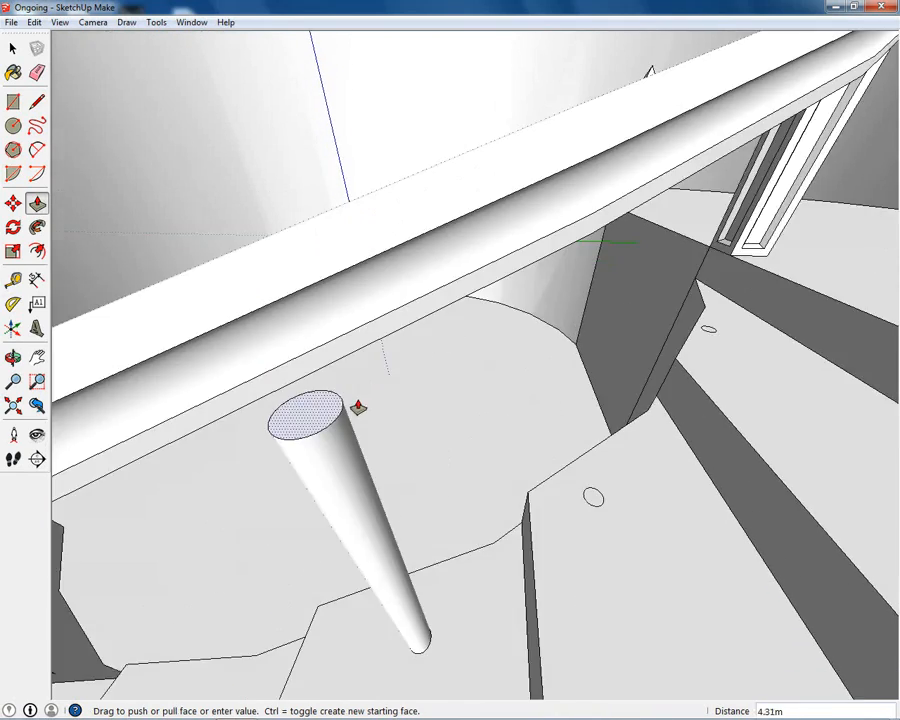
pyautogui.scroll(-5, 334, 393)
pyautogui.moveTo(334, 393); pyautogui.dragTo(436, 378, button='middle')
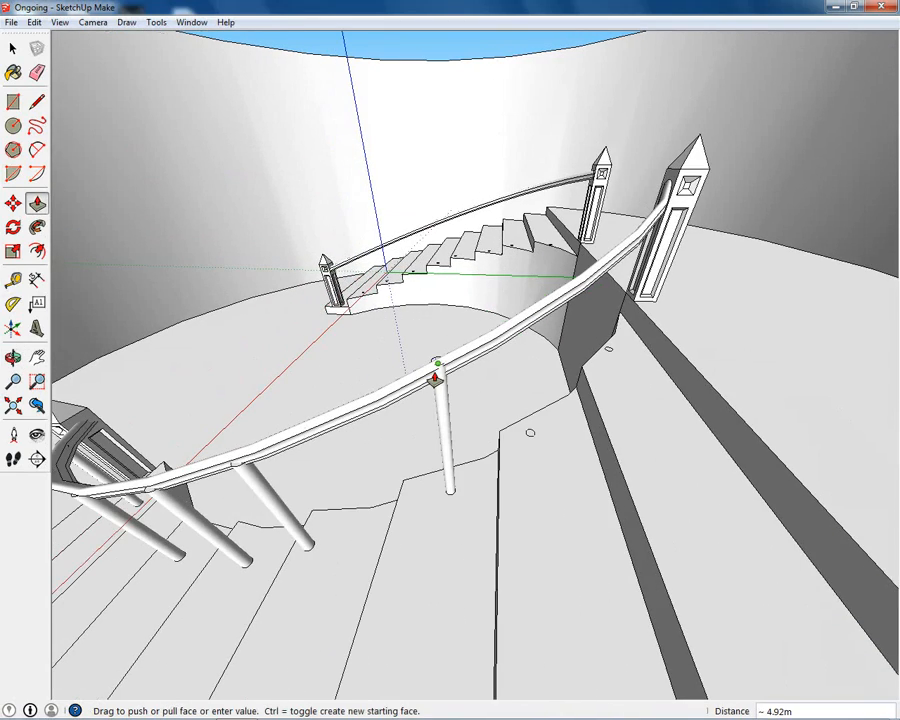
pyautogui.scroll(2, 434, 376)
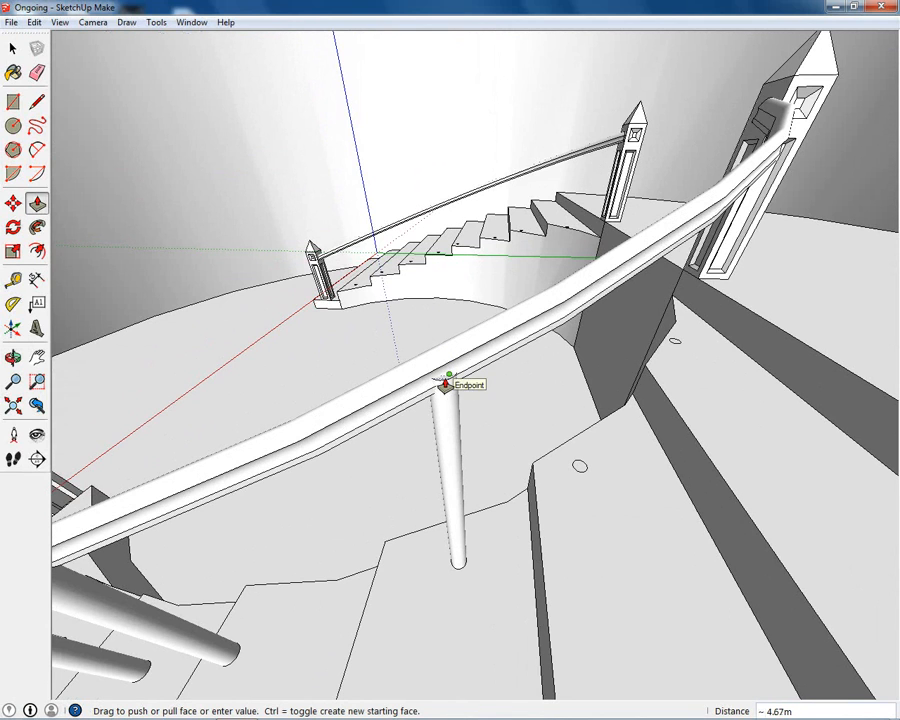
pyautogui.click(444, 381)
pyautogui.moveTo(444, 378); pyautogui.dragTo(747, 374, button='middle')
pyautogui.moveTo(810, 315); pyautogui.dragTo(675, 421, button='middle')
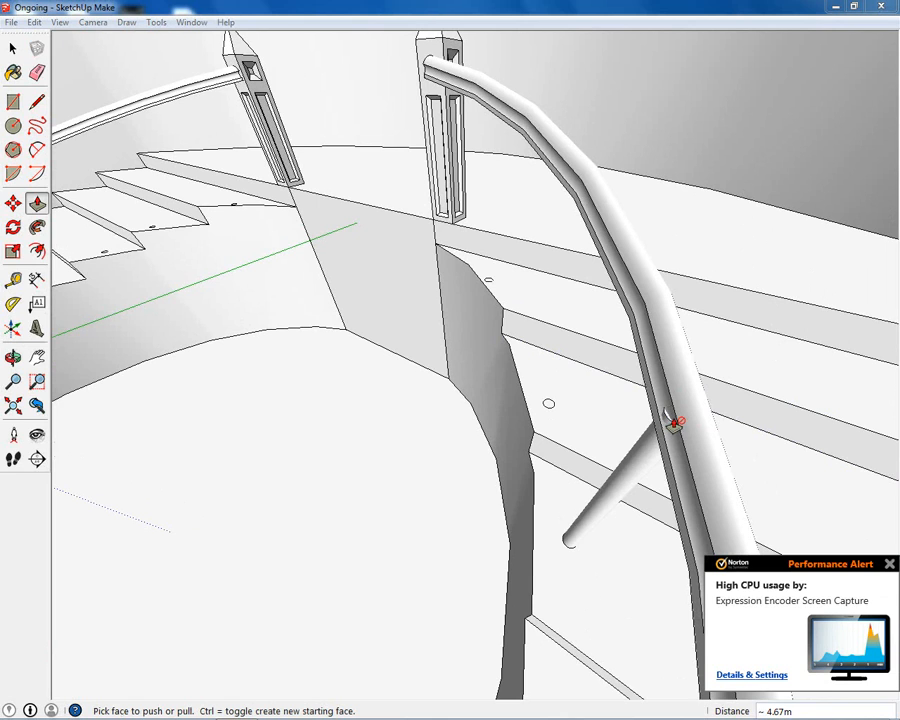
pyautogui.click(666, 422)
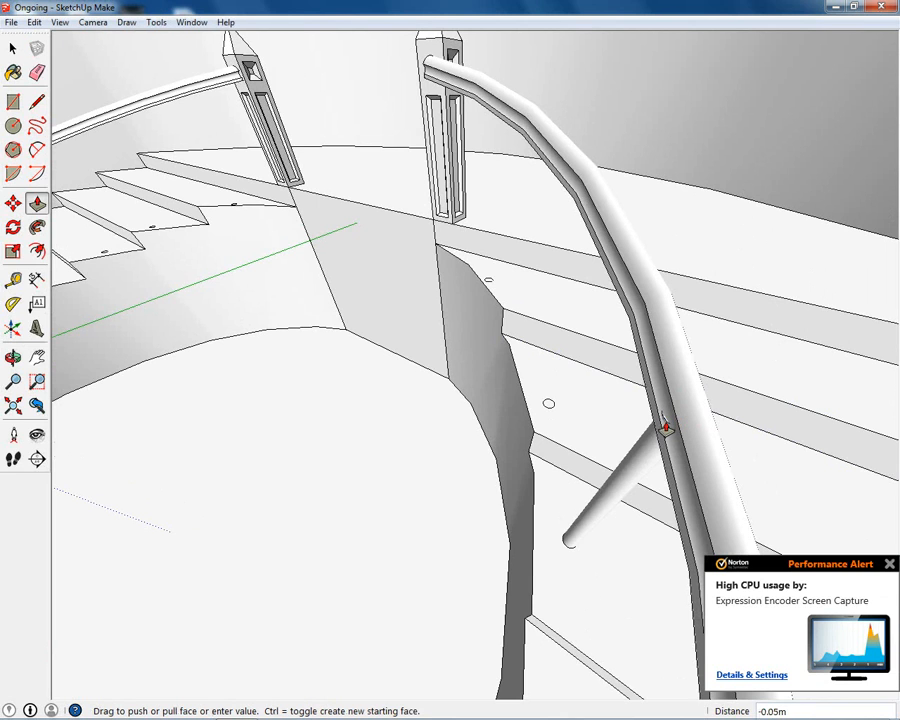
pyautogui.click(666, 430)
# Extrude the seventh tread's baluster circle upward to the handrail and lower its top about 0.45 m.
pyautogui.moveTo(667, 428)
pyautogui.mouseDown(button='middle')
pyautogui.moveTo(641, 404)
pyautogui.moveTo(550, 402)
pyautogui.moveTo(399, 459)
pyautogui.mouseUp(button='middle')
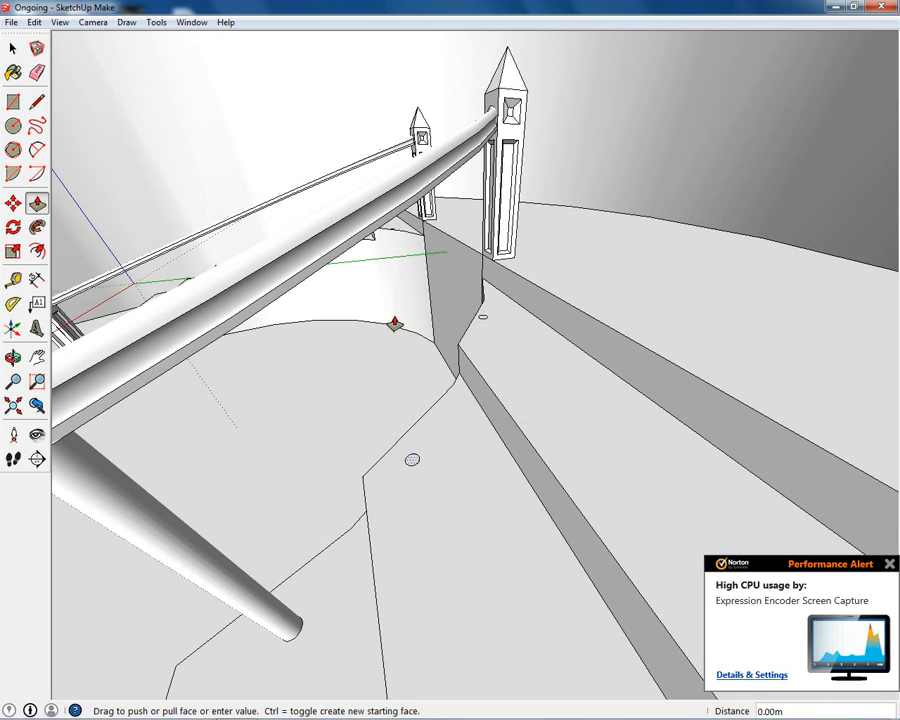
pyautogui.moveTo(395, 323); pyautogui.dragTo(382, 219)
pyautogui.click(382, 211)
pyautogui.moveTo(337, 245)
pyautogui.mouseDown(button='middle')
pyautogui.moveTo(394, 277)
pyautogui.moveTo(333, 345)
pyautogui.moveTo(290, 352)
pyautogui.moveTo(348, 342)
pyautogui.moveTo(412, 356)
pyautogui.mouseUp(button='middle')
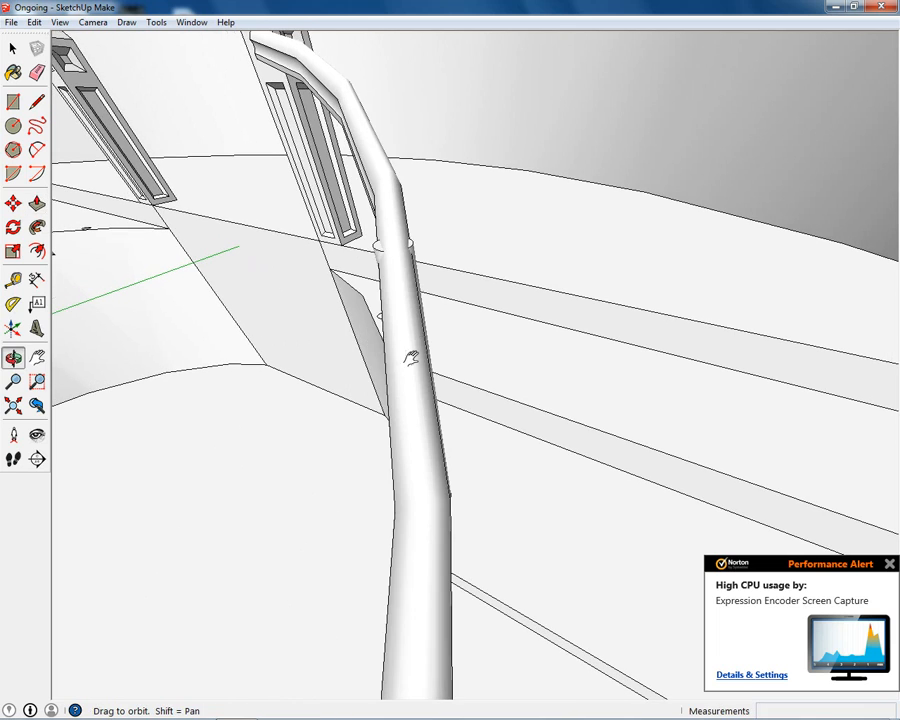
pyautogui.click(380, 266)
pyautogui.moveTo(393, 275); pyautogui.dragTo(575, 340, button='middle')
pyautogui.click(431, 320)
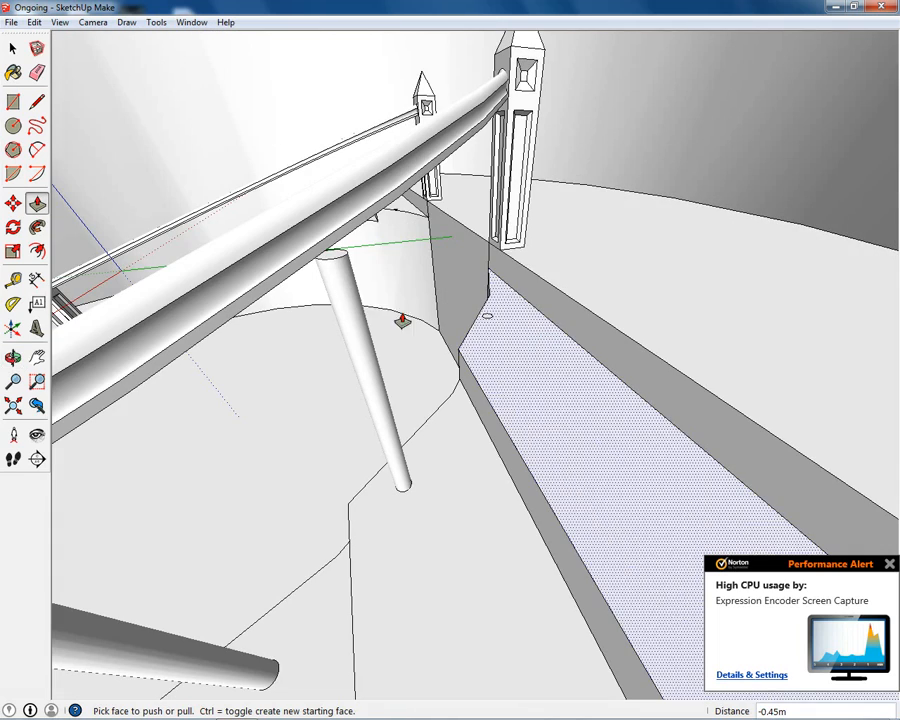
# Fit the seventh baluster's top to the handrail by raising it about 0.27 m and lowering it about 0.22 m.
pyautogui.click(335, 253)
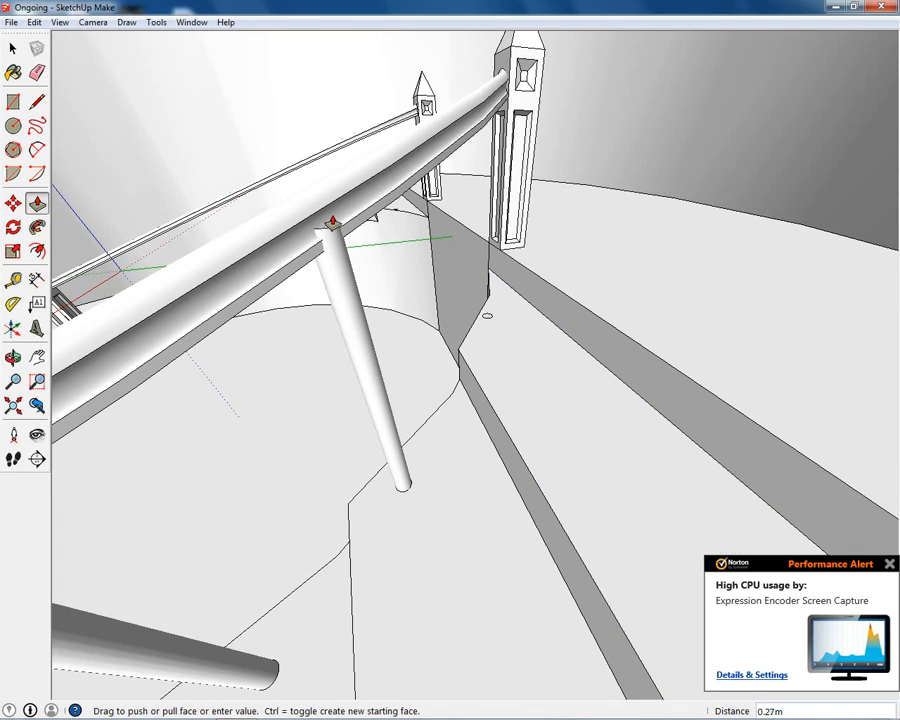
pyautogui.click(332, 219)
pyautogui.moveTo(297, 231)
pyautogui.mouseDown(button='middle')
pyautogui.moveTo(438, 281)
pyautogui.moveTo(323, 369)
pyautogui.moveTo(390, 356)
pyautogui.moveTo(447, 364)
pyautogui.mouseUp(button='middle')
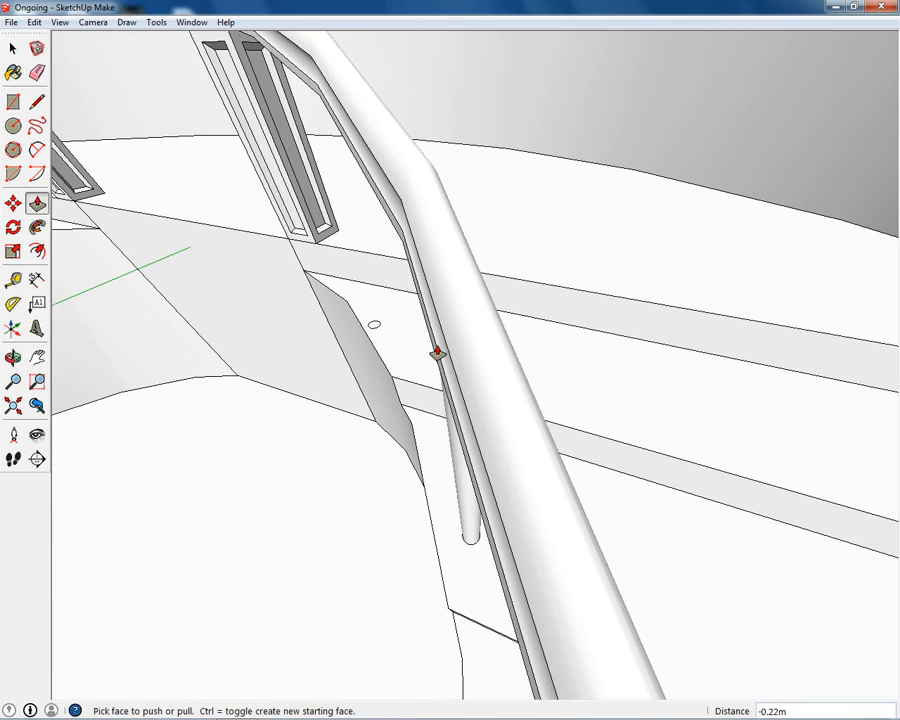
# Extrude the eighth tread's baluster circle upward about 4.87 m into the handrail and lower its top about 0.16 m.
pyautogui.moveTo(438, 353)
pyautogui.mouseDown(button='middle')
pyautogui.moveTo(428, 367)
pyautogui.moveTo(215, 330)
pyautogui.moveTo(317, 325)
pyautogui.moveTo(362, 376)
pyautogui.moveTo(470, 368)
pyautogui.mouseUp(button='middle')
pyautogui.moveTo(470, 368); pyautogui.dragTo(443, 230)
pyautogui.scroll(2, 457, 213)
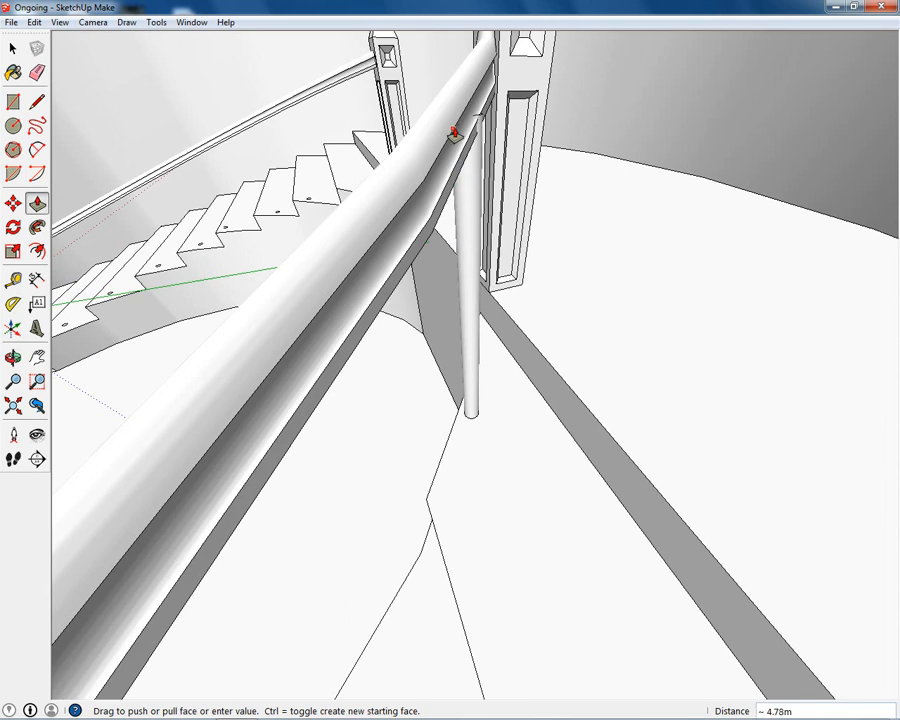
pyautogui.moveTo(454, 133); pyautogui.dragTo(458, 213, button='middle')
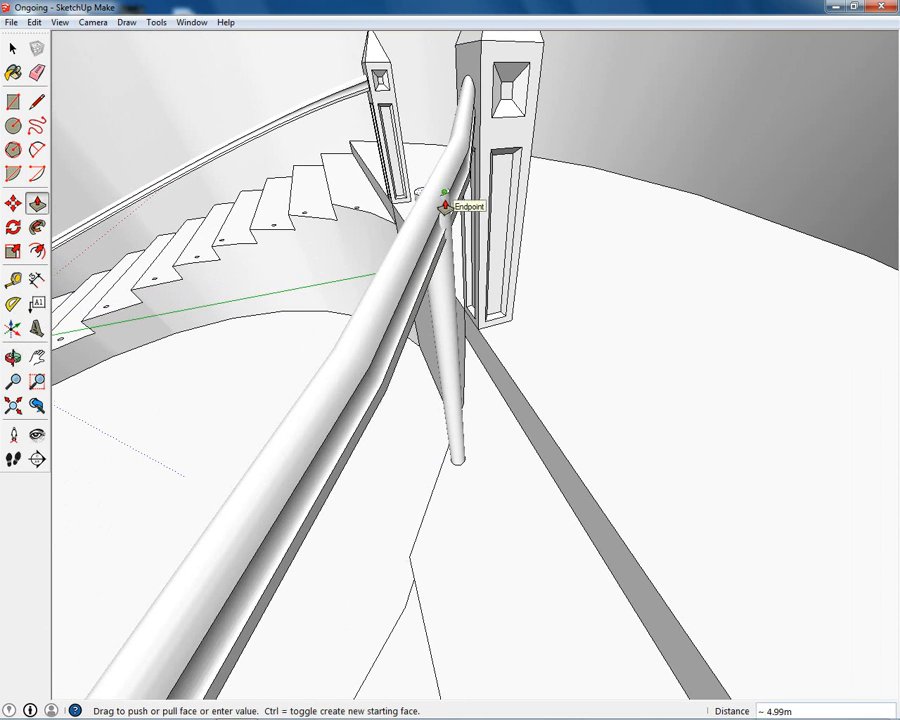
pyautogui.click(448, 213)
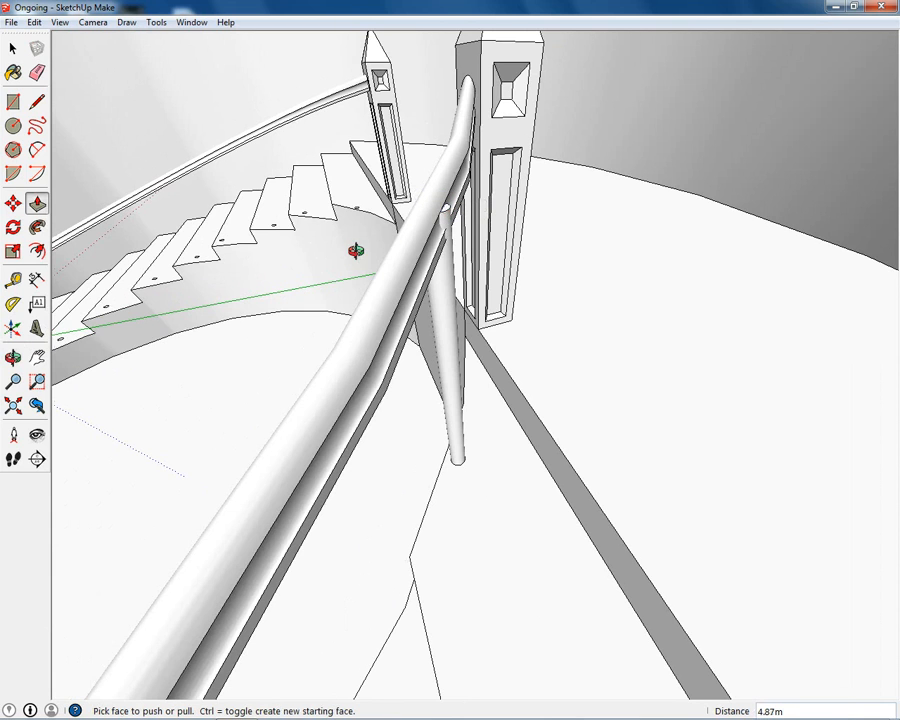
pyautogui.moveTo(353, 251); pyautogui.dragTo(476, 306, button='middle')
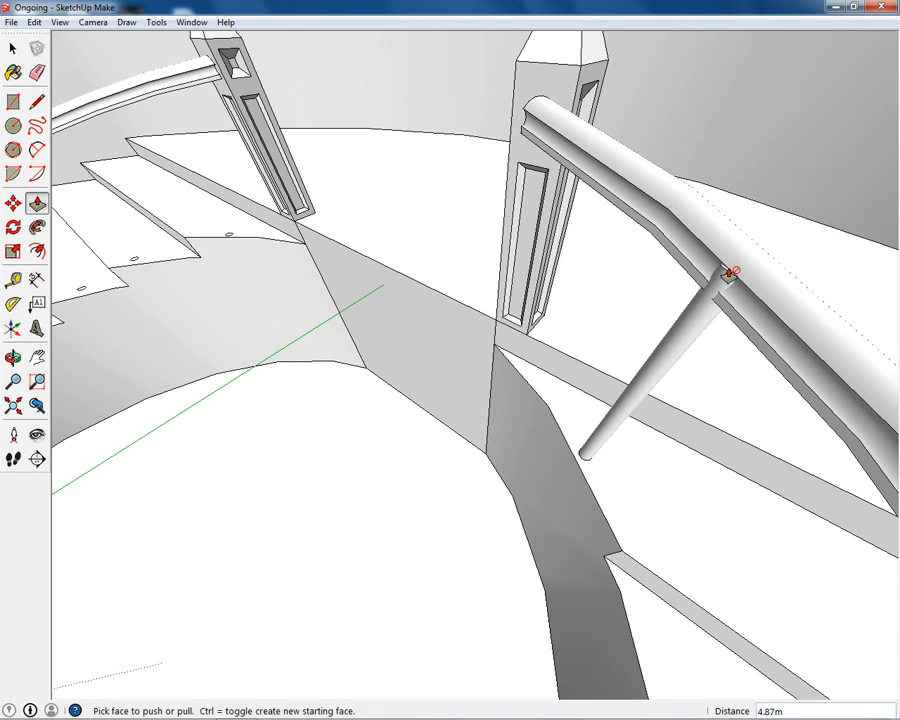
pyautogui.scroll(4, 731, 272)
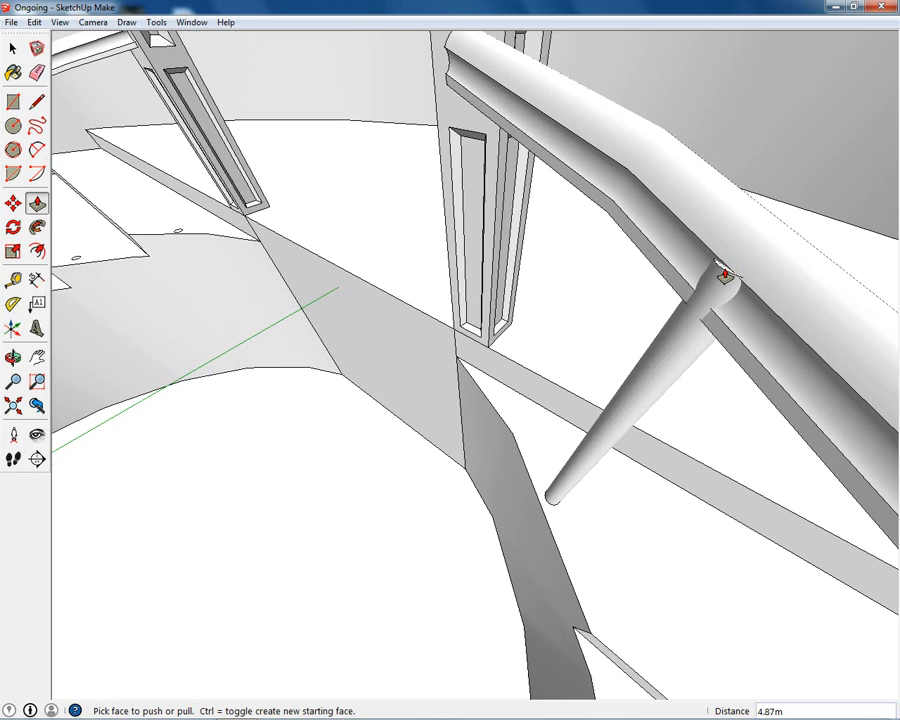
pyautogui.click(725, 275)
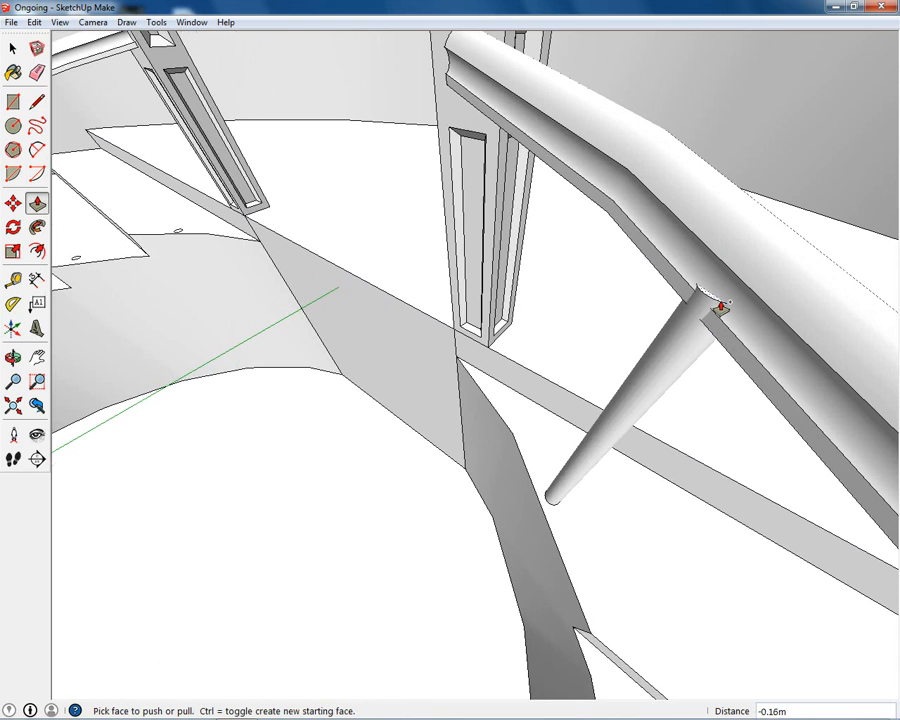
# Extrude the opposite staircase's eighth-tread baluster circle upward about 4.87 m, referencing the top of the matching finished baluster.
pyautogui.press('o')
pyautogui.moveTo(727, 348); pyautogui.dragTo(384, 280, button='middle')
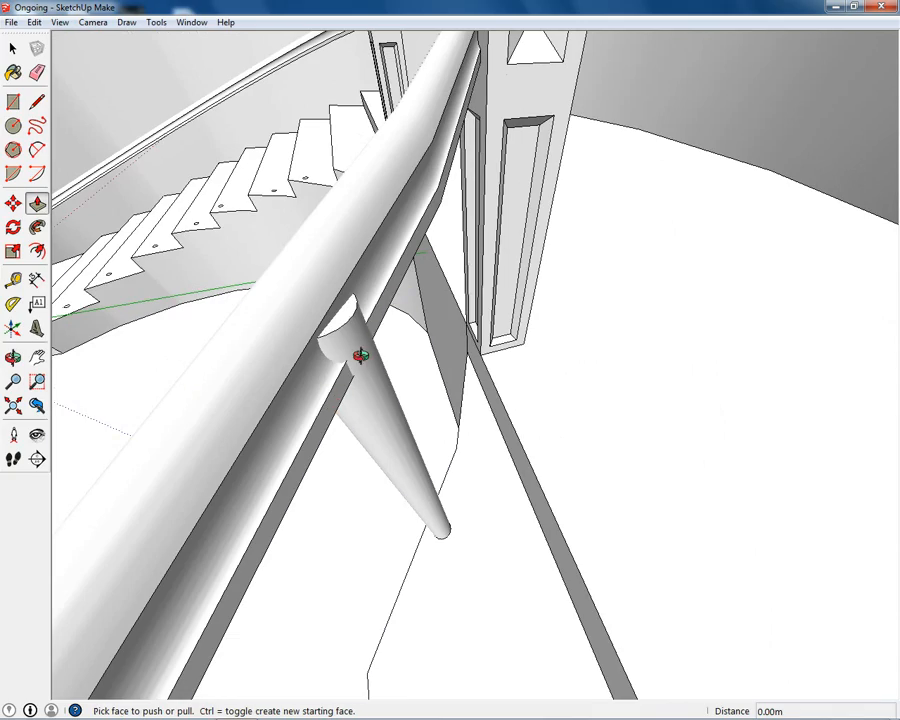
pyautogui.moveTo(360, 356); pyautogui.dragTo(165, 354, button='middle')
pyautogui.moveTo(599, 239); pyautogui.dragTo(348, 463, button='middle')
pyautogui.scroll(3, 663, 404)
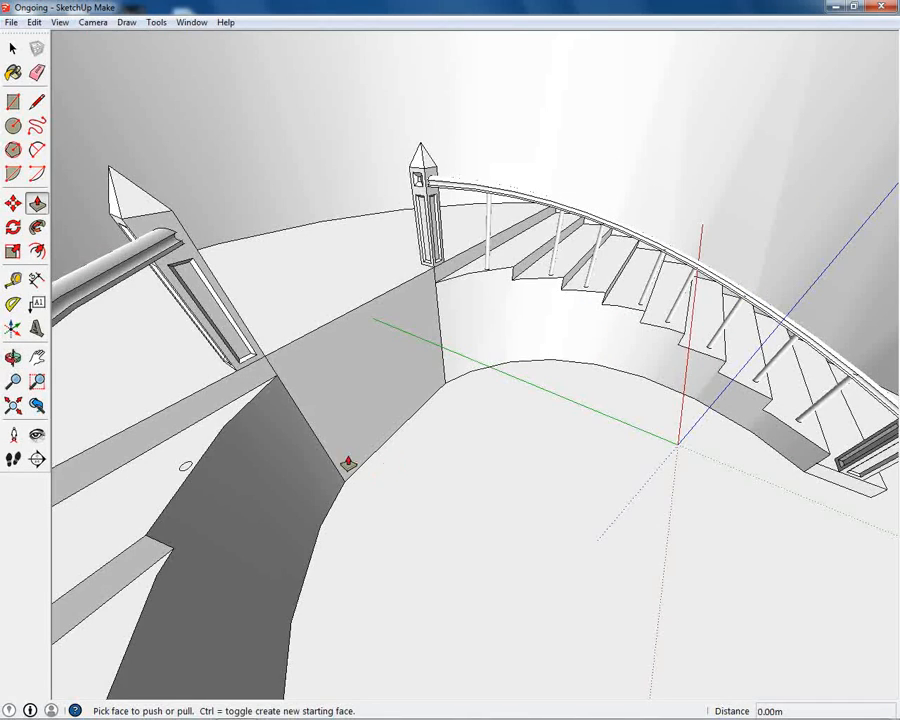
pyautogui.click(187, 467)
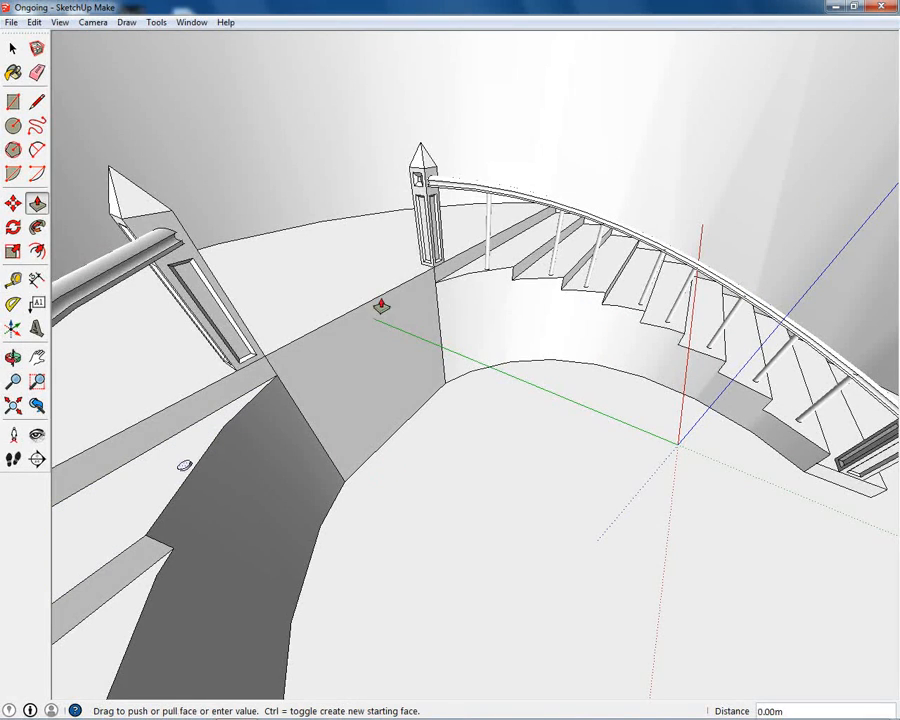
pyautogui.scroll(10, 490, 192)
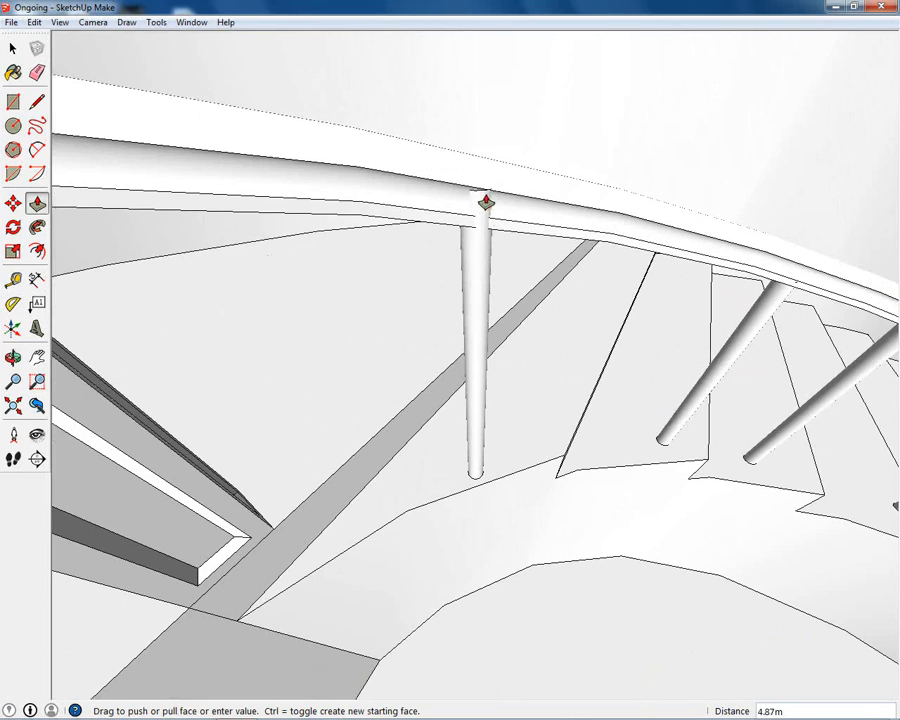
pyautogui.moveTo(486, 202)
pyautogui.mouseDown(button='middle')
pyautogui.moveTo(504, 279)
pyautogui.moveTo(489, 206)
pyautogui.mouseUp(button='middle')
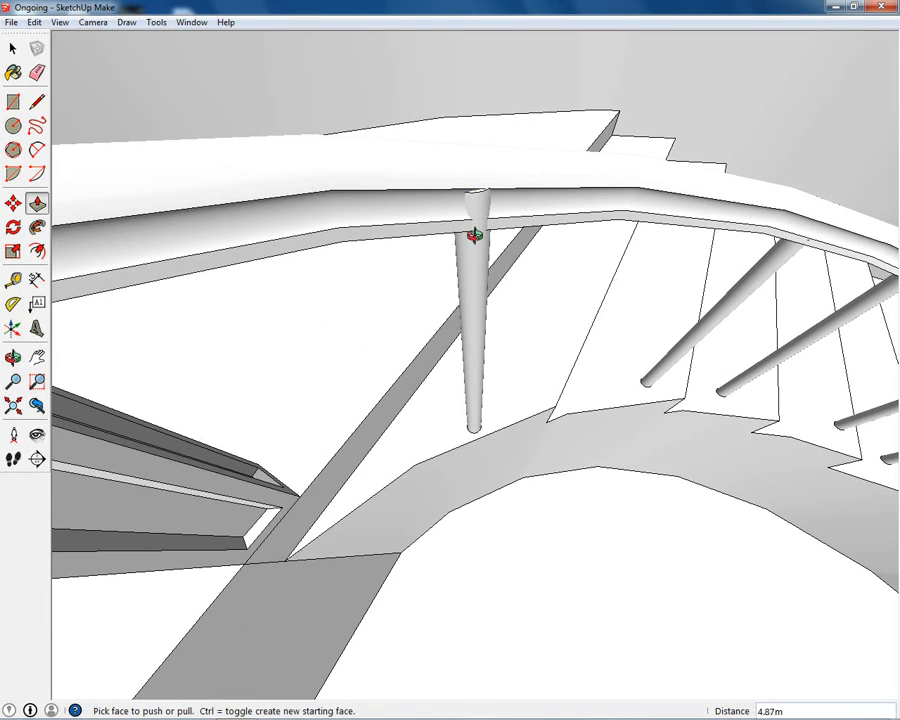
# Extrude the opposite staircase's seventh- and sixth-tread baluster circles up to the handrail, matching the finished balusters, the sixth about 4.57 m.
pyautogui.moveTo(474, 235); pyautogui.dragTo(488, 366, button='middle')
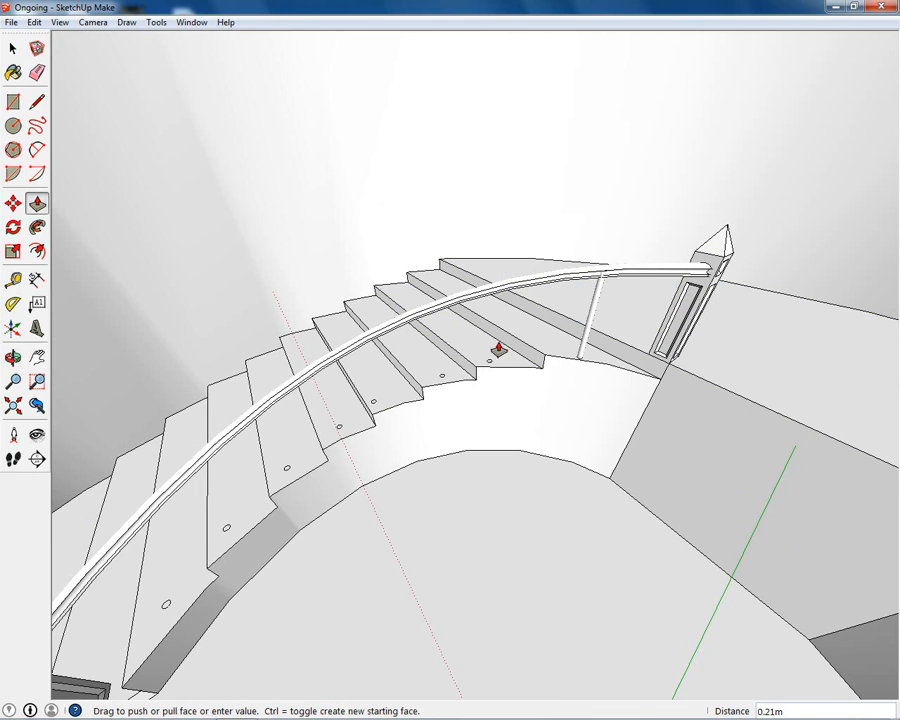
pyautogui.keyDown('shift'); pyautogui.moveTo(786, 532); pyautogui.dragTo(504, 444, button='middle'); pyautogui.keyUp('shift')
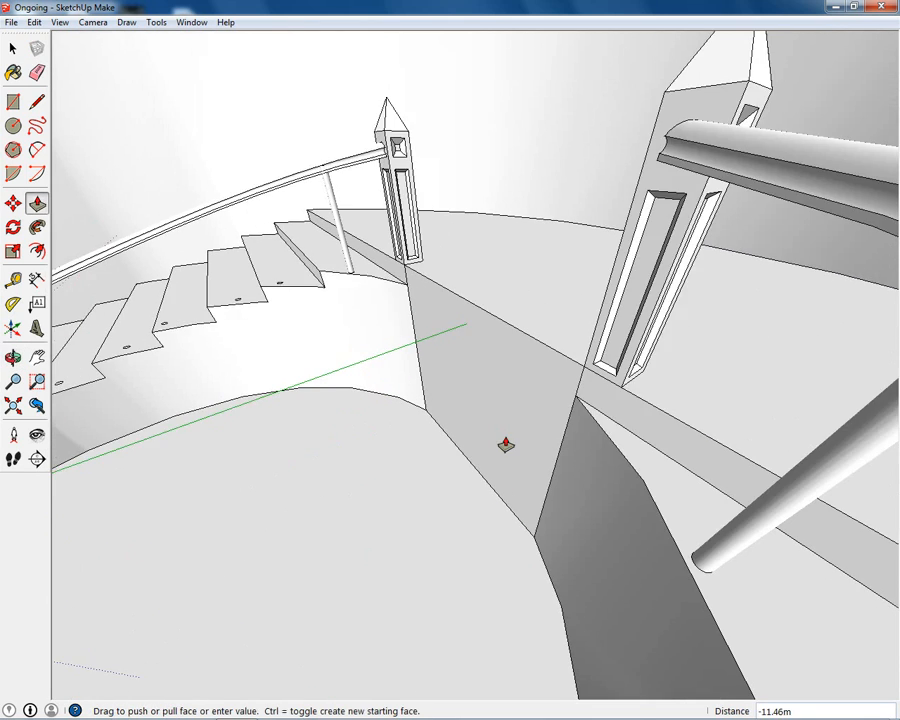
pyautogui.scroll(-1, 512, 448)
pyautogui.scroll(-1, 543, 469)
pyautogui.moveTo(648, 555); pyautogui.dragTo(488, 446, button='middle')
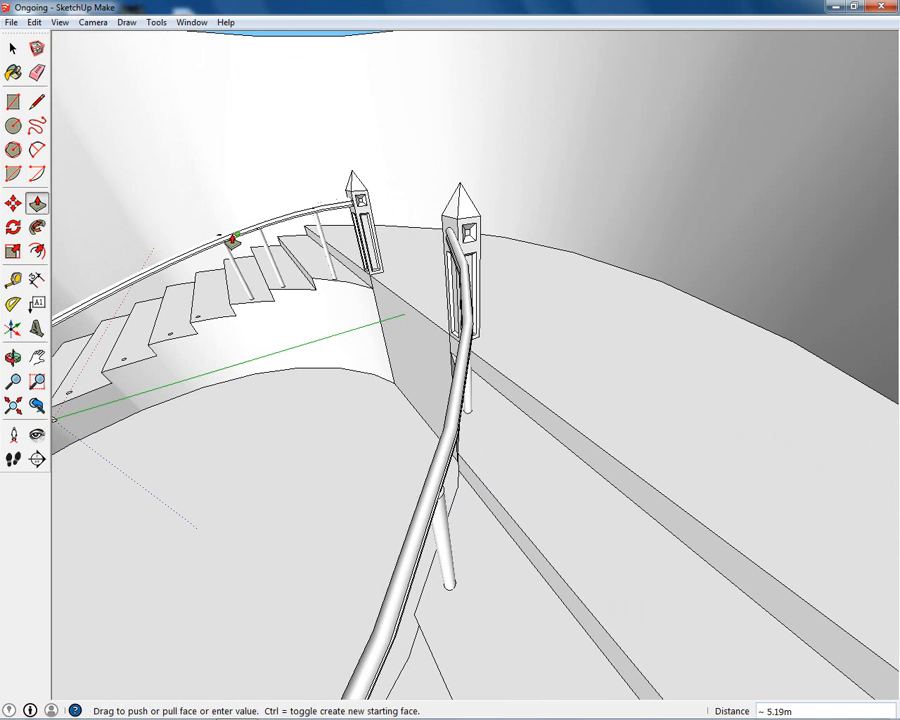
pyautogui.moveTo(435, 580); pyautogui.dragTo(421, 430, button='middle')
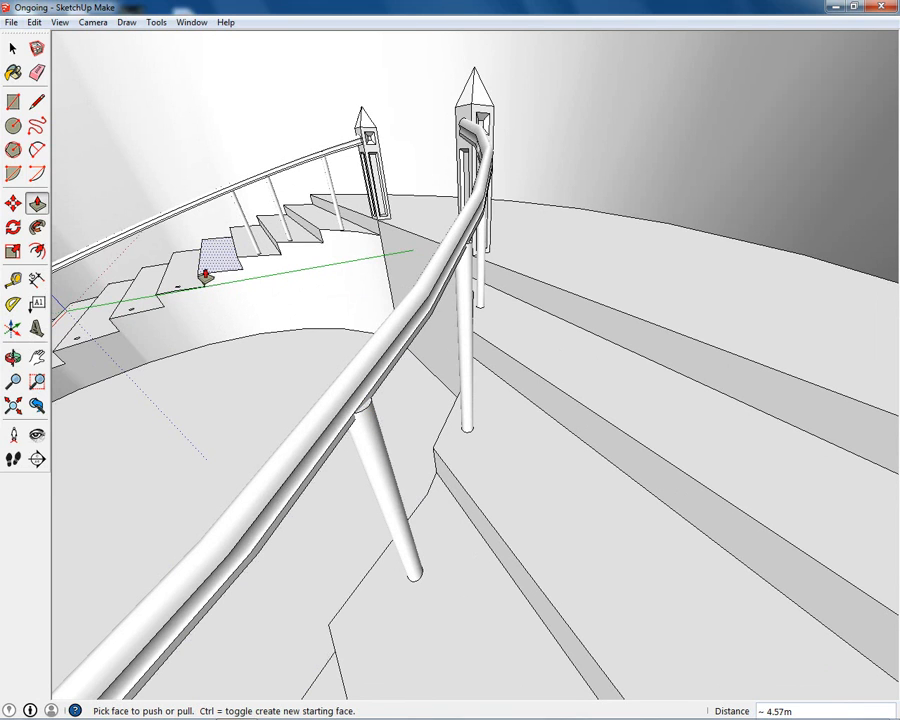
pyautogui.scroll(5, 205, 275)
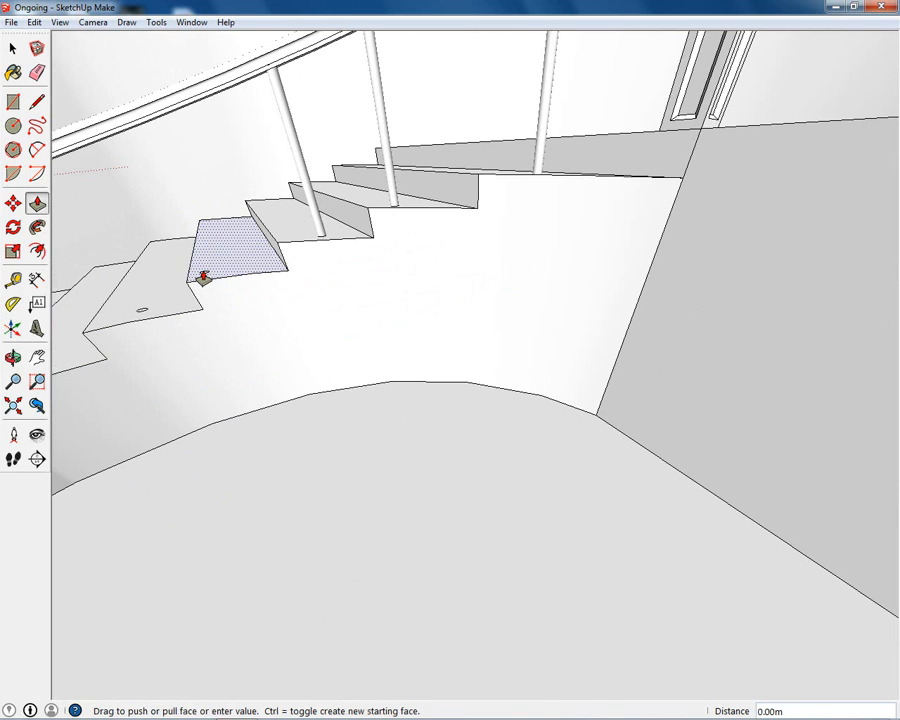
pyautogui.doubleClick(203, 278)
pyautogui.hotkey('ctrl', 'z')
# Extrude the opposite staircase's fifth-tread baluster circle up to the handrail and lower its top about 0.35 m.
pyautogui.moveTo(230, 282); pyautogui.dragTo(380, 384, button='middle')
pyautogui.scroll(3, 296, 315)
pyautogui.doubleClick(259, 305)
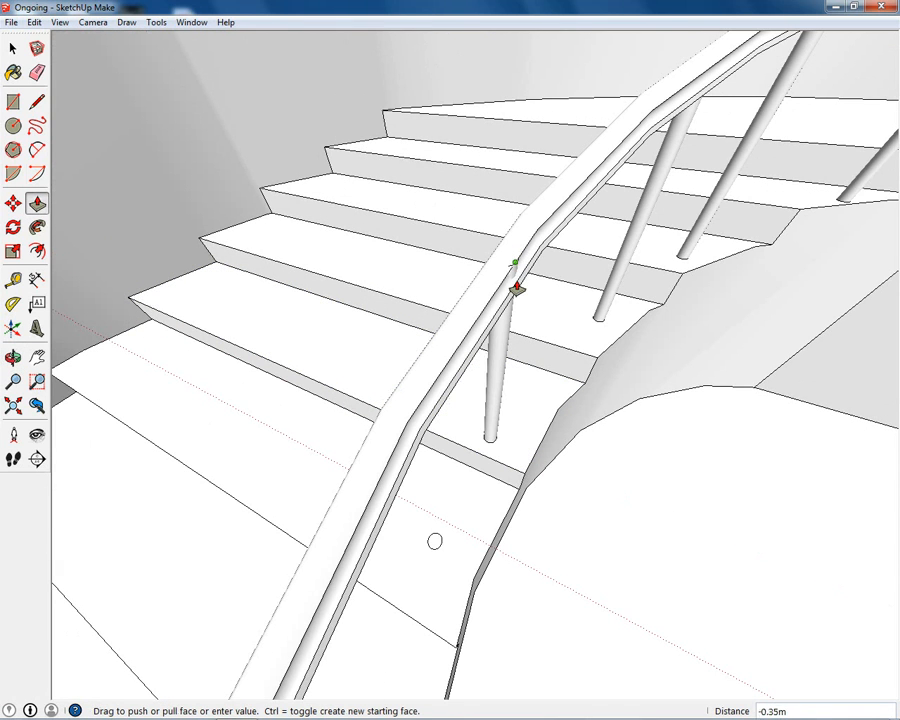
# Extrude the opposite staircase's fourth-tread baluster circle up into the handrail and raise its top about 0.24 m.
pyautogui.moveTo(488, 386); pyautogui.dragTo(431, 550, button='middle')
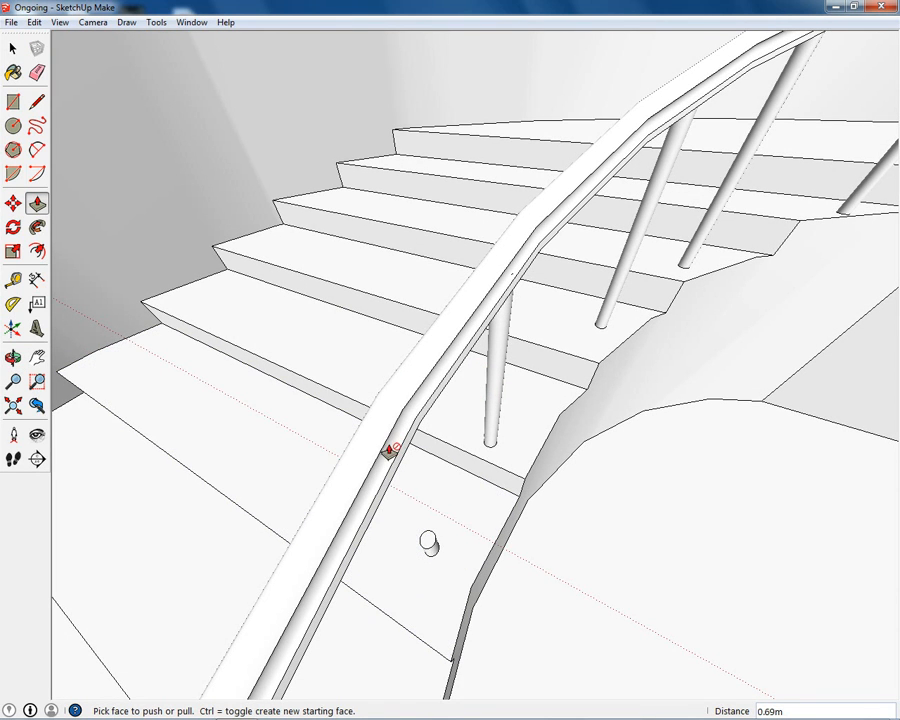
pyautogui.click(428, 545)
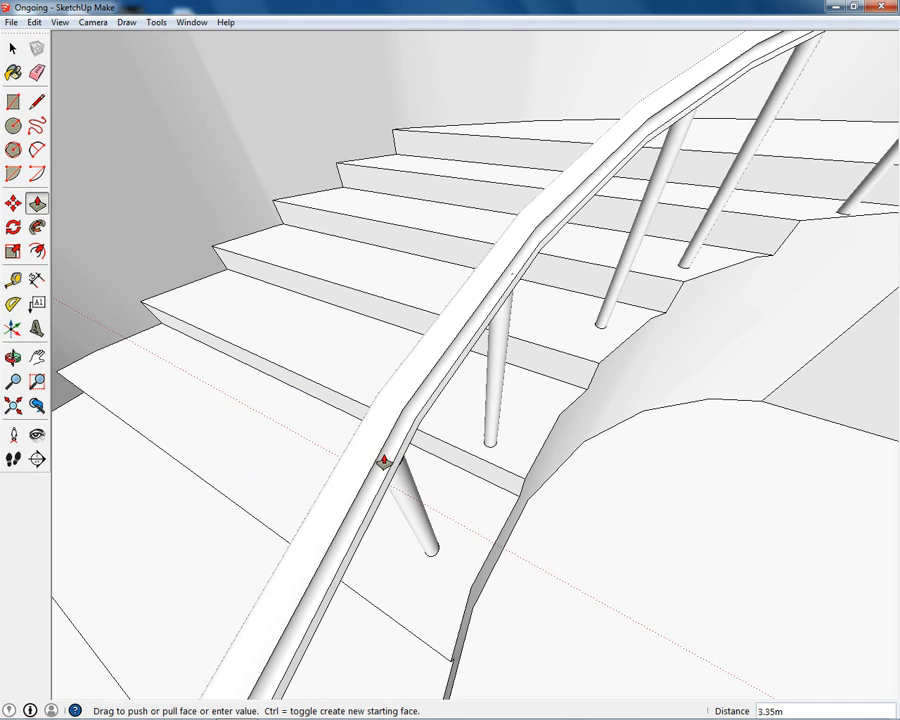
pyautogui.moveTo(384, 462); pyautogui.dragTo(325, 357, button='middle')
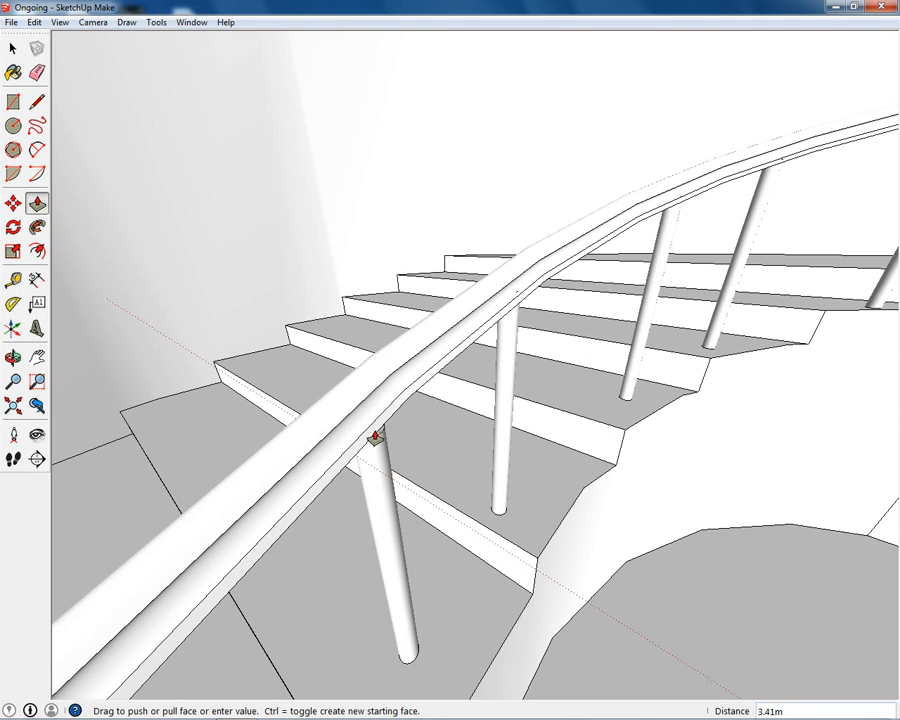
pyautogui.moveTo(374, 432); pyautogui.dragTo(297, 453, button='middle')
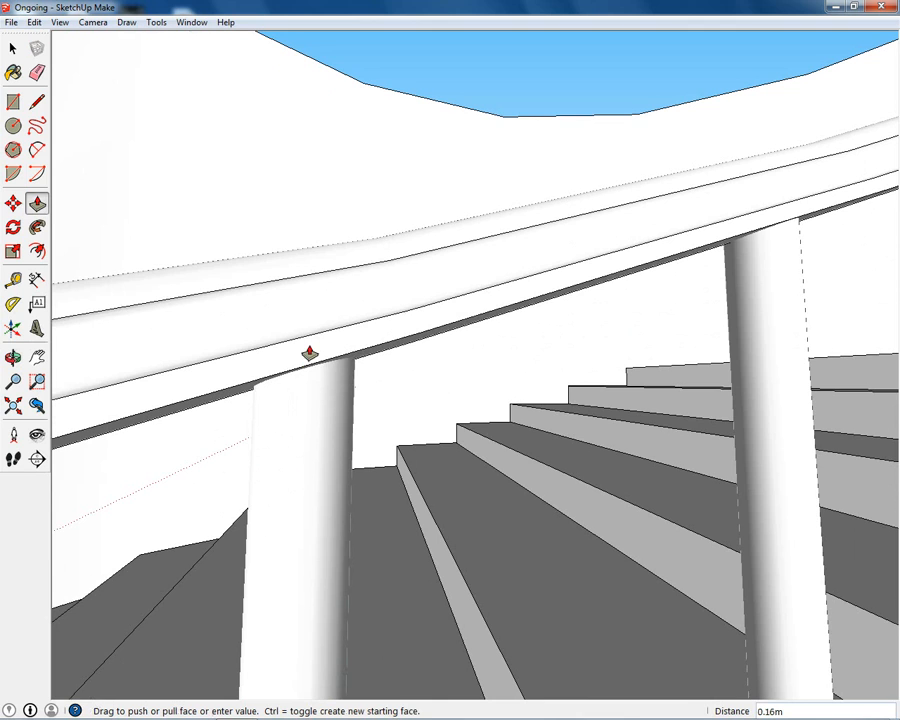
pyautogui.moveTo(267, 366); pyautogui.dragTo(492, 466, button='middle')
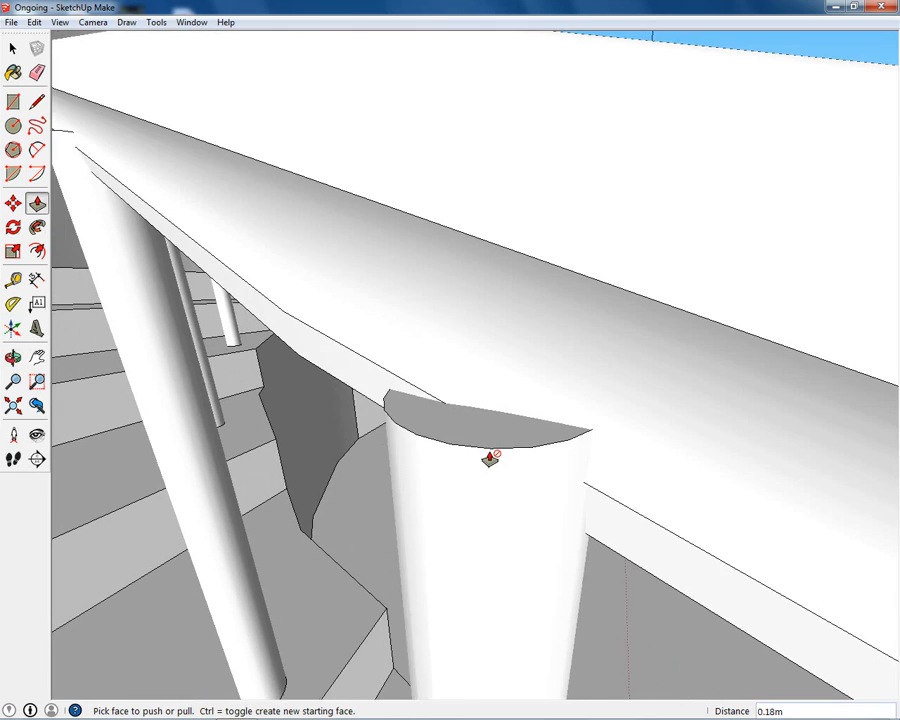
pyautogui.scroll(-3, 475, 450)
pyautogui.moveTo(469, 440); pyautogui.dragTo(481, 343)
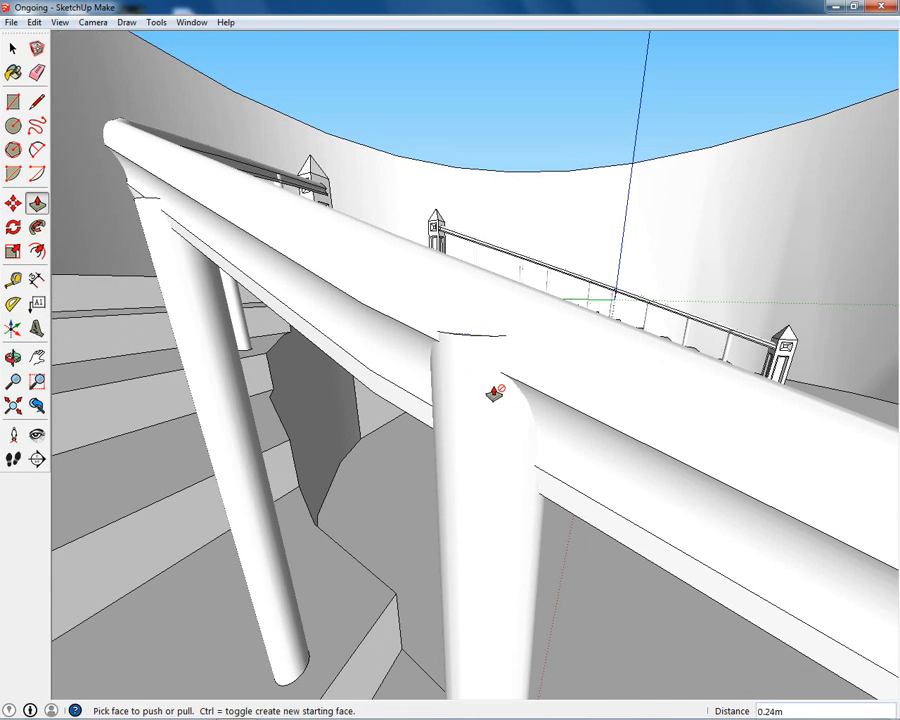
# Extrude the opposite staircase's third-tread baluster circle upward about 4.32 m into the handrail.
pyautogui.moveTo(488, 392); pyautogui.dragTo(523, 405, button='middle')
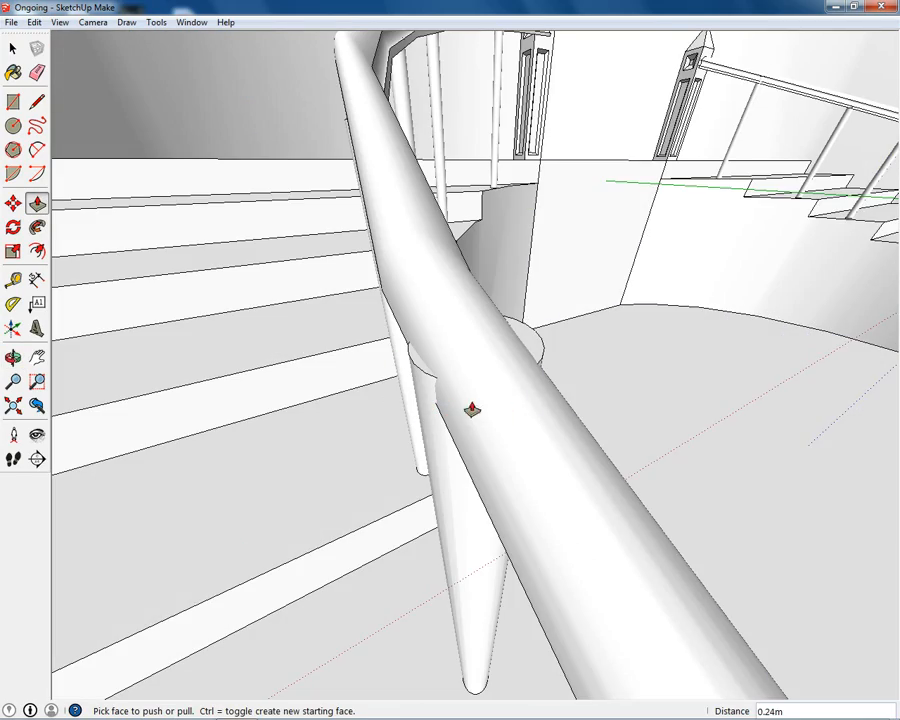
pyautogui.moveTo(635, 394); pyautogui.dragTo(567, 426, button='middle')
pyautogui.scroll(-3, 567, 426)
pyautogui.moveTo(581, 532); pyautogui.dragTo(345, 427, button='middle')
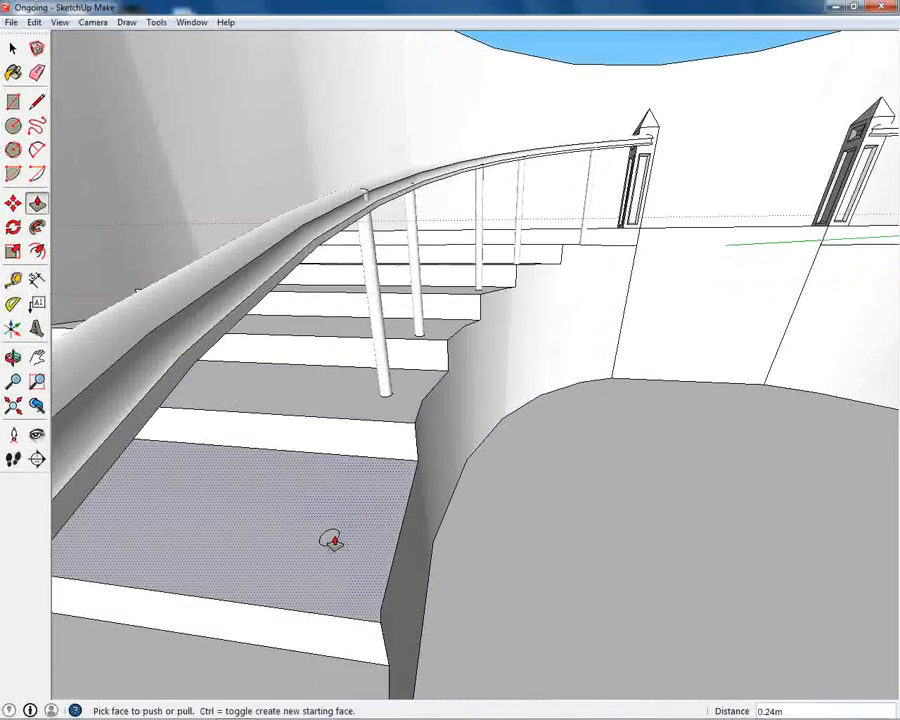
pyautogui.moveTo(330, 537); pyautogui.dragTo(266, 290)
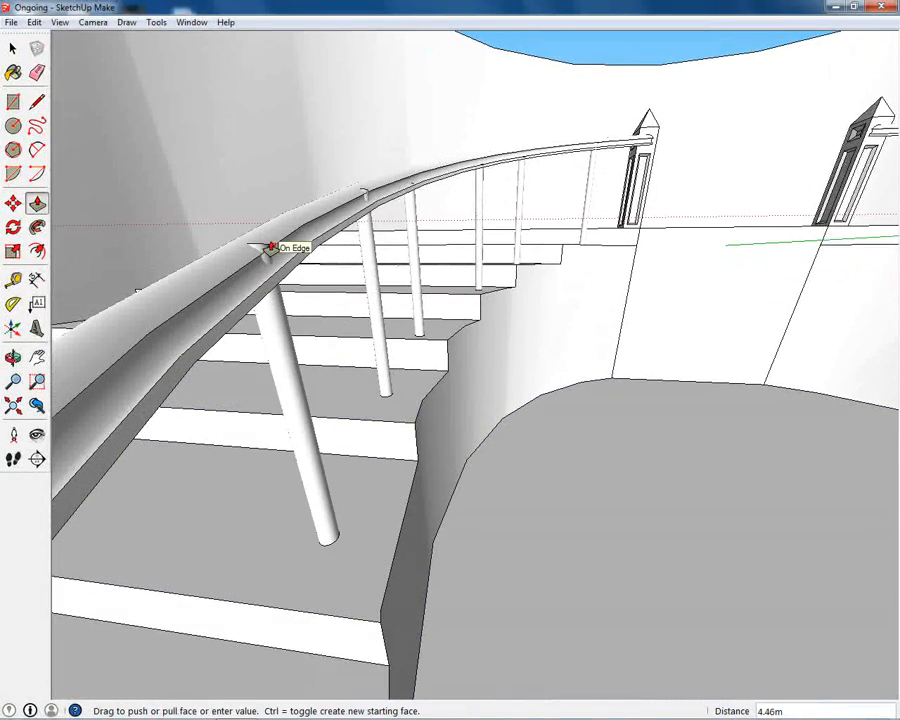
pyautogui.moveTo(268, 263); pyautogui.dragTo(519, 311, button='middle')
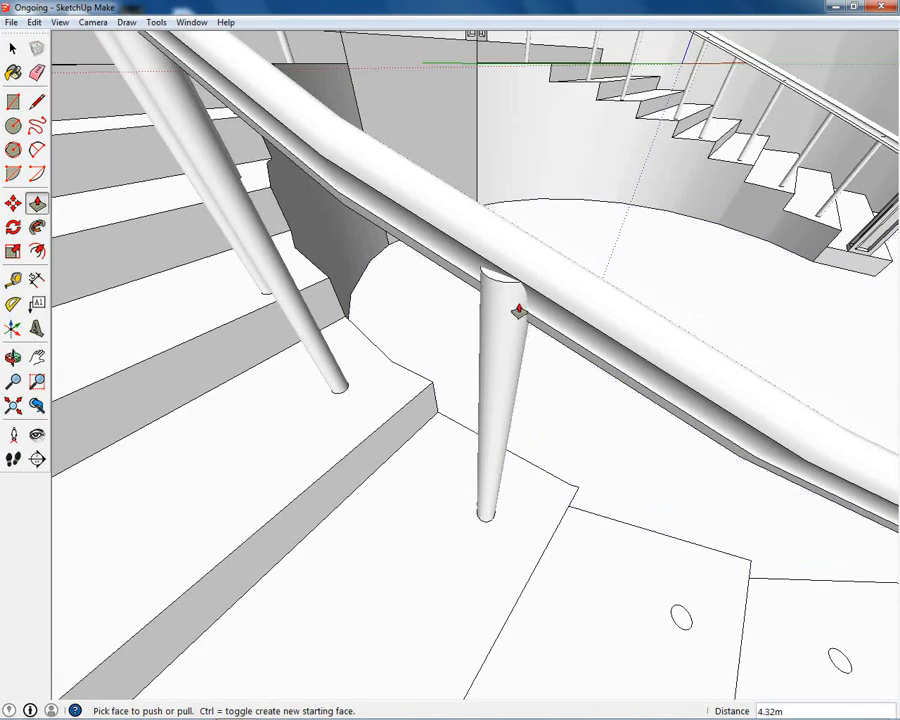
# Extrude the opposite staircase's second- and first-tread baluster circles up into the handrail, about 4.24 m and 4.23 m.
pyautogui.moveTo(652, 538); pyautogui.dragTo(498, 492, button='middle')
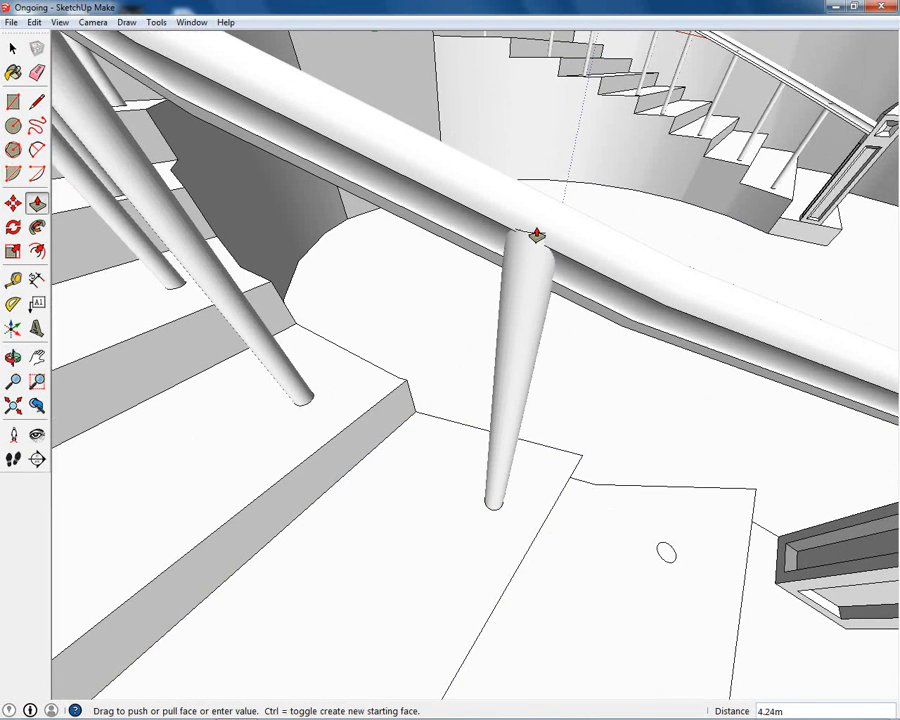
pyautogui.moveTo(537, 234); pyautogui.dragTo(596, 411, button='middle')
pyautogui.moveTo(316, 352); pyautogui.dragTo(607, 352, button='middle')
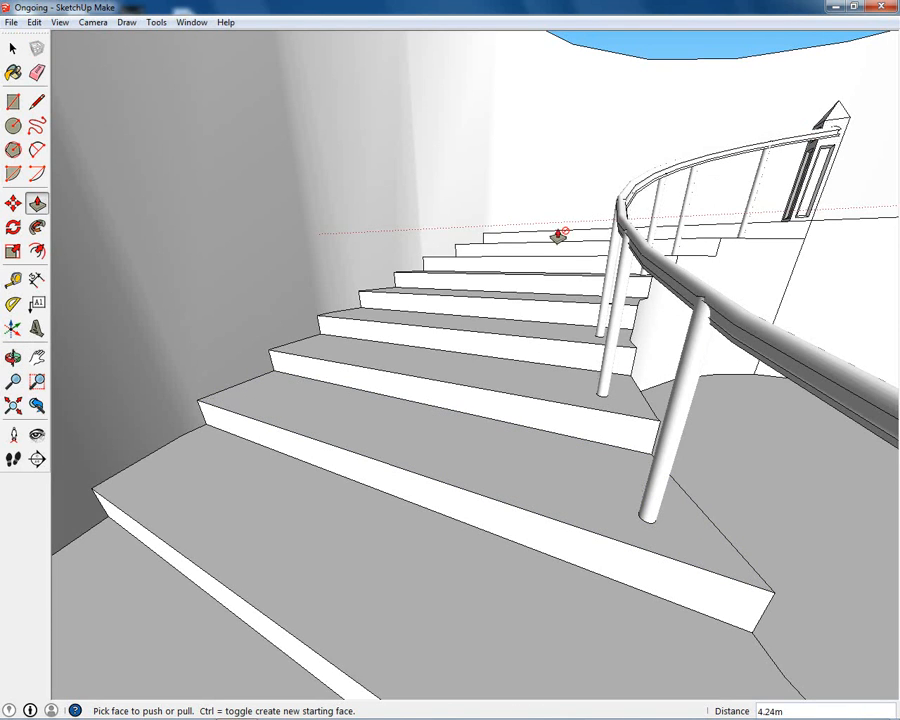
pyautogui.moveTo(713, 383); pyautogui.dragTo(545, 297, button='middle')
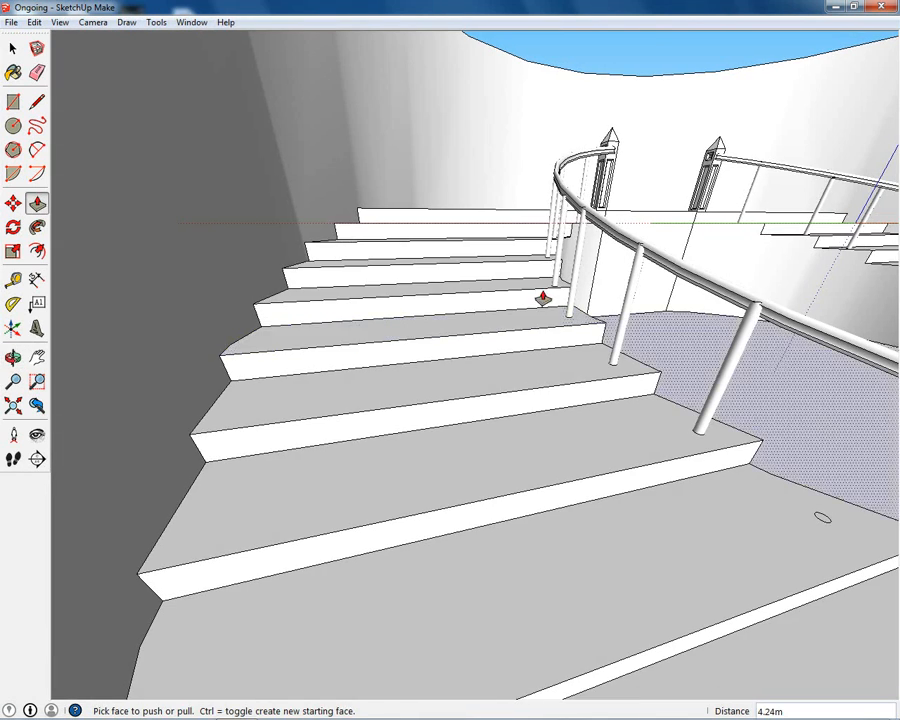
pyautogui.moveTo(637, 225); pyautogui.dragTo(503, 360, button='middle')
pyautogui.scroll(5, 535, 377)
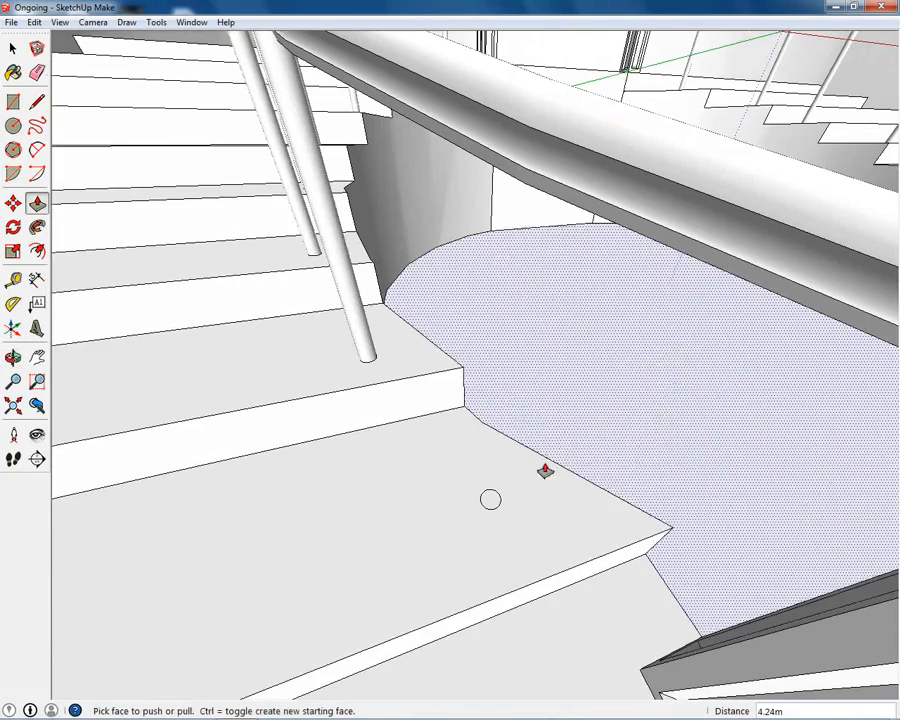
pyautogui.moveTo(501, 238); pyautogui.dragTo(521, 133)
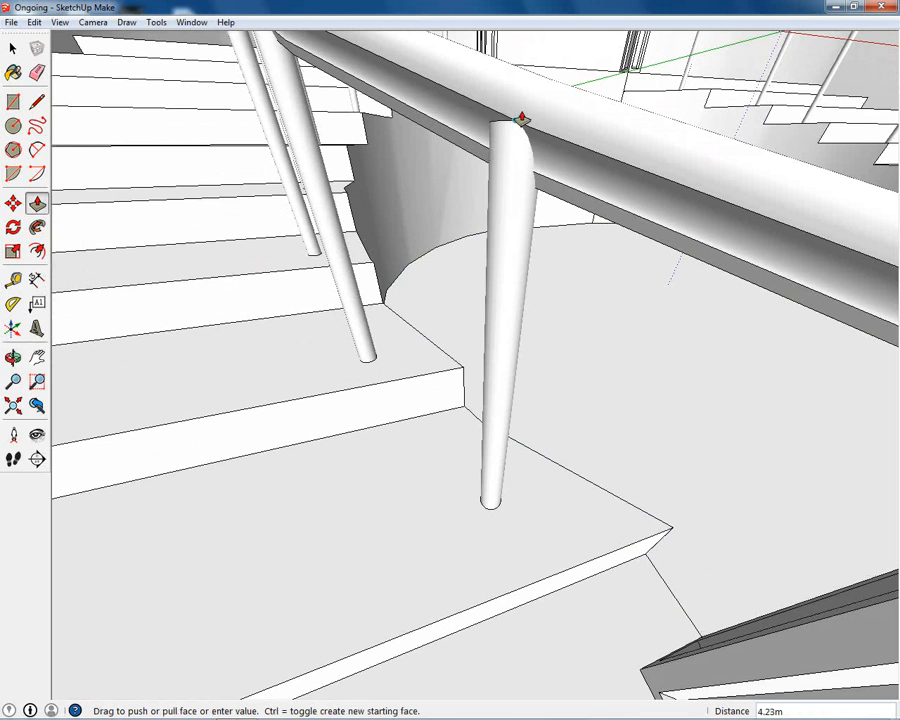
# Adjust the tops of the opposite staircase's lower balusters to meet the handrail, the last one lowered about 0.24 m.
pyautogui.moveTo(520, 95); pyautogui.dragTo(476, 278, button='middle')
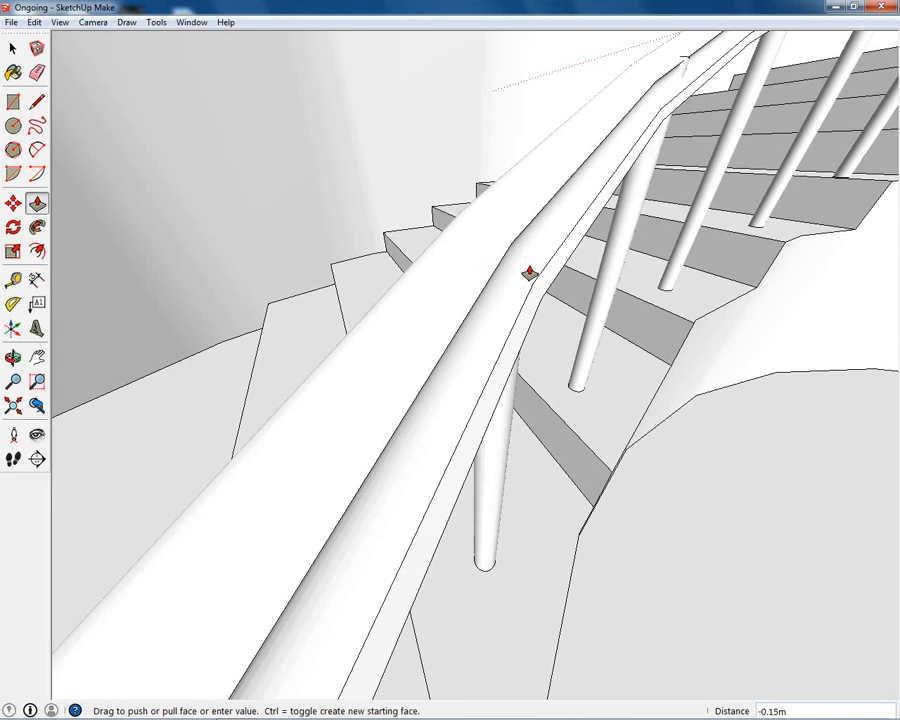
pyautogui.moveTo(526, 278); pyautogui.dragTo(618, 255, button='middle')
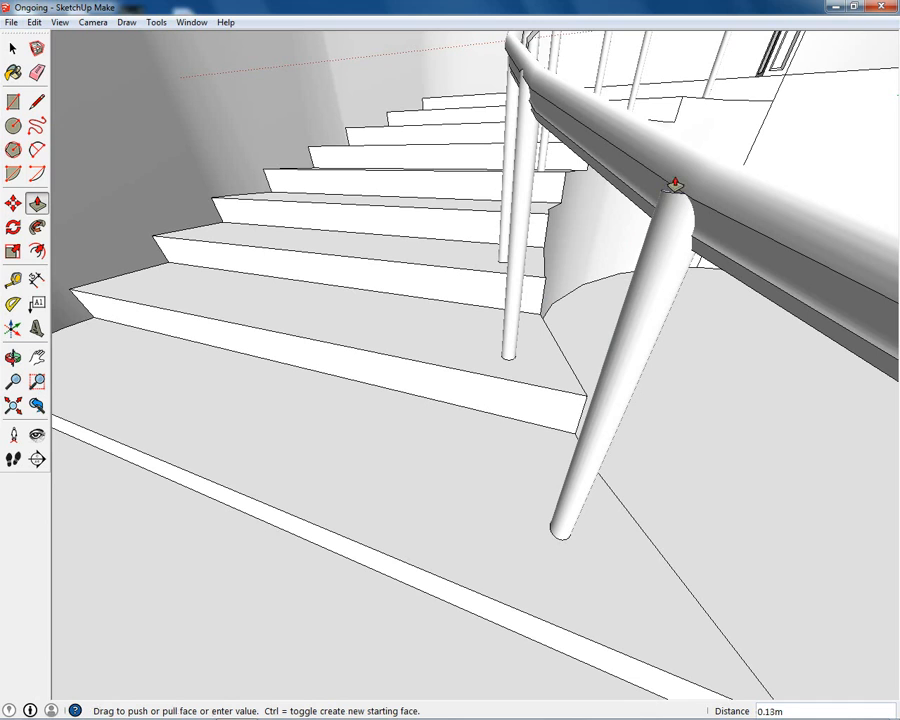
pyautogui.moveTo(677, 176); pyautogui.dragTo(452, 336, button='middle')
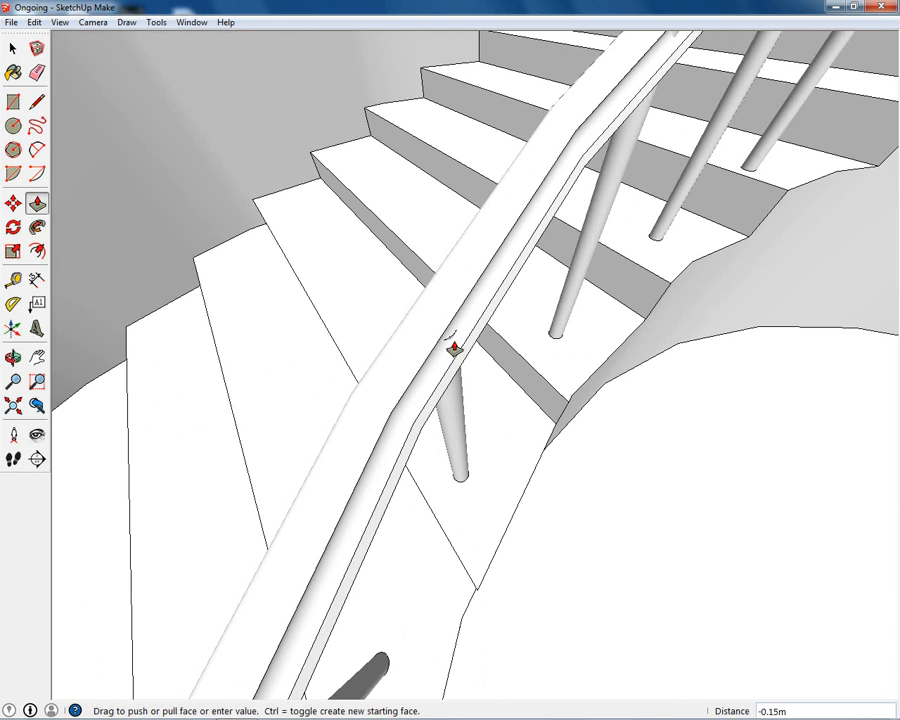
pyautogui.moveTo(576, 218); pyautogui.dragTo(443, 302, button='middle')
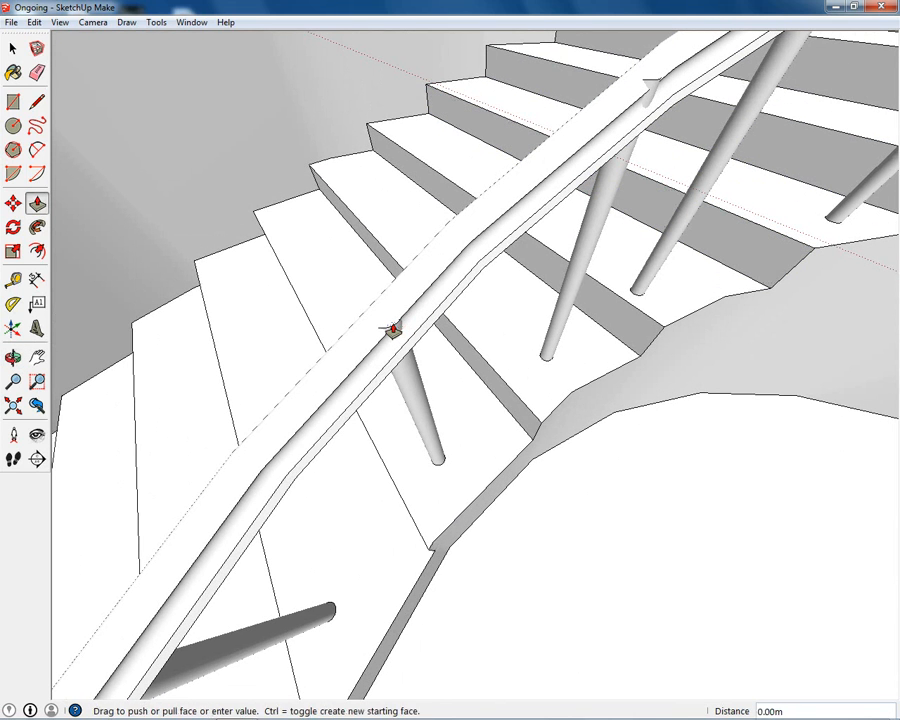
pyautogui.moveTo(641, 141); pyautogui.dragTo(543, 286, button='middle')
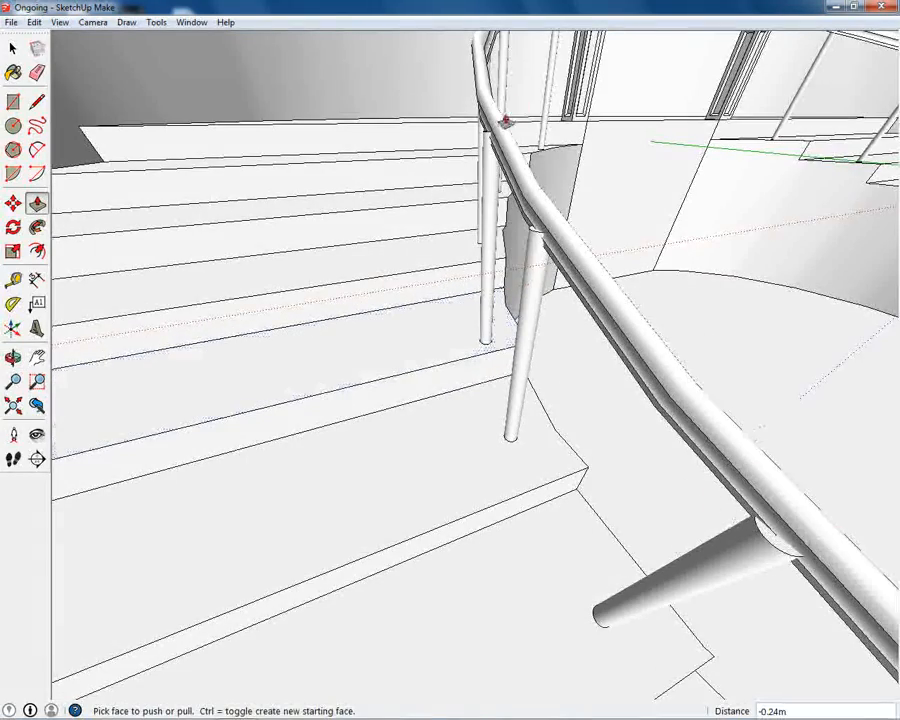
pyautogui.moveTo(506, 121); pyautogui.dragTo(582, 397, button='middle')
pyautogui.moveTo(538, 518); pyautogui.dragTo(312, 358, button='middle')
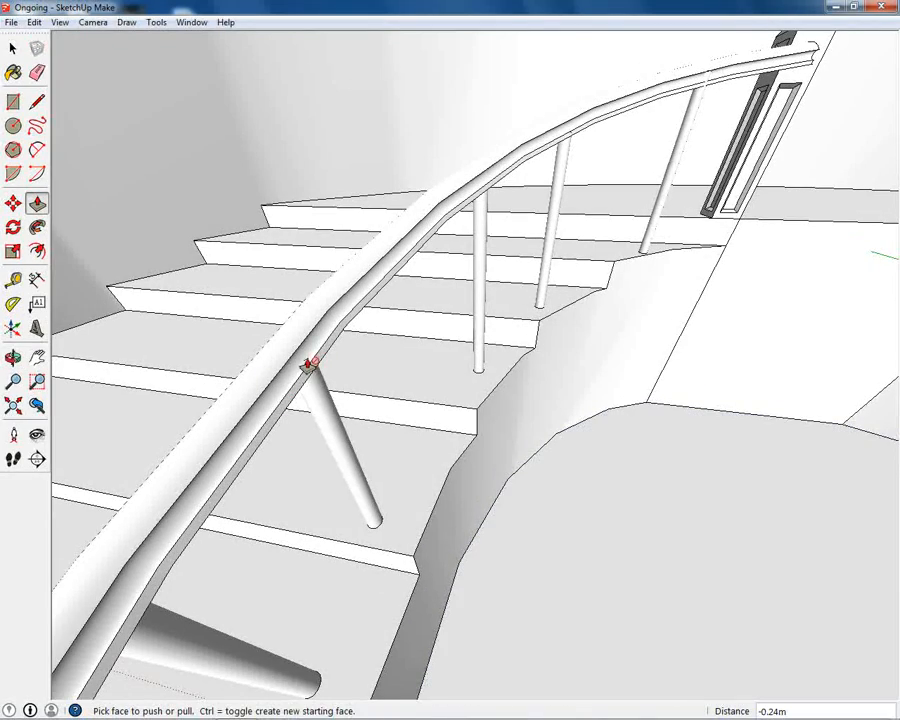
pyautogui.moveTo(481, 200); pyautogui.dragTo(569, 203, button='middle')
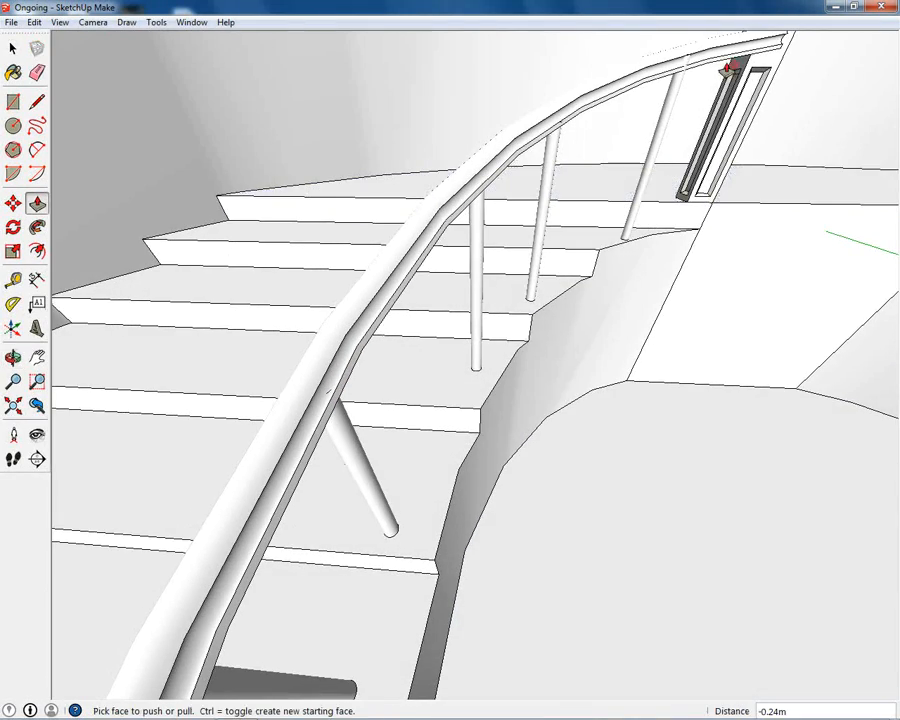
# Draw a long ground rectangle outside the round stair wall, running lengthwise along the red axis.
pyautogui.scroll(-6, 697, 113)
pyautogui.scroll(2, 516, 313)
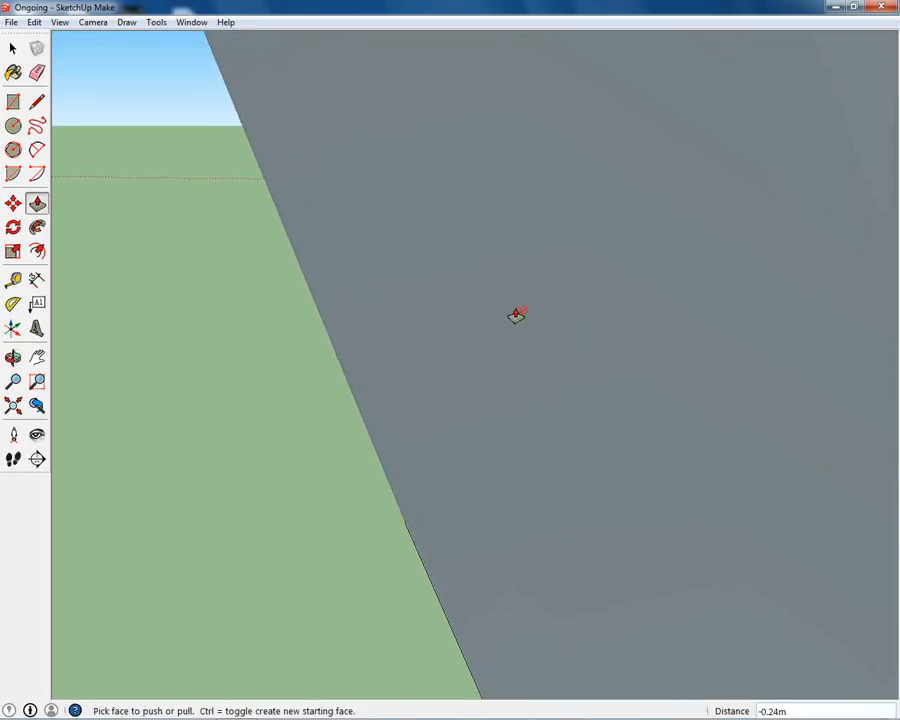
pyautogui.keyDown('shift'); pyautogui.moveTo(516, 313); pyautogui.dragTo(560, 290, button='middle'); pyautogui.keyUp('shift')
pyautogui.moveTo(410, 385); pyautogui.dragTo(469, 366, button='middle')
pyautogui.moveTo(533, 393); pyautogui.dragTo(386, 409, button='middle')
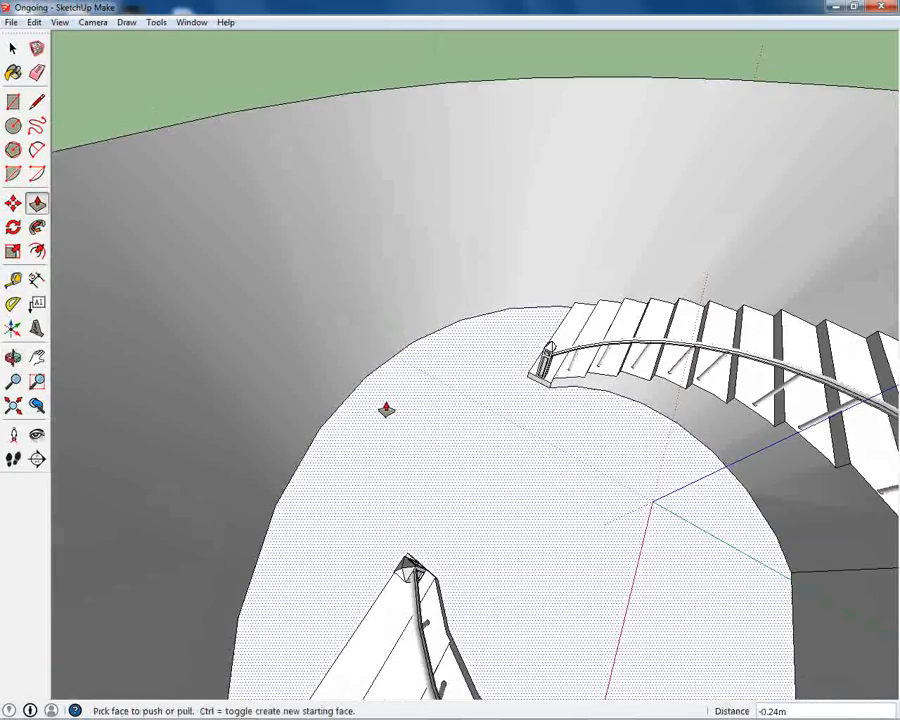
pyautogui.moveTo(336, 427); pyautogui.dragTo(449, 567, button='middle')
pyautogui.scroll(-3, 390, 446)
pyautogui.press('r')
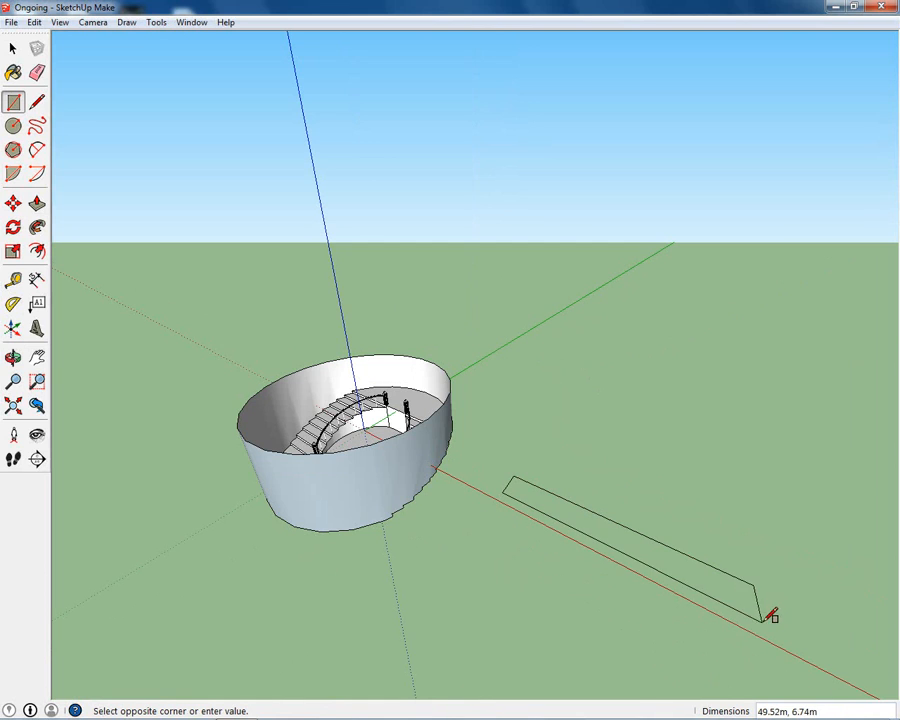
pyautogui.moveTo(771, 616); pyautogui.dragTo(651, 506, button='middle')
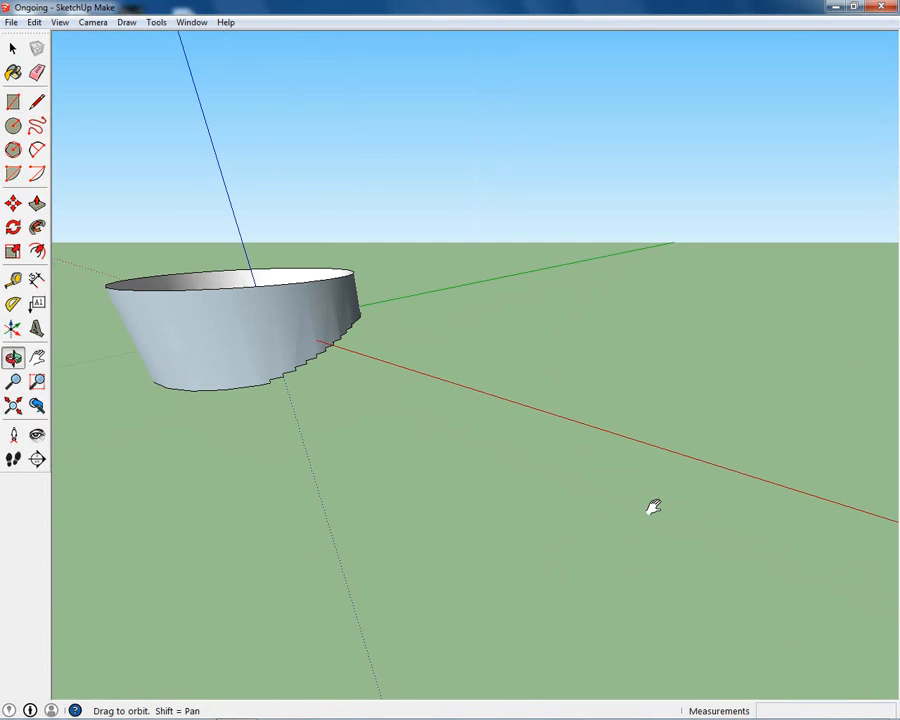
pyautogui.click(818, 542)
# Extrude the long rectangle outside the wall 15 m upward into a box.
pyautogui.moveTo(418, 428); pyautogui.dragTo(484, 452, button='middle')
pyautogui.press('p')
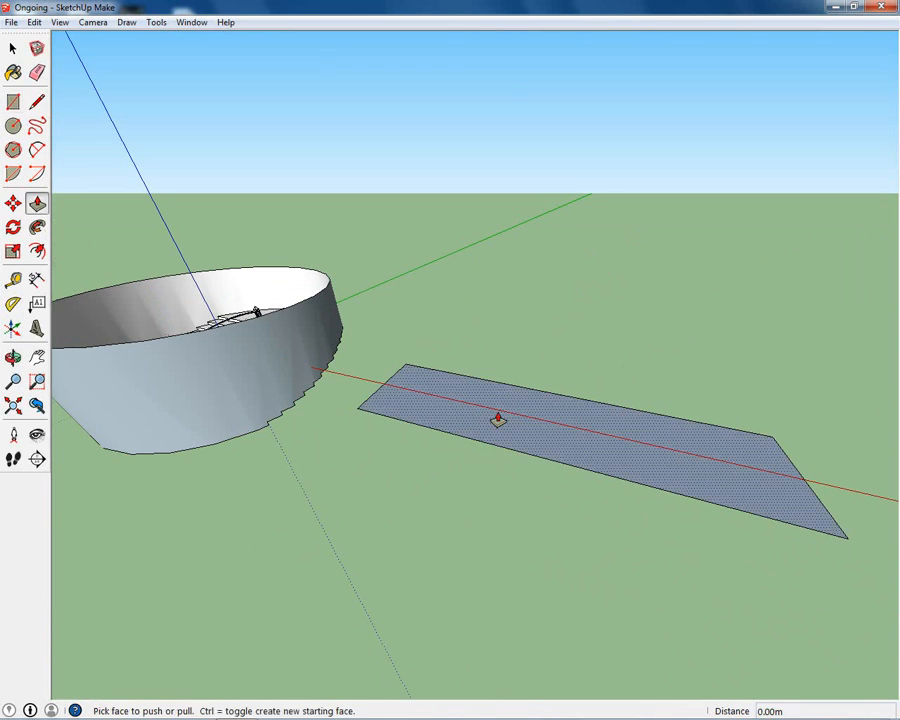
pyautogui.click(498, 420)
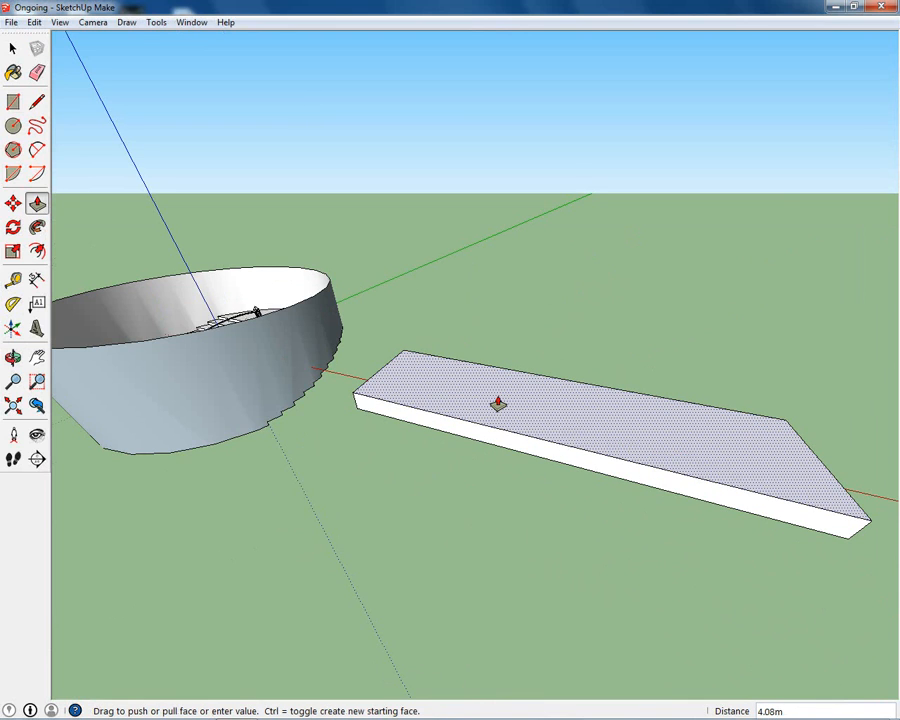
pyautogui.press('Return')
pyautogui.moveTo(496, 402); pyautogui.dragTo(501, 302, button='middle')
# Select the whole box outside the stair wall and reverse its faces.
pyautogui.click(13, 47)
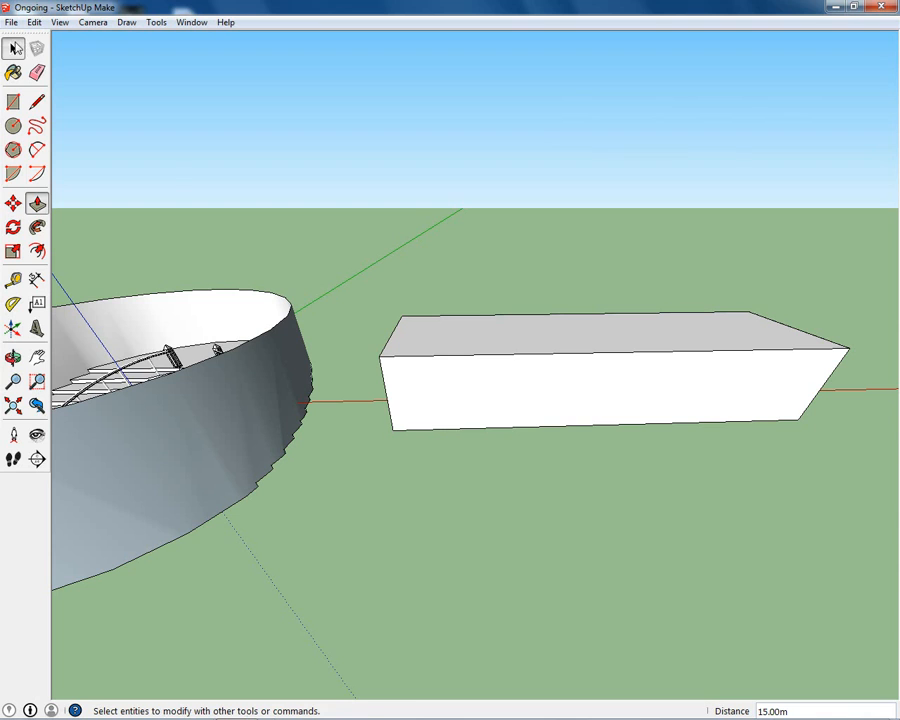
pyautogui.moveTo(362, 270); pyautogui.dragTo(890, 470)
pyautogui.rightClick(564, 368)
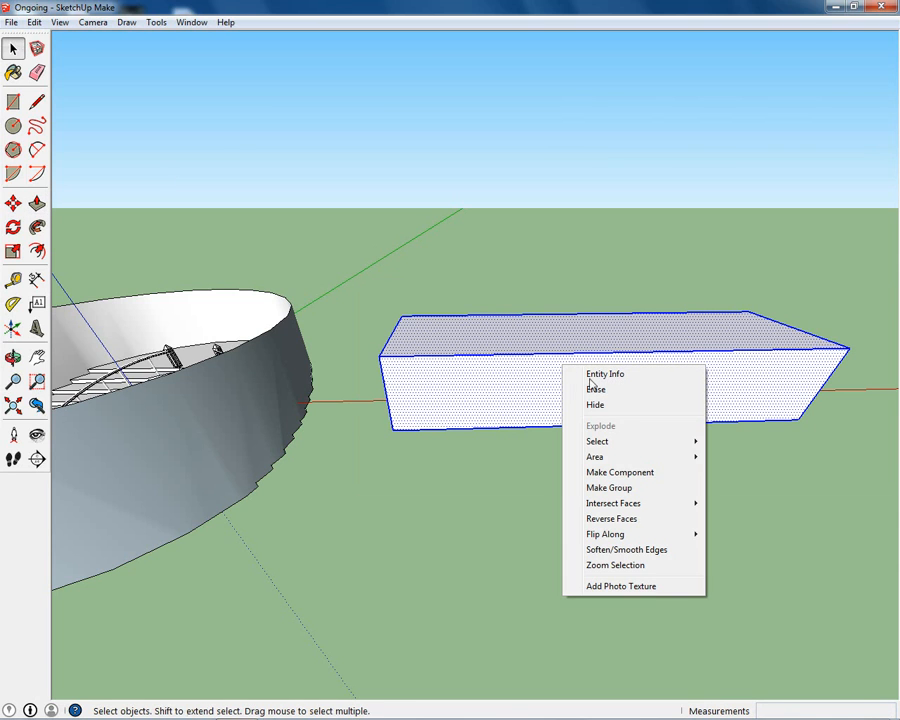
pyautogui.click(633, 519)
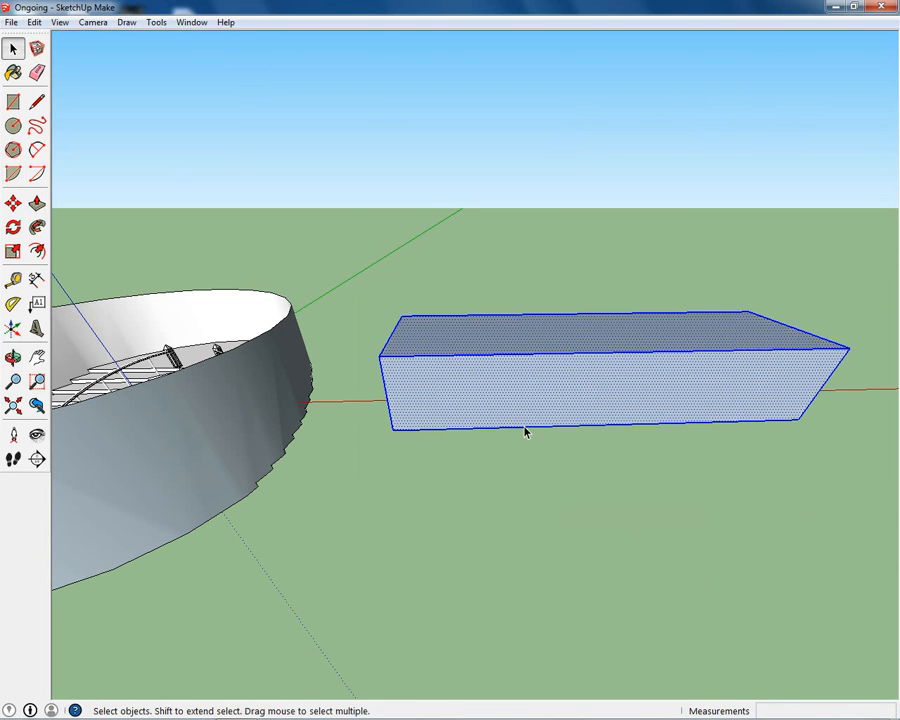
# Place a guide line on the floor 12 m in front of the lowest step's front edge.
pyautogui.moveTo(404, 288); pyautogui.dragTo(398, 426, button='middle')
pyautogui.moveTo(583, 482); pyautogui.dragTo(285, 413, button='middle')
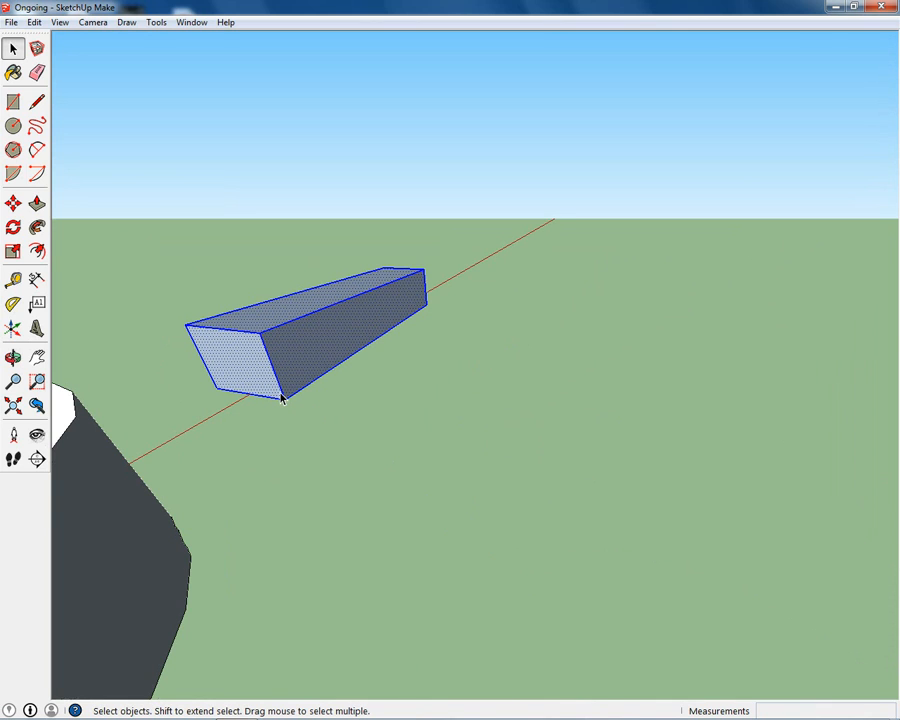
pyautogui.press('m')
pyautogui.moveTo(317, 361); pyautogui.dragTo(478, 508, button='middle')
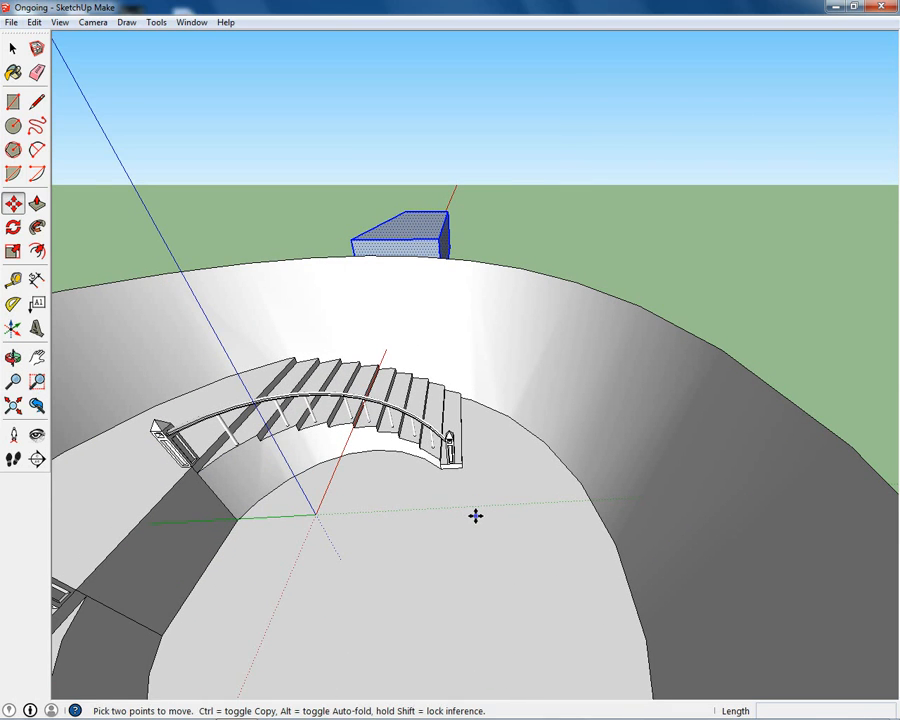
pyautogui.press('t')
pyautogui.moveTo(468, 438); pyautogui.dragTo(446, 437, button='middle')
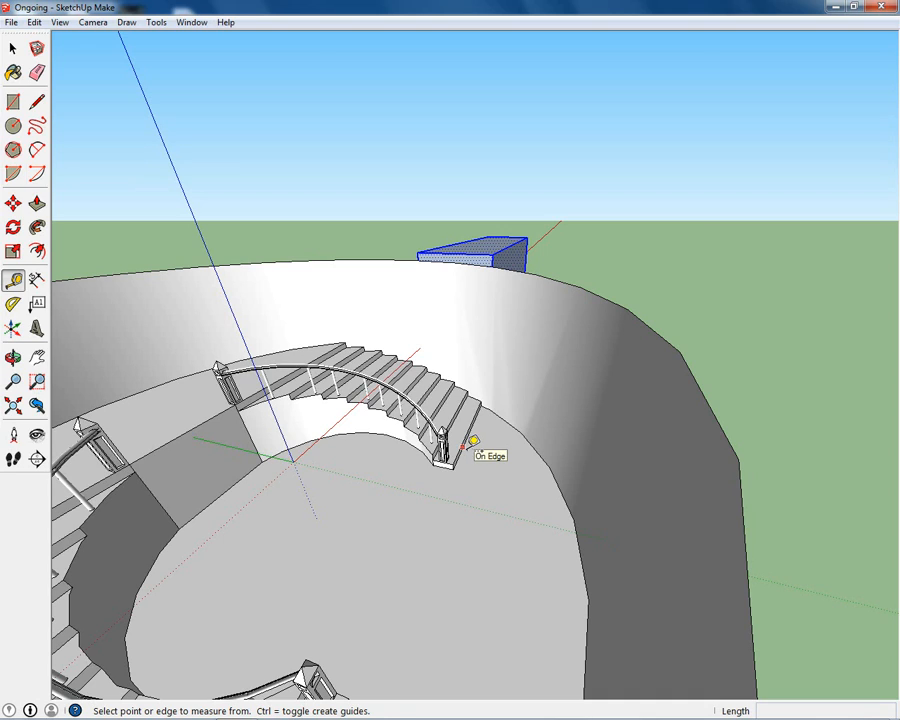
pyautogui.click(462, 447)
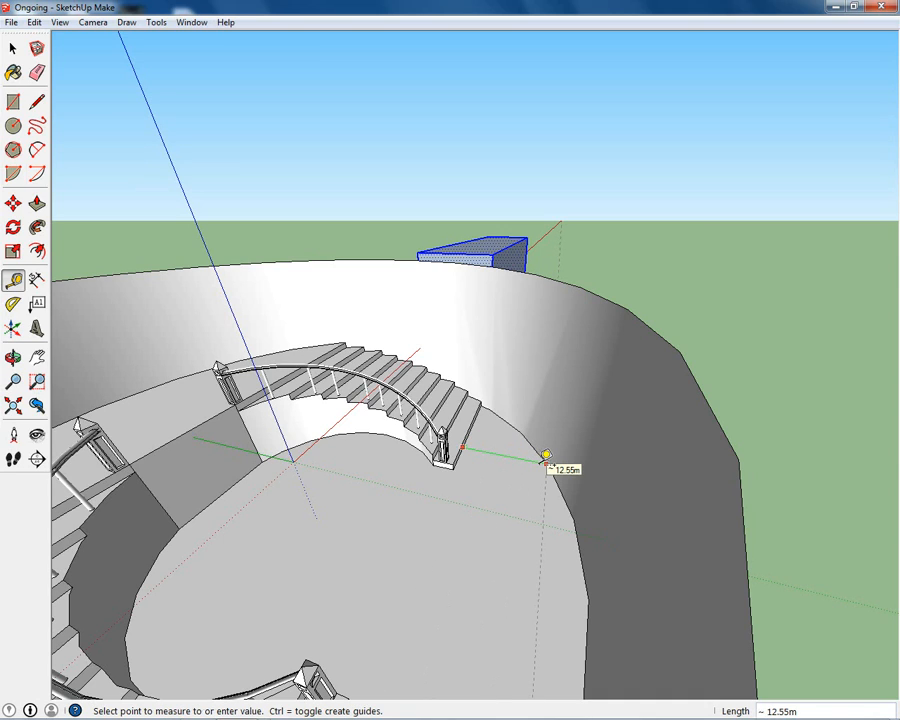
pyautogui.write('12')
pyautogui.press('Return')
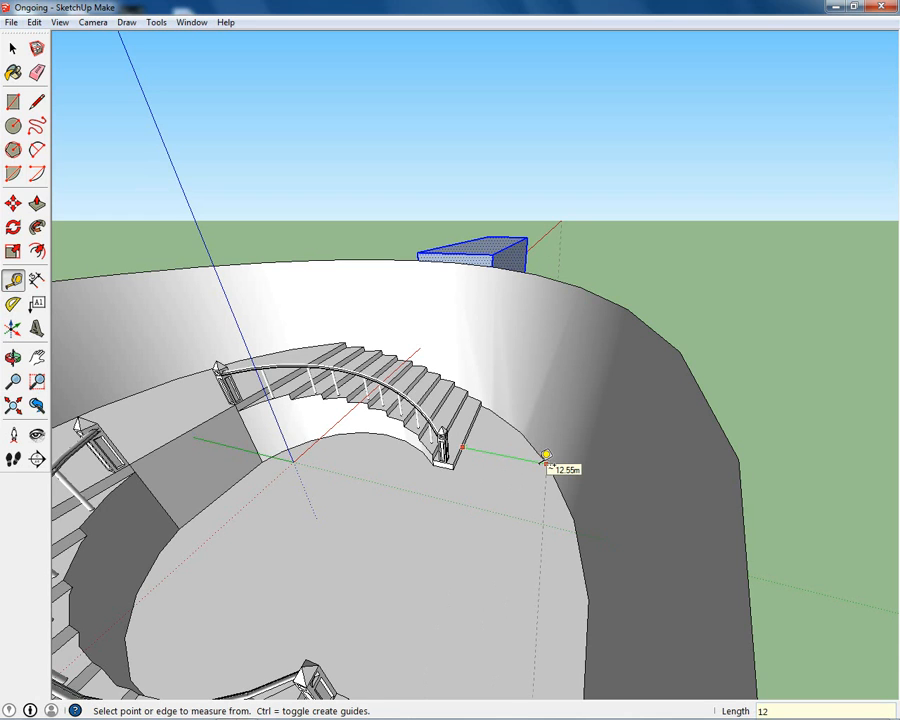
pyautogui.moveTo(607, 482)
pyautogui.mouseDown(button='middle')
pyautogui.moveTo(502, 418)
pyautogui.moveTo(607, 526)
pyautogui.moveTo(615, 517)
pyautogui.moveTo(769, 546)
pyautogui.moveTo(394, 570)
pyautogui.moveTo(606, 554)
pyautogui.moveTo(606, 480)
pyautogui.mouseUp(button='middle')
# Move the long box by its lower corner onto the guide line so that it cuts through the round wall opposite the landing.
pyautogui.press('m')
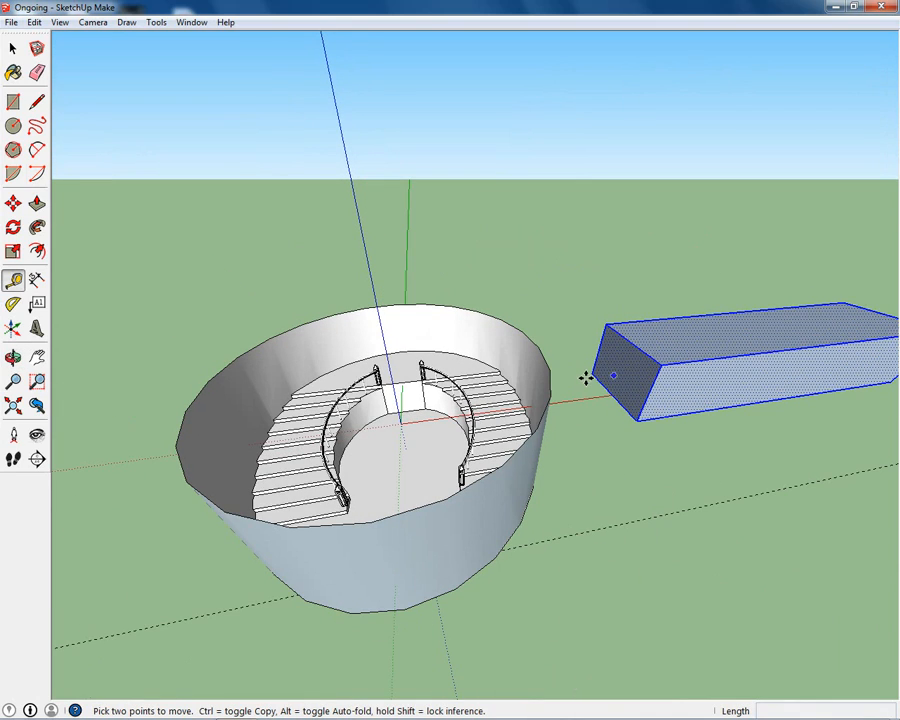
pyautogui.click(594, 373)
pyautogui.moveTo(348, 610); pyautogui.dragTo(538, 404, button='middle')
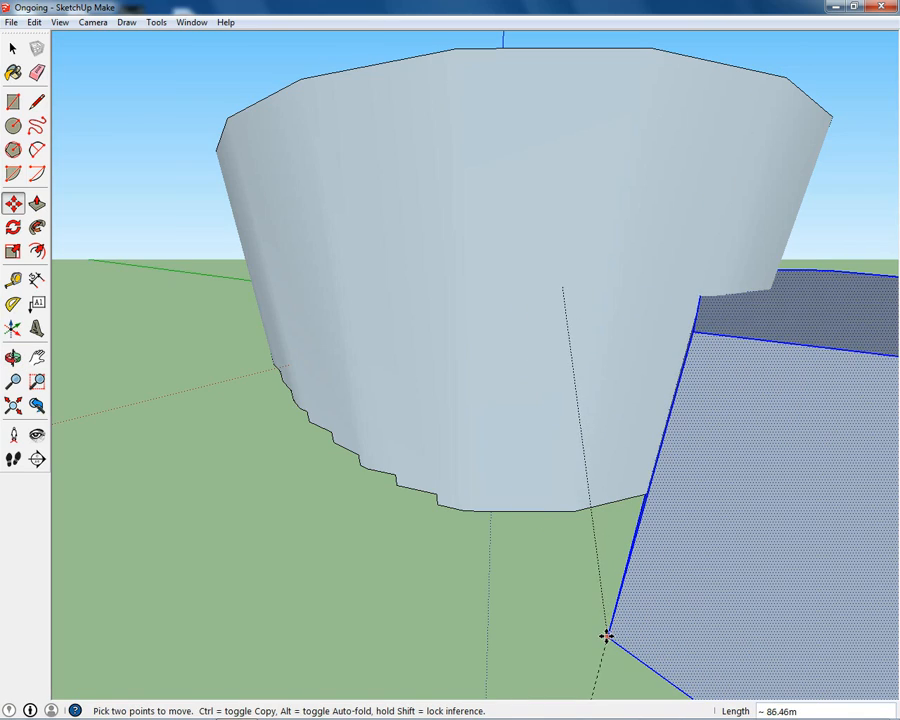
pyautogui.moveTo(603, 344); pyautogui.dragTo(484, 191, button='middle')
pyautogui.scroll(-5, 484, 195)
pyautogui.scroll(-4, 487, 226)
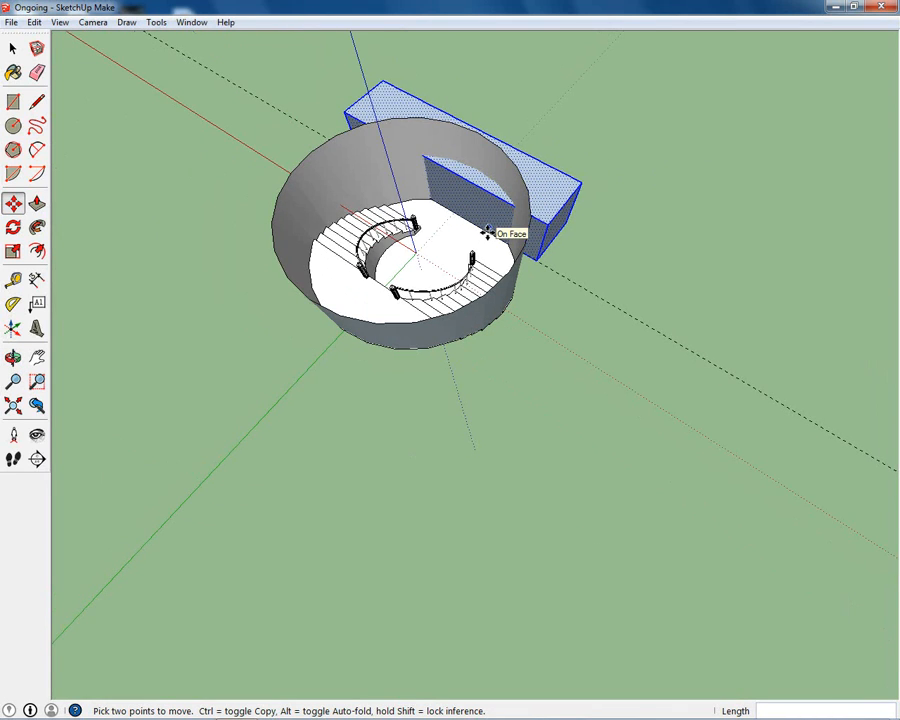
# Select the whole staircase, round wall and box, and intersect their faces.
pyautogui.click(13, 48)
pyautogui.moveTo(226, 65); pyautogui.dragTo(693, 412)
pyautogui.rightClick(456, 189)
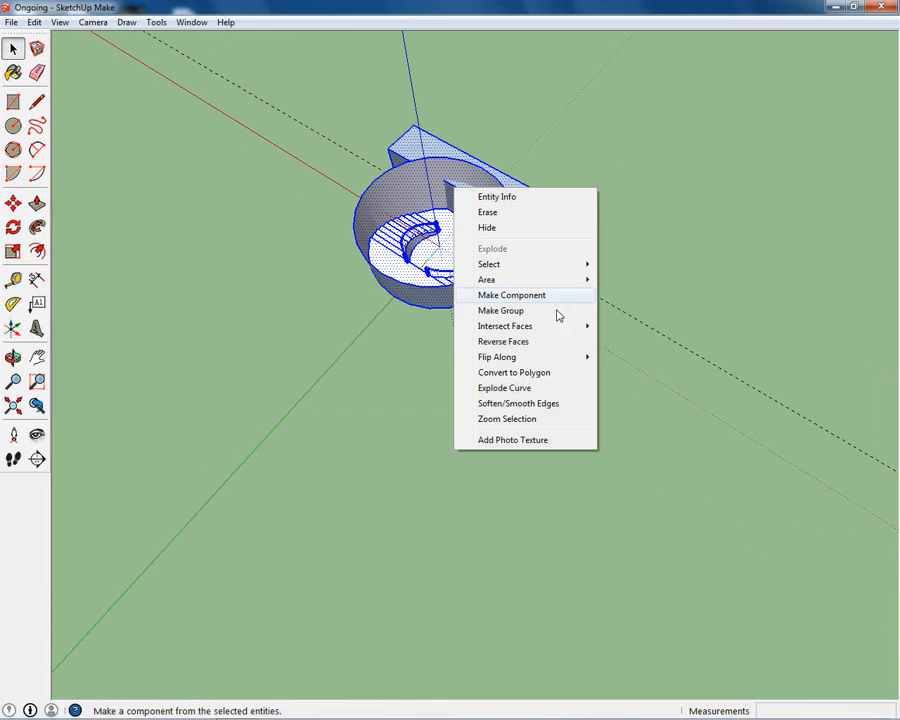
pyautogui.moveTo(551, 328)
pyautogui.click(641, 331)
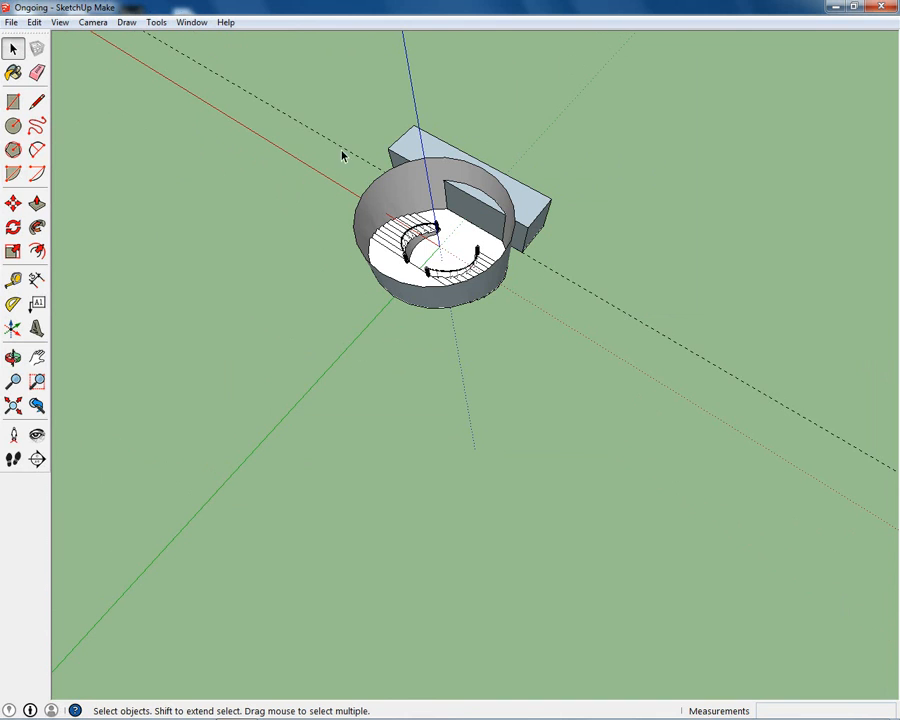
# Delete the part of the box inside the round wall and the wall section within it, opening the room into the box.
pyautogui.scroll(6, 343, 153)
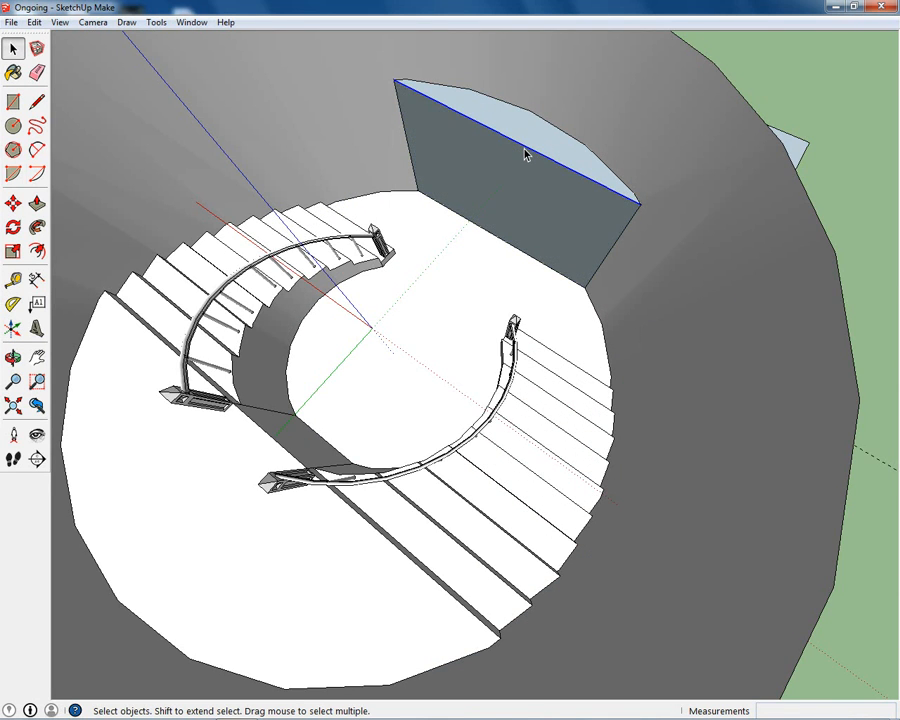
pyautogui.press('Delete')
pyautogui.scroll(3, 521, 169)
pyautogui.scroll(3, 521, 169)
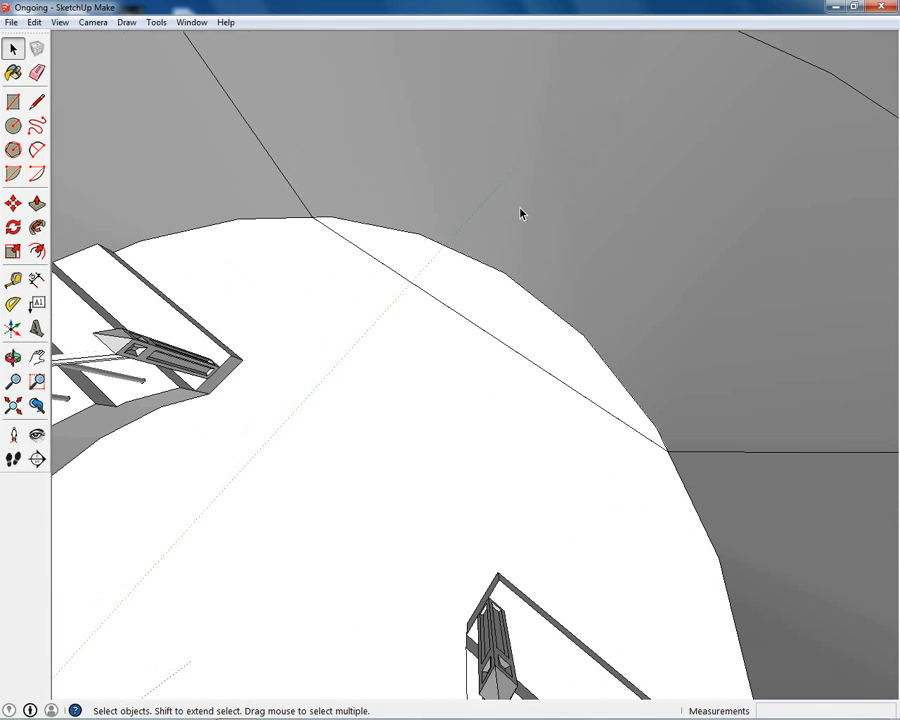
pyautogui.click(497, 268)
pyautogui.press('Delete')
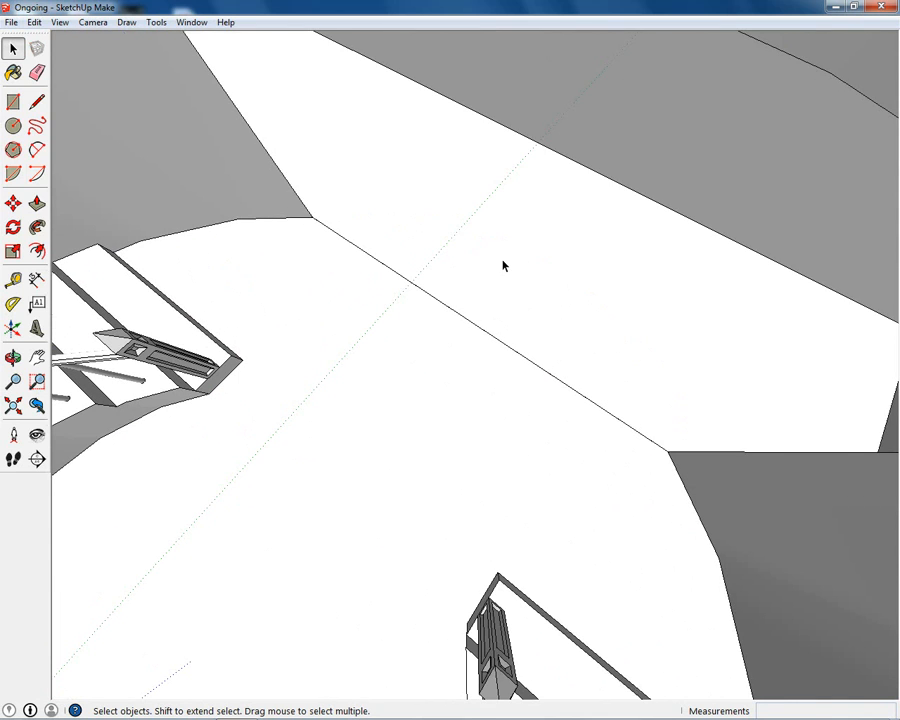
# Push both end faces of the box inward to align with the sides of the wall opening, the last by about 11.09 m.
pyautogui.moveTo(502, 261); pyautogui.dragTo(386, 205, button='middle')
pyautogui.press('p')
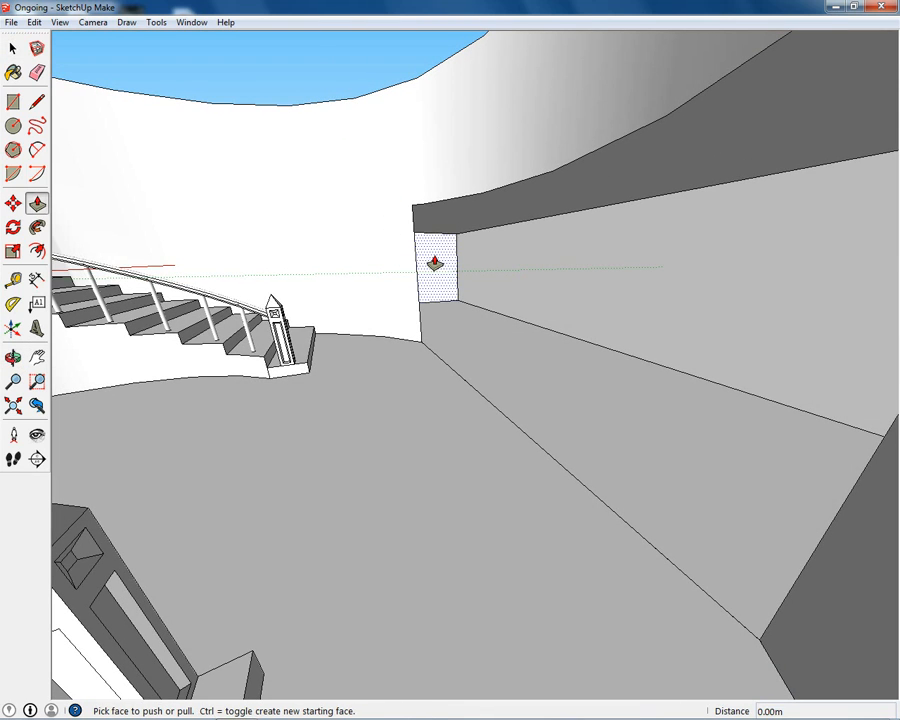
pyautogui.moveTo(434, 265); pyautogui.dragTo(420, 320)
pyautogui.moveTo(506, 321); pyautogui.dragTo(544, 277, button='middle')
pyautogui.moveTo(544, 277); pyautogui.dragTo(570, 305)
pyautogui.moveTo(570, 305); pyautogui.dragTo(350, 436, button='middle')
pyautogui.moveTo(420, 325); pyautogui.dragTo(545, 405, button='middle')
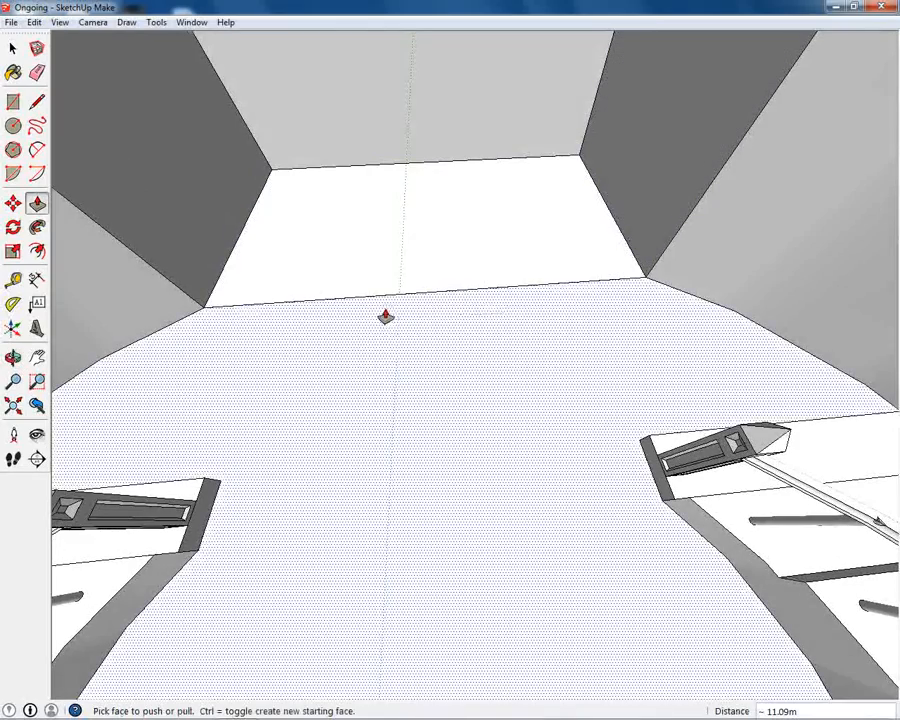
# Delete the end cap and first top strips of the handrail stub inside the nearest bottom newel post.
pyautogui.moveTo(358, 358); pyautogui.dragTo(443, 420, button='middle')
pyautogui.scroll(5, 404, 419)
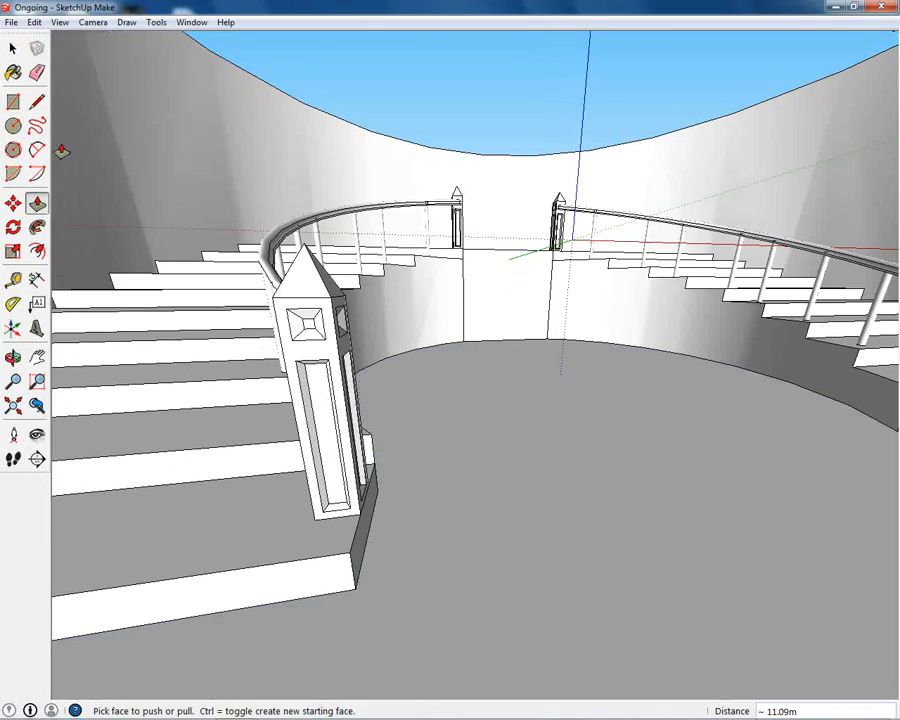
pyautogui.click(13, 48)
pyautogui.scroll(4, 311, 343)
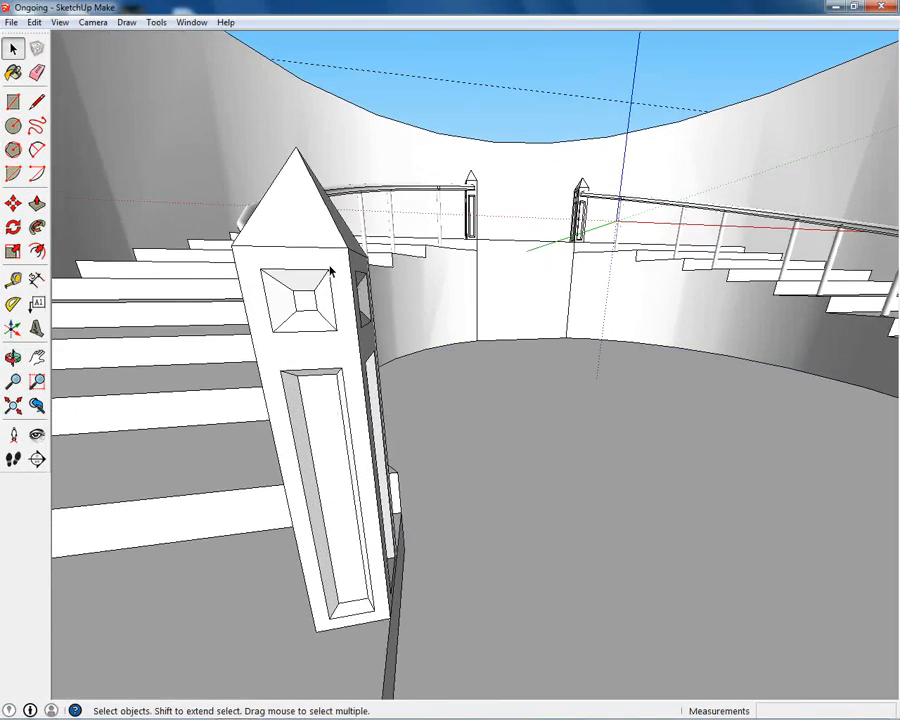
pyautogui.scroll(8, 317, 312)
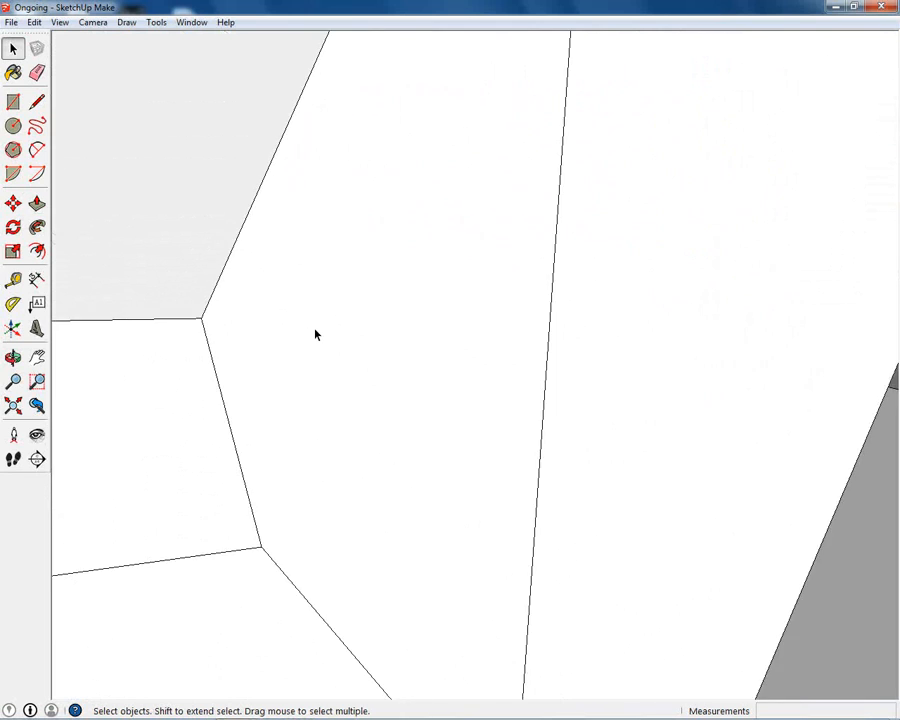
pyautogui.scroll(6, 315, 334)
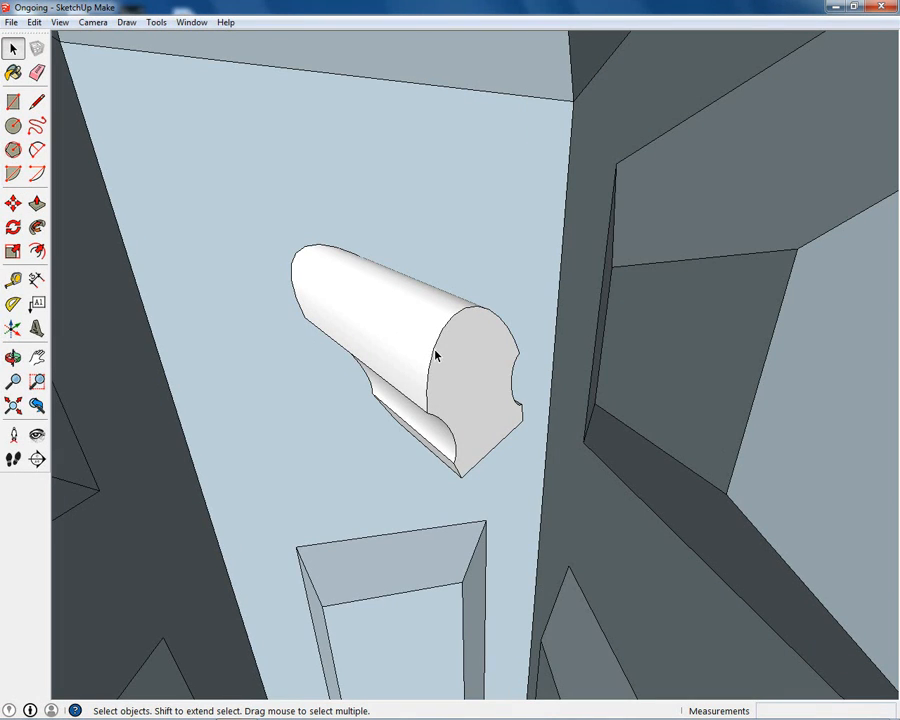
pyautogui.scroll(4, 437, 361)
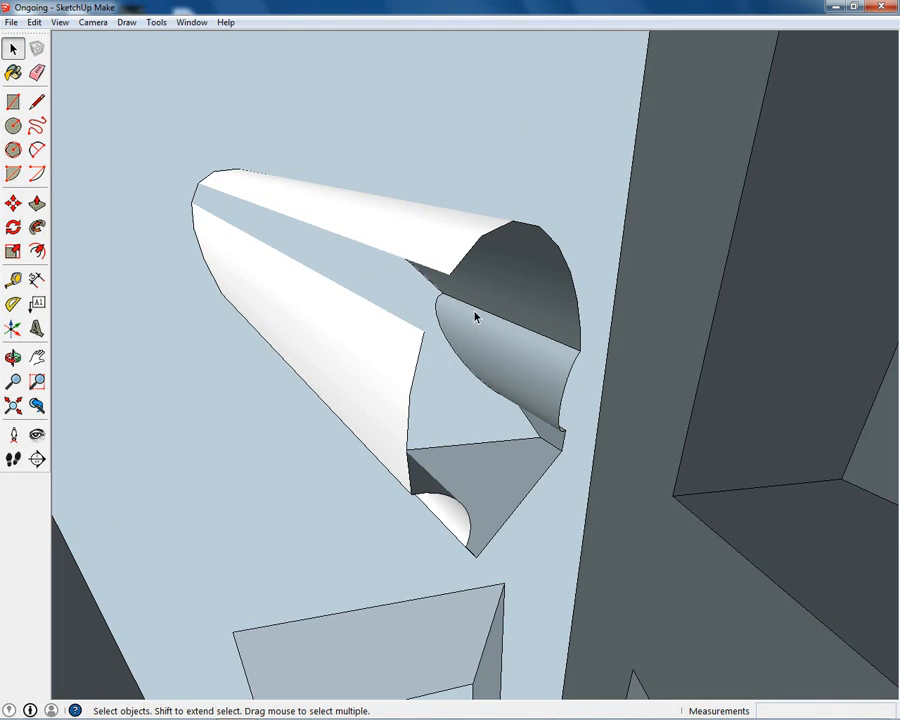
pyautogui.click(457, 264)
pyautogui.press('Delete')
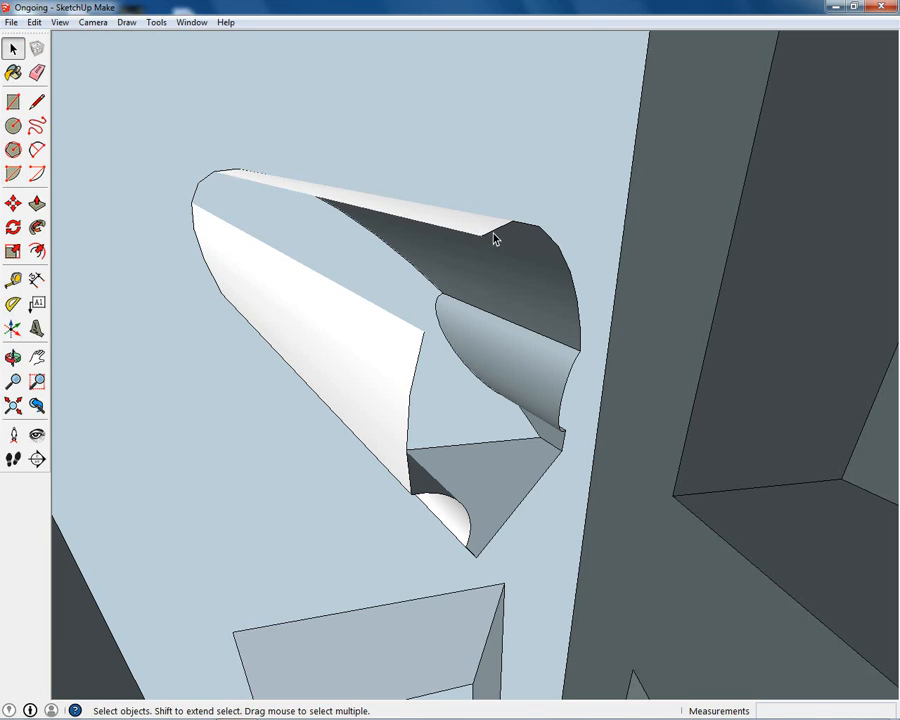
# Delete the remaining strips on one side of the handrail stub's rounded top, down to its cove, including the loose edge.
pyautogui.click(520, 231)
pyautogui.press('Delete')
pyautogui.click(543, 232)
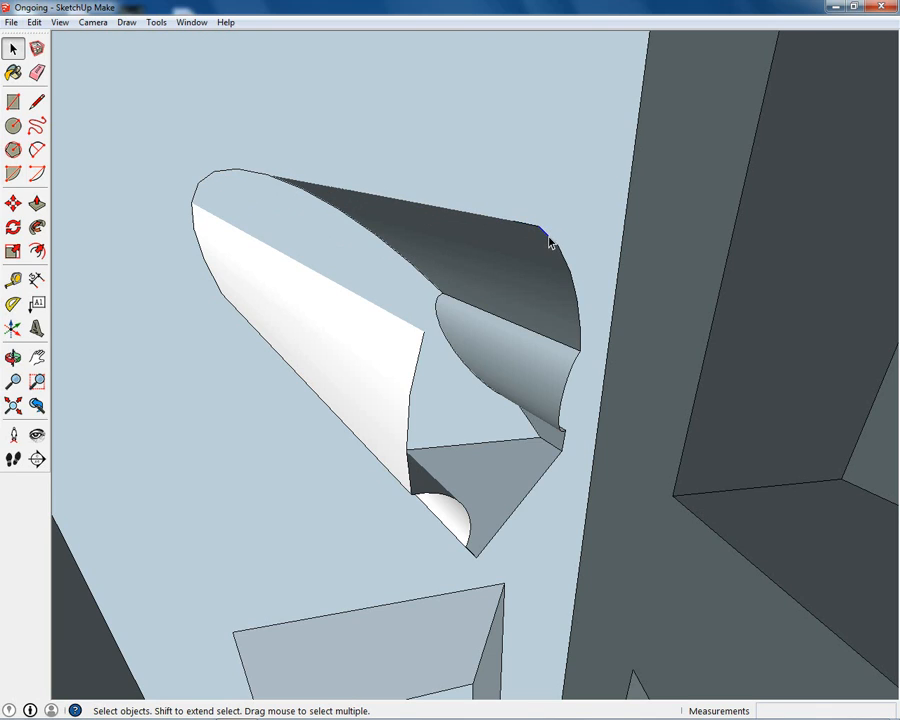
pyautogui.press('Delete')
pyautogui.click(565, 259)
pyautogui.press('Delete')
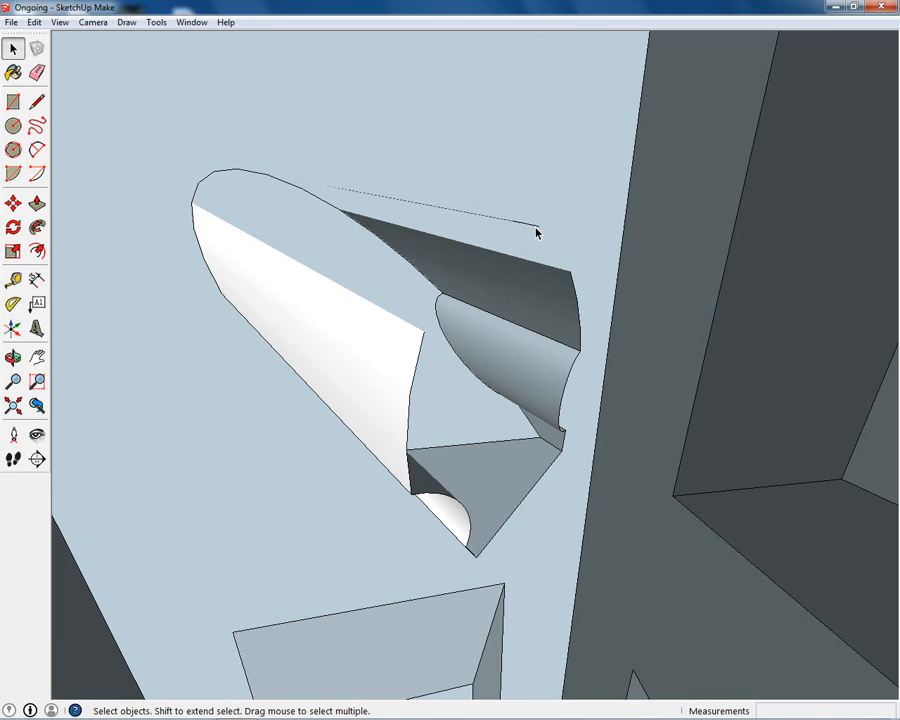
pyautogui.click(536, 226)
pyautogui.press('Delete')
pyautogui.click(580, 308)
pyautogui.press('Delete')
pyautogui.press('Delete')
pyautogui.click(578, 342)
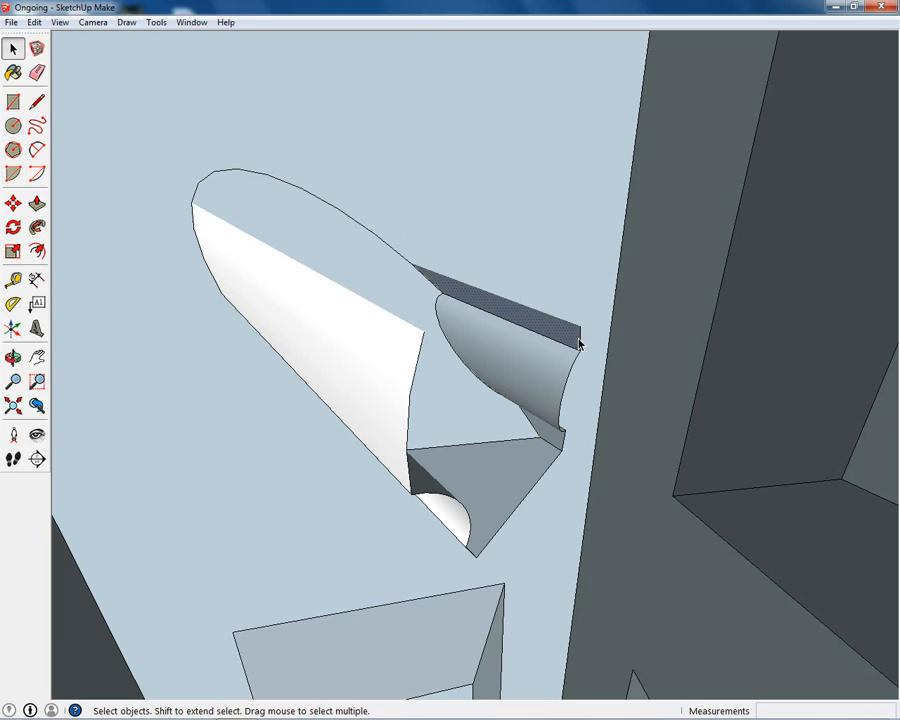
pyautogui.press('Delete')
# Delete the concave cove strips below the removed rounded side of the handrail stub, down to the small lip.
pyautogui.click(572, 376)
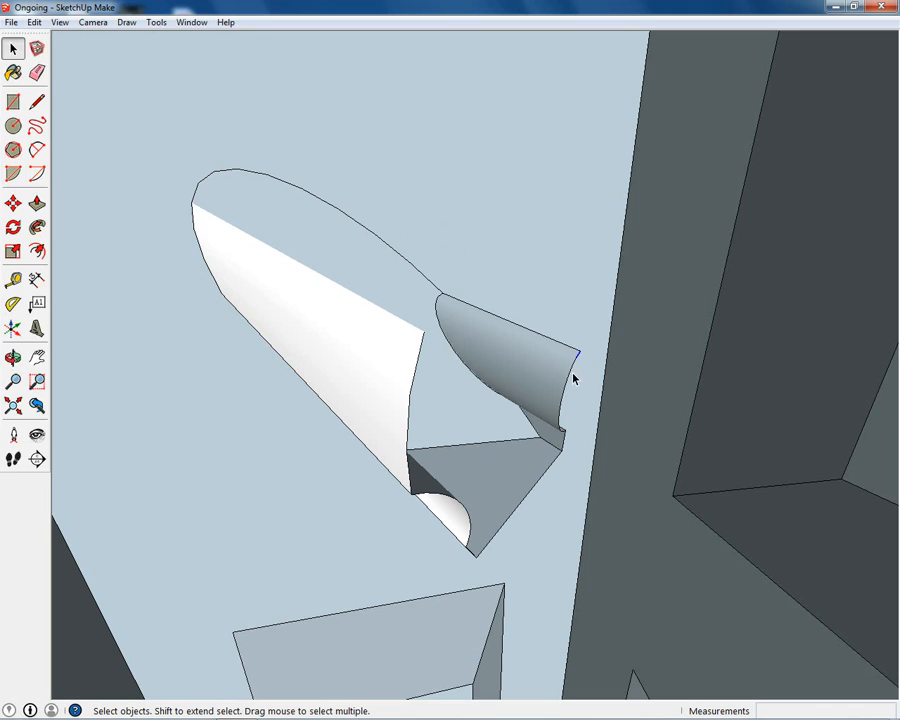
pyautogui.press('Delete')
pyautogui.click(575, 366)
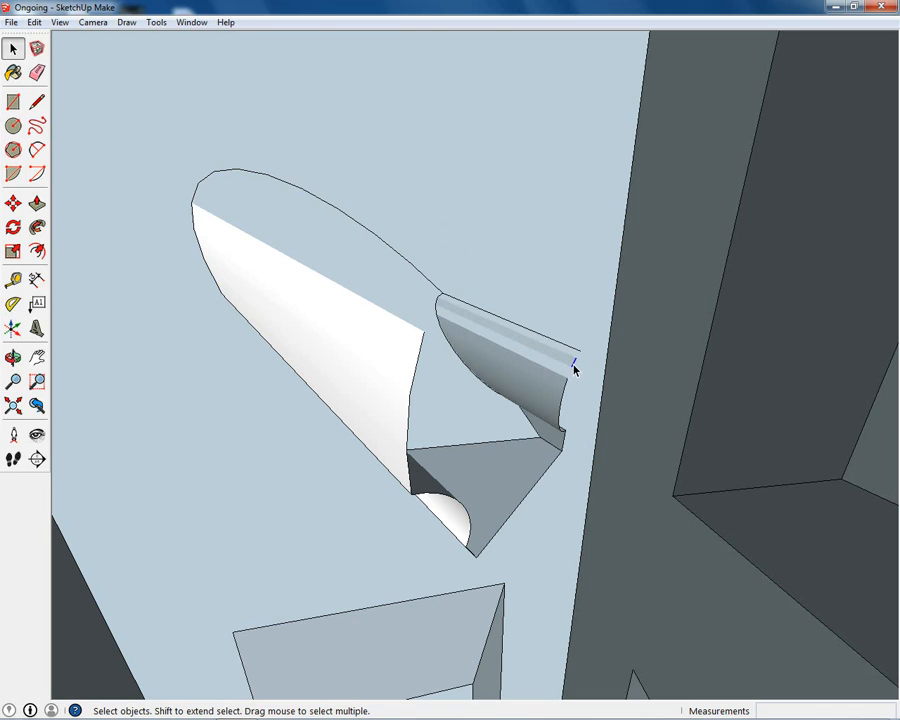
pyautogui.press('Delete')
pyautogui.hotkey('ctrl', 'z')
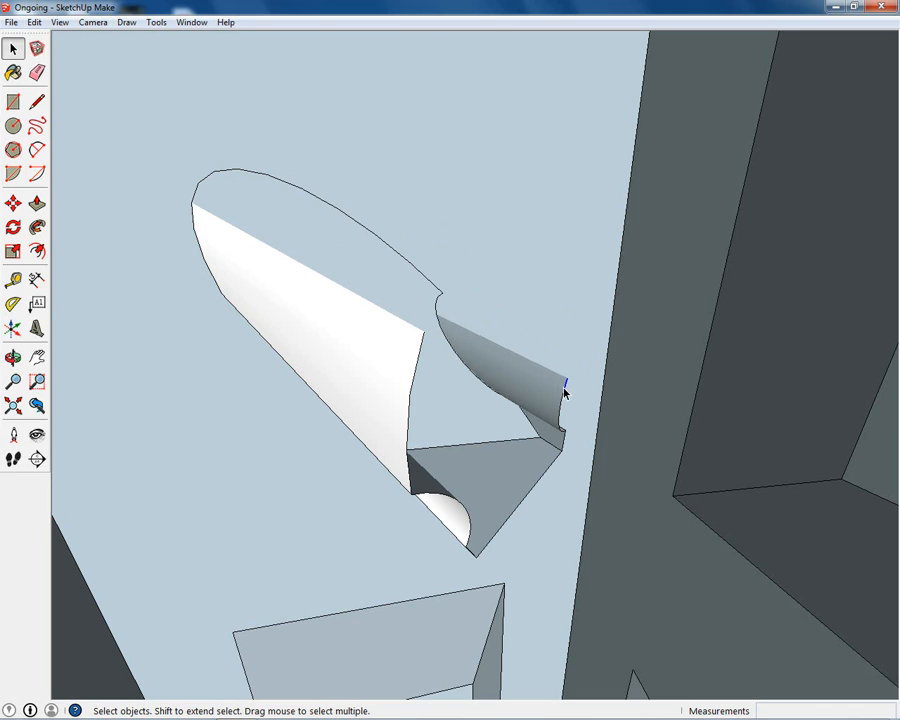
pyautogui.click(562, 402)
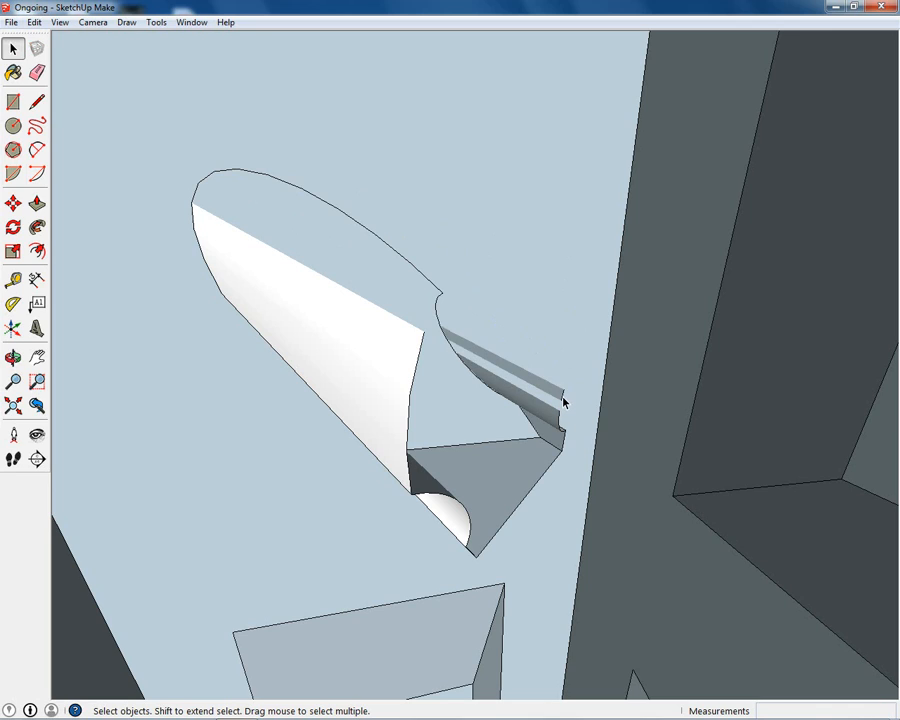
pyautogui.press('Delete')
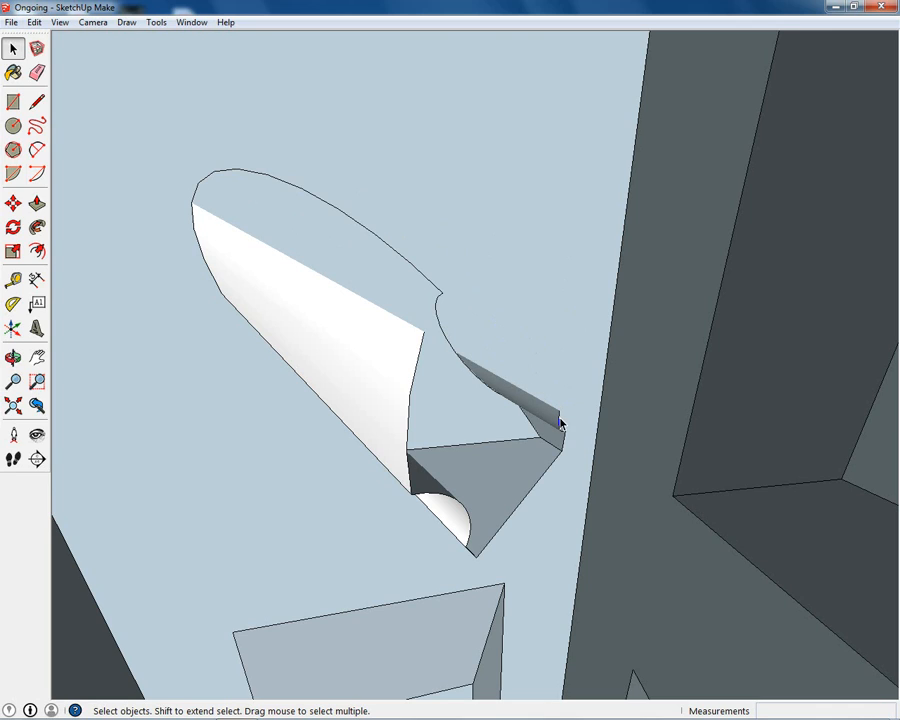
pyautogui.hotkey('ctrl', 'z')
pyautogui.press('Delete')
pyautogui.scroll(4, 562, 430)
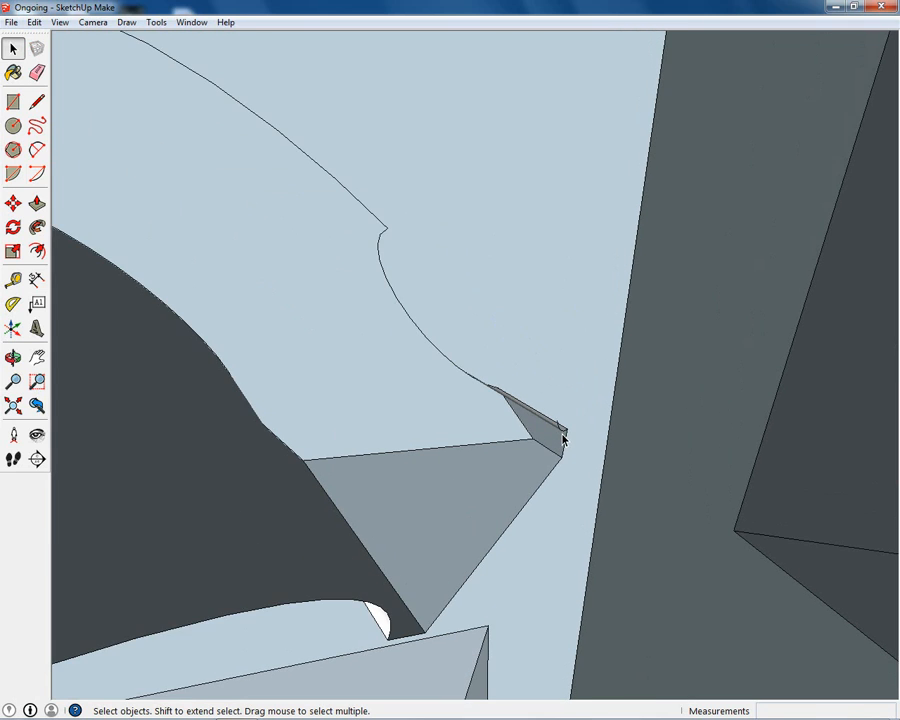
# Delete the small lip strips, the narrow side face, the loose edge and the underside face of the handrail stub.
pyautogui.moveTo(562, 430); pyautogui.dragTo(533, 462, button='middle')
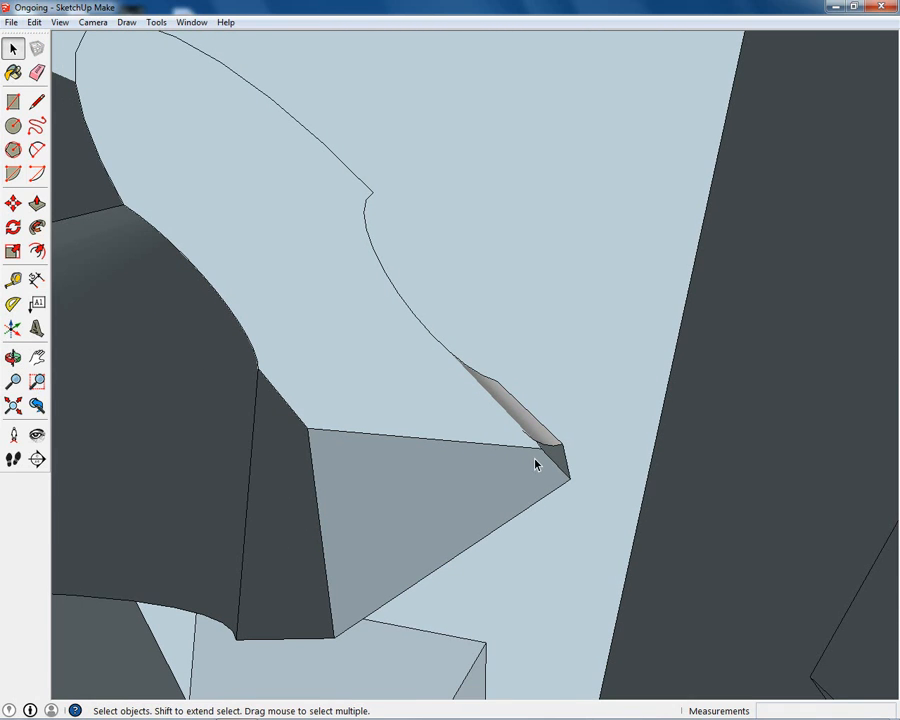
pyautogui.click(549, 450)
pyautogui.press('Delete')
pyautogui.click(541, 445)
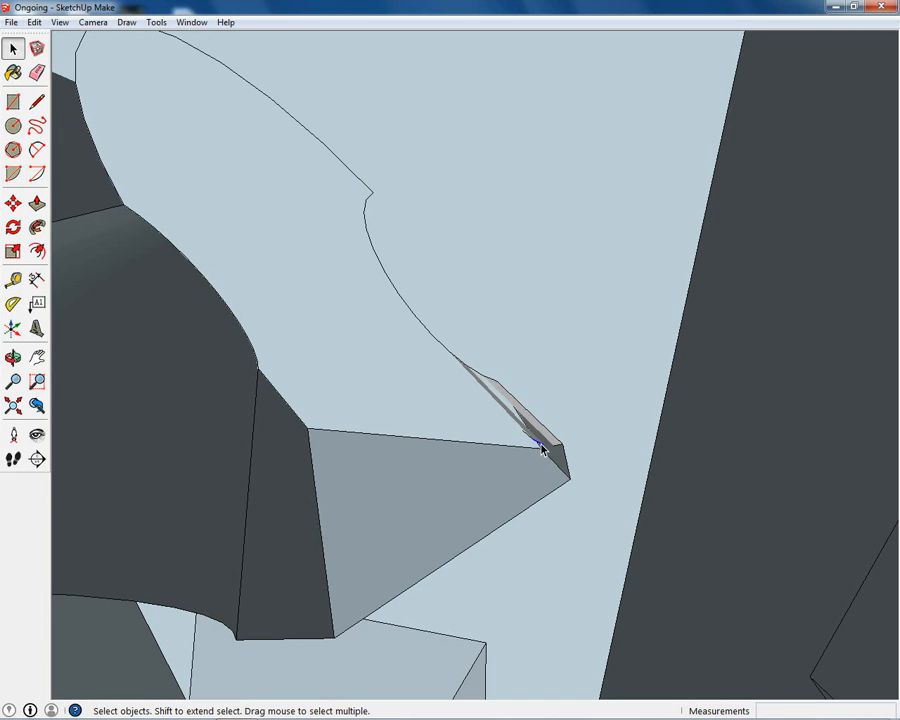
pyautogui.press('Delete')
pyautogui.moveTo(539, 443)
pyautogui.mouseDown(button='middle')
pyautogui.moveTo(603, 406)
pyautogui.moveTo(568, 418)
pyautogui.mouseUp(button='middle')
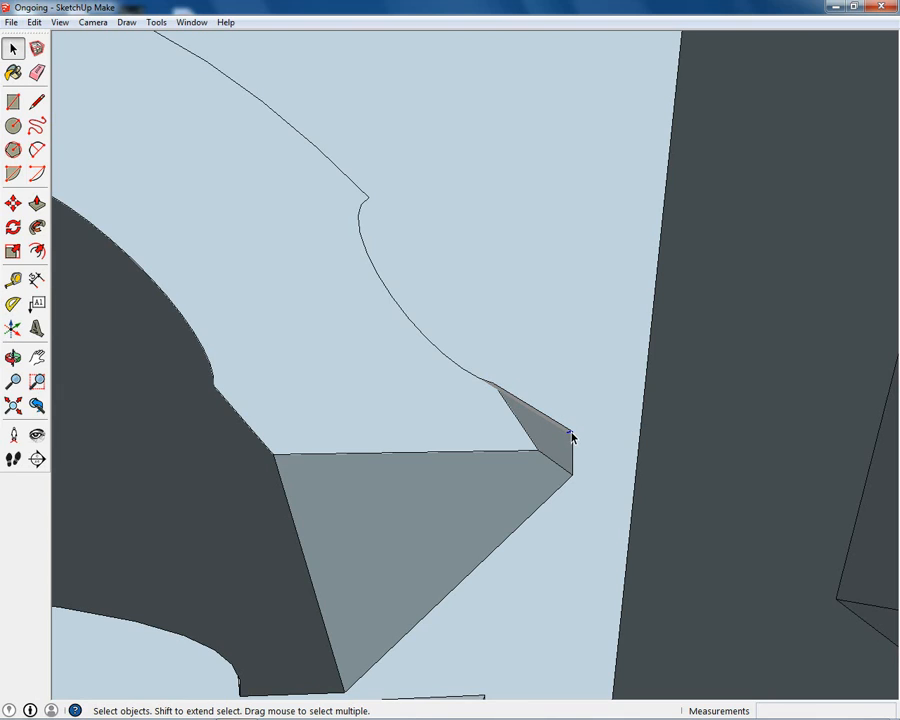
pyautogui.press('Delete')
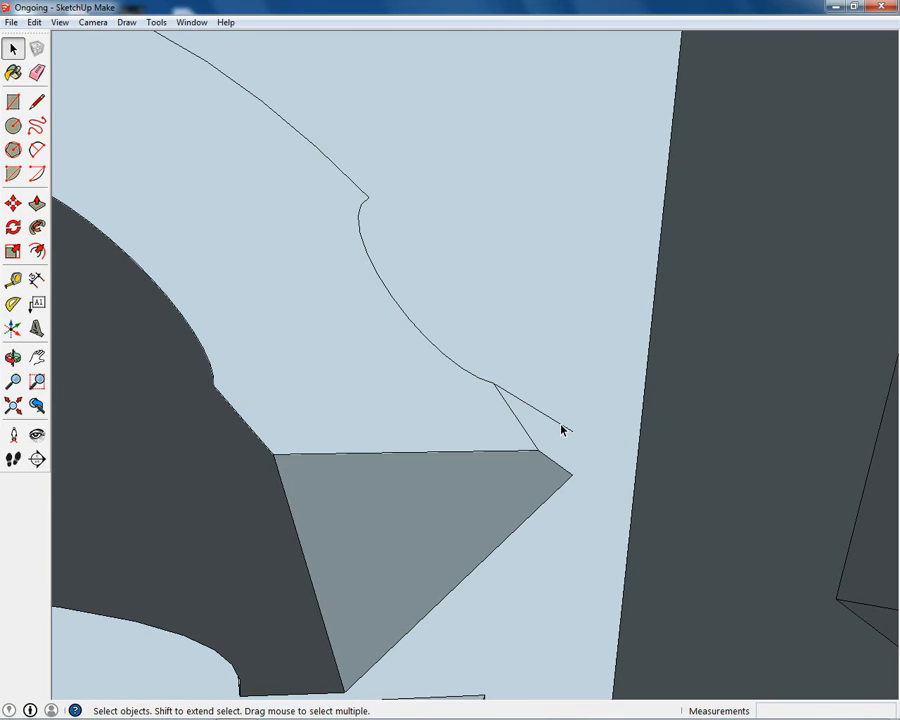
pyautogui.click(562, 428)
pyautogui.press('Delete')
pyautogui.click(565, 471)
pyautogui.press('Delete')
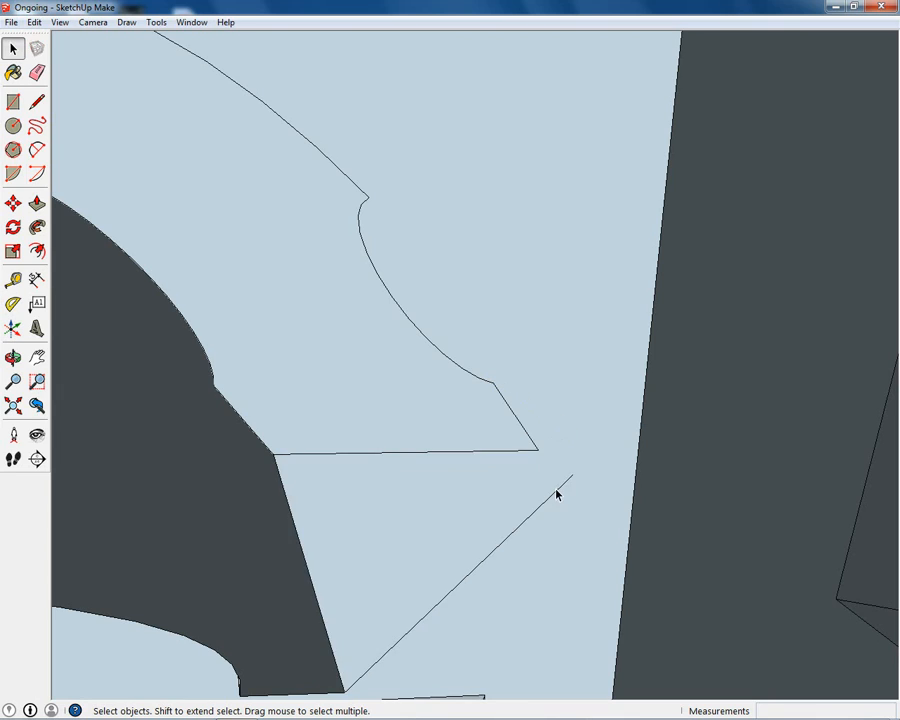
# Delete the leftover underside edge of the handrail stub, the opposite narrow side face and its loose edges.
pyautogui.click(556, 491)
pyautogui.press('Delete')
pyautogui.moveTo(474, 474); pyautogui.dragTo(318, 461, button='middle')
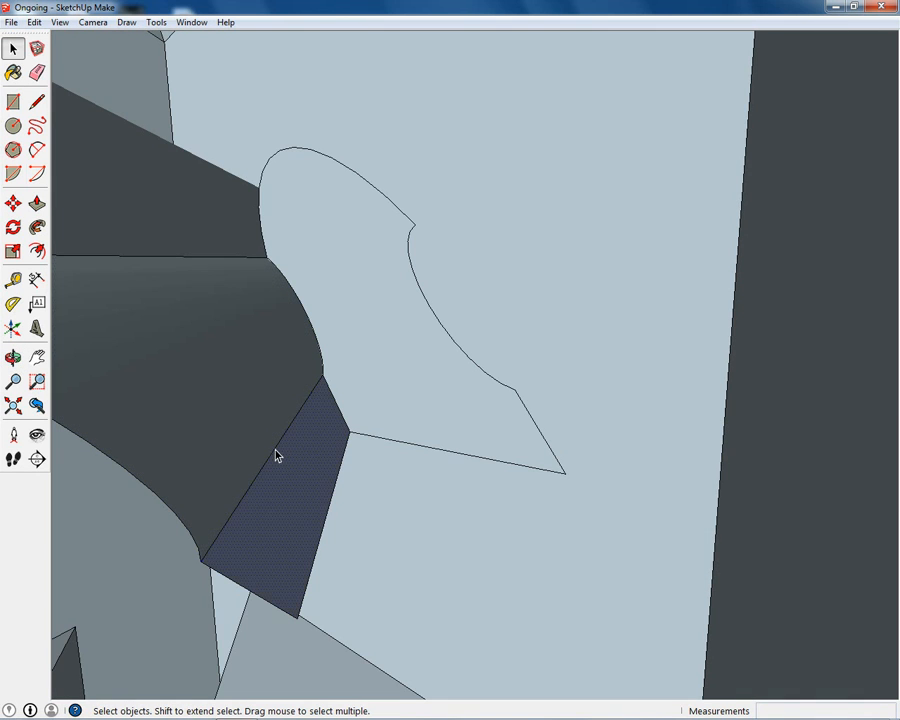
pyautogui.press('Delete')
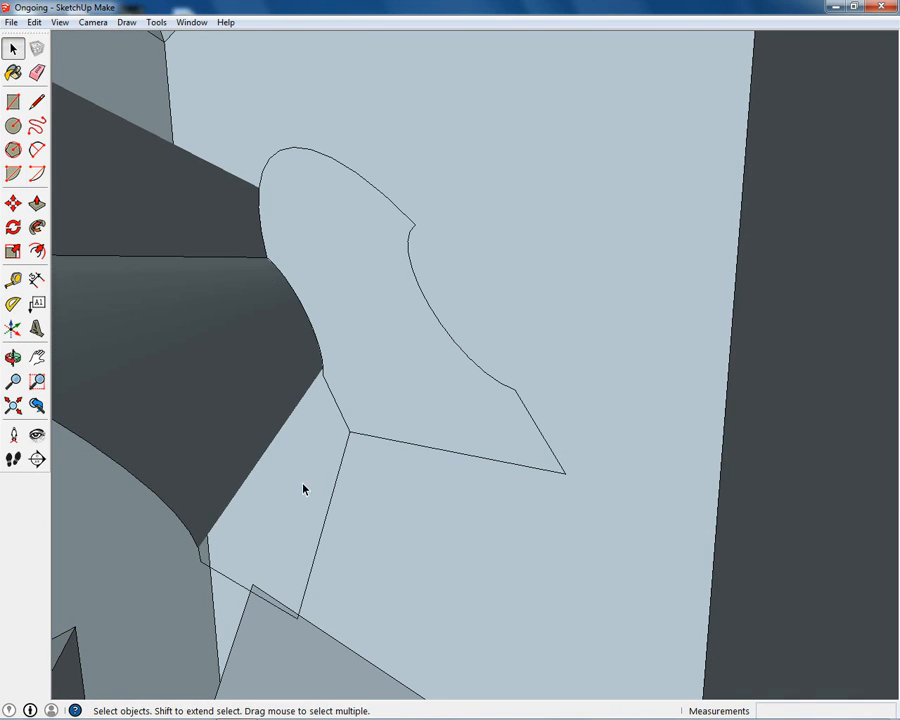
pyautogui.click(310, 585)
pyautogui.press('Delete')
pyautogui.click(234, 586)
pyautogui.press('Delete')
# Delete the small lip and the lower concave cove strips on the remaining side of the handrail stub.
pyautogui.moveTo(215, 524); pyautogui.dragTo(290, 480, button='middle')
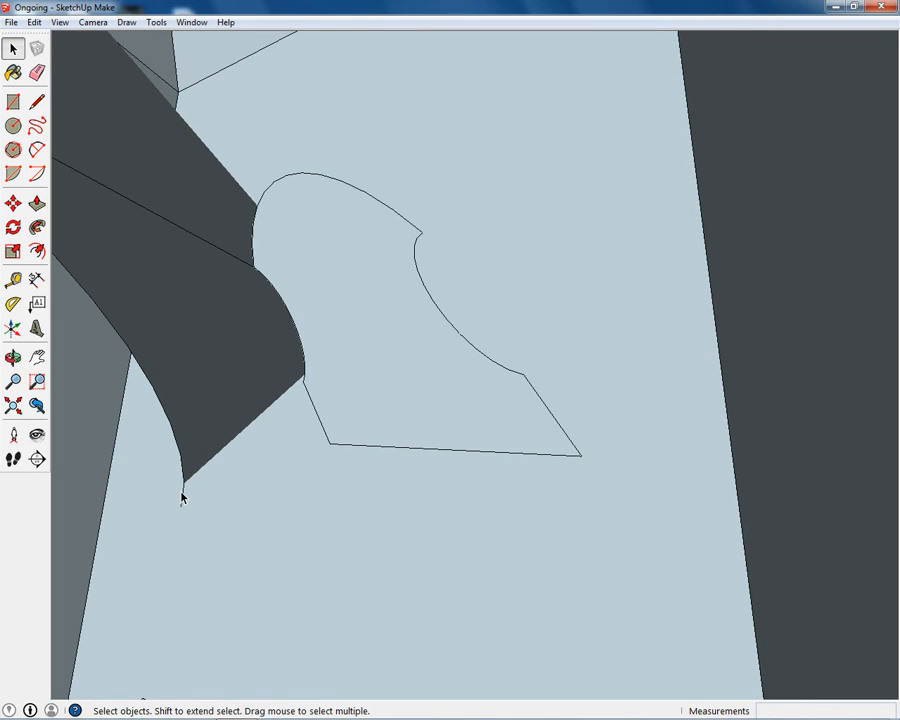
pyautogui.click(175, 436)
pyautogui.press('Delete')
pyautogui.click(184, 470)
pyautogui.press('Delete')
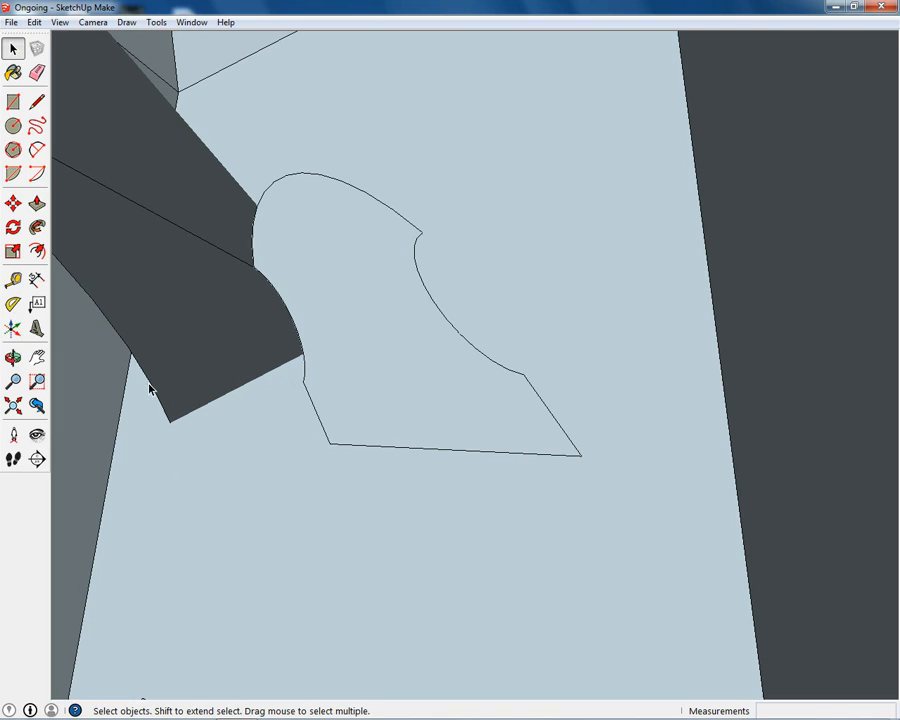
pyautogui.click(150, 386)
pyautogui.press('Delete')
pyautogui.click(159, 396)
pyautogui.press('Delete')
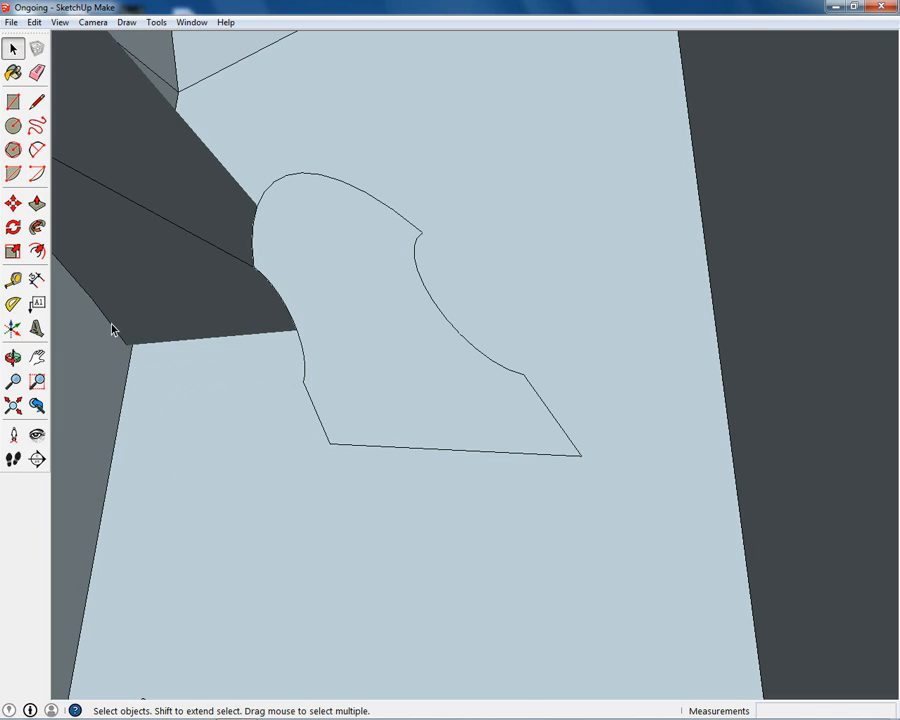
pyautogui.click(112, 328)
pyautogui.press('Delete')
# Delete the remaining cove strips, including the detached sliver, and the edge dividing them from the stub's rounded top.
pyautogui.moveTo(120, 293); pyautogui.dragTo(305, 478, button='middle')
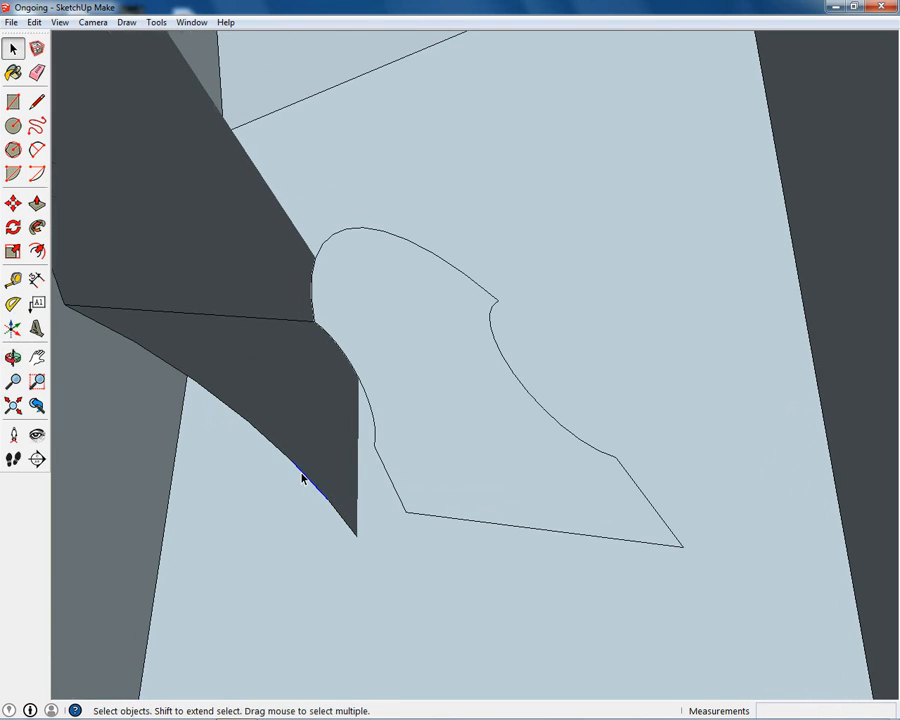
pyautogui.press('Delete')
pyautogui.click(255, 432)
pyautogui.press('Delete')
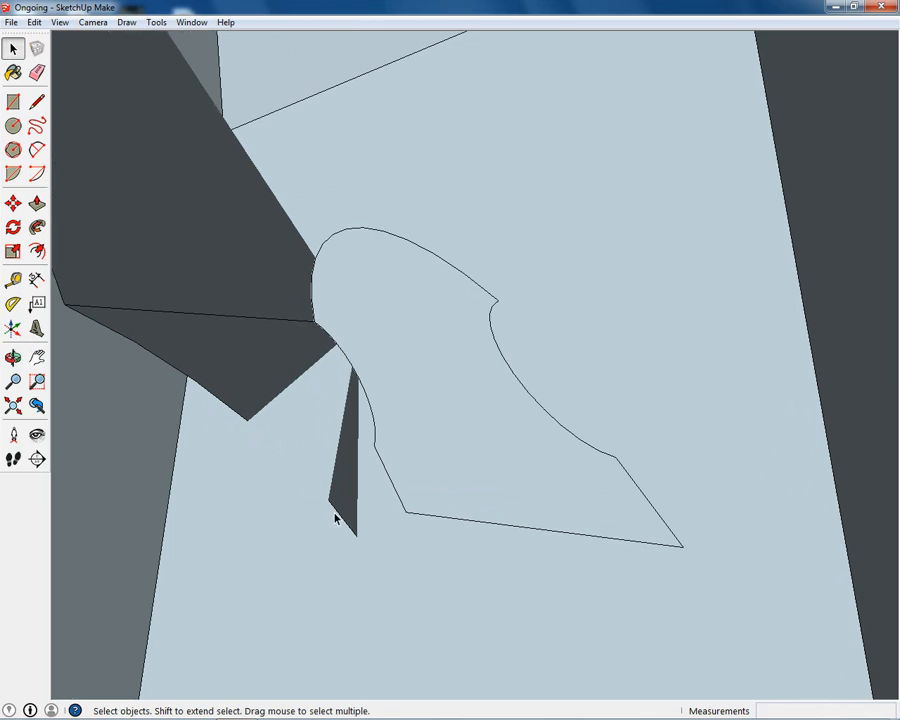
pyautogui.click(343, 524)
pyautogui.press('Delete')
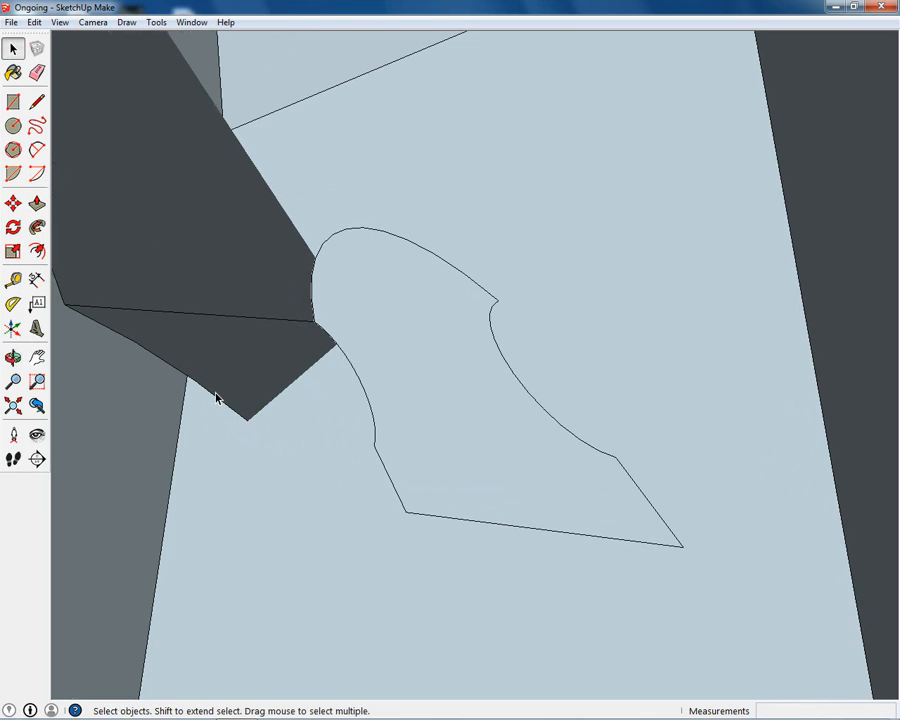
pyautogui.press('Delete')
pyautogui.click(146, 348)
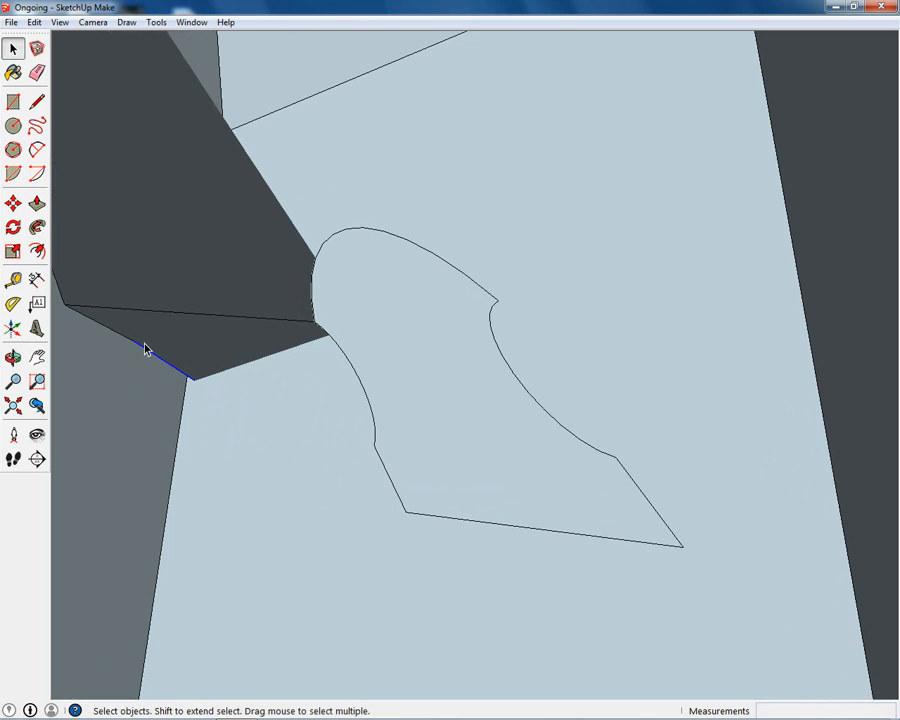
pyautogui.press('Delete')
pyautogui.click(121, 340)
pyautogui.press('Delete')
pyautogui.click(105, 314)
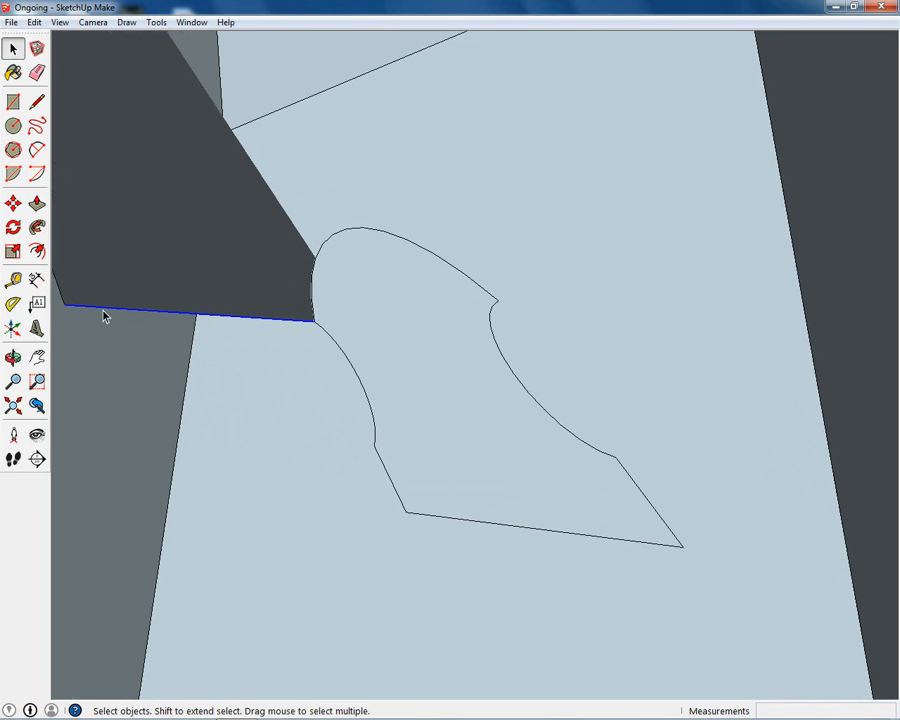
pyautogui.press('Delete')
# Delete the last slivers of the stub's rounded top and the loose edge, leaving only the profile outline on the newel post.
pyautogui.moveTo(176, 278); pyautogui.dragTo(227, 309, button='middle')
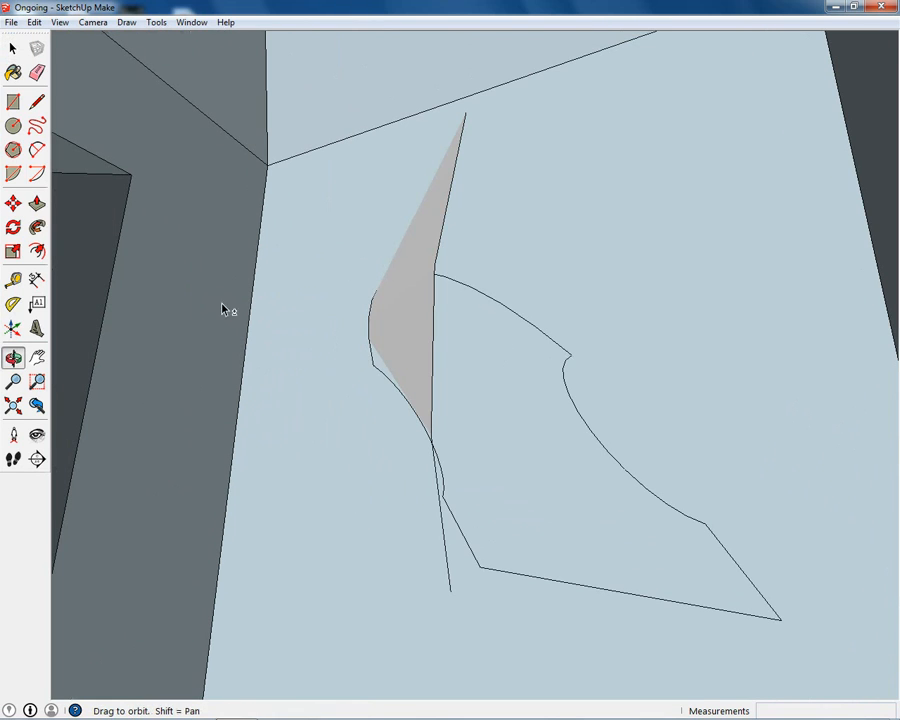
pyautogui.click(438, 380)
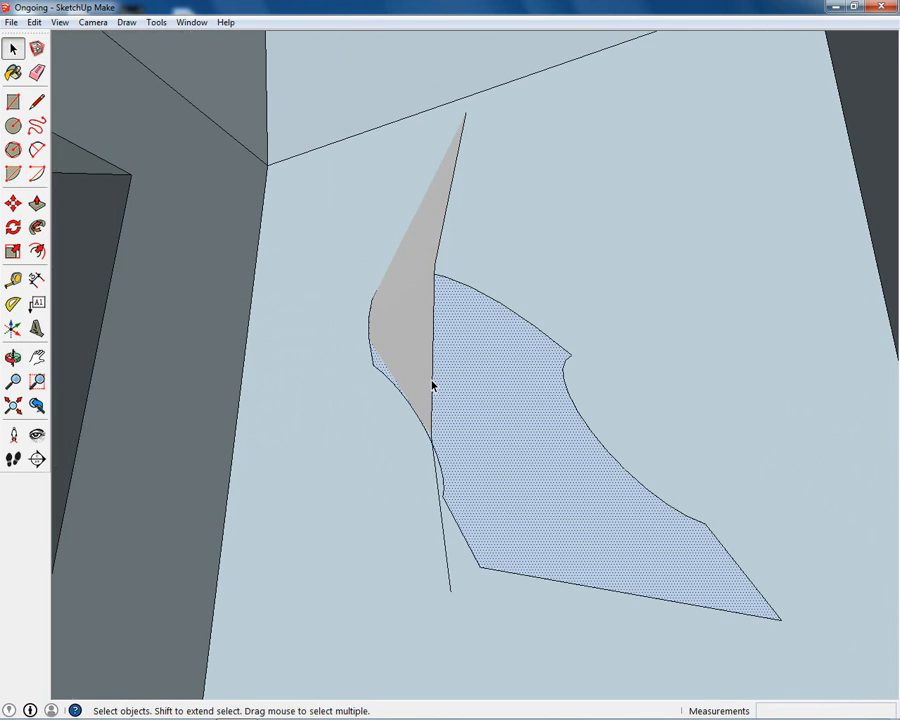
pyautogui.click(432, 388)
pyautogui.press('Delete')
pyautogui.click(438, 253)
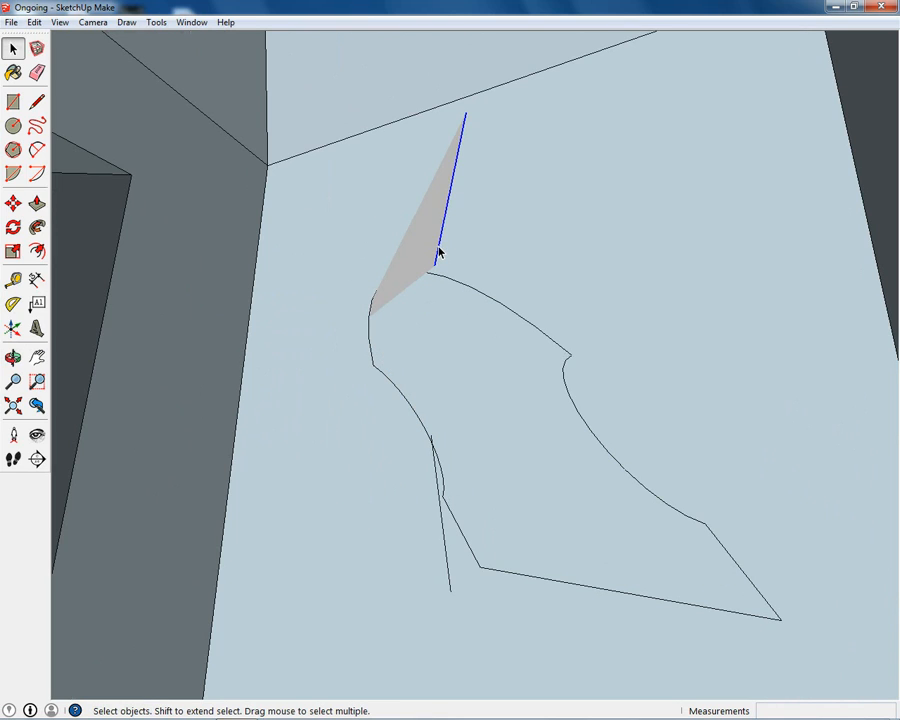
pyautogui.press('Delete')
pyautogui.click(440, 503)
pyautogui.press('Delete')
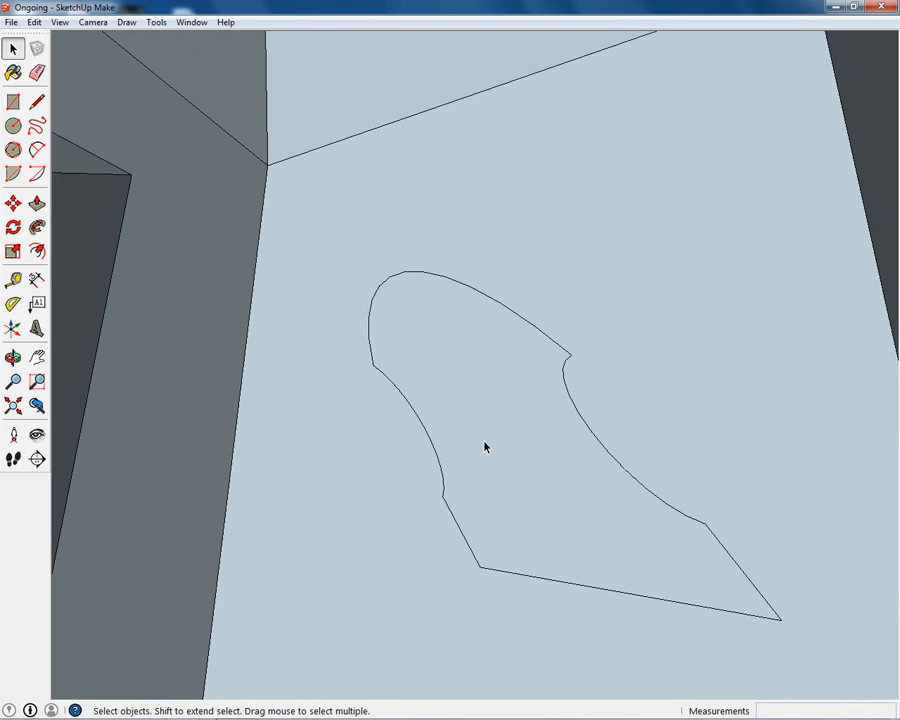
# Delete the handrail profile face on the newel post's inner wall to open it into the hollow handrail.
pyautogui.click(490, 400)
pyautogui.moveTo(532, 434); pyautogui.dragTo(559, 461, button='middle')
pyautogui.press('Delete')
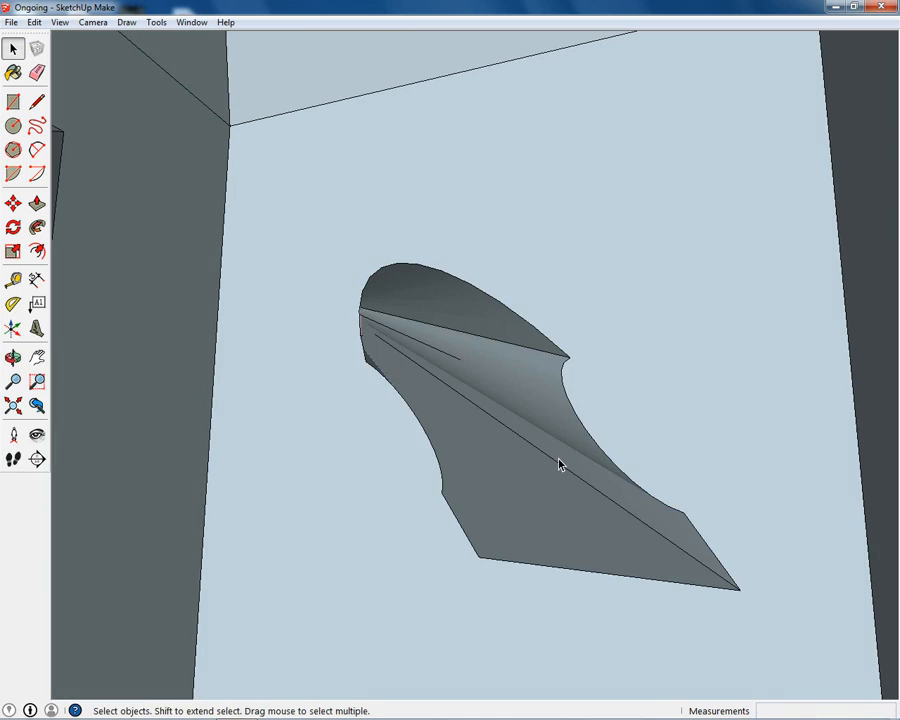
# Delete the surface of the nearest baluster where it protrudes inside the hollow handrail.
pyautogui.scroll(3, 559, 461)
pyautogui.scroll(1, 460, 362)
pyautogui.moveTo(460, 362); pyautogui.dragTo(428, 294, button='middle')
pyautogui.scroll(8, 430, 293)
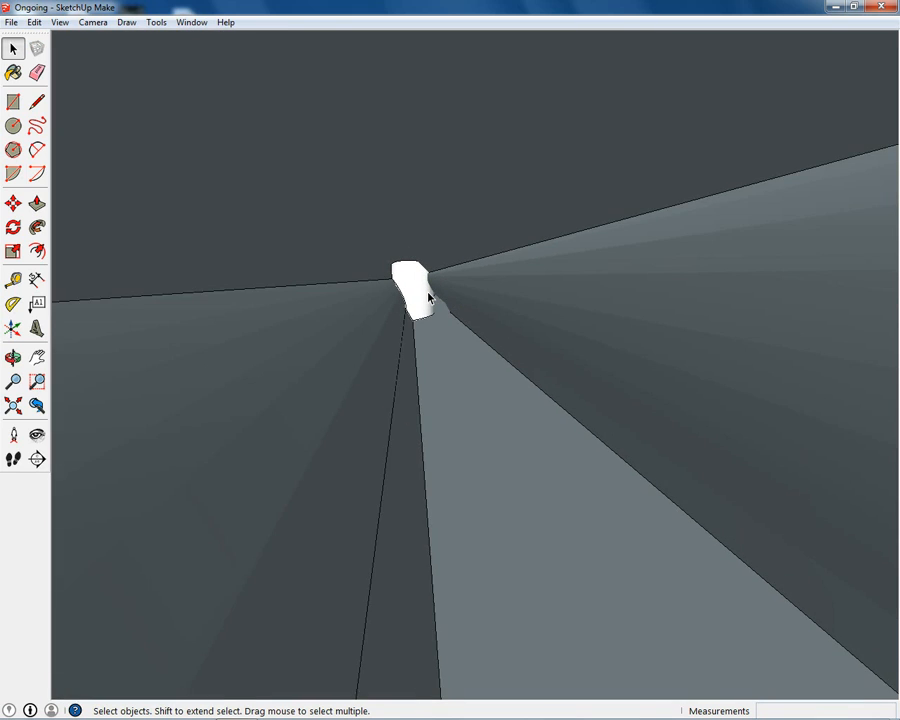
pyautogui.press('Delete')
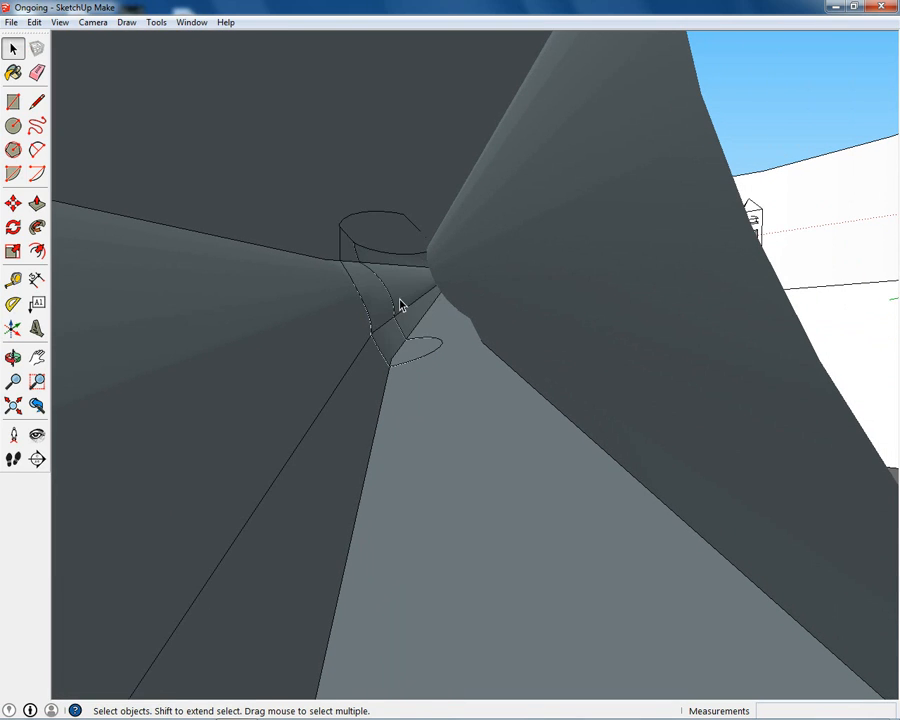
# Delete the handrail's underside face and narrow side strip within the nearest baluster's outline, including their shared edges.
pyautogui.scroll(2, 400, 305)
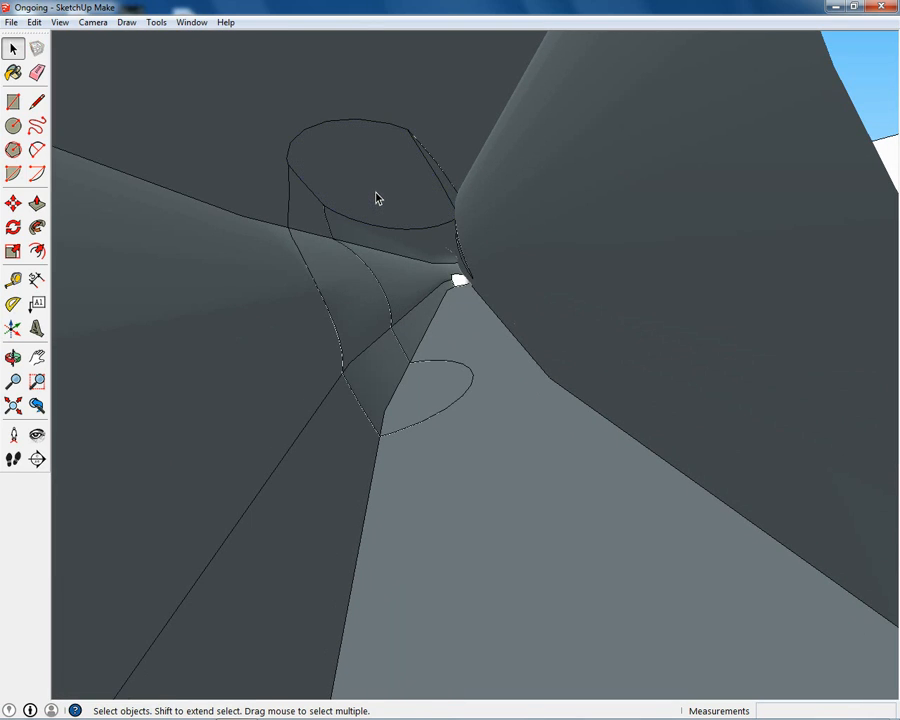
pyautogui.moveTo(377, 198)
pyautogui.mouseDown(button='middle')
pyautogui.moveTo(408, 153)
pyautogui.moveTo(647, 271)
pyautogui.moveTo(376, 263)
pyautogui.moveTo(343, 241)
pyautogui.moveTo(382, 412)
pyautogui.moveTo(327, 416)
pyautogui.moveTo(303, 263)
pyautogui.moveTo(340, 229)
pyautogui.moveTo(317, 273)
pyautogui.moveTo(410, 335)
pyautogui.moveTo(448, 328)
pyautogui.moveTo(460, 336)
pyautogui.mouseUp(button='middle')
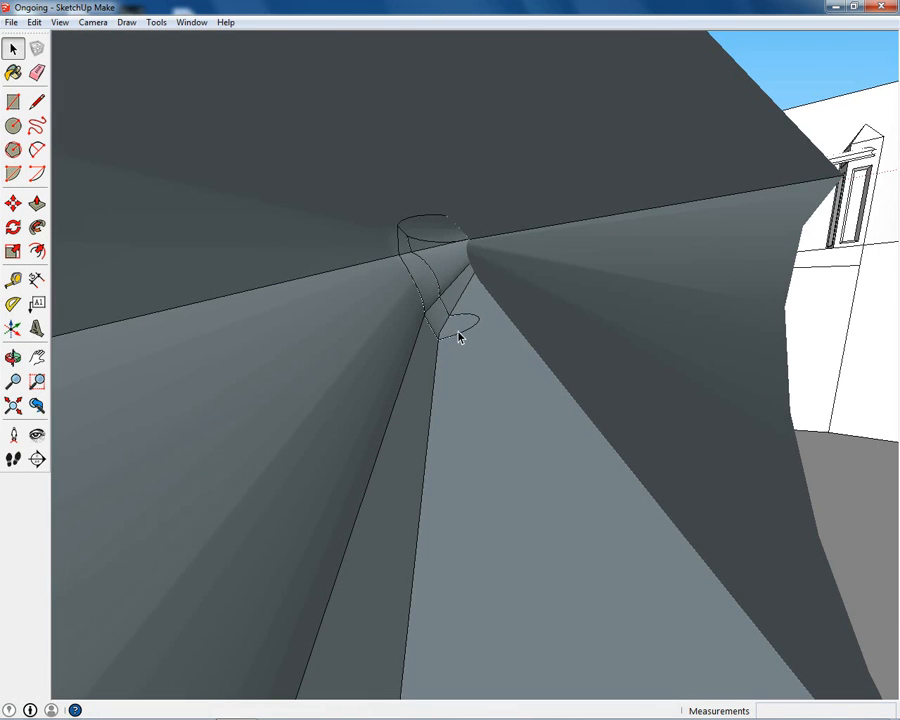
pyautogui.click(453, 332)
pyautogui.scroll(5, 453, 332)
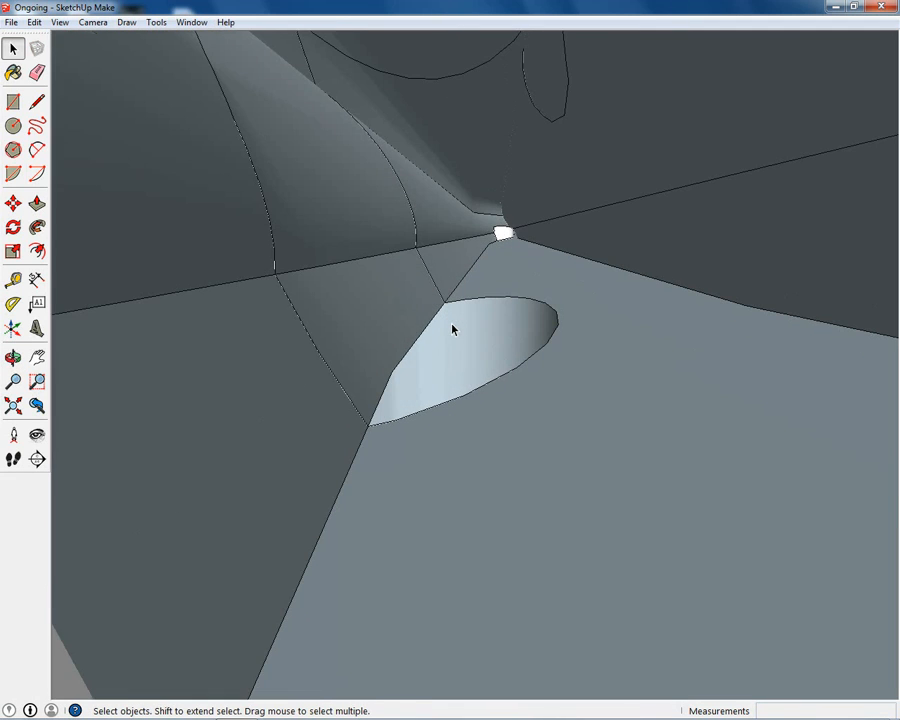
pyautogui.click(425, 335)
pyautogui.press('Delete')
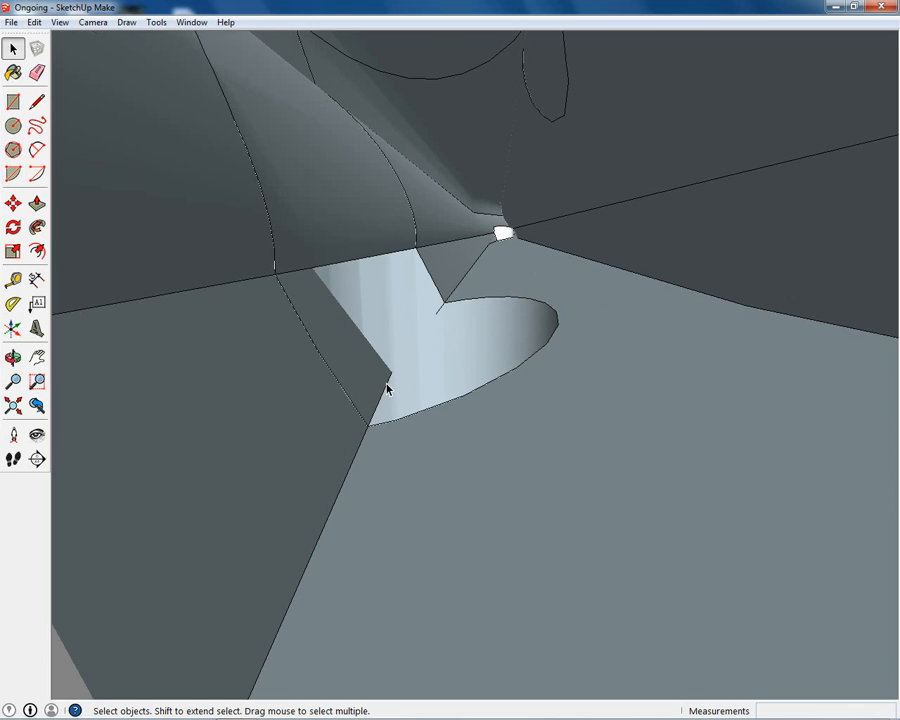
pyautogui.click(388, 386)
pyautogui.press('Delete')
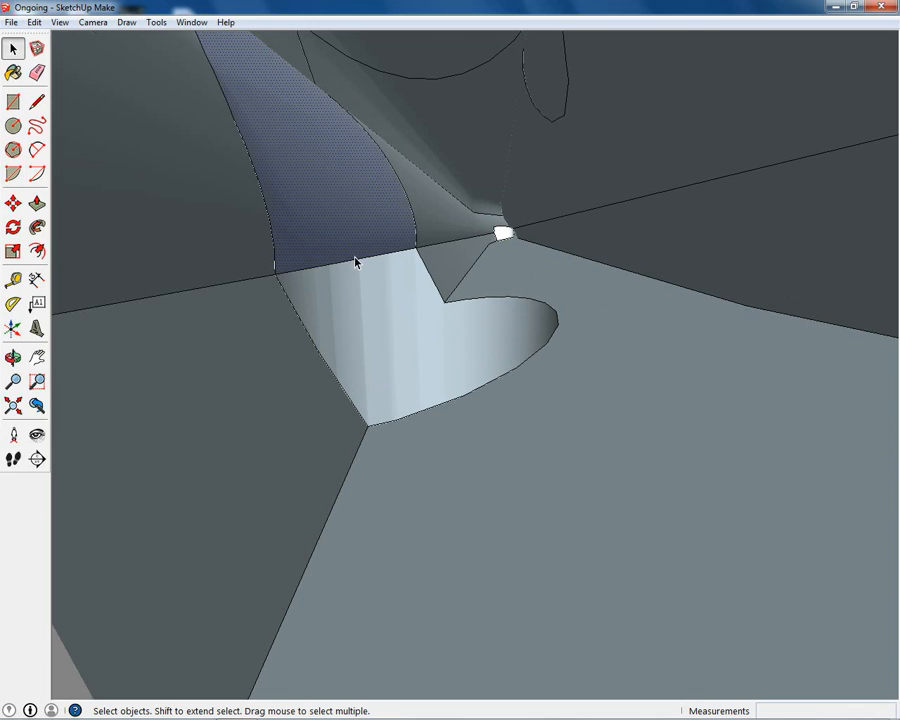
# Delete the edges above the narrow strip and the cove faces enclosed by the same baluster outline.
pyautogui.click(357, 262)
pyautogui.press('Delete')
pyautogui.click(306, 270)
pyautogui.press('Delete')
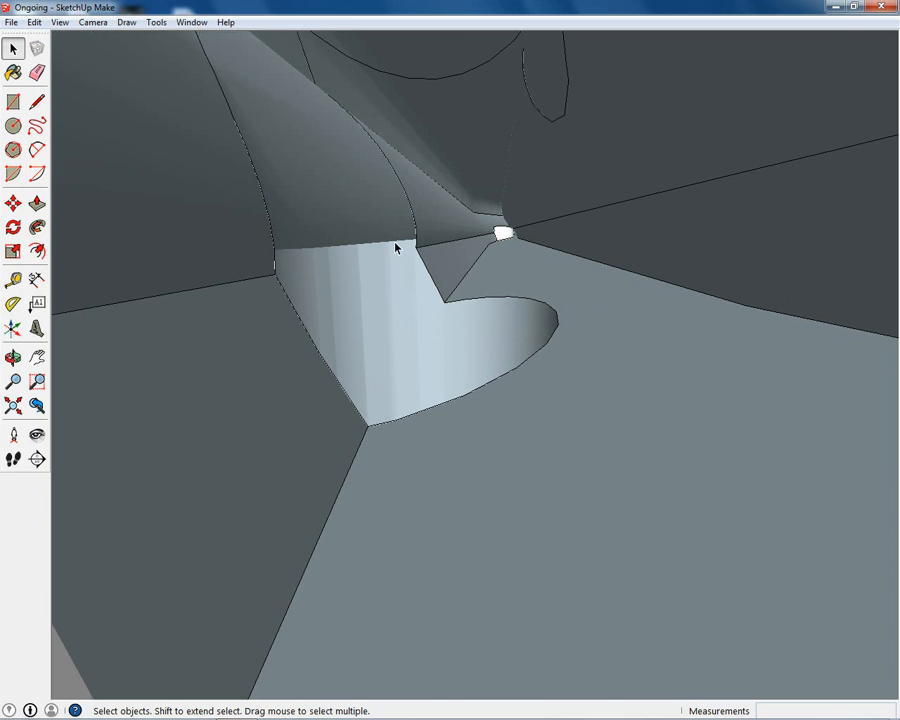
pyautogui.moveTo(363, 226); pyautogui.dragTo(333, 298, button='middle')
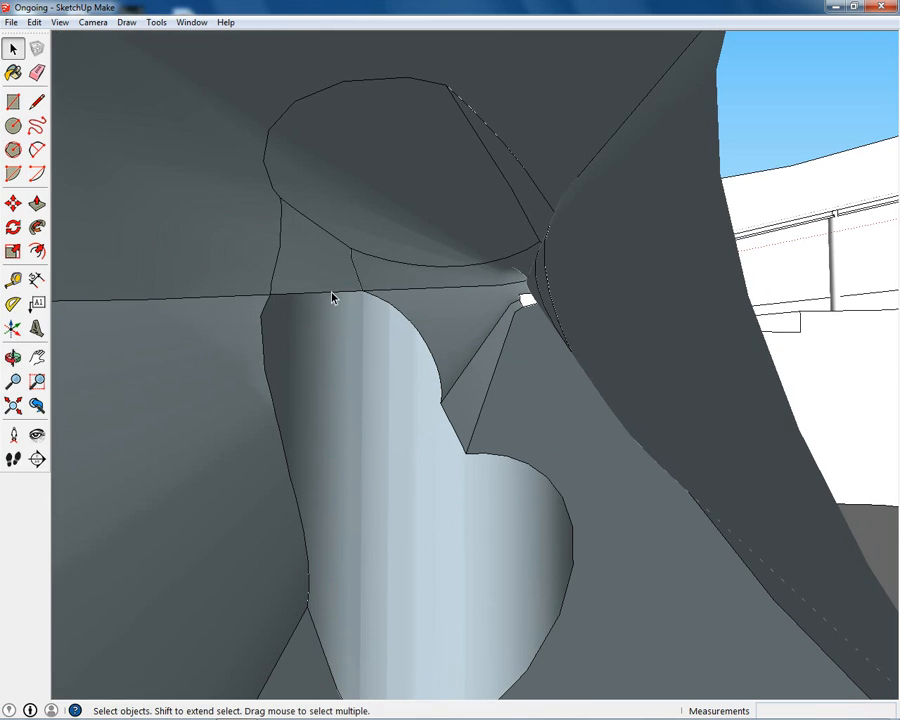
pyautogui.scroll(4, 321, 295)
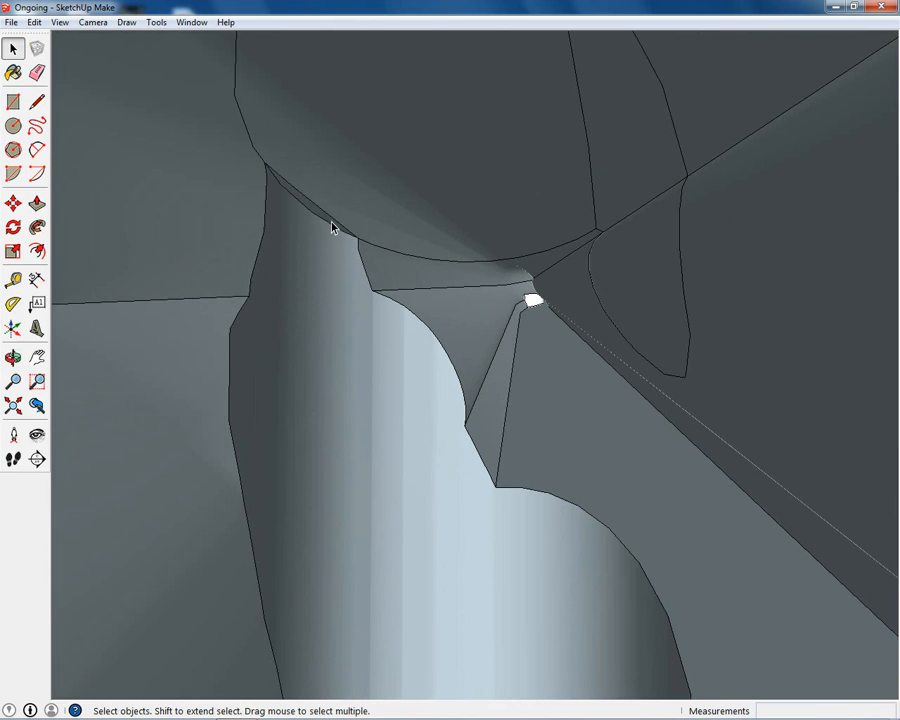
pyautogui.moveTo(336, 222); pyautogui.dragTo(308, 199, button='middle')
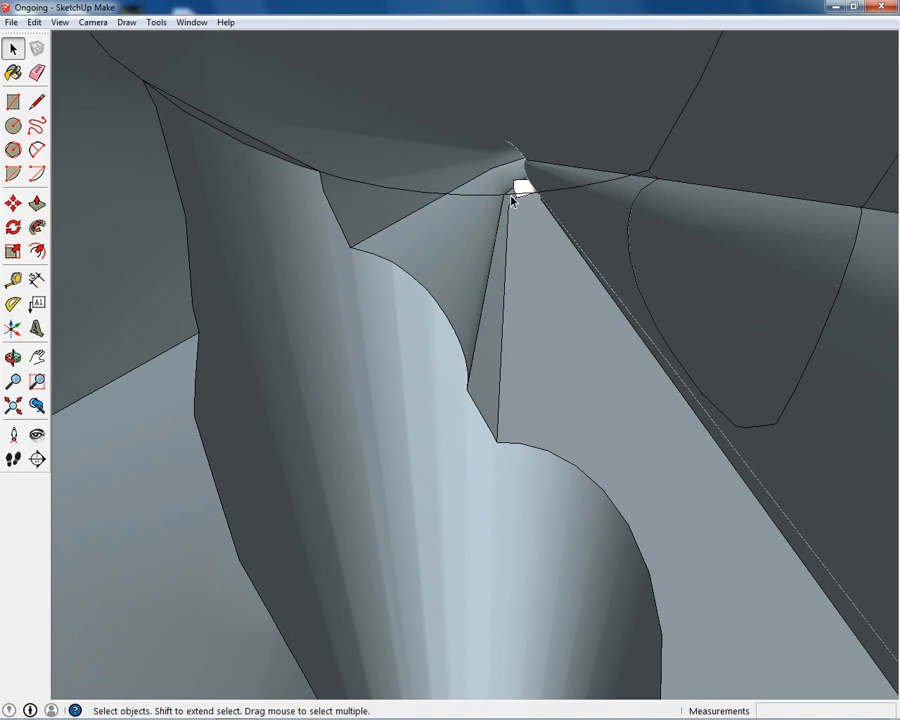
# Delete the cove face within the baluster outline on the handrail's opposite side, together with the edge crossing the outline.
pyautogui.moveTo(510, 197); pyautogui.dragTo(738, 227, button='middle')
pyautogui.click(738, 227)
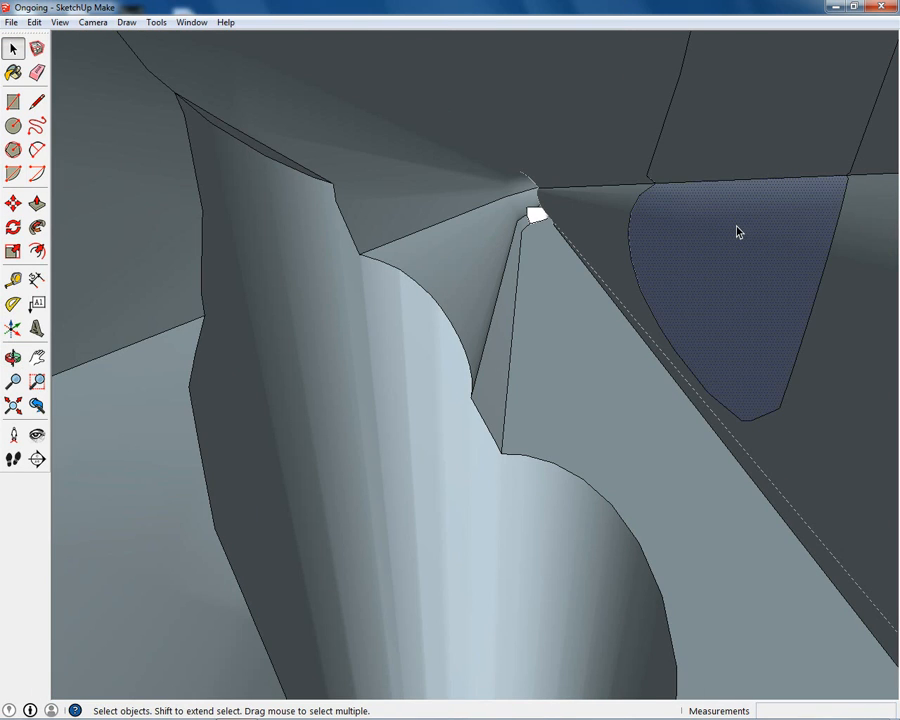
pyautogui.press('Delete')
pyautogui.click(742, 183)
pyautogui.press('Delete')
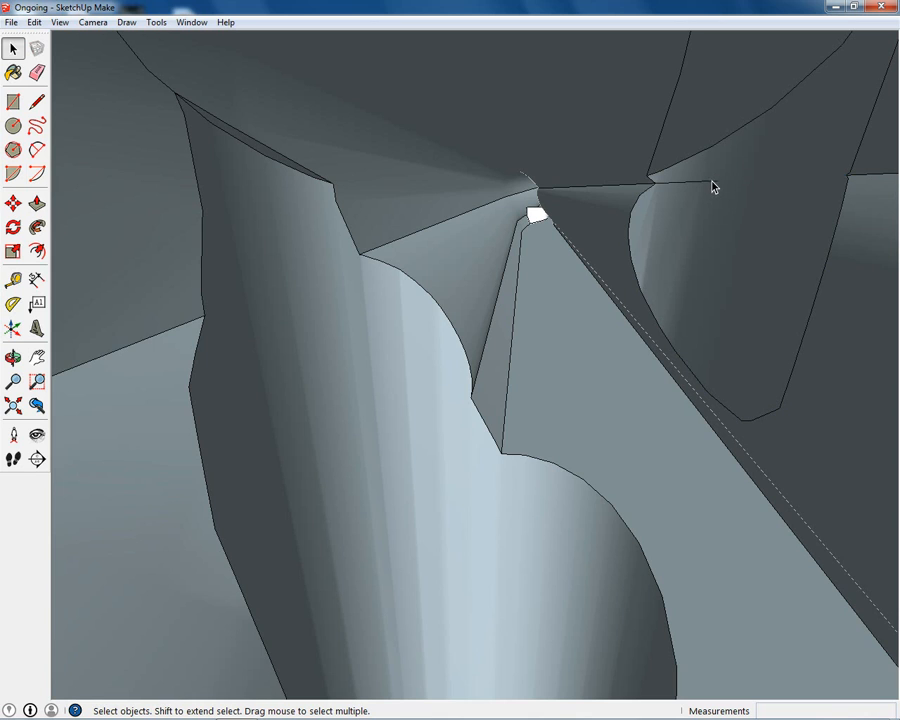
pyautogui.click(712, 186)
pyautogui.press('Delete')
pyautogui.moveTo(740, 140); pyautogui.dragTo(505, 470, button='middle')
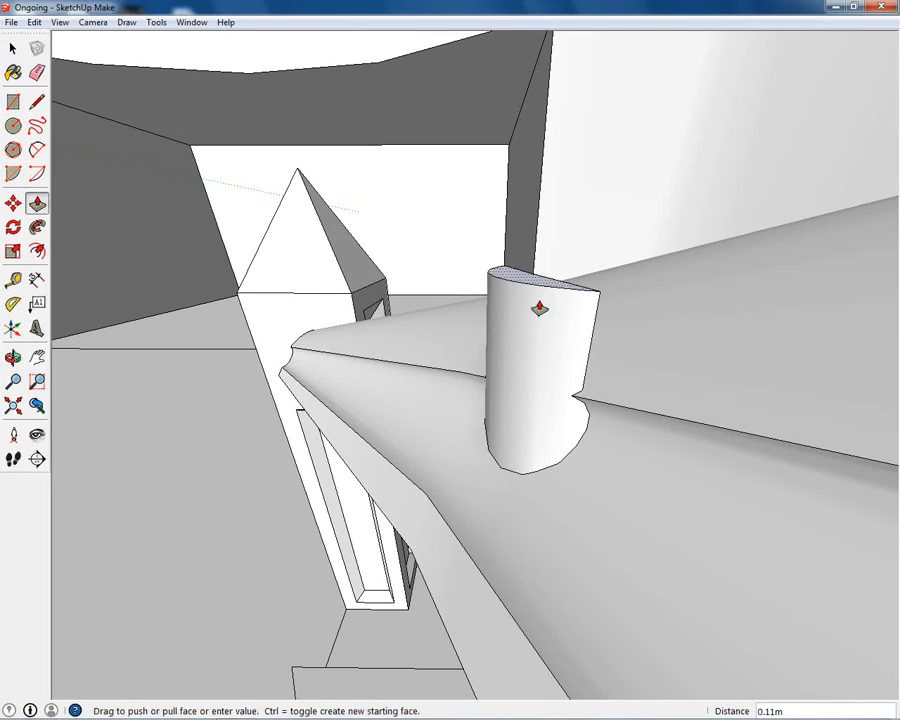
# Delete the surface of the next baluster farther along where it protrudes inside the hollow handrail.
pyautogui.moveTo(591, 407); pyautogui.dragTo(669, 332, button='middle')
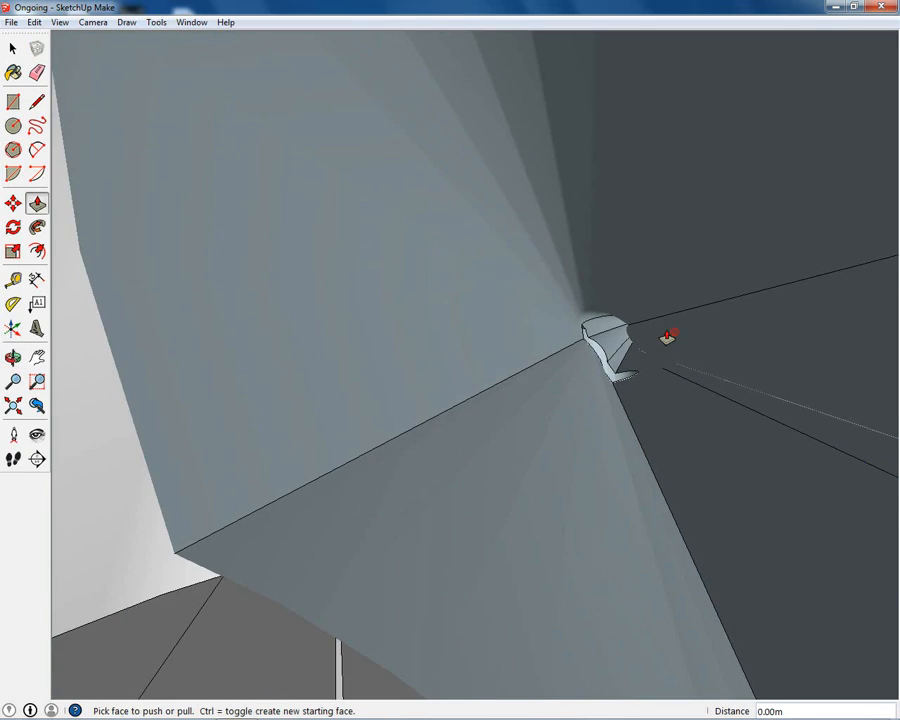
pyautogui.scroll(5, 588, 342)
pyautogui.scroll(5, 690, 344)
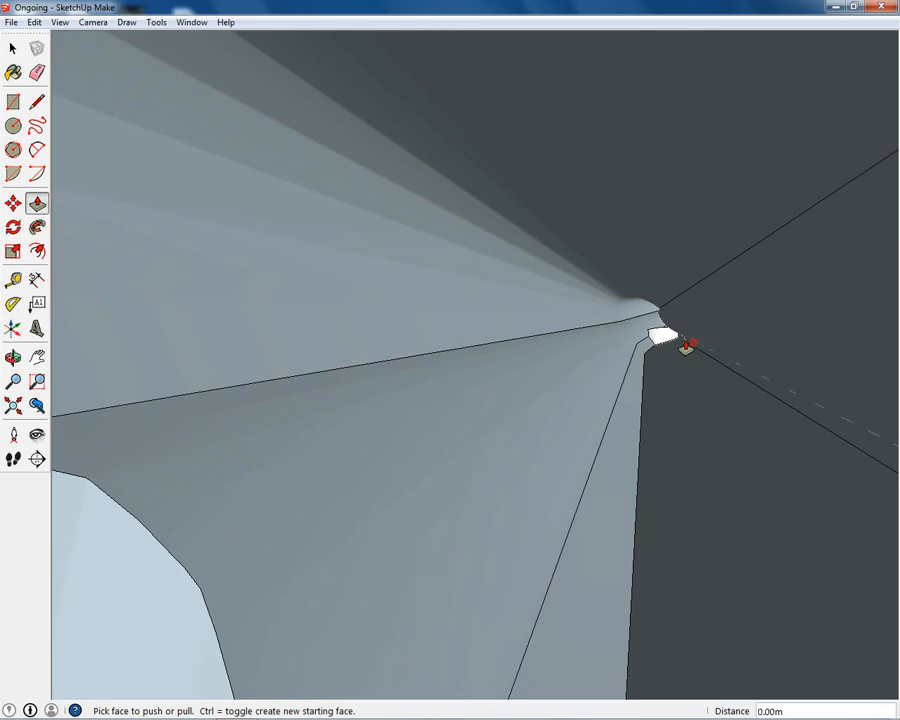
pyautogui.scroll(3, 660, 340)
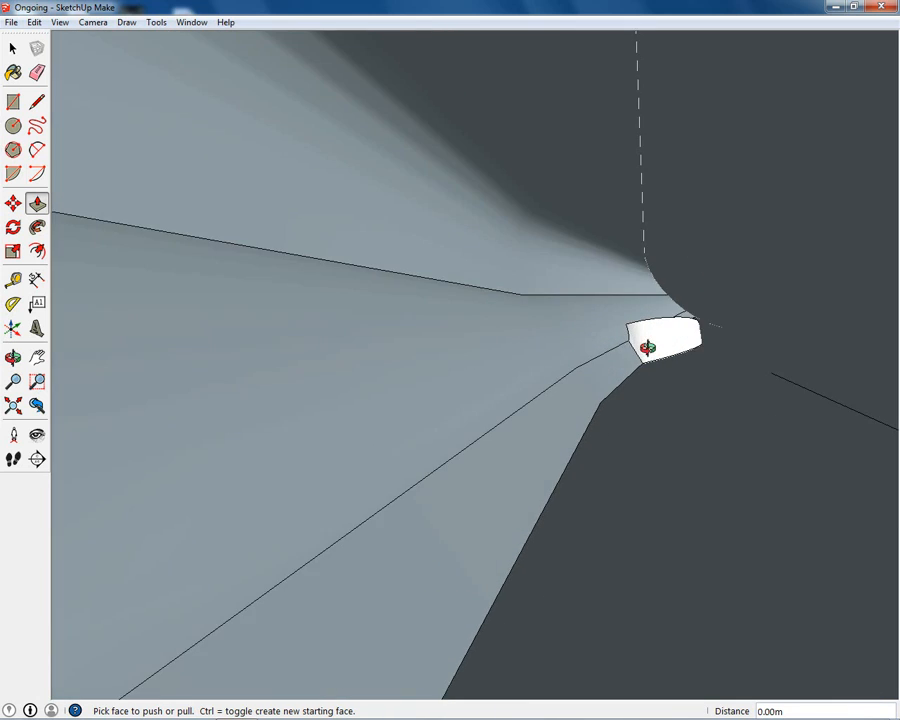
pyautogui.moveTo(647, 345)
pyautogui.mouseDown(button='middle')
pyautogui.moveTo(705, 348)
pyautogui.moveTo(652, 328)
pyautogui.mouseUp(button='middle')
pyautogui.scroll(-2, 651, 329)
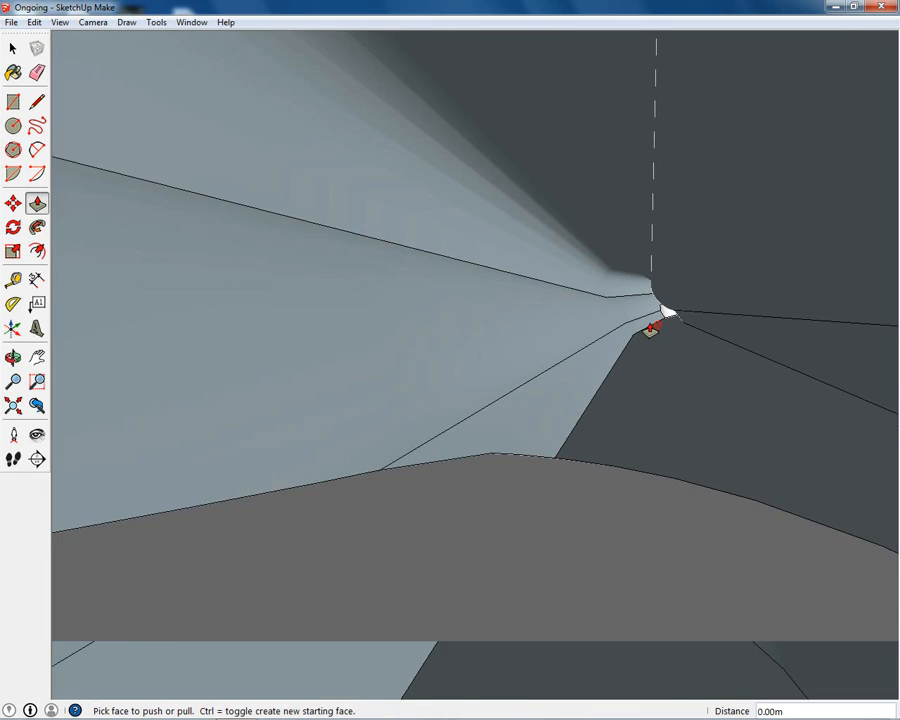
pyautogui.click(14, 49)
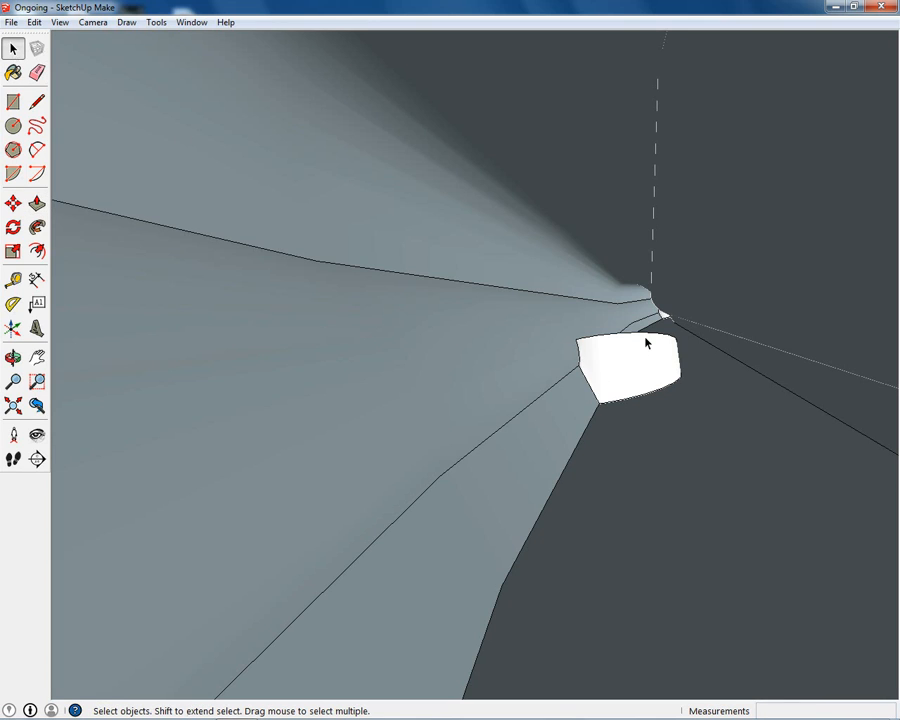
pyautogui.click(645, 346)
pyautogui.press('Delete')
pyautogui.moveTo(642, 344)
pyautogui.mouseDown(button='middle')
pyautogui.moveTo(640, 364)
pyautogui.moveTo(636, 340)
pyautogui.mouseUp(button='middle')
pyautogui.click(641, 334)
pyautogui.press('Delete')
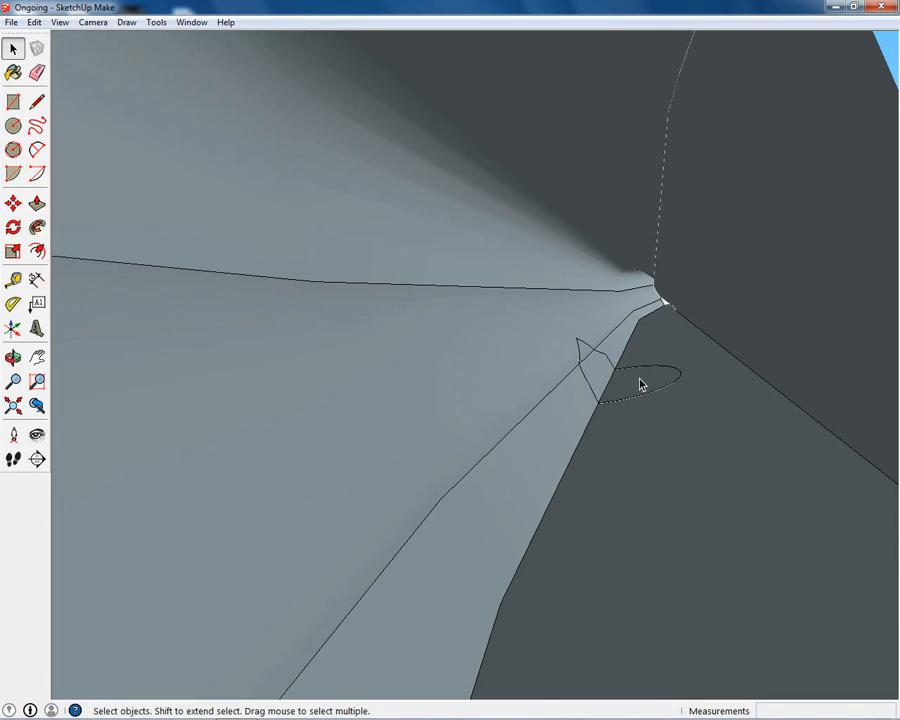
# Delete the handrail's underside face, narrow side strip and small cove face inside the outline of the current baluster.
pyautogui.click(634, 379)
pyautogui.press('Delete')
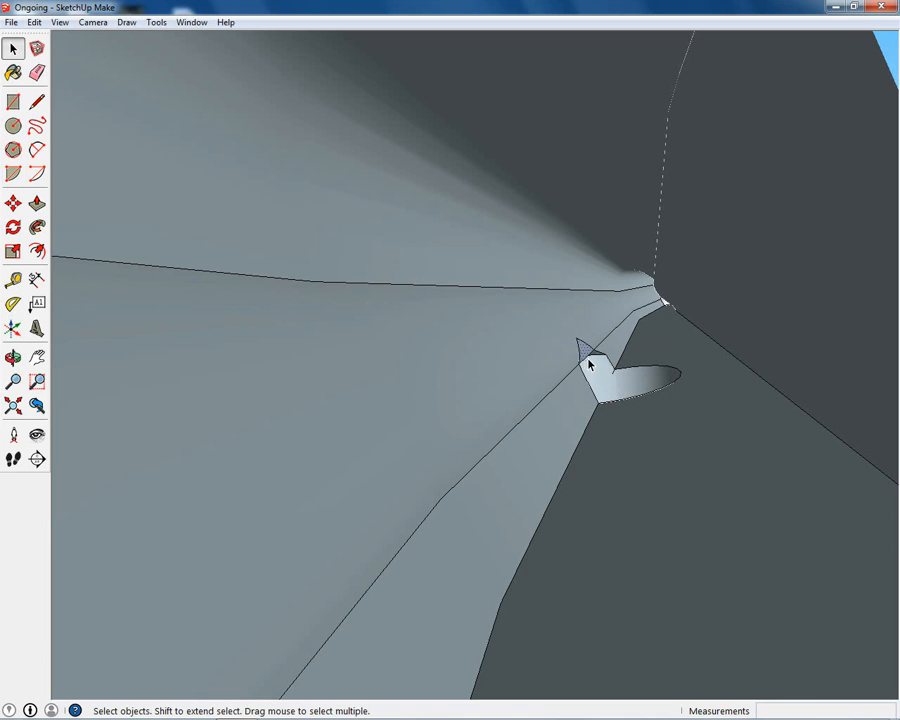
pyautogui.scroll(3, 590, 365)
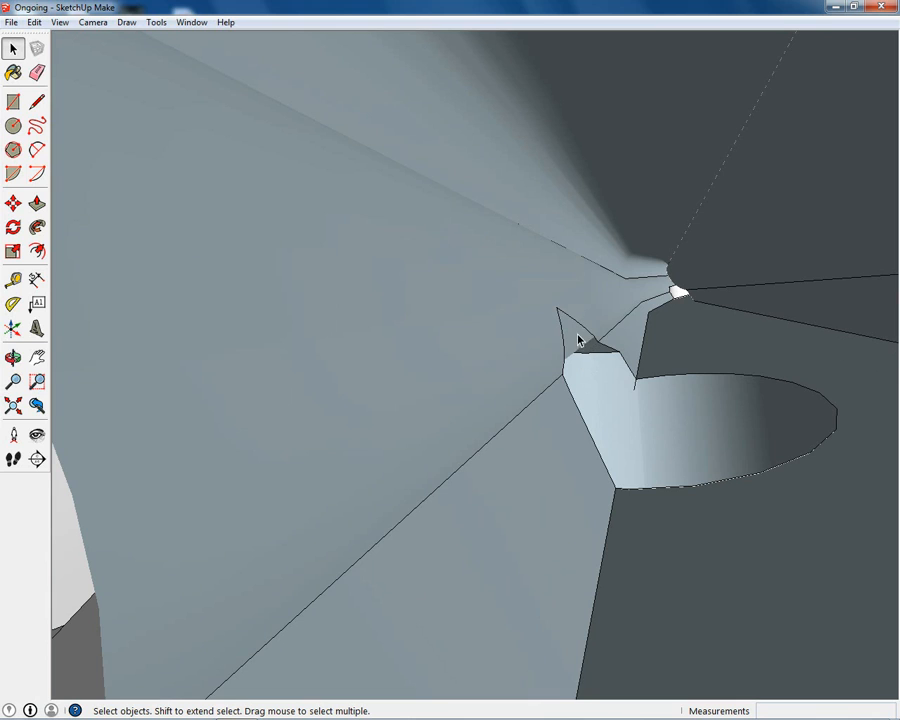
# Delete the rim edge of the next baluster along the handrail so its surface no longer protrudes inside the hollow.
pyautogui.moveTo(578, 341); pyautogui.dragTo(718, 283, button='middle')
pyautogui.scroll(8, 725, 288)
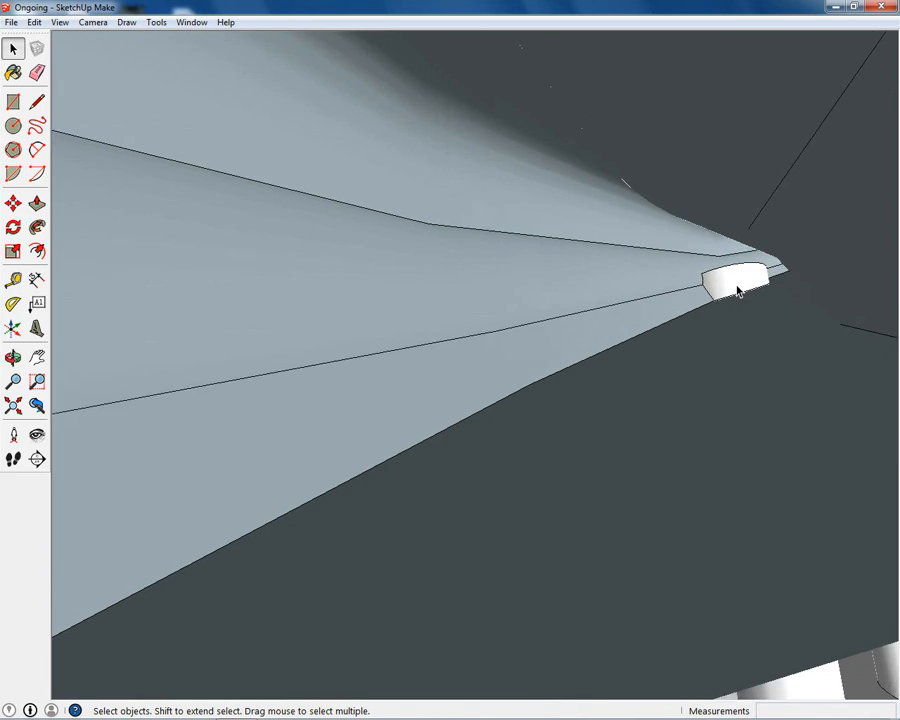
pyautogui.scroll(5, 742, 292)
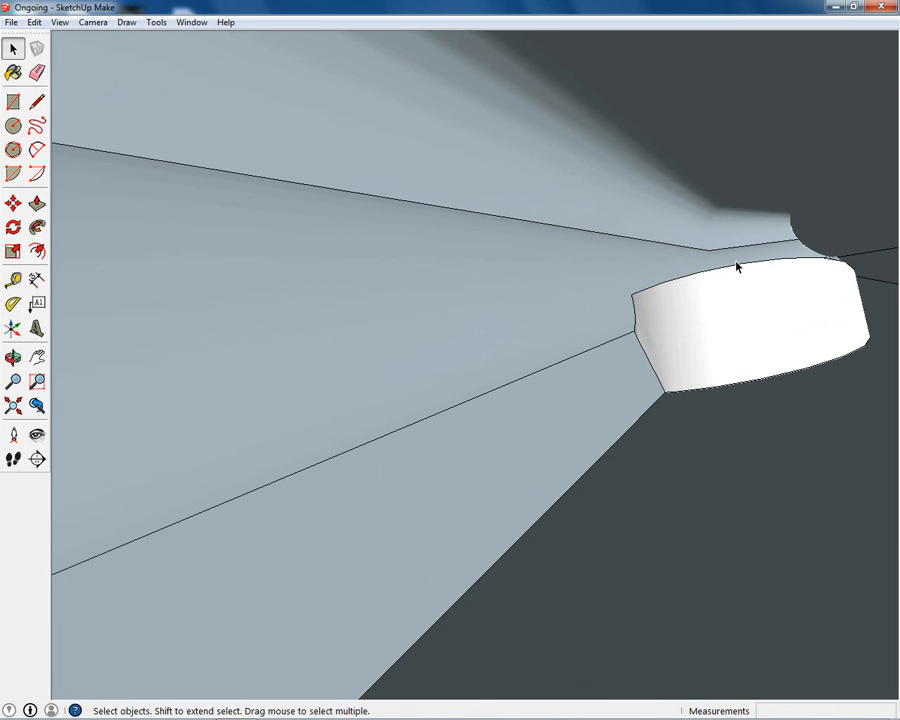
pyautogui.click(737, 265)
pyautogui.press('Delete')
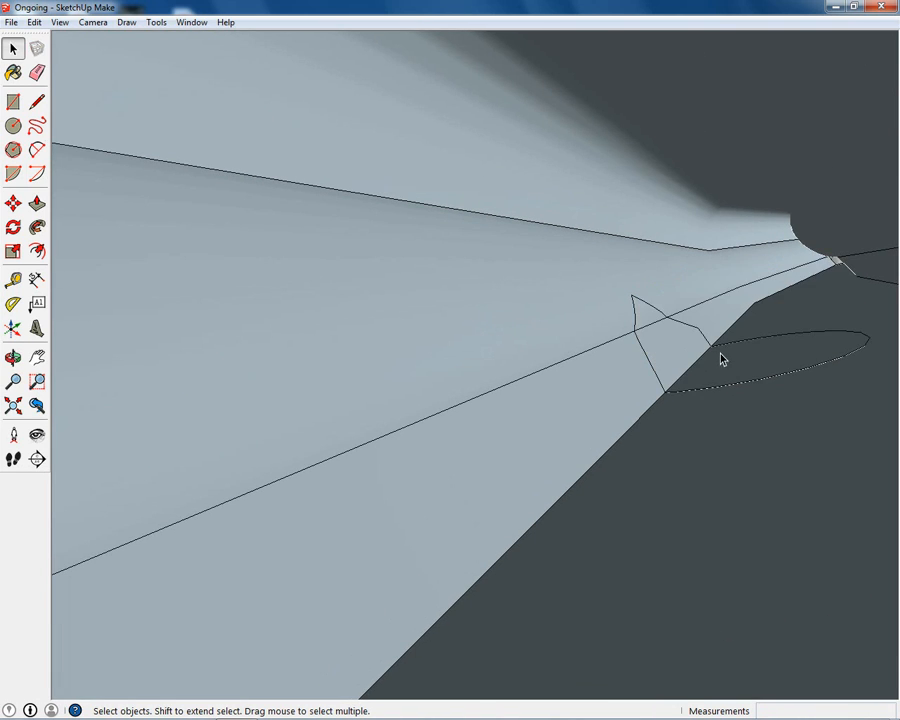
# Delete the handrail's underside, side-strip and cove faces within that baluster's outline, along with the leftover edge stub.
pyautogui.click(695, 366)
pyautogui.press('Delete')
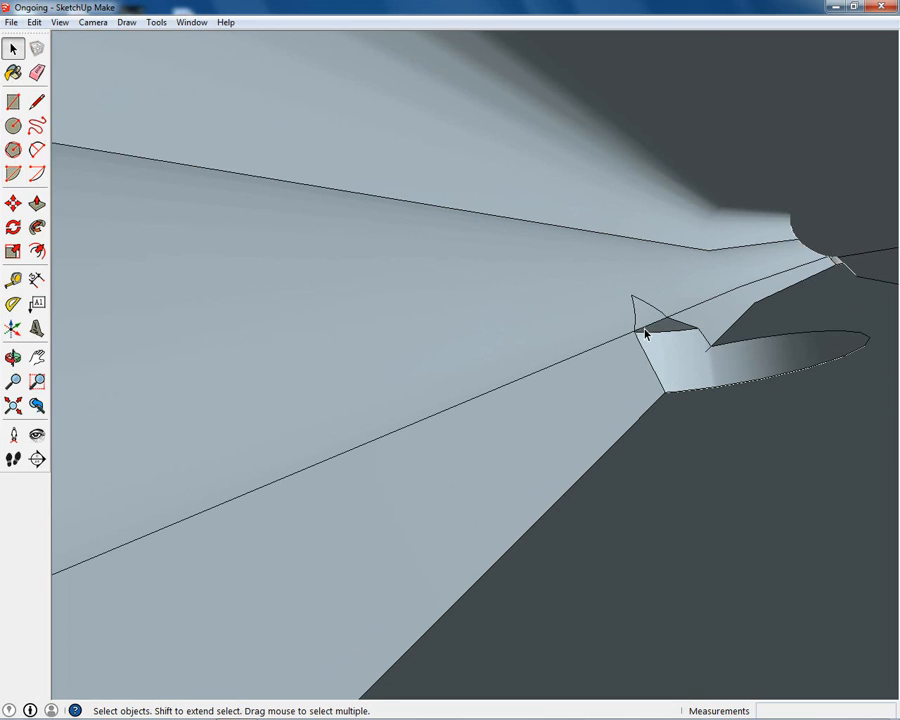
pyautogui.moveTo(652, 332)
pyautogui.mouseDown(button='middle')
pyautogui.moveTo(670, 344)
pyautogui.moveTo(680, 406)
pyautogui.moveTo(648, 346)
pyautogui.mouseUp(button='middle')
pyautogui.moveTo(726, 363); pyautogui.dragTo(793, 315, button='middle')
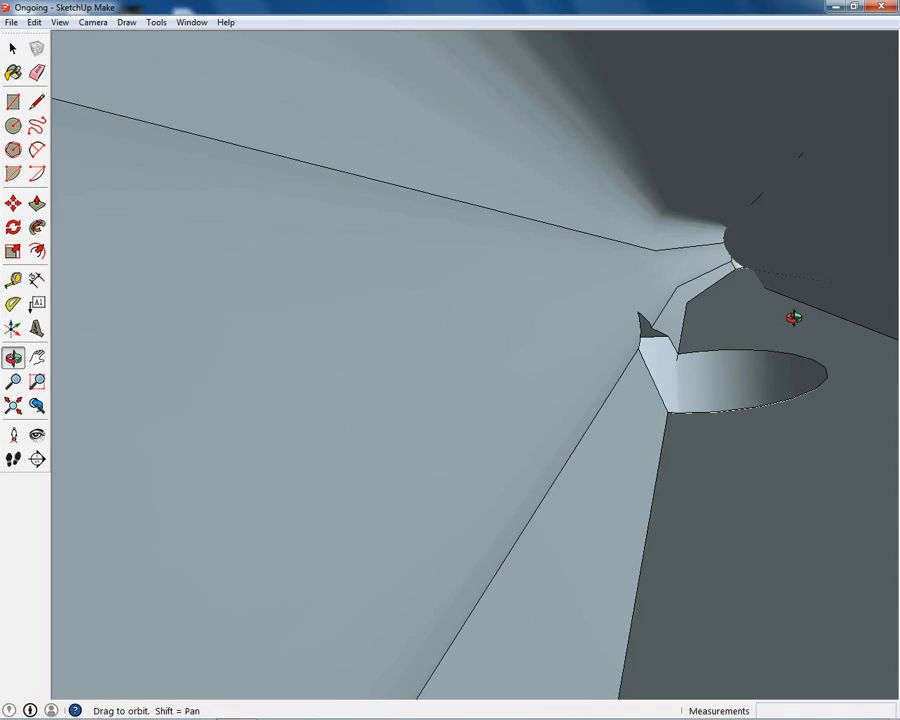
pyautogui.scroll(3, 717, 257)
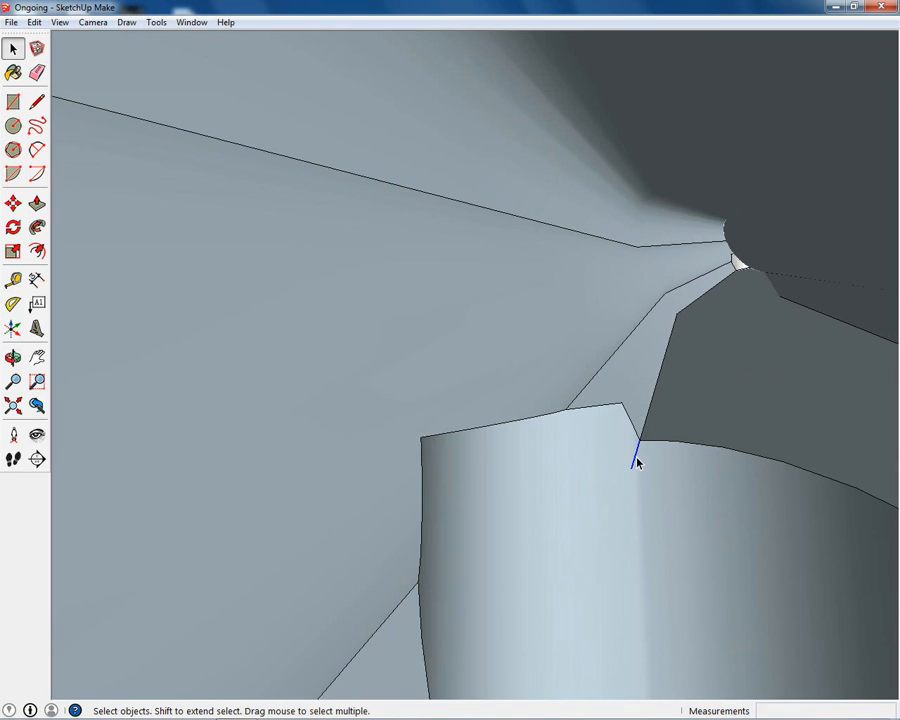
# Delete the following baluster's protruding surface and the underside, side-strip and cove faces enclosed by its outline.
pyautogui.scroll(4, 735, 271)
pyautogui.scroll(2, 745, 272)
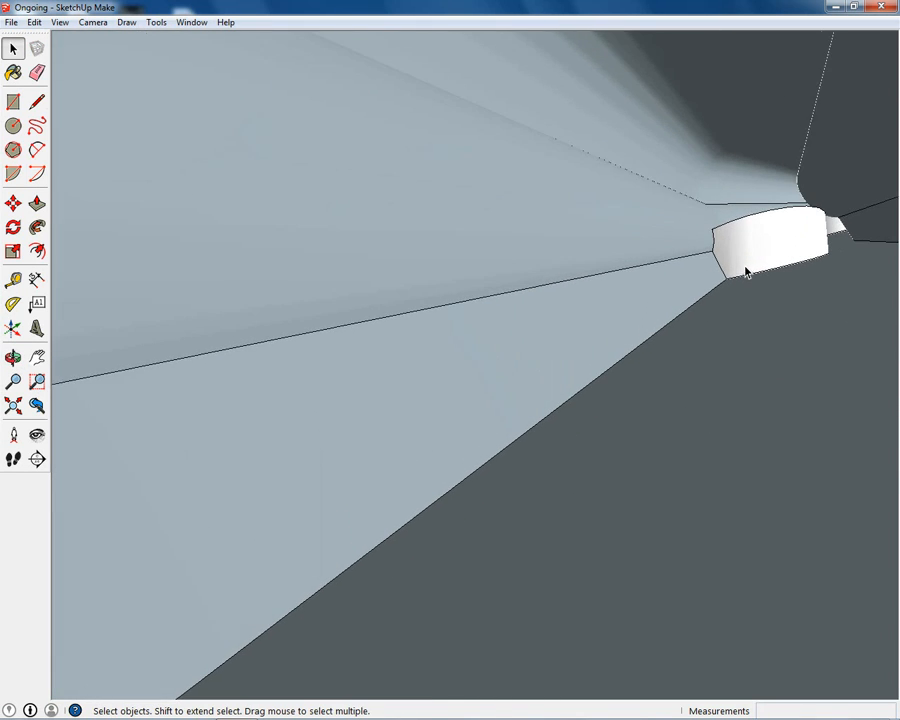
pyautogui.moveTo(744, 270); pyautogui.dragTo(788, 226, button='middle')
pyautogui.click(788, 219)
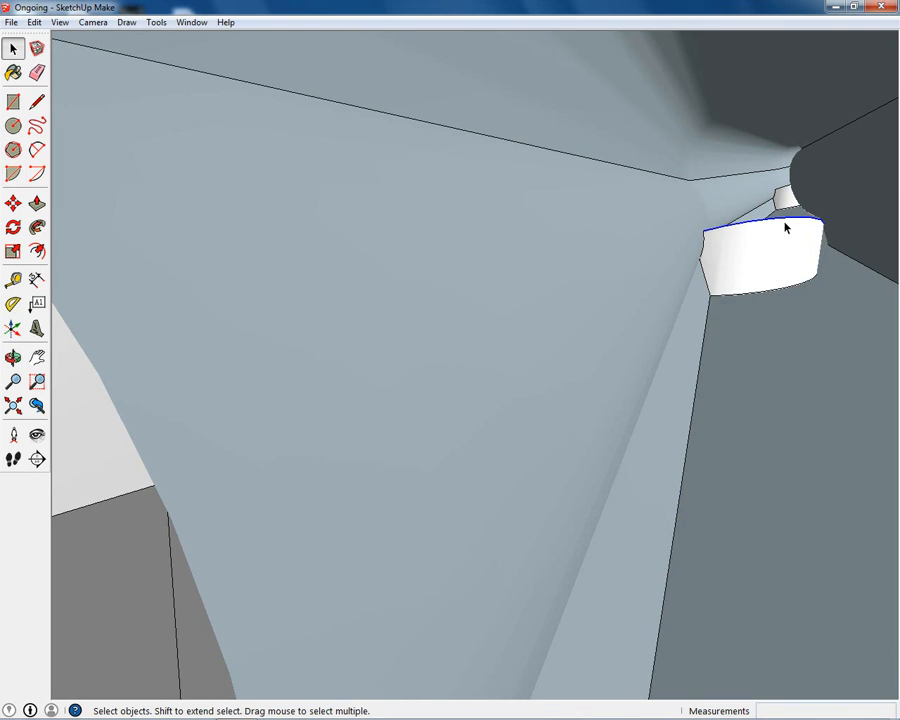
pyautogui.press('Delete')
pyautogui.moveTo(748, 282)
pyautogui.mouseDown(button='middle')
pyautogui.moveTo(703, 279)
pyautogui.moveTo(745, 270)
pyautogui.mouseUp(button='middle')
pyautogui.scroll(4, 738, 277)
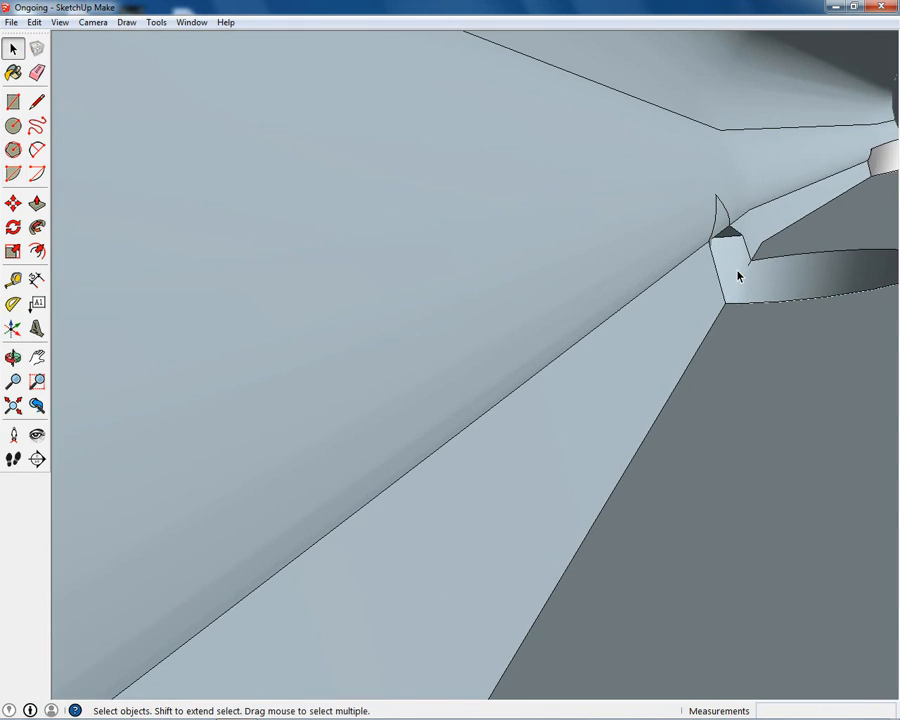
pyautogui.press('Delete')
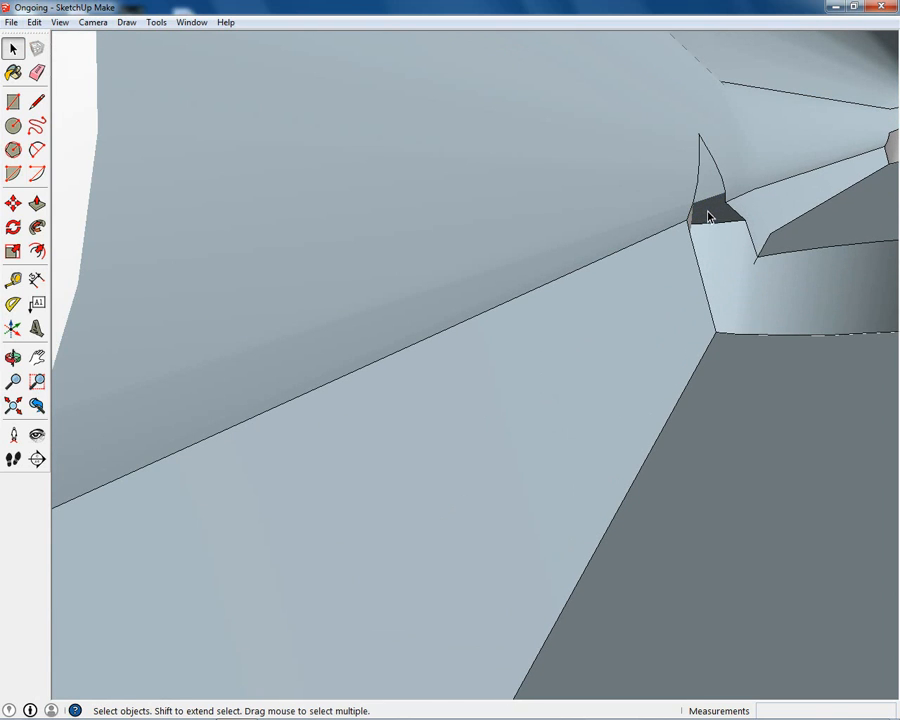
# Delete both rim edges of the next capped baluster with its protruding surfaces, and the handrail's underside face within its outline.
pyautogui.moveTo(723, 203); pyautogui.dragTo(799, 328, button='middle')
pyautogui.scroll(6, 815, 173)
pyautogui.scroll(2, 815, 170)
pyautogui.doubleClick(802, 327)
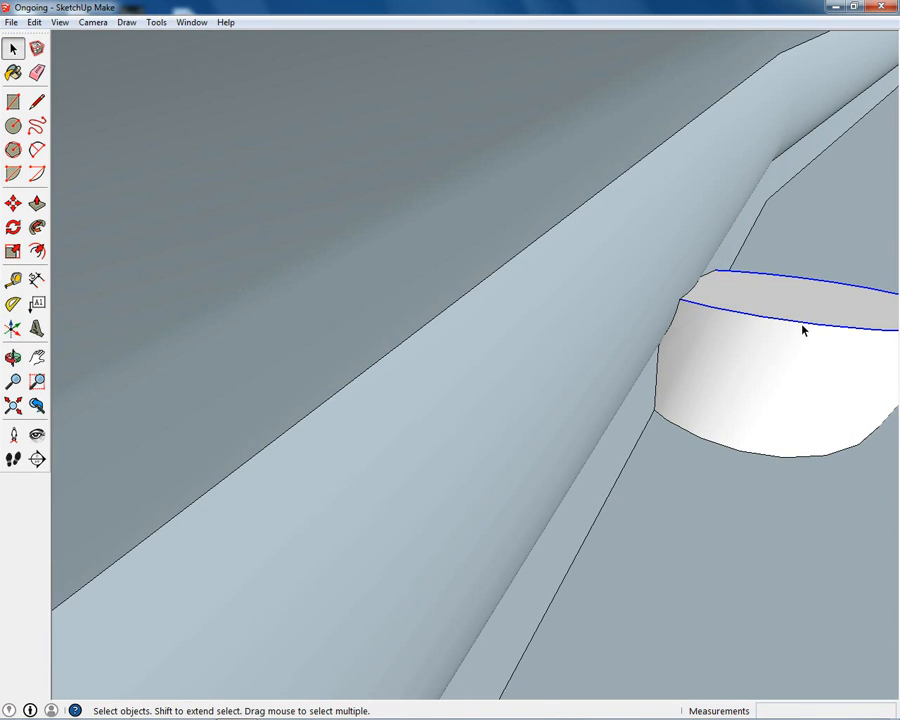
pyautogui.press('Delete')
pyautogui.press('Delete')
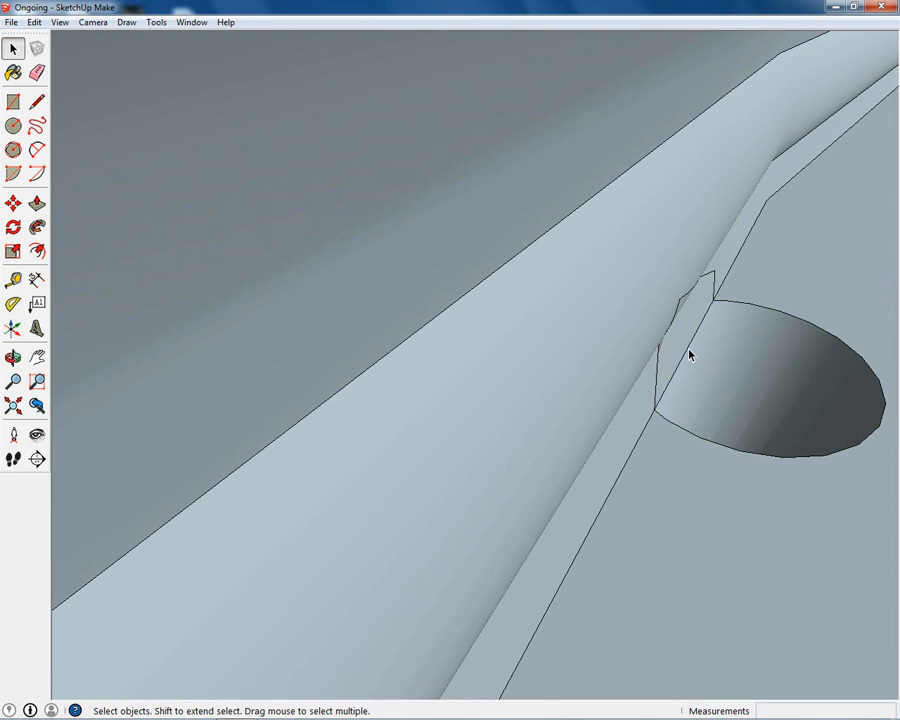
# Delete the side-strip and cove faces inside the same baluster's outline, together with the edges crossing it.
pyautogui.moveTo(692, 346)
pyautogui.mouseDown(button='middle')
pyautogui.moveTo(655, 280)
pyautogui.moveTo(727, 297)
pyautogui.mouseUp(button='middle')
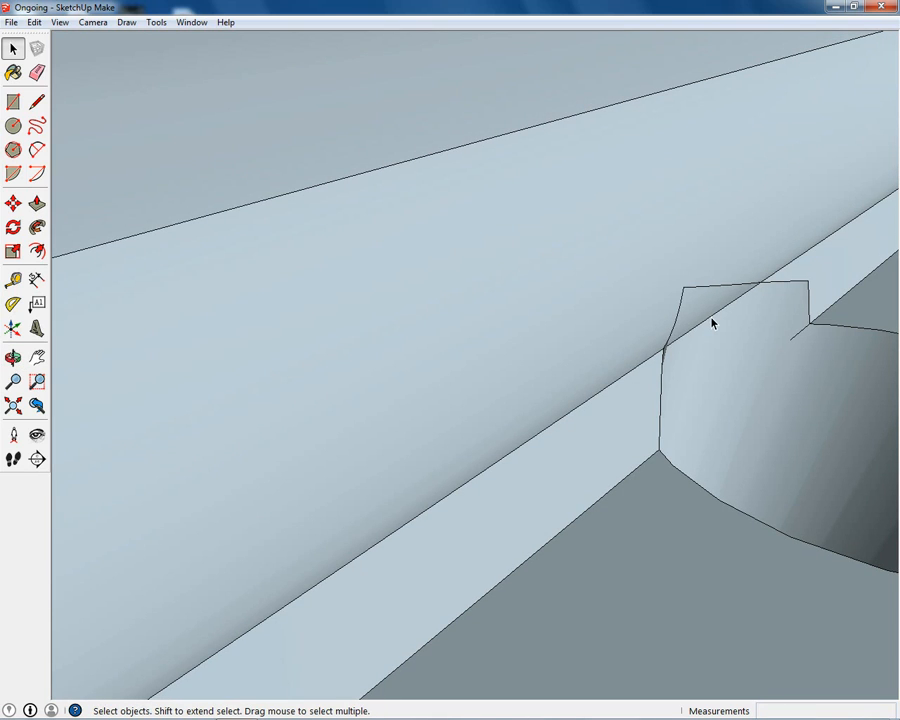
pyautogui.moveTo(699, 352); pyautogui.dragTo(758, 298, button='middle')
pyautogui.click(753, 290)
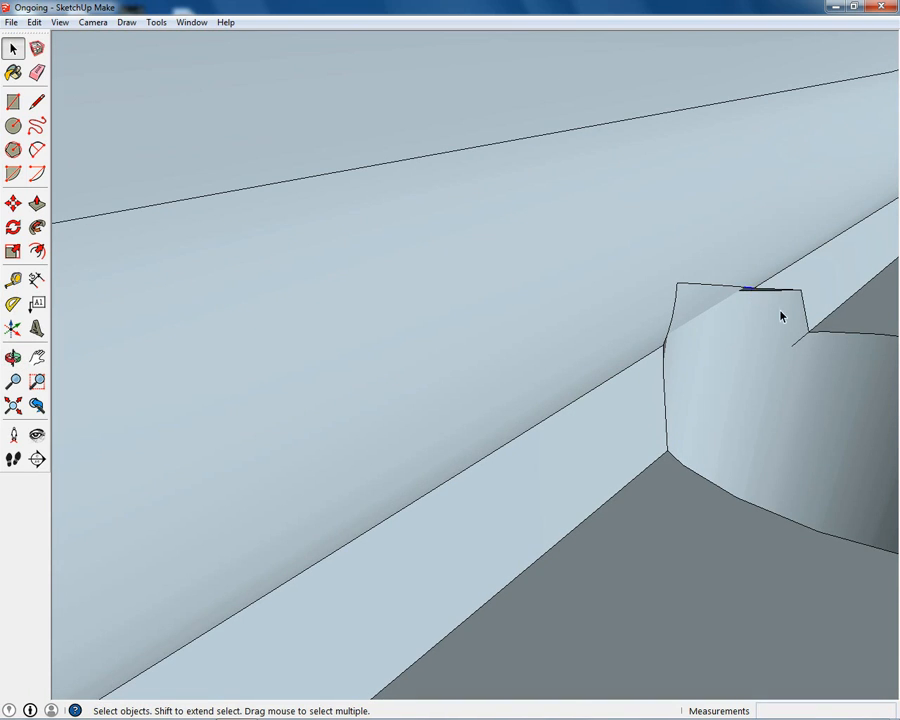
pyautogui.moveTo(800, 346); pyautogui.dragTo(815, 252, button='middle')
pyautogui.click(617, 271)
# Delete the next baluster's protruding surface and the underside and narrow side-strip faces within its outline.
pyautogui.scroll(8, 876, 120)
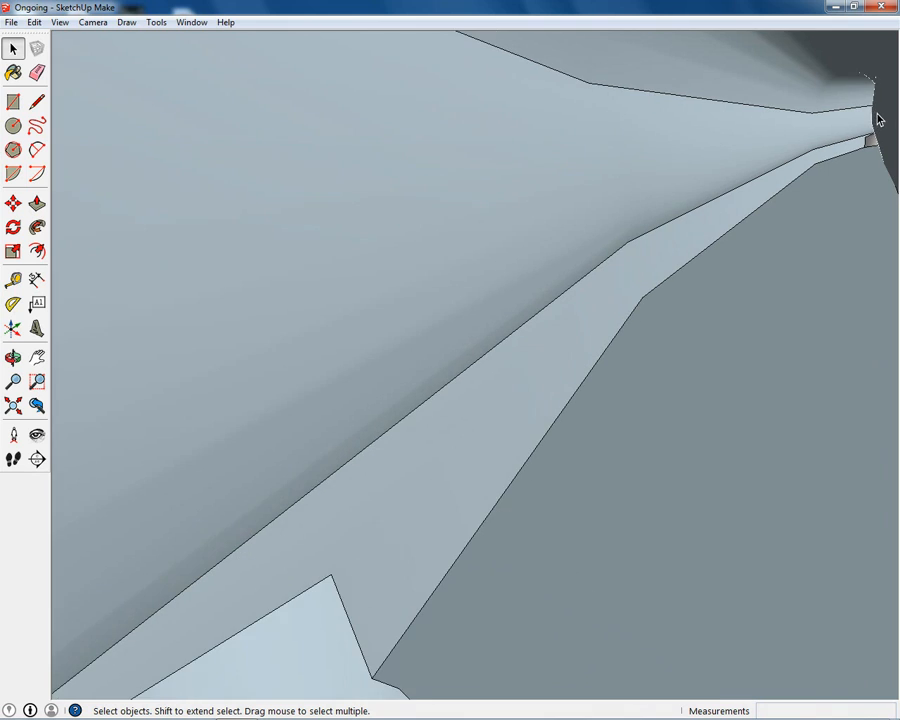
pyautogui.moveTo(878, 147); pyautogui.dragTo(849, 148, button='middle')
pyautogui.click(832, 151)
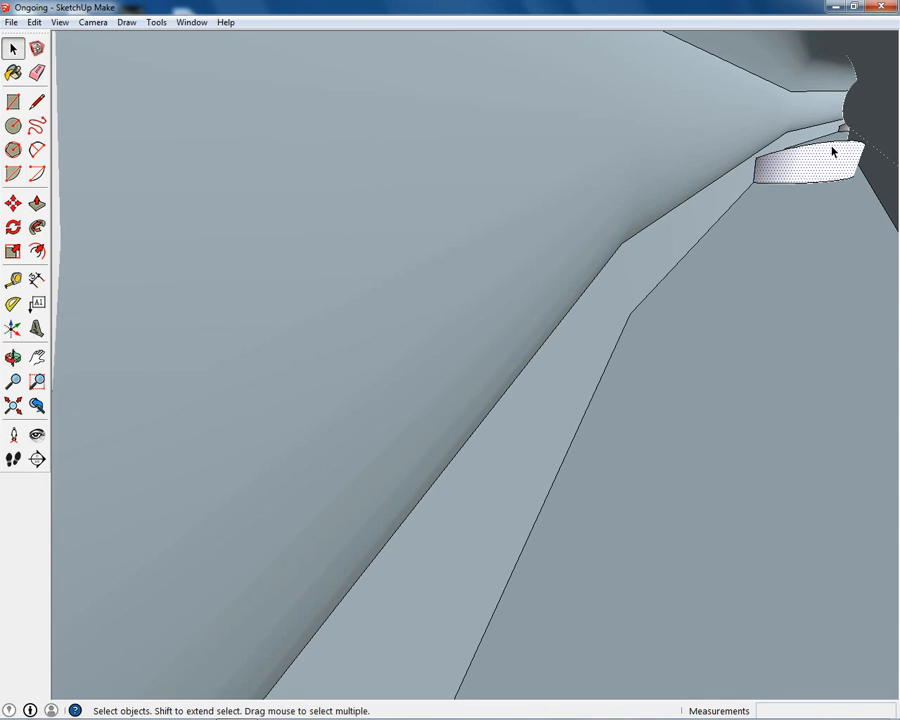
pyautogui.scroll(6, 836, 145)
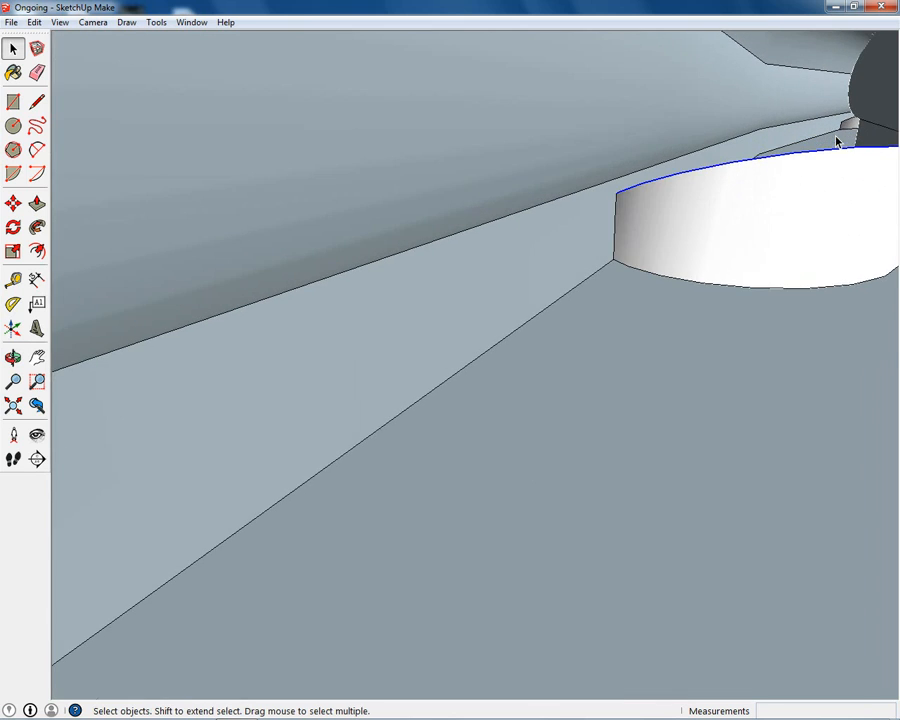
pyautogui.moveTo(840, 141); pyautogui.dragTo(850, 193, button='middle')
pyautogui.press('Delete')
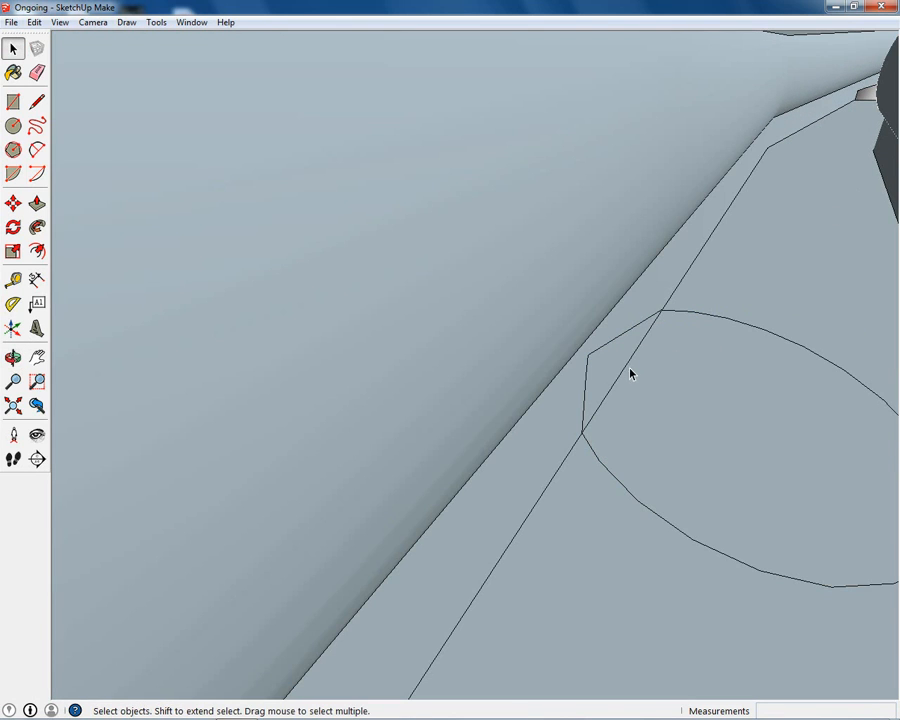
pyautogui.hotkey('ctrl', 'z')
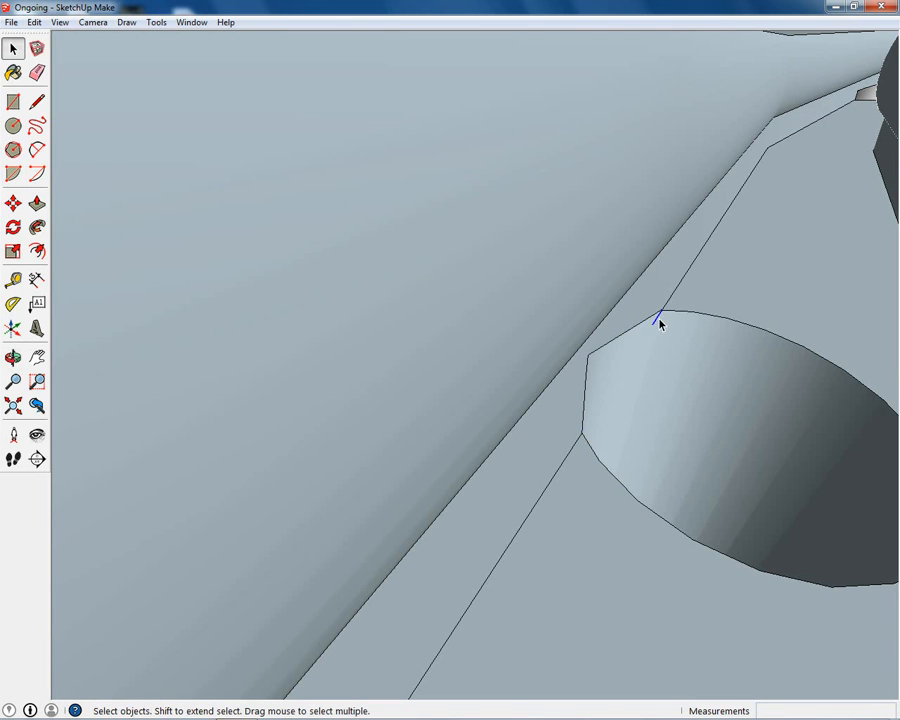
# Delete the protruding surface of the baluster farther along and the handrail's underside face within its elliptical outline.
pyautogui.moveTo(683, 317); pyautogui.dragTo(647, 197, button='middle')
pyautogui.scroll(3, 714, 196)
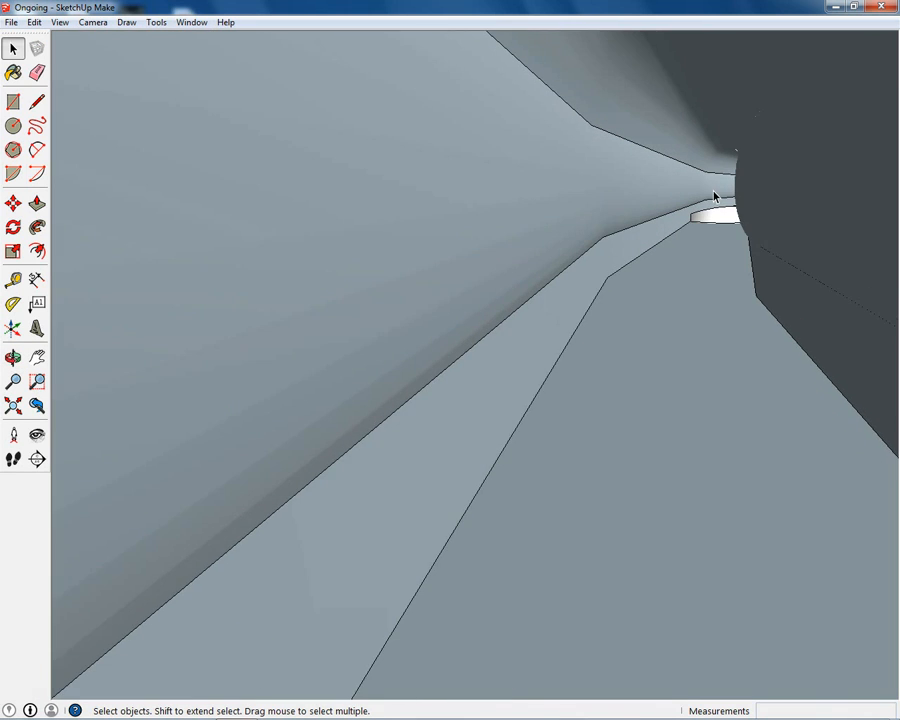
pyautogui.scroll(5, 735, 210)
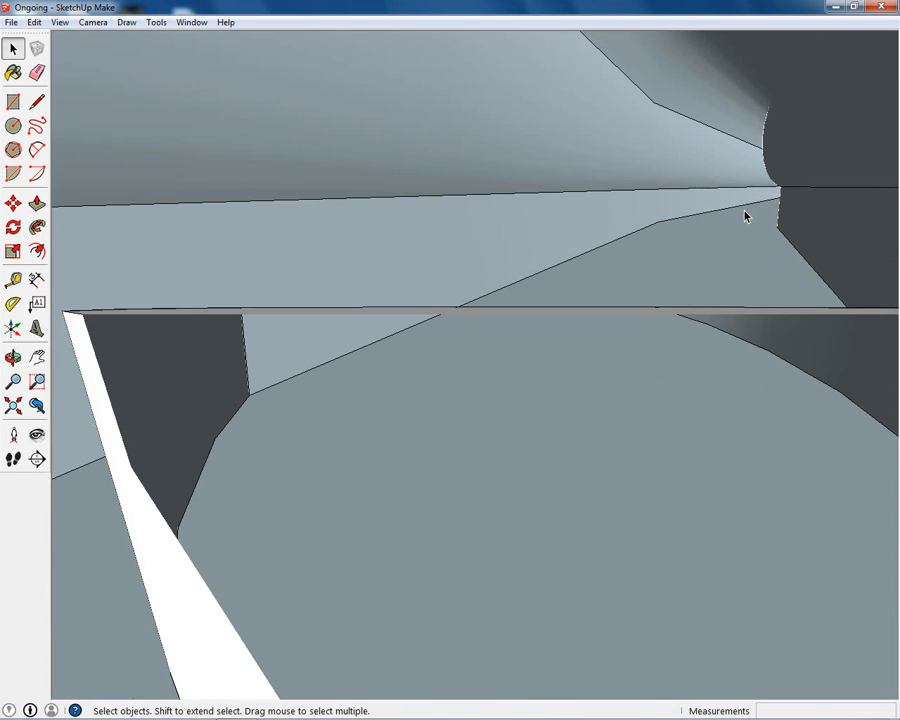
pyautogui.moveTo(745, 217); pyautogui.dragTo(738, 262, button='middle')
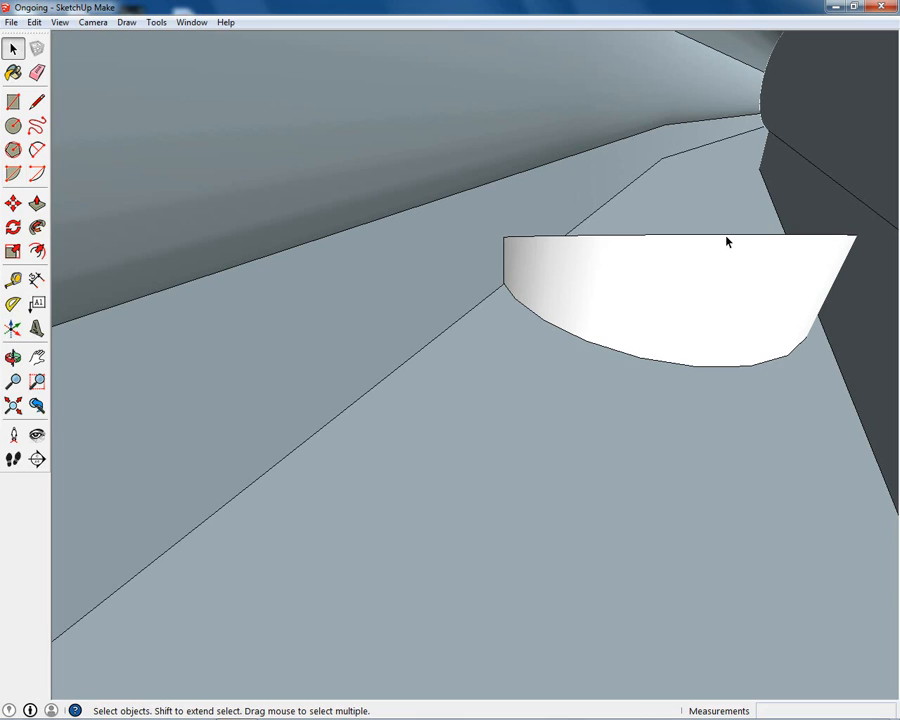
pyautogui.click(727, 241)
pyautogui.press('Delete')
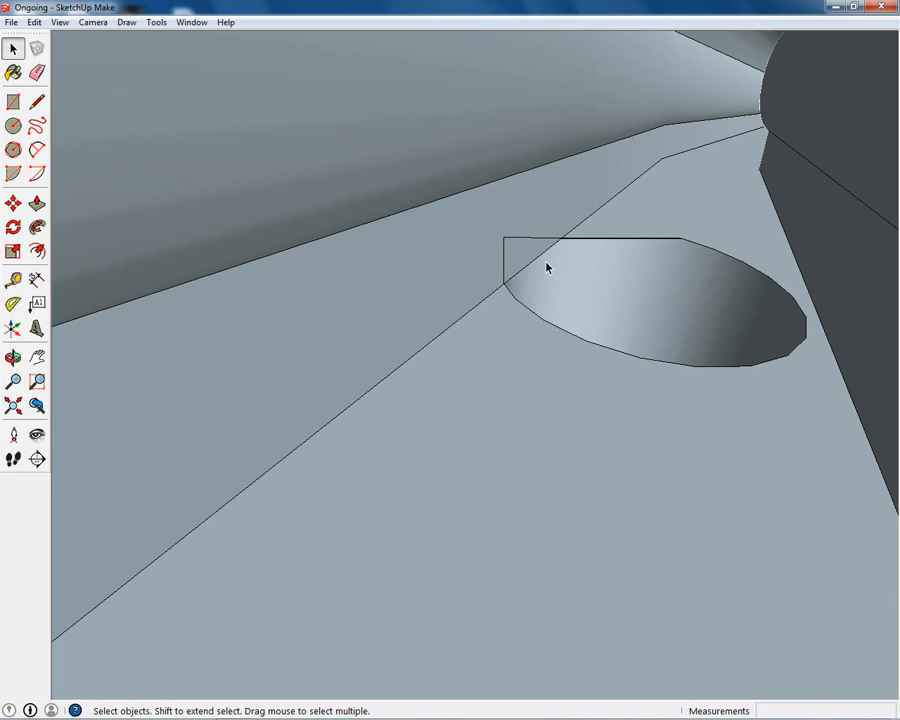
# Delete the front and back curved surfaces of the following baluster, which spans the full width of the hollow handrail.
pyautogui.moveTo(589, 275); pyautogui.dragTo(646, 187, button='middle')
pyautogui.scroll(9, 643, 189)
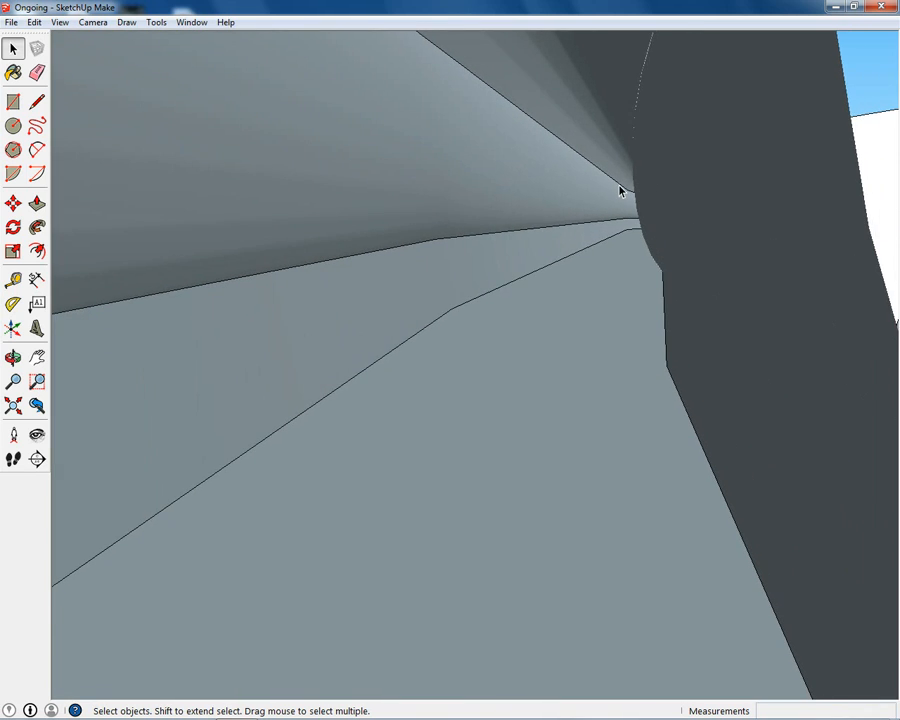
pyautogui.scroll(5, 677, 220)
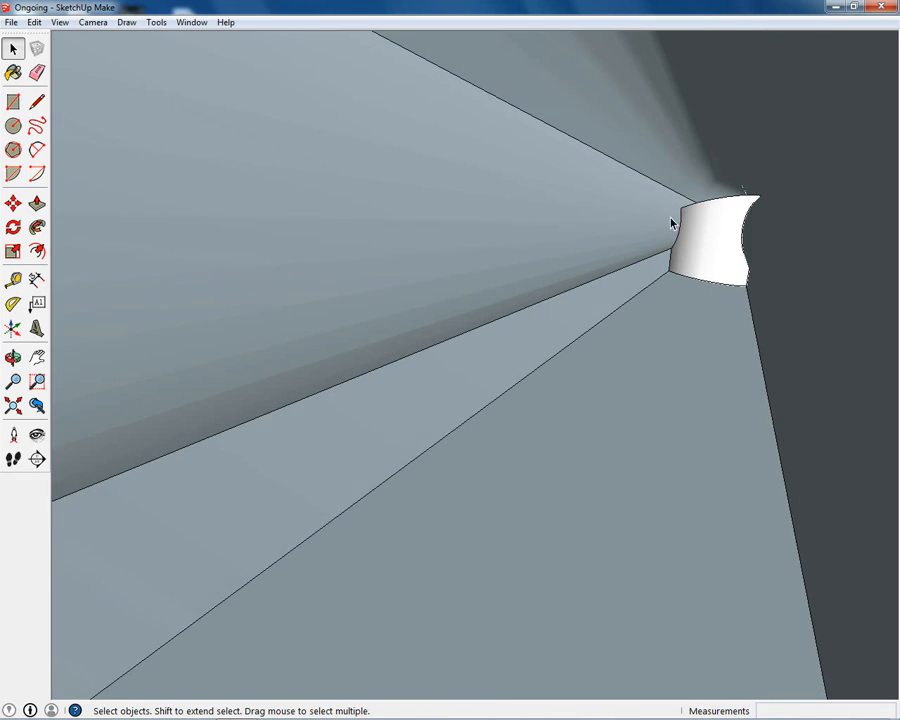
pyautogui.moveTo(728, 202)
pyautogui.mouseDown(button='middle')
pyautogui.moveTo(795, 260)
pyautogui.moveTo(737, 211)
pyautogui.mouseUp(button='middle')
pyautogui.click(737, 211)
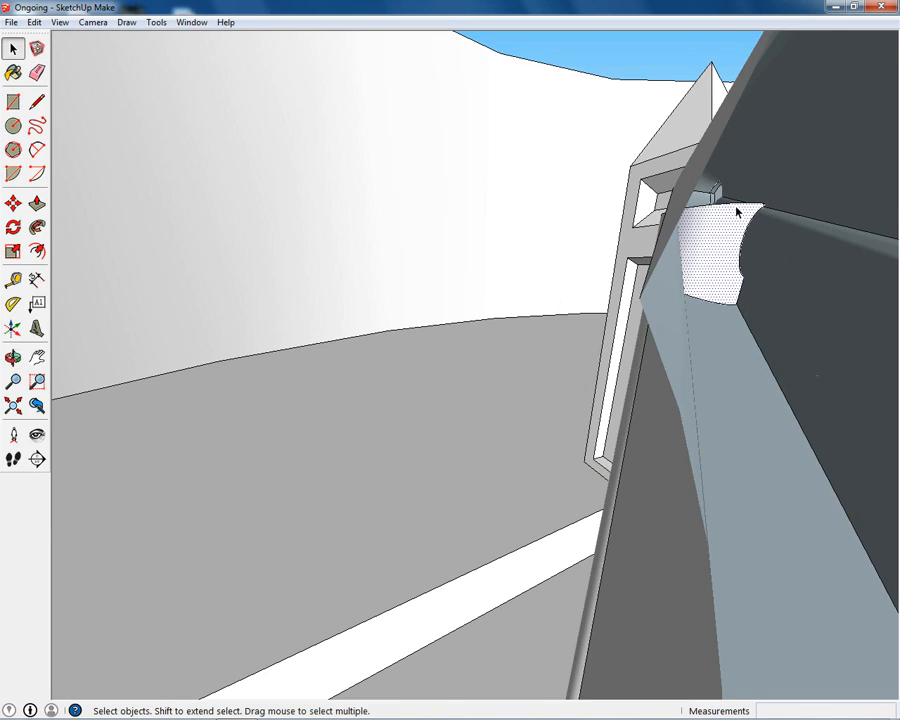
pyautogui.scroll(6, 734, 225)
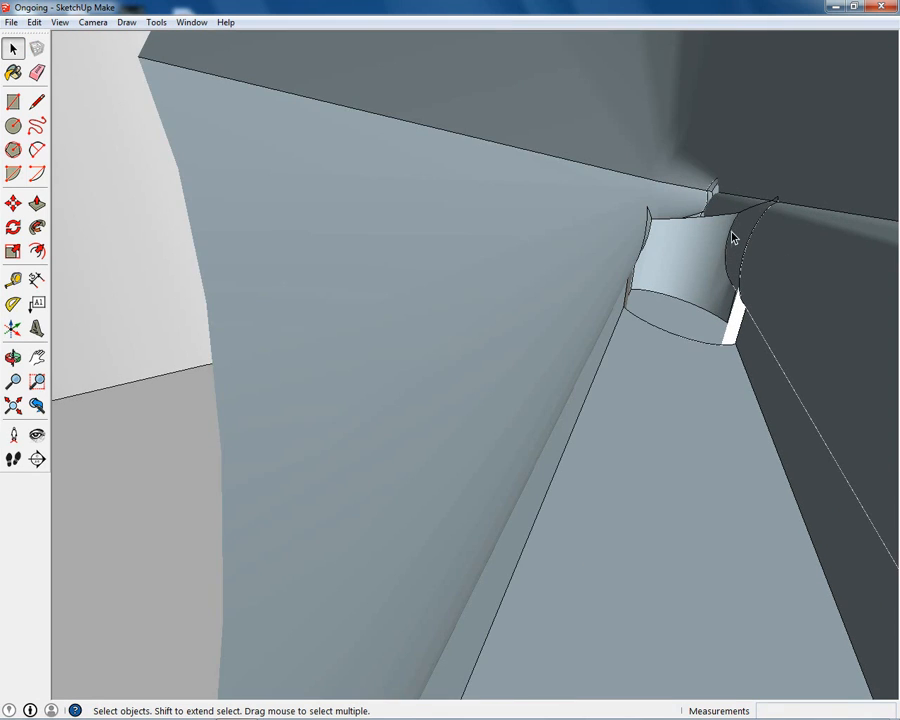
pyautogui.scroll(2, 676, 358)
pyautogui.click(677, 203)
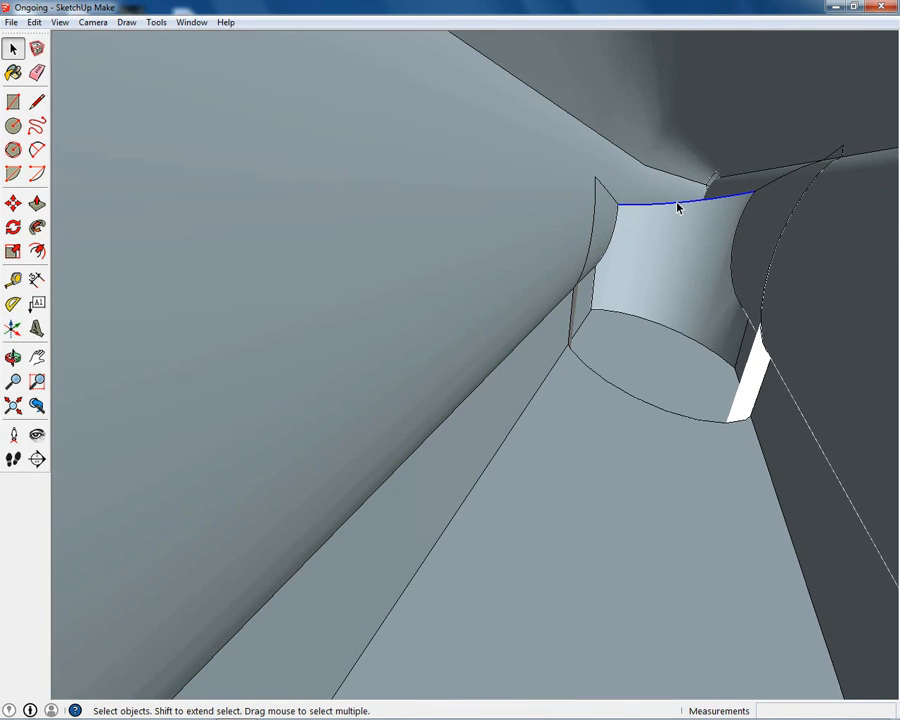
pyautogui.press('Delete')
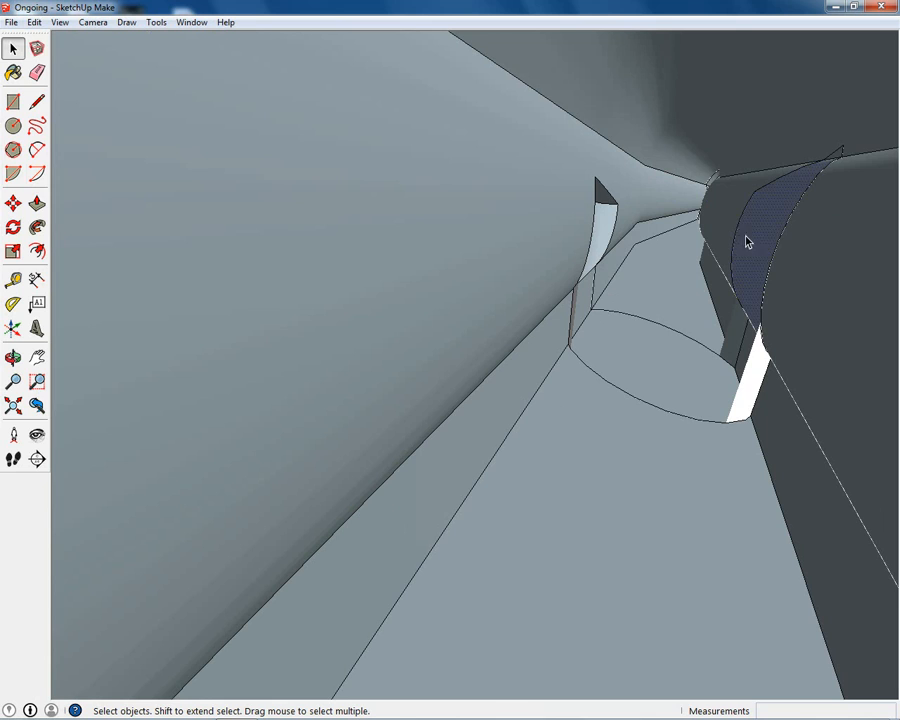
# Delete the cove and side-strip faces within this baluster's outline on the handrail's far side, including the baluster sliver there.
pyautogui.press('Delete')
pyautogui.click(757, 371)
pyautogui.press('Delete')
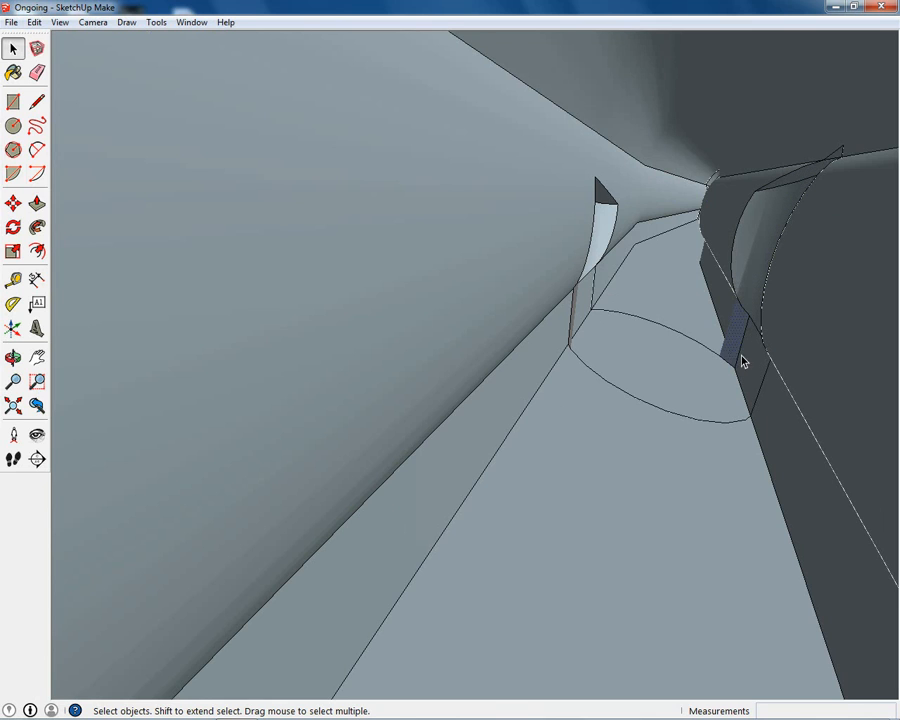
pyautogui.moveTo(751, 367); pyautogui.dragTo(690, 335, button='middle')
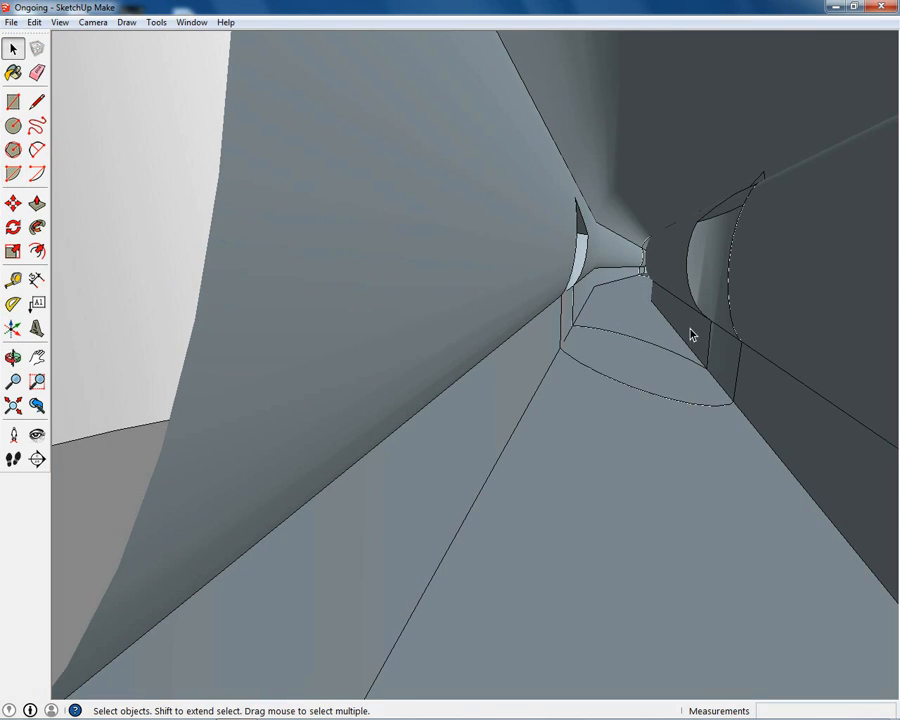
pyautogui.scroll(6, 715, 349)
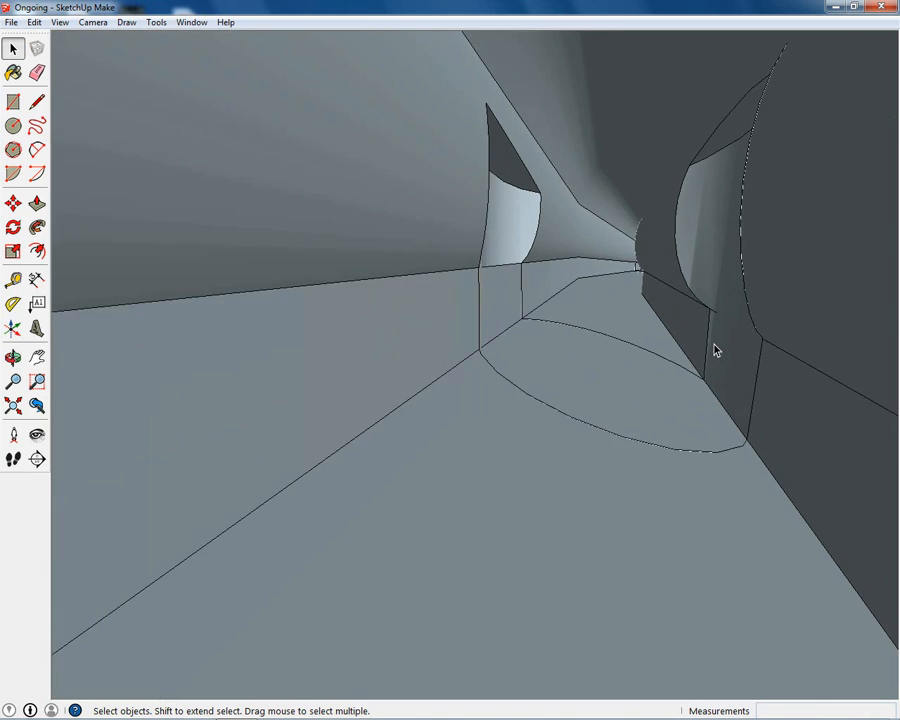
pyautogui.moveTo(726, 313); pyautogui.dragTo(741, 193, button='middle')
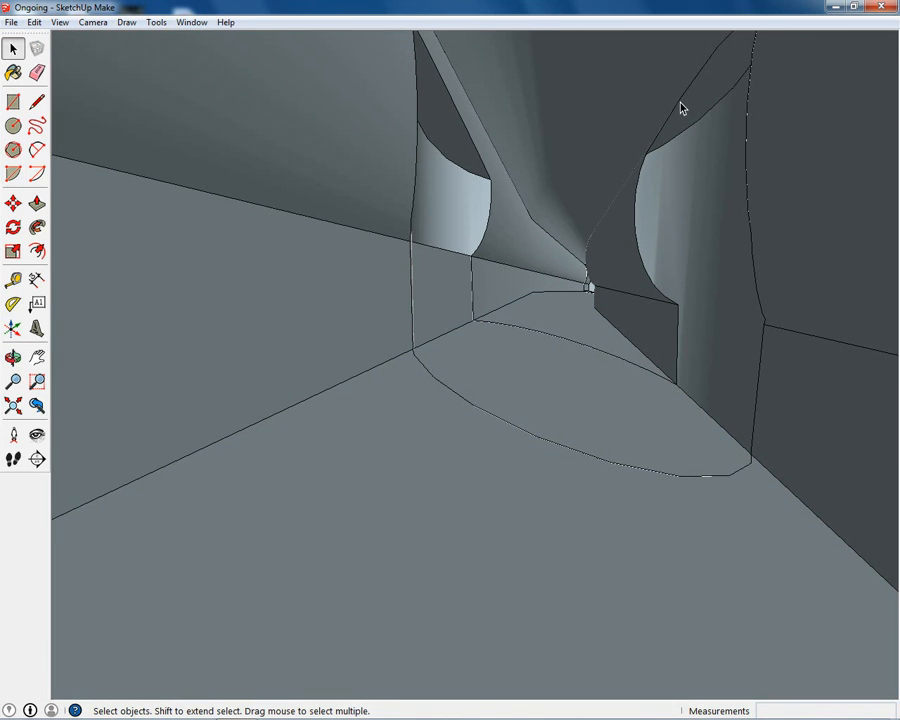
# Delete the handrail's underside face and the narrow side-strip face within this baluster's outline.
pyautogui.moveTo(681, 108); pyautogui.dragTo(685, 165, button='middle')
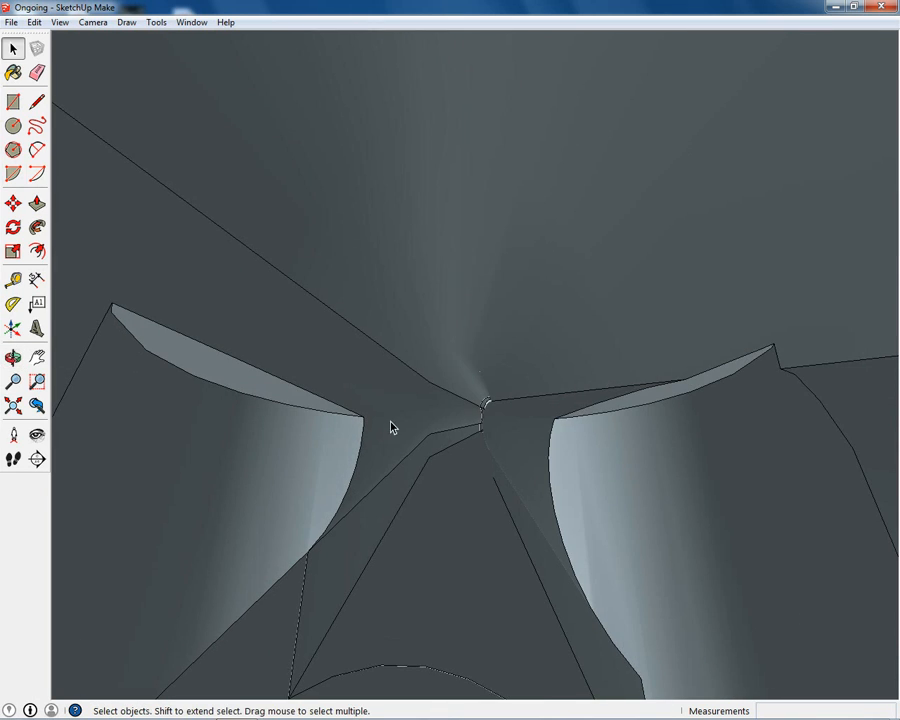
pyautogui.moveTo(394, 426); pyautogui.dragTo(348, 576, button='middle')
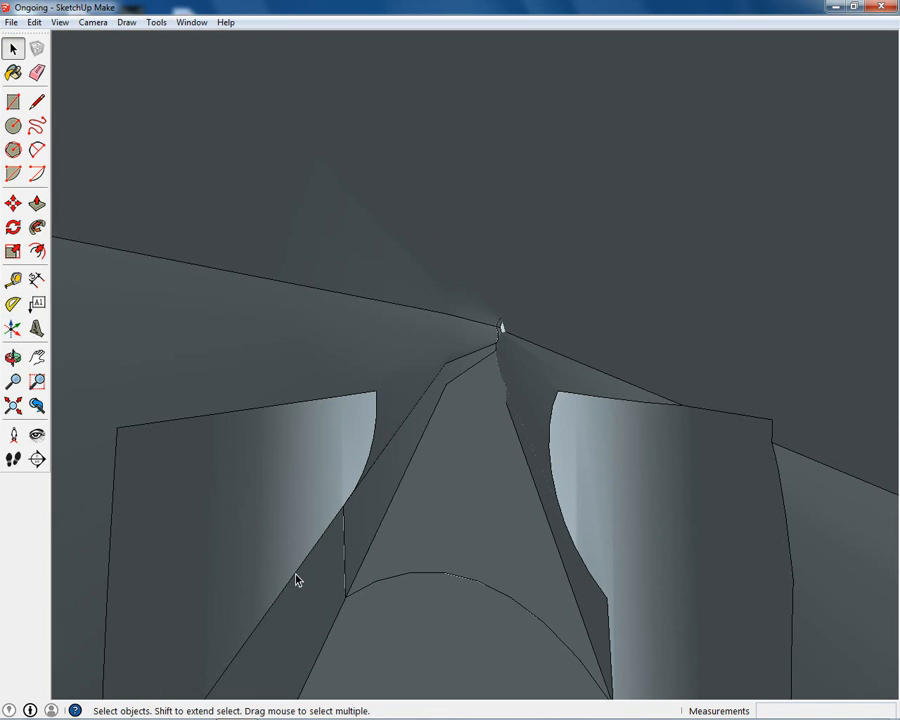
pyautogui.moveTo(421, 610)
pyautogui.mouseDown(button='middle')
pyautogui.moveTo(360, 585)
pyautogui.moveTo(342, 550)
pyautogui.mouseUp(button='middle')
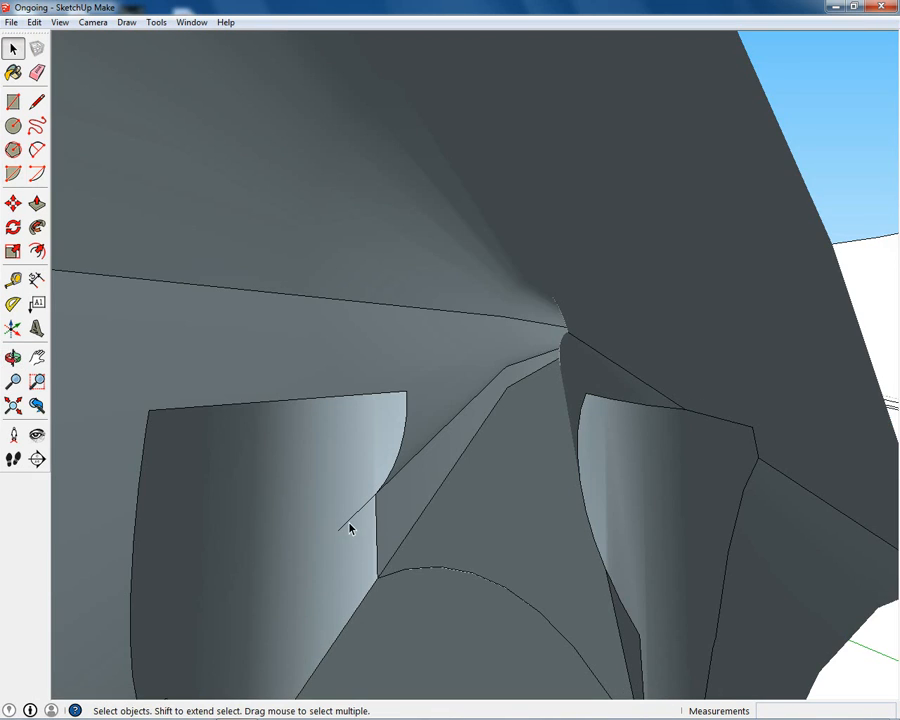
pyautogui.click(435, 627)
pyautogui.press('Delete')
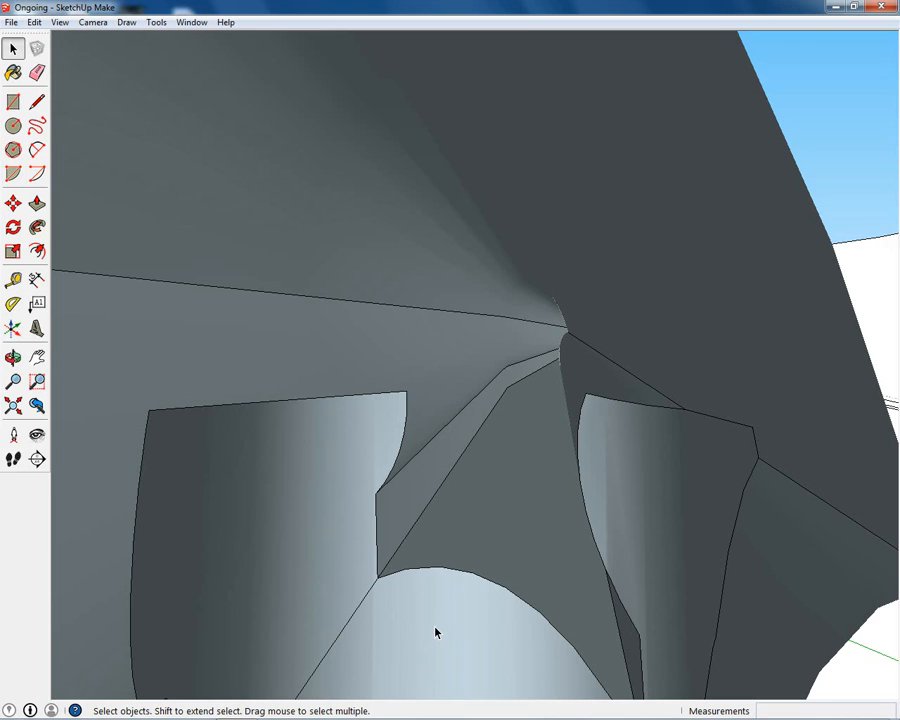
pyautogui.click(349, 622)
pyautogui.press('Delete')
pyautogui.click(367, 599)
pyautogui.moveTo(471, 607)
pyautogui.mouseDown(button='middle')
pyautogui.moveTo(546, 598)
pyautogui.moveTo(619, 442)
pyautogui.mouseUp(button='middle')
pyautogui.moveTo(683, 486)
pyautogui.mouseDown(button='middle')
pyautogui.moveTo(772, 583)
pyautogui.moveTo(647, 539)
pyautogui.moveTo(556, 523)
pyautogui.moveTo(428, 518)
pyautogui.moveTo(643, 516)
pyautogui.moveTo(629, 508)
pyautogui.moveTo(727, 422)
pyautogui.moveTo(747, 482)
pyautogui.moveTo(640, 621)
pyautogui.moveTo(532, 566)
pyautogui.moveTo(530, 534)
pyautogui.moveTo(479, 561)
pyautogui.moveTo(496, 438)
pyautogui.moveTo(481, 215)
pyautogui.mouseUp(button='middle')
pyautogui.click(635, 508)
pyautogui.click(637, 503)
# Delete the lowest strip of the rounded near-side surface on the handrail stub inside the newel post.
pyautogui.scroll(5, 480, 213)
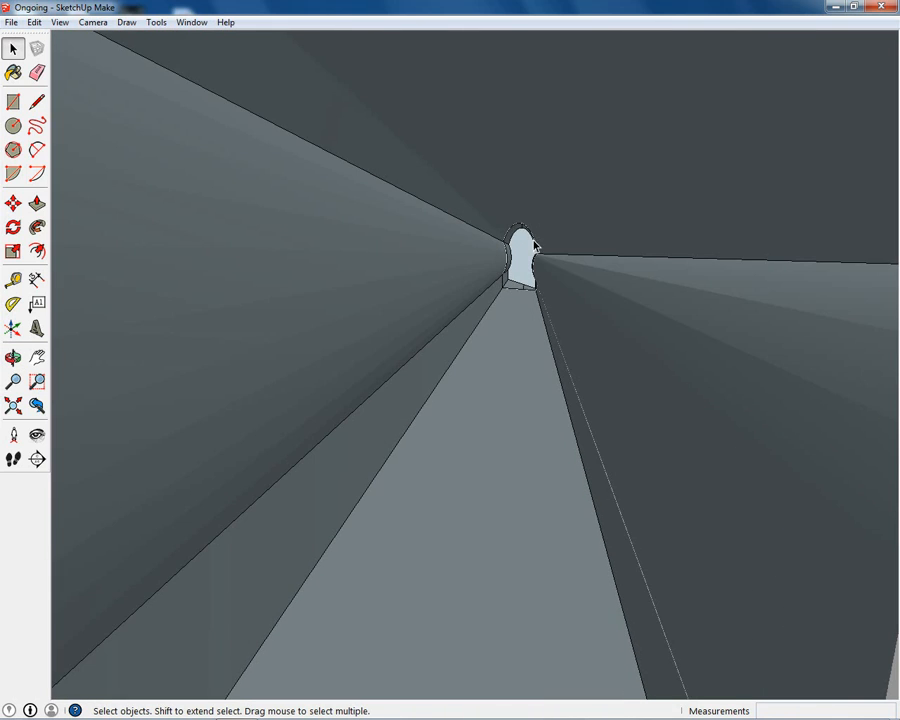
pyautogui.scroll(6, 530, 260)
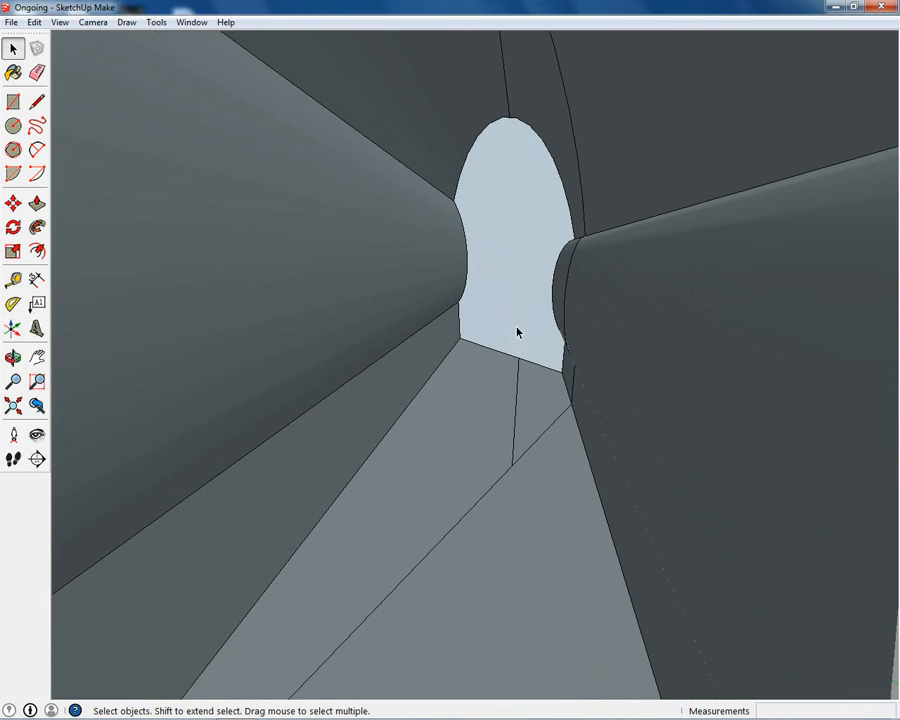
pyautogui.click(520, 278)
pyautogui.scroll(5, 520, 297)
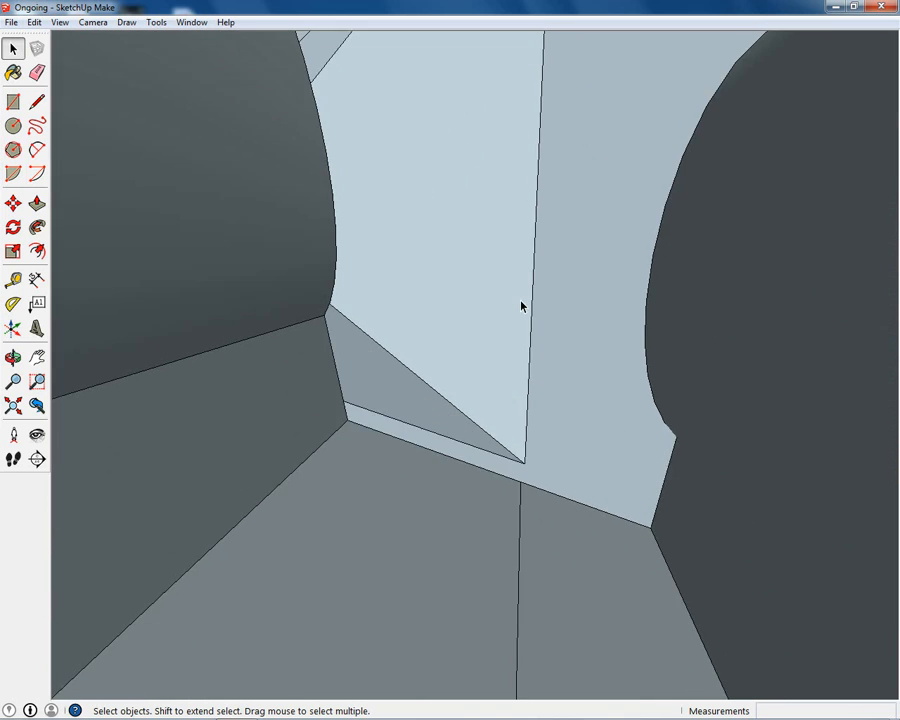
pyautogui.scroll(5, 521, 305)
pyautogui.moveTo(500, 305); pyautogui.dragTo(577, 372, button='middle')
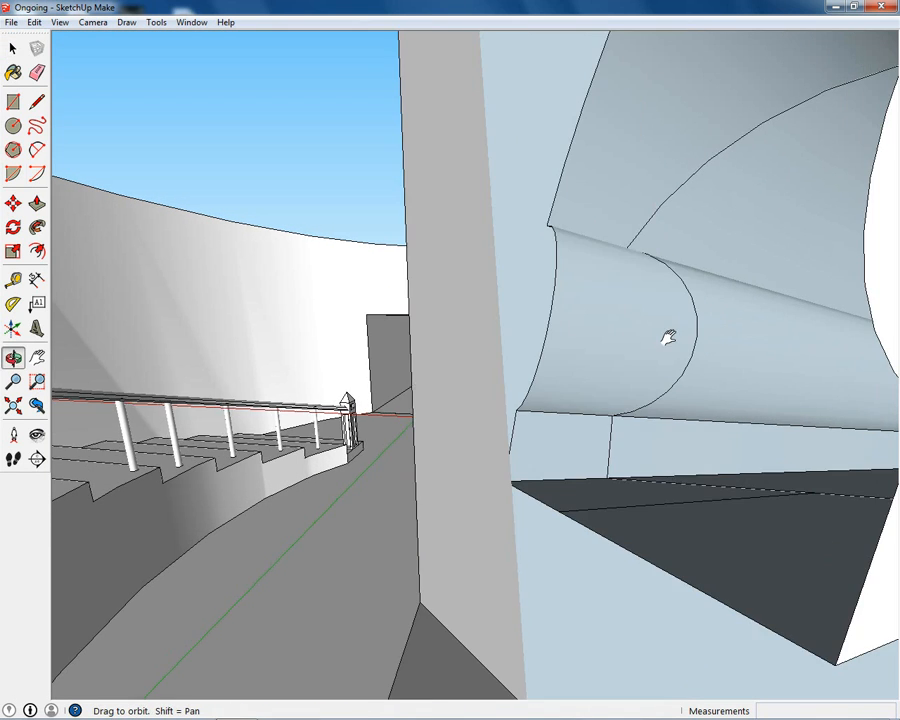
pyautogui.scroll(-5, 503, 384)
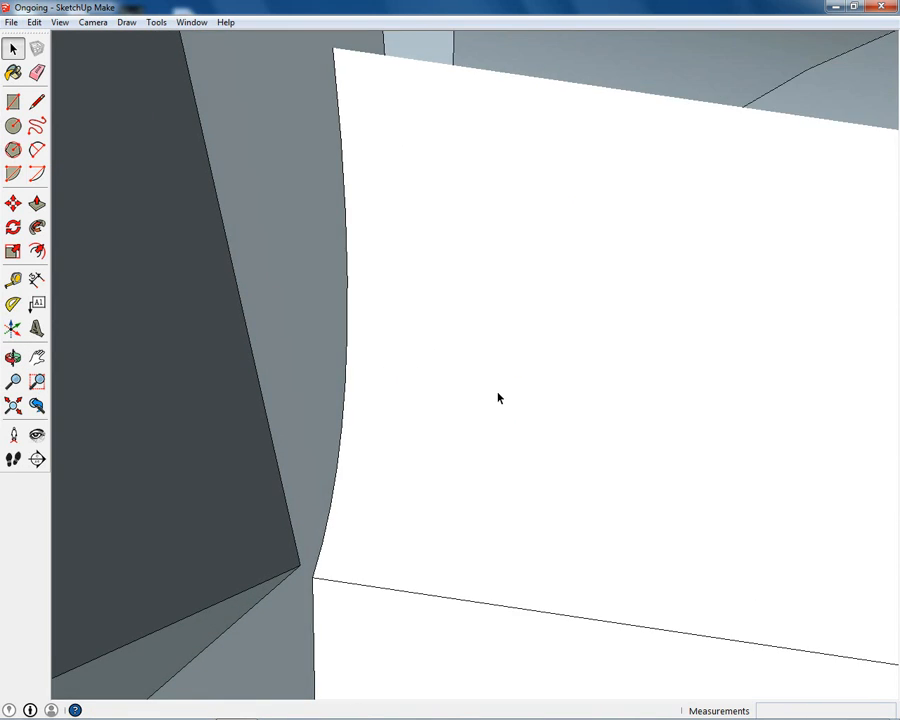
pyautogui.scroll(-3, 494, 380)
pyautogui.moveTo(601, 307); pyautogui.dragTo(333, 392, button='middle')
pyautogui.press('Delete')
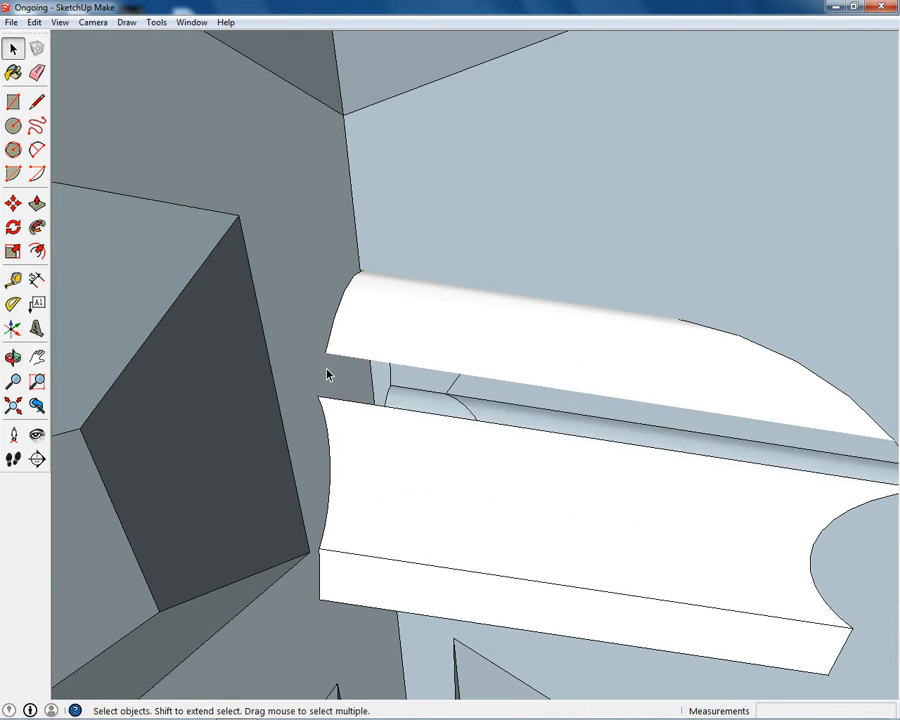
# Delete the stub's boundary edge below its rounded surface and the upper strips of the near-side cove.
pyautogui.click(355, 403)
pyautogui.press('Delete')
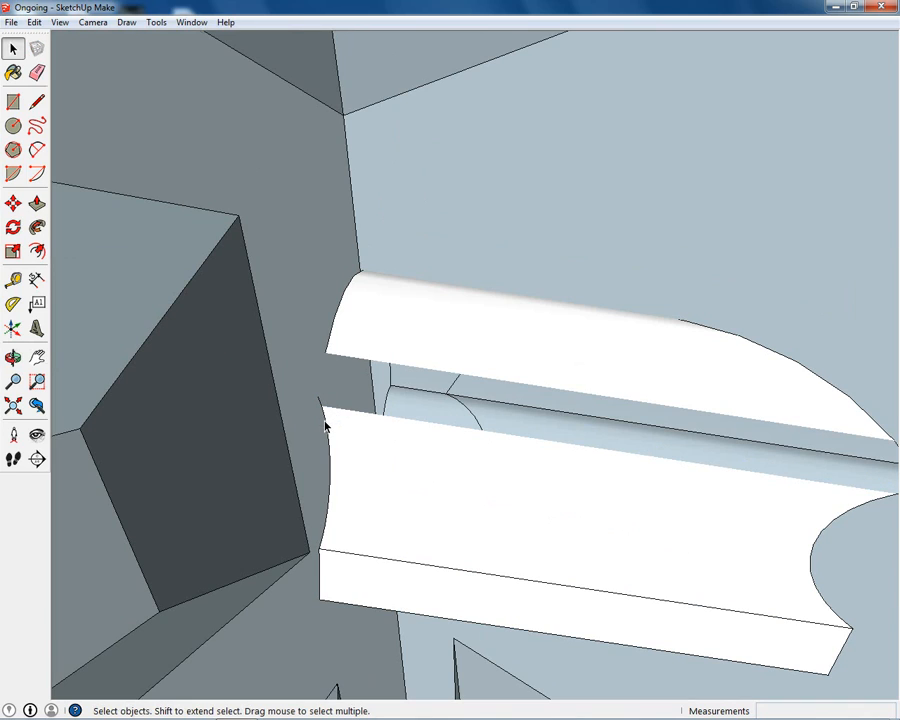
pyautogui.click(326, 424)
pyautogui.press('Delete')
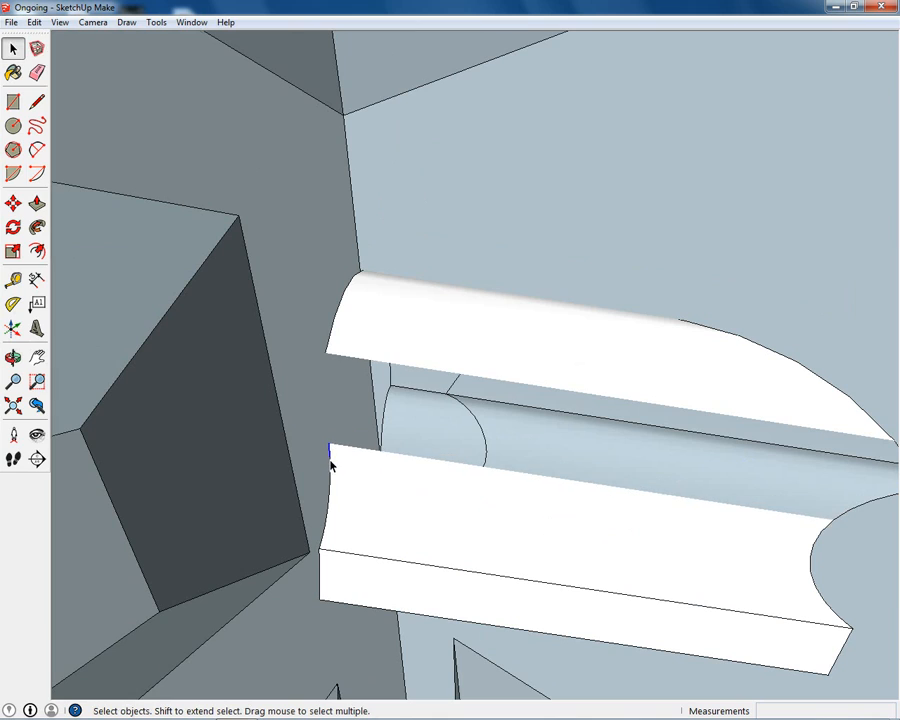
pyautogui.press('Delete')
pyautogui.press('Delete')
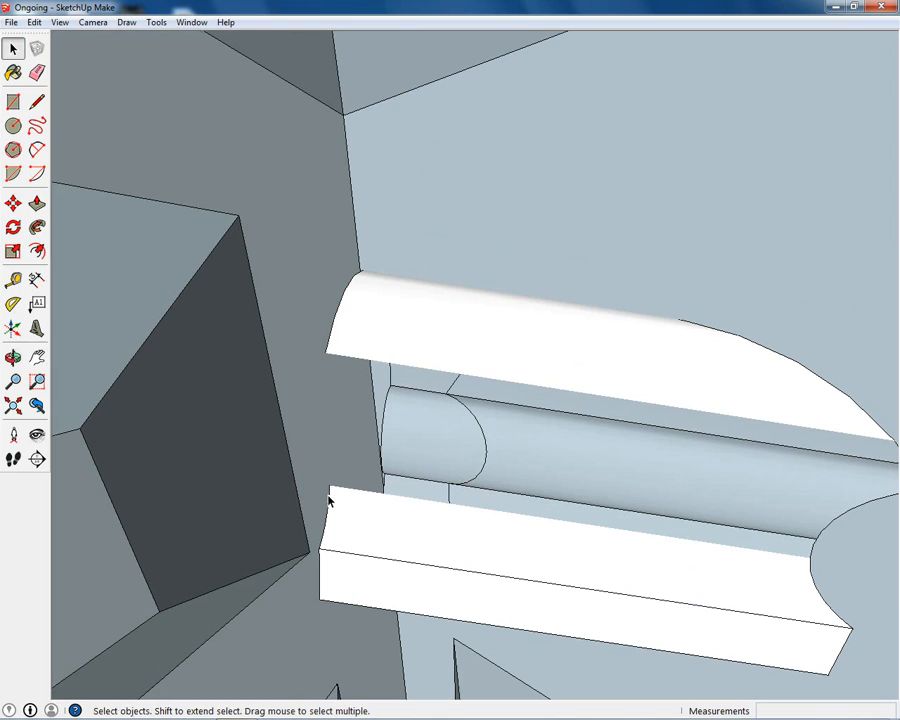
pyautogui.press('Delete')
pyautogui.click(329, 508)
pyautogui.press('Delete')
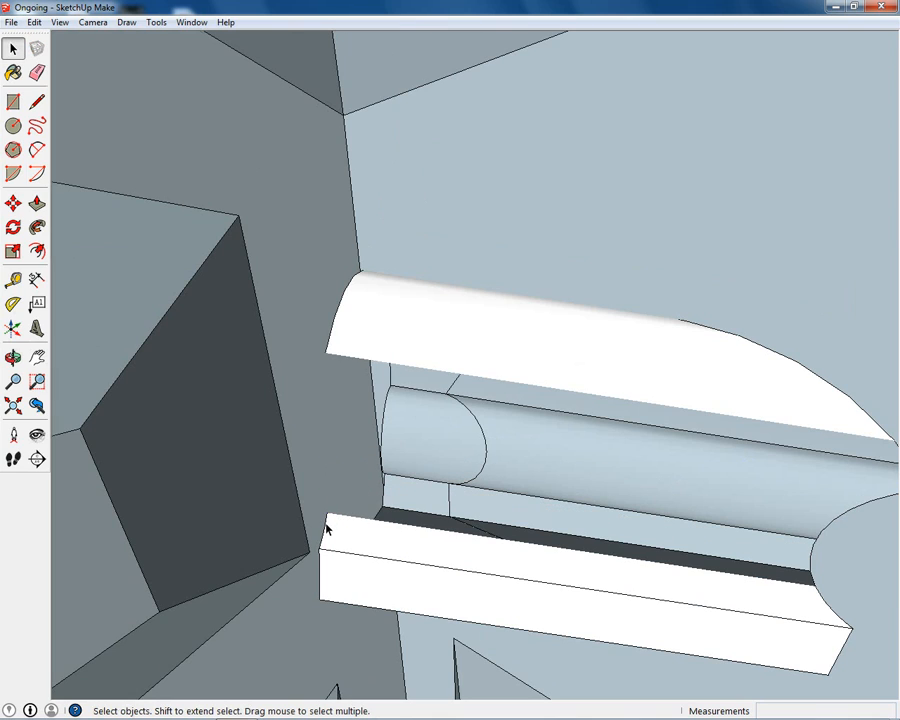
# Delete the remaining lower strips of the stub's near-side cove and the flat side face beneath it.
pyautogui.click(326, 523)
pyautogui.press('Delete')
pyautogui.press('Delete')
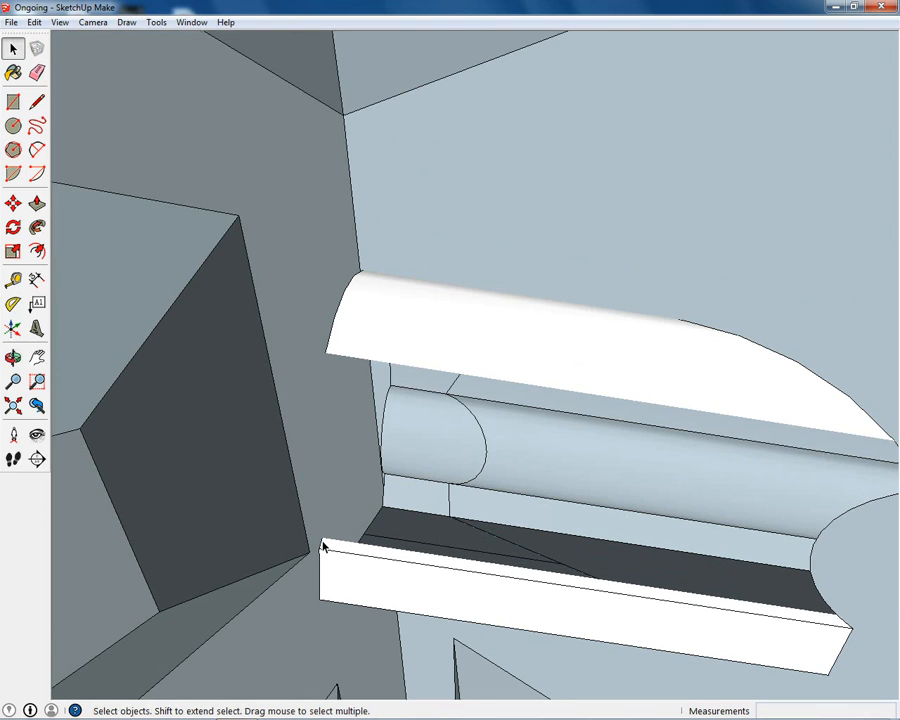
pyautogui.click(323, 548)
pyautogui.press('Delete')
pyautogui.click(323, 556)
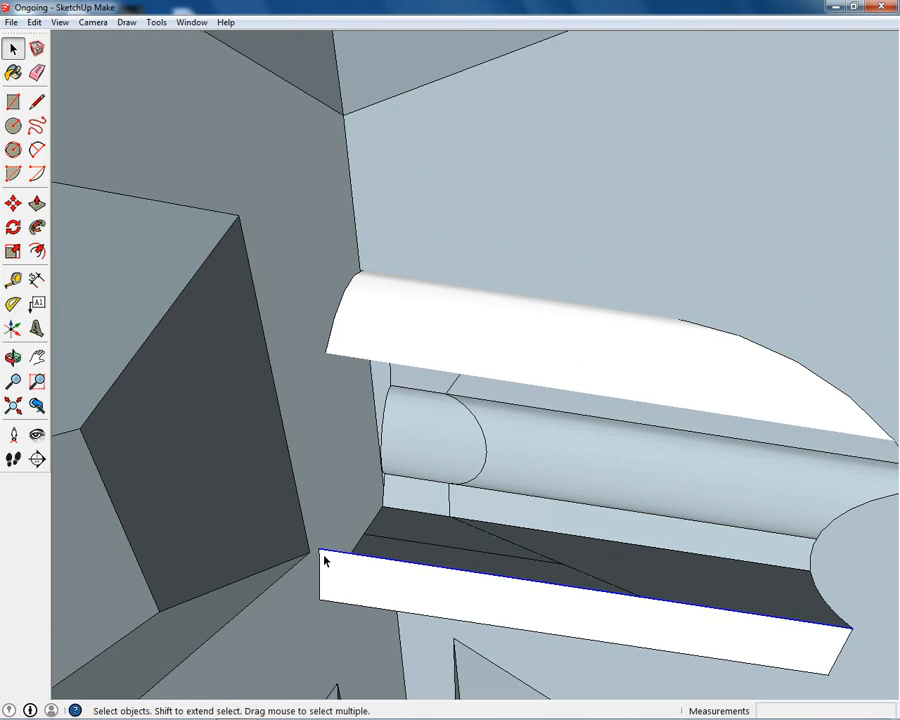
pyautogui.press('Delete')
# Delete the remaining rounded surface strips on the near side of the handrail stub, up to its crest.
pyautogui.press('o')
pyautogui.moveTo(352, 566); pyautogui.dragTo(425, 316)
pyautogui.press('space')
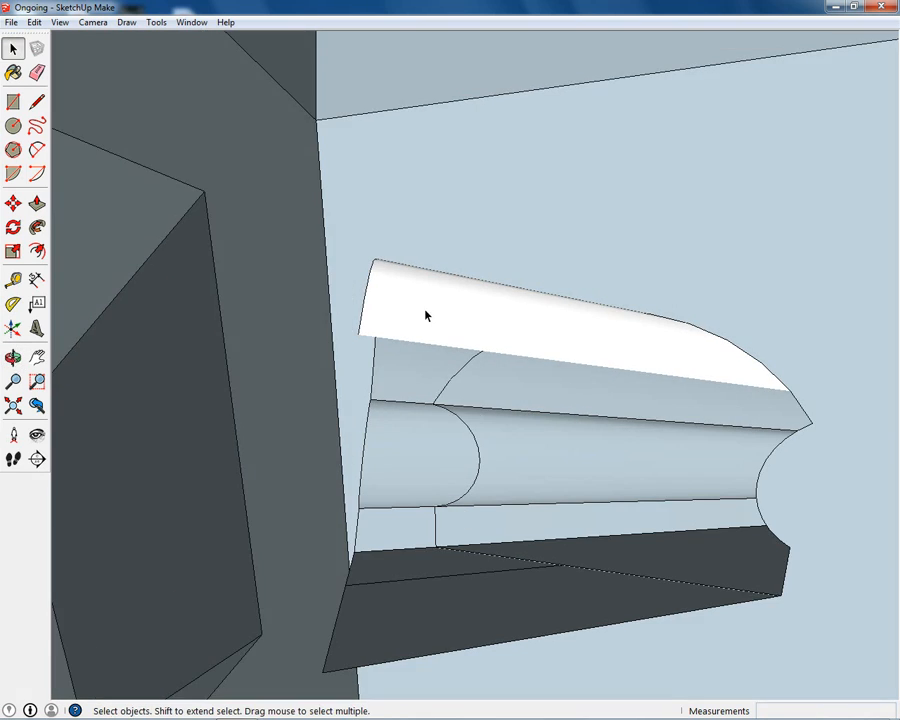
pyautogui.click(368, 284)
pyautogui.press('Delete')
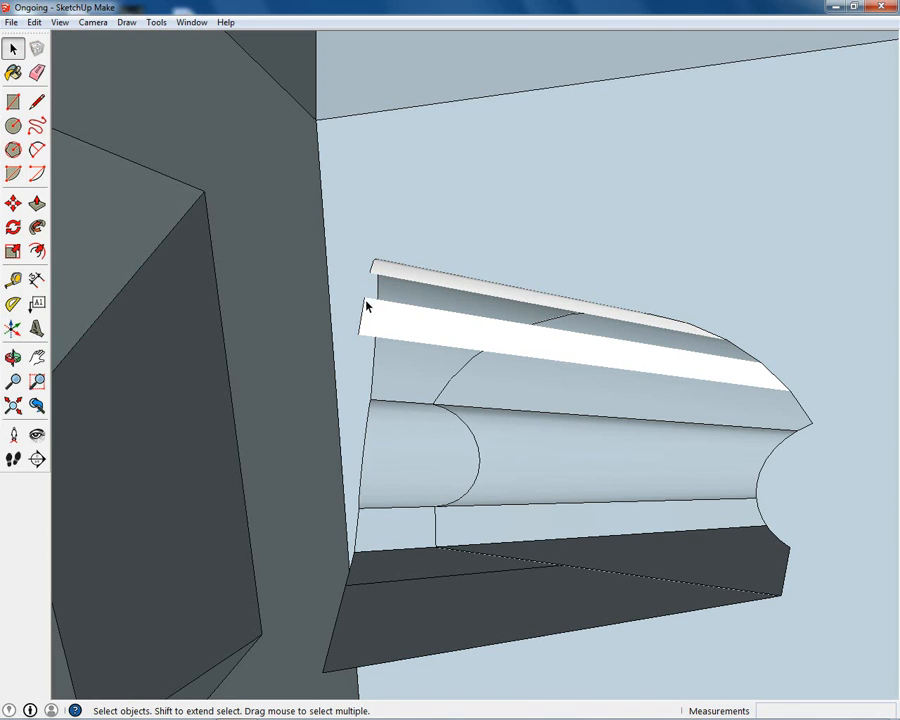
pyautogui.click(366, 304)
pyautogui.press('Delete')
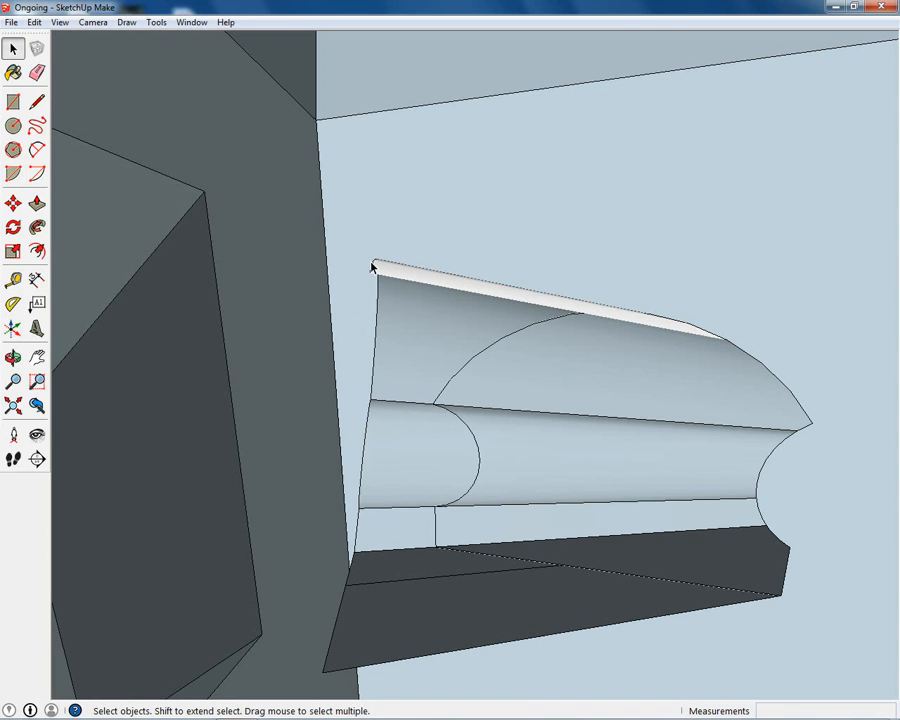
pyautogui.click(372, 265)
pyautogui.click(385, 264)
pyautogui.press('Delete')
# Delete the rounded surface strips on the stub's far side, from the crest down to the cove.
pyautogui.moveTo(400, 274)
pyautogui.mouseDown(button='middle')
pyautogui.moveTo(436, 416)
pyautogui.moveTo(378, 333)
pyautogui.moveTo(407, 285)
pyautogui.mouseUp(button='middle')
pyautogui.click(391, 289)
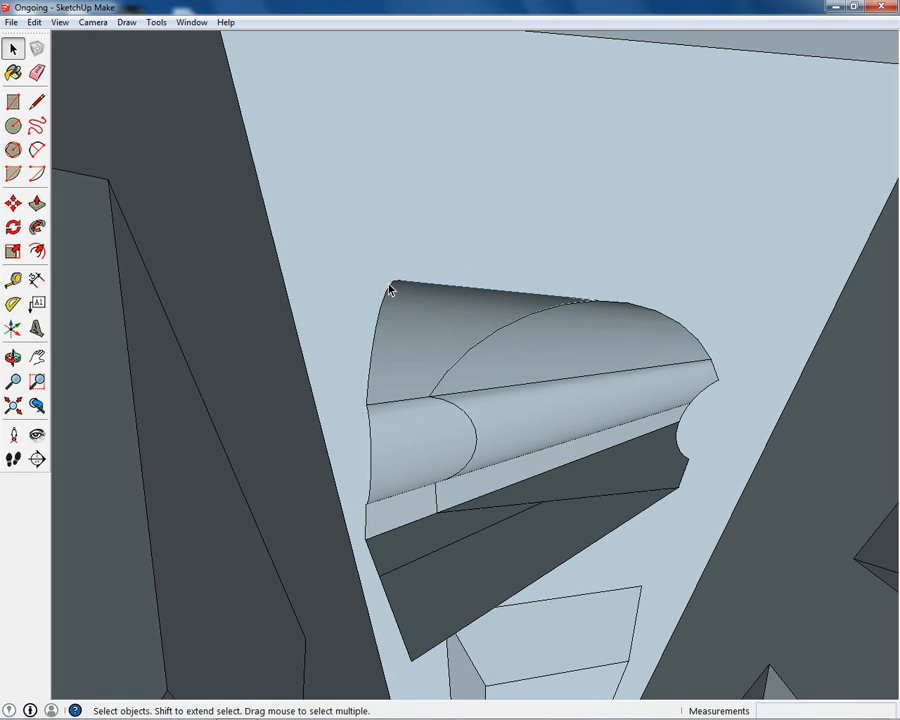
pyautogui.scroll(3, 391, 289)
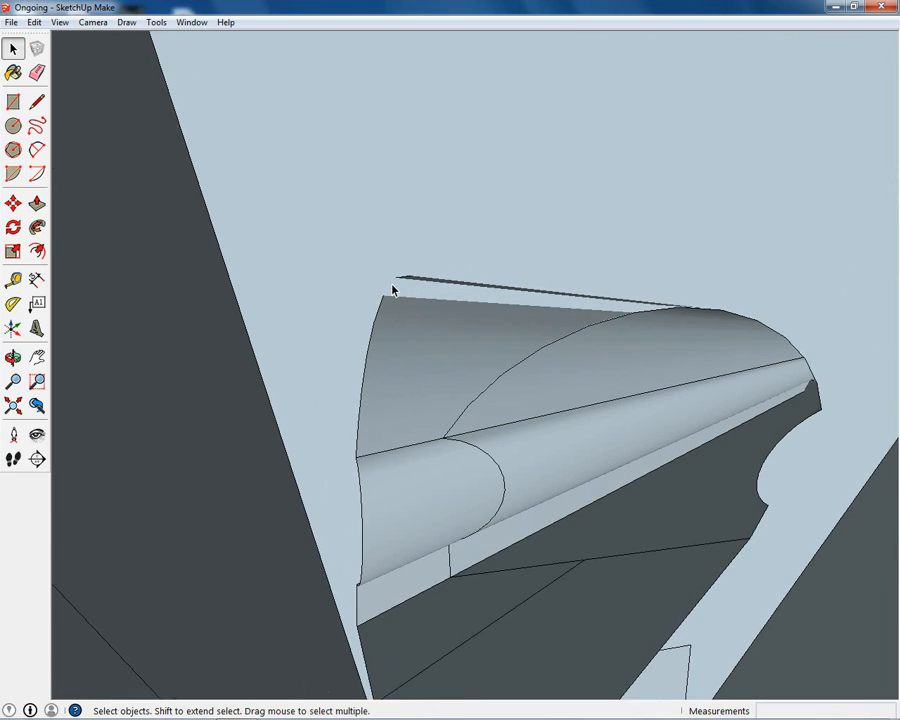
pyautogui.click(414, 288)
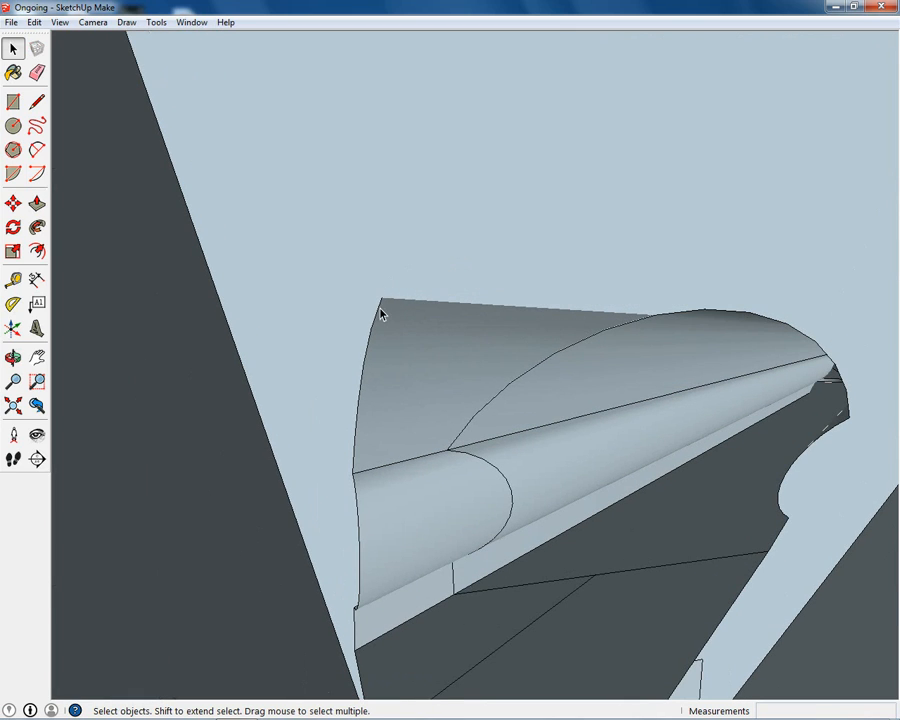
pyautogui.press('Delete')
pyautogui.click(368, 353)
pyautogui.press('Delete')
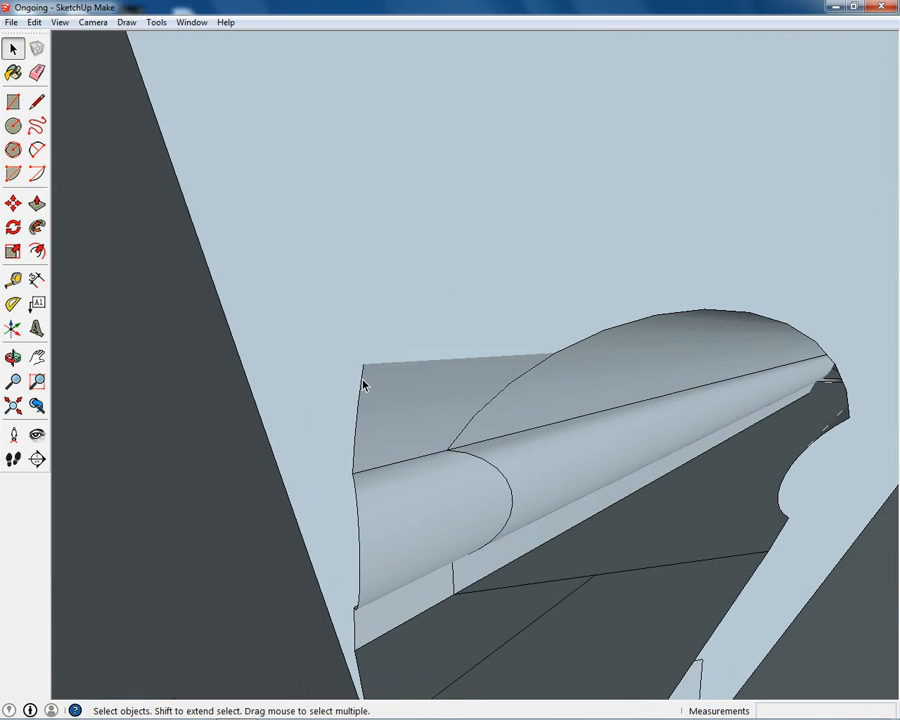
pyautogui.press('Delete')
pyautogui.press('Delete')
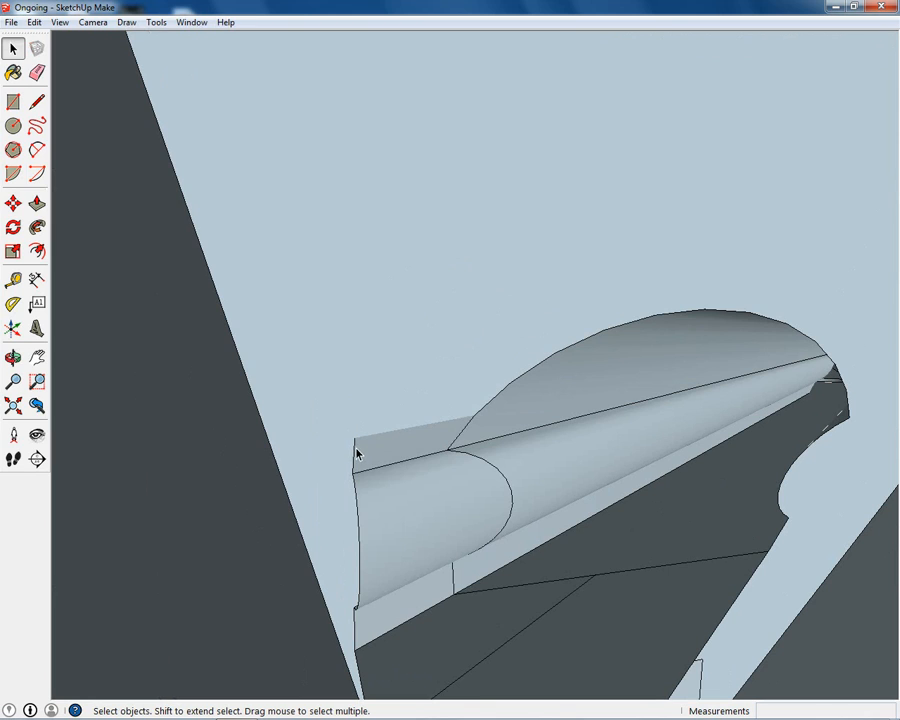
pyautogui.click(355, 458)
pyautogui.press('Delete')
# Delete the far-side cove strips of the handrail stub together with the edge bordering the rounded surface.
pyautogui.click(358, 478)
pyautogui.press('Delete')
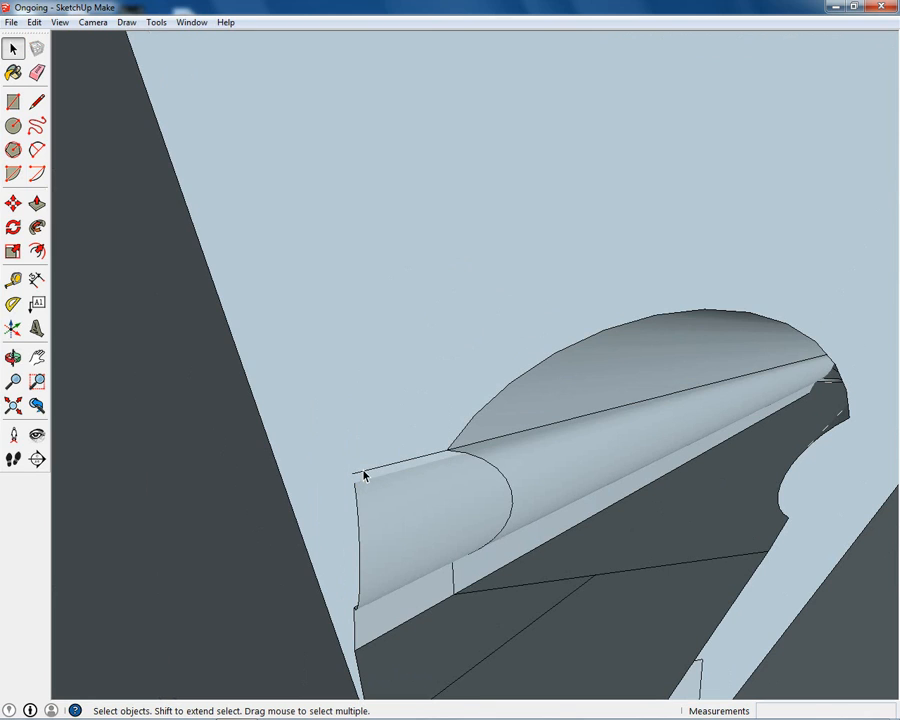
pyautogui.press('Delete')
pyautogui.moveTo(380, 482); pyautogui.dragTo(340, 496, button='middle')
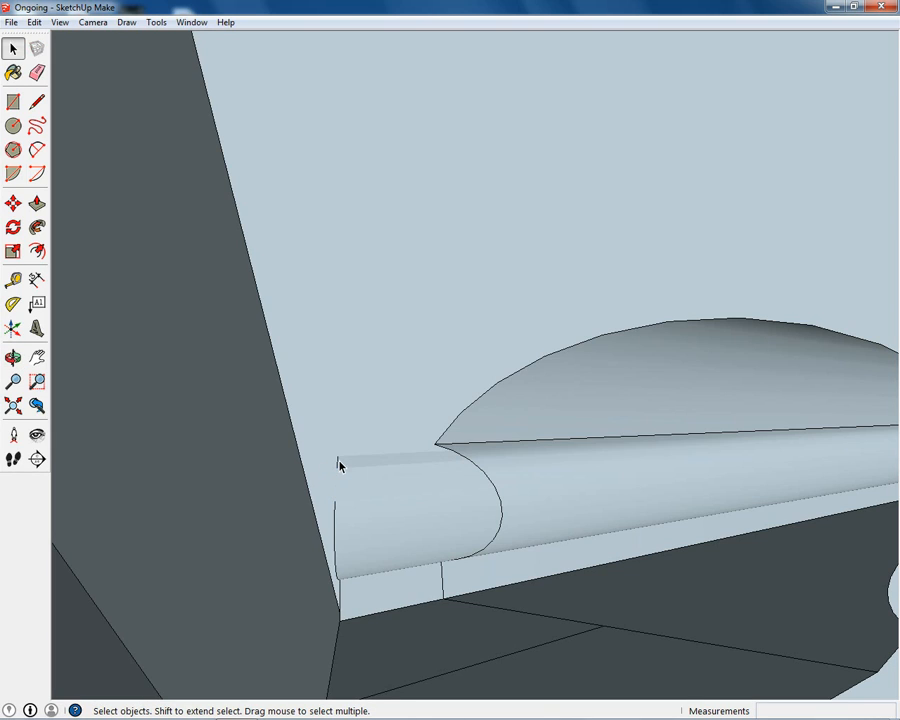
pyautogui.click(336, 461)
pyautogui.press('Delete')
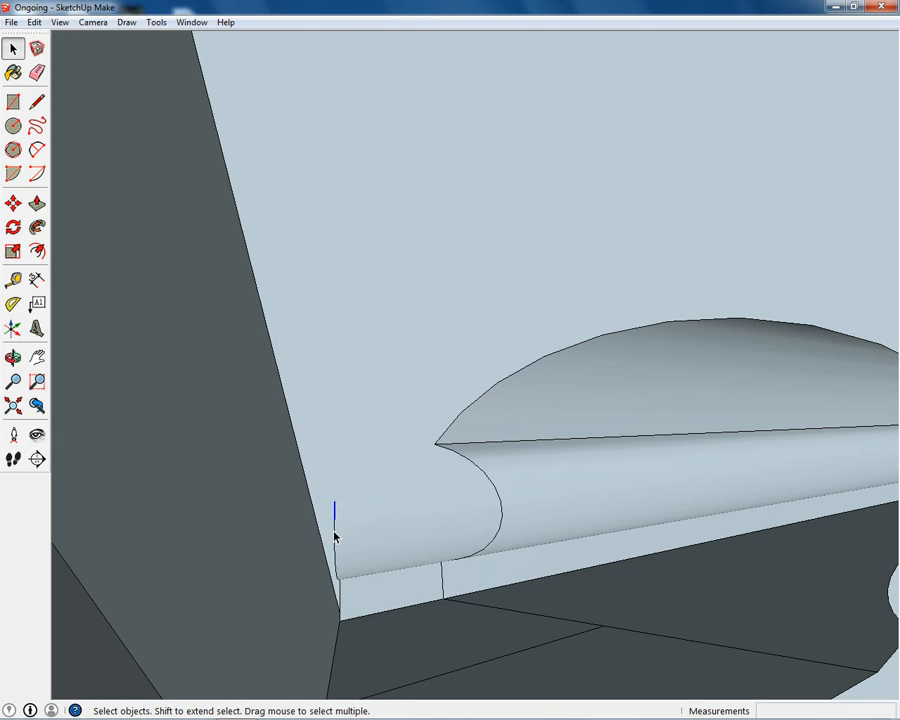
pyautogui.click(335, 558)
pyautogui.press('Delete')
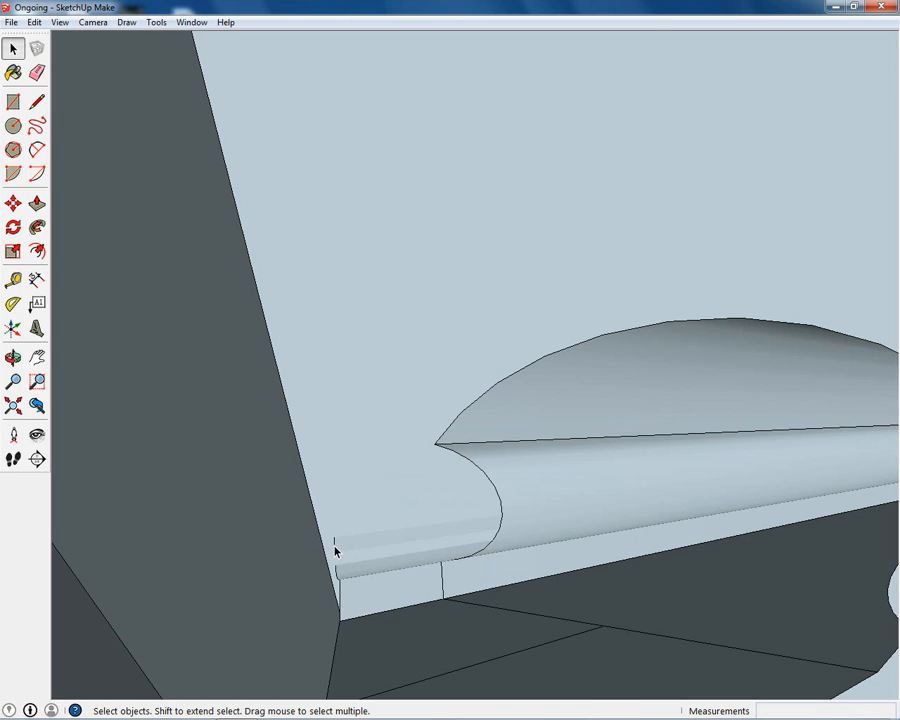
pyautogui.click(335, 546)
pyautogui.press('Delete')
pyautogui.moveTo(344, 570); pyautogui.dragTo(306, 588, button='middle')
pyautogui.click(292, 626)
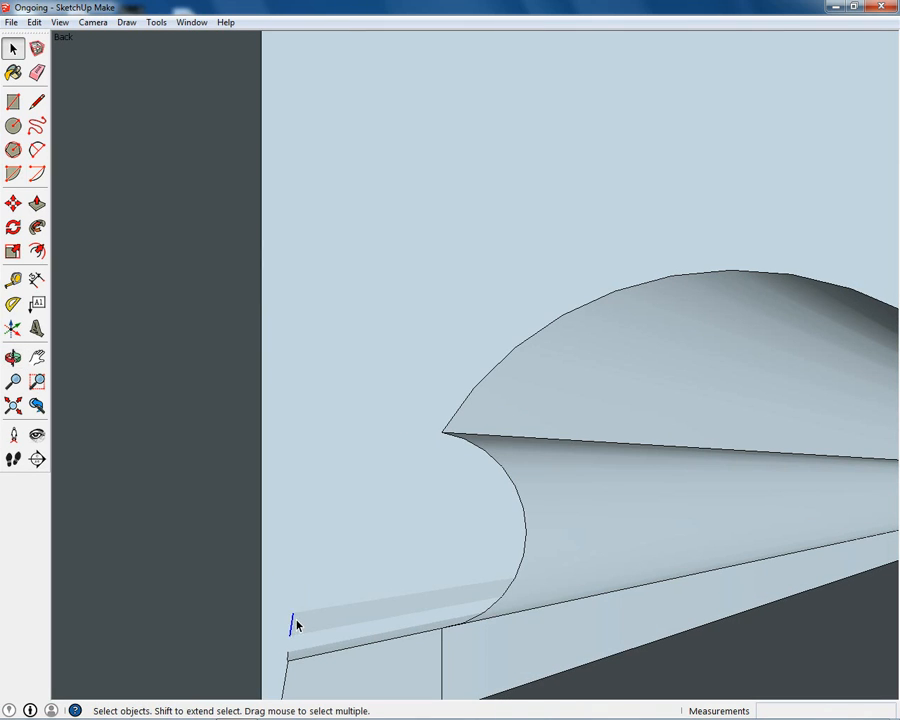
pyautogui.press('Delete')
# Delete the underside faces of the handrail stub inside the newel post and their loose edge.
pyautogui.moveTo(319, 540); pyautogui.dragTo(281, 645, button='middle')
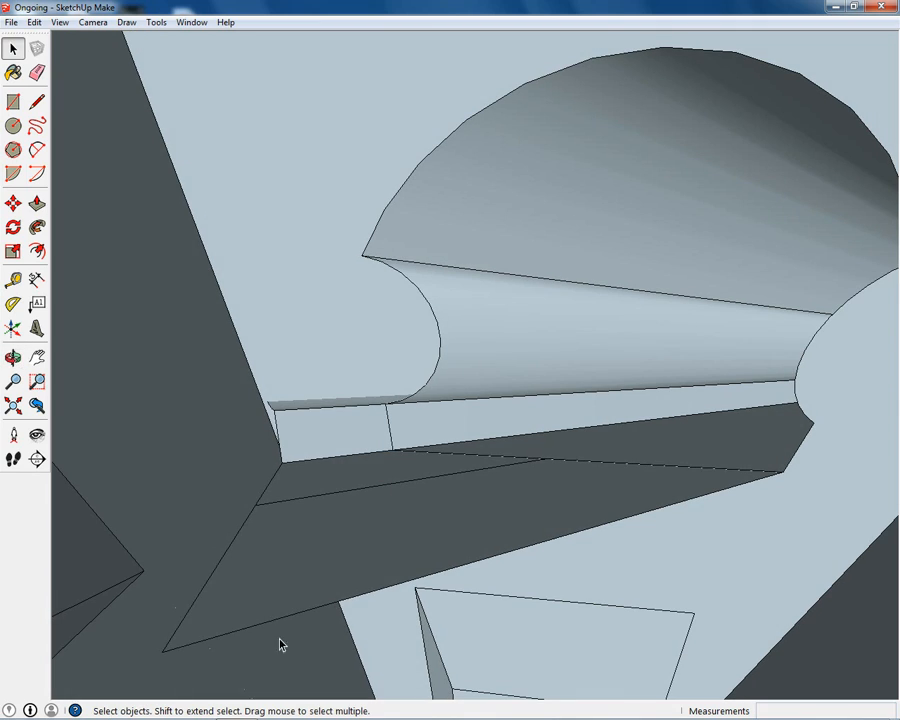
pyautogui.click(245, 622)
pyautogui.click(246, 626)
pyautogui.press('Delete')
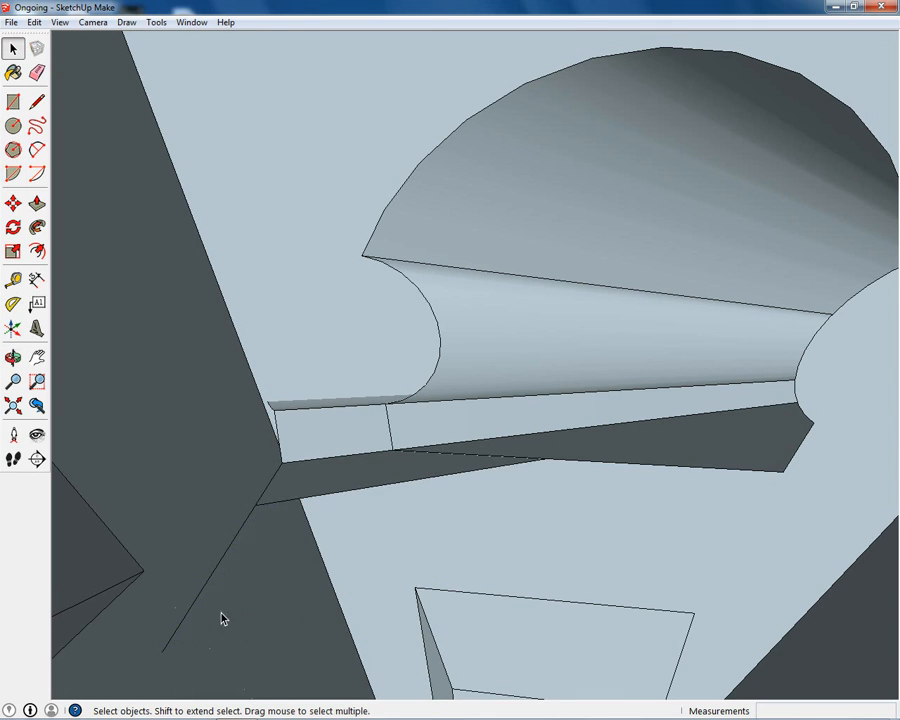
pyautogui.click(204, 588)
pyautogui.press('Delete')
pyautogui.click(268, 504)
pyautogui.press('Delete')
pyautogui.click(273, 478)
pyautogui.press('Delete')
# Delete the last cove sliver and the flat side face remaining on the stub's far side.
pyautogui.moveTo(330, 458); pyautogui.dragTo(280, 442, button='middle')
pyautogui.click(278, 438)
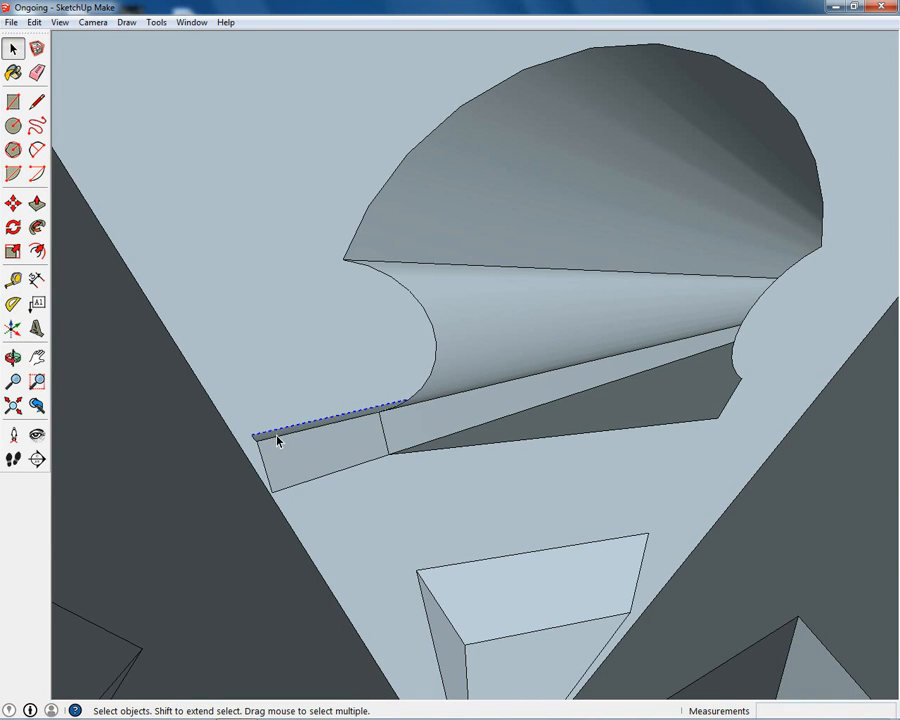
pyautogui.click(278, 440)
pyautogui.press('Delete')
pyautogui.moveTo(380, 458); pyautogui.dragTo(259, 388, button='middle')
pyautogui.click(251, 396)
pyautogui.press('Delete')
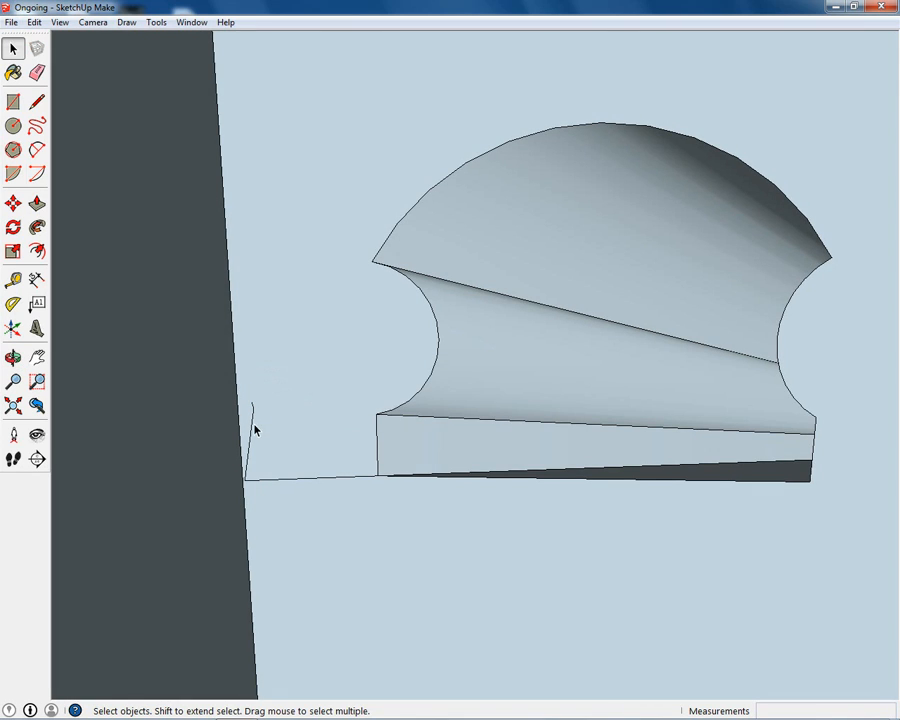
# Delete the leftover loose edges of the handrail stub inside the newel post.
pyautogui.click(250, 414)
pyautogui.press('Delete')
pyautogui.click(271, 481)
pyautogui.press('Delete')
pyautogui.moveTo(405, 492); pyautogui.dragTo(411, 626, button='middle')
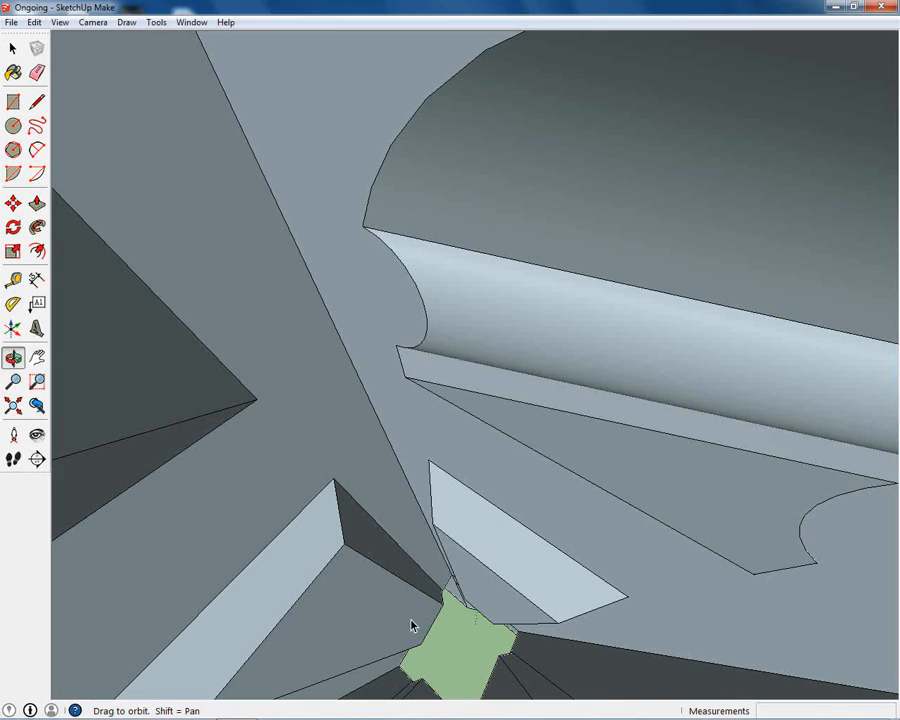
pyautogui.moveTo(434, 497); pyautogui.dragTo(422, 525, button='middle')
pyautogui.moveTo(502, 586); pyautogui.dragTo(388, 399, button='middle')
pyautogui.scroll(-10, 388, 399)
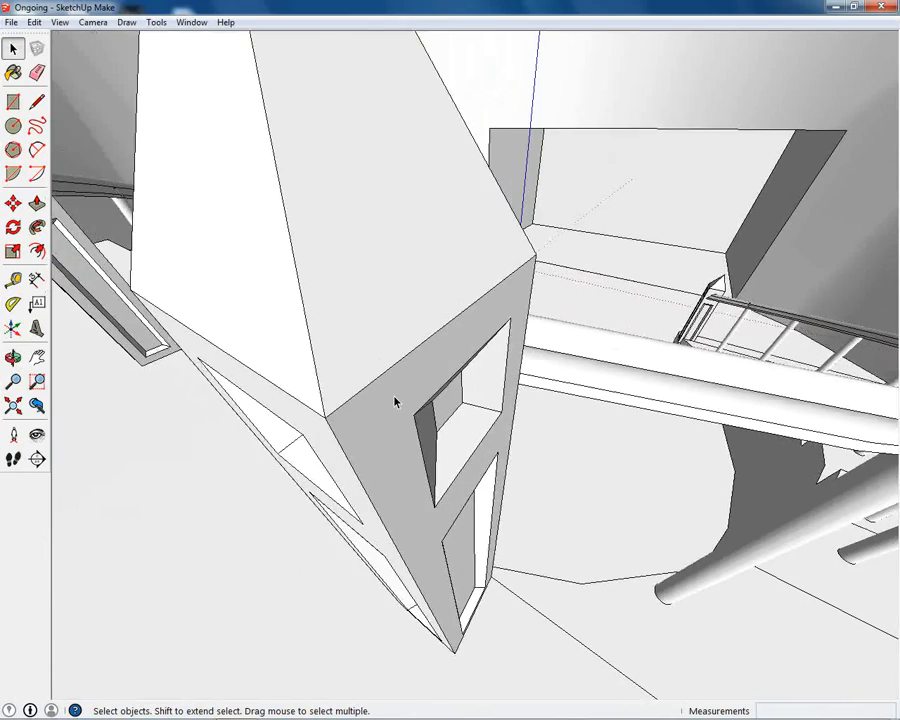
# Inspect the curved staircases, handrails, newel posts and adjoining room opening from around the hall.
pyautogui.scroll(-3, 397, 407)
pyautogui.moveTo(488, 317); pyautogui.dragTo(197, 423, button='middle')
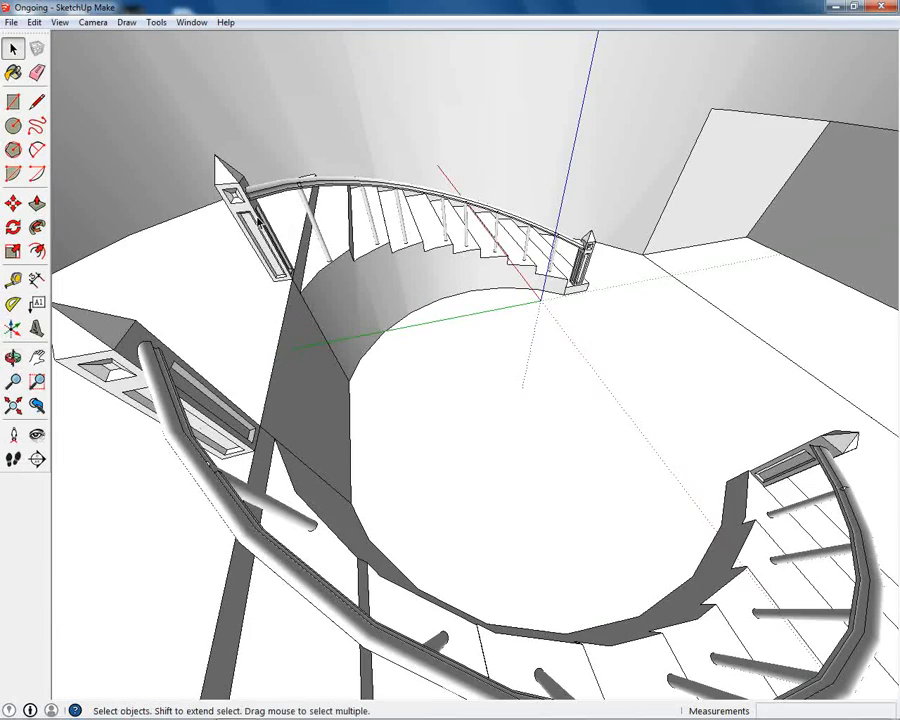
pyautogui.moveTo(580, 242); pyautogui.dragTo(116, 484, button='middle')
pyautogui.moveTo(348, 548); pyautogui.dragTo(338, 351, button='middle')
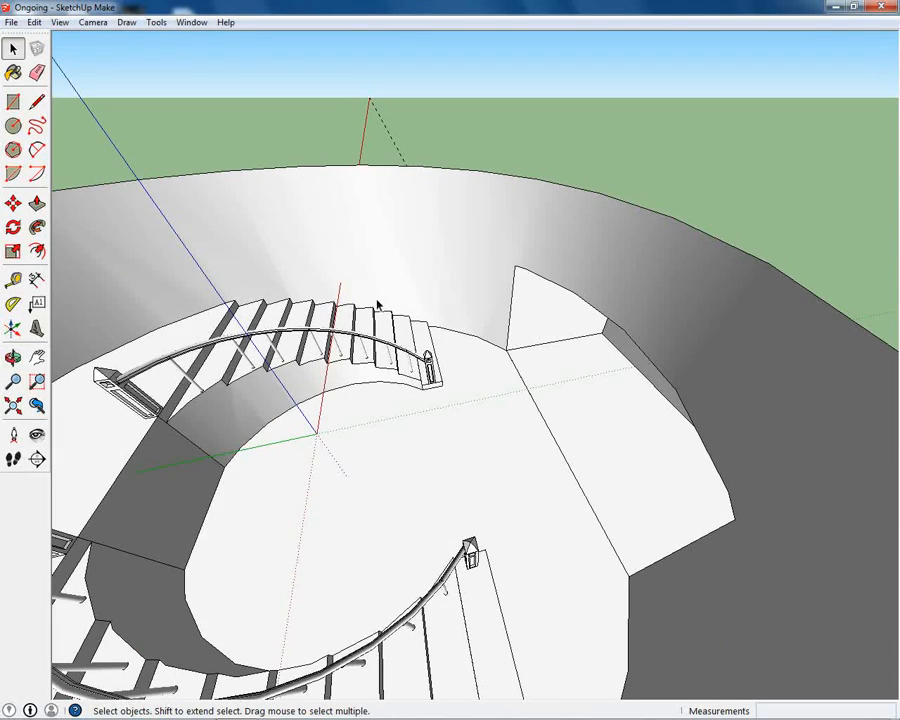
pyautogui.moveTo(228, 686); pyautogui.dragTo(701, 145, button='middle')
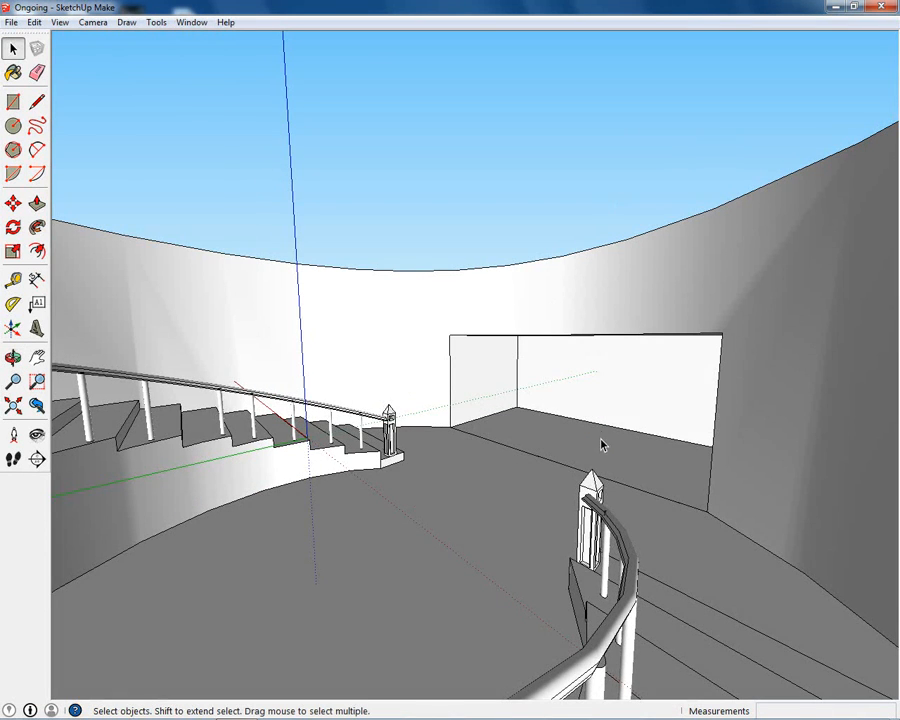
pyautogui.moveTo(602, 445); pyautogui.dragTo(437, 416, button='middle')
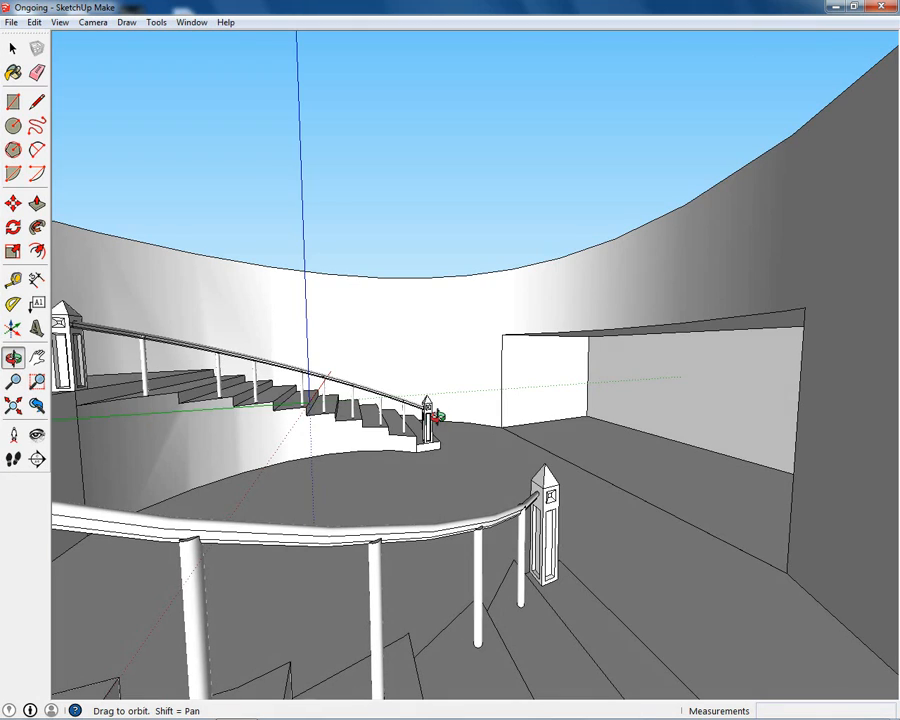
pyautogui.scroll(6, 437, 416)
pyautogui.moveTo(365, 405); pyautogui.dragTo(262, 388, button='middle')
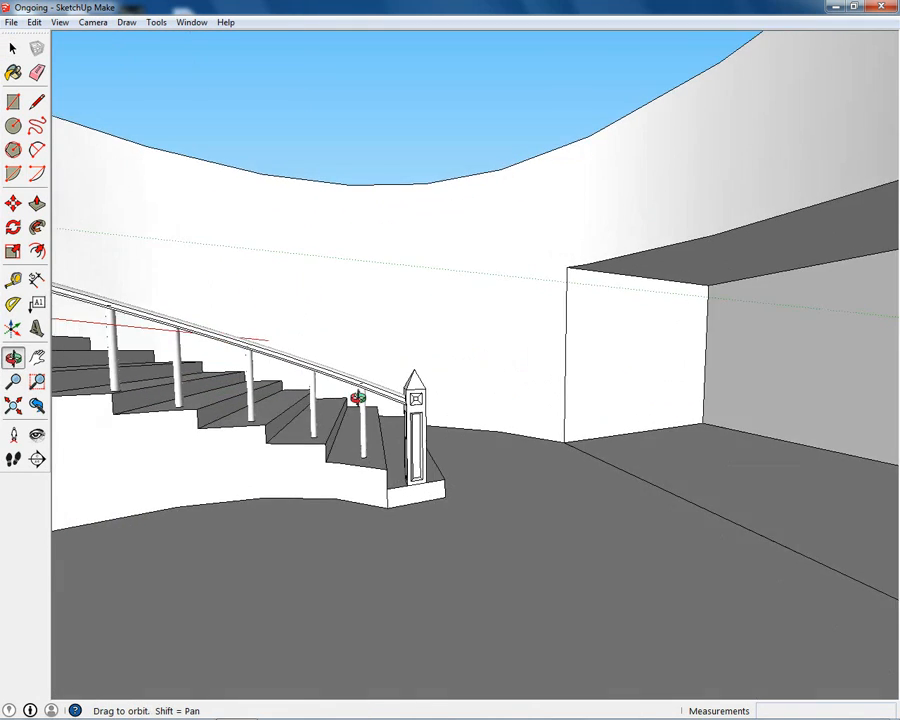
pyautogui.moveTo(330, 360); pyautogui.dragTo(73, 249, button='middle')
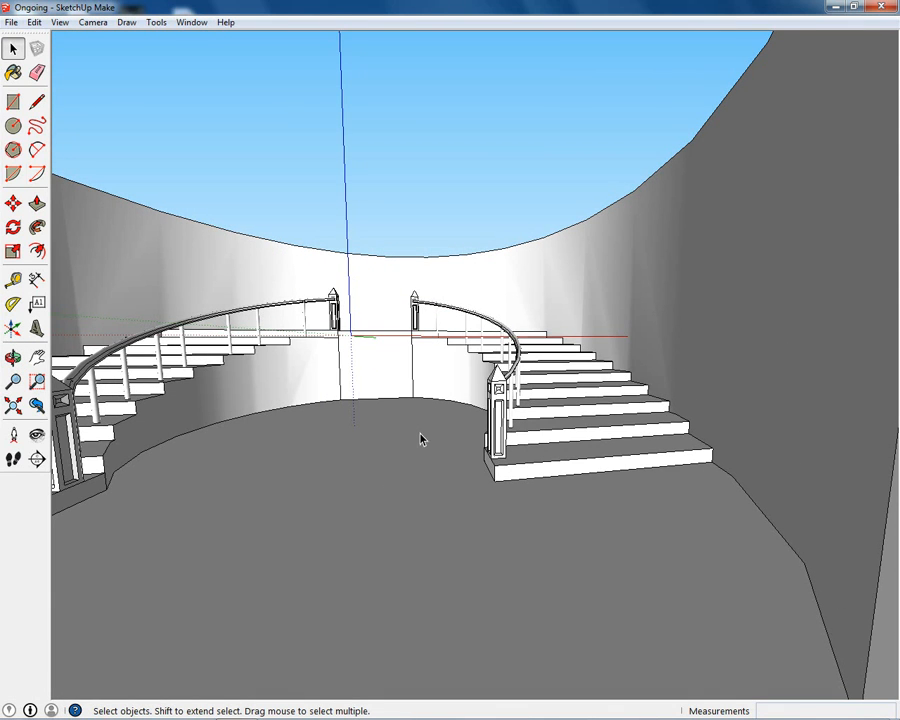
pyautogui.moveTo(422, 436); pyautogui.dragTo(655, 404, button='middle')
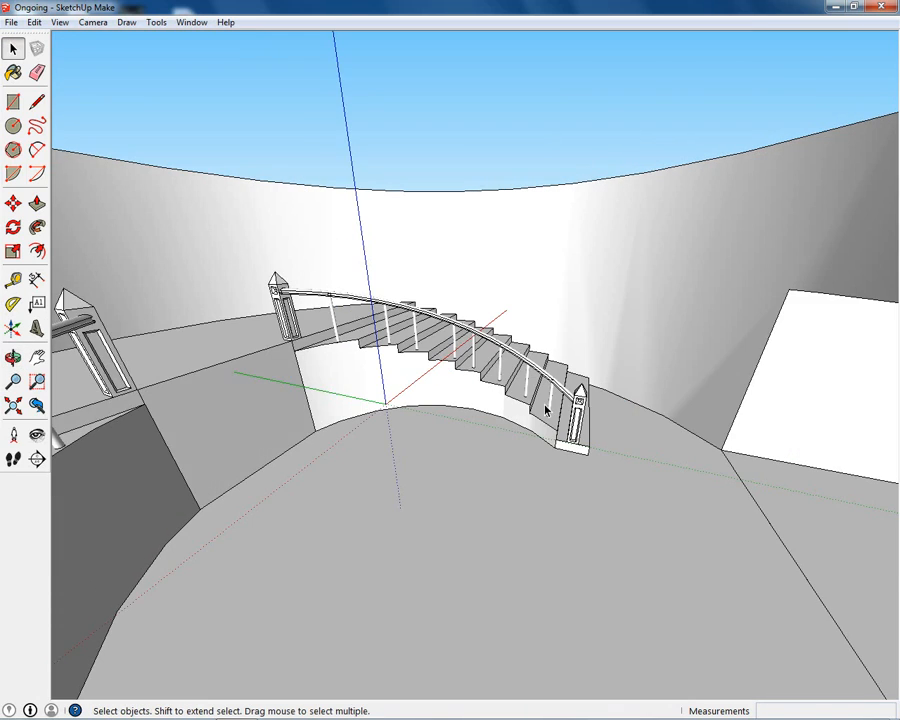
pyautogui.scroll(5, 545, 409)
pyautogui.moveTo(595, 413); pyautogui.dragTo(440, 414, button='middle')
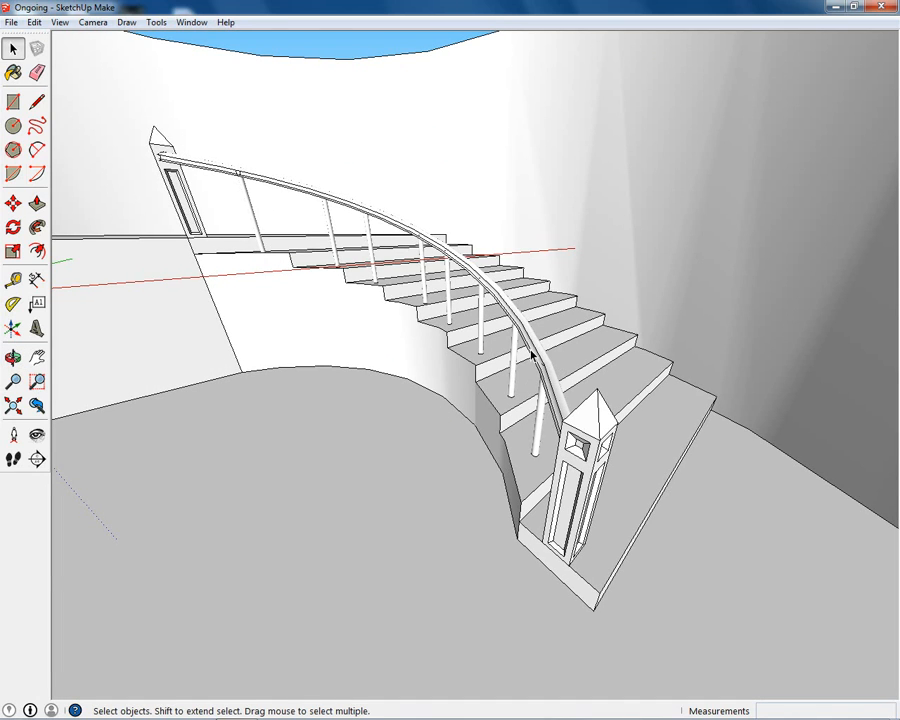
pyautogui.scroll(2, 533, 352)
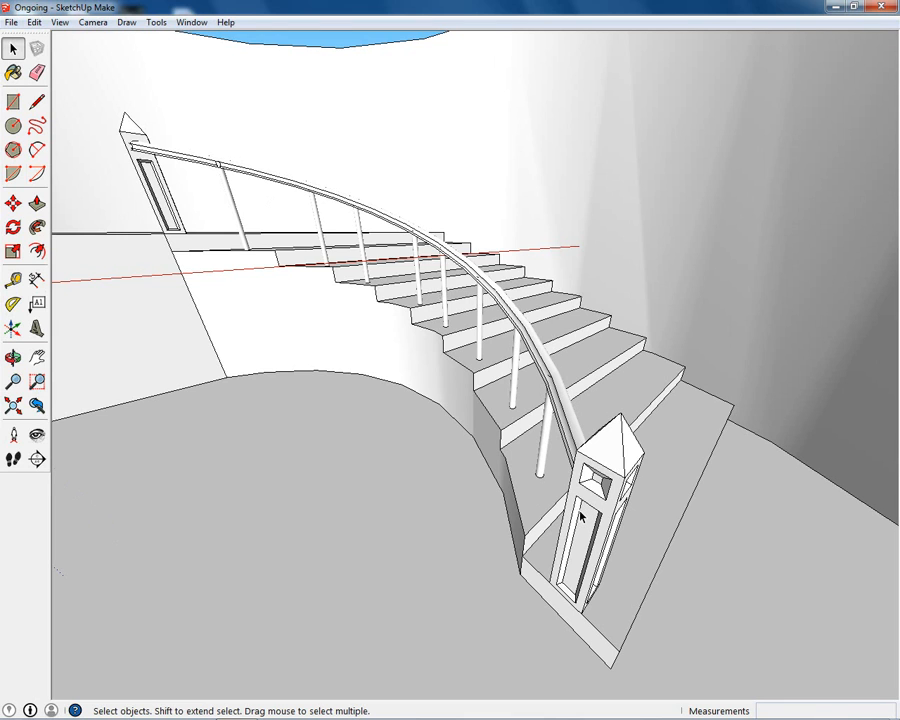
pyautogui.scroll(5, 580, 516)
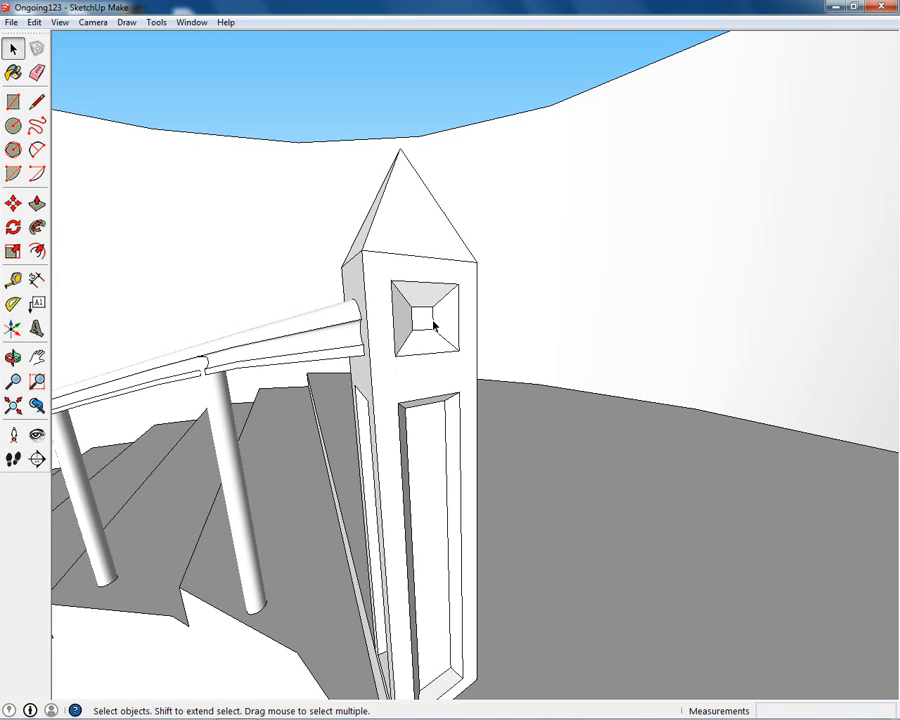
# Delete the faces and edges of the square recess on the landing side of the upper newel post.
pyautogui.moveTo(436, 323); pyautogui.dragTo(225, 362, button='middle')
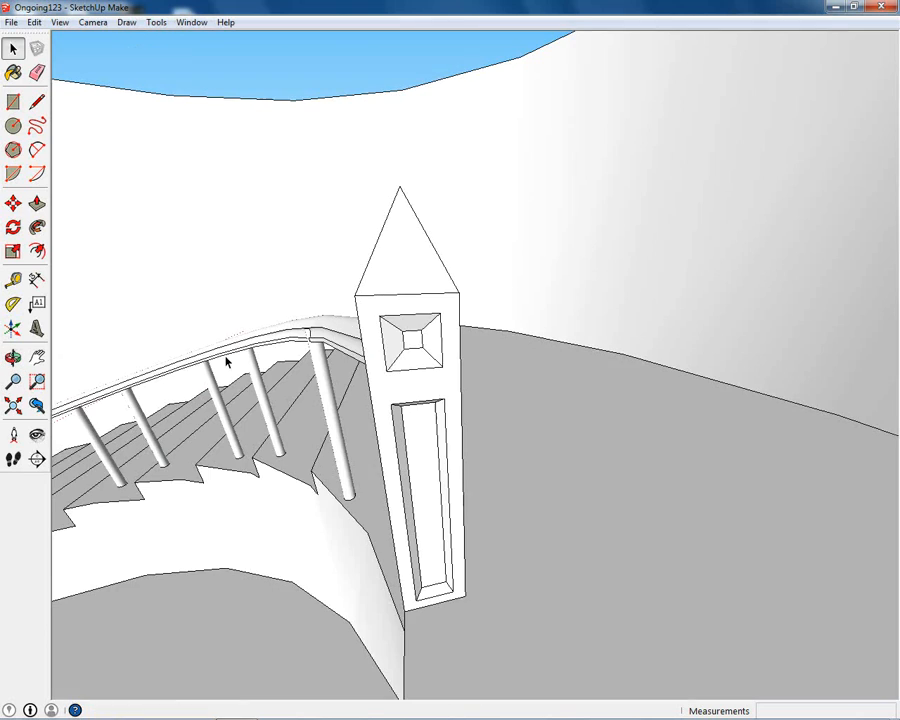
pyautogui.scroll(1, 405, 345)
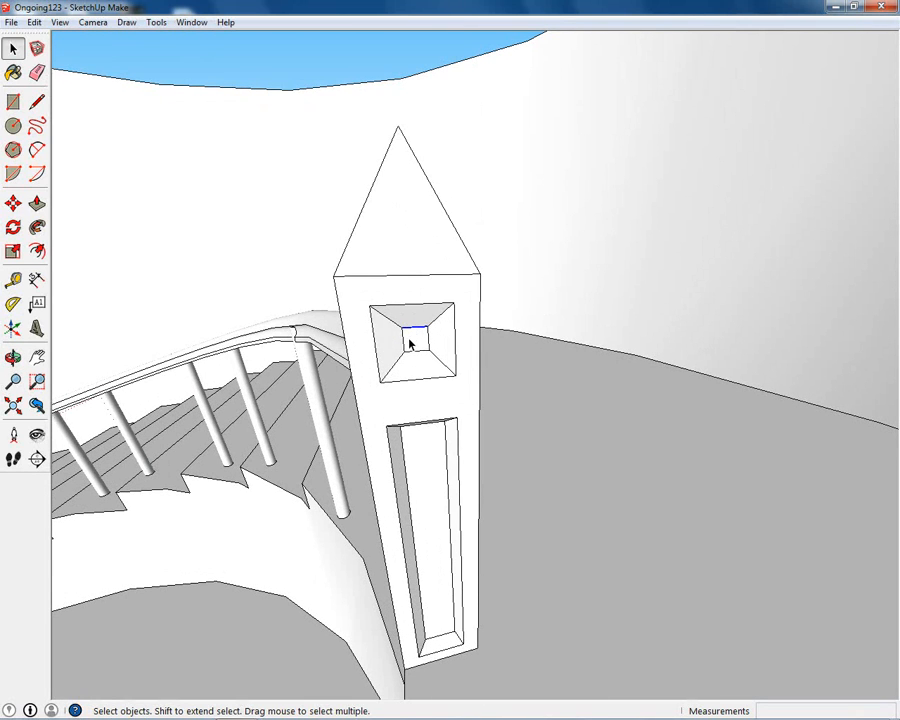
pyautogui.click(409, 344)
pyautogui.click(441, 328)
pyautogui.press('Delete')
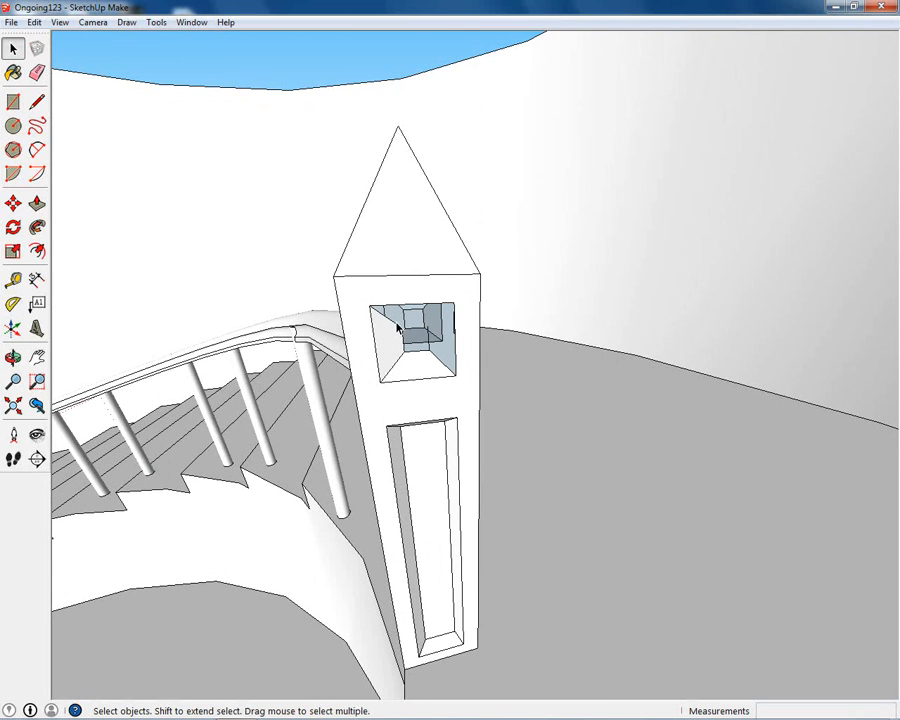
pyautogui.press('Delete')
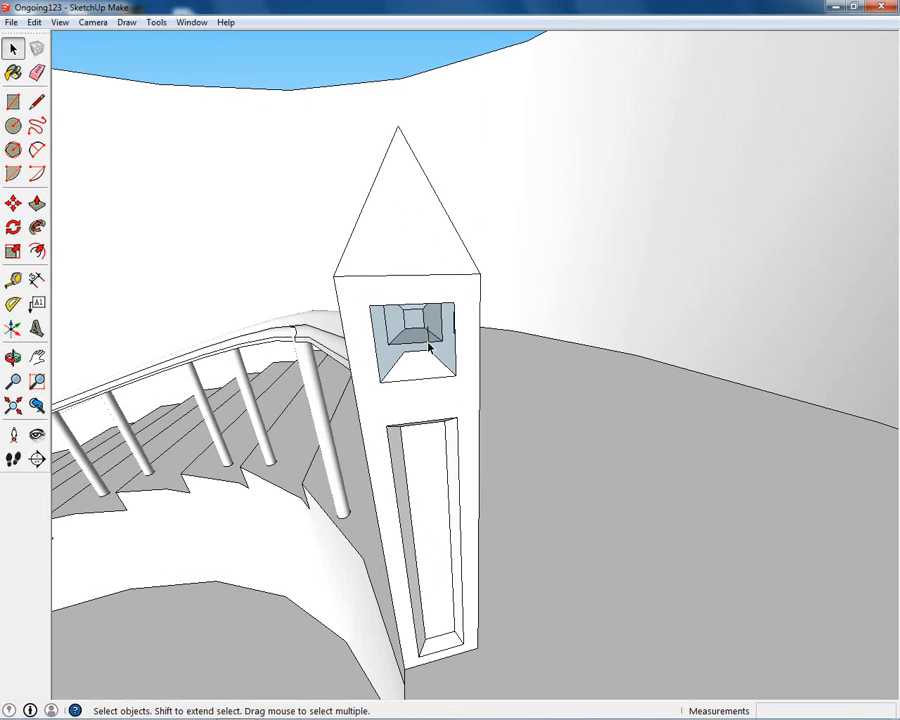
pyautogui.click(421, 352)
pyautogui.press('Delete')
pyautogui.click(434, 356)
pyautogui.press('Delete')
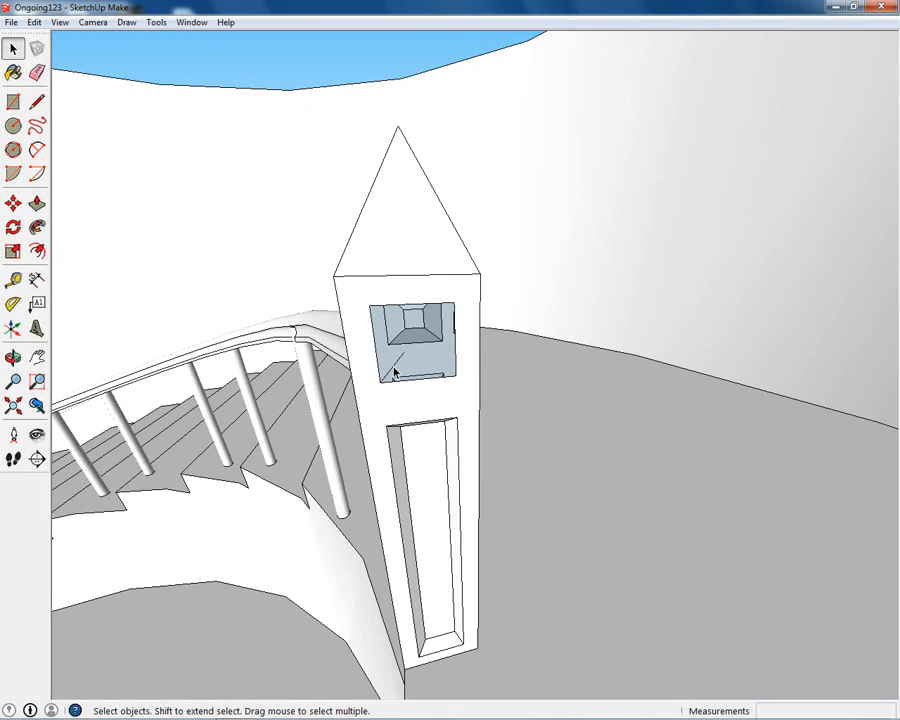
# Close the square opening in the newel post with a diagonal line across its corners, and erase the diagonal.
pyautogui.press('l')
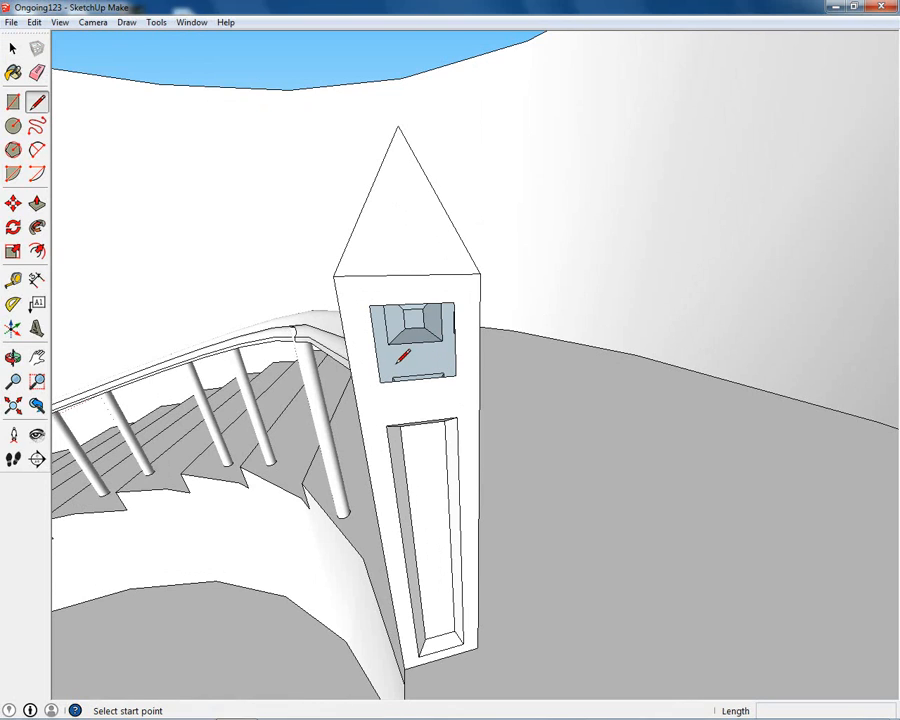
pyautogui.click(455, 304)
pyautogui.click(384, 379)
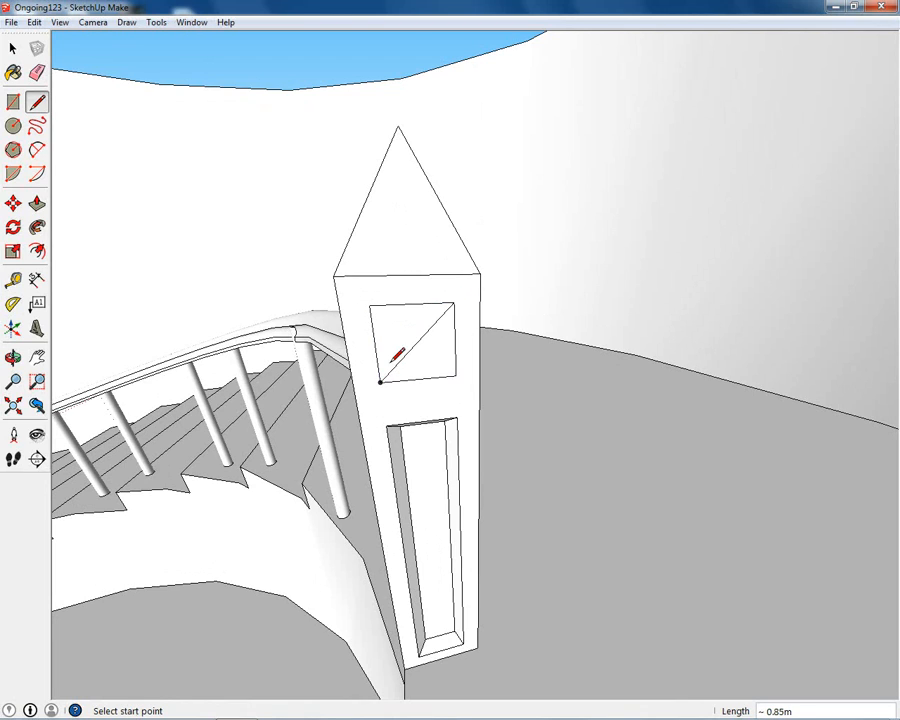
pyautogui.click(13, 47)
pyautogui.click(414, 350)
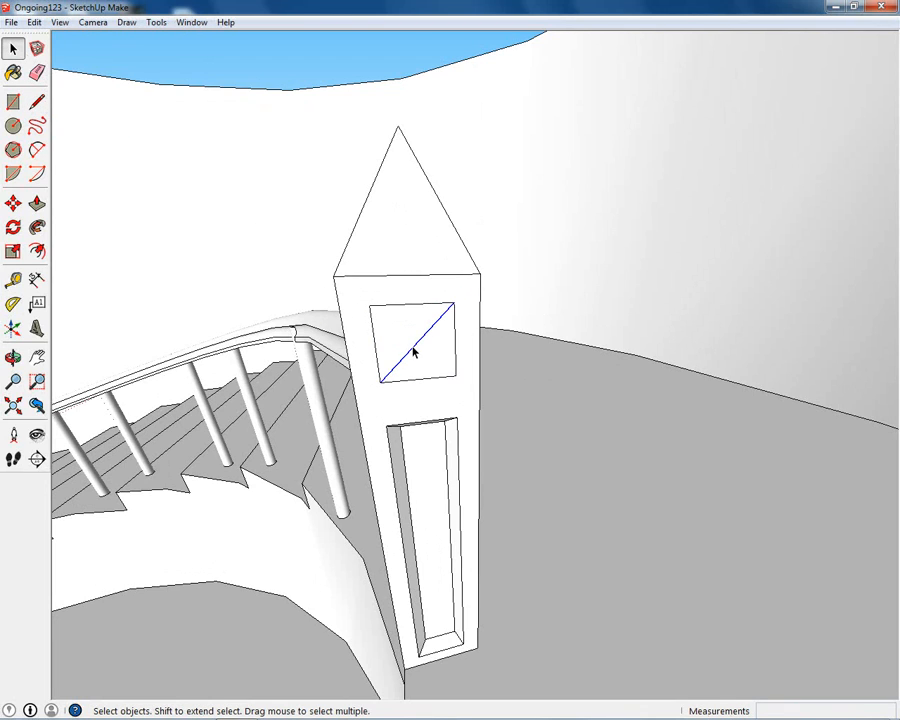
pyautogui.press('Delete')
# Place vertical and horizontal guides 0.30 m in from the square's edges so they cross at its centre.
pyautogui.press('t')
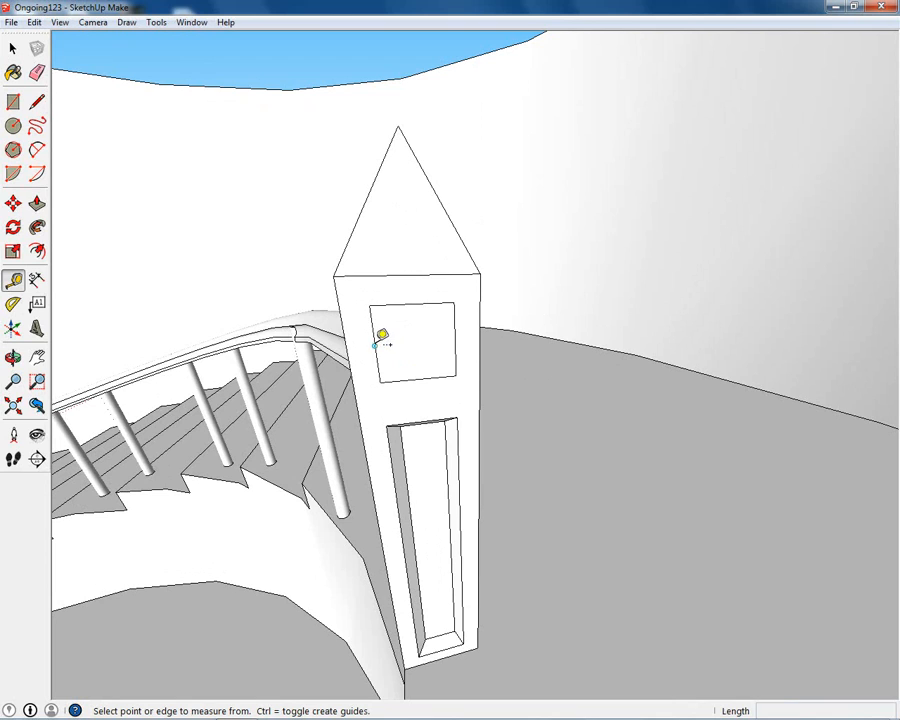
pyautogui.click(374, 345)
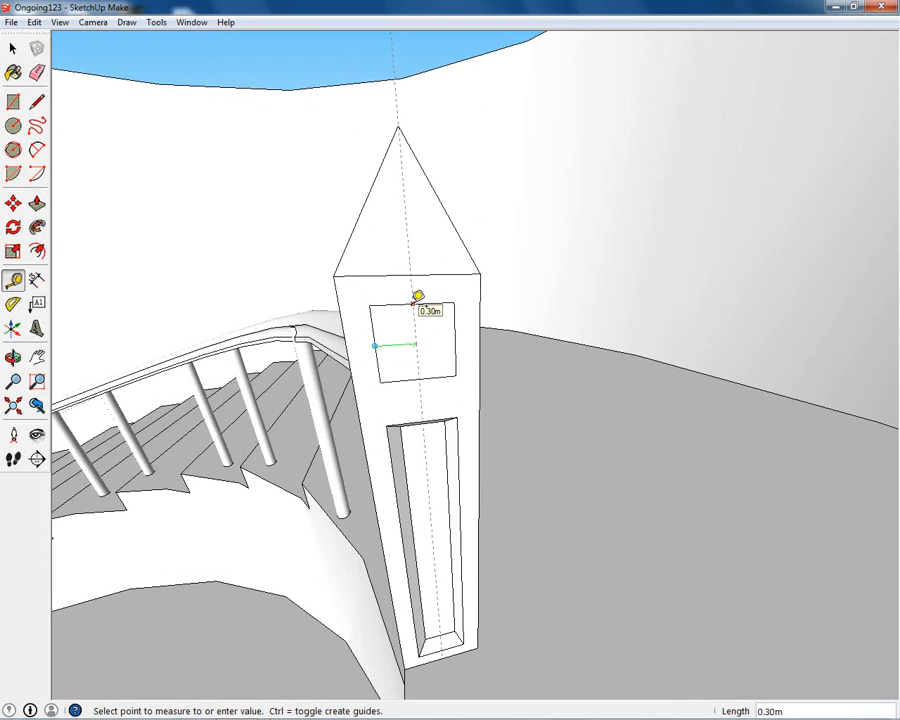
pyautogui.click(416, 297)
pyautogui.click(434, 303)
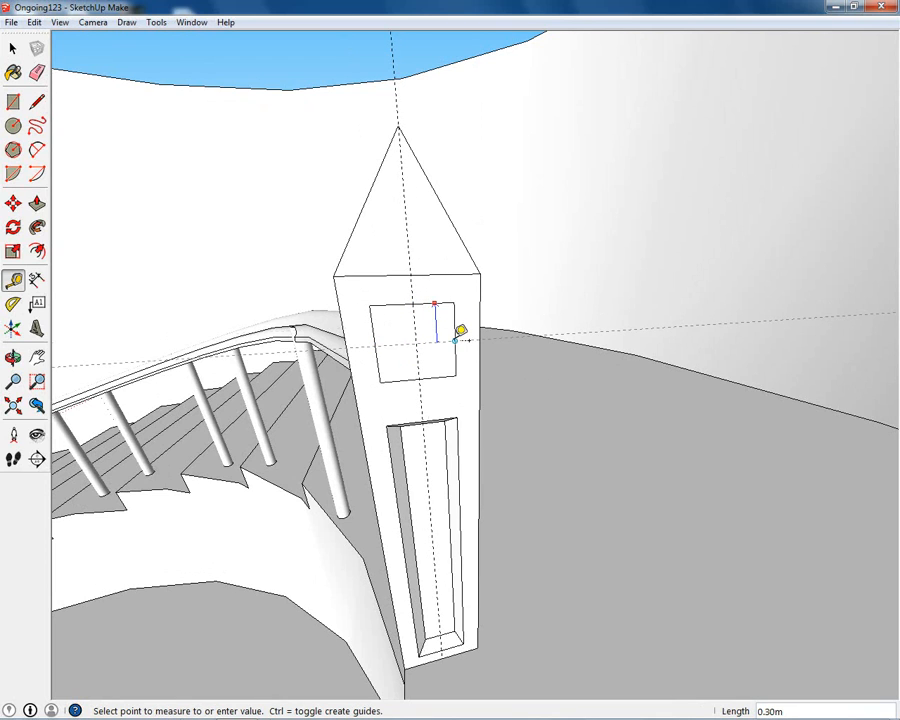
pyautogui.click(455, 341)
# Delete the faces and edges of the square recess in the opposite upper newel post.
pyautogui.moveTo(476, 345); pyautogui.dragTo(698, 350, button='middle')
pyautogui.moveTo(412, 343); pyautogui.dragTo(625, 334, button='middle')
pyautogui.scroll(3, 622, 333)
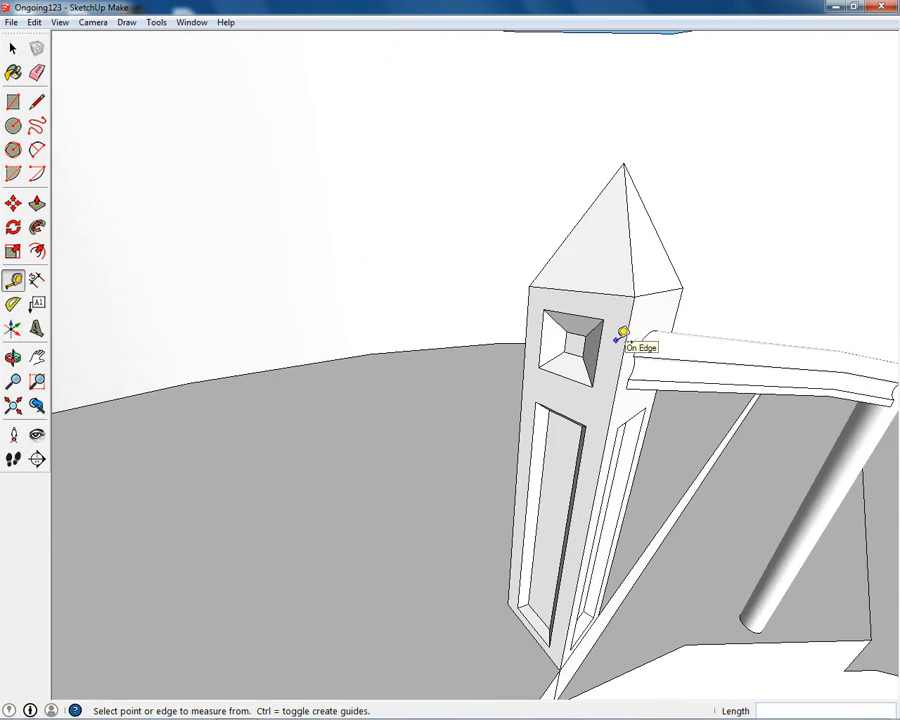
pyautogui.scroll(1, 616, 340)
pyautogui.click(14, 49)
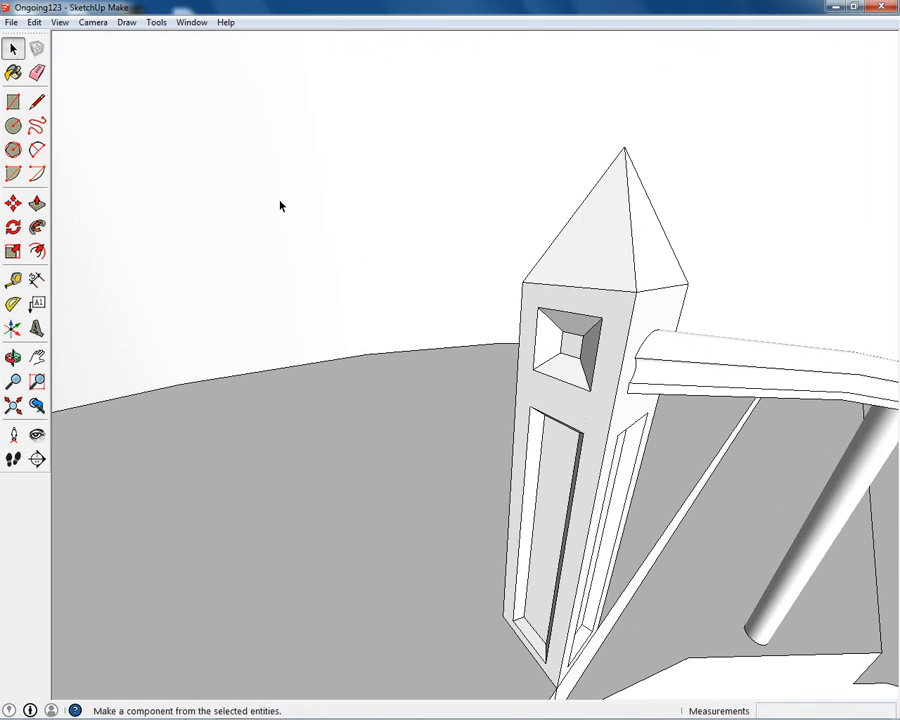
pyautogui.click(571, 338)
pyautogui.moveTo(571, 338); pyautogui.dragTo(601, 340, button='middle')
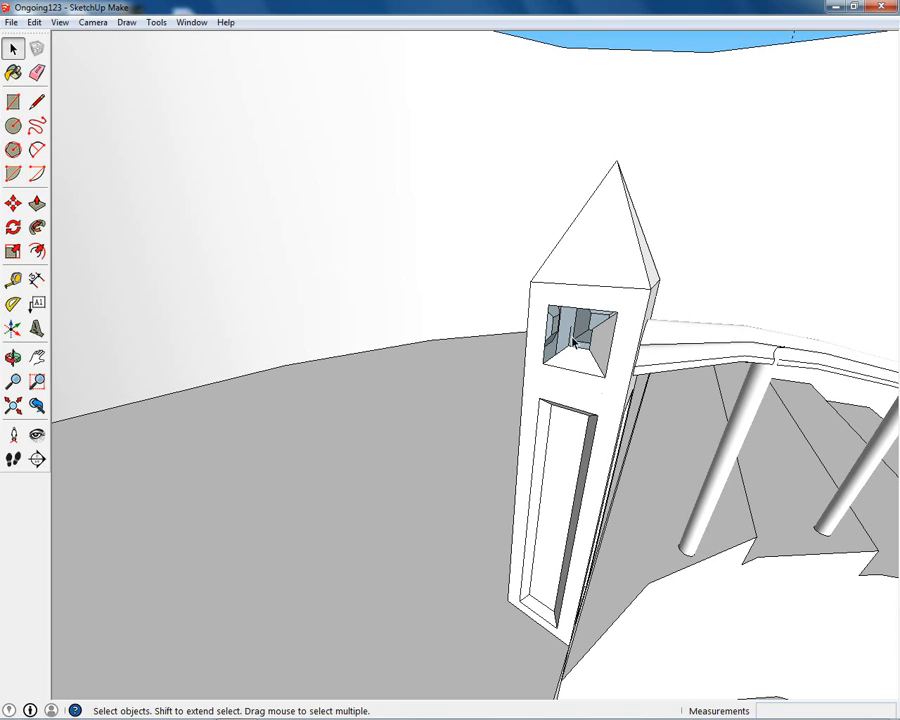
pyautogui.scroll(5, 583, 348)
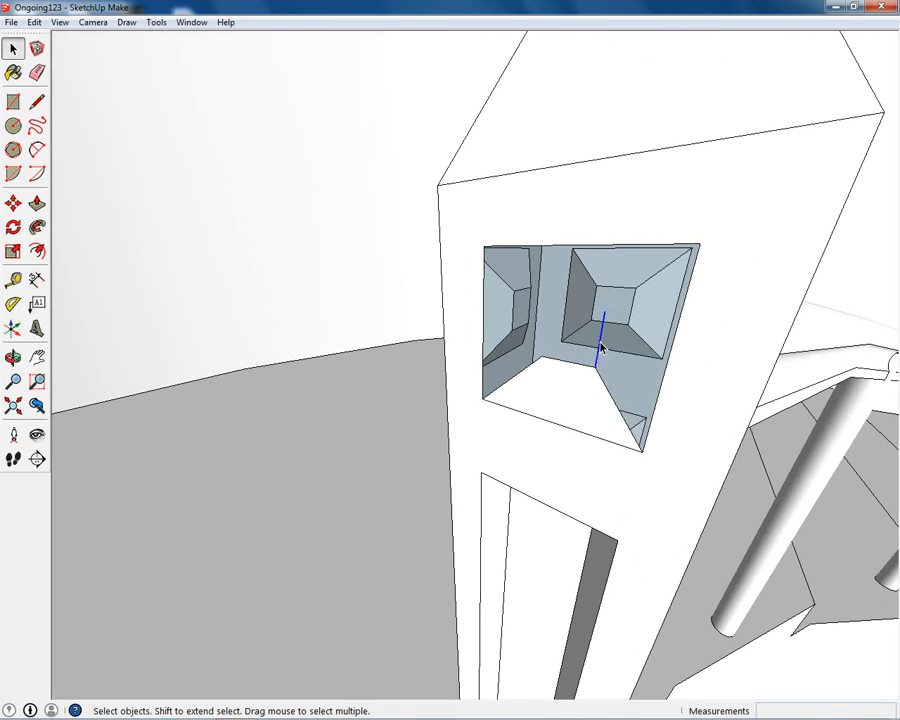
pyautogui.click(603, 382)
pyautogui.press('Delete')
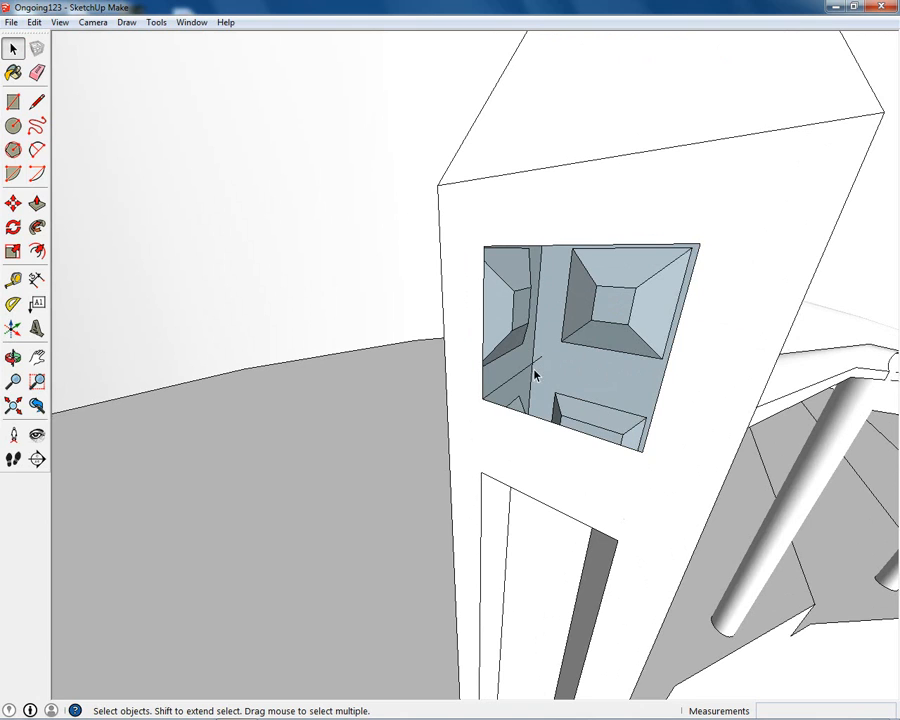
# Cap the opposite post's square opening by drawing a corner-to-corner line, and remove that line to leave one flat face.
pyautogui.moveTo(507, 382); pyautogui.dragTo(597, 374, button='middle')
pyautogui.press('l')
pyautogui.click(747, 238)
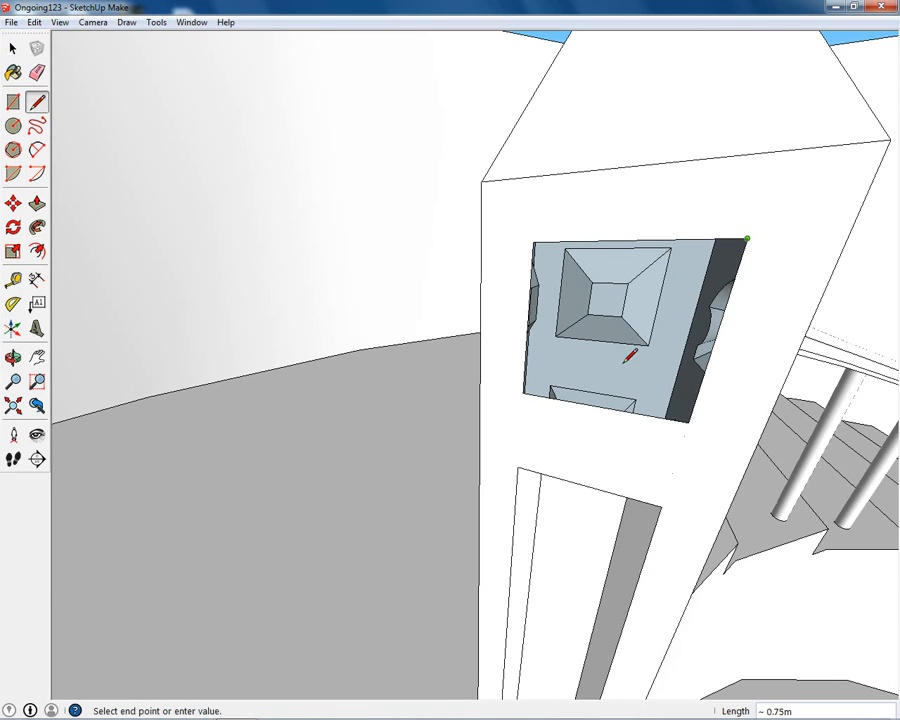
pyautogui.click(526, 392)
pyautogui.moveTo(530, 383)
pyautogui.mouseDown(button='middle')
pyautogui.moveTo(603, 316)
pyautogui.moveTo(462, 252)
pyautogui.mouseUp(button='middle')
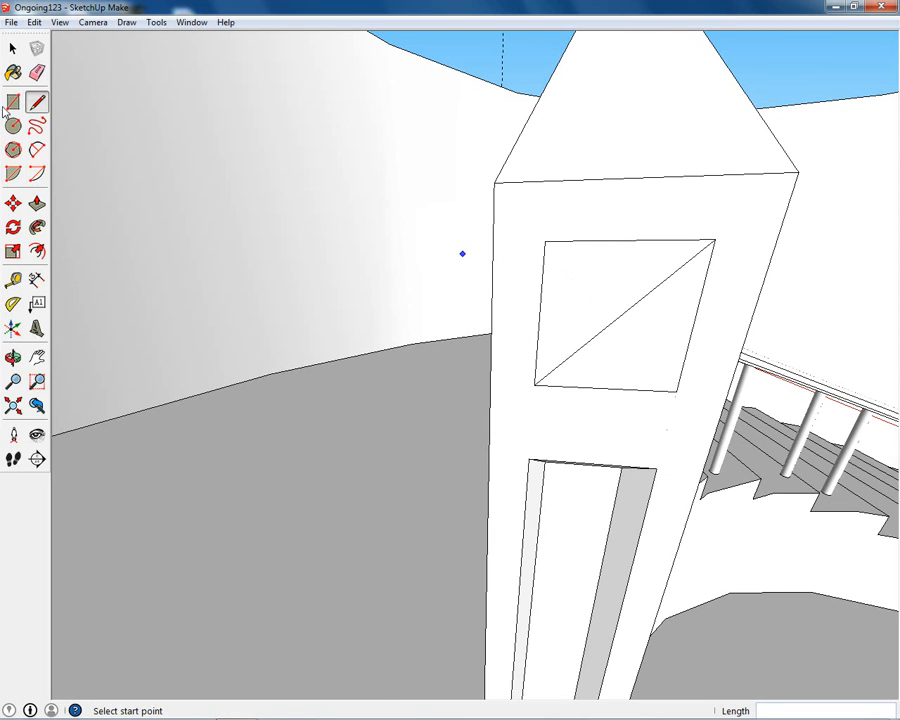
pyautogui.press('space')
pyautogui.click(632, 308)
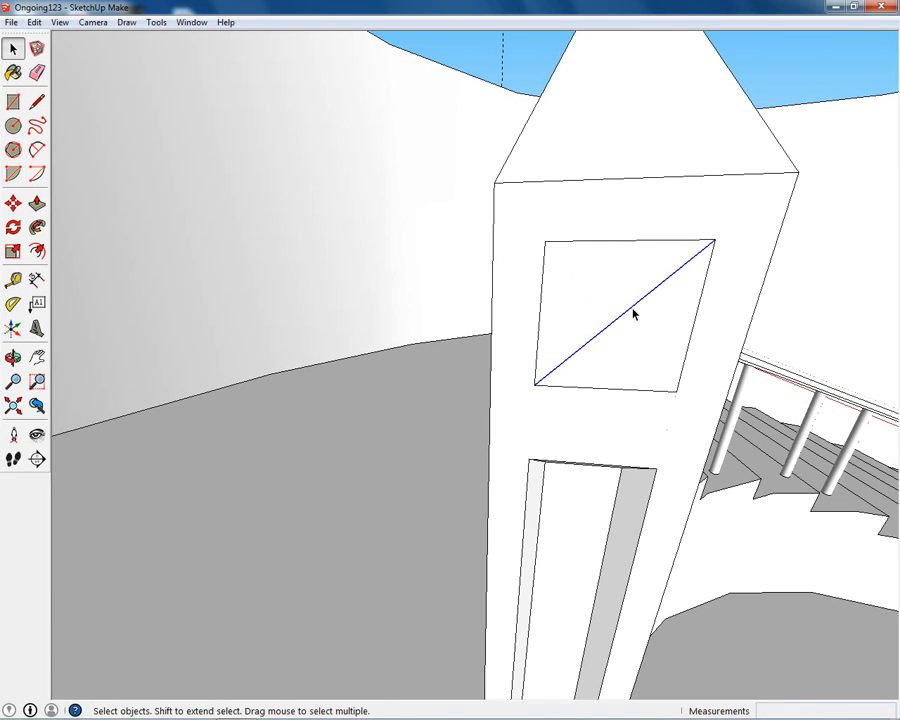
pyautogui.press('Delete')
# Add 0.30 m offset guides crossing at the centre of the opposite post's flat square.
pyautogui.press('t')
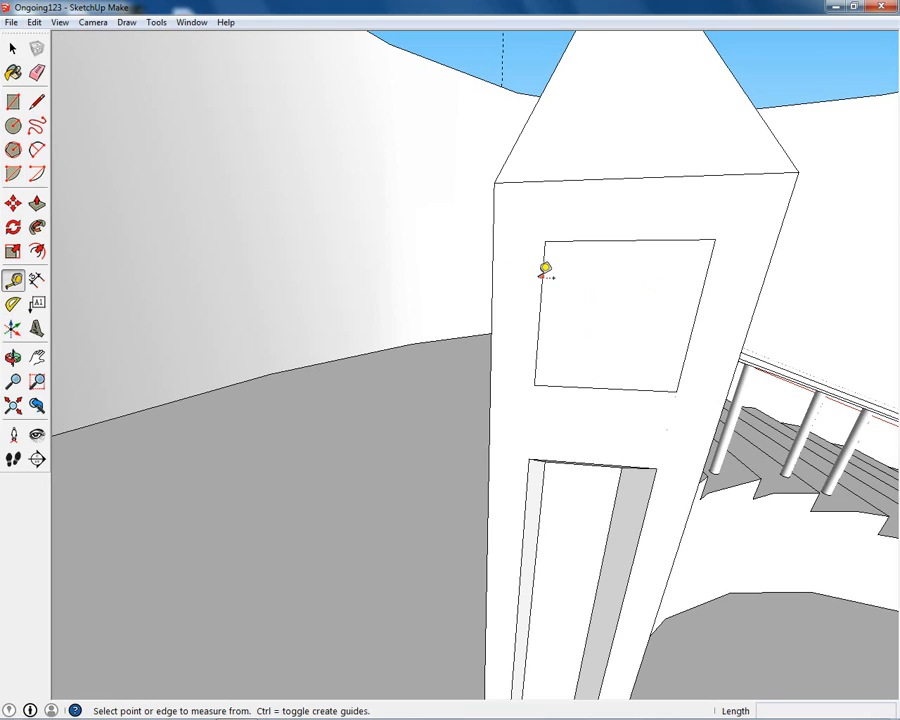
pyautogui.click(540, 276)
pyautogui.click(632, 239)
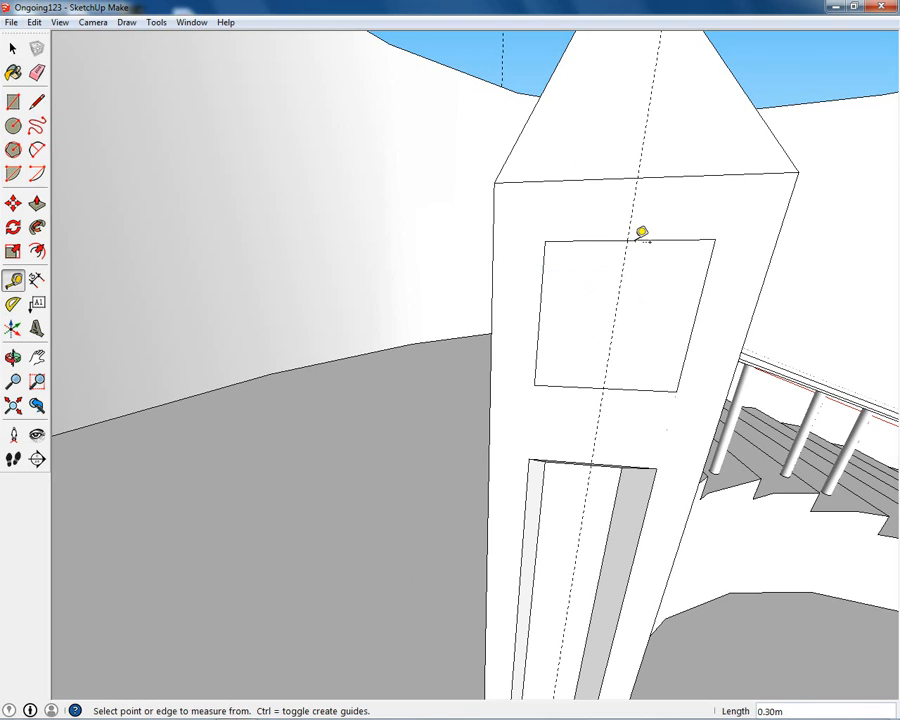
pyautogui.click(686, 239)
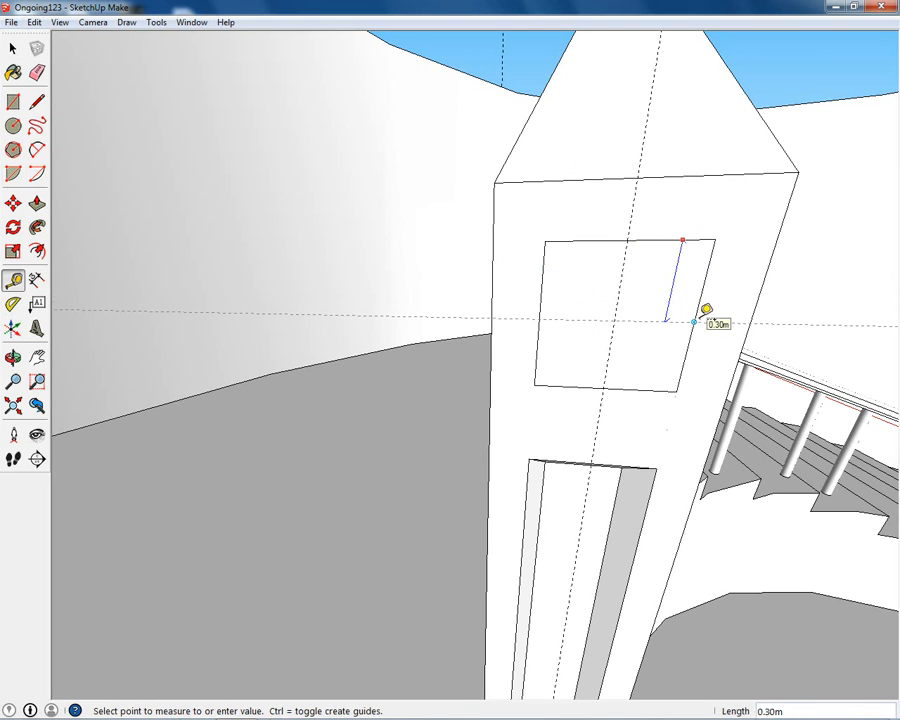
# Draw a line about 10.22 m long along the red axis between the guide crossings on the two facing newel posts.
pyautogui.moveTo(706, 312); pyautogui.dragTo(406, 320, button='middle')
pyautogui.press('l')
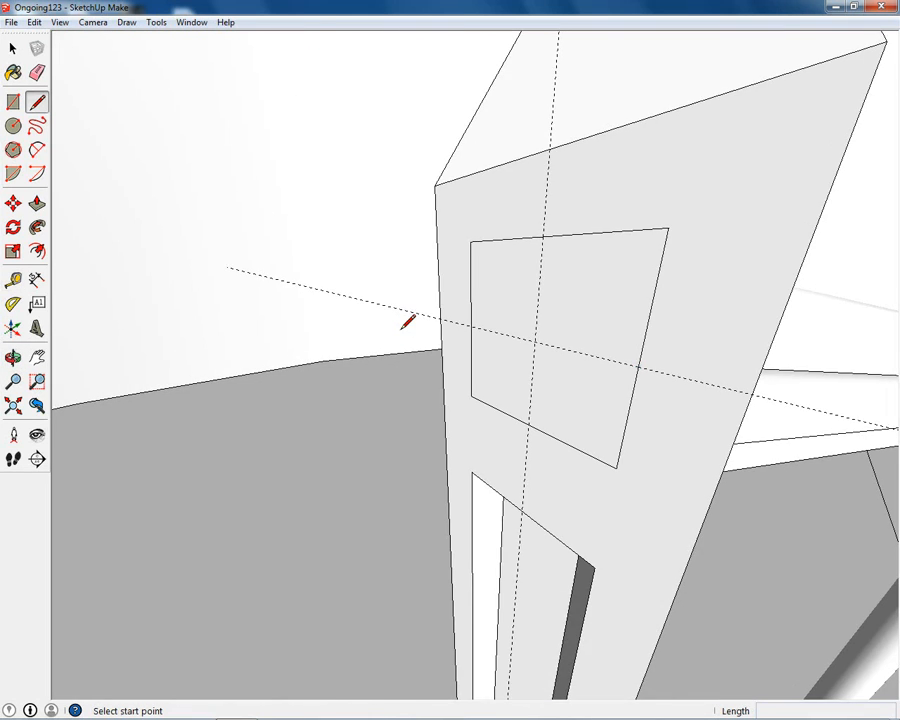
pyautogui.scroll(-5, 408, 320)
pyautogui.press('space')
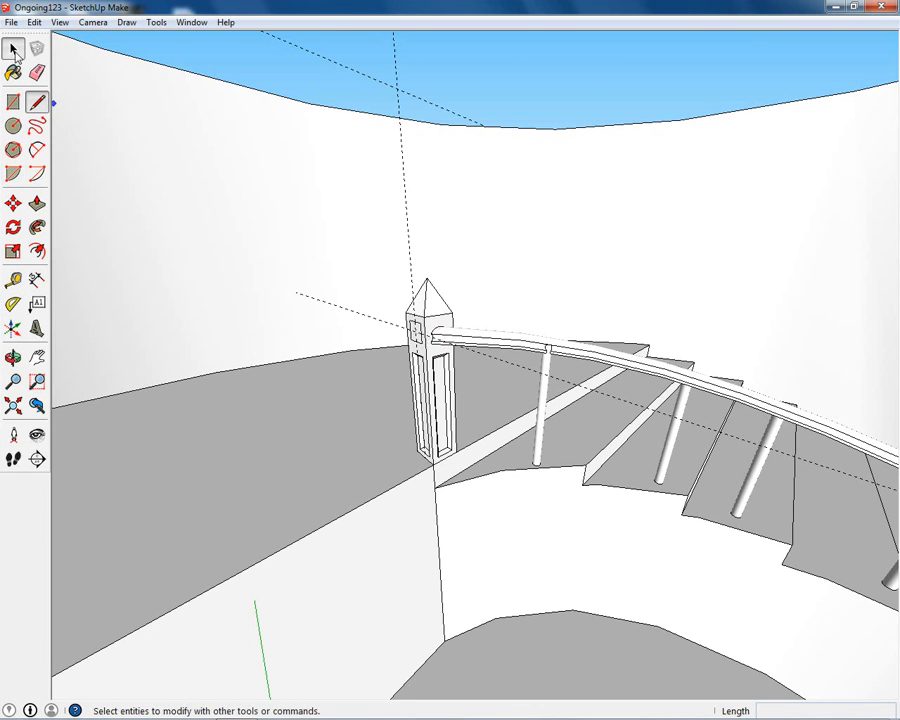
pyautogui.press('l')
pyautogui.scroll(8, 409, 336)
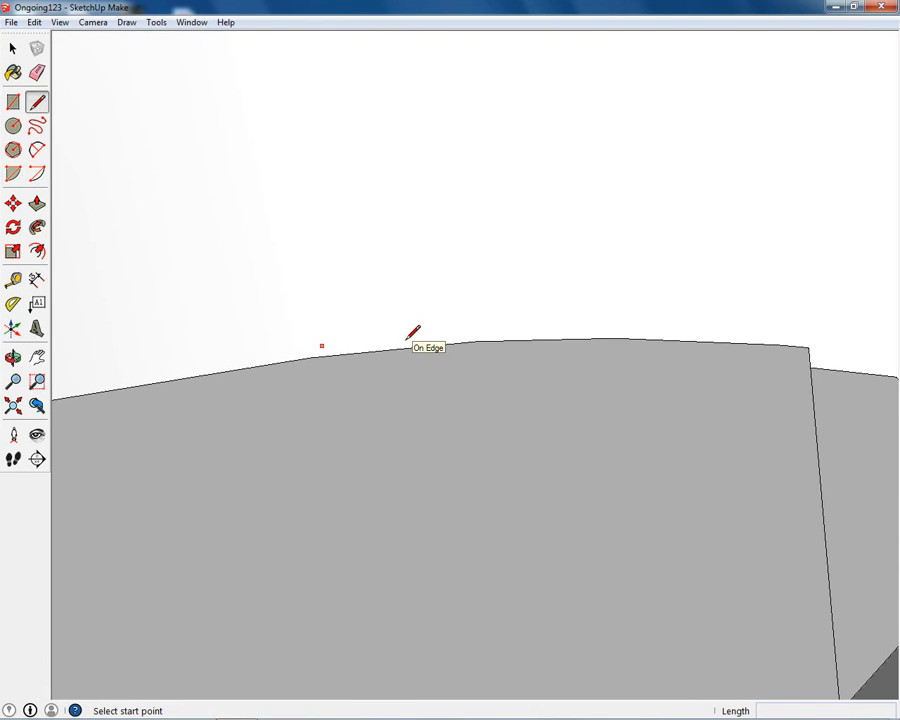
pyautogui.scroll(-3, 412, 344)
pyautogui.click(450, 301)
pyautogui.scroll(-5, 450, 301)
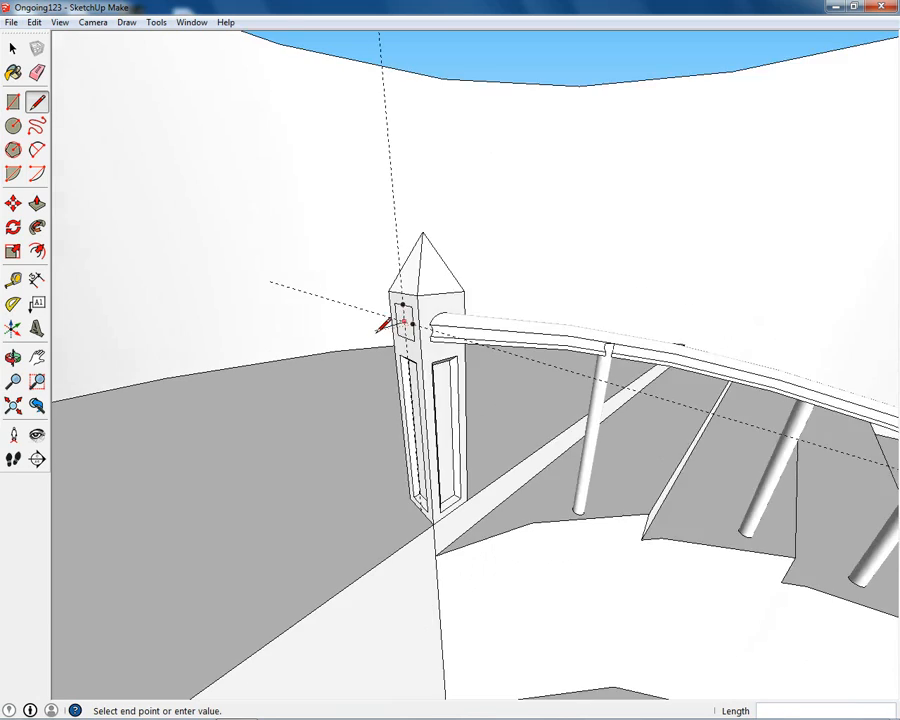
pyautogui.moveTo(334, 332); pyautogui.dragTo(424, 342, button='middle')
pyautogui.scroll(5, 424, 342)
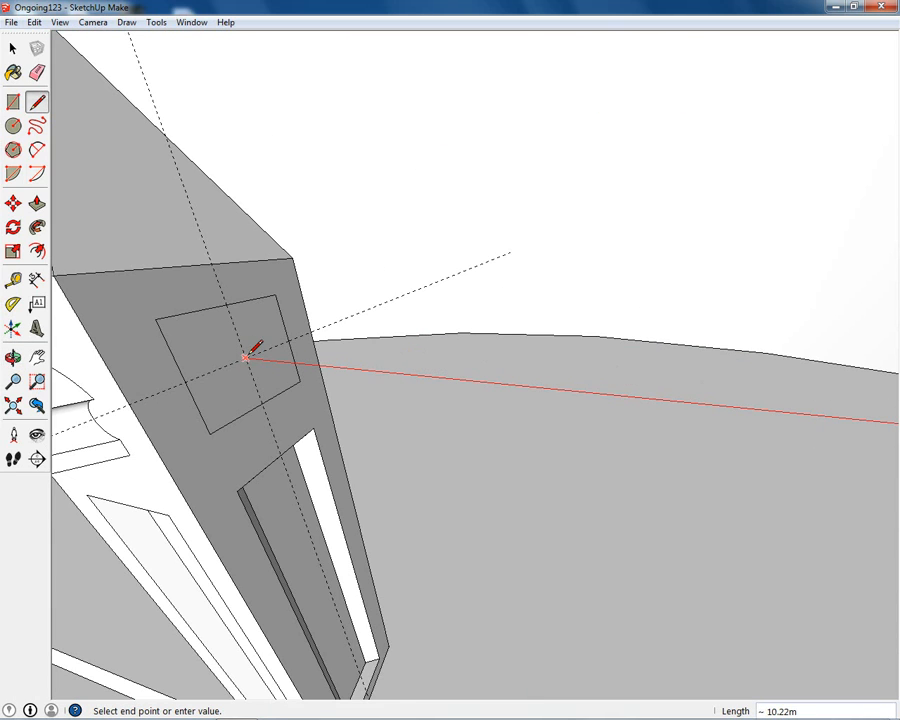
# Place a guide across the floor, 1 m from the inner face of the first newel post's base.
pyautogui.moveTo(474, 446); pyautogui.dragTo(629, 430, button='middle')
pyautogui.scroll(-3, 629, 430)
pyautogui.press('Escape')
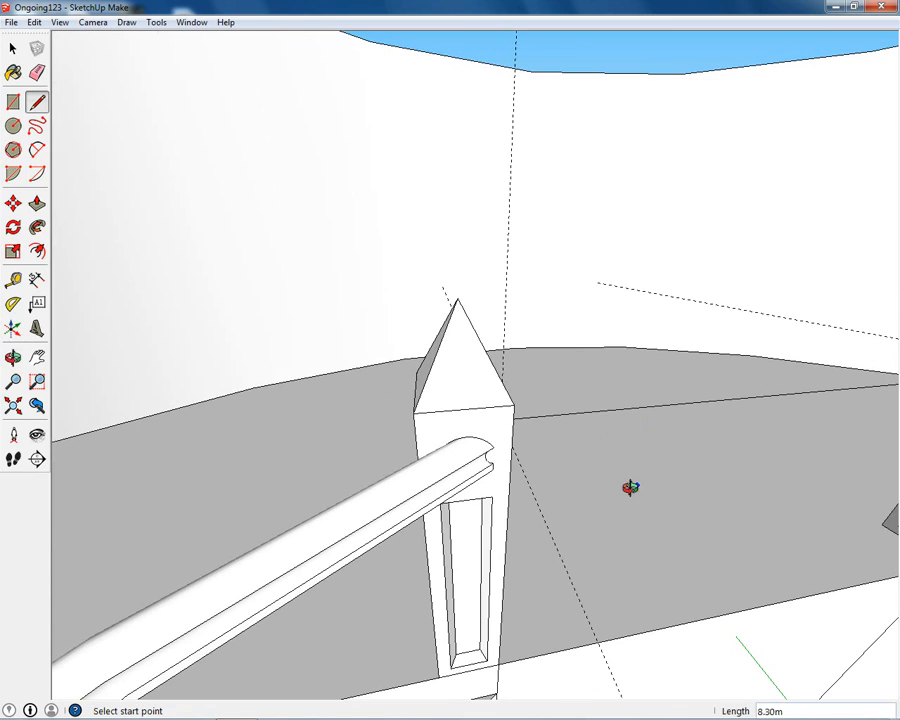
pyautogui.moveTo(626, 484); pyautogui.dragTo(569, 523, button='middle')
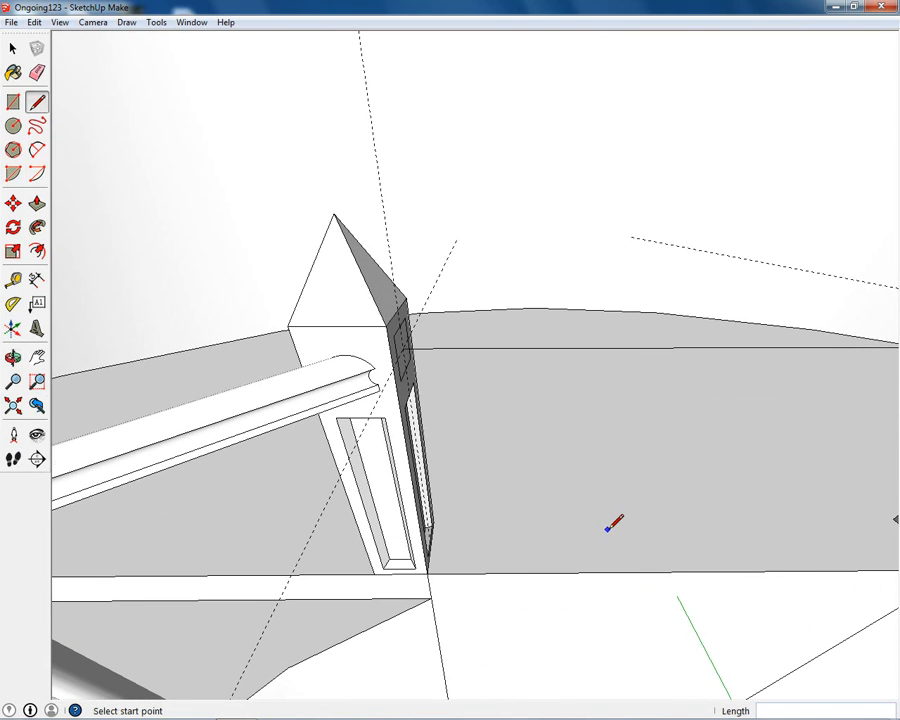
pyautogui.press('t')
pyautogui.scroll(5, 476, 556)
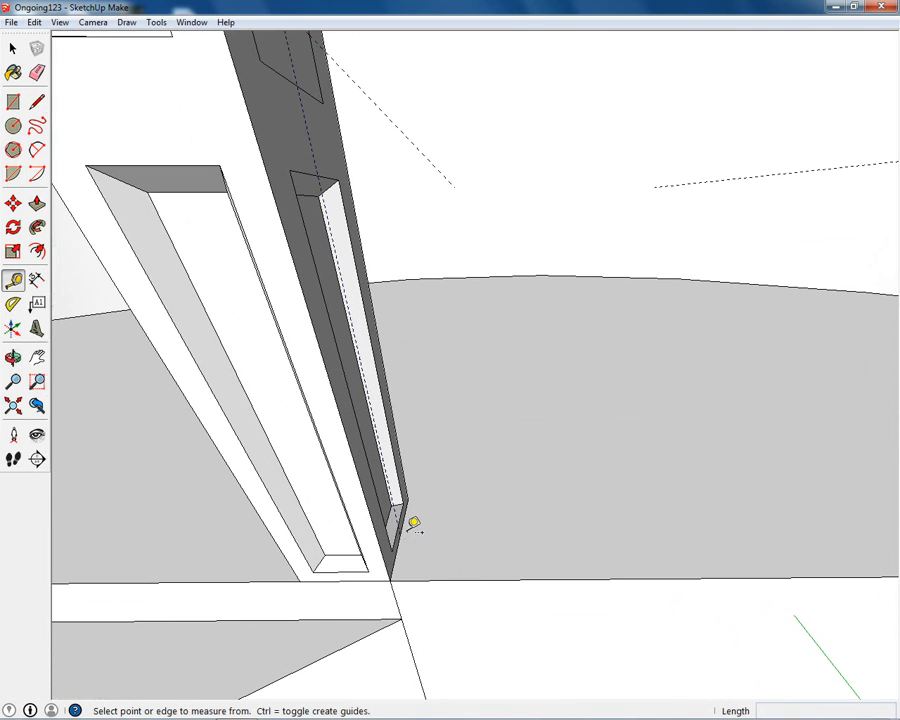
pyautogui.click(401, 537)
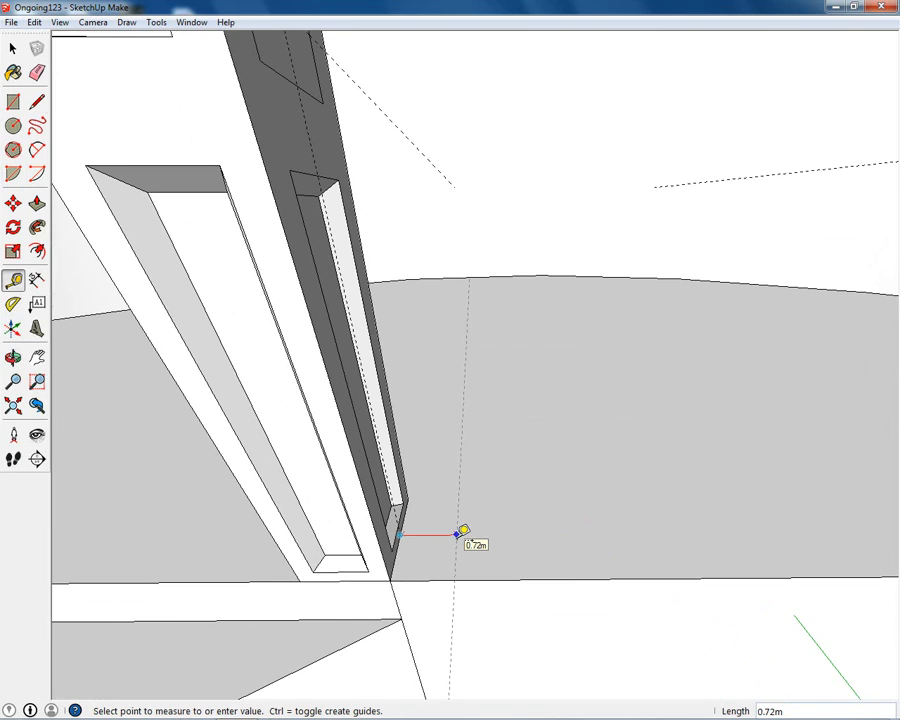
pyautogui.write('1')
pyautogui.press('Return')
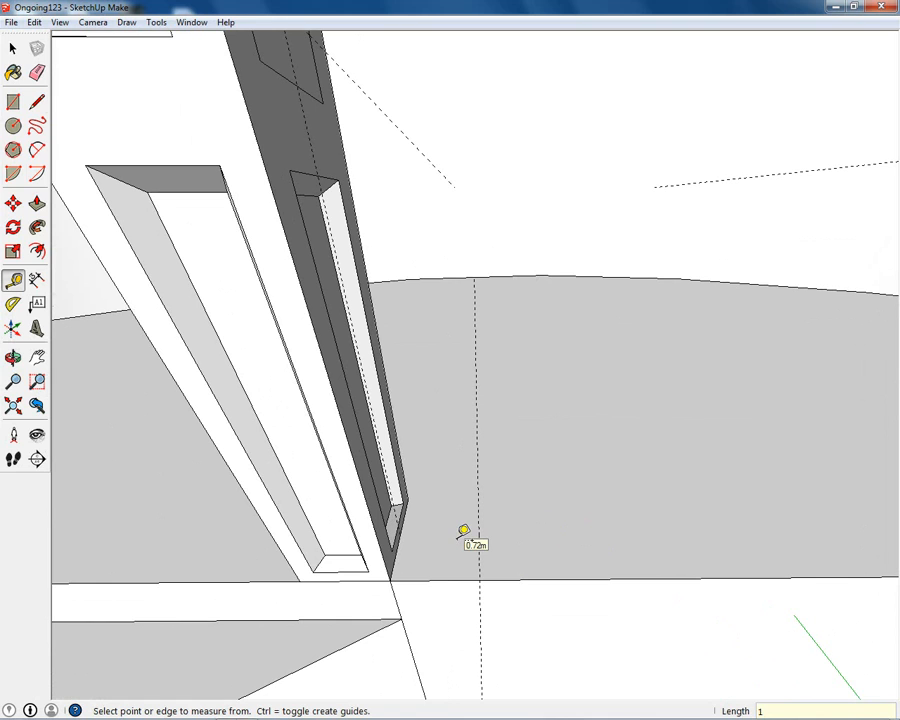
# Place a guide parallel to the landing edge, running through the midpoint of the newel post's base.
pyautogui.press('l')
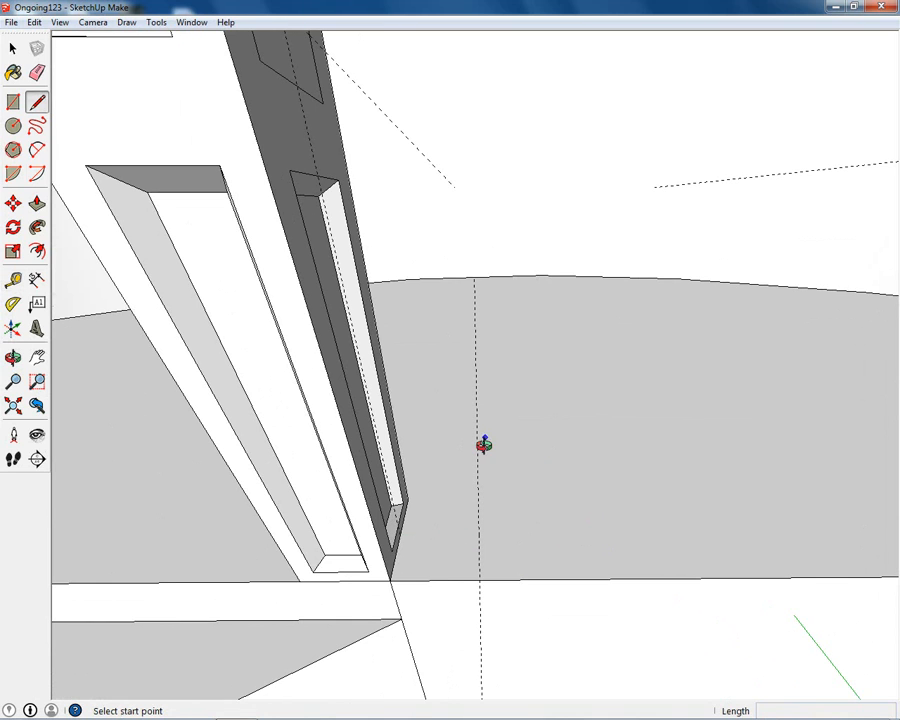
pyautogui.moveTo(483, 444)
pyautogui.mouseDown(button='middle')
pyautogui.moveTo(486, 326)
pyautogui.moveTo(476, 391)
pyautogui.mouseUp(button='middle')
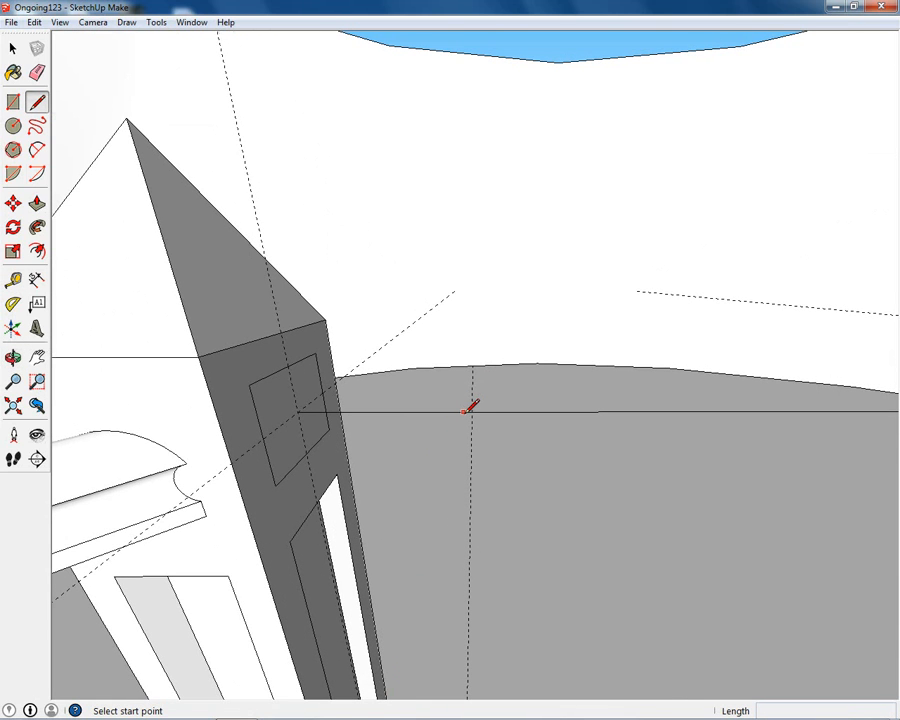
pyautogui.moveTo(419, 417)
pyautogui.mouseDown(button='middle')
pyautogui.moveTo(458, 436)
pyautogui.moveTo(478, 526)
pyautogui.moveTo(476, 474)
pyautogui.moveTo(352, 508)
pyautogui.moveTo(430, 484)
pyautogui.moveTo(388, 497)
pyautogui.mouseUp(button='middle')
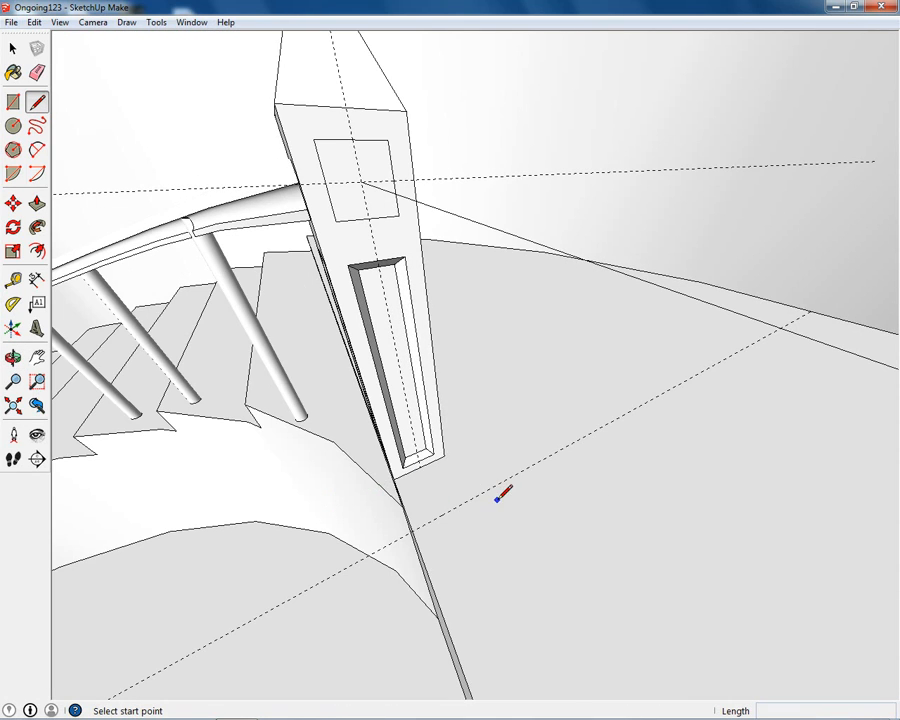
pyautogui.press('t')
pyautogui.click(402, 496)
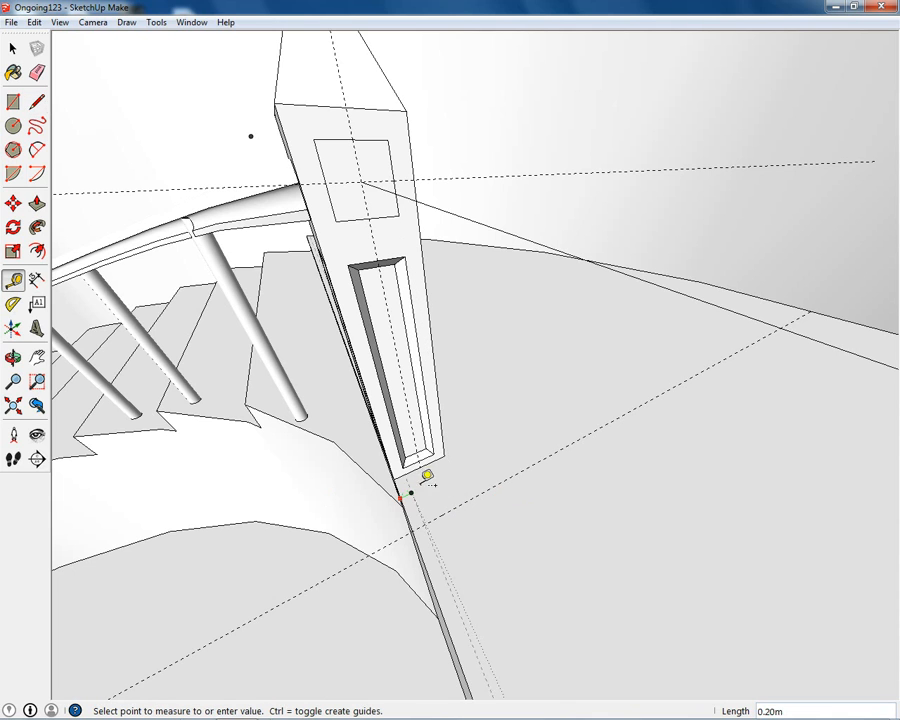
pyautogui.click(429, 459)
# Draw a vertical line from the intersection of the two floor guides up to the horizontal line joining the posts.
pyautogui.moveTo(438, 502)
pyautogui.mouseDown(button='middle')
pyautogui.moveTo(610, 492)
pyautogui.moveTo(516, 500)
pyautogui.moveTo(540, 524)
pyautogui.moveTo(528, 514)
pyautogui.mouseUp(button='middle')
pyautogui.press('p')
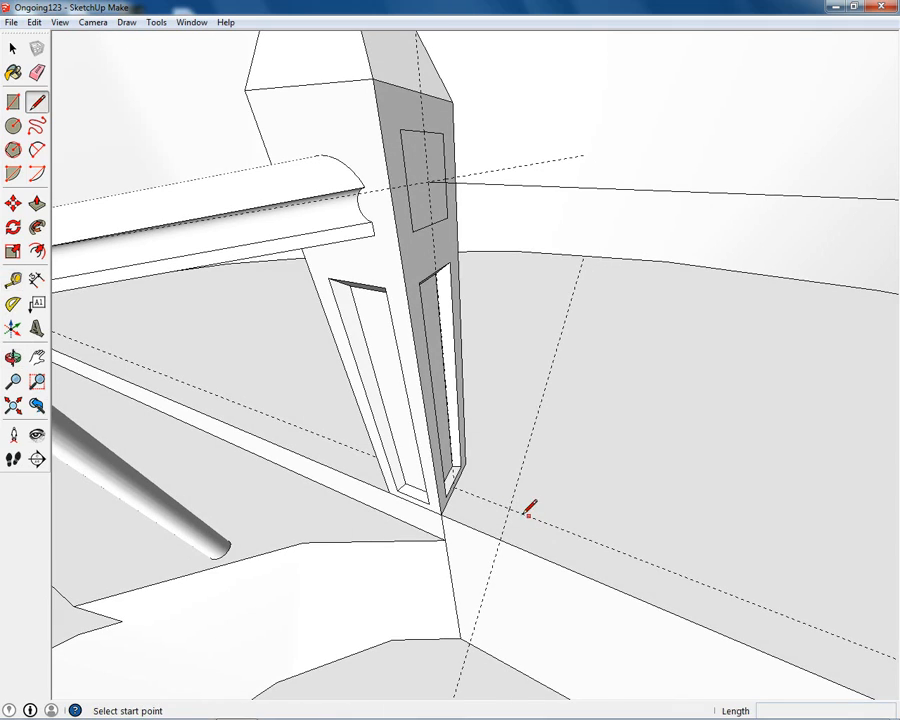
pyautogui.click(509, 507)
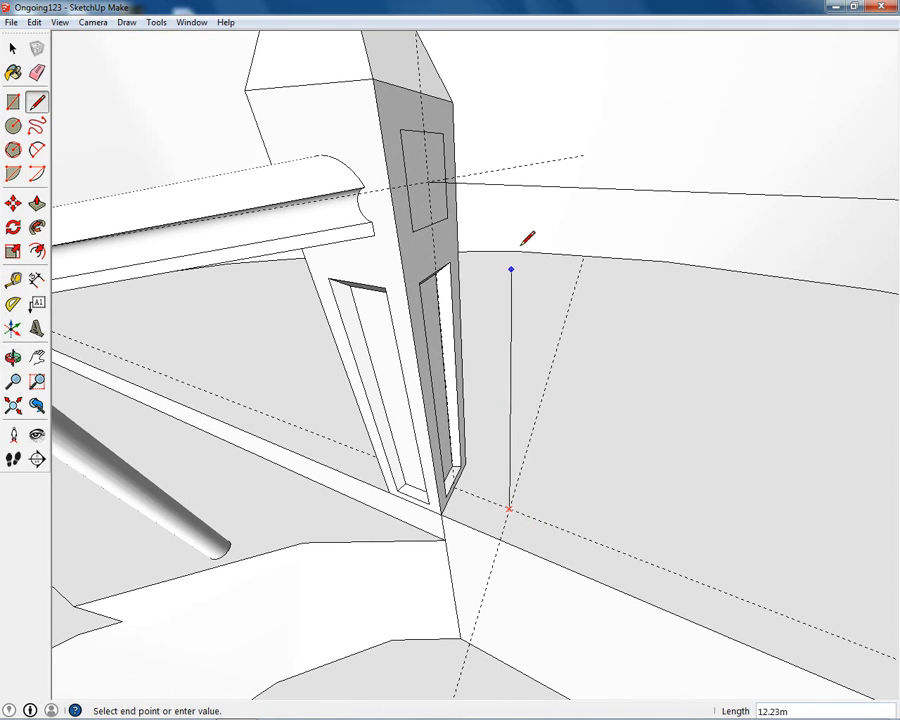
pyautogui.click(558, 186)
# Add three more parallel floor guides at 1 m spacing, continuing from the first guide toward the opposite post.
pyautogui.moveTo(576, 176)
pyautogui.mouseDown(button='middle')
pyautogui.moveTo(566, 292)
pyautogui.moveTo(596, 292)
pyautogui.mouseUp(button='middle')
pyautogui.moveTo(640, 398)
pyautogui.mouseDown(button='middle')
pyautogui.moveTo(691, 327)
pyautogui.moveTo(651, 376)
pyautogui.moveTo(599, 301)
pyautogui.moveTo(619, 334)
pyautogui.moveTo(609, 474)
pyautogui.moveTo(577, 510)
pyautogui.moveTo(565, 587)
pyautogui.moveTo(607, 640)
pyautogui.moveTo(579, 568)
pyautogui.moveTo(417, 488)
pyautogui.mouseUp(button='middle')
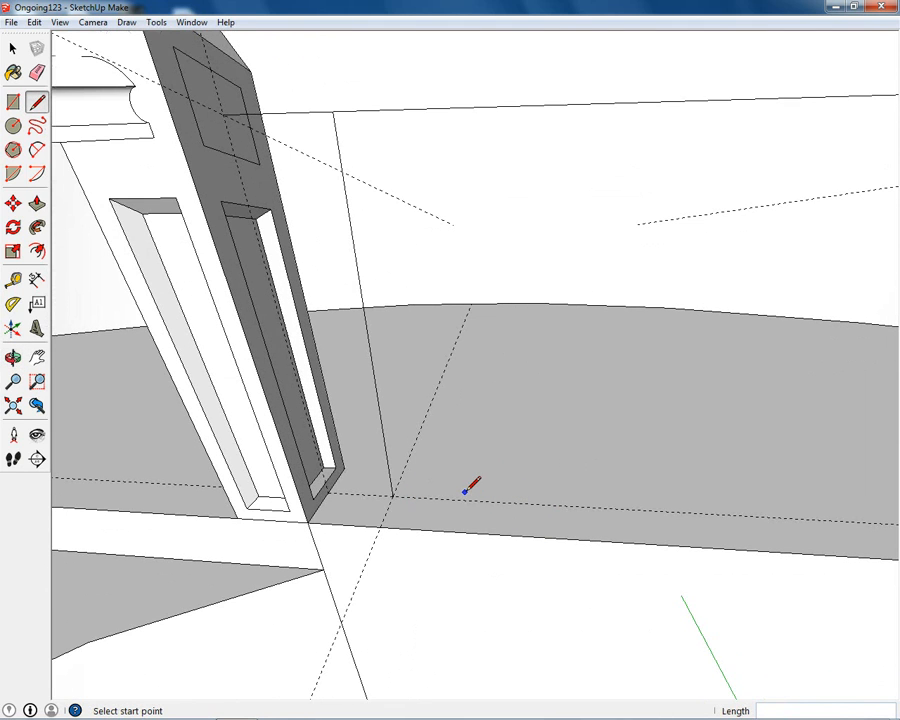
pyautogui.press('t')
pyautogui.click(403, 469)
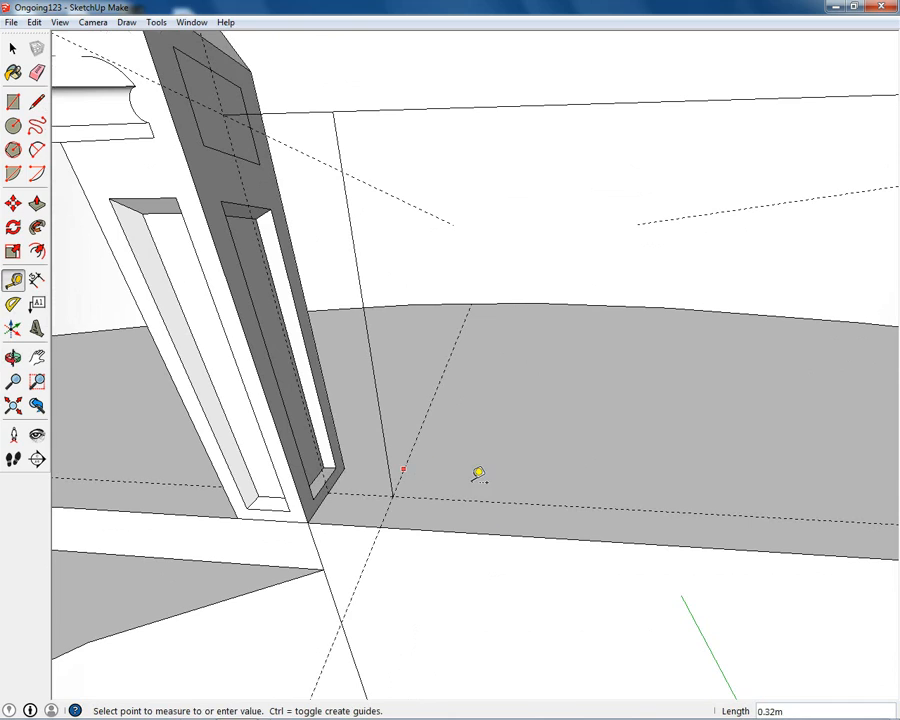
pyautogui.write('1')
pyautogui.press('Return')
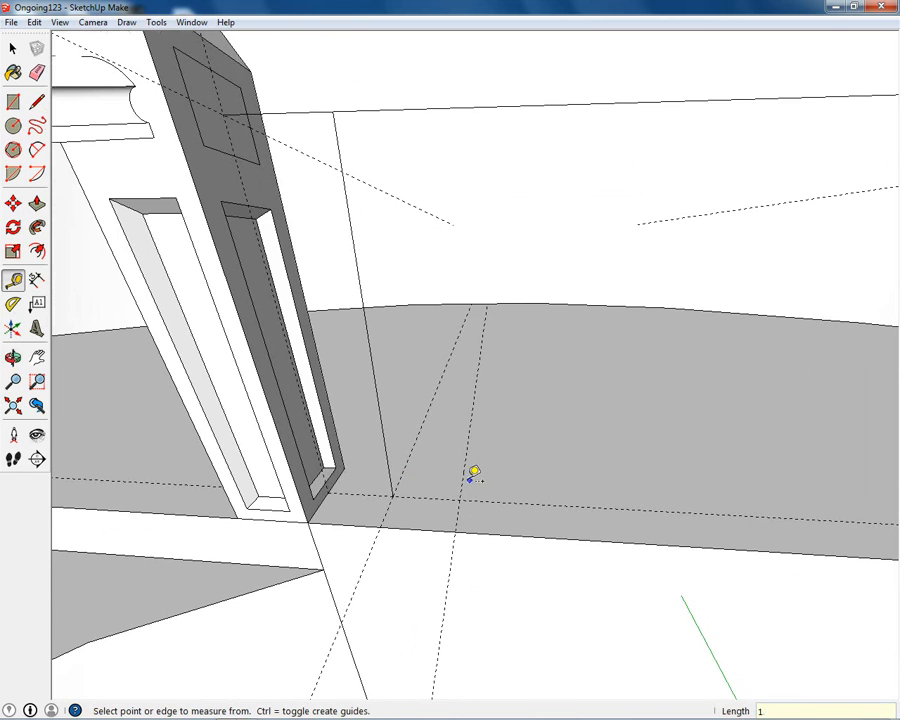
pyautogui.click(465, 472)
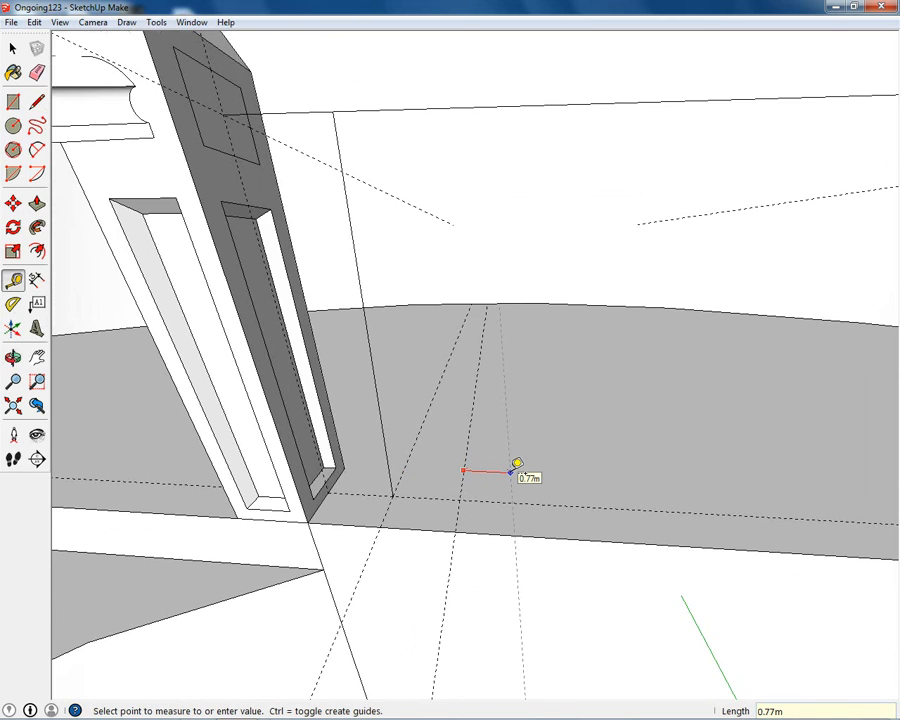
pyautogui.click(518, 470)
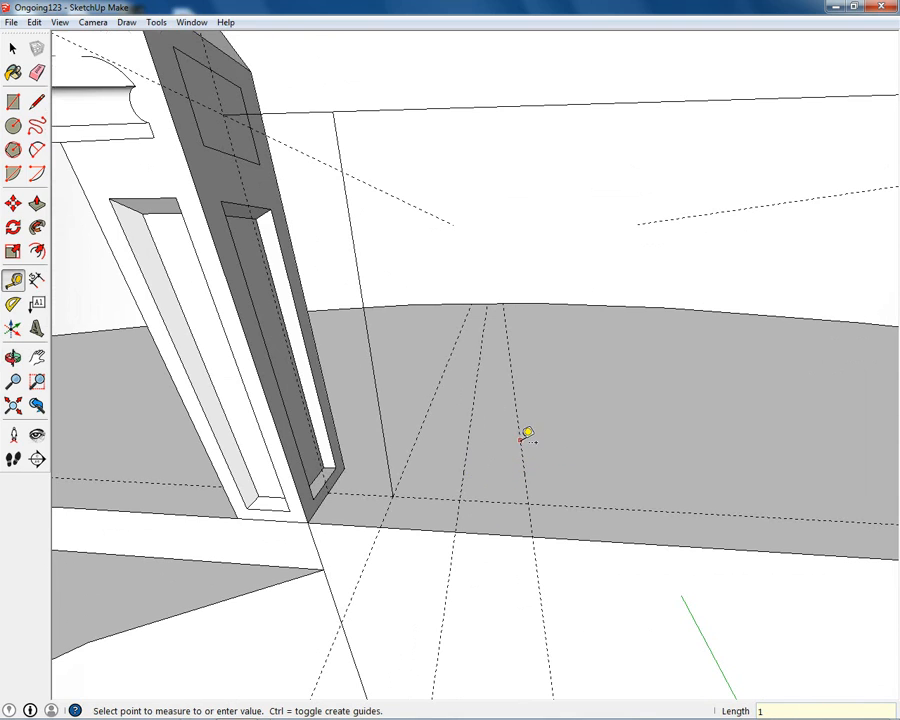
pyautogui.click(519, 440)
pyautogui.press('Escape')
pyautogui.scroll(1, 598, 448)
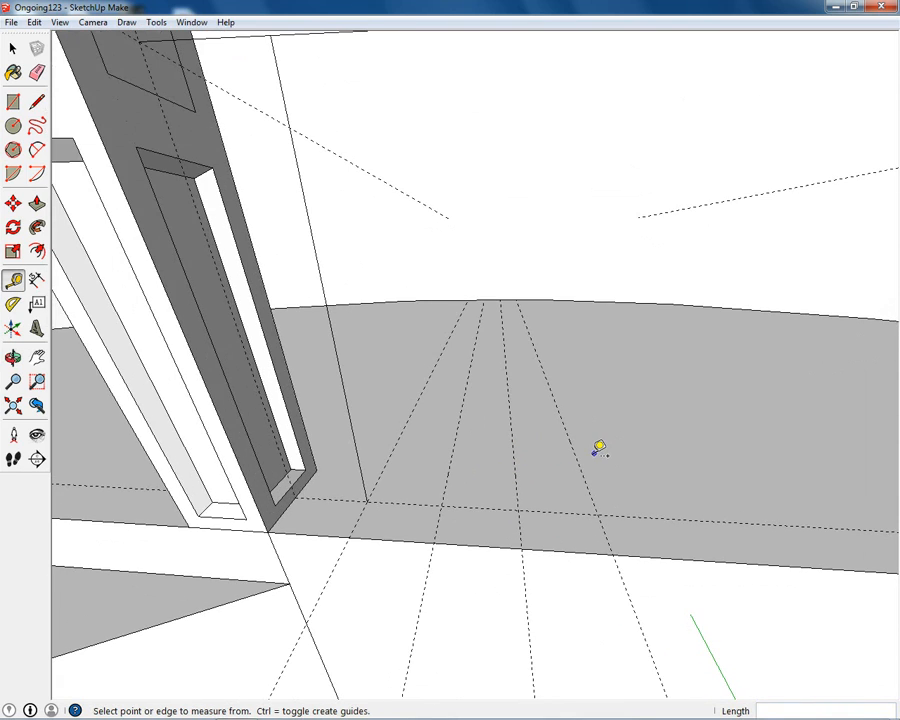
# Extend the row of floor guides with a fifth and a sixth guide, each offset 1 m from the previous one.
pyautogui.moveTo(643, 505); pyautogui.dragTo(448, 437, button='middle')
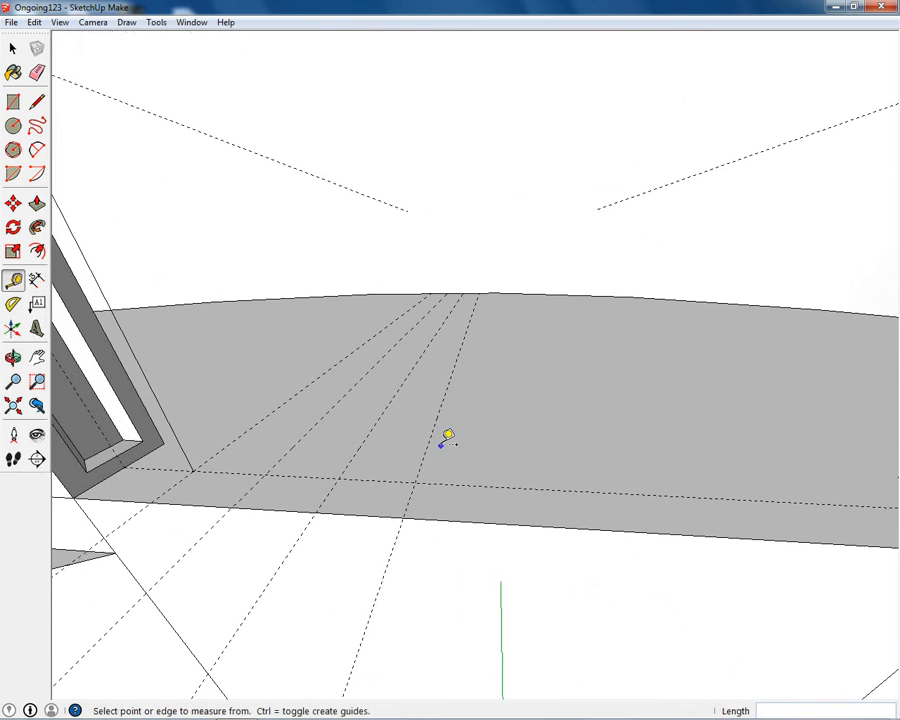
pyautogui.click(432, 432)
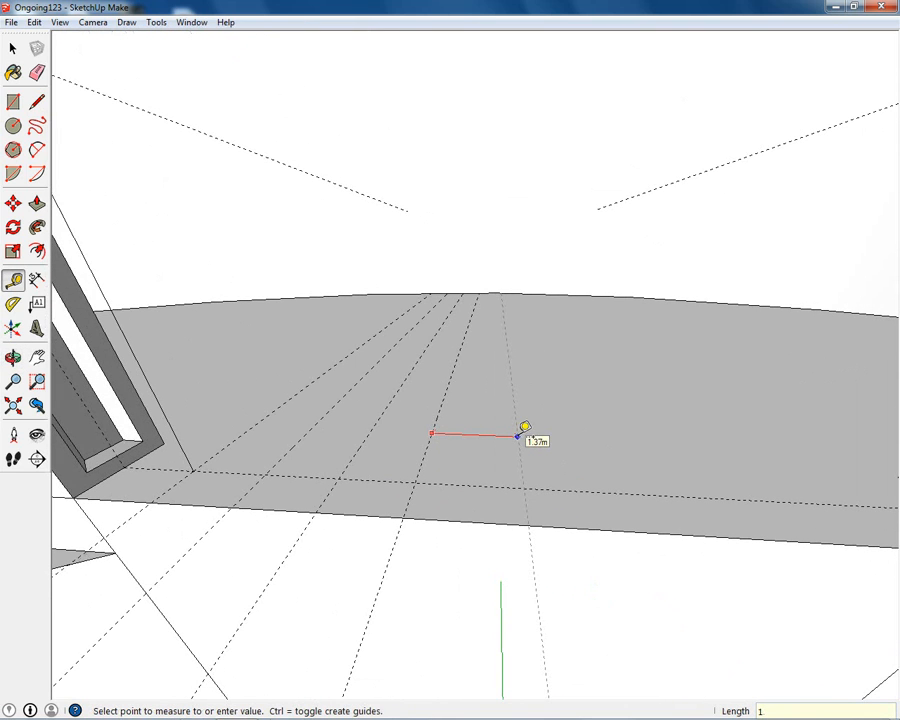
pyautogui.click(524, 428)
pyautogui.moveTo(522, 426); pyautogui.dragTo(447, 434, button='middle')
pyautogui.click(433, 440)
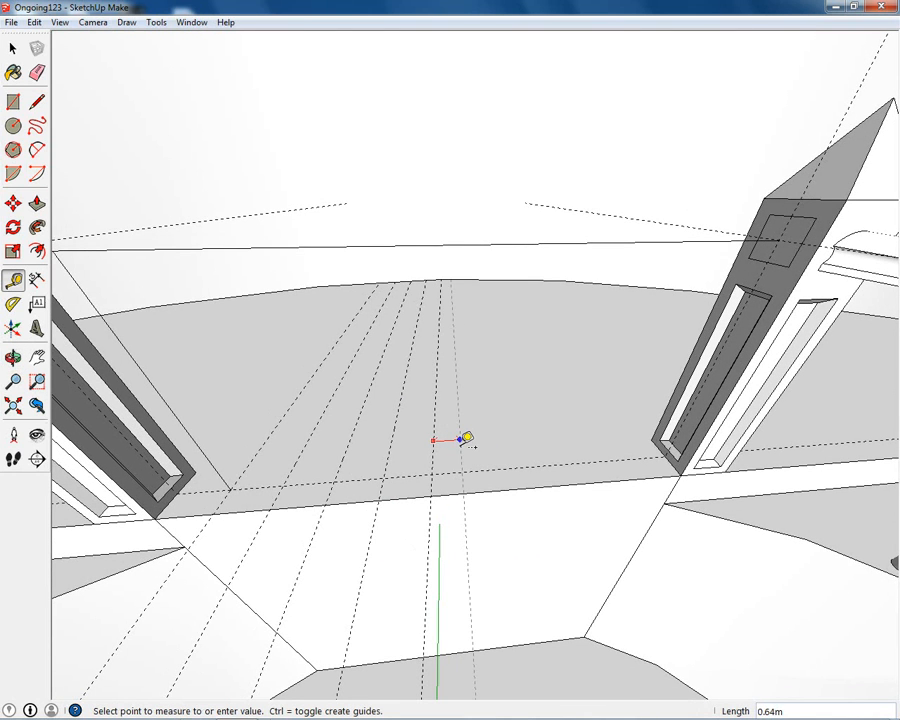
pyautogui.write('1')
pyautogui.press('Return')
# Complete the row with a seventh, eighth and ninth guide at 1 m offsets, stopping before the opposite post.
pyautogui.click(474, 432)
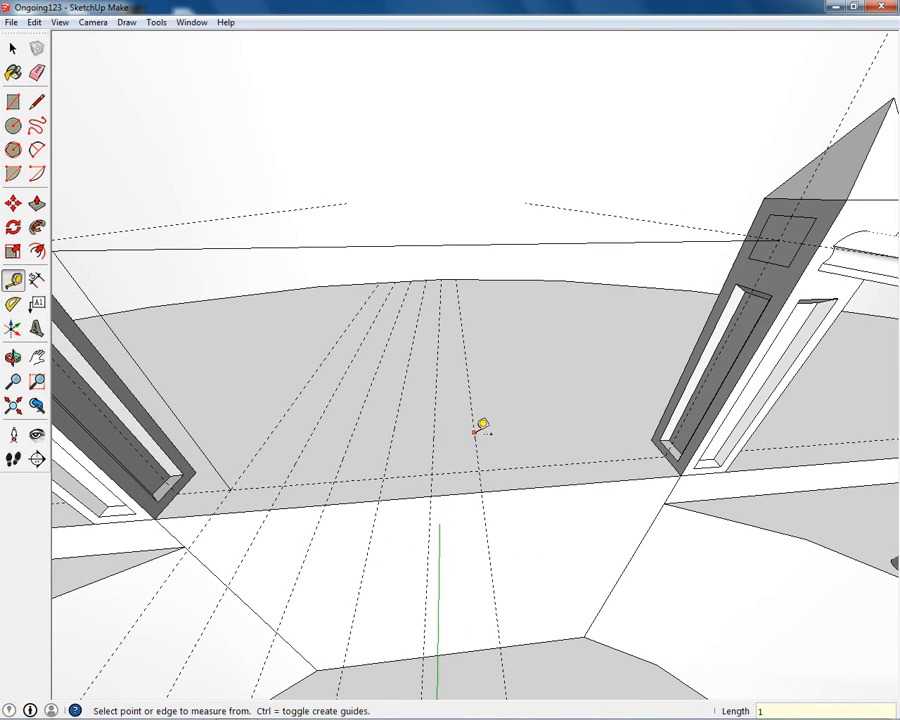
pyautogui.press('Escape')
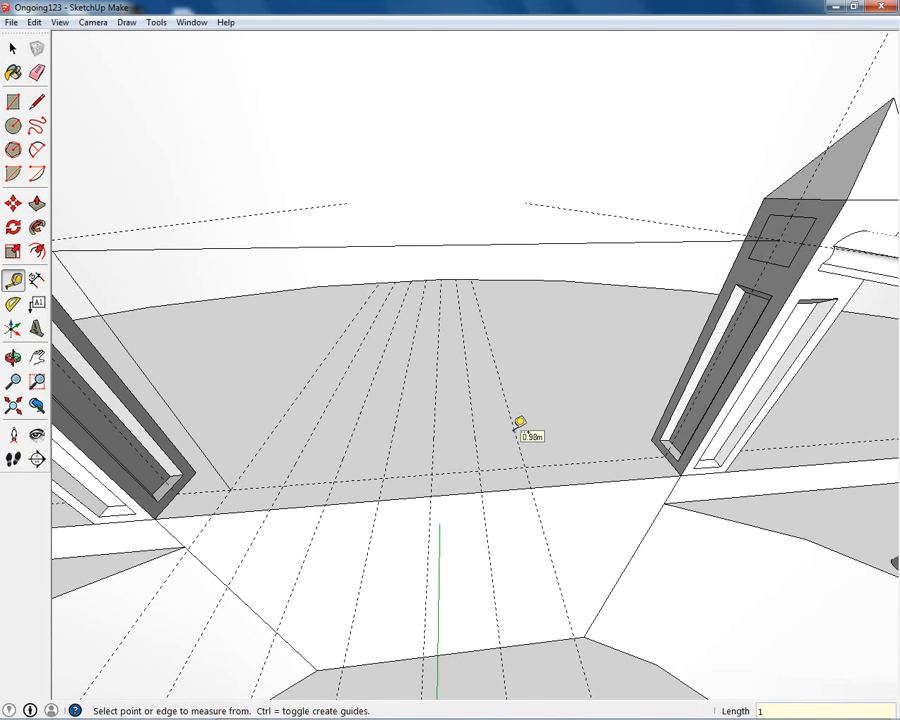
pyautogui.click(512, 422)
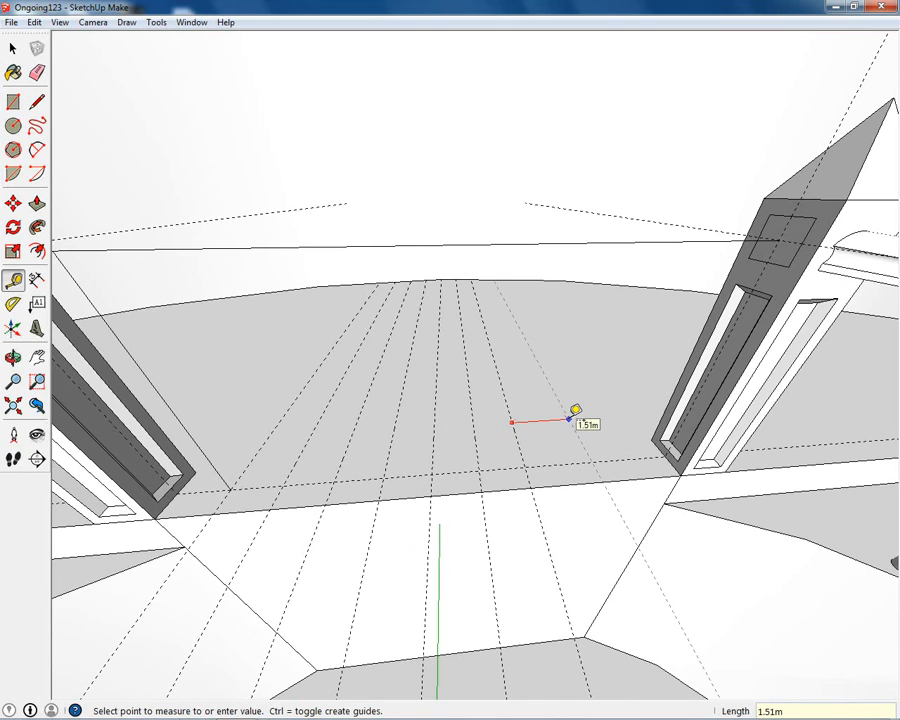
pyautogui.press('Escape')
pyautogui.click(545, 411)
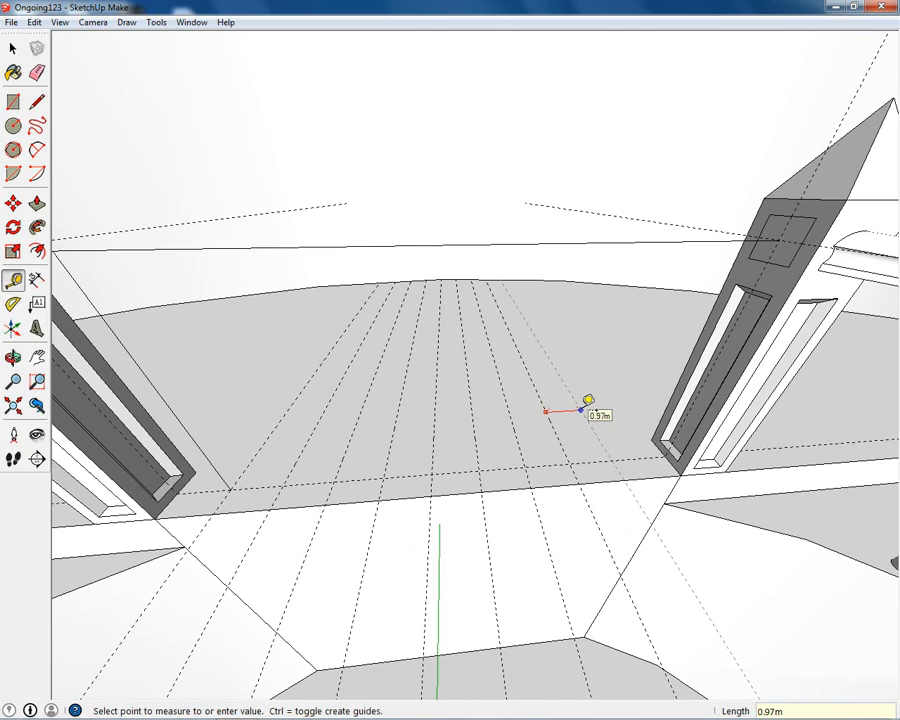
pyautogui.write('1')
pyautogui.press('Return')
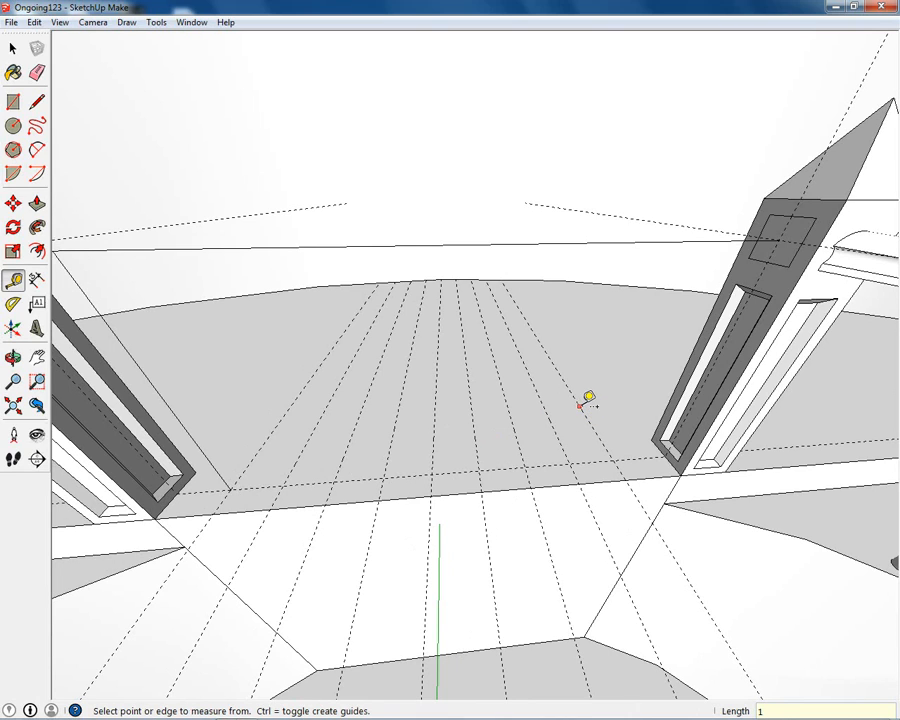
pyautogui.click(579, 406)
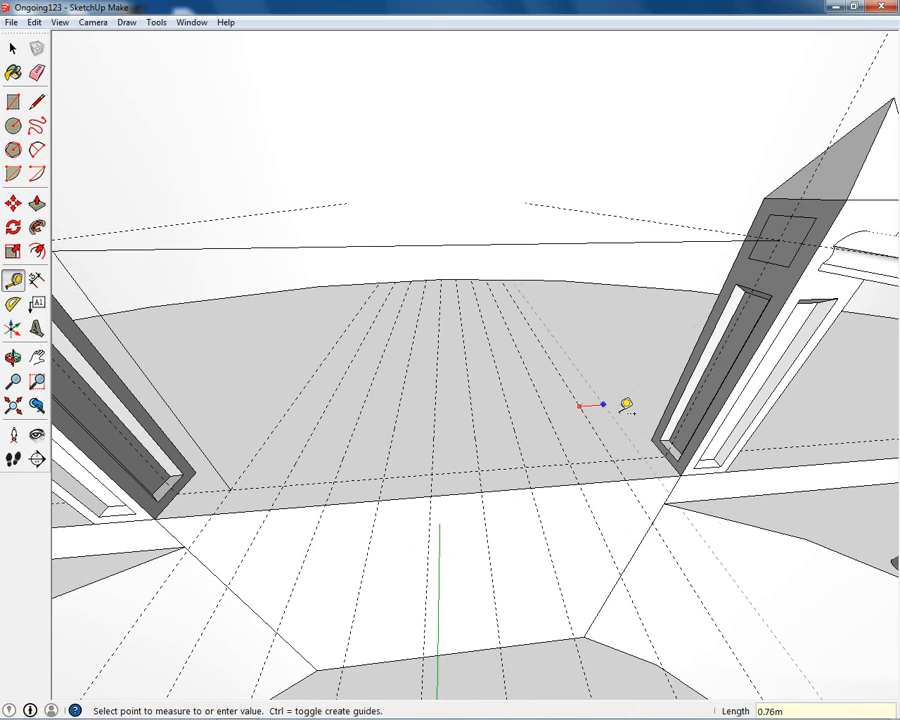
pyautogui.press('Escape')
# Place a guide 1 m in from the base of the opposite newel post's inner face.
pyautogui.moveTo(602, 432); pyautogui.dragTo(326, 474, button='middle')
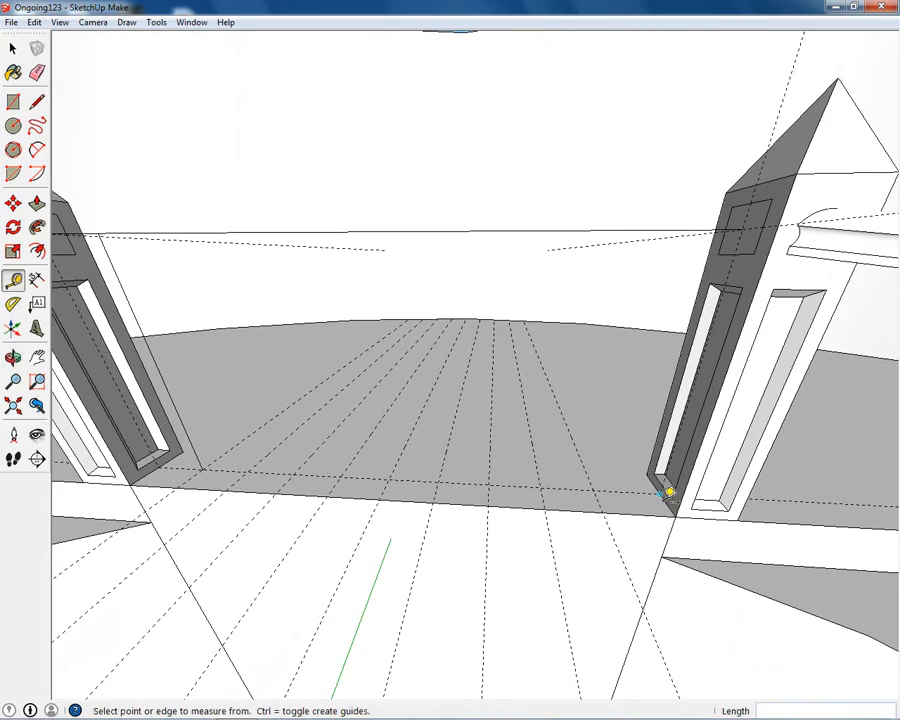
pyautogui.click(665, 487)
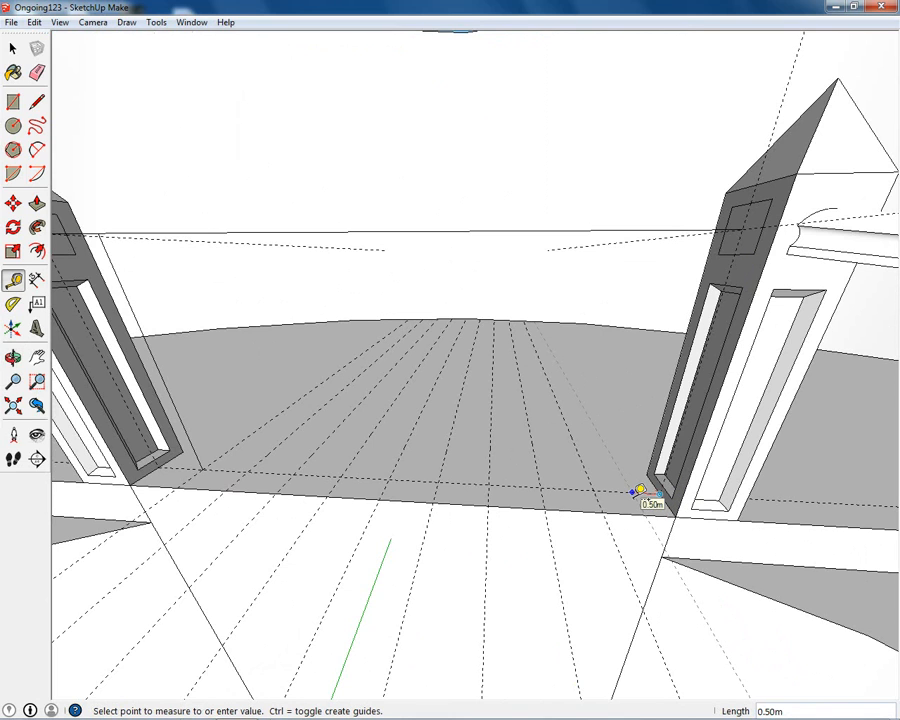
pyautogui.press('Return')
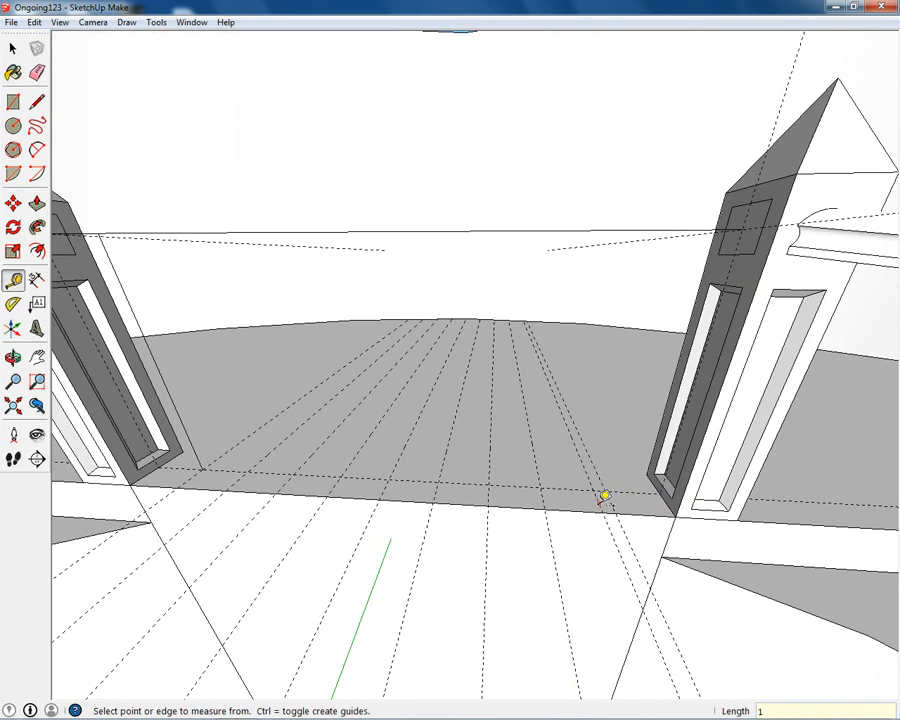
# Delete the guide that was offset from the opposite newel post.
pyautogui.scroll(3, 604, 497)
pyautogui.moveTo(560, 497); pyautogui.dragTo(597, 465, button='middle')
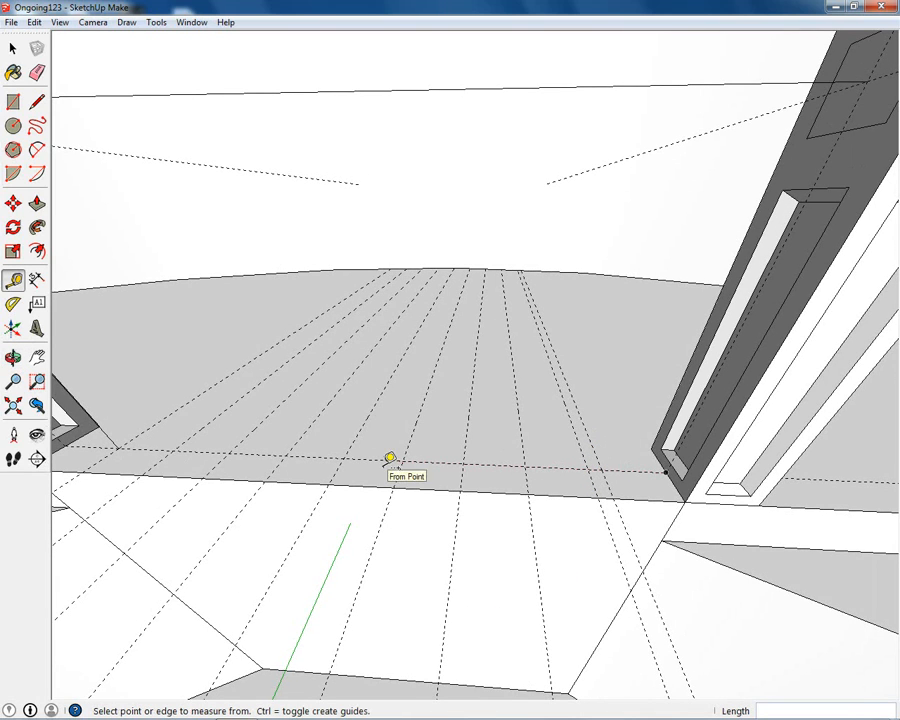
pyautogui.click(13, 49)
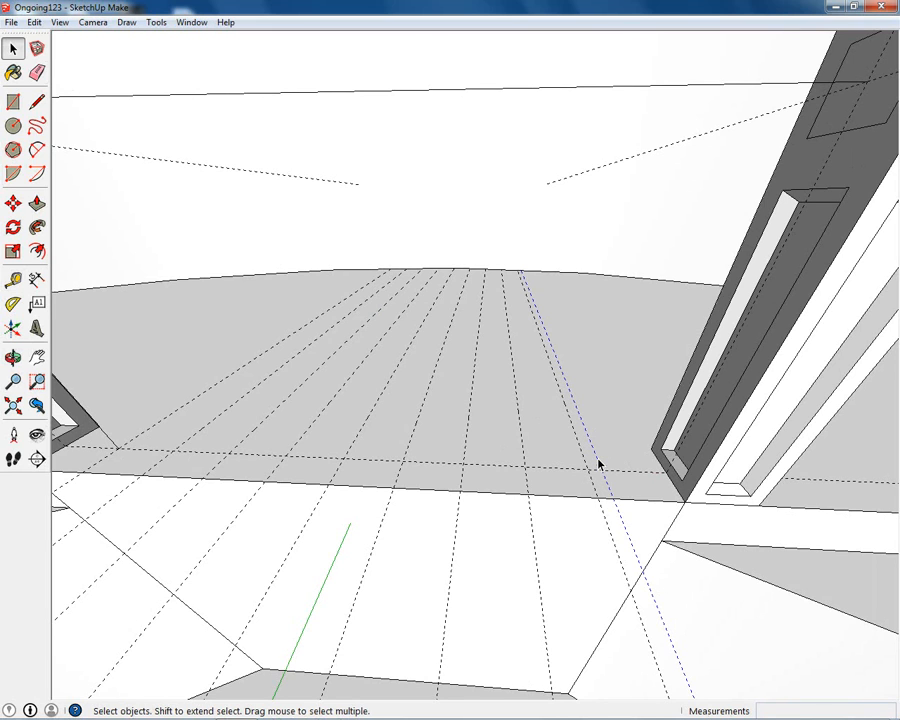
# Draw a circle of 0.15 m radius where the second cross guide meets the guide through the posts' bases.
pyautogui.moveTo(380, 500); pyautogui.dragTo(300, 540, button='middle')
pyautogui.keyDown('shift'); pyautogui.moveTo(231, 557); pyautogui.dragTo(346, 493, button='middle'); pyautogui.keyUp('shift')
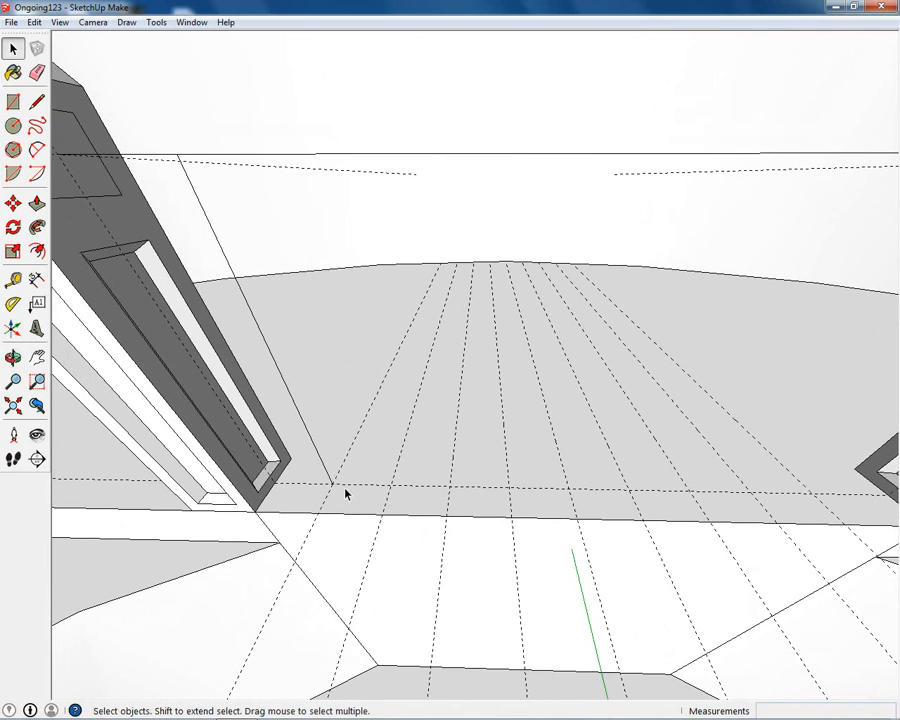
pyautogui.press('c')
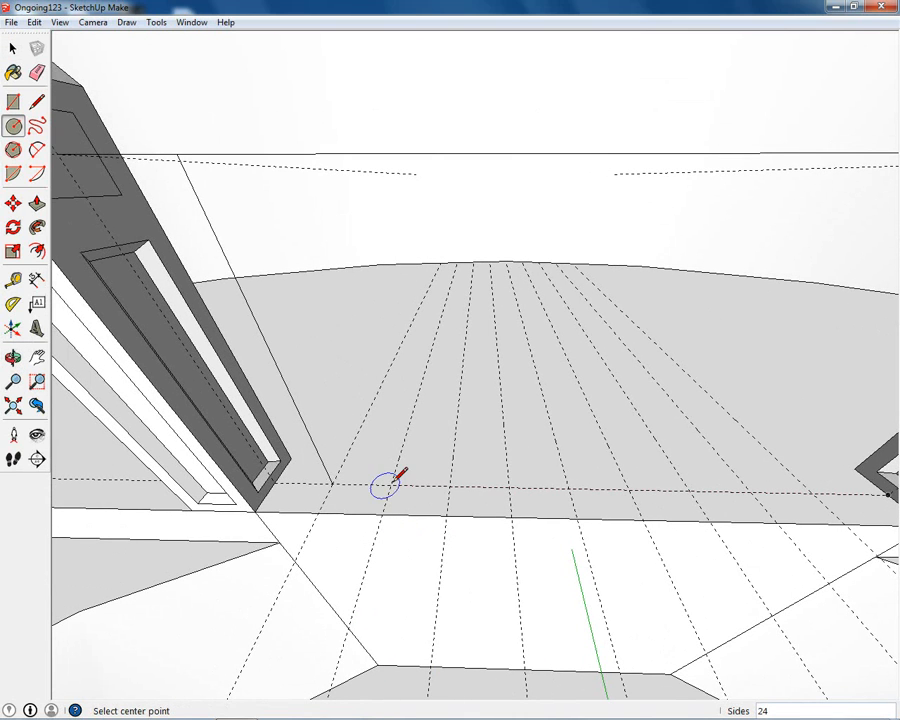
pyautogui.click(391, 485)
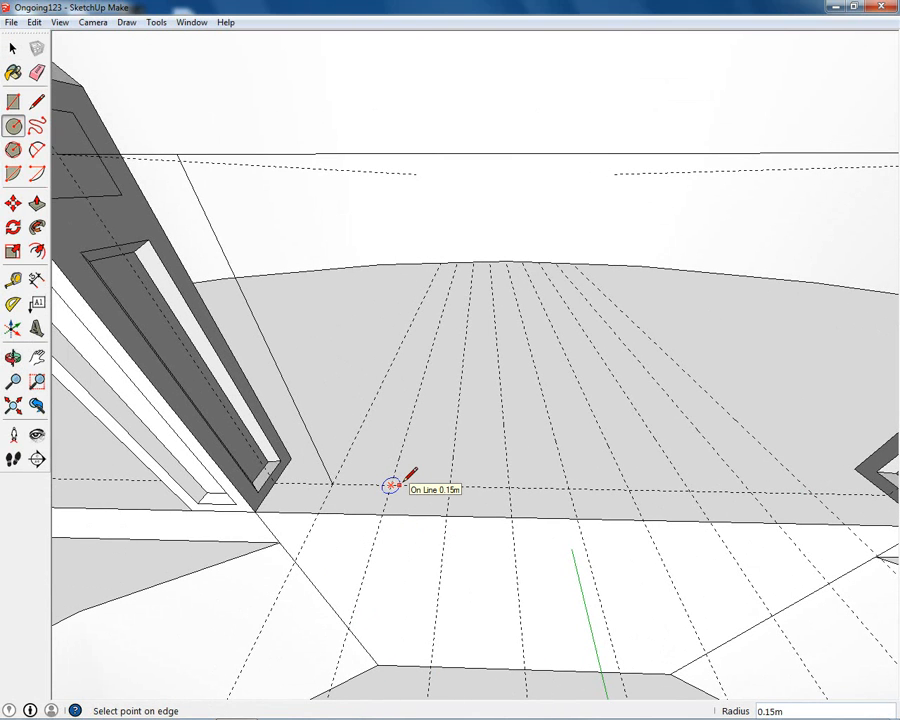
pyautogui.click(400, 484)
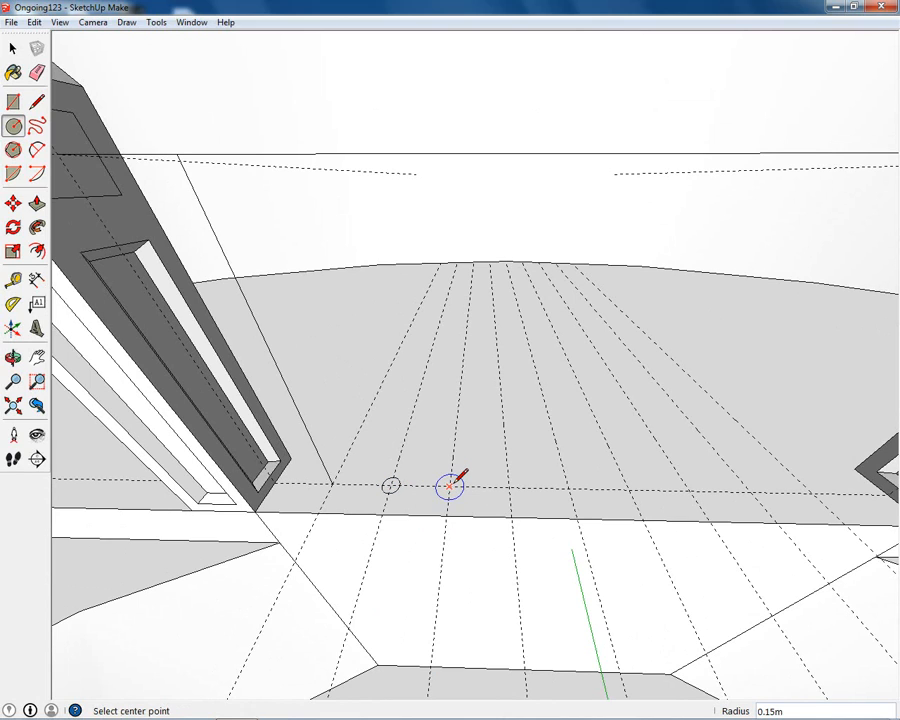
# Draw circles of 0.15 m radius where the third, fourth and fifth cross guides meet the guide through the posts' bases.
pyautogui.click(449, 486)
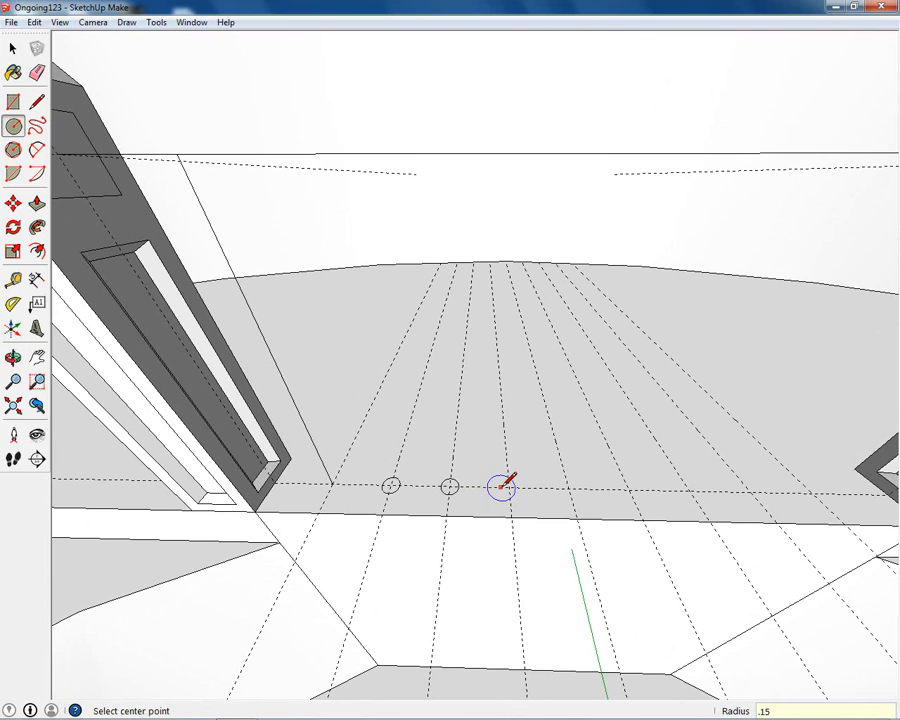
pyautogui.click(509, 487)
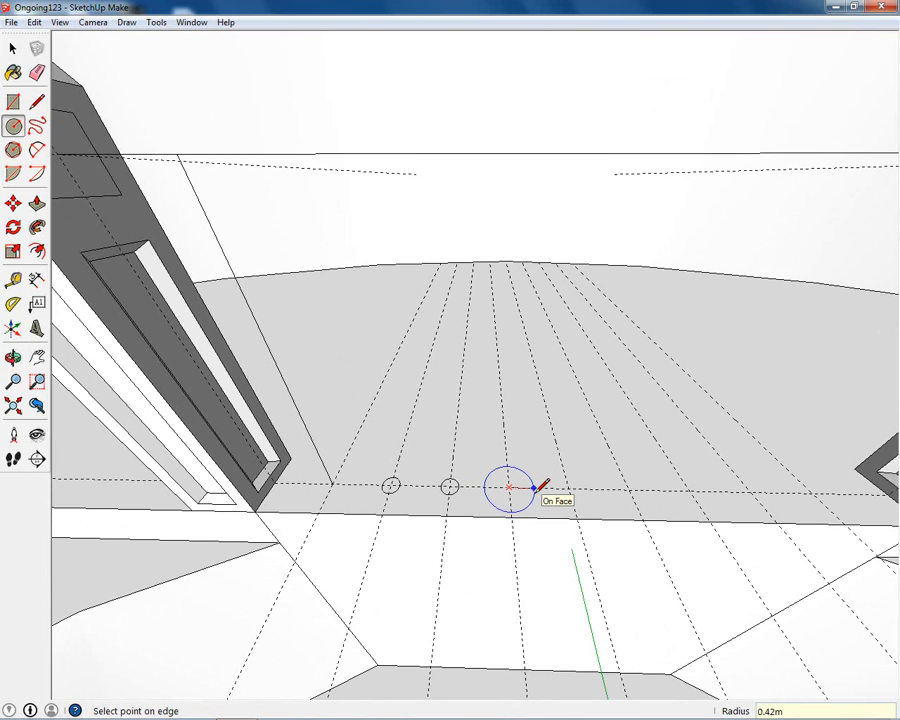
pyautogui.write('.15')
pyautogui.press('Return')
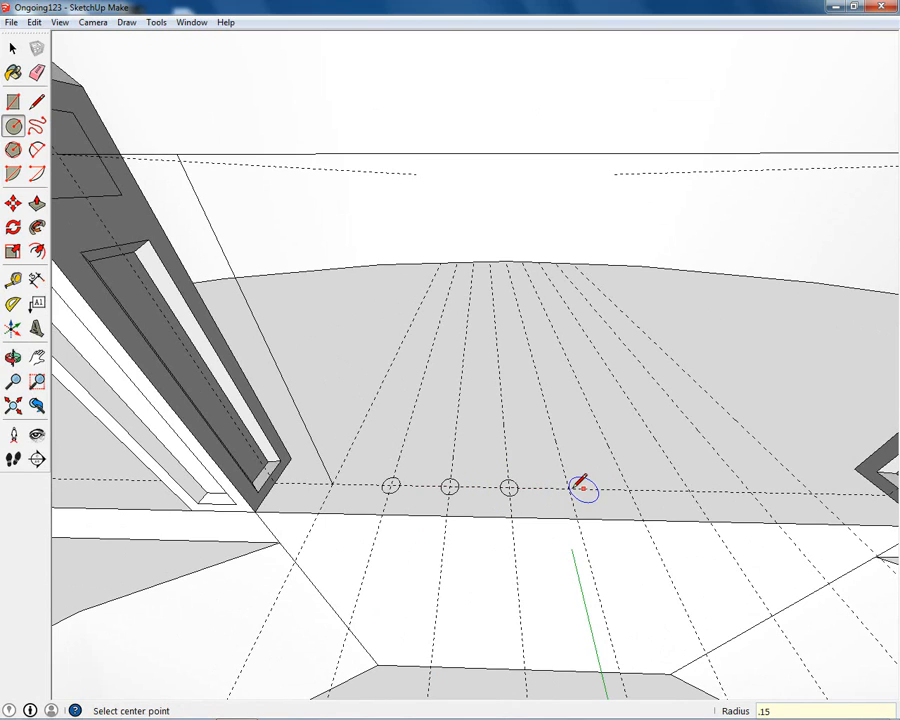
pyautogui.click(568, 489)
pyautogui.press('Return')
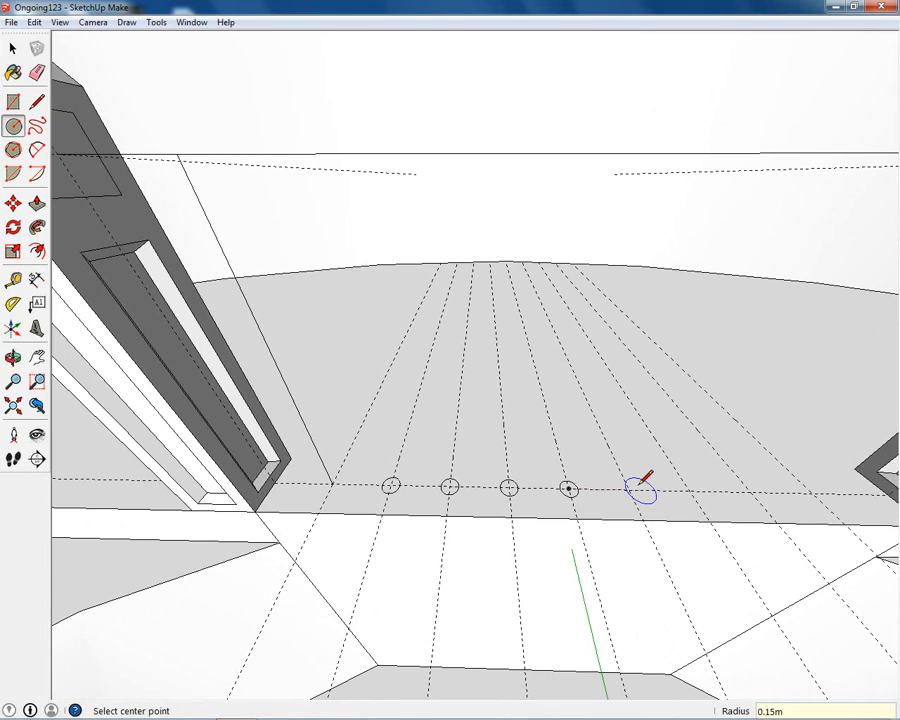
# Complete the row with 0.15 m radius circles at the sixth to ninth cross guides and at the first one.
pyautogui.click(628, 489)
pyautogui.press('Return')
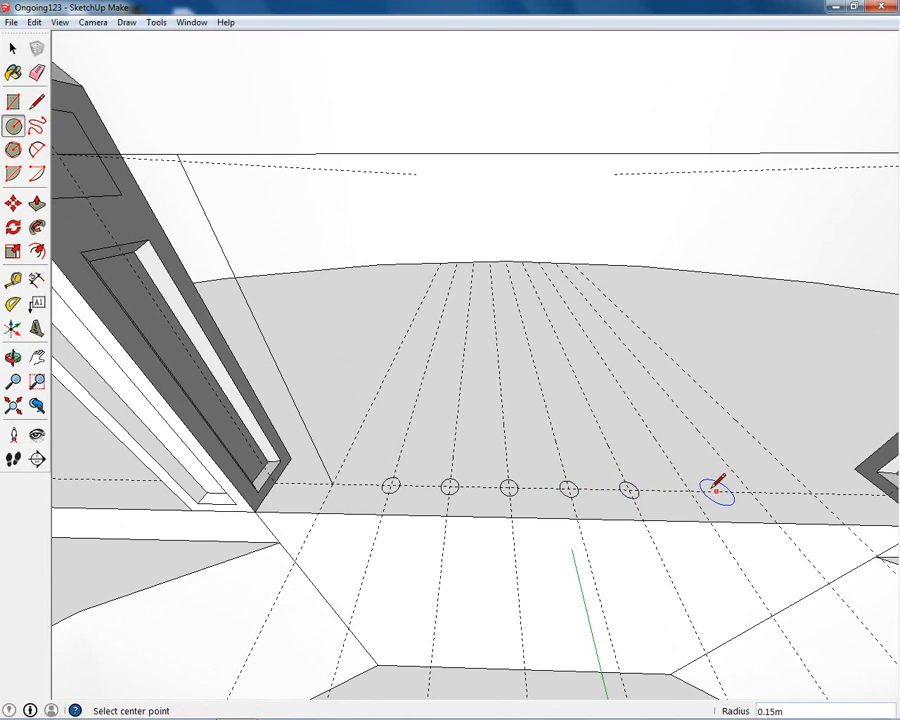
pyautogui.click(690, 489)
pyautogui.press('Return')
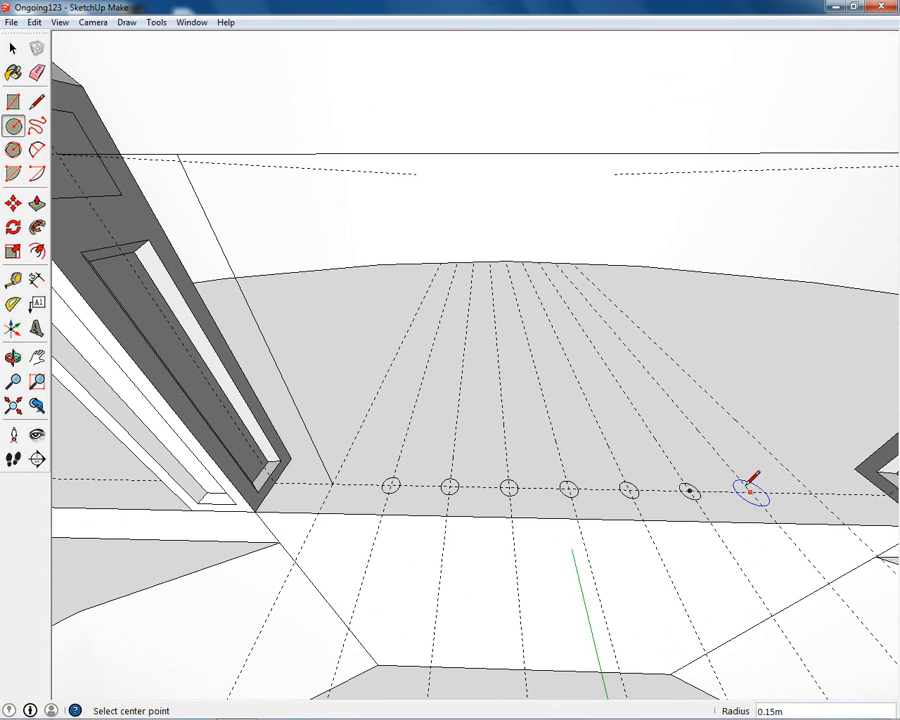
pyautogui.click(750, 491)
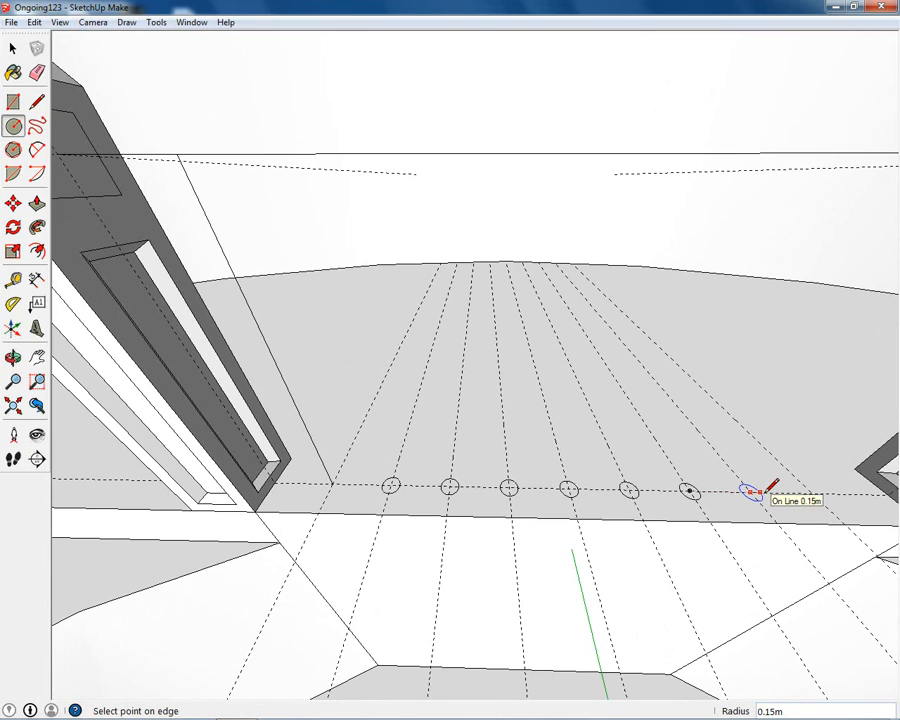
pyautogui.press('Return')
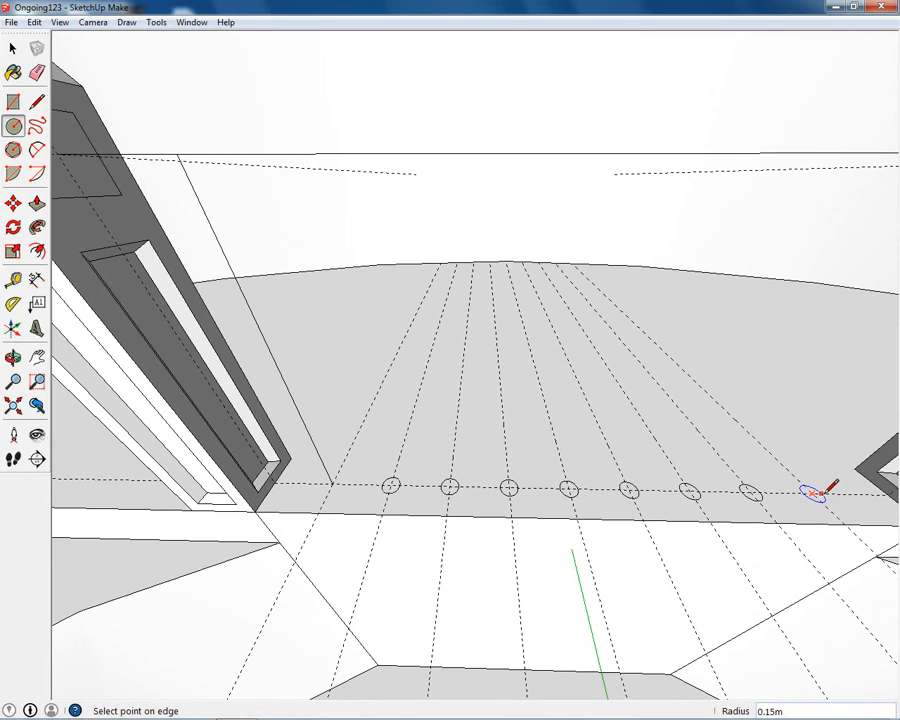
pyautogui.press('Return')
pyautogui.click(332, 485)
pyautogui.press('Return')
# Delete the vertical construction line rising from the first baluster circle beside the newel post.
pyautogui.moveTo(444, 524); pyautogui.dragTo(400, 430, button='middle')
pyautogui.press('space')
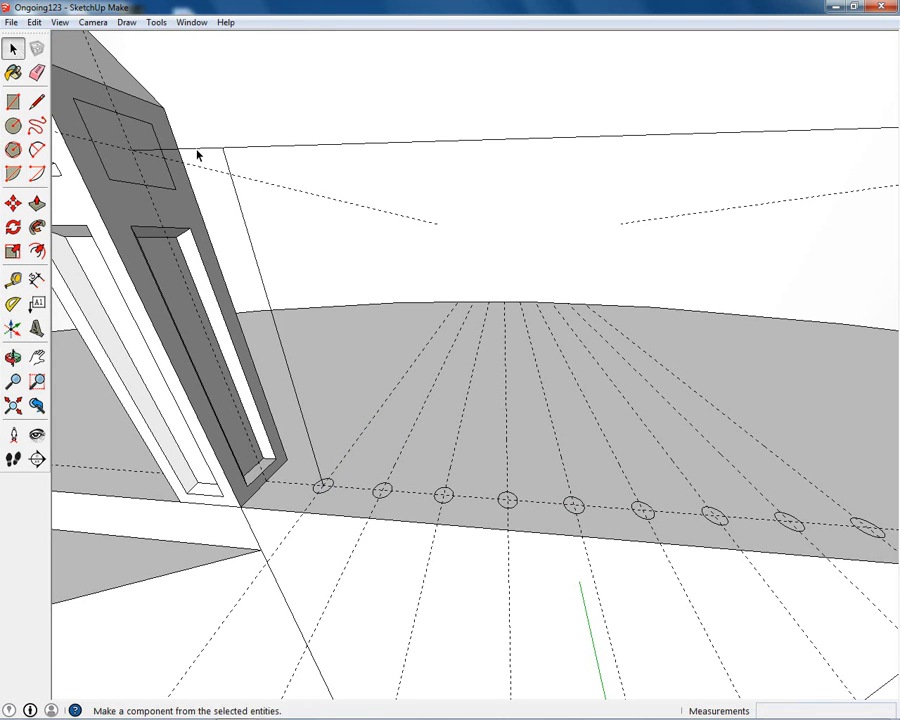
pyautogui.click(262, 280)
pyautogui.press('Delete')
# Paste the copied handrail profile onto the newel post's inner face, aligned with the lower corner of the square outline.
pyautogui.moveTo(399, 294); pyautogui.dragTo(457, 601, button='middle')
pyautogui.scroll(4, 413, 432)
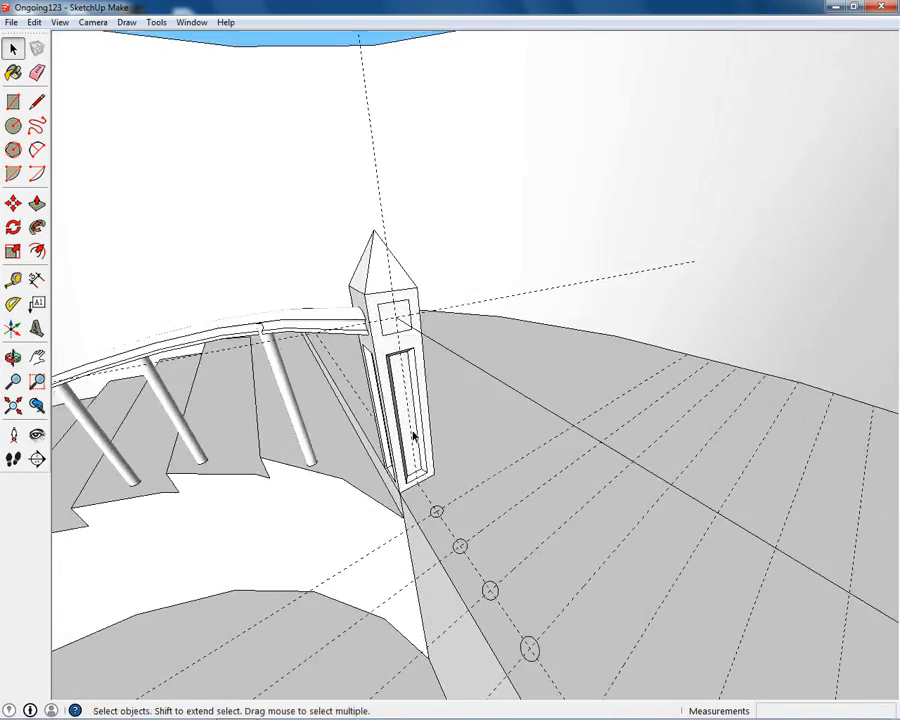
pyautogui.hotkey('ctrl', 'v')
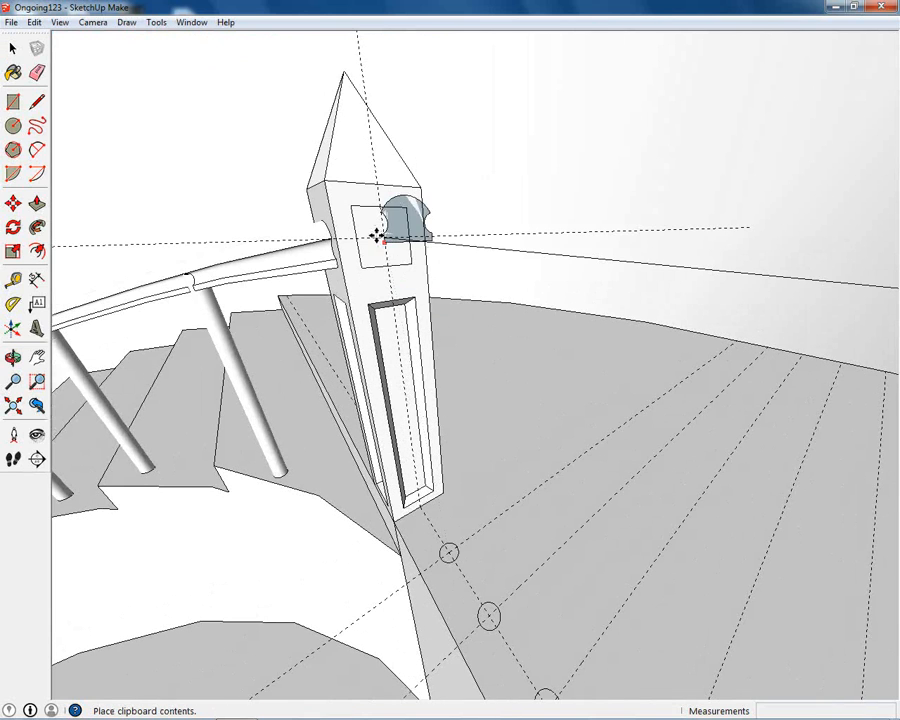
pyautogui.click(363, 265)
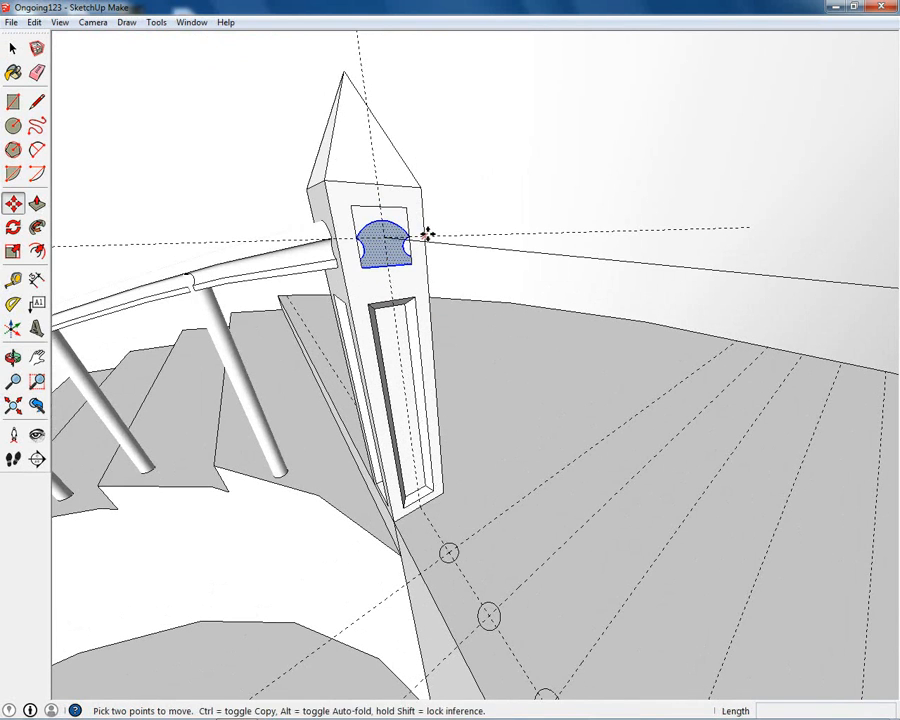
# Delete the leftover square outline edges around the pasted handrail profile on the newel post.
pyautogui.moveTo(426, 235); pyautogui.dragTo(466, 330, button='middle')
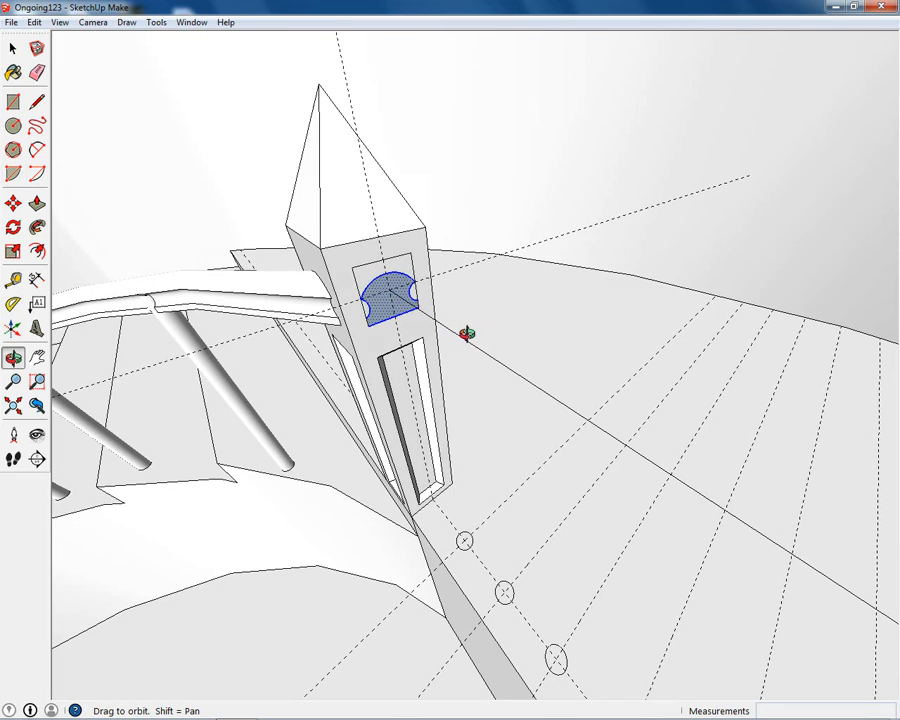
pyautogui.click(13, 48)
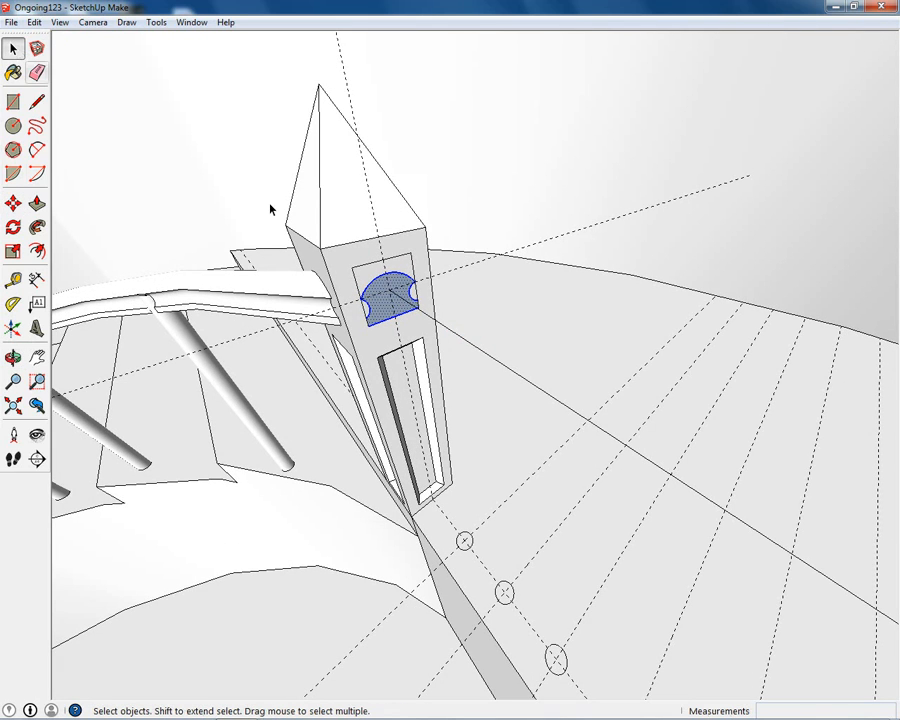
pyautogui.click(402, 258)
pyautogui.press('Delete')
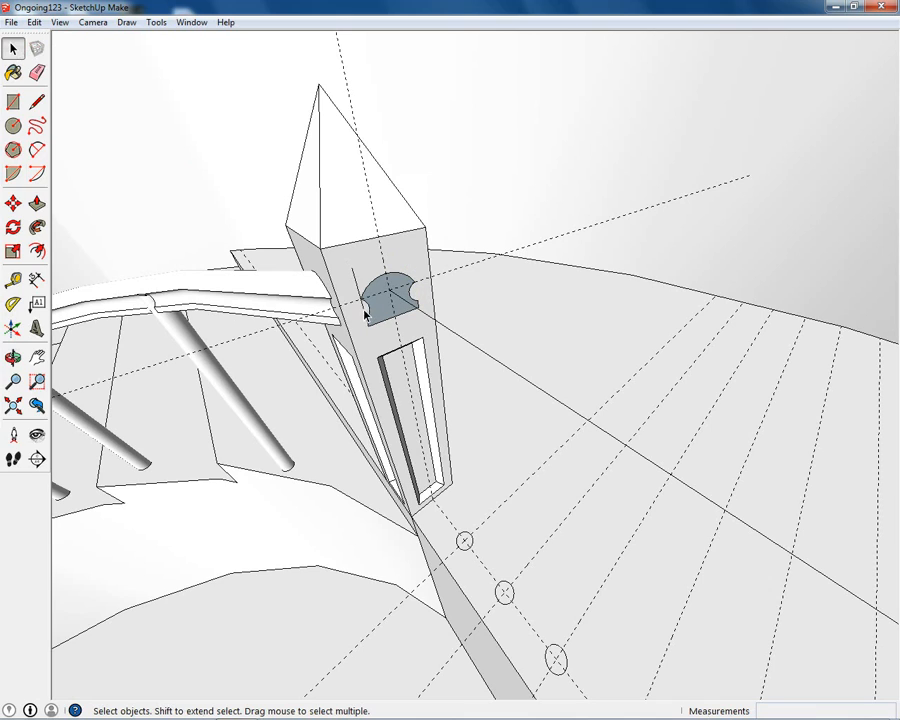
# Delete the leftover square outline edges on the inner face of the opposite newel post.
pyautogui.moveTo(360, 322); pyautogui.dragTo(310, 455, button='middle')
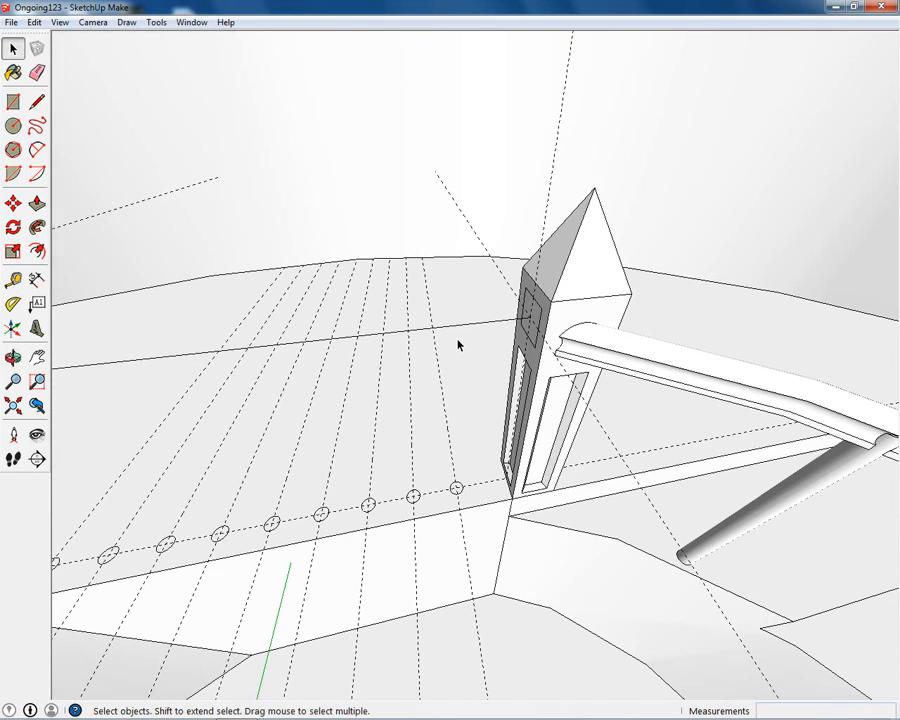
pyautogui.scroll(3, 458, 344)
pyautogui.moveTo(510, 350); pyautogui.dragTo(664, 234, button='middle')
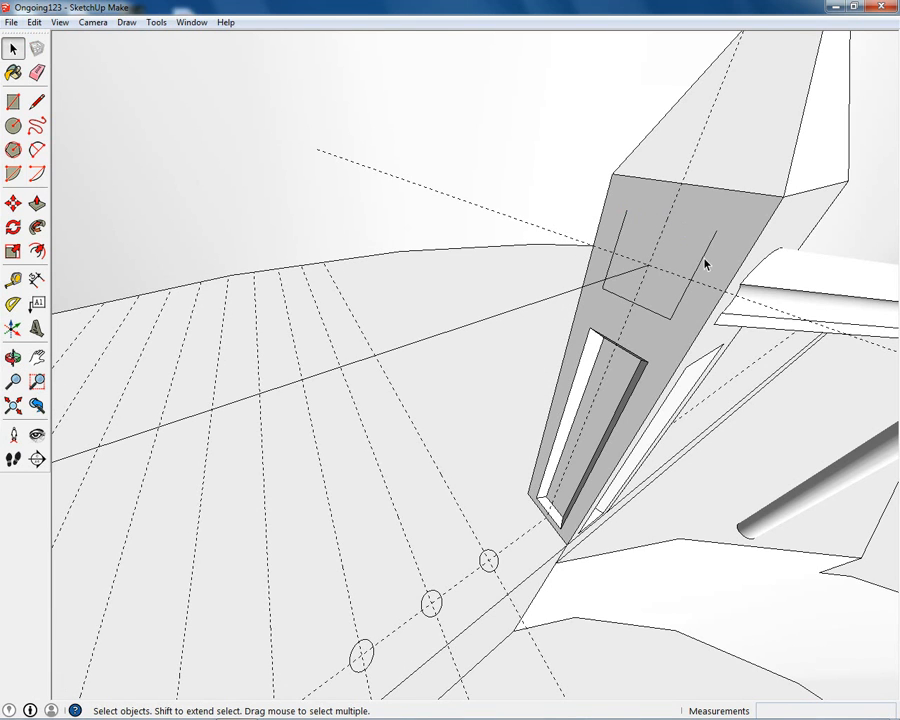
pyautogui.click(688, 288)
pyautogui.press('Delete')
pyautogui.click(639, 310)
pyautogui.press('Delete')
pyautogui.moveTo(658, 285); pyautogui.dragTo(422, 305, button='middle')
# Delete all guides in the model.
pyautogui.moveTo(267, 248); pyautogui.dragTo(616, 446, button='middle')
pyautogui.click(34, 22)
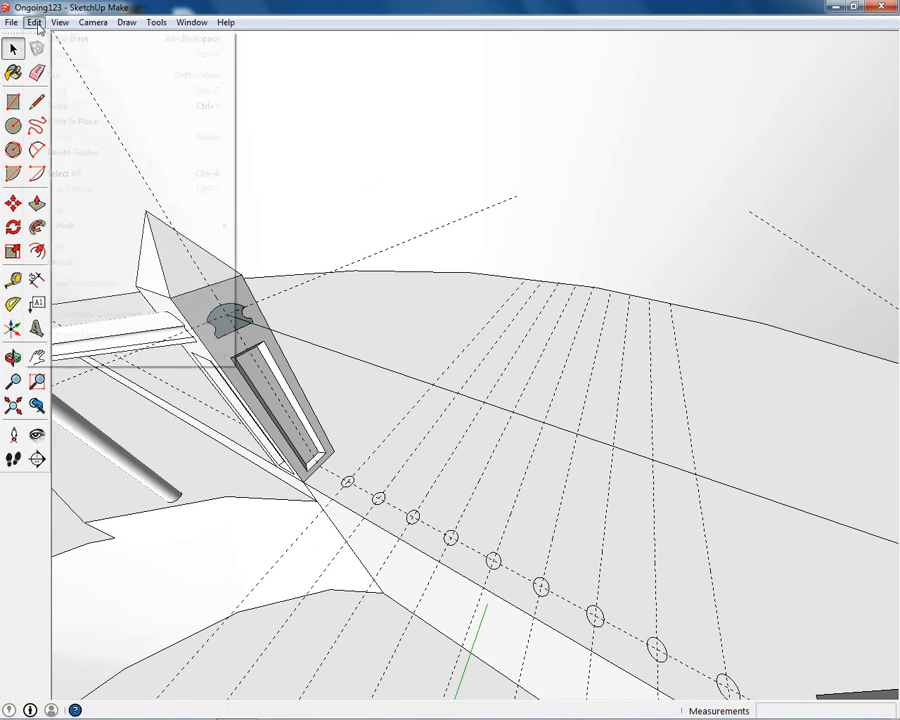
pyautogui.click(84, 155)
# Sweep the handrail profile along the straight line between the two newel posts with Follow Me.
pyautogui.moveTo(264, 318); pyautogui.dragTo(322, 390, button='middle')
pyautogui.click(317, 315)
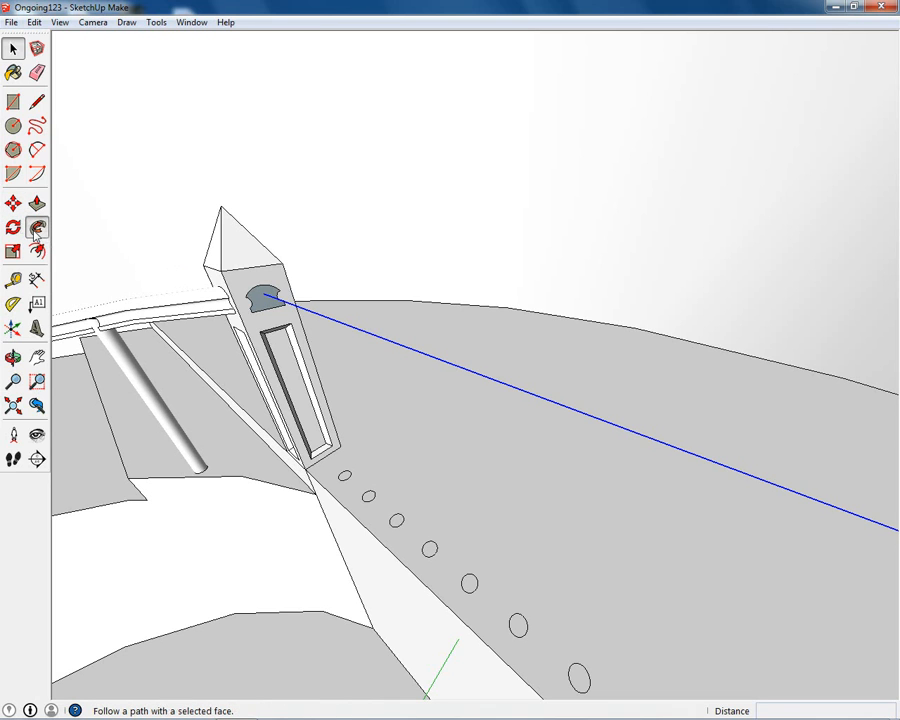
pyautogui.click(36, 230)
pyautogui.click(261, 299)
# Examine where the new handrail meets the newel post, both outside and inside the hollow post.
pyautogui.moveTo(261, 301); pyautogui.dragTo(619, 364, button='middle')
pyautogui.scroll(10, 740, 270)
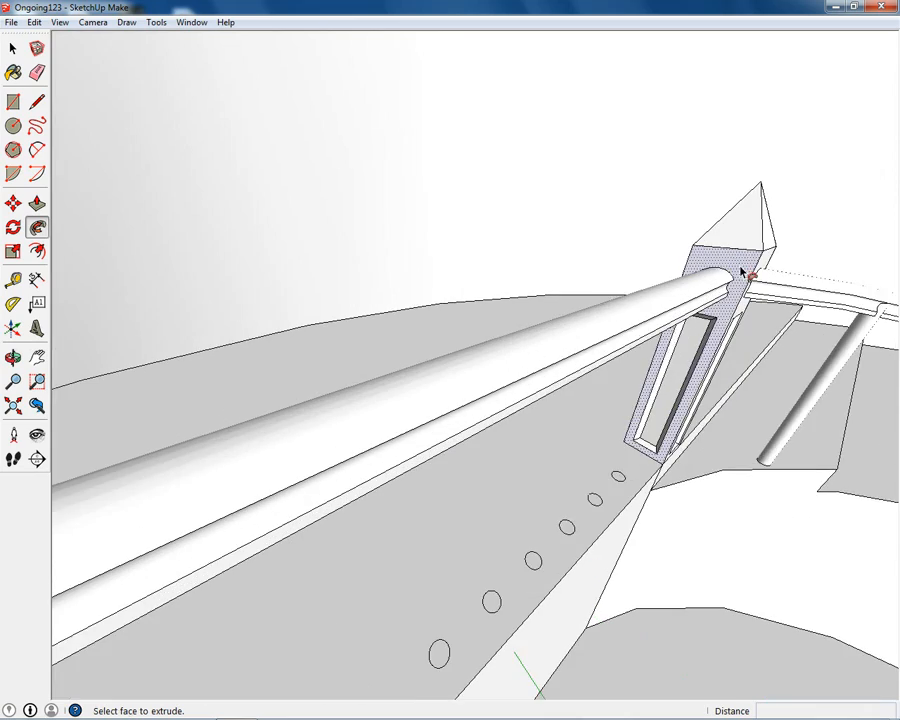
pyautogui.scroll(10, 743, 276)
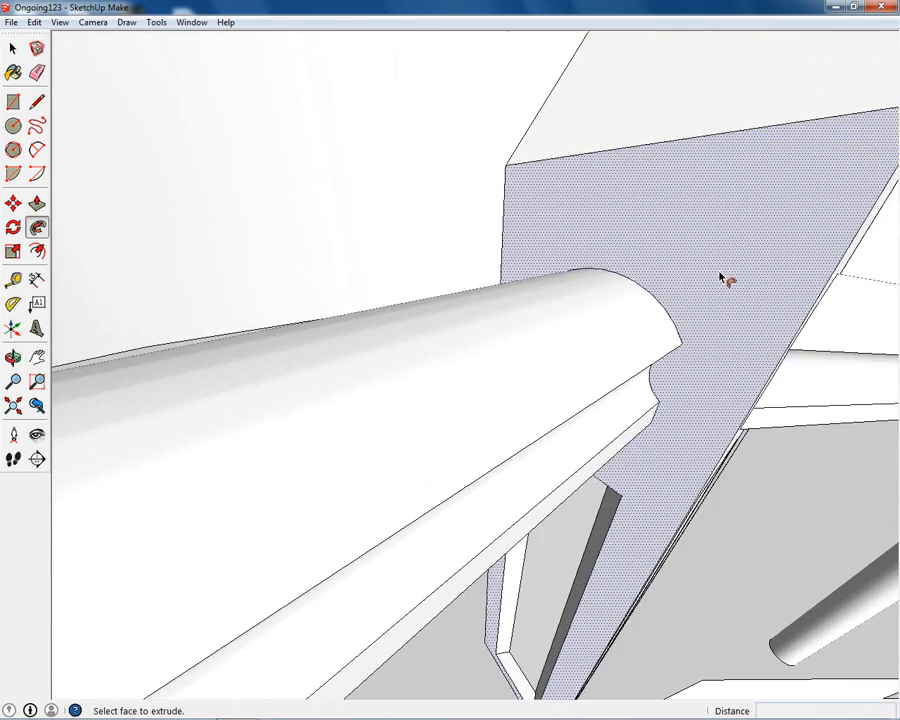
pyautogui.scroll(7, 600, 281)
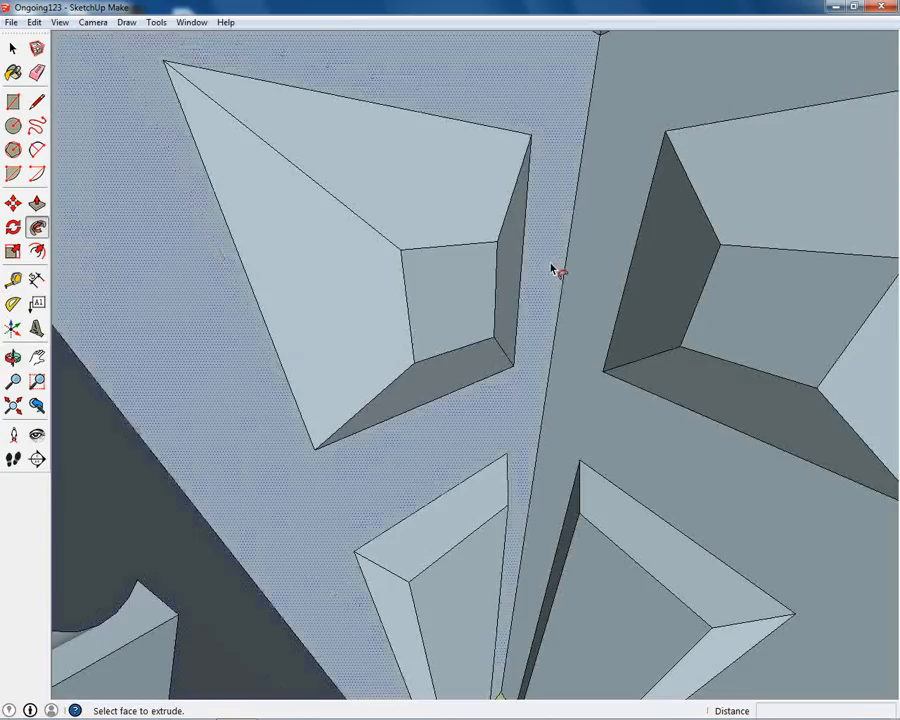
pyautogui.moveTo(555, 266)
pyautogui.mouseDown(button='middle')
pyautogui.moveTo(441, 264)
pyautogui.moveTo(575, 266)
pyautogui.mouseUp(button='middle')
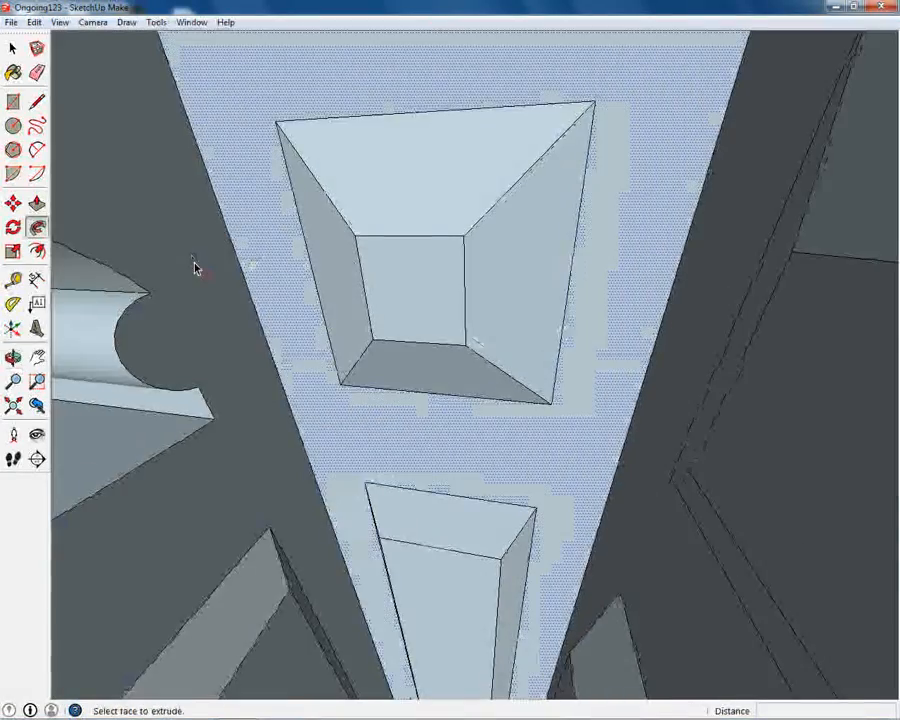
pyautogui.moveTo(195, 267)
pyautogui.mouseDown(button='middle')
pyautogui.moveTo(345, 279)
pyautogui.moveTo(267, 281)
pyautogui.moveTo(350, 280)
pyautogui.mouseUp(button='middle')
pyautogui.keyDown('shift'); pyautogui.moveTo(446, 275); pyautogui.dragTo(190, 276, button='middle'); pyautogui.keyUp('shift')
pyautogui.keyDown('shift'); pyautogui.moveTo(560, 281); pyautogui.dragTo(280, 290, button='middle'); pyautogui.keyUp('shift')
pyautogui.moveTo(70, 305); pyautogui.dragTo(283, 307, button='middle')
pyautogui.moveTo(78, 240); pyautogui.dragTo(157, 237, button='middle')
pyautogui.click(13, 49)
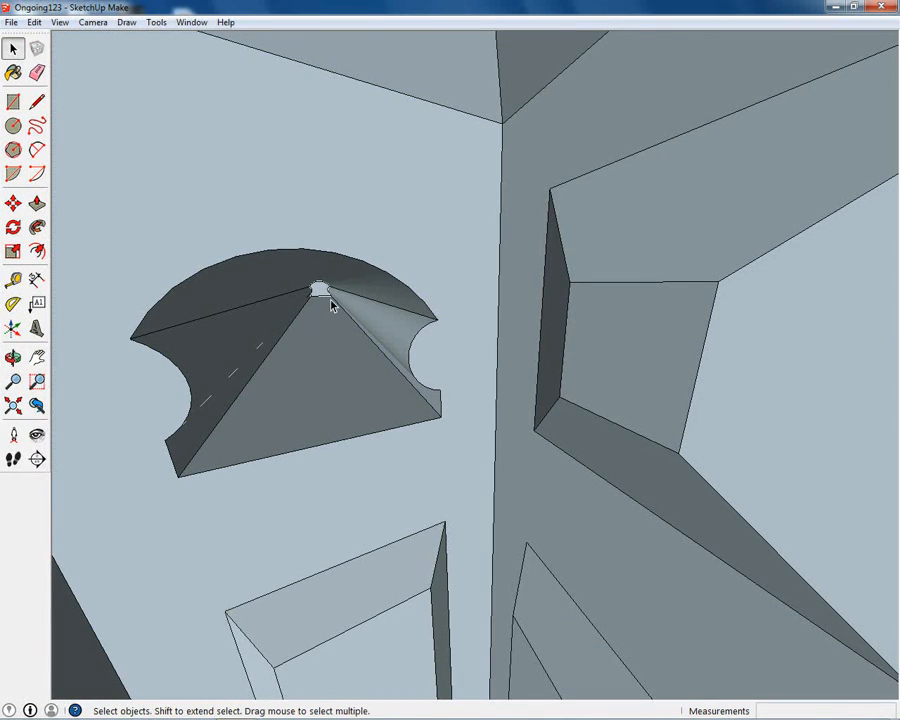
pyautogui.scroll(5, 333, 306)
# Push/Pull the circle nearest the newel post up about 4.20 m to the underside of the landing handrail.
pyautogui.moveTo(330, 300); pyautogui.dragTo(482, 460, button='middle')
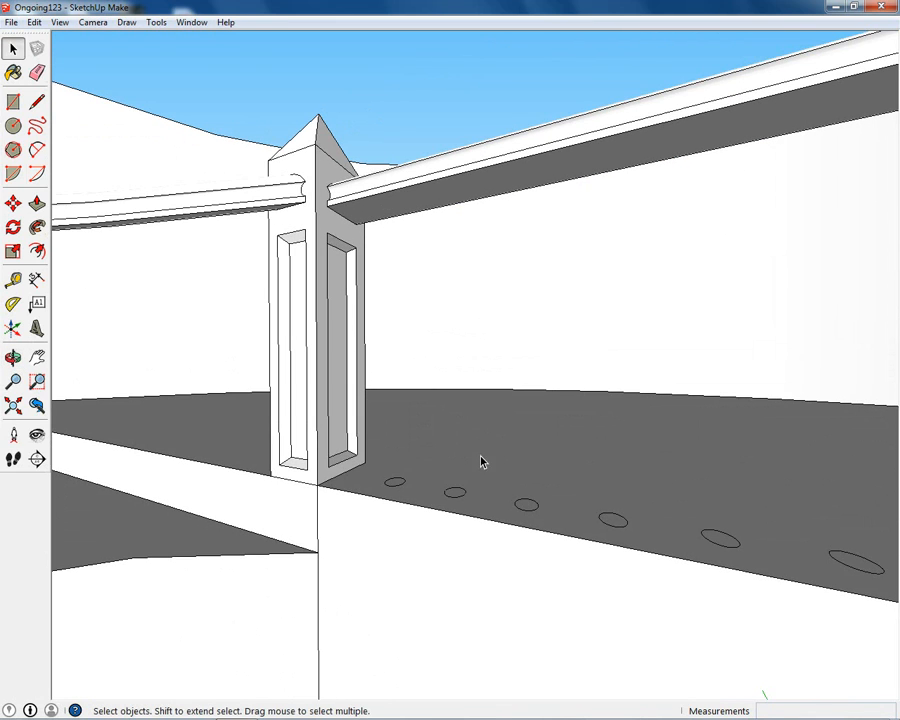
pyautogui.press('p')
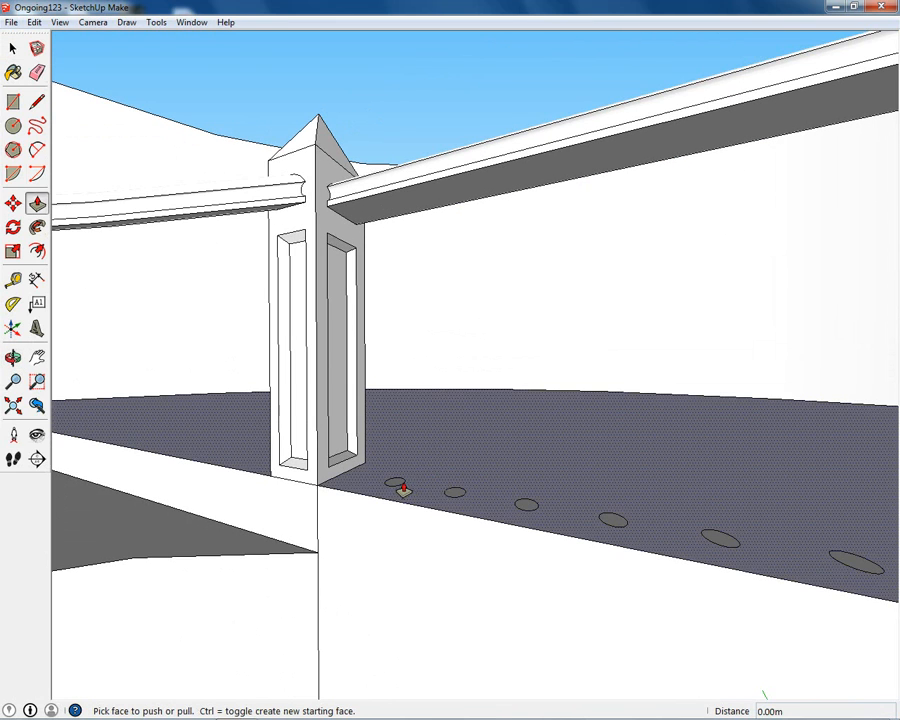
pyautogui.click(402, 488)
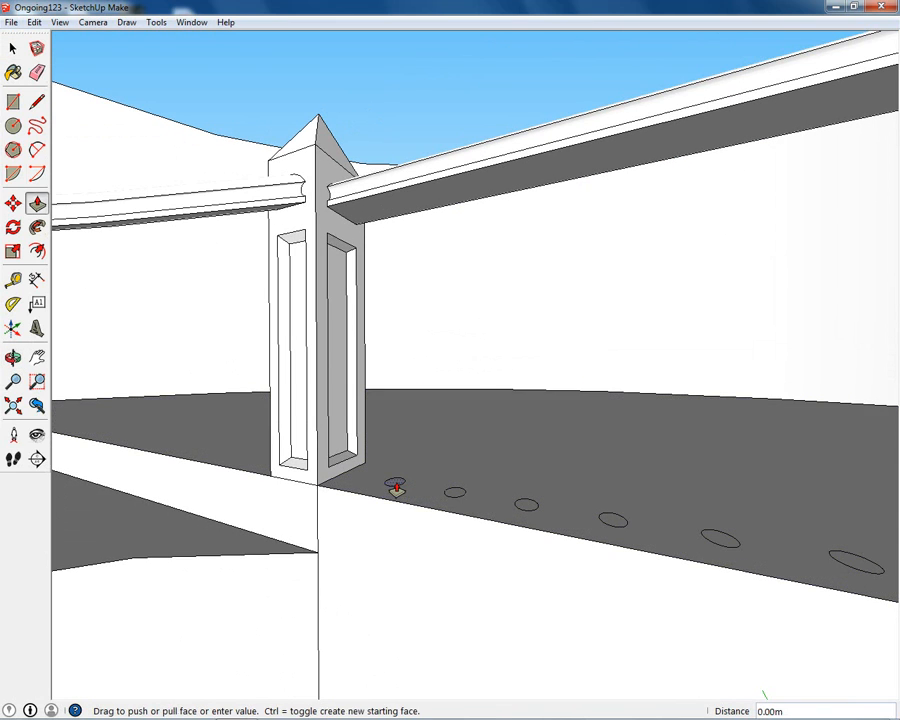
pyautogui.click(428, 200)
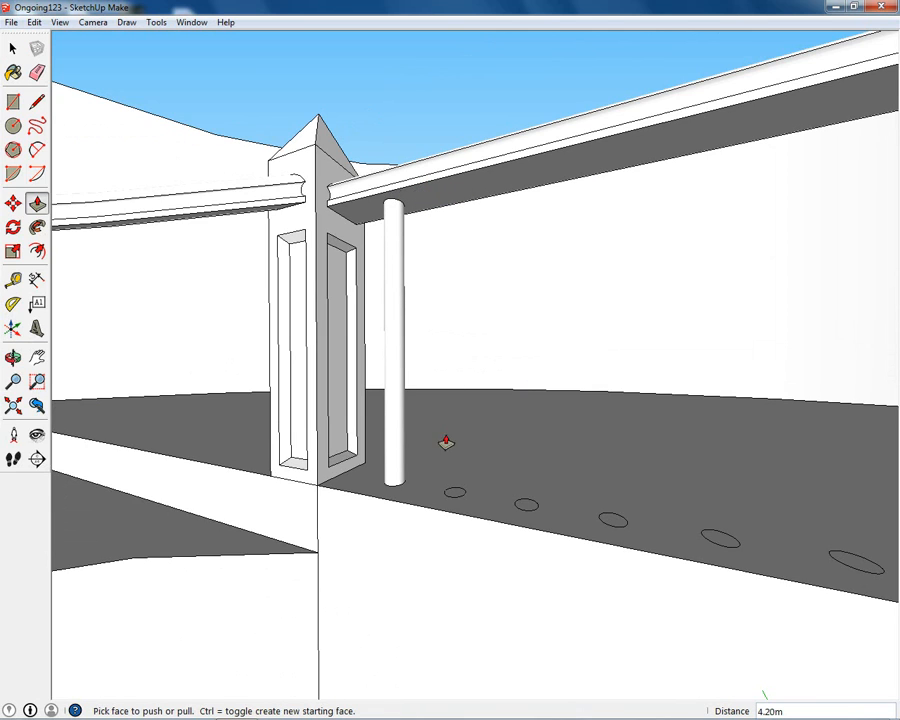
# Extrude the second to sixth baluster circles up to the handrail by repeating the same 4.20 m Push/Pull distance.
pyautogui.doubleClick(455, 497)
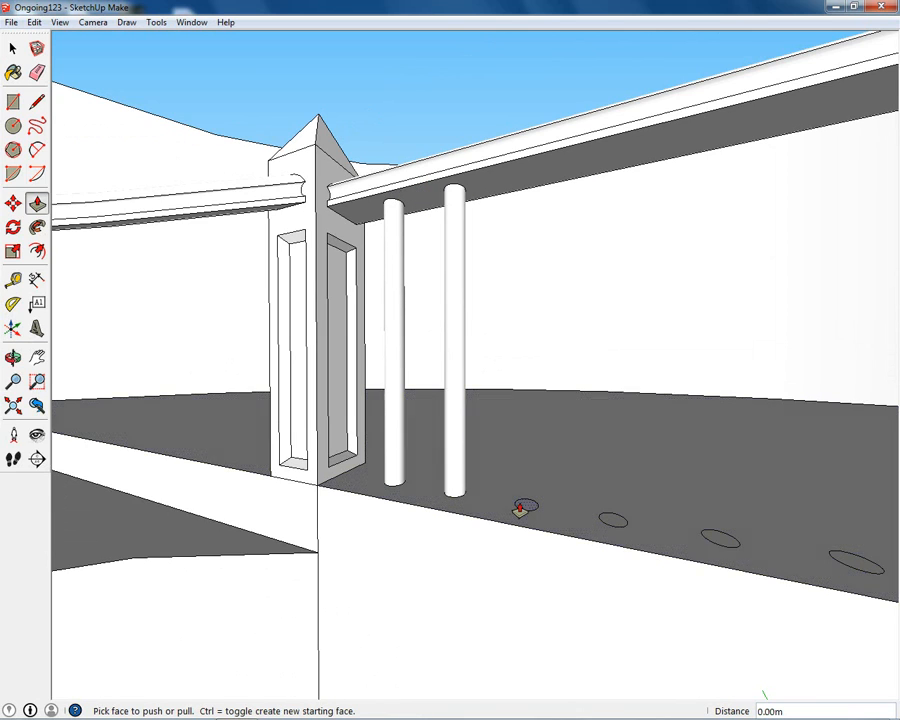
pyautogui.doubleClick(523, 507)
pyautogui.doubleClick(614, 521)
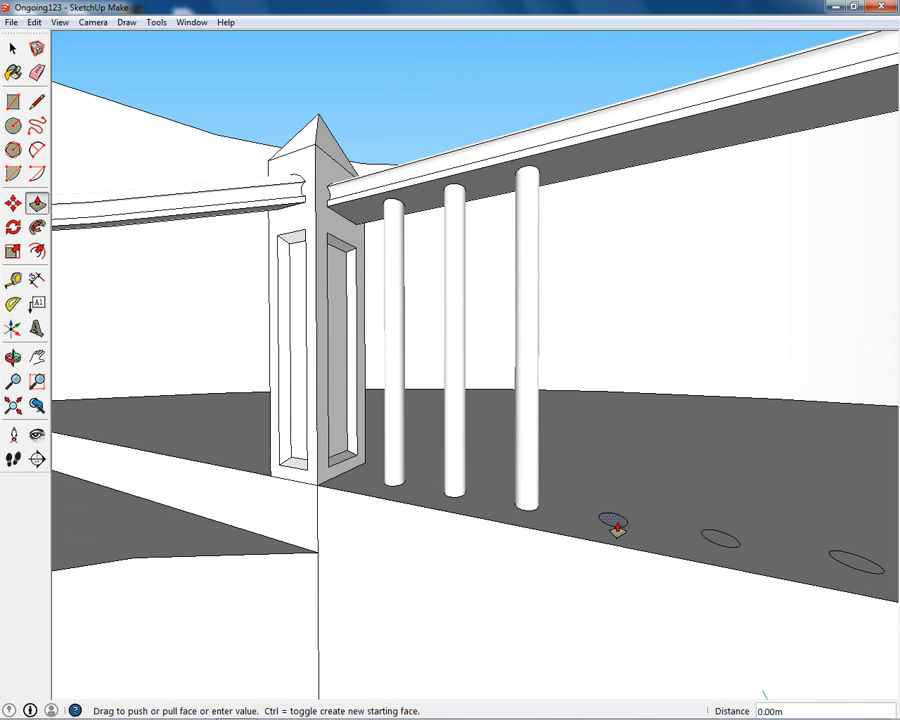
pyautogui.doubleClick(723, 543)
pyautogui.doubleClick(852, 565)
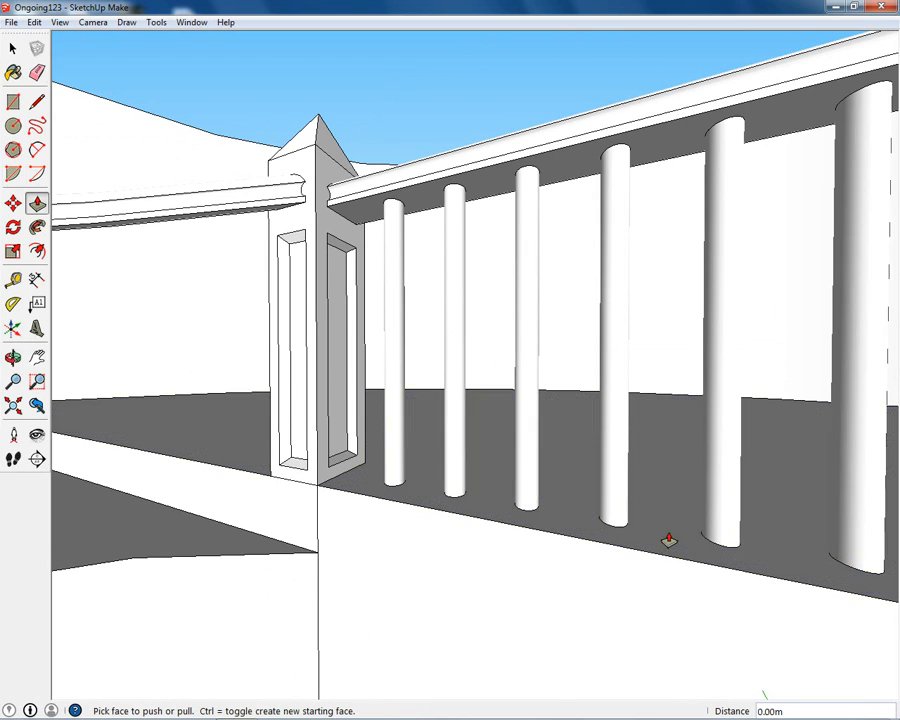
# Extrude the remaining three baluster circles near the opposite post by the same 4.20 m distance.
pyautogui.moveTo(669, 540); pyautogui.dragTo(607, 528, button='middle')
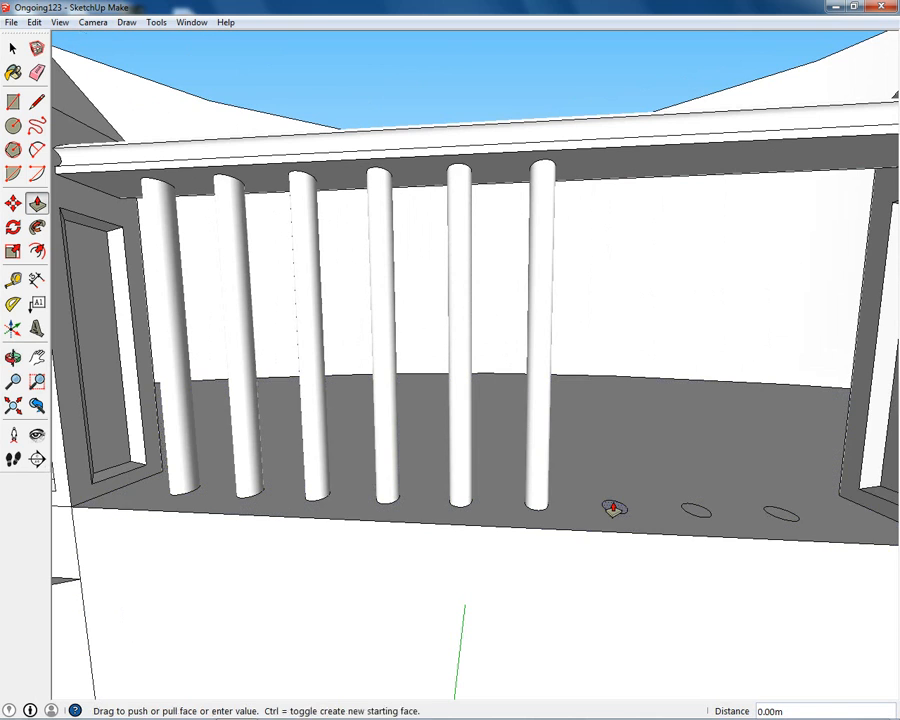
pyautogui.doubleClick(613, 508)
pyautogui.doubleClick(692, 513)
pyautogui.doubleClick(782, 518)
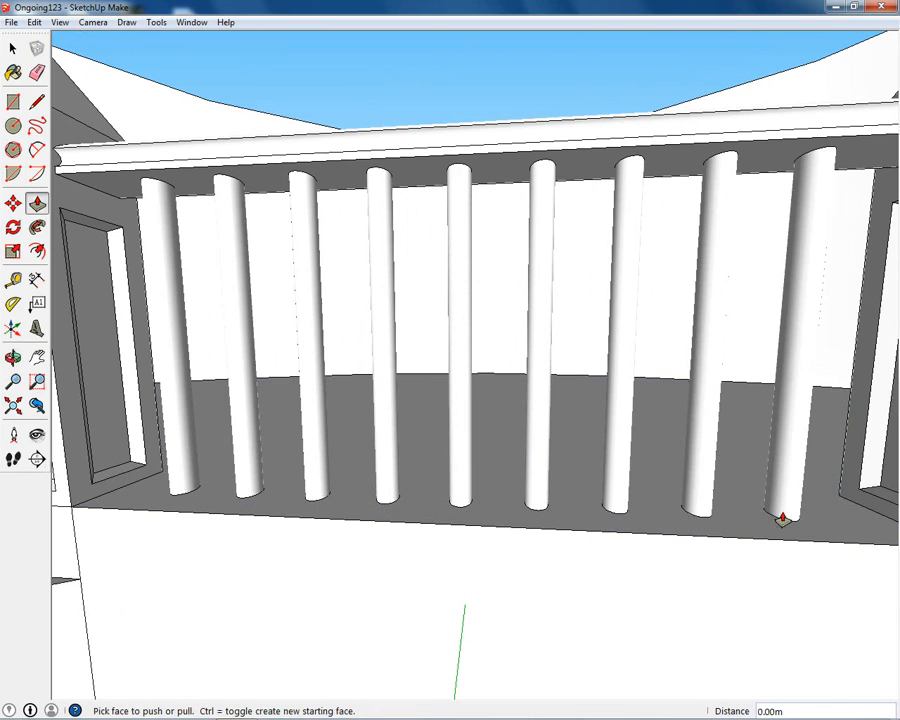
# Inspect the landing railing's balusters and how they meet the handrail, from inside the rail and from above.
pyautogui.moveTo(782, 518); pyautogui.dragTo(702, 445, button='middle')
pyautogui.scroll(-3, 717, 525)
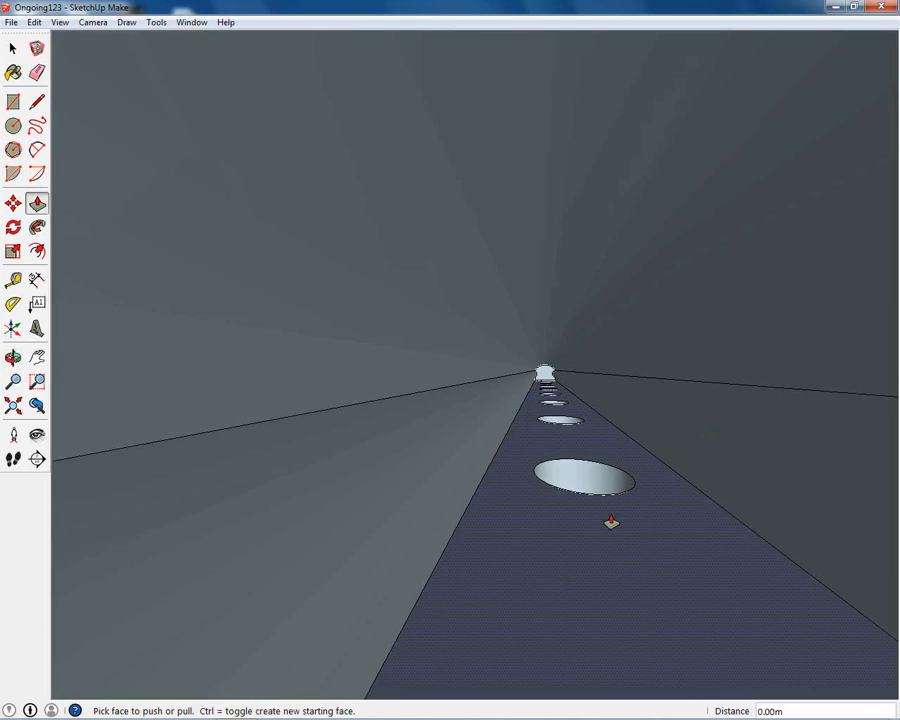
pyautogui.moveTo(611, 521); pyautogui.dragTo(487, 590, button='middle')
pyautogui.scroll(5, 593, 490)
pyautogui.scroll(3, 585, 482)
pyautogui.moveTo(509, 502); pyautogui.dragTo(739, 211, button='middle')
pyautogui.scroll(5, 636, 214)
pyautogui.scroll(-8, 636, 216)
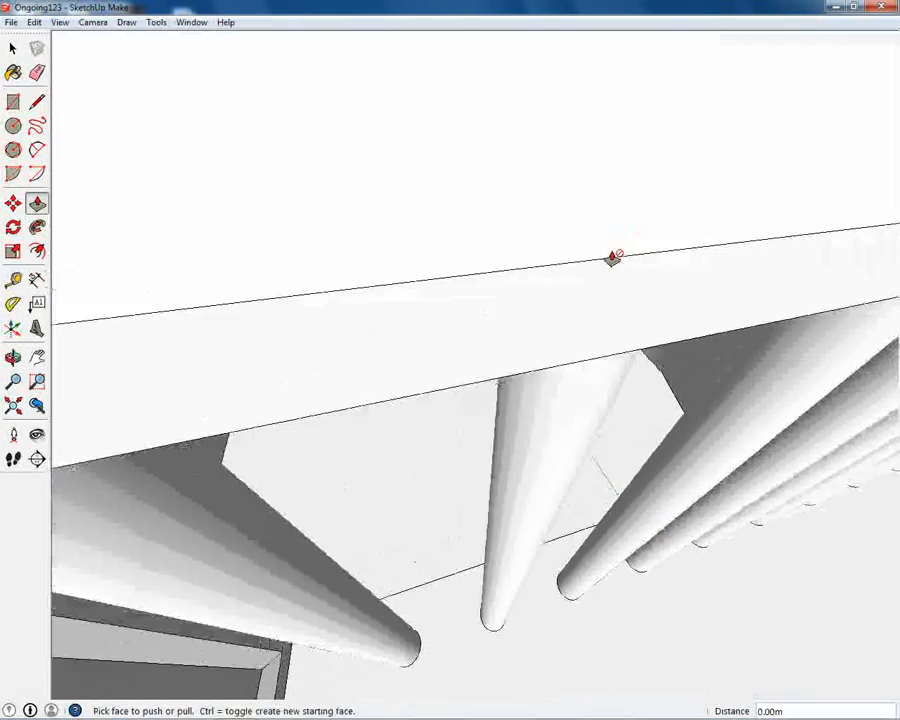
# Delete the edge that crosses the floor in front of the two stair flights.
pyautogui.scroll(-10, 526, 321)
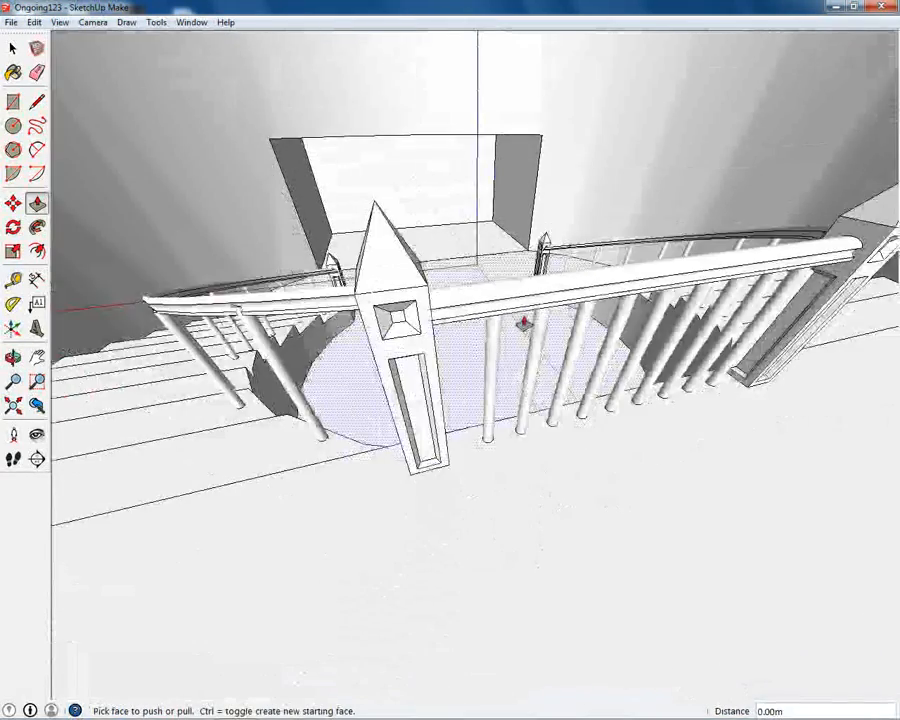
pyautogui.moveTo(526, 321); pyautogui.dragTo(659, 343, button='middle')
pyautogui.scroll(-5, 659, 343)
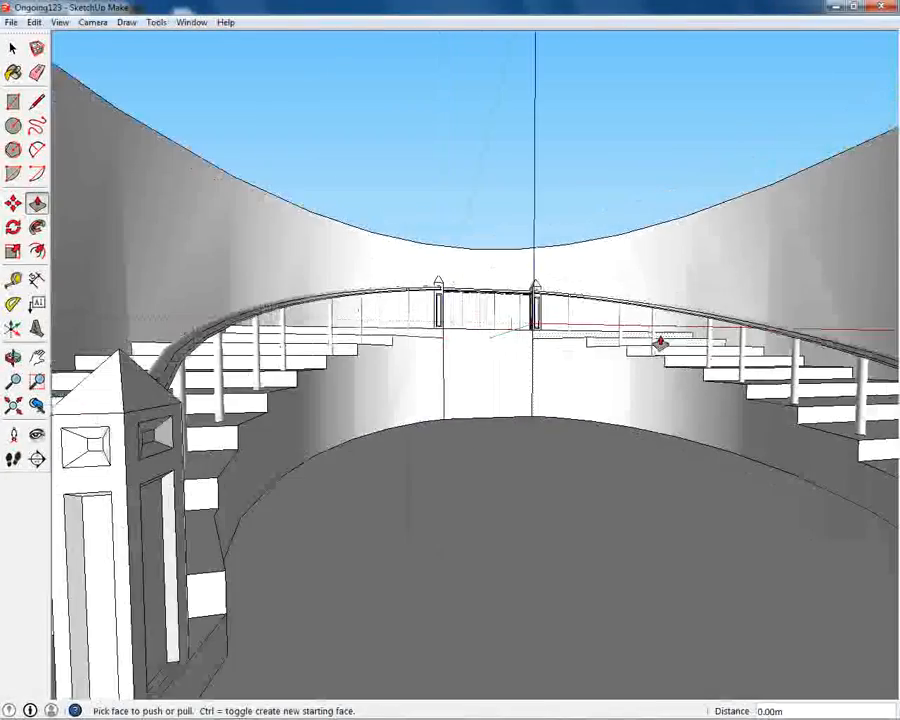
pyautogui.moveTo(535, 402); pyautogui.dragTo(400, 400, button='middle')
pyautogui.moveTo(296, 251); pyautogui.dragTo(342, 360, button='middle')
pyautogui.moveTo(579, 350); pyautogui.dragTo(317, 321, button='middle')
pyautogui.click(13, 47)
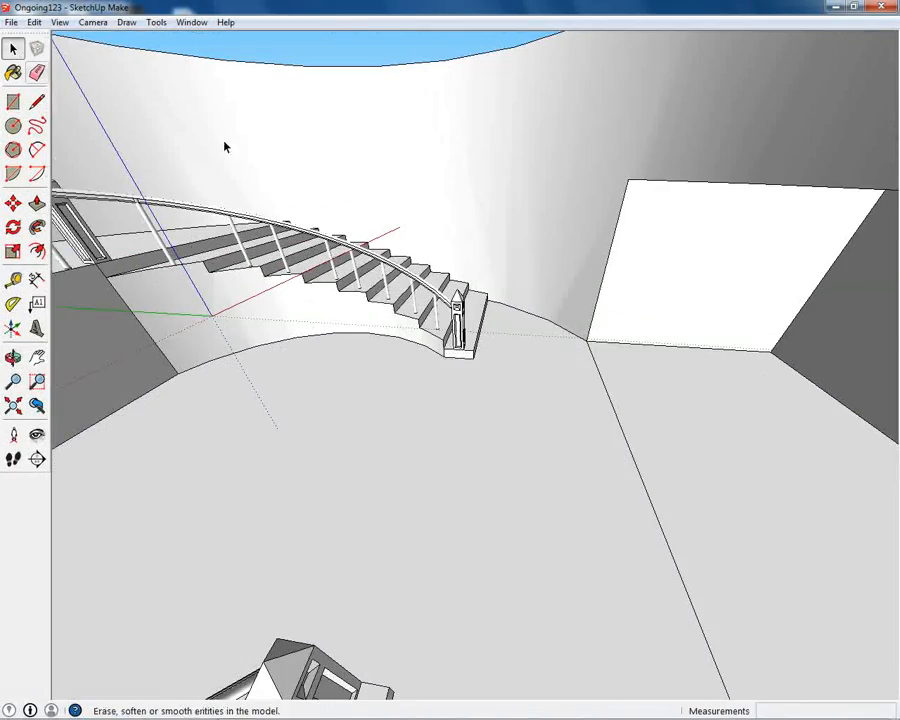
pyautogui.moveTo(623, 427); pyautogui.dragTo(185, 438, button='middle')
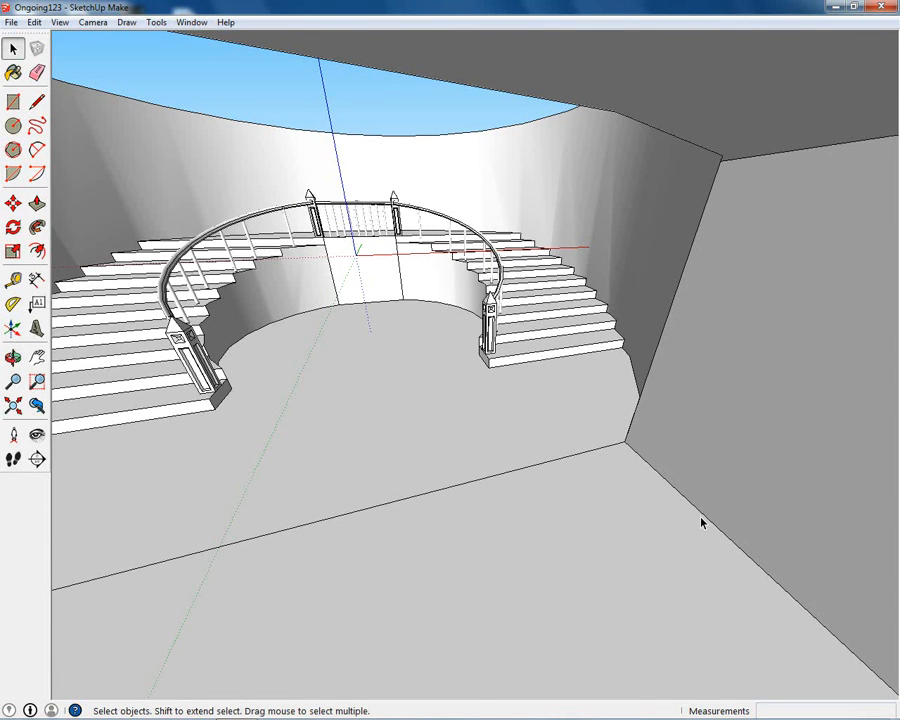
pyautogui.click(558, 467)
pyautogui.click(557, 463)
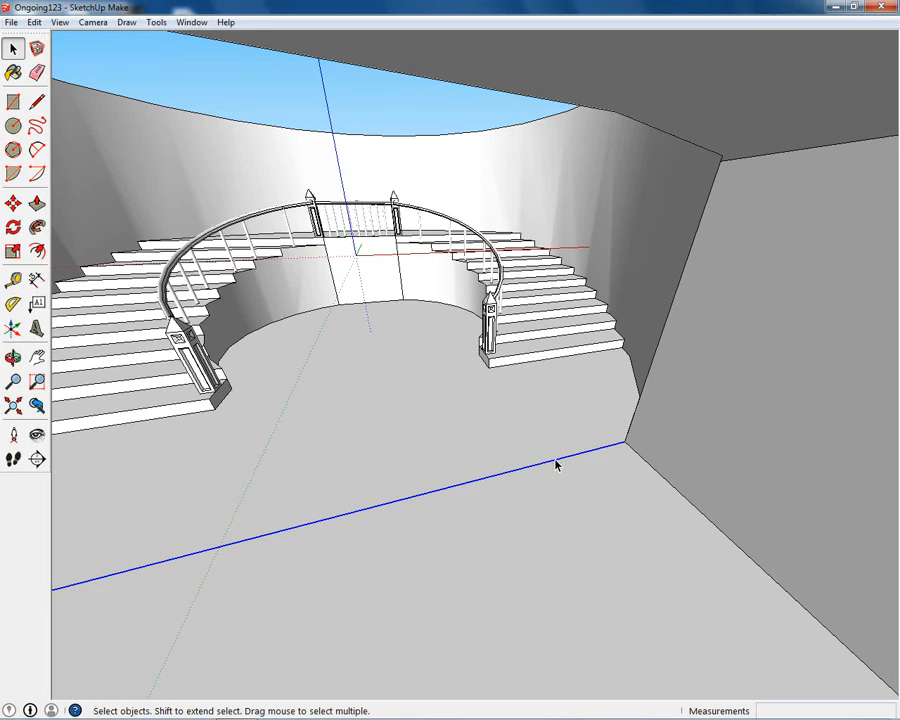
# Try to offset the whole floor outline inward by a large freehand distance, and undo it.
pyautogui.press('f')
pyautogui.moveTo(311, 438)
pyautogui.mouseDown(button='middle')
pyautogui.moveTo(342, 398)
pyautogui.moveTo(265, 457)
pyautogui.moveTo(263, 424)
pyautogui.moveTo(206, 456)
pyautogui.moveTo(476, 494)
pyautogui.mouseUp(button='middle')
pyautogui.scroll(8, 420, 520)
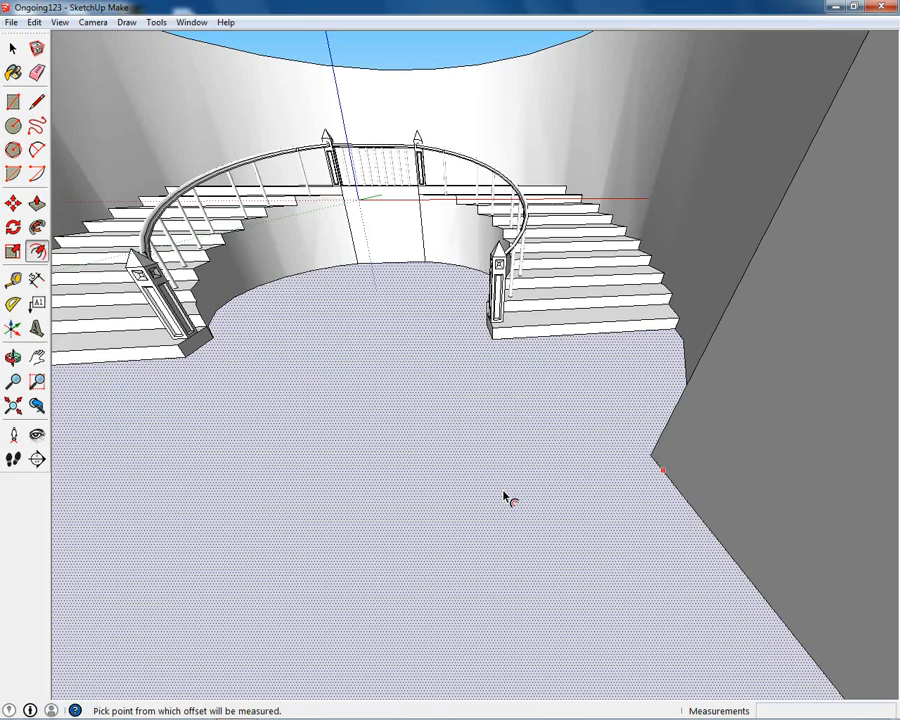
pyautogui.click(492, 485)
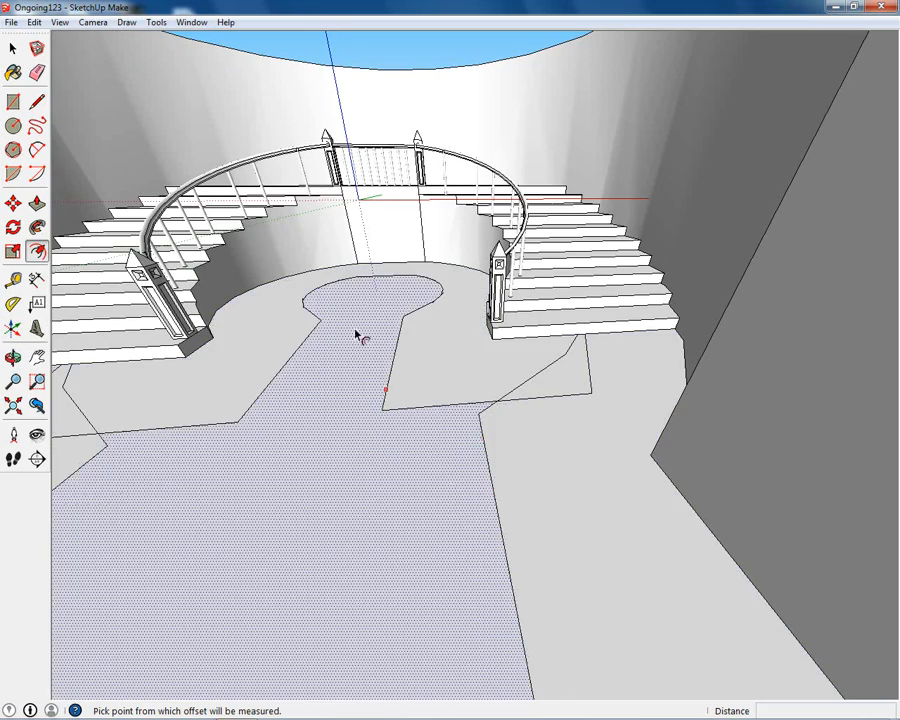
pyautogui.hotkey('ctrl', 'z')
# Offset the floor outline inward by 0.15 m to form a narrow border strip along the walls and steps.
pyautogui.click(382, 454)
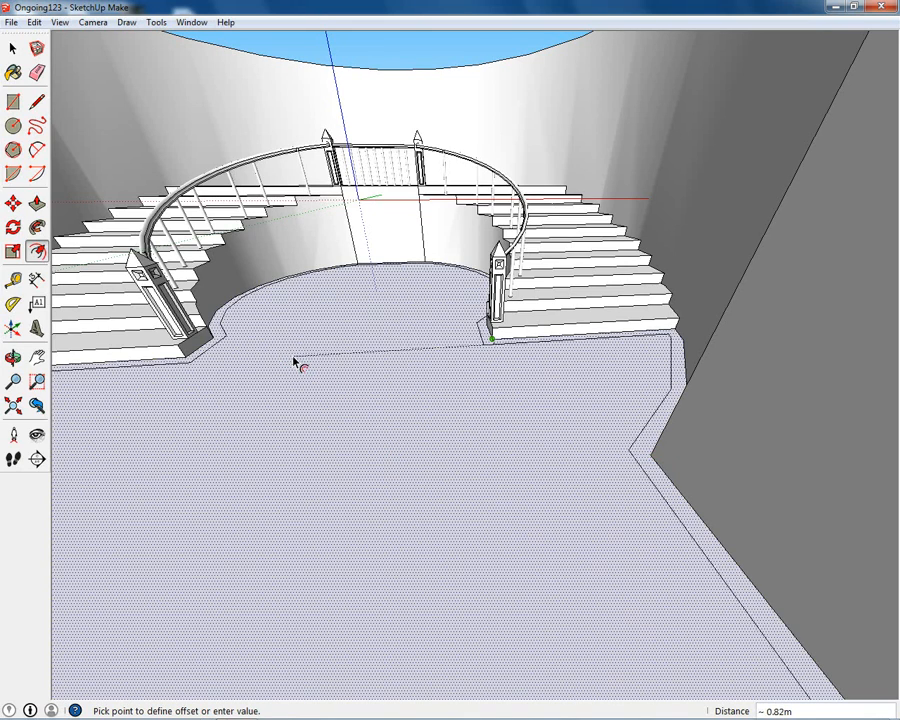
pyautogui.moveTo(291, 362); pyautogui.dragTo(315, 410, button='middle')
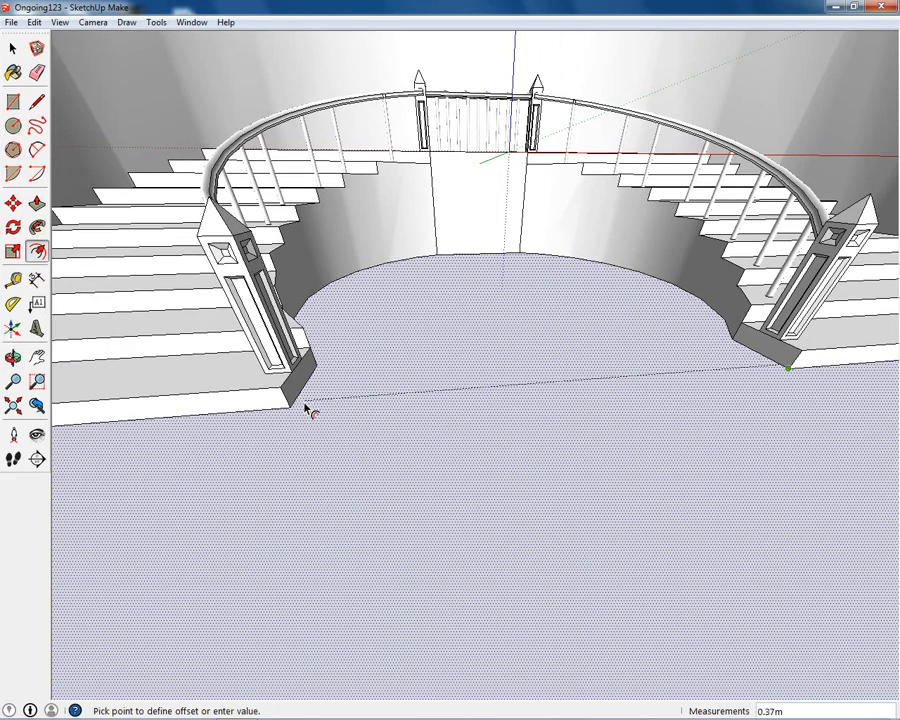
pyautogui.scroll(2, 315, 410)
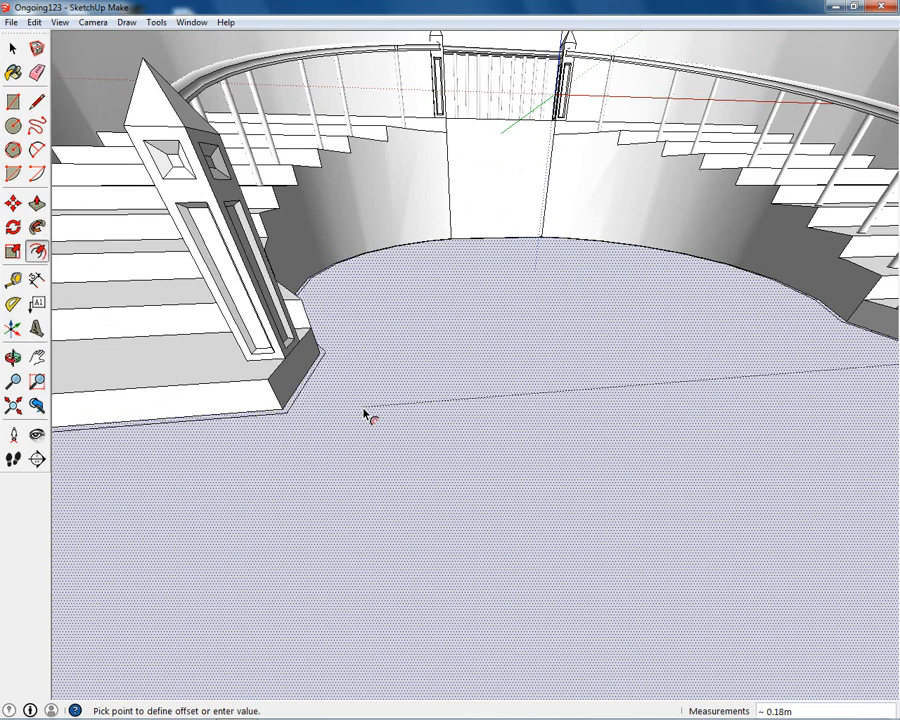
pyautogui.press('Escape')
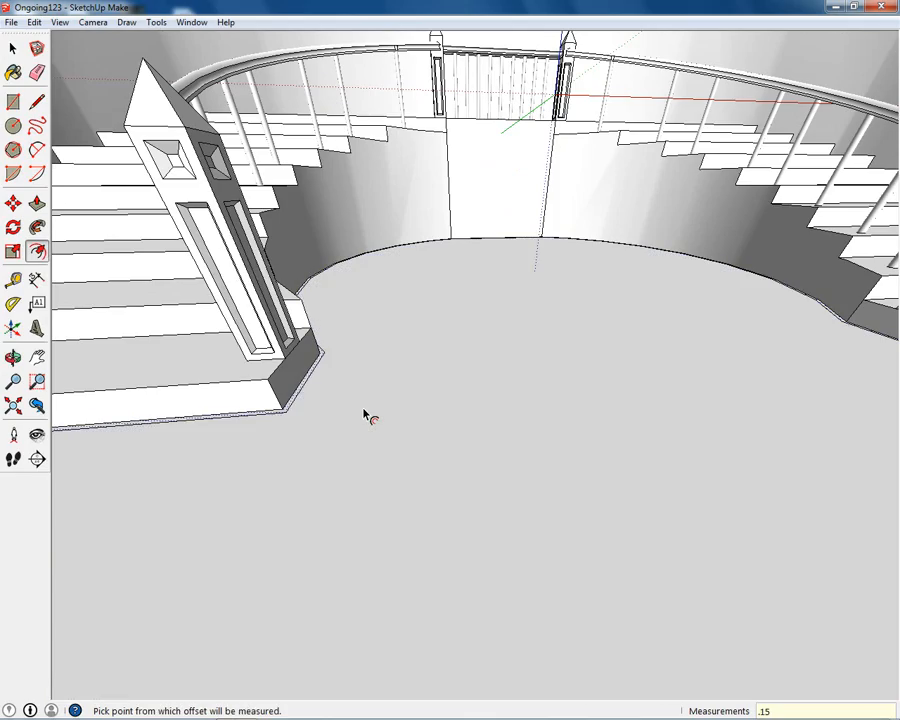
# Draw two 0.15 m lines from the first step's outer corner across the border strip to its outer edges.
pyautogui.moveTo(366, 424); pyautogui.dragTo(412, 482, button='middle')
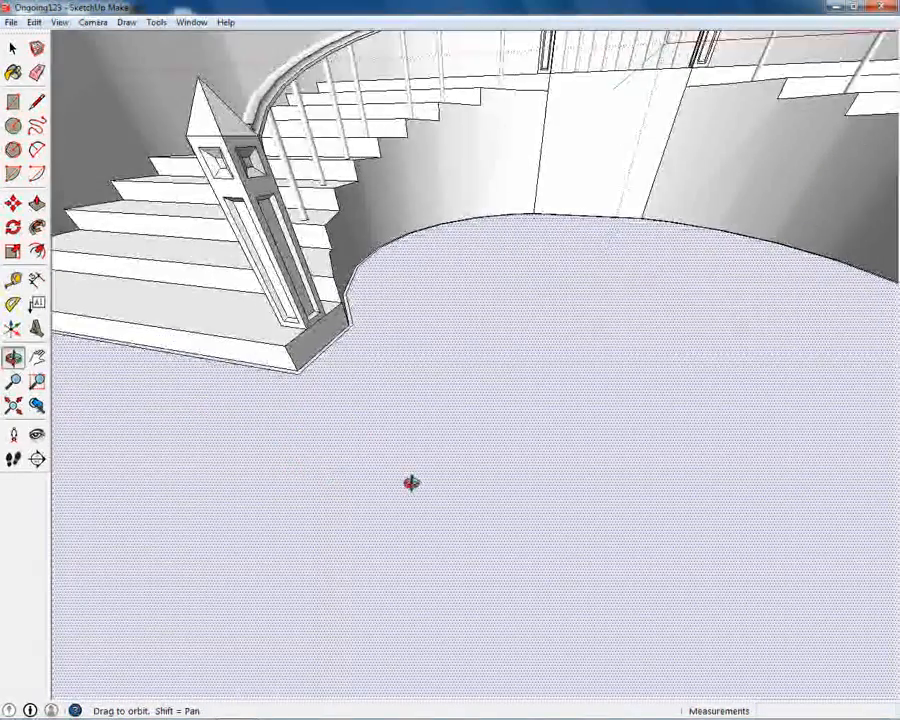
pyautogui.scroll(3, 352, 338)
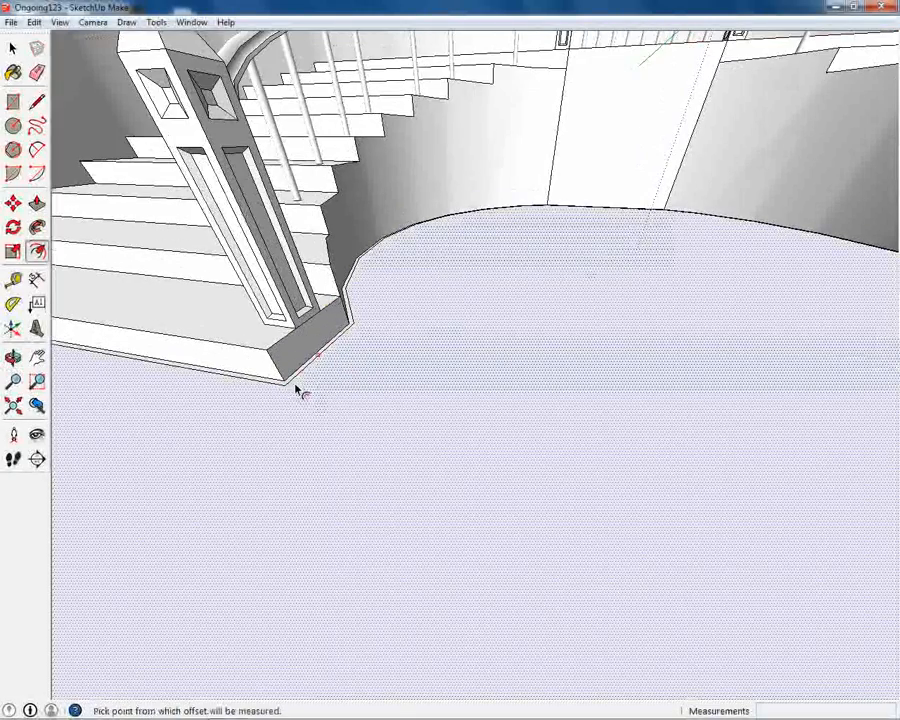
pyautogui.moveTo(297, 388); pyautogui.dragTo(434, 454, button='middle')
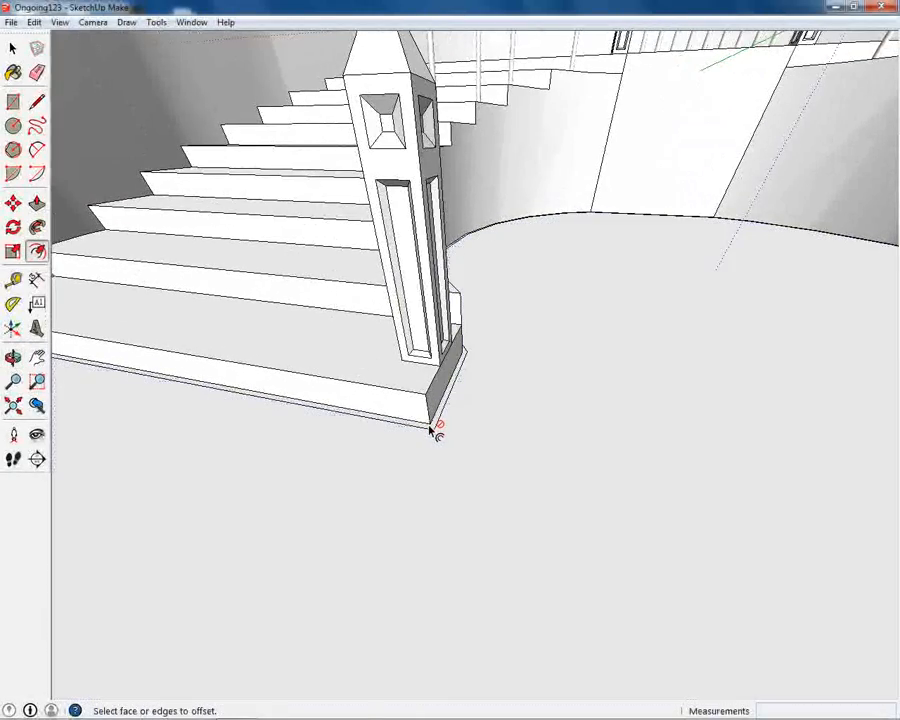
pyautogui.scroll(3, 435, 430)
pyautogui.press('l')
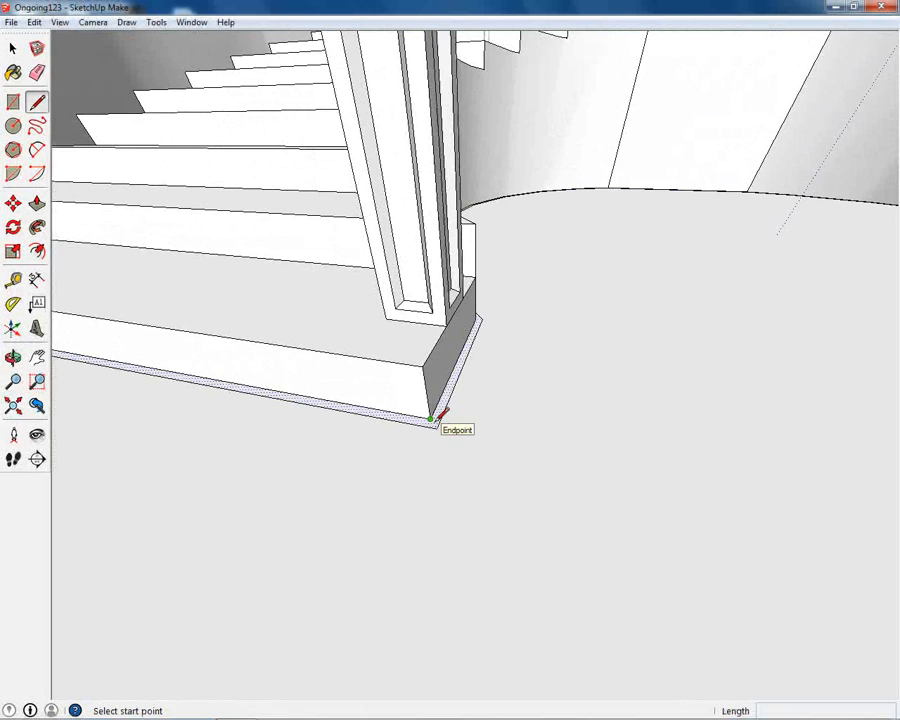
pyautogui.click(432, 419)
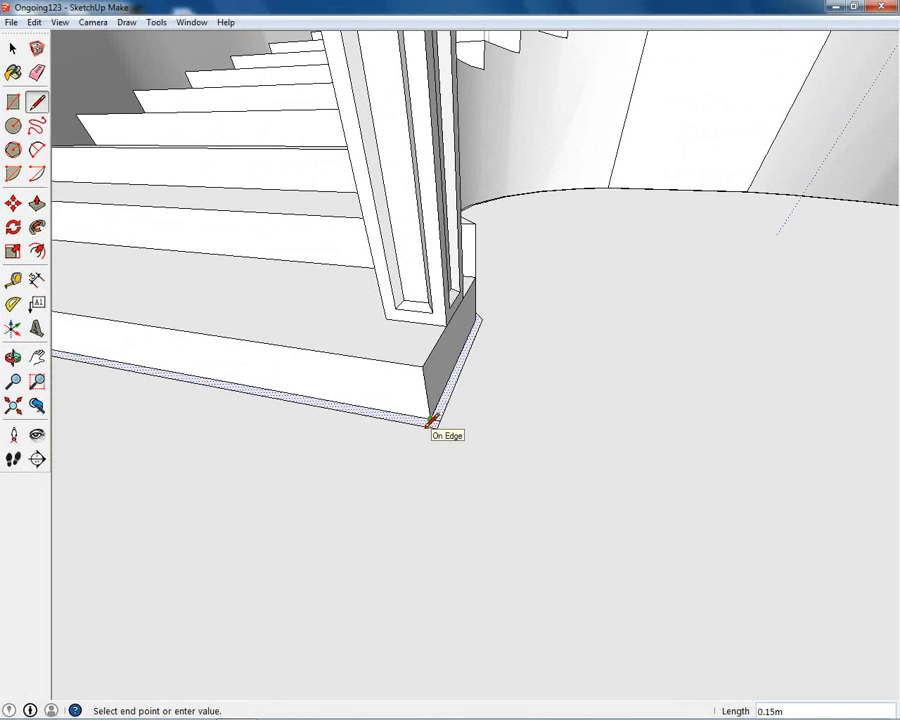
pyautogui.scroll(4, 432, 420)
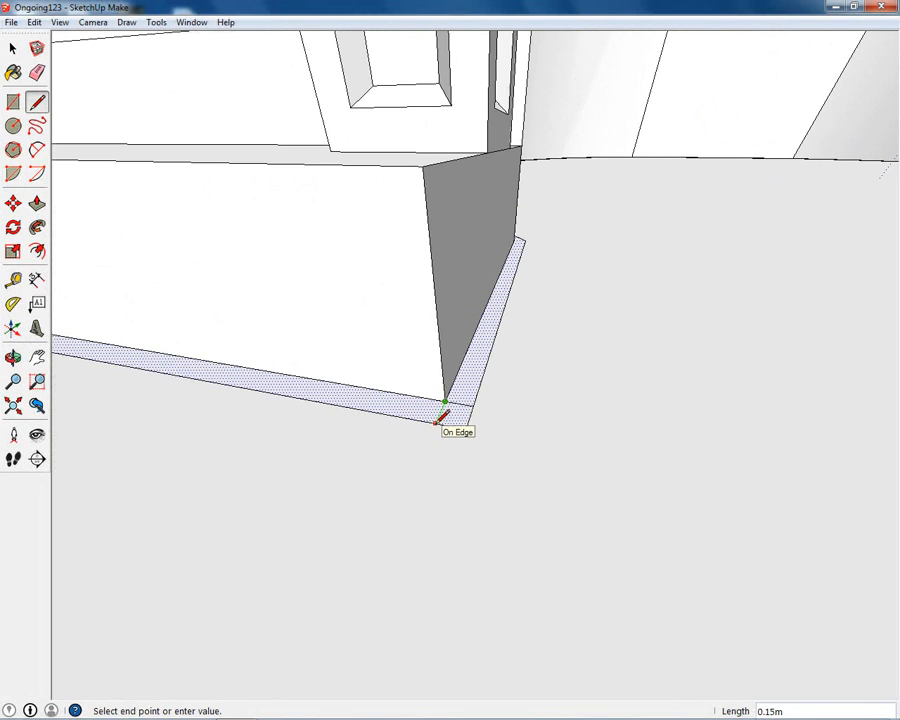
pyautogui.click(436, 422)
# Try to remove the border strip's edges around the first step's corner, undoing any deletion that also removes a face.
pyautogui.click(13, 49)
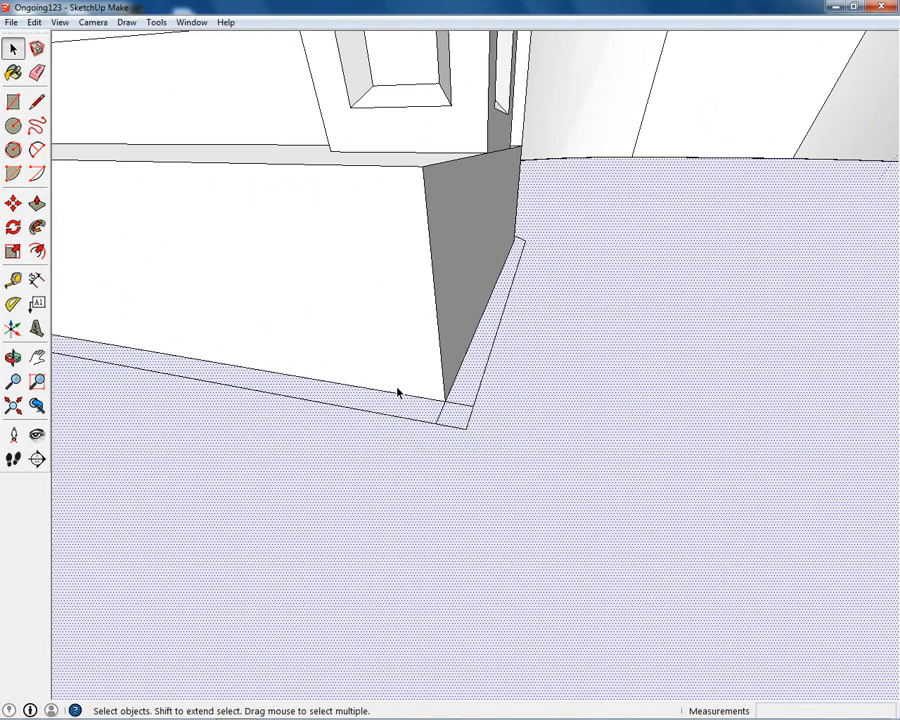
pyautogui.click(438, 420)
pyautogui.press('Delete')
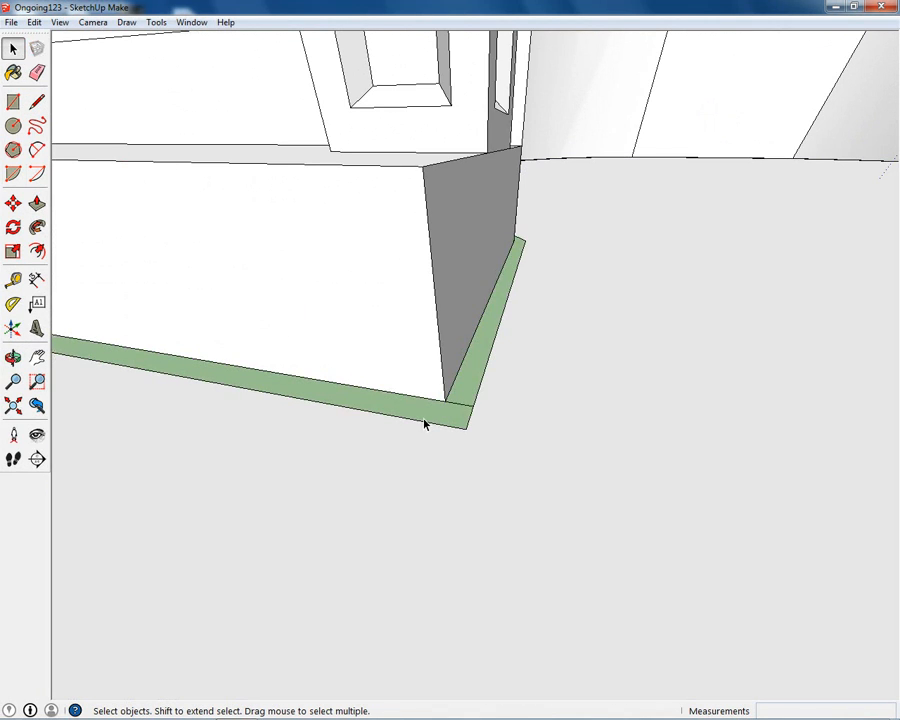
pyautogui.hotkey('ctrl', 'z')
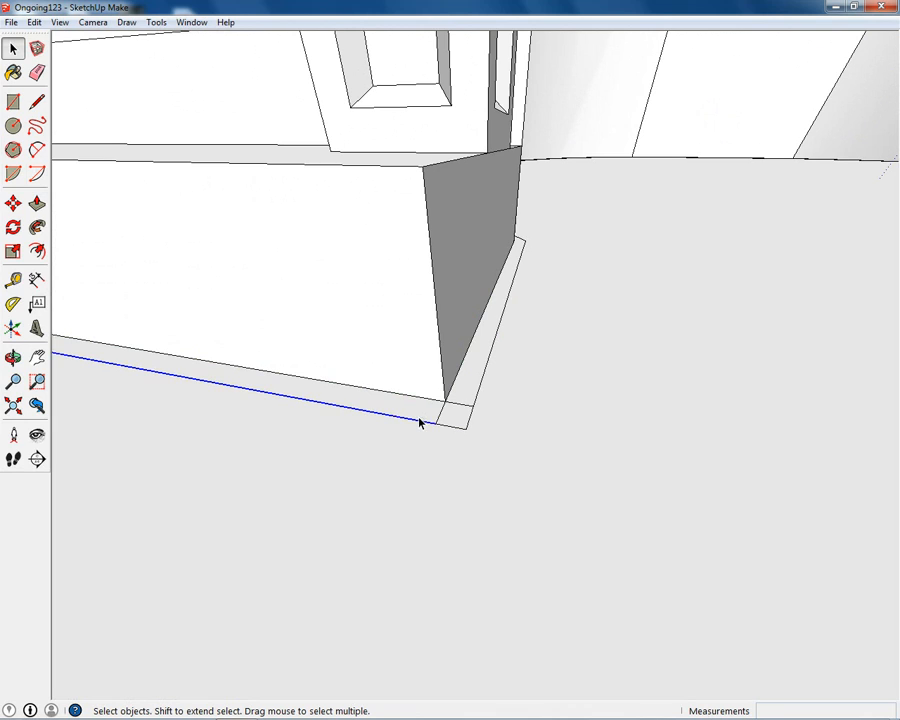
pyautogui.click(440, 420)
pyautogui.press('Delete')
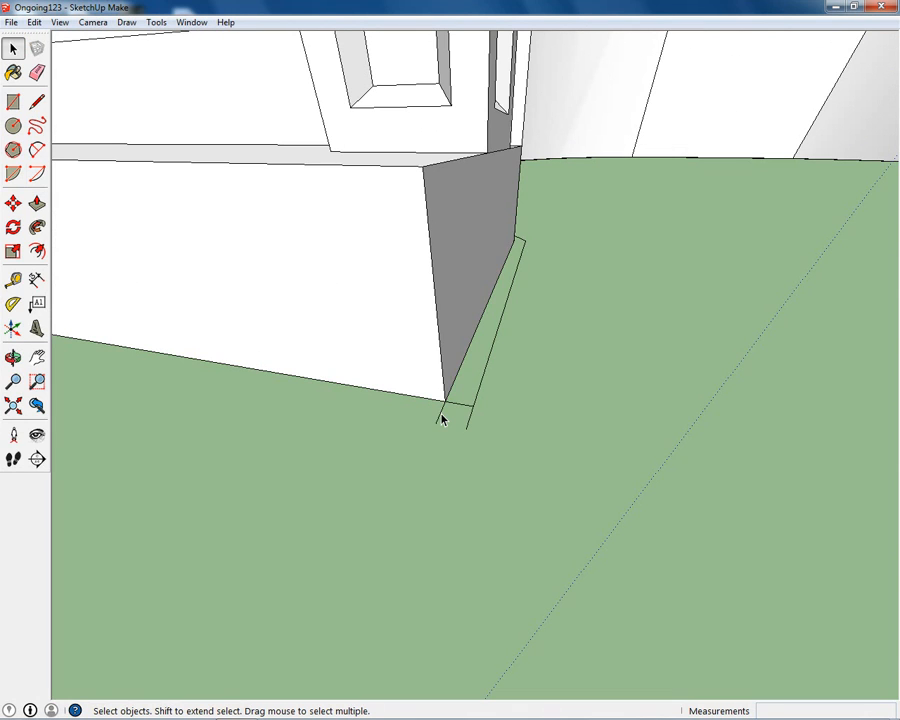
pyautogui.hotkey('ctrl', 'z')
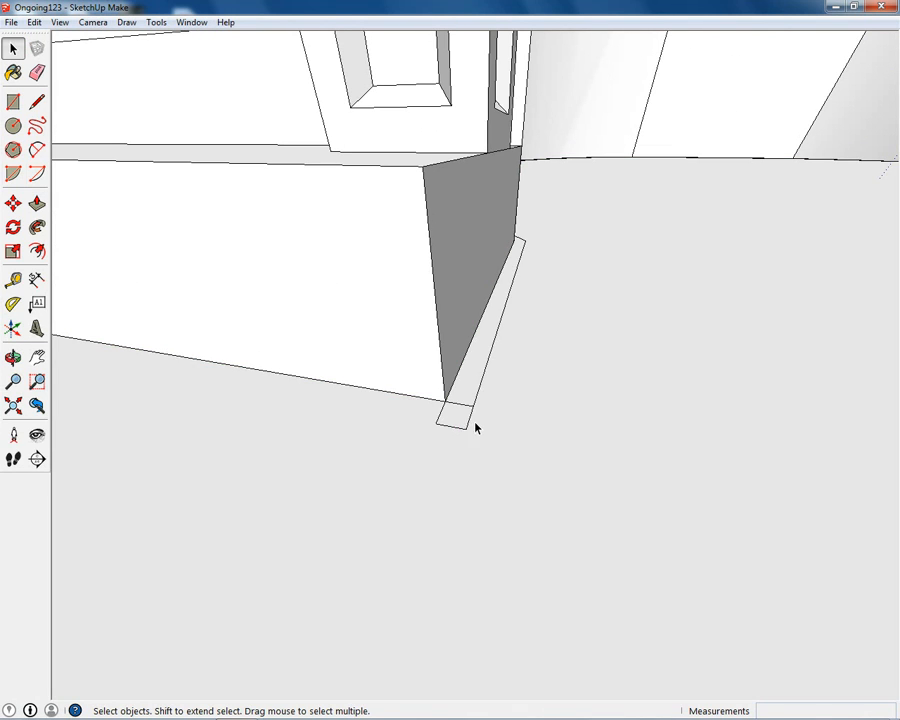
# Undo the border edge deletions and the corner lines to restore the plain offset strip around the first step.
pyautogui.press('o')
pyautogui.moveTo(462, 420); pyautogui.dragTo(422, 408)
pyautogui.press('space')
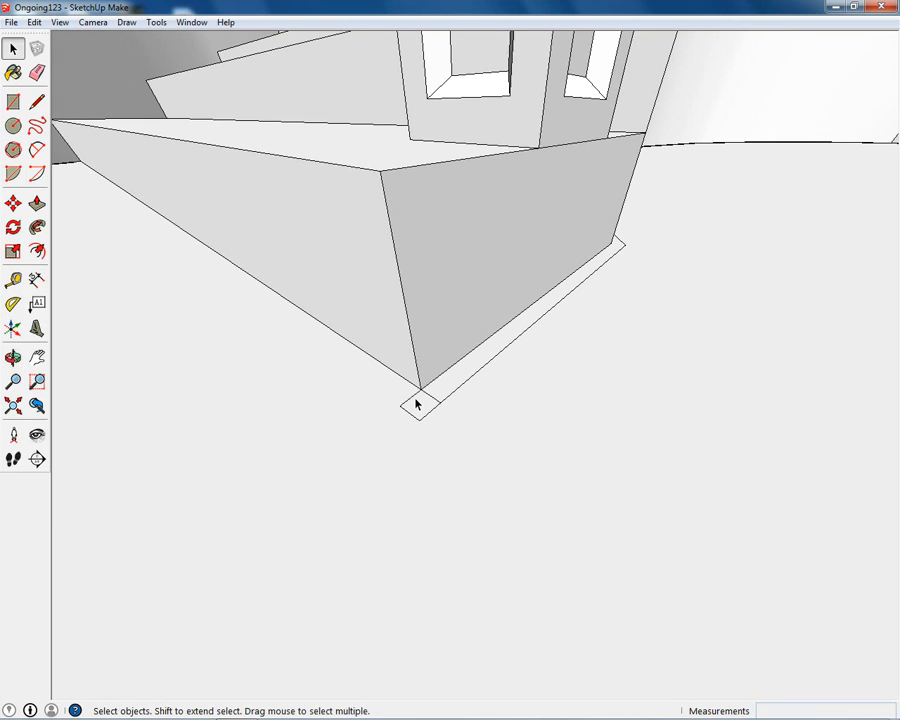
pyautogui.click(418, 402)
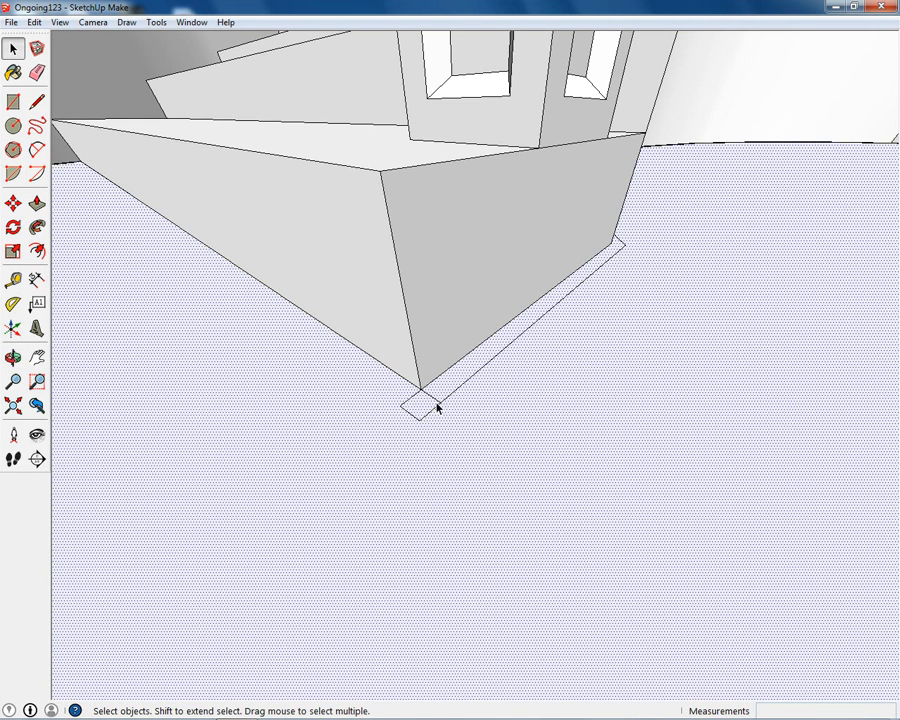
pyautogui.click(416, 428)
pyautogui.press('p')
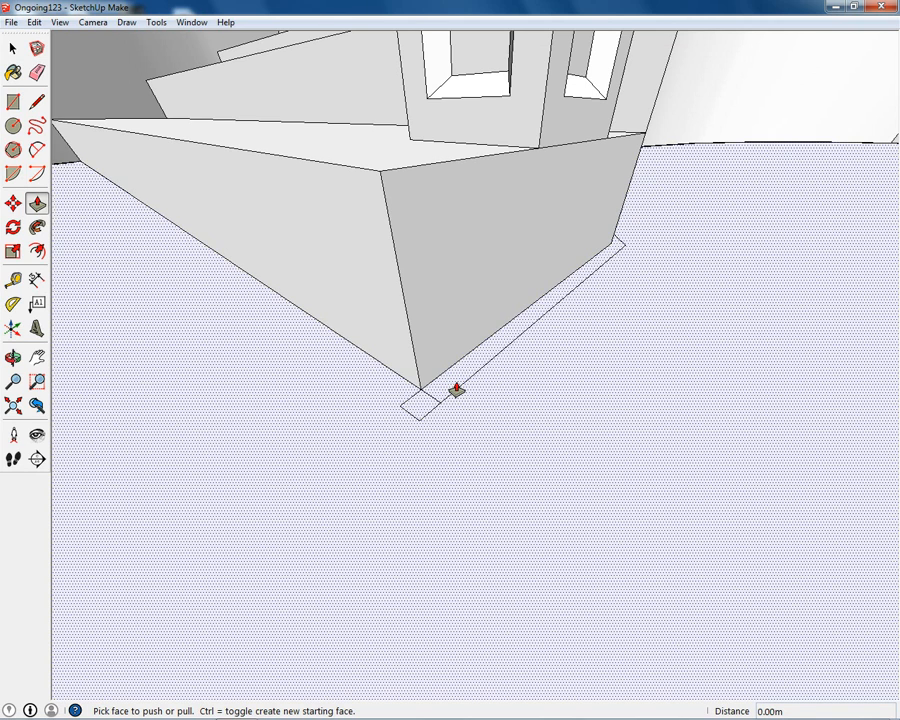
pyautogui.scroll(-3, 455, 388)
pyautogui.hotkey('ctrl', 'z')
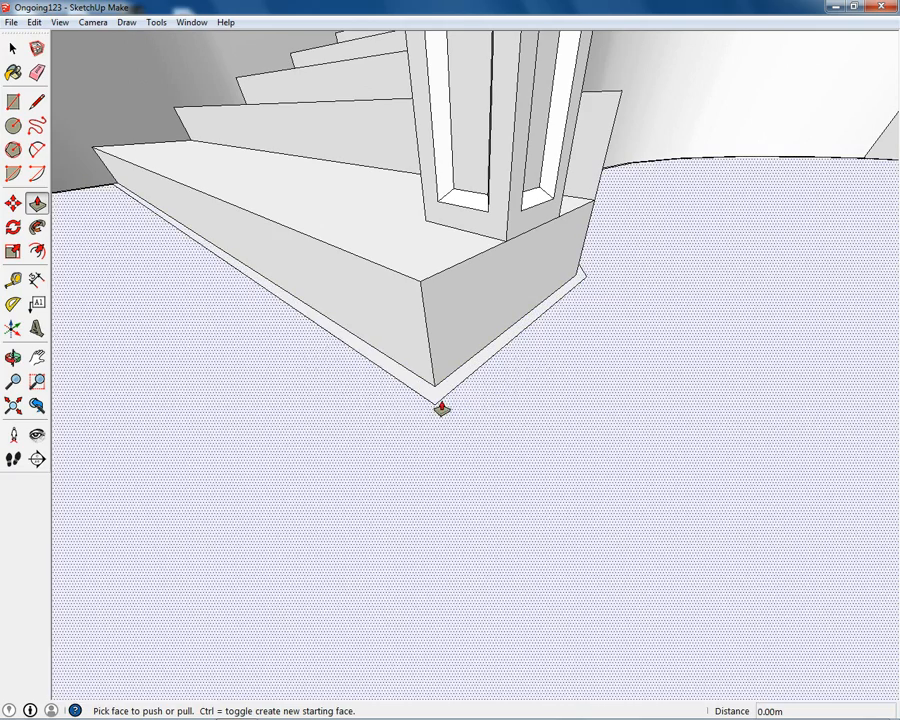
# Draw a 0.15 m line across the border at the first step's corner and raise the border strip 0.20 m.
pyautogui.press('l')
pyautogui.click(435, 385)
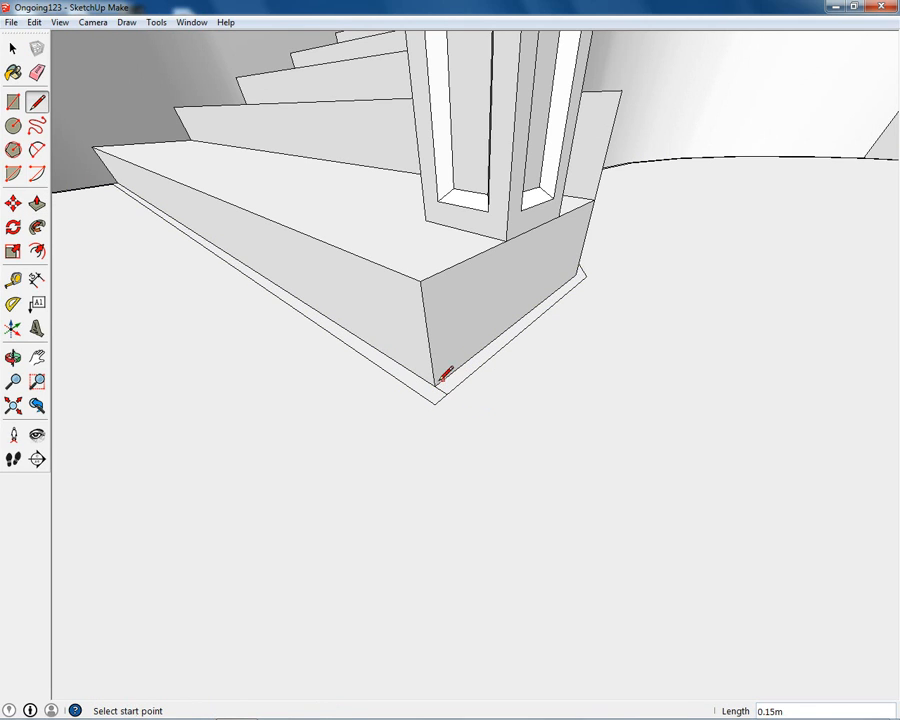
pyautogui.press('p')
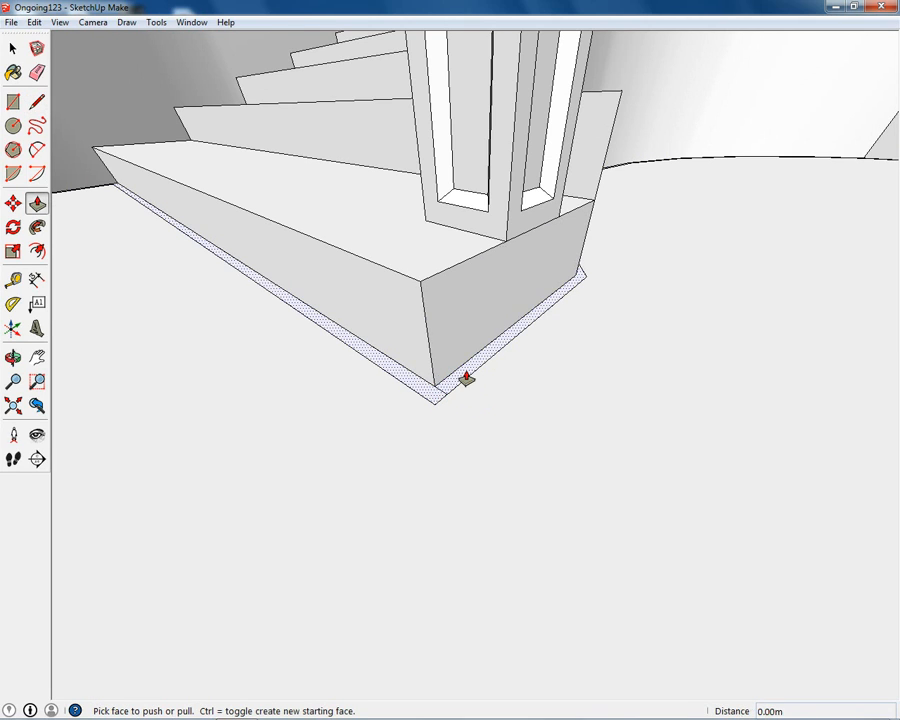
pyautogui.moveTo(432, 400); pyautogui.dragTo(456, 426, button='middle')
pyautogui.click(452, 390)
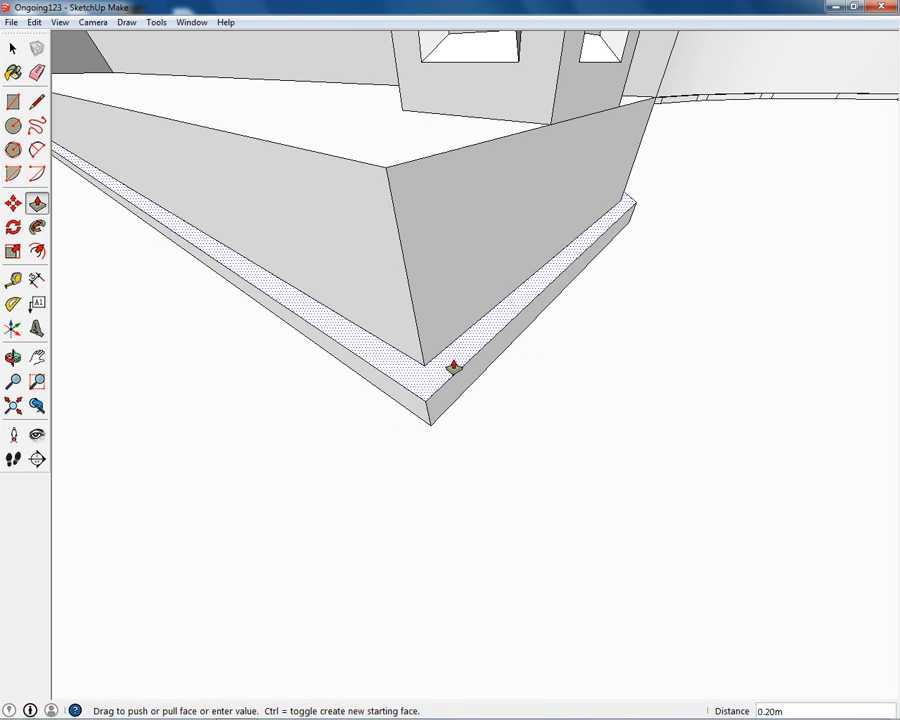
pyautogui.click(450, 364)
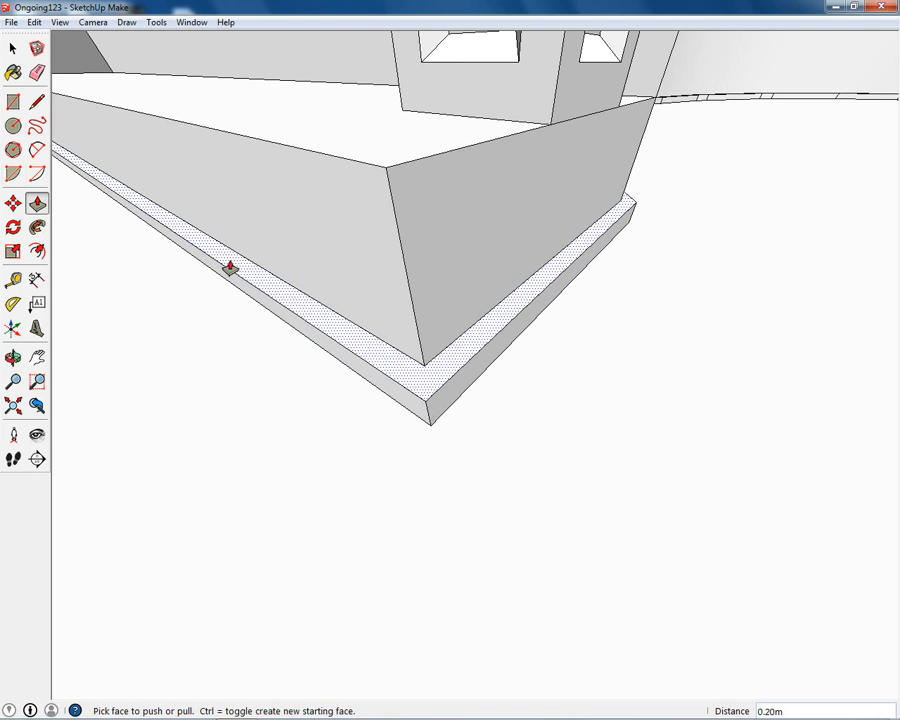
# Draw short lines across the raised border's top at the newel-side corner and the wall end of the first step.
pyautogui.scroll(-8, 349, 315)
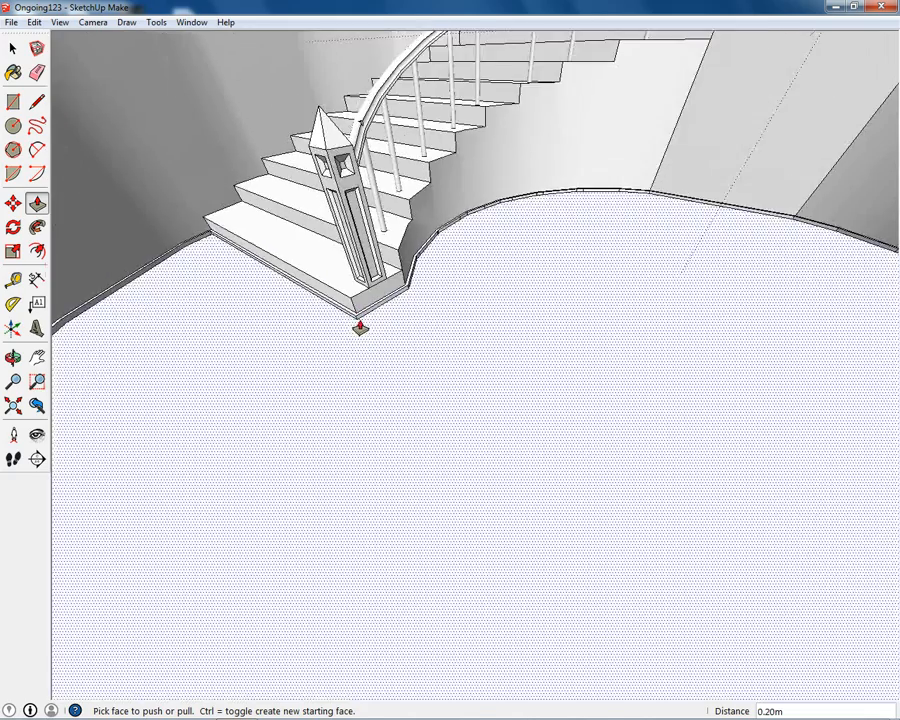
pyautogui.scroll(-3, 360, 327)
pyautogui.moveTo(422, 324)
pyautogui.mouseDown(button='middle')
pyautogui.moveTo(295, 241)
pyautogui.moveTo(373, 275)
pyautogui.moveTo(470, 250)
pyautogui.moveTo(358, 265)
pyautogui.moveTo(323, 307)
pyautogui.moveTo(185, 285)
pyautogui.moveTo(532, 243)
pyautogui.moveTo(818, 243)
pyautogui.moveTo(599, 327)
pyautogui.moveTo(467, 362)
pyautogui.moveTo(420, 424)
pyautogui.mouseUp(button='middle')
pyautogui.keyDown('shift'); pyautogui.moveTo(315, 556); pyautogui.dragTo(408, 585, button='middle'); pyautogui.keyUp('shift')
pyautogui.scroll(3, 421, 550)
pyautogui.press('l')
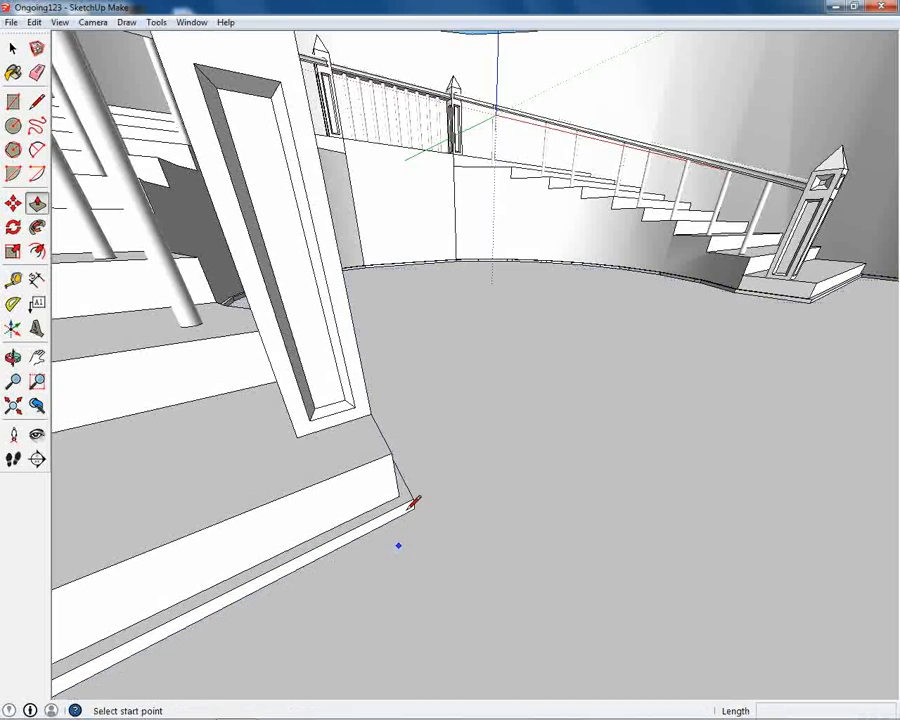
pyautogui.click(400, 495)
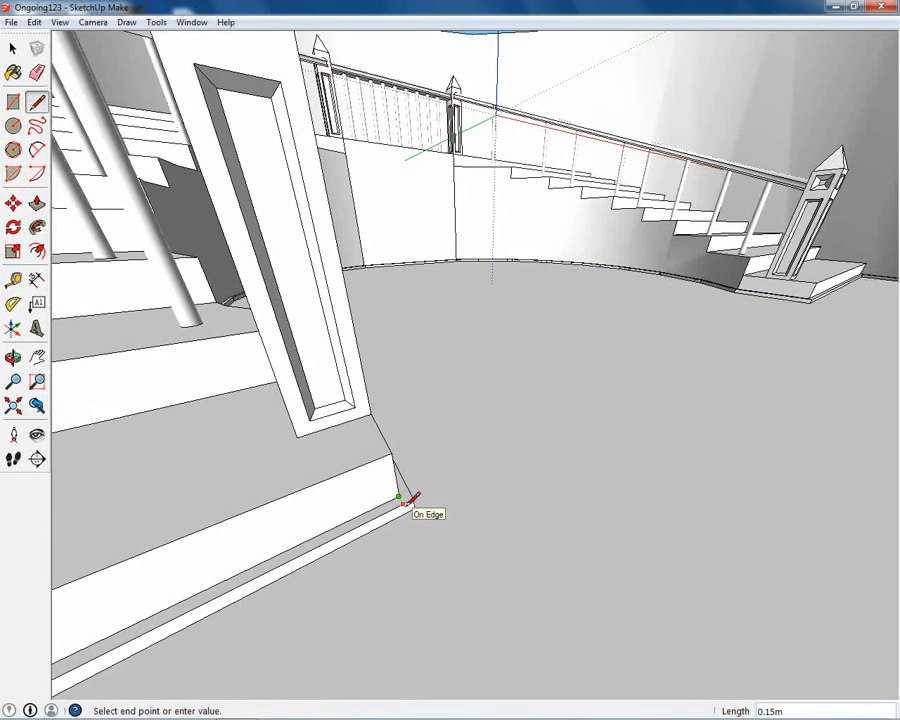
pyautogui.moveTo(405, 500); pyautogui.dragTo(297, 526, button='middle')
pyautogui.scroll(2, 295, 527)
pyautogui.scroll(2, 280, 532)
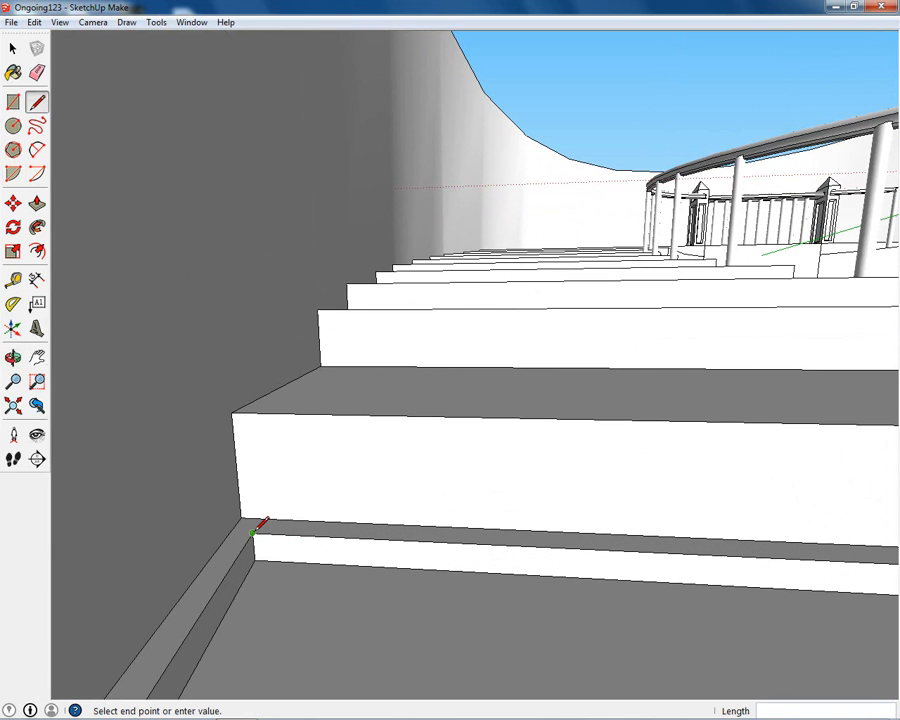
# Push the raised border strip in front of the first step back 0.15 m, flush with the riser.
pyautogui.press('p')
pyautogui.click(337, 555)
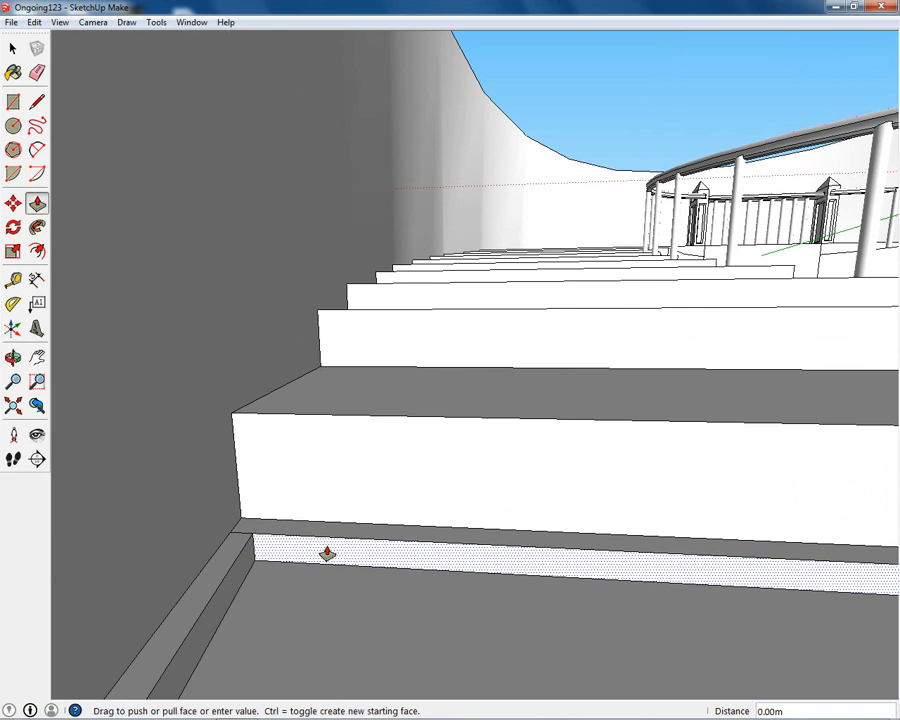
pyautogui.press('Escape')
pyautogui.moveTo(343, 513); pyautogui.dragTo(324, 568, button='middle')
pyautogui.scroll(5, 324, 568)
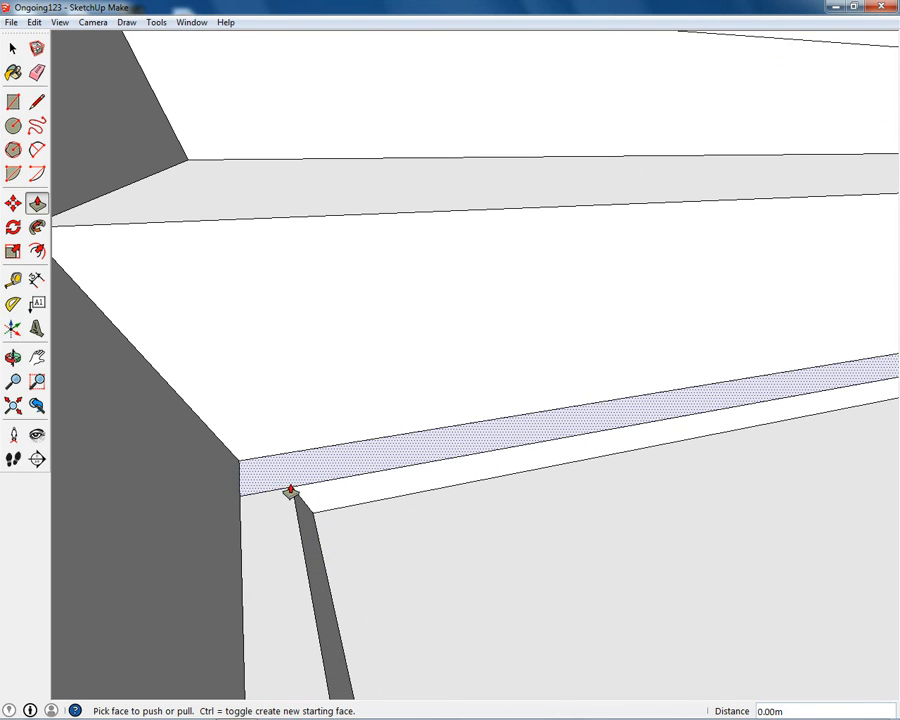
pyautogui.moveTo(323, 479); pyautogui.dragTo(322, 450)
pyautogui.moveTo(396, 444); pyautogui.dragTo(288, 438, button='middle')
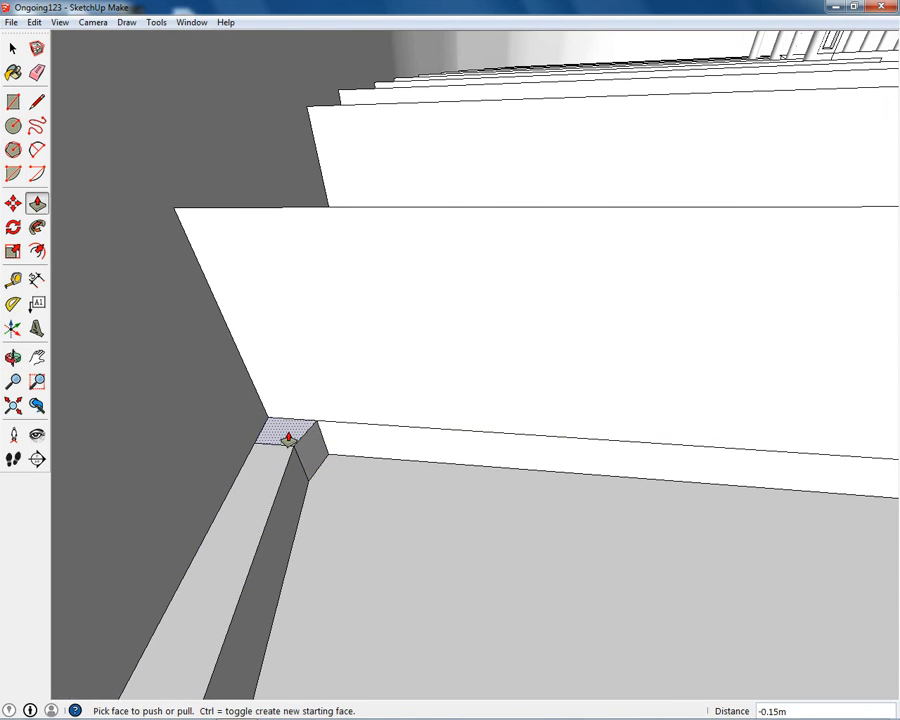
# Push the leftover corner block at the first step's wall end down 0.20 m and extend the wall border to meet the step.
pyautogui.click(341, 486)
pyautogui.moveTo(400, 428); pyautogui.dragTo(351, 377, button='middle')
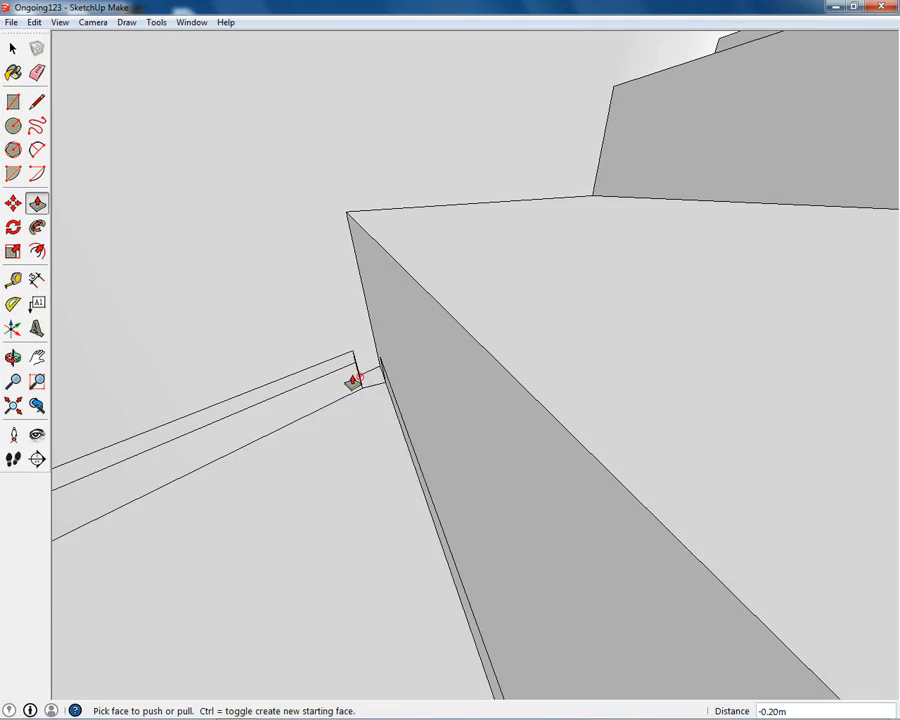
pyautogui.click(334, 381)
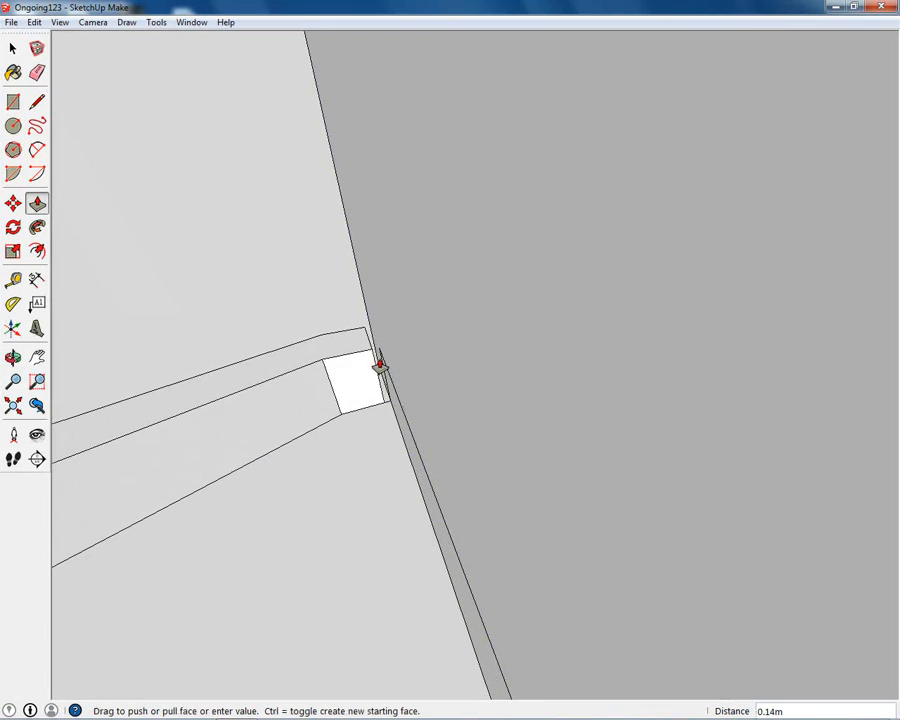
pyautogui.moveTo(375, 361); pyautogui.dragTo(586, 474, button='middle')
pyautogui.scroll(-3, 478, 405)
# Delete the leftover strip line across the first step's riser.
pyautogui.click(13, 48)
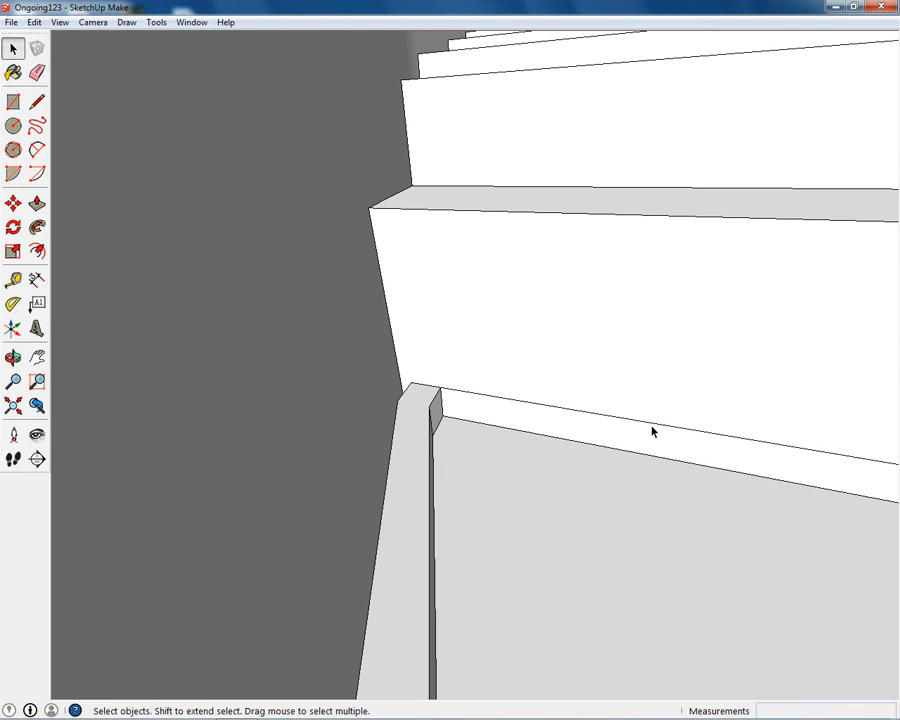
pyautogui.moveTo(650, 437); pyautogui.dragTo(697, 553, button='middle')
pyautogui.moveTo(788, 507); pyautogui.dragTo(709, 476, button='middle')
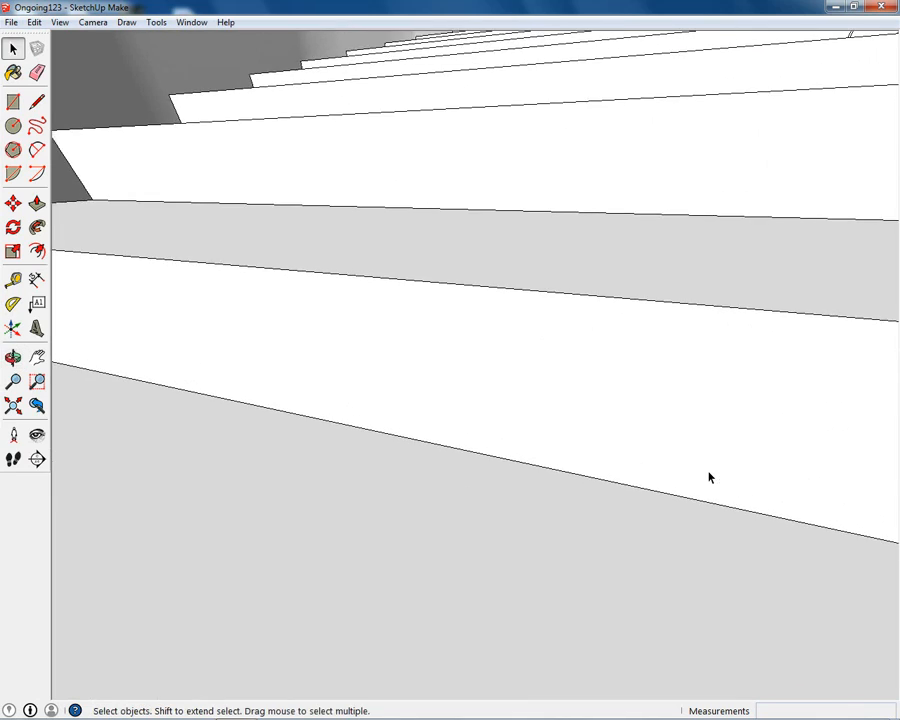
# Push the border stub at the first step's newel-side corner back 0.15 m, flush with the riser.
pyautogui.scroll(-6, 710, 477)
pyautogui.moveTo(723, 524); pyautogui.dragTo(748, 573, button='middle')
pyautogui.press('p')
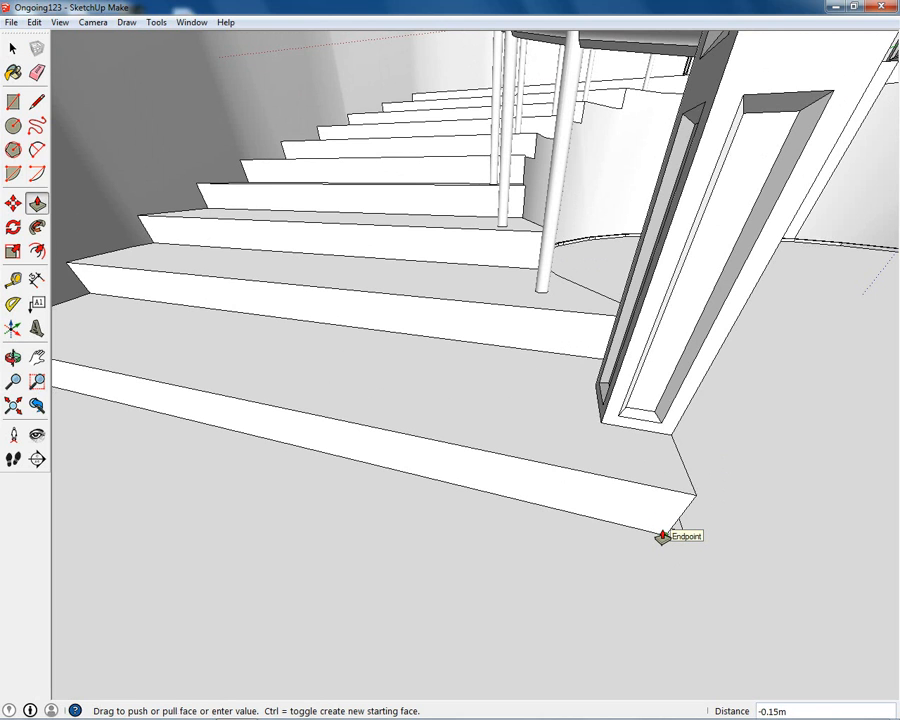
pyautogui.scroll(5, 700, 540)
pyautogui.moveTo(699, 547); pyautogui.dragTo(548, 577, button='middle')
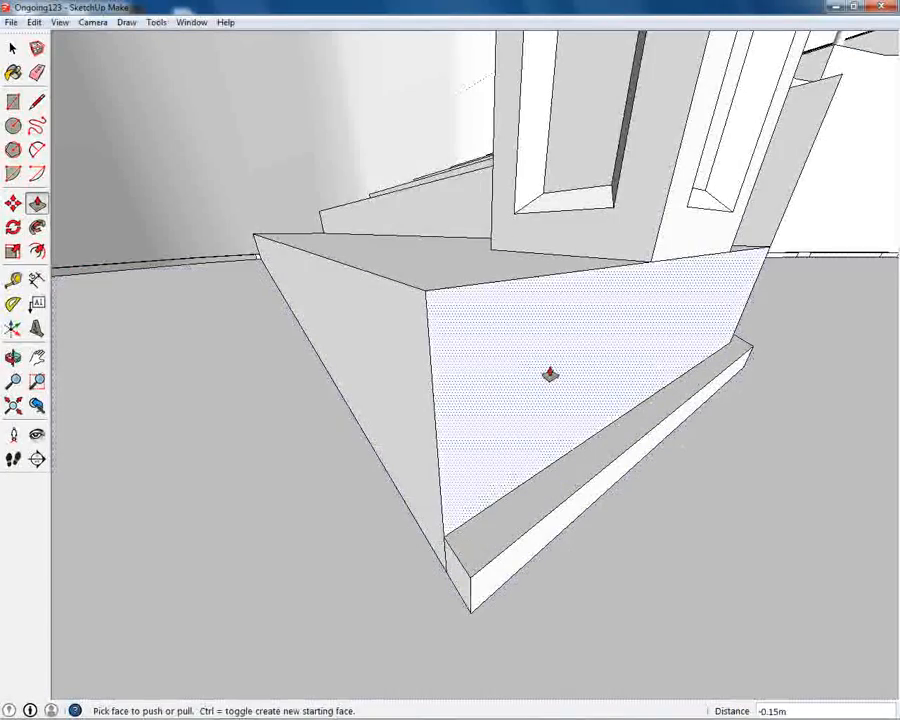
# On the other staircase, draw a 0.15 m line across the border top and a 0.20 m line down its face at the newel-side corner.
pyautogui.scroll(-10, 550, 374)
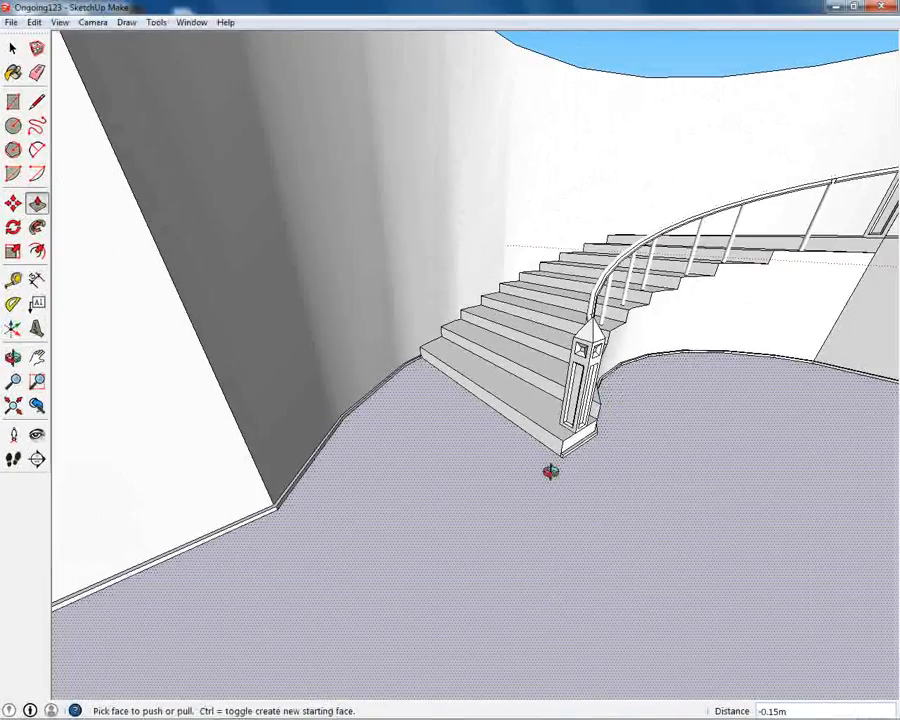
pyautogui.moveTo(550, 471); pyautogui.dragTo(614, 523, button='middle')
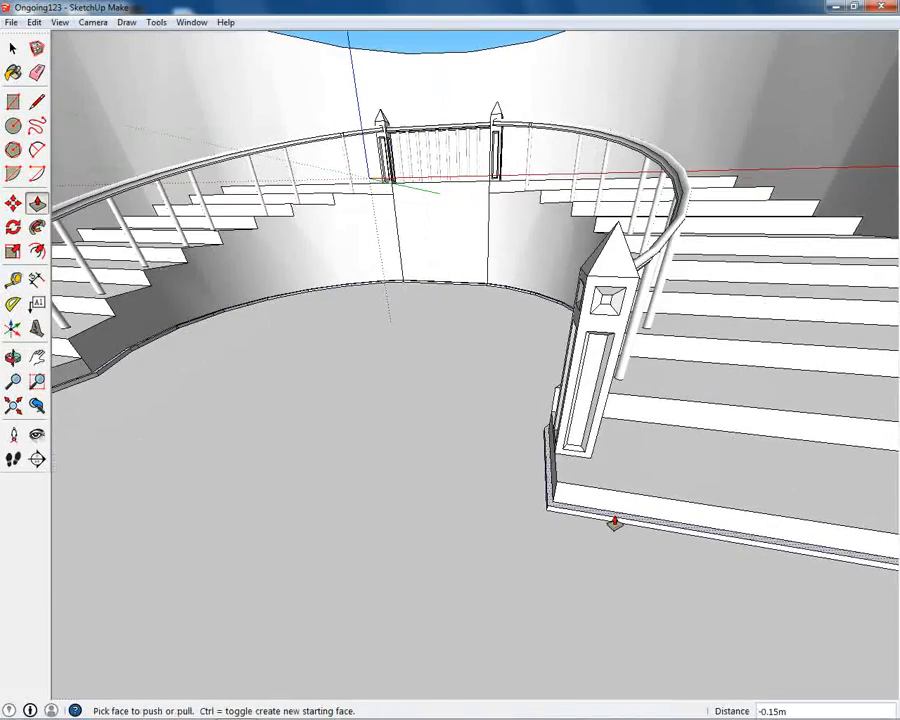
pyautogui.press('l')
pyautogui.scroll(4, 578, 518)
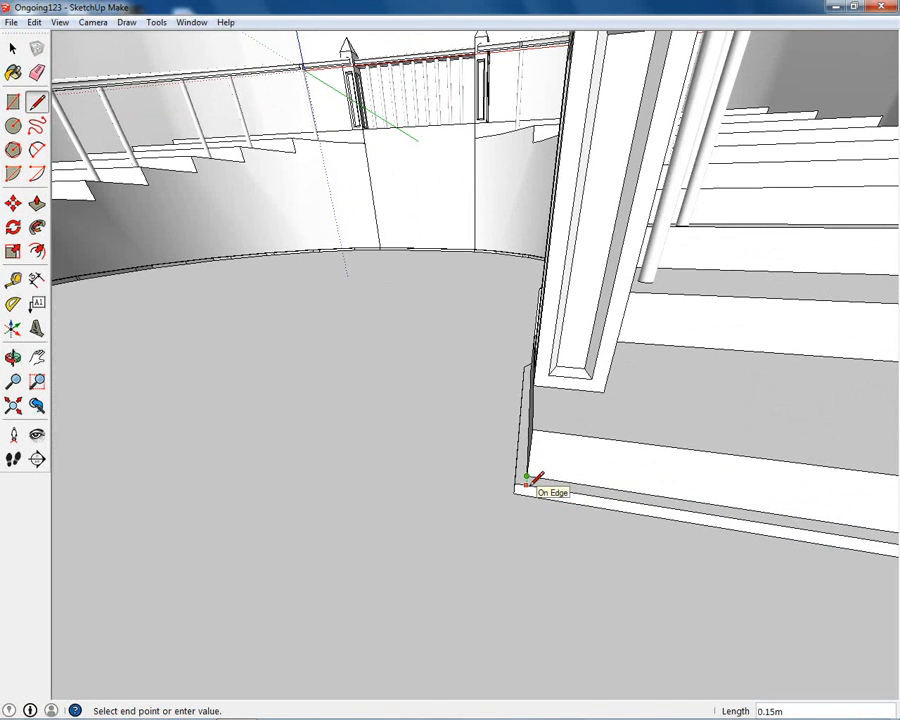
pyautogui.moveTo(615, 522); pyautogui.dragTo(558, 456, button='middle')
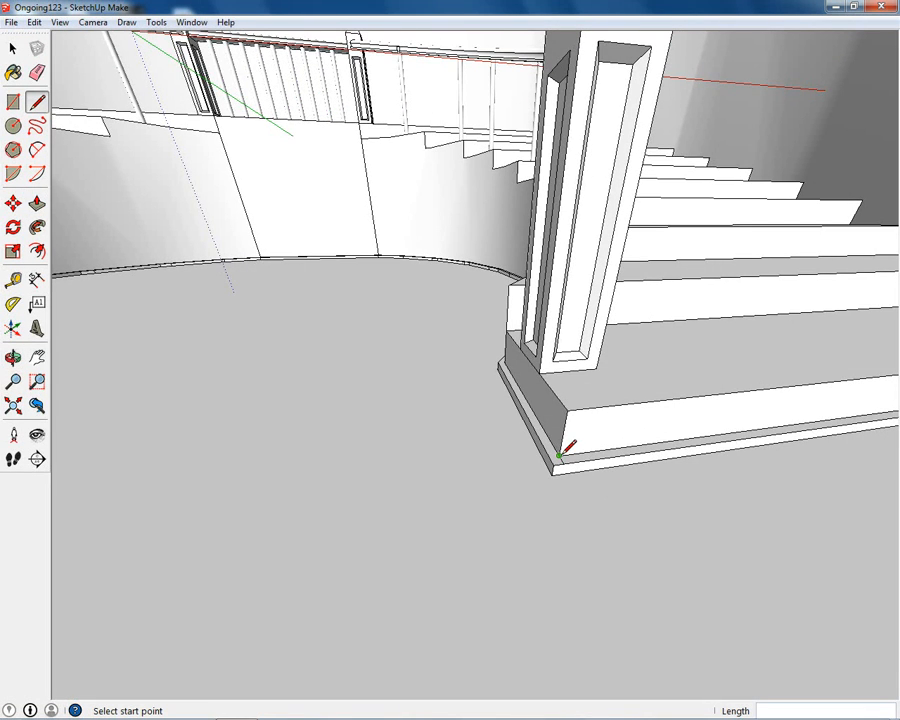
pyautogui.scroll(4, 563, 470)
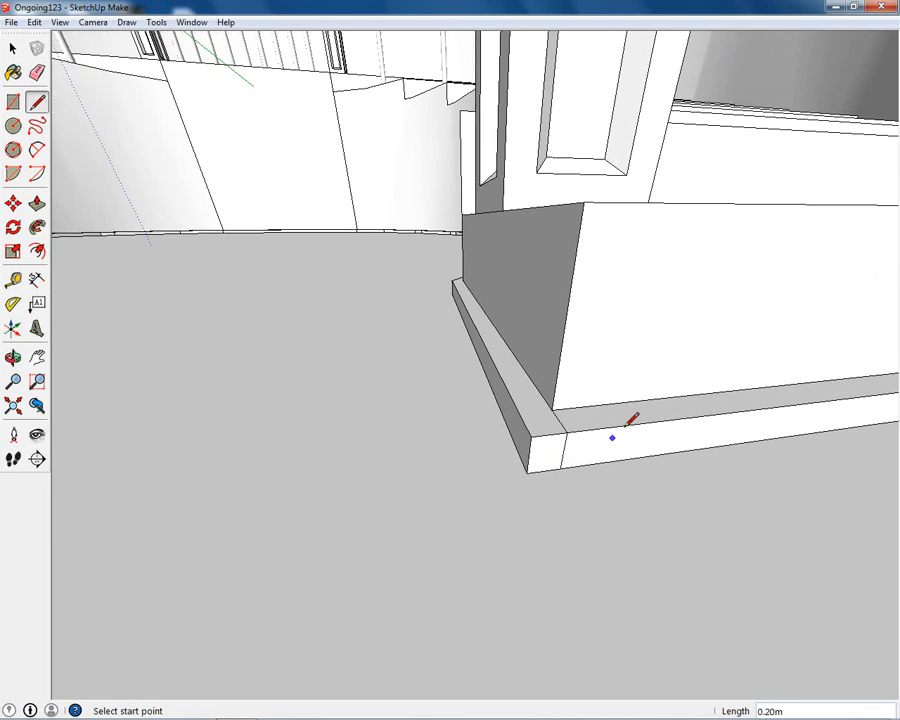
# Draw a short line across the border top at the wall end of the other staircase's first step.
pyautogui.moveTo(632, 420); pyautogui.dragTo(687, 418, button='middle')
pyautogui.scroll(2, 650, 422)
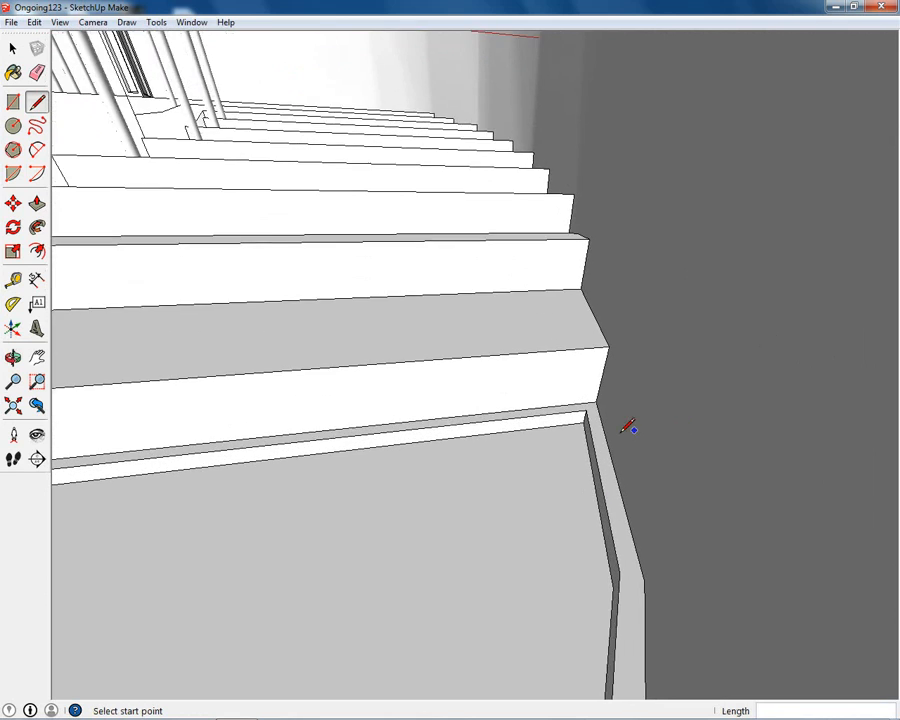
pyautogui.moveTo(626, 428); pyautogui.dragTo(591, 407, button='middle')
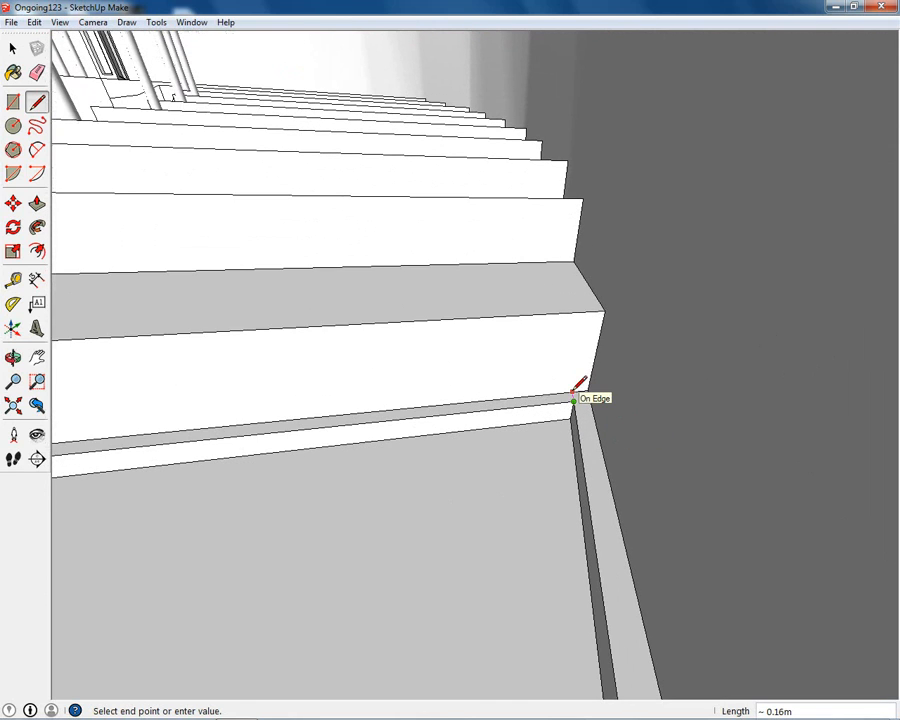
pyautogui.moveTo(484, 402); pyautogui.dragTo(516, 434, button='middle')
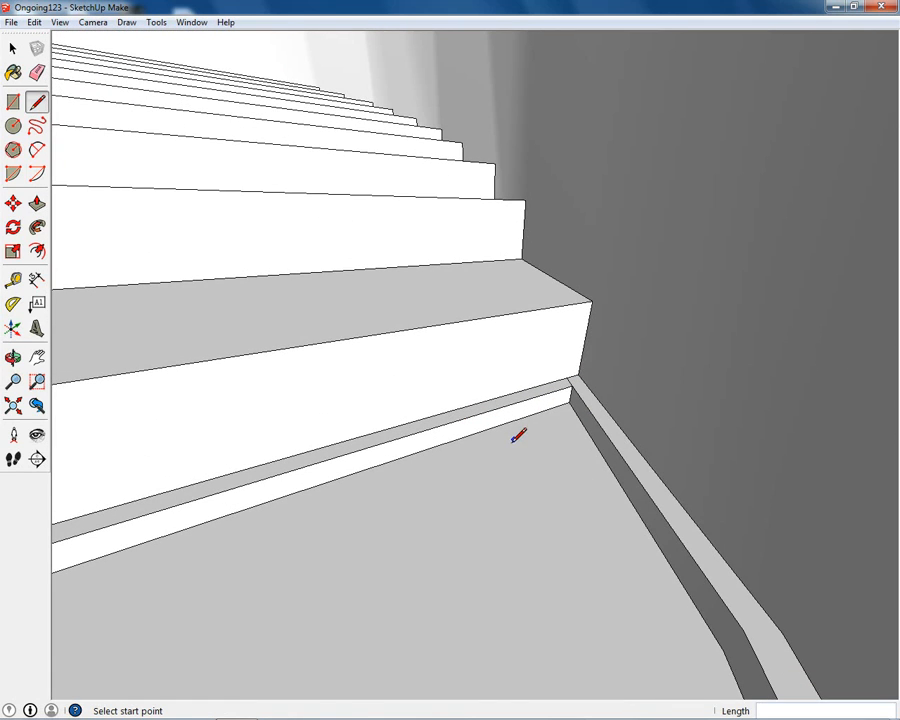
# Push the border strip in front of that first step back 0.15 m and the leftover wall-end corner block down 0.20 m.
pyautogui.press('p')
pyautogui.moveTo(488, 432); pyautogui.dragTo(470, 393)
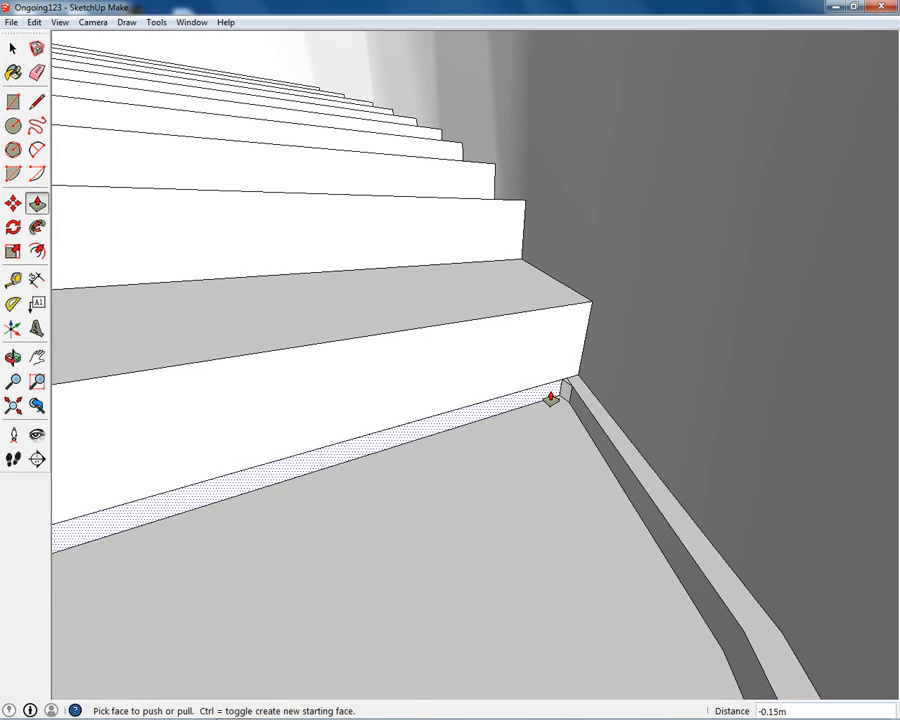
pyautogui.moveTo(550, 398); pyautogui.dragTo(561, 374, button='middle')
pyautogui.scroll(3, 565, 380)
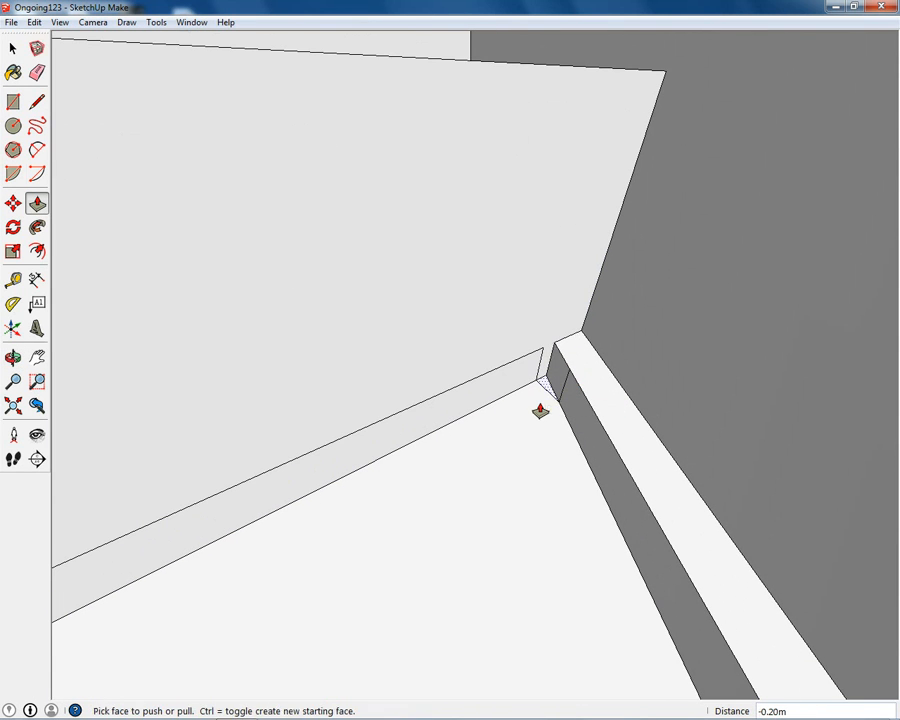
pyautogui.moveTo(604, 350); pyautogui.dragTo(614, 480, button='middle')
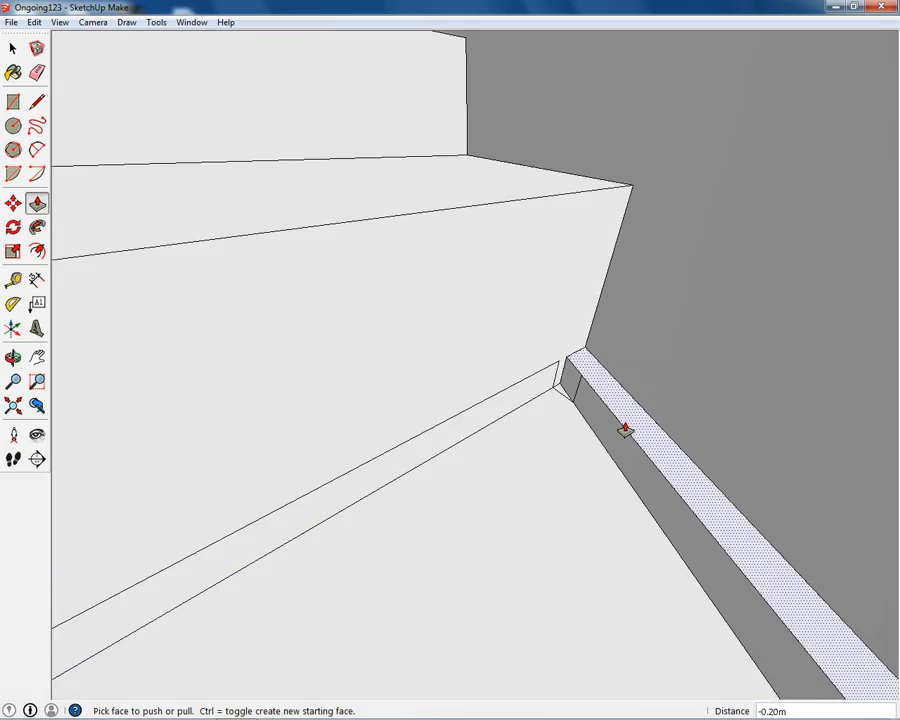
pyautogui.moveTo(624, 430)
pyautogui.mouseDown(button='middle')
pyautogui.moveTo(599, 490)
pyautogui.moveTo(567, 418)
pyautogui.moveTo(540, 518)
pyautogui.moveTo(677, 458)
pyautogui.moveTo(637, 434)
pyautogui.mouseUp(button='middle')
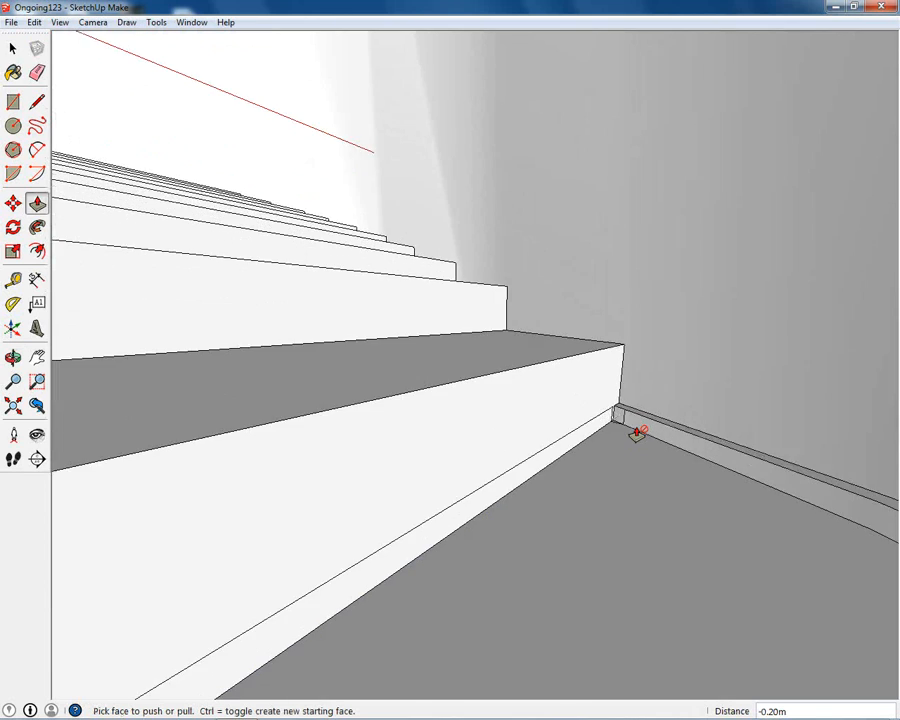
# Delete the leftover strip and corner edges where the first step's riser meets the wall border.
pyautogui.scroll(5, 637, 434)
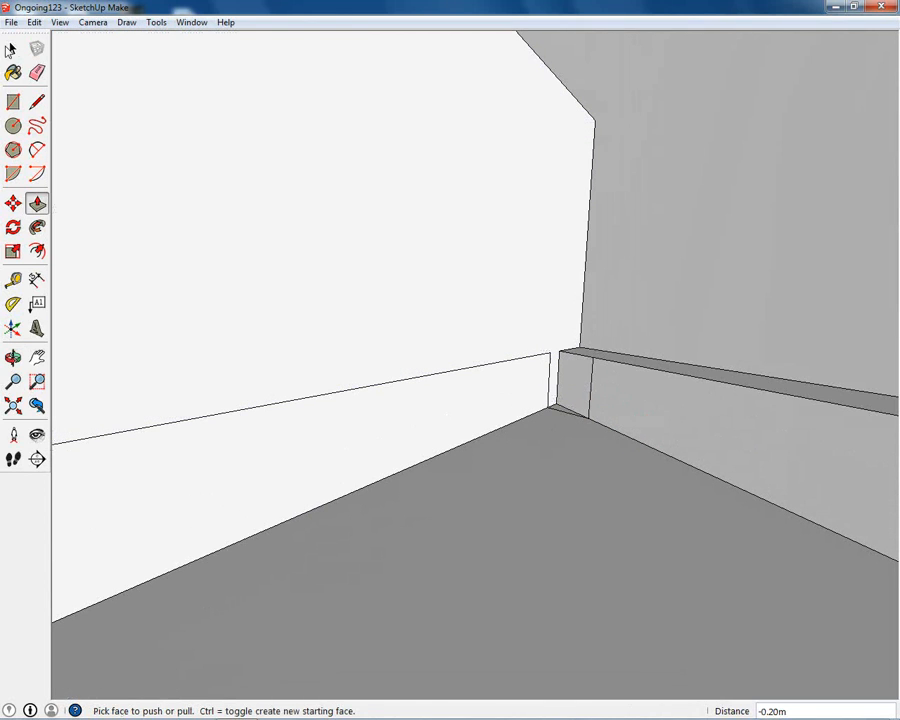
pyautogui.click(12, 48)
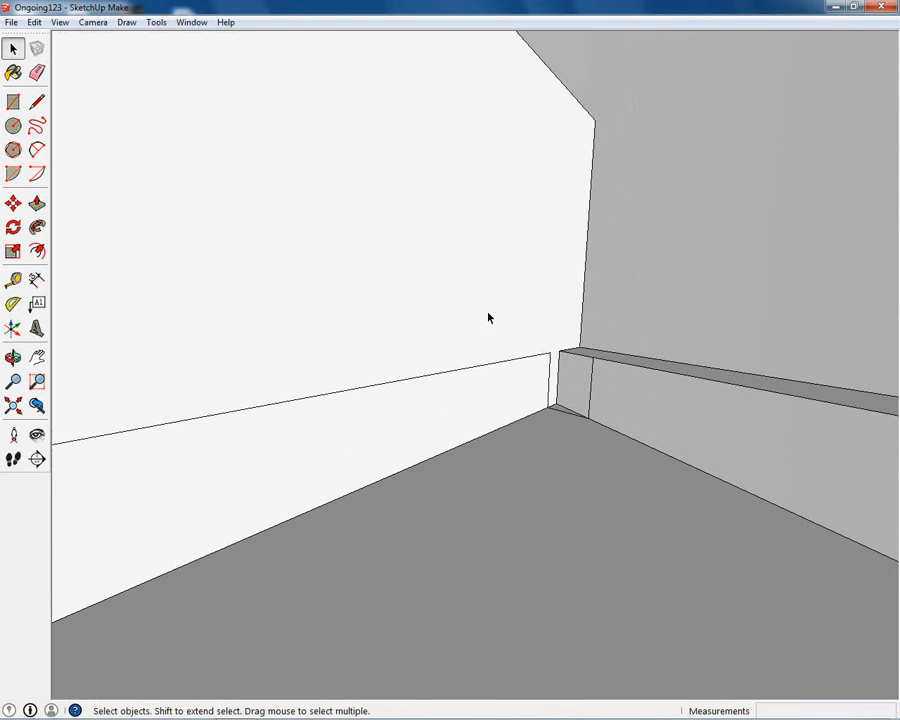
pyautogui.click(562, 414)
pyautogui.click(549, 390)
pyautogui.moveTo(531, 367); pyautogui.dragTo(271, 440, button='middle')
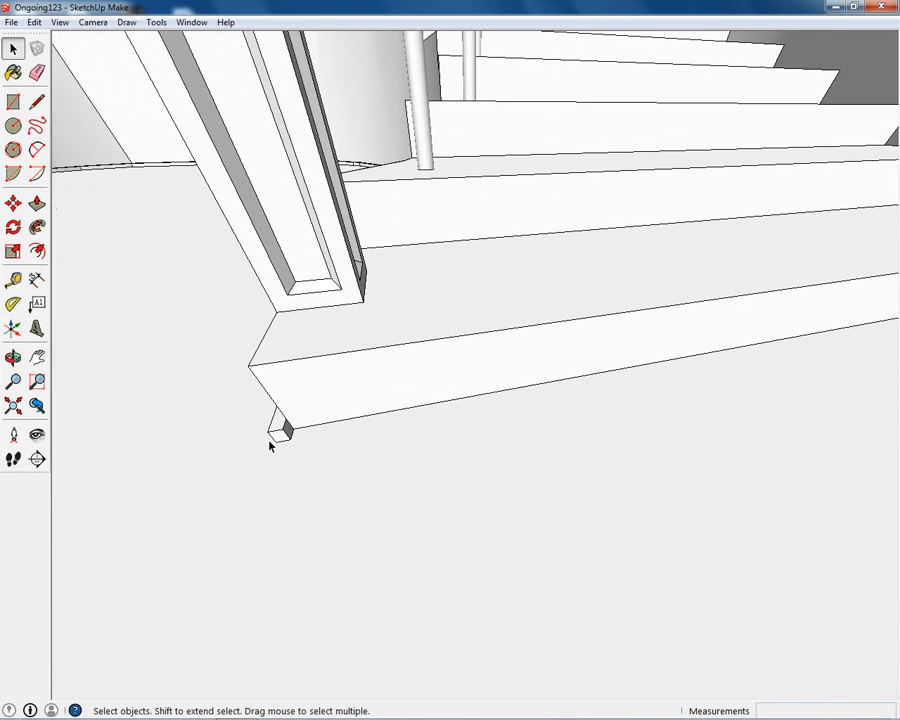
# Push the border stub at the second staircase's newel-side corner back 0.15 m, flush with the riser.
pyautogui.press('p')
pyautogui.click(280, 440)
pyautogui.click(310, 416)
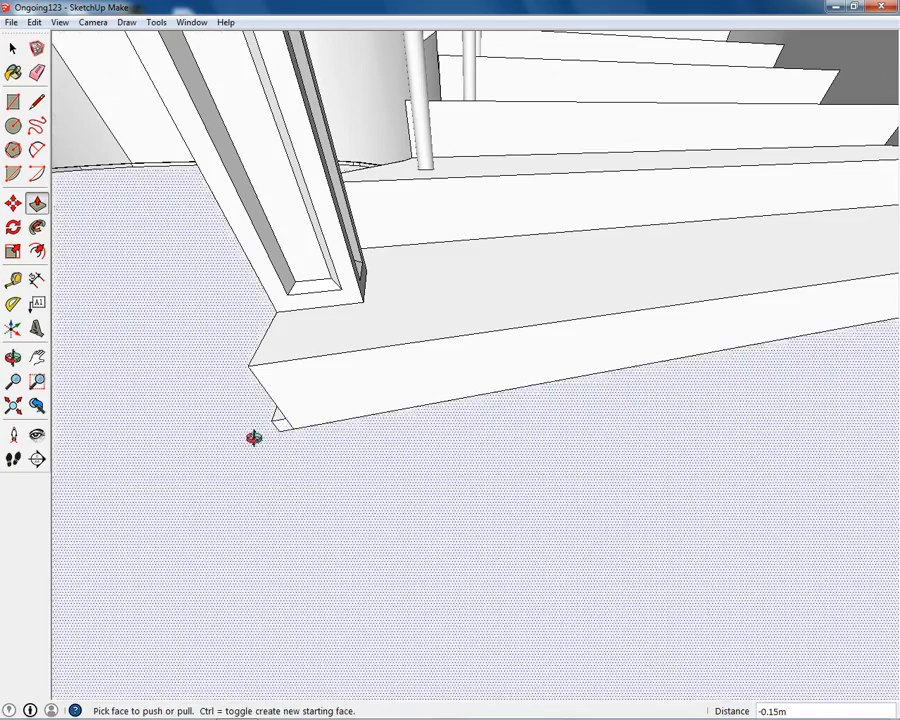
# Delete the extra vertical edges on the first segments of the border's inner face along the curved wall below the stairs.
pyautogui.moveTo(253, 436); pyautogui.dragTo(457, 297, button='middle')
pyautogui.scroll(3, 503, 310)
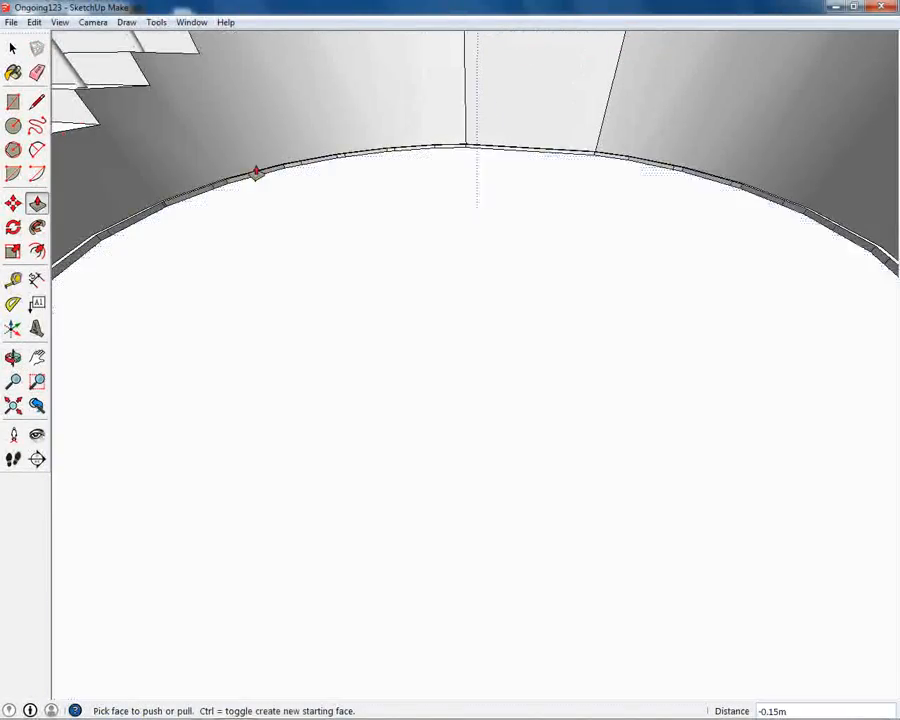
pyautogui.moveTo(257, 173); pyautogui.dragTo(380, 230, button='middle')
pyautogui.scroll(3, 321, 209)
pyautogui.click(13, 49)
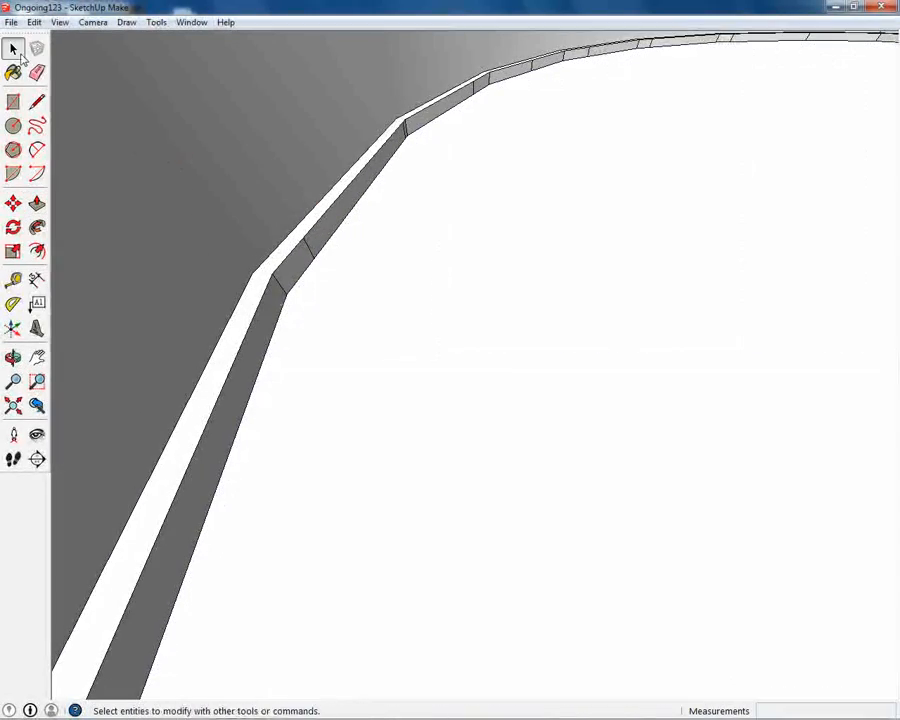
pyautogui.click(284, 292)
pyautogui.click(337, 291)
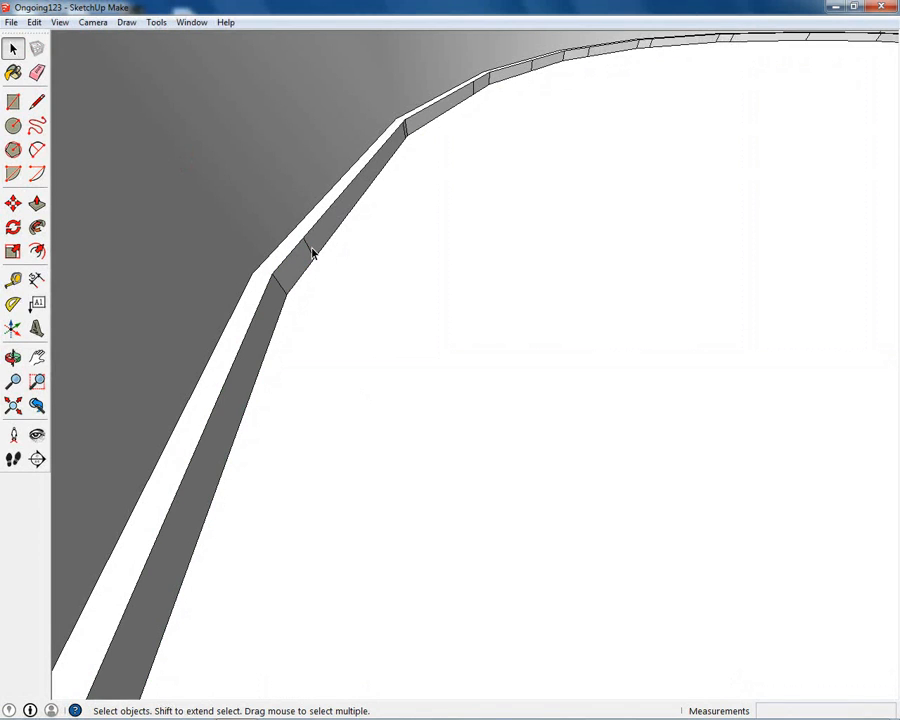
pyautogui.click(363, 265)
pyautogui.scroll(5, 424, 88)
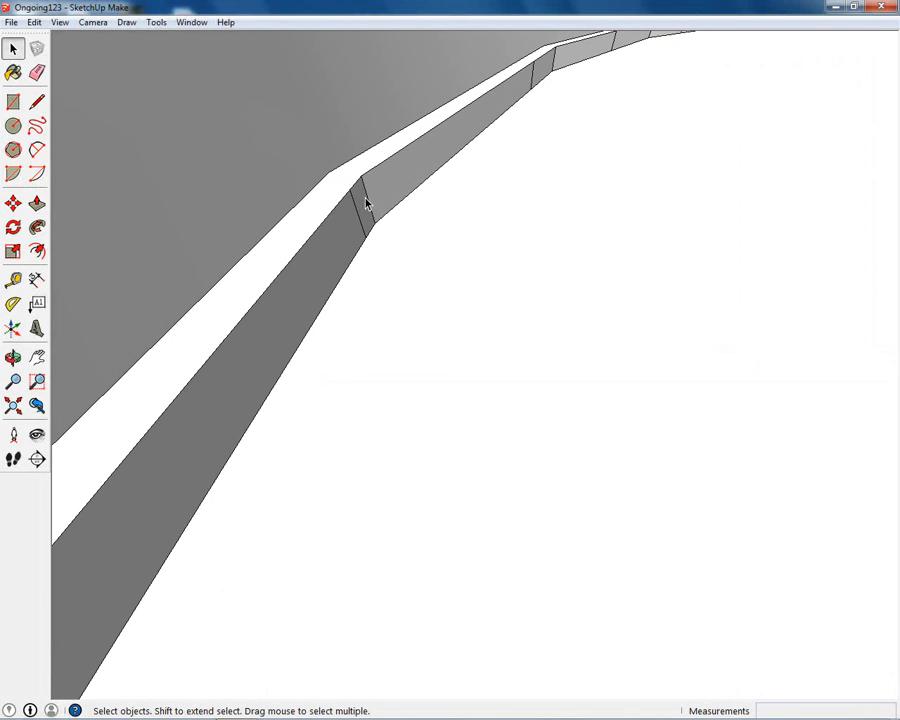
pyautogui.click(357, 210)
pyautogui.press('Delete')
# Delete the extra vertical edges on the next segments of the border's inner face along the curved wall.
pyautogui.moveTo(533, 80); pyautogui.dragTo(392, 172, button='middle')
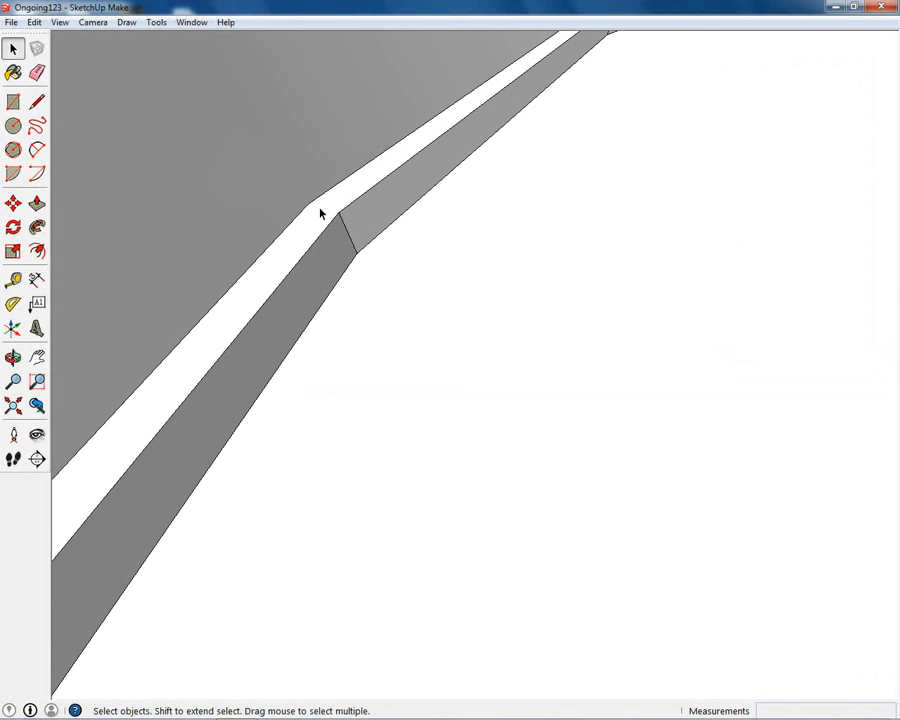
pyautogui.moveTo(617, 200); pyautogui.dragTo(375, 398, button='middle')
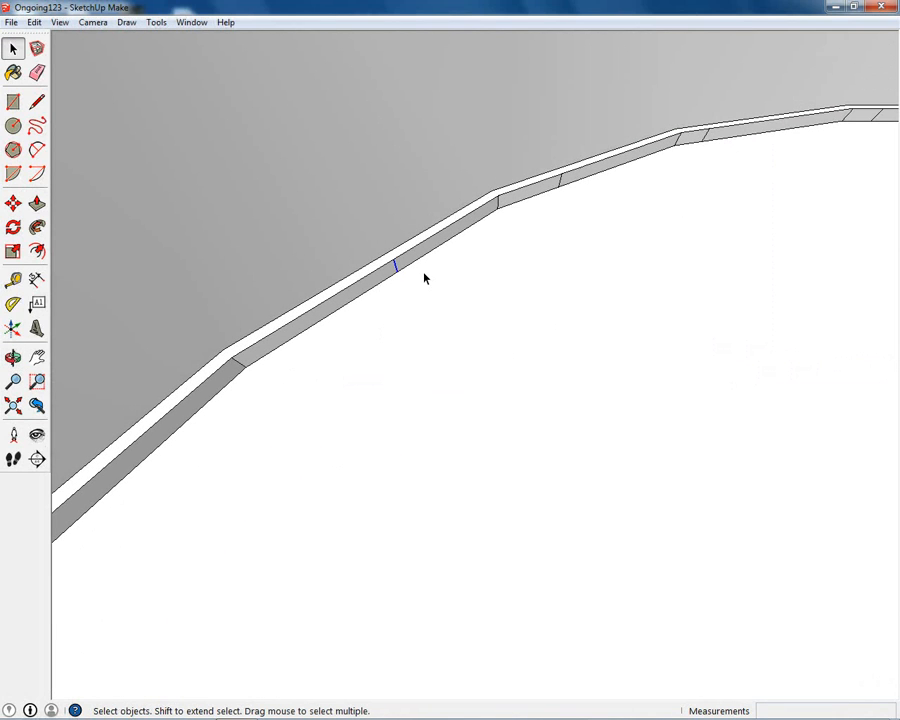
pyautogui.press('Delete')
pyautogui.press('Delete')
pyautogui.click(704, 139)
pyautogui.press('Delete')
pyautogui.moveTo(722, 143); pyautogui.dragTo(476, 300, button='middle')
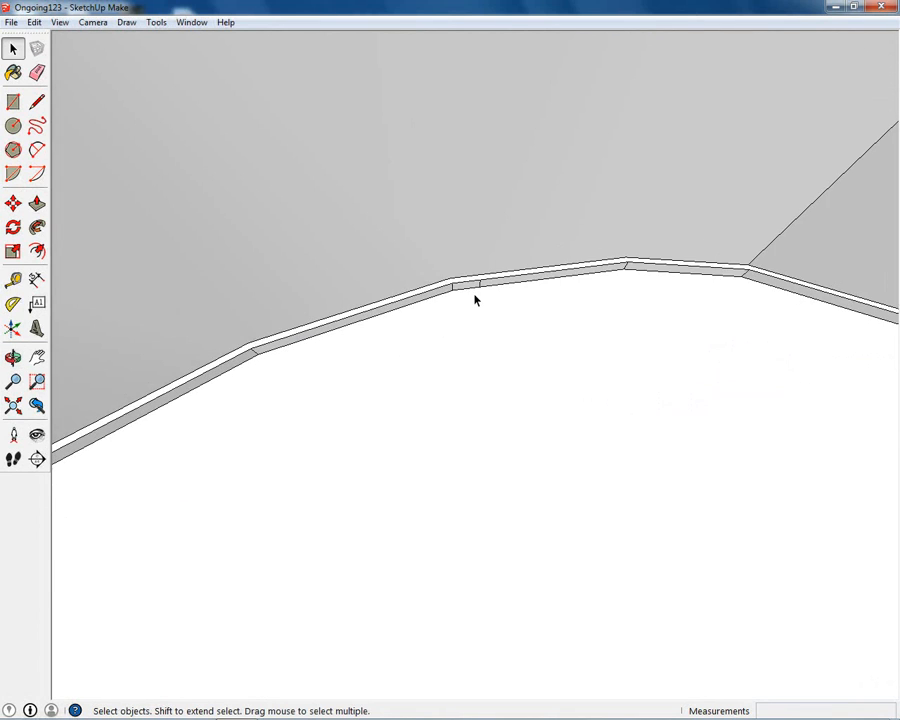
pyautogui.scroll(5, 476, 300)
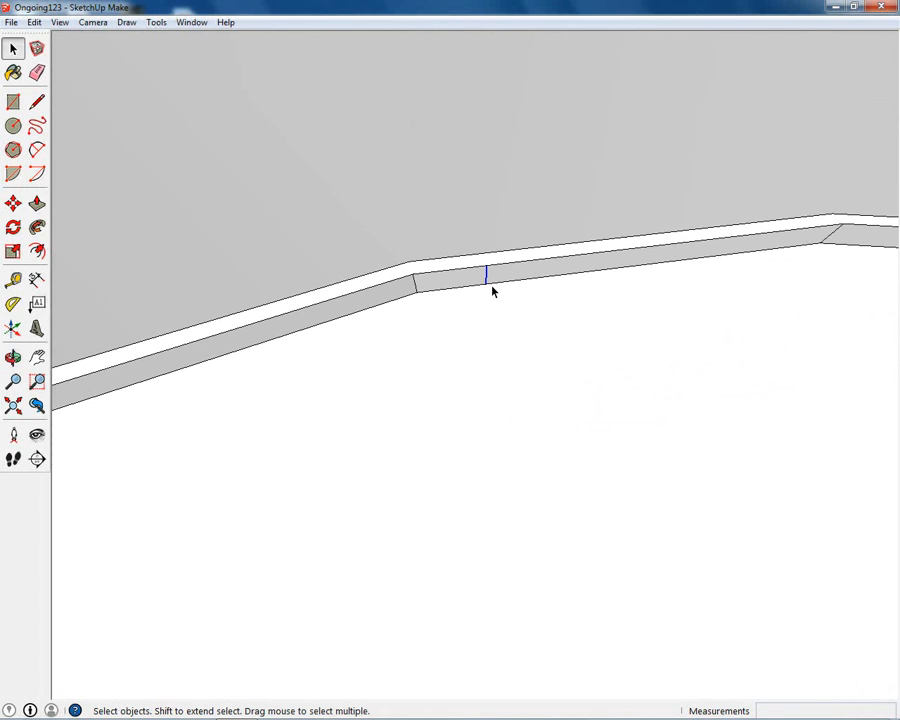
pyautogui.press('Delete')
# Delete the remaining extra vertical edges on the border's inner face around the rest of the curved wall.
pyautogui.moveTo(769, 289)
pyautogui.mouseDown(button='middle')
pyautogui.moveTo(466, 307)
pyautogui.moveTo(562, 378)
pyautogui.moveTo(398, 358)
pyautogui.moveTo(778, 366)
pyautogui.moveTo(556, 372)
pyautogui.moveTo(687, 315)
pyautogui.moveTo(305, 370)
pyautogui.moveTo(618, 295)
pyautogui.moveTo(446, 333)
pyautogui.moveTo(540, 350)
pyautogui.moveTo(655, 307)
pyautogui.moveTo(603, 289)
pyautogui.moveTo(820, 293)
pyautogui.moveTo(870, 279)
pyautogui.moveTo(695, 293)
pyautogui.moveTo(483, 344)
pyautogui.moveTo(319, 344)
pyautogui.mouseUp(button='middle')
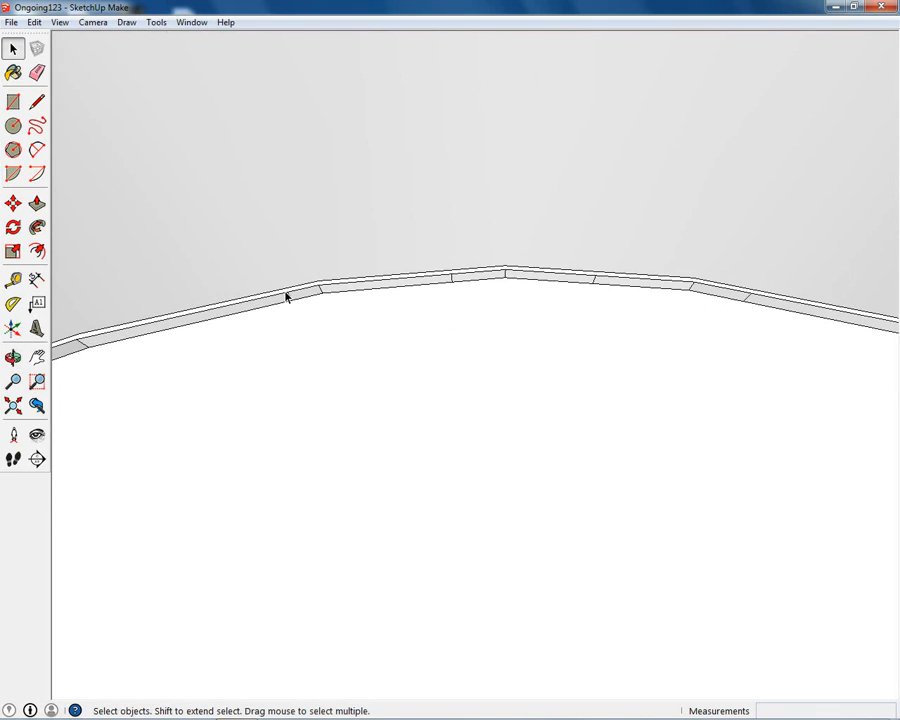
pyautogui.scroll(2, 286, 297)
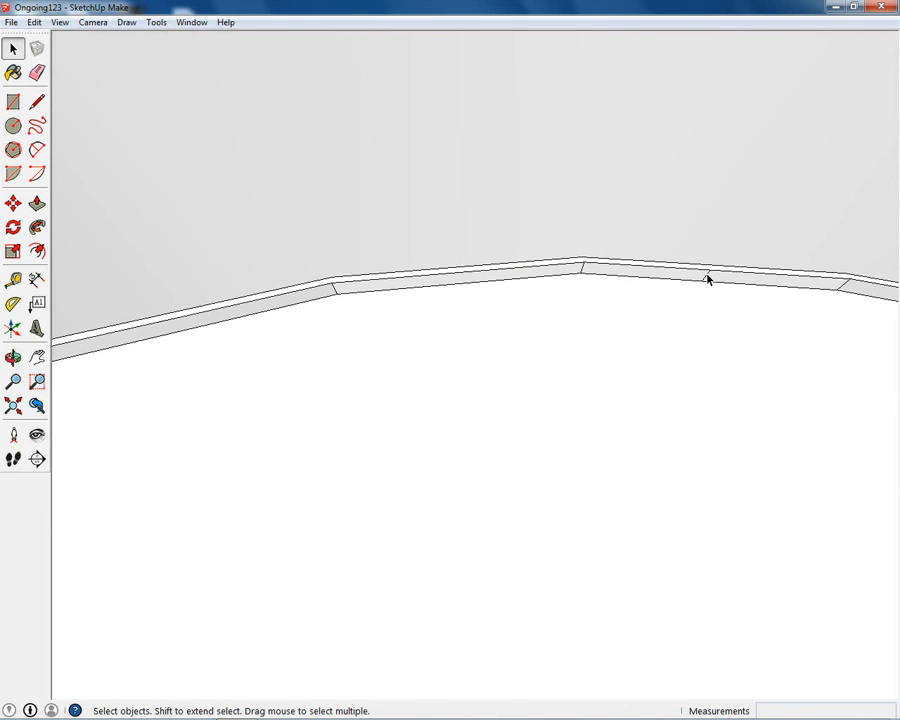
pyautogui.moveTo(703, 295); pyautogui.dragTo(822, 285, button='middle')
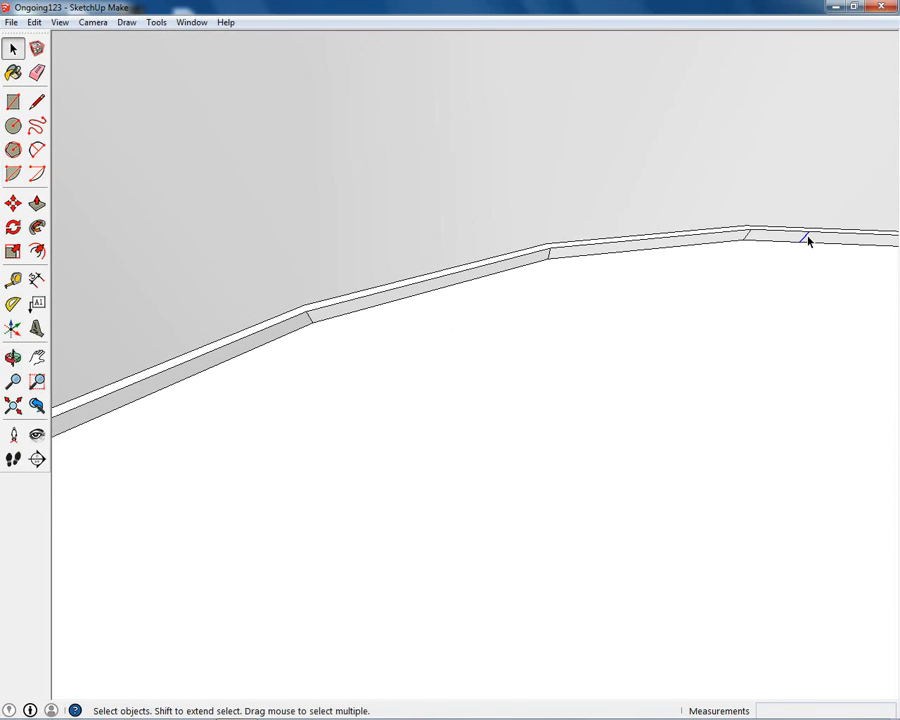
pyautogui.moveTo(810, 241); pyautogui.dragTo(410, 307, button='middle')
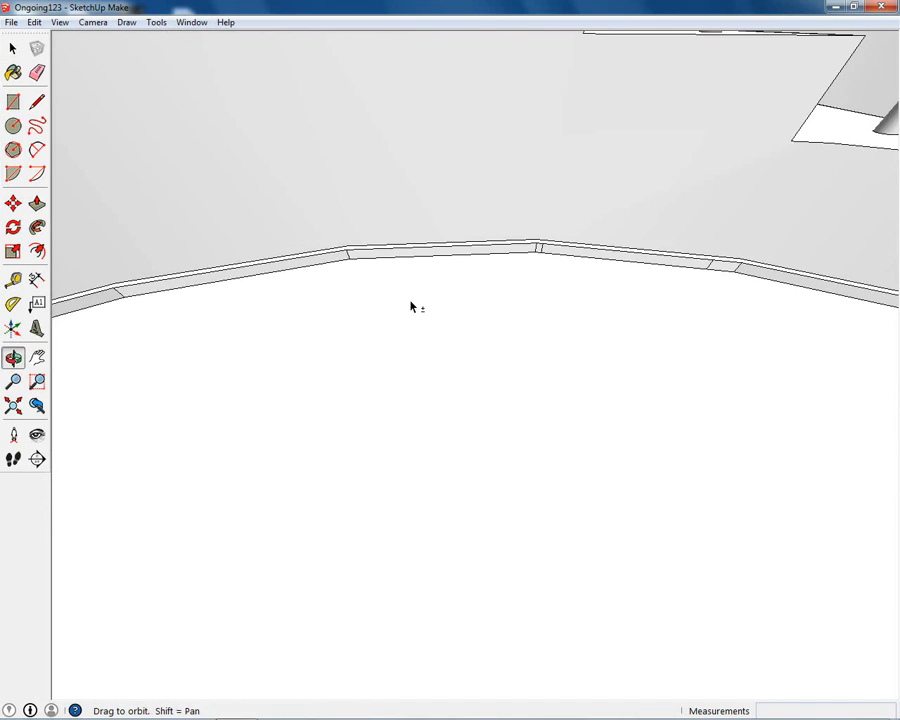
pyautogui.scroll(2, 552, 268)
pyautogui.scroll(2, 540, 237)
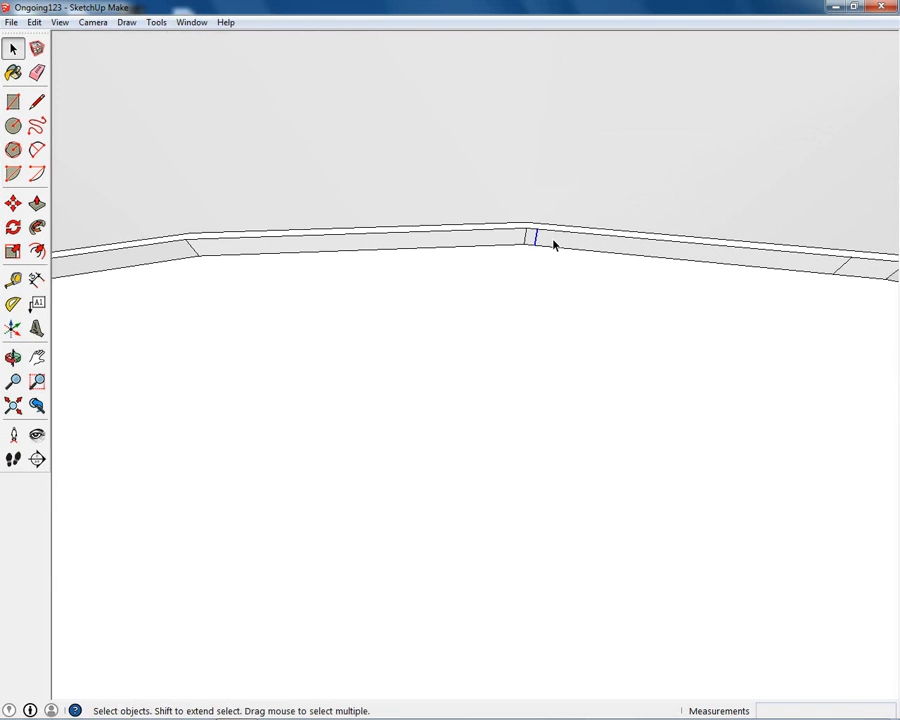
pyautogui.moveTo(556, 259); pyautogui.dragTo(534, 494, button='middle')
# Examine the hall from below and outside, checking the underside of the stairs and the border around the stair wall.
pyautogui.scroll(-10, 575, 307)
pyautogui.keyDown('shift'); pyautogui.moveTo(404, 633); pyautogui.dragTo(565, 255, button='middle'); pyautogui.keyUp('shift')
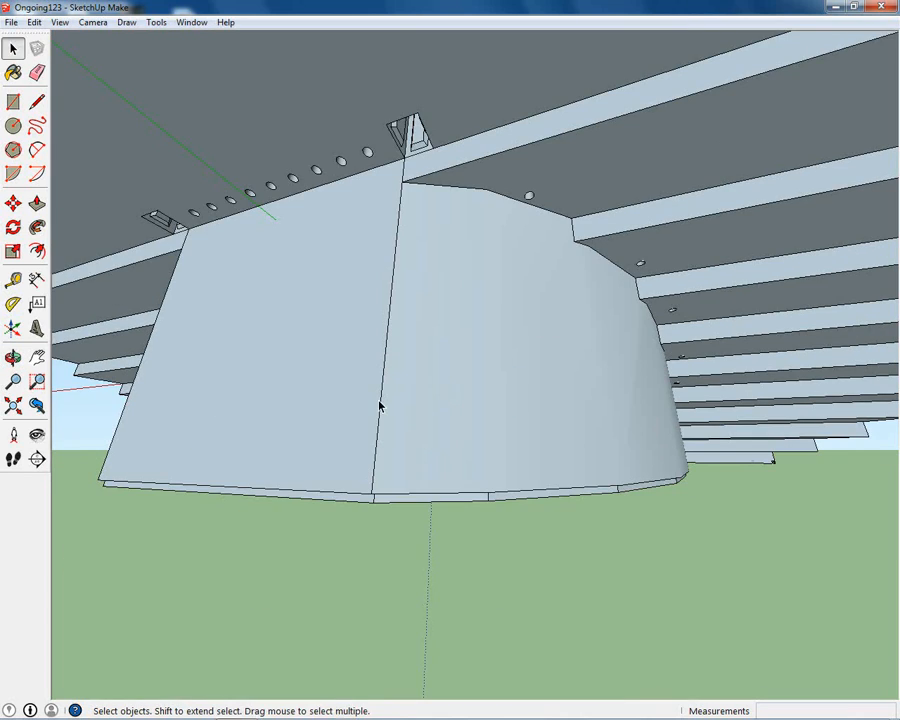
pyautogui.moveTo(381, 405); pyautogui.dragTo(545, 155, button='middle')
pyautogui.moveTo(305, 428); pyautogui.dragTo(592, 496, button='middle')
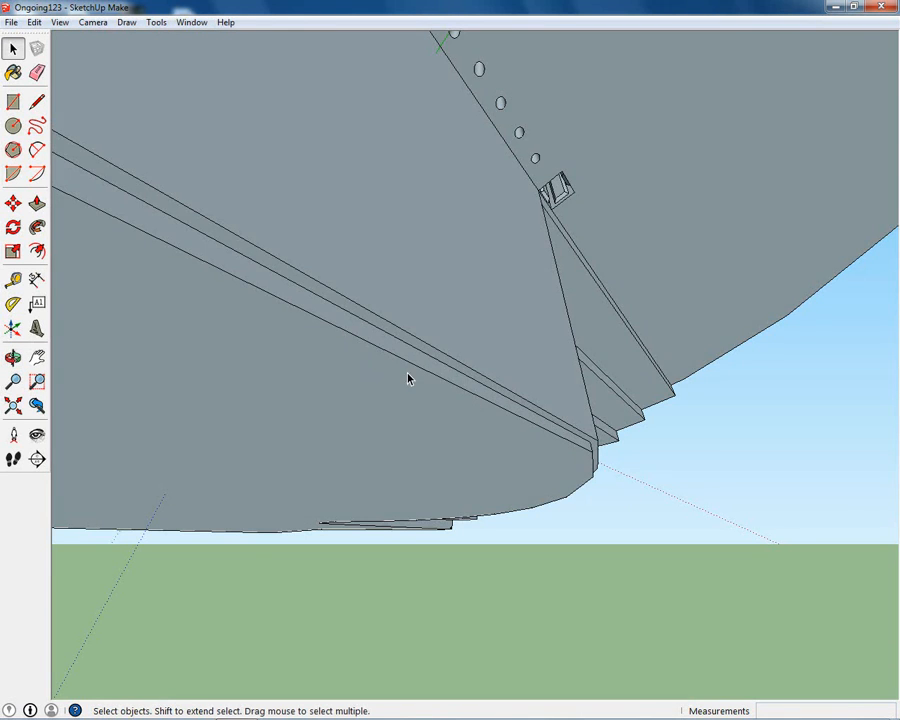
pyautogui.moveTo(475, 397); pyautogui.dragTo(438, 165, button='middle')
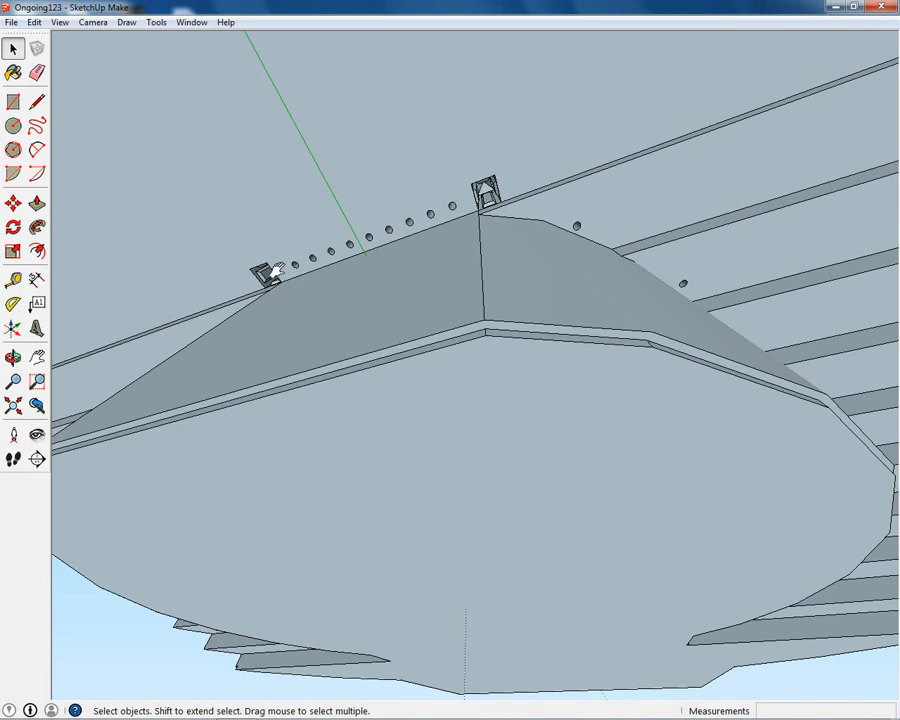
pyautogui.moveTo(275, 267); pyautogui.dragTo(522, 240, button='middle')
pyautogui.scroll(-10, 522, 240)
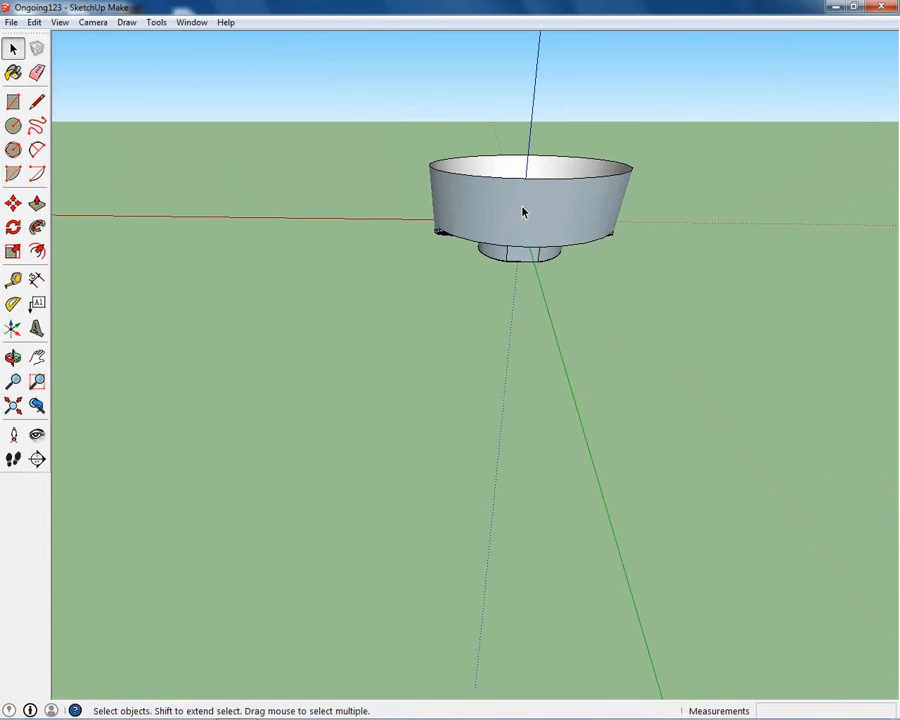
# Place a guide line through the pyramid cap of the newel post at the foot of the staircase.
pyautogui.scroll(15, 526, 162)
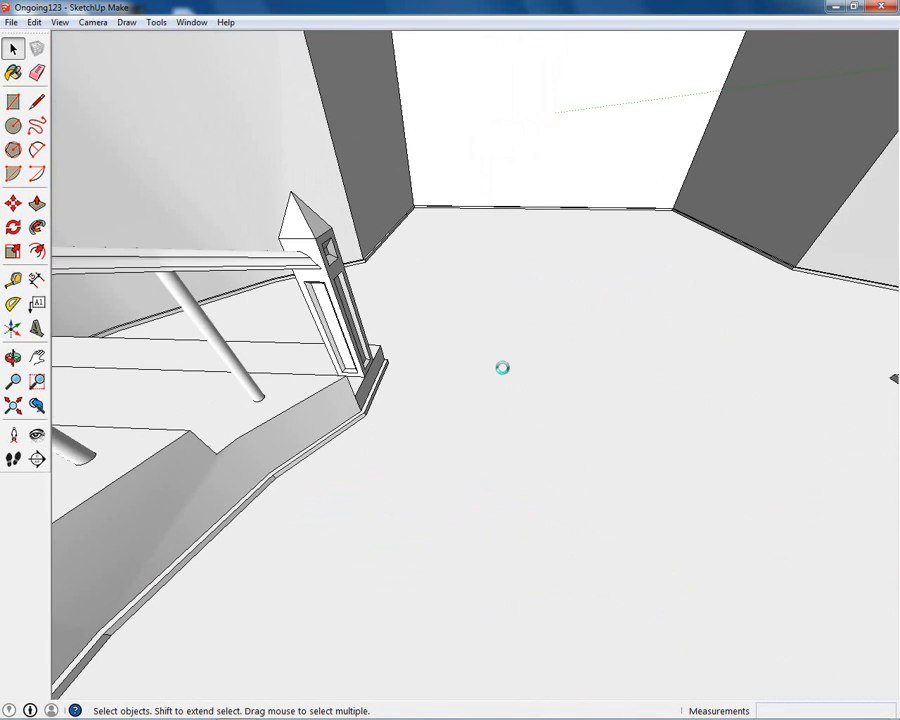
pyautogui.moveTo(502, 368); pyautogui.dragTo(403, 235, button='middle')
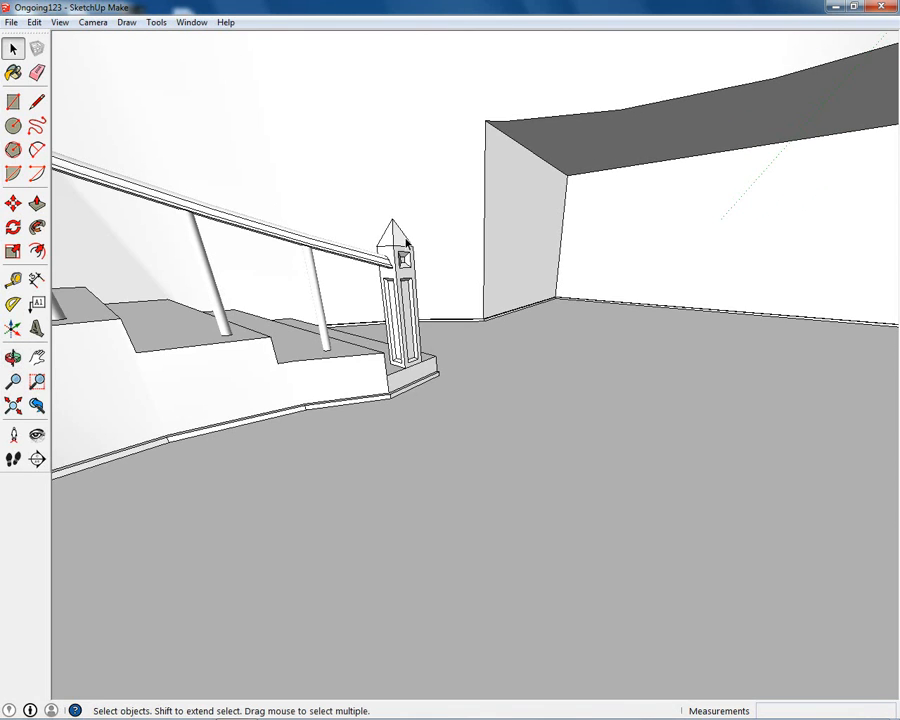
pyautogui.scroll(8, 405, 248)
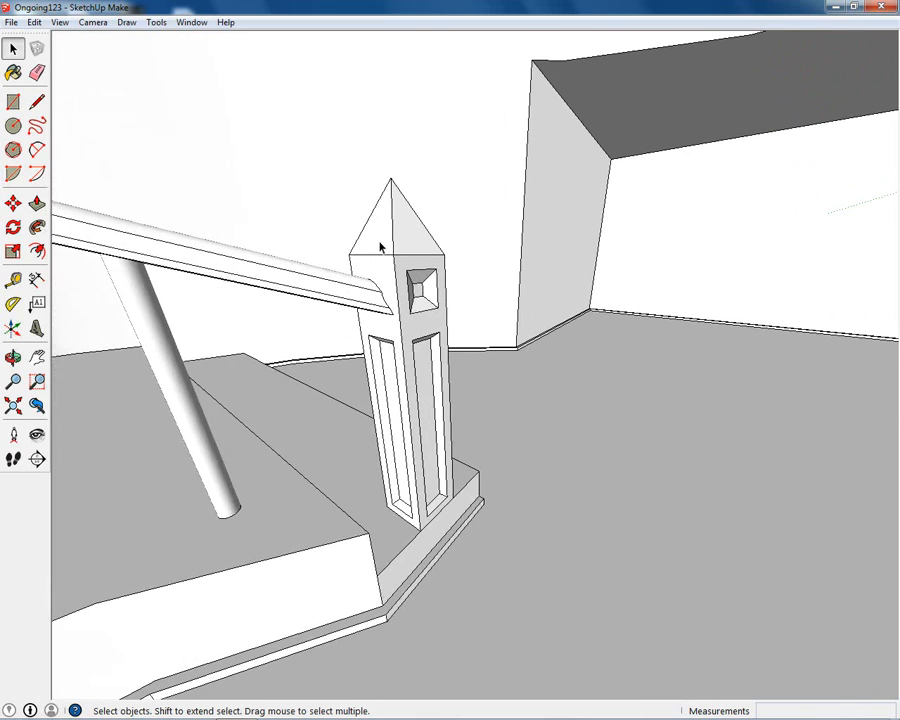
pyautogui.moveTo(411, 233); pyautogui.dragTo(472, 206, button='middle')
pyautogui.moveTo(410, 180); pyautogui.dragTo(432, 196, button='middle')
pyautogui.scroll(5, 432, 196)
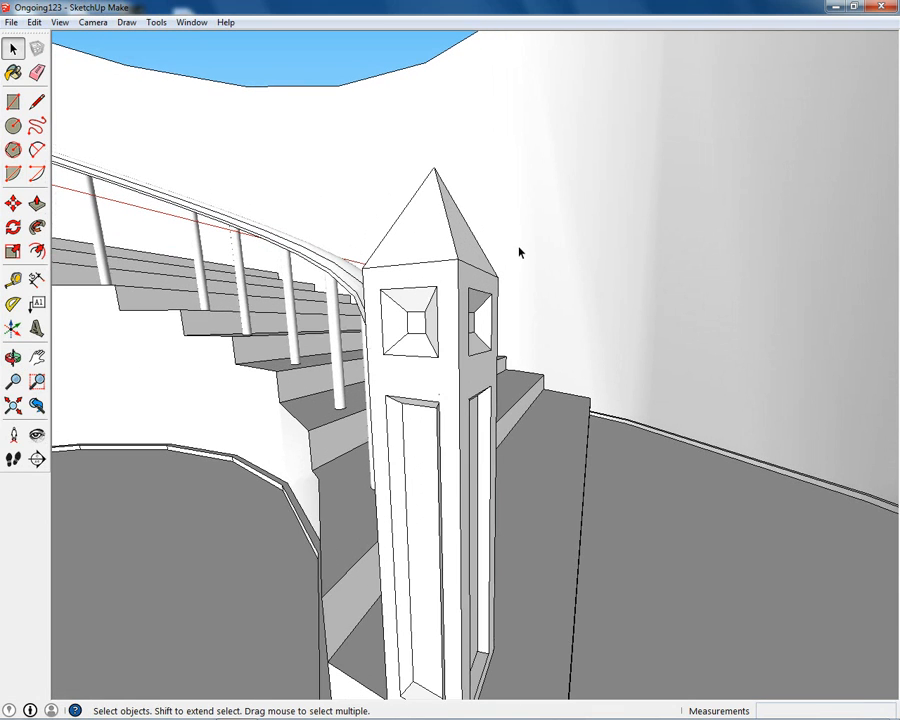
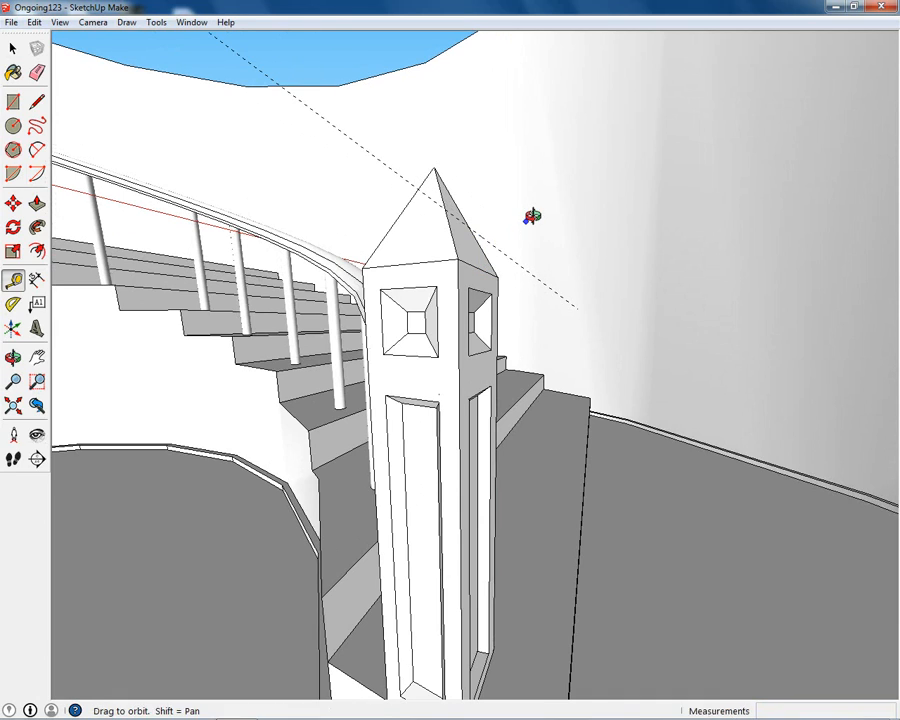
# Draw a rectangle outside the hall, starting on the guide line, and pull it up into a box.
pyautogui.moveTo(531, 217); pyautogui.dragTo(304, 325, button='middle')
pyautogui.scroll(-4, 550, 268)
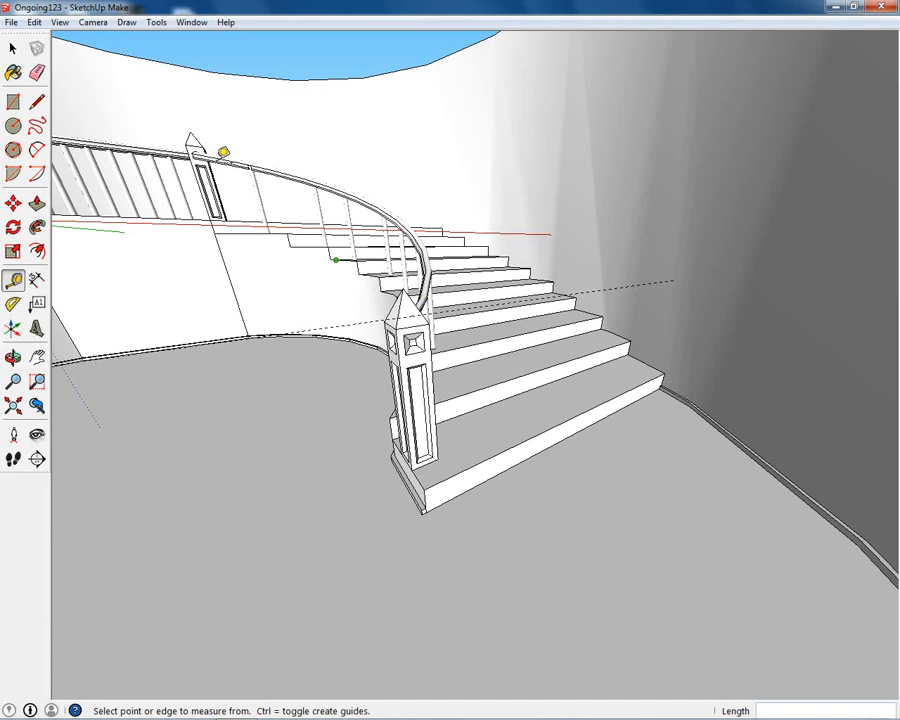
pyautogui.scroll(2, 455, 330)
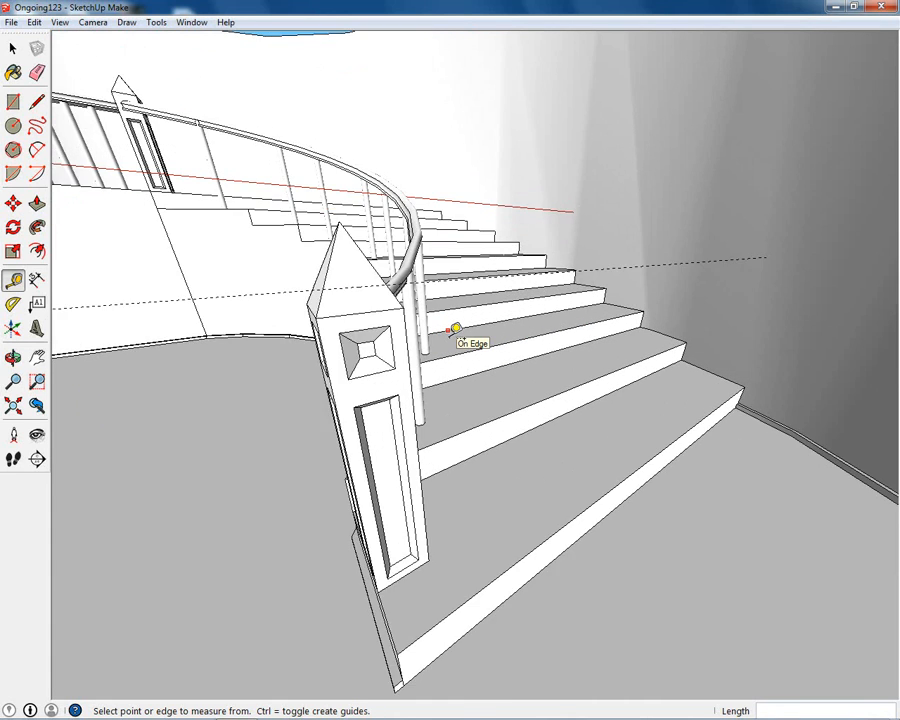
pyautogui.moveTo(458, 332)
pyautogui.mouseDown(button='middle')
pyautogui.moveTo(454, 344)
pyautogui.moveTo(496, 448)
pyautogui.moveTo(455, 435)
pyautogui.moveTo(440, 414)
pyautogui.moveTo(430, 418)
pyautogui.moveTo(466, 470)
pyautogui.moveTo(445, 474)
pyautogui.mouseUp(button='middle')
pyautogui.scroll(-4, 432, 430)
pyautogui.scroll(-5, 474, 435)
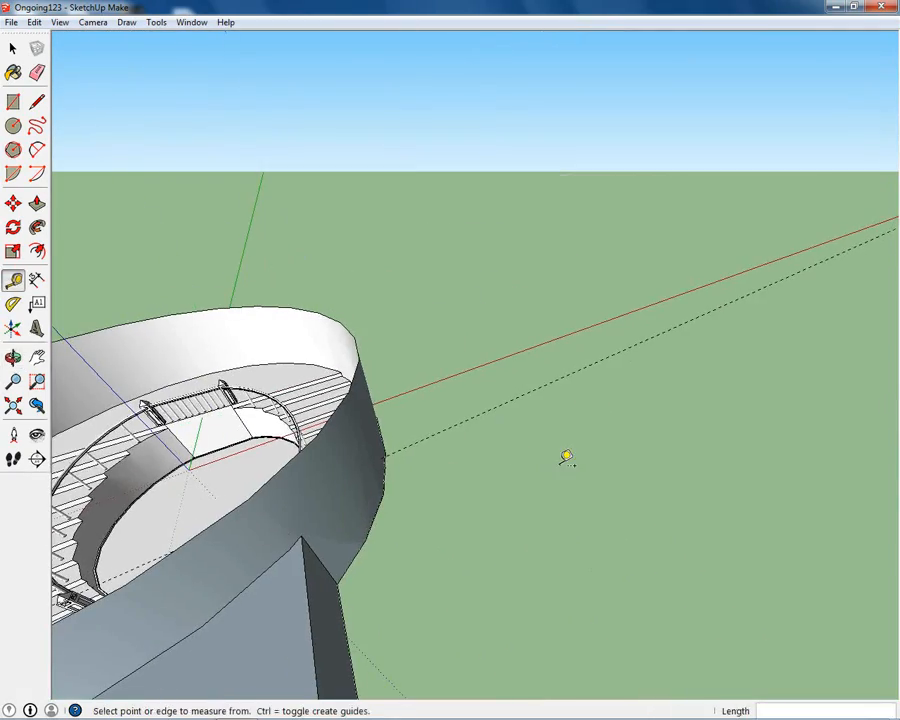
pyautogui.press('r')
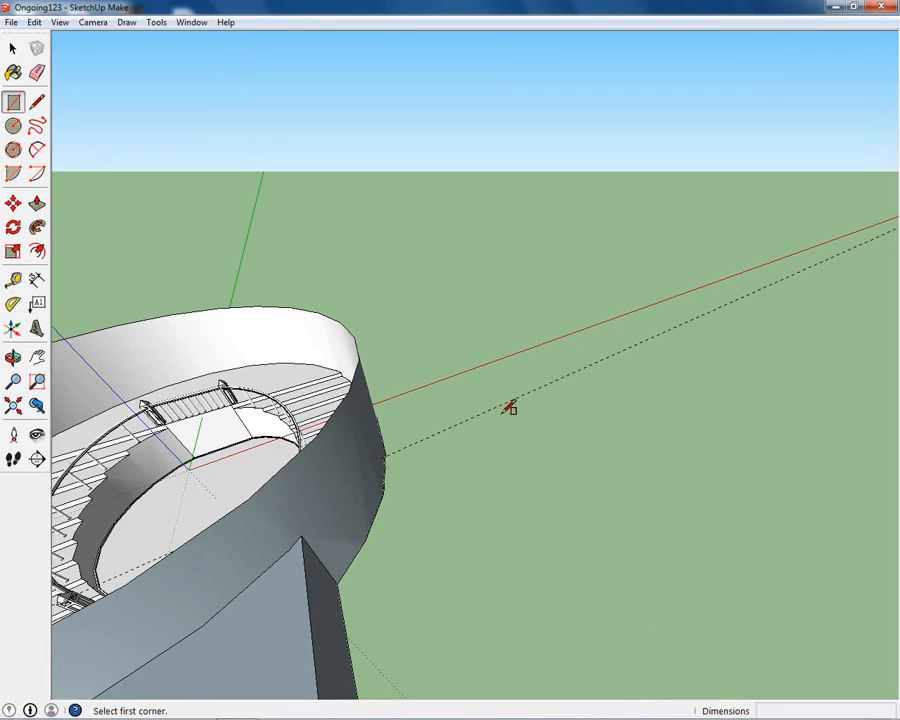
pyautogui.click(492, 408)
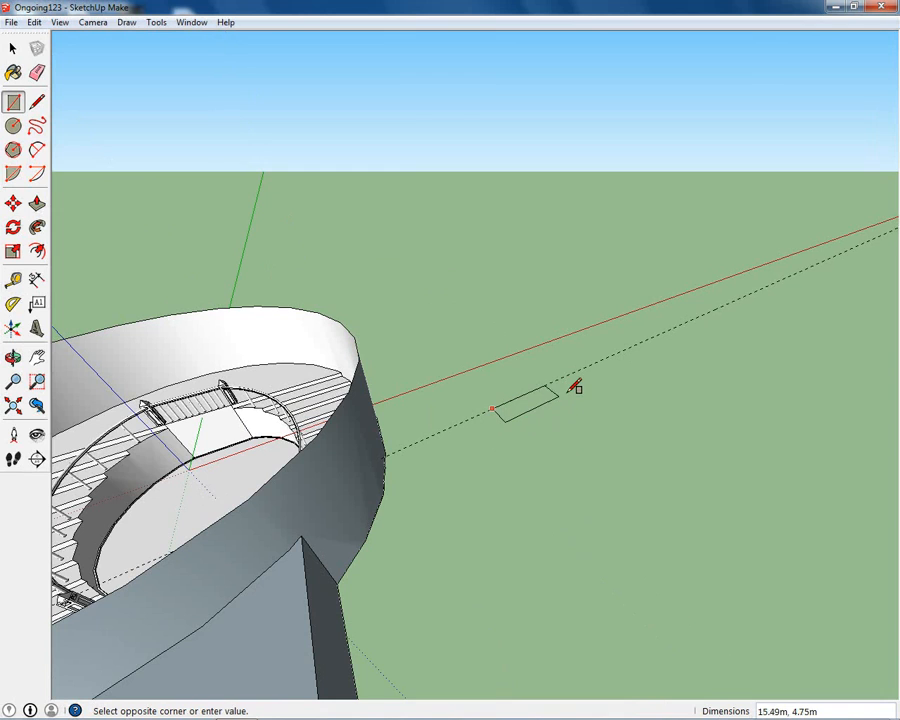
pyautogui.press('p')
pyautogui.click(524, 404)
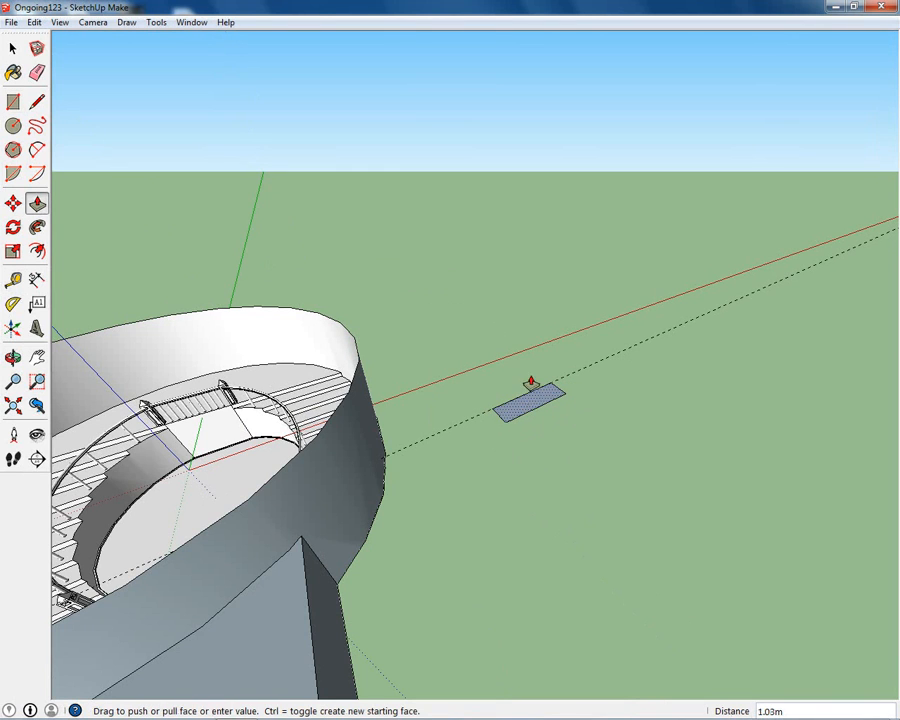
pyautogui.click(520, 392)
# Try to move the whole box by its bottom edge midpoint onto the newel post's pyramid cap.
pyautogui.moveTo(520, 392); pyautogui.dragTo(289, 262, button='middle')
pyautogui.click(17, 49)
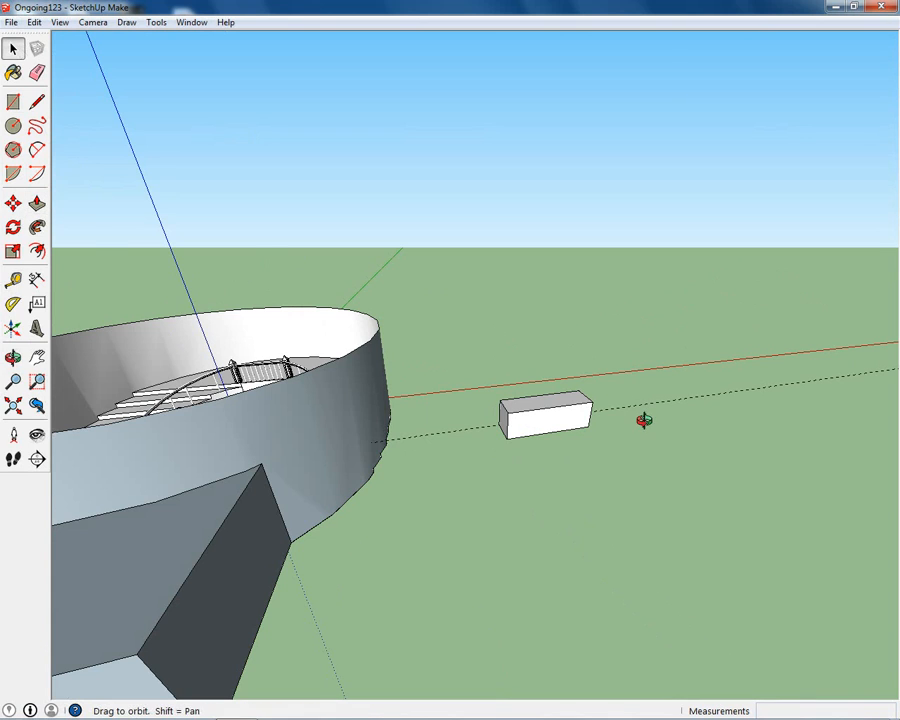
pyautogui.moveTo(644, 420); pyautogui.dragTo(502, 405, button='middle')
pyautogui.tripleClick(536, 427)
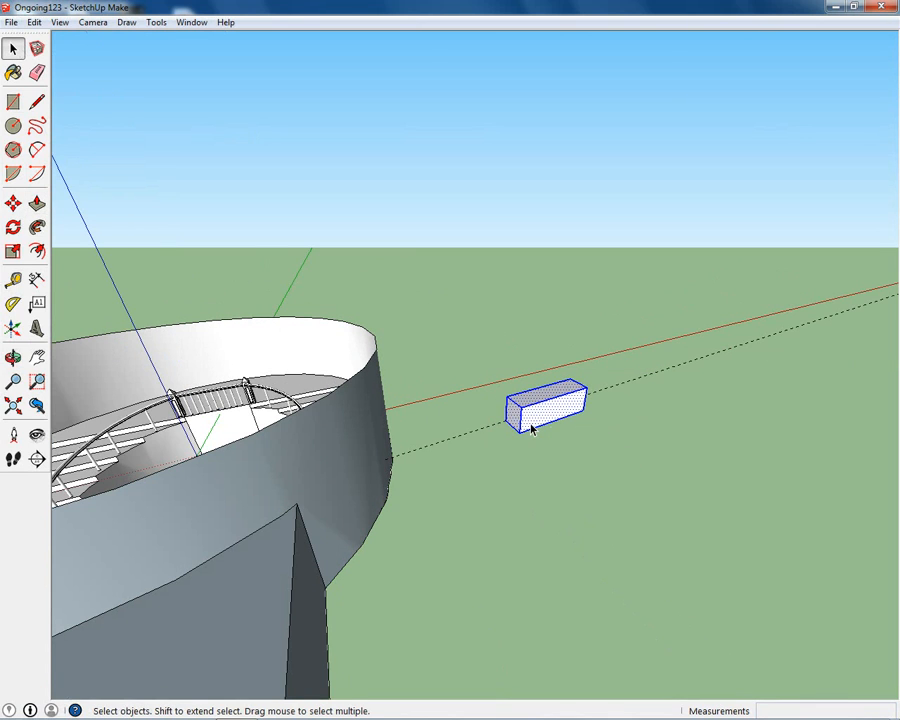
pyautogui.press('m')
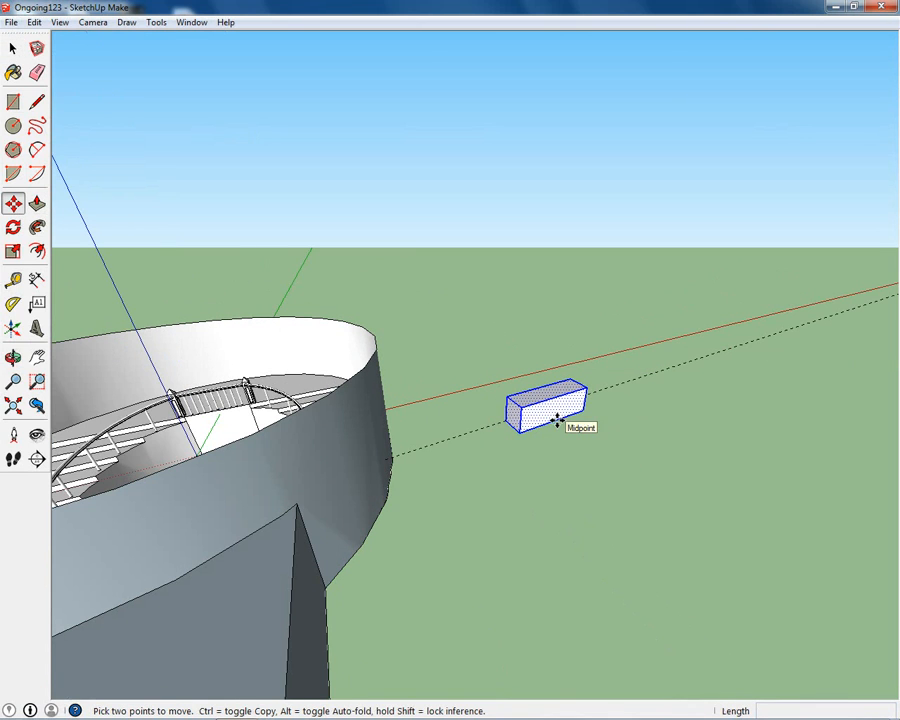
pyautogui.click(557, 420)
pyautogui.scroll(3, 240, 424)
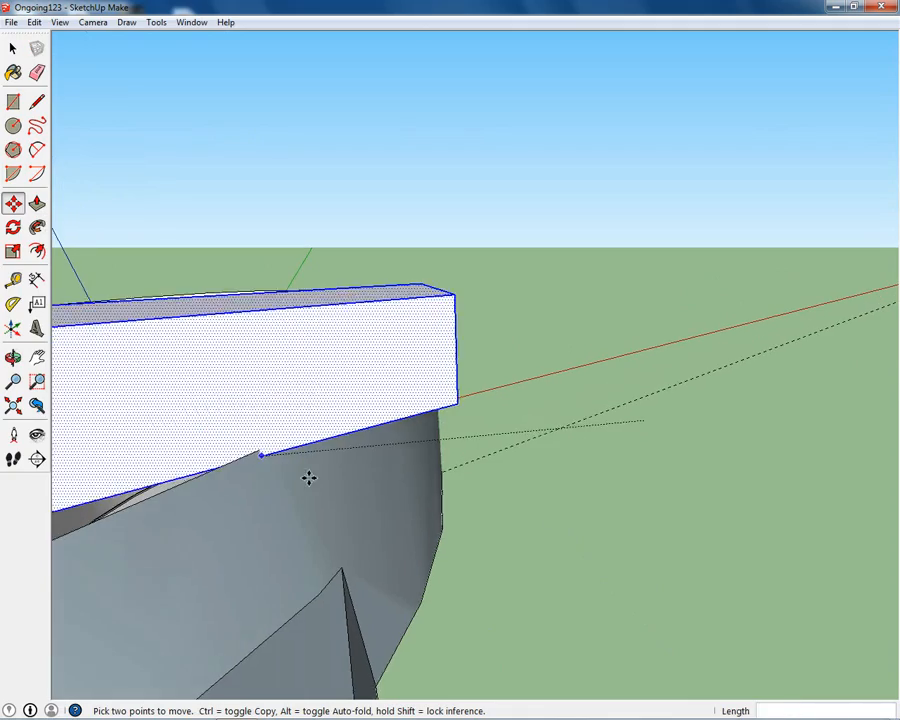
pyautogui.keyDown('shift'); pyautogui.moveTo(345, 484); pyautogui.dragTo(412, 428, button='middle'); pyautogui.keyUp('shift')
pyautogui.scroll(5, 504, 541)
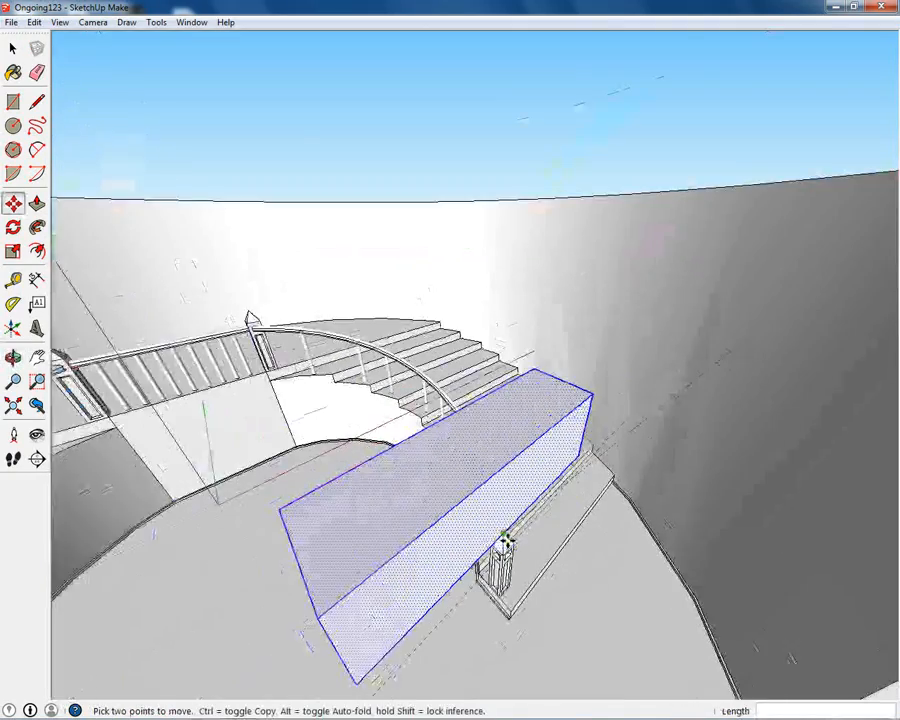
pyautogui.scroll(1, 509, 545)
pyautogui.moveTo(508, 550); pyautogui.dragTo(526, 384, button='middle')
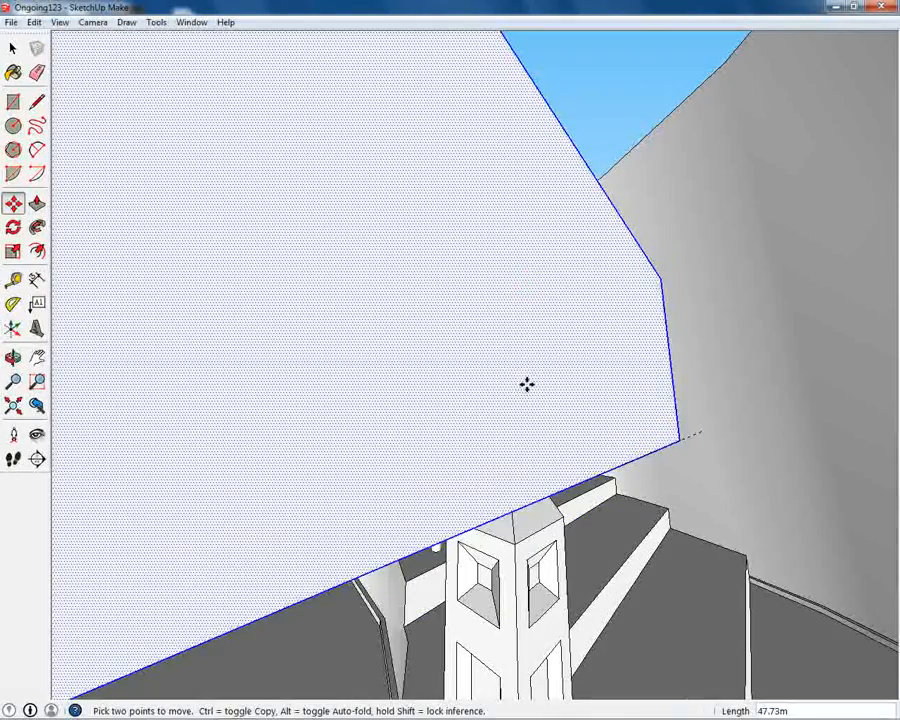
pyautogui.moveTo(536, 503); pyautogui.dragTo(392, 509, button='middle')
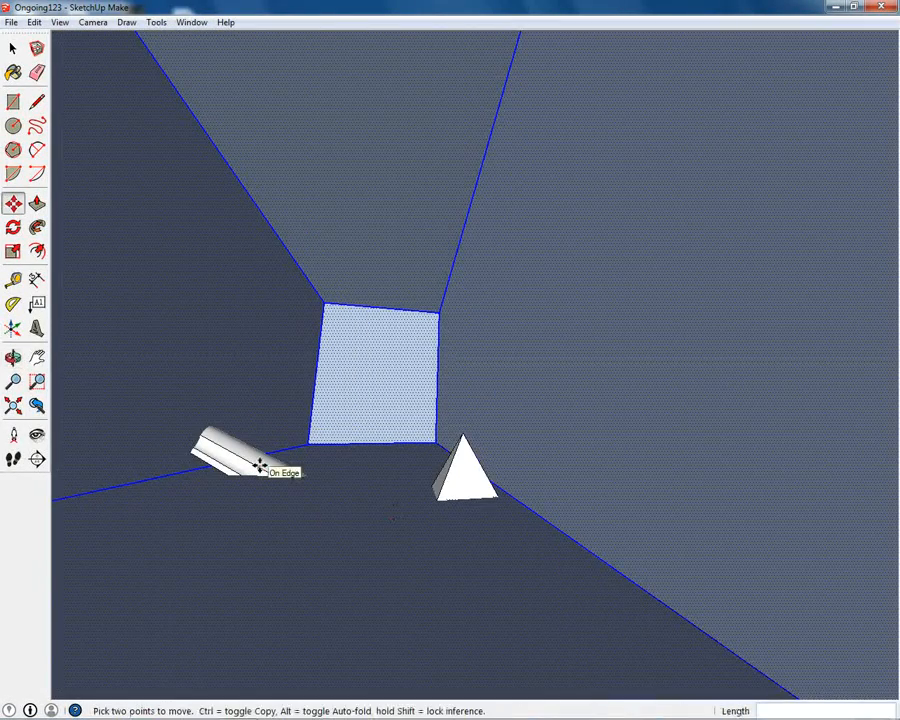
pyautogui.scroll(4, 260, 467)
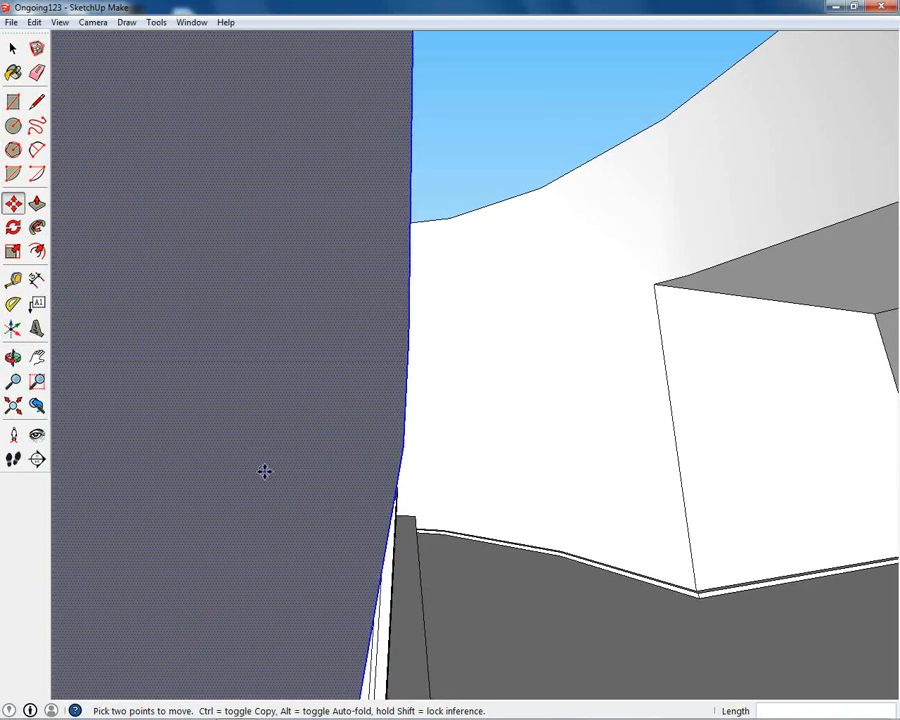
pyautogui.moveTo(480, 346); pyautogui.dragTo(398, 580, button='middle')
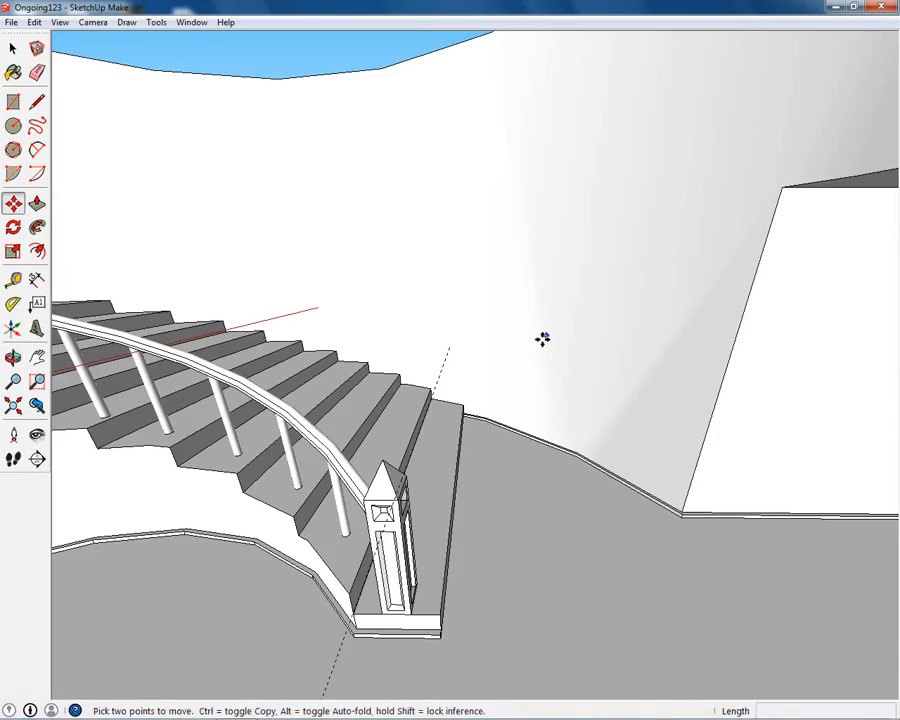
# Push the long side face of the box outside the hall inward 3.86 m to make a thin slab.
pyautogui.scroll(-2, 544, 338)
pyautogui.moveTo(552, 326); pyautogui.dragTo(500, 372, button='middle')
pyautogui.moveTo(703, 145); pyautogui.dragTo(406, 394, button='middle')
pyautogui.scroll(3, 389, 377)
pyautogui.press('p')
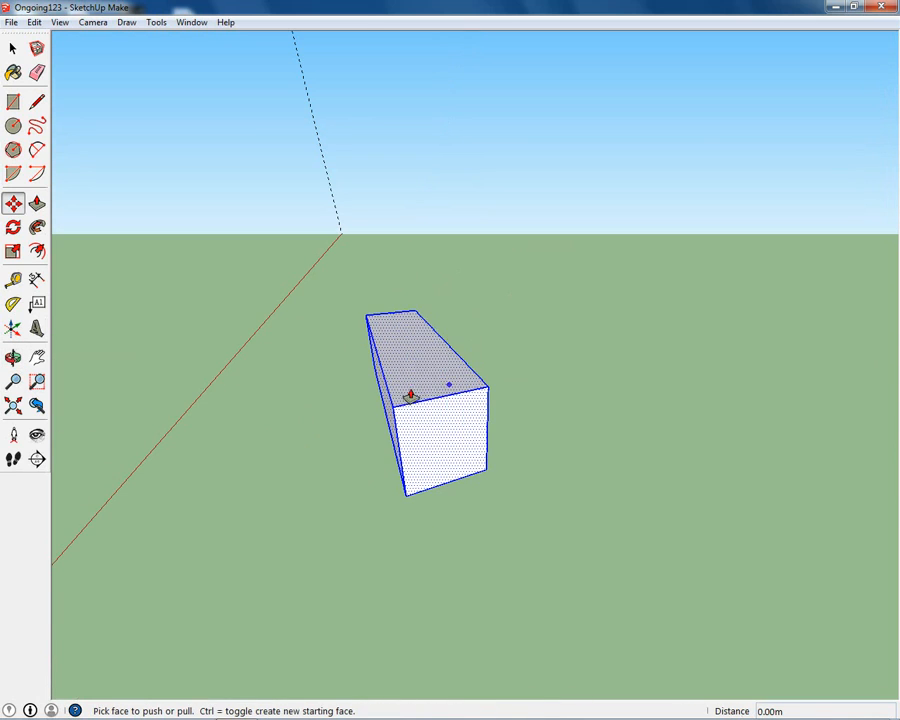
pyautogui.moveTo(382, 405); pyautogui.dragTo(443, 408)
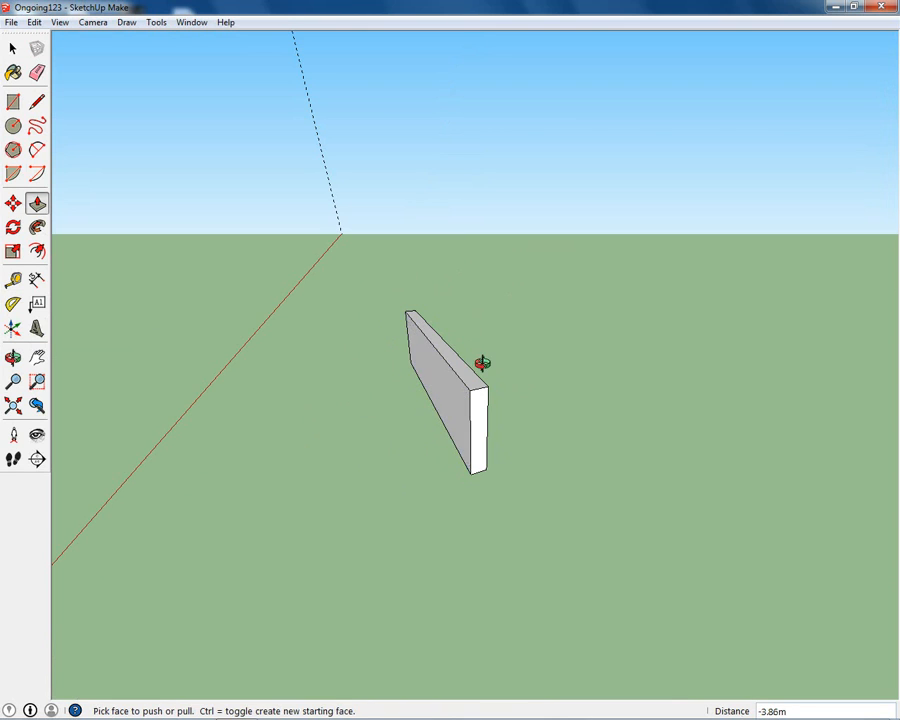
# Select the whole slab and move it by its bottom edge midpoint onto the pyramid cap of the newel post at the staircase foot.
pyautogui.moveTo(482, 363); pyautogui.dragTo(210, 270, button='middle')
pyautogui.click(13, 48)
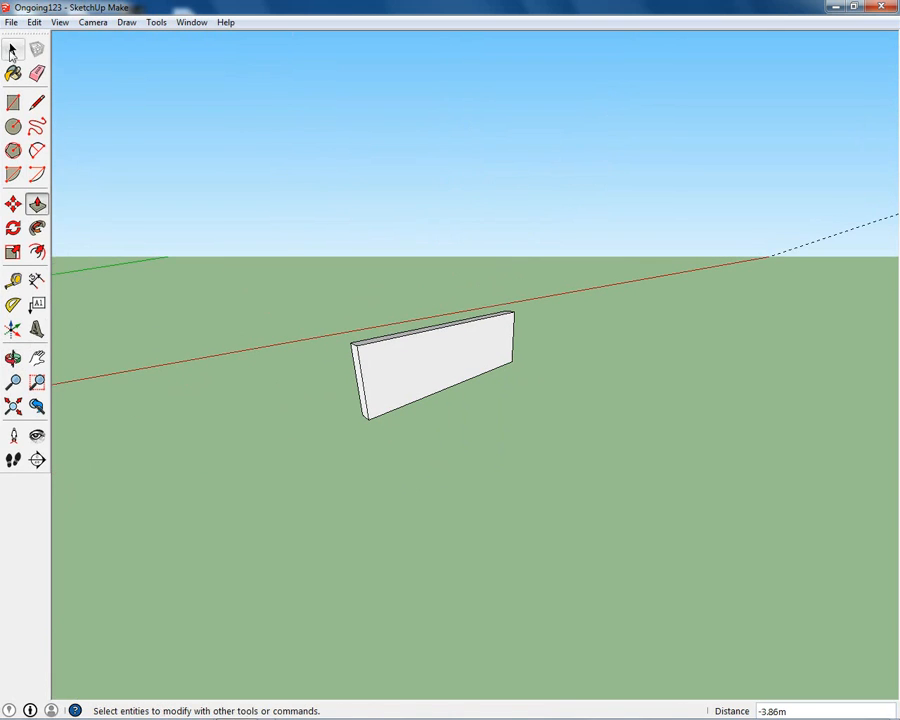
pyautogui.moveTo(167, 181); pyautogui.dragTo(533, 480)
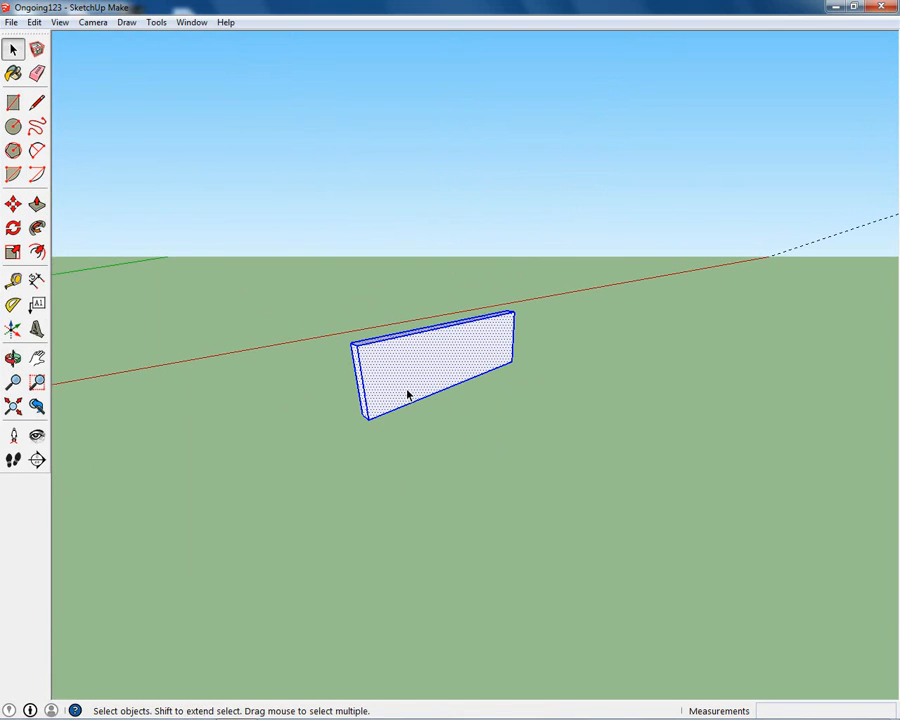
pyautogui.press('m')
pyautogui.click(453, 386)
pyautogui.scroll(-5, 442, 419)
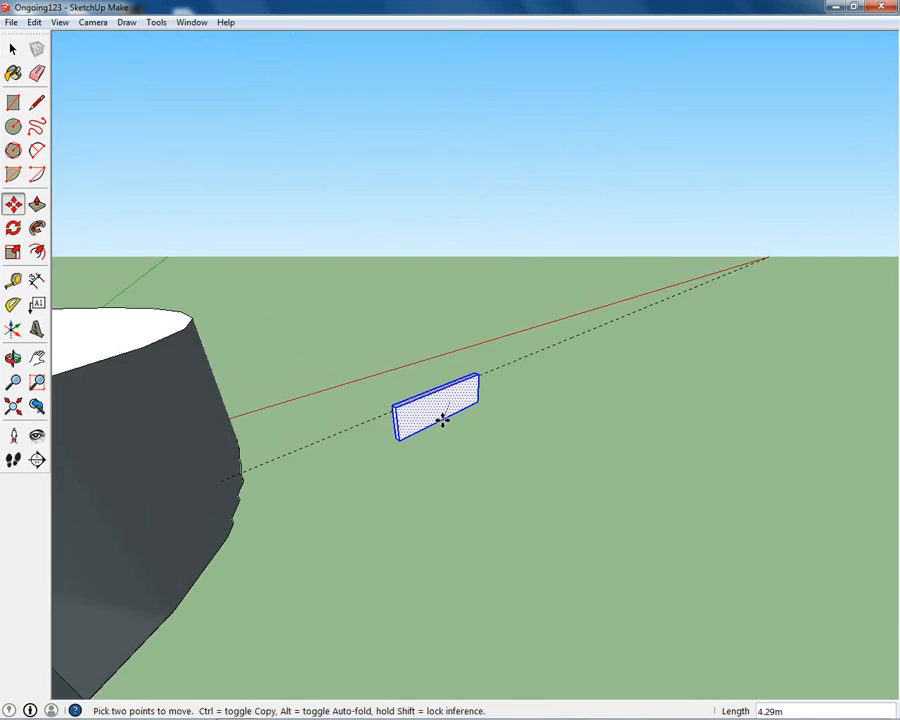
pyautogui.moveTo(207, 532); pyautogui.dragTo(462, 473, button='middle')
pyautogui.keyDown('shift'); pyautogui.moveTo(255, 532); pyautogui.dragTo(428, 436, button='middle'); pyautogui.keyUp('shift')
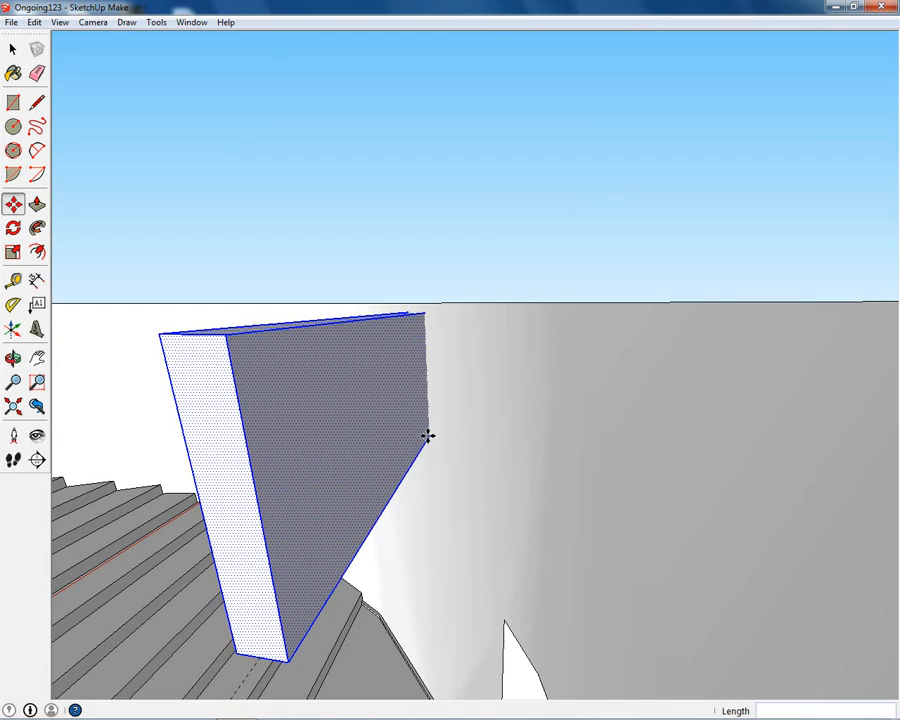
pyautogui.keyDown('shift'); pyautogui.moveTo(289, 617); pyautogui.dragTo(412, 433, button='middle'); pyautogui.keyUp('shift')
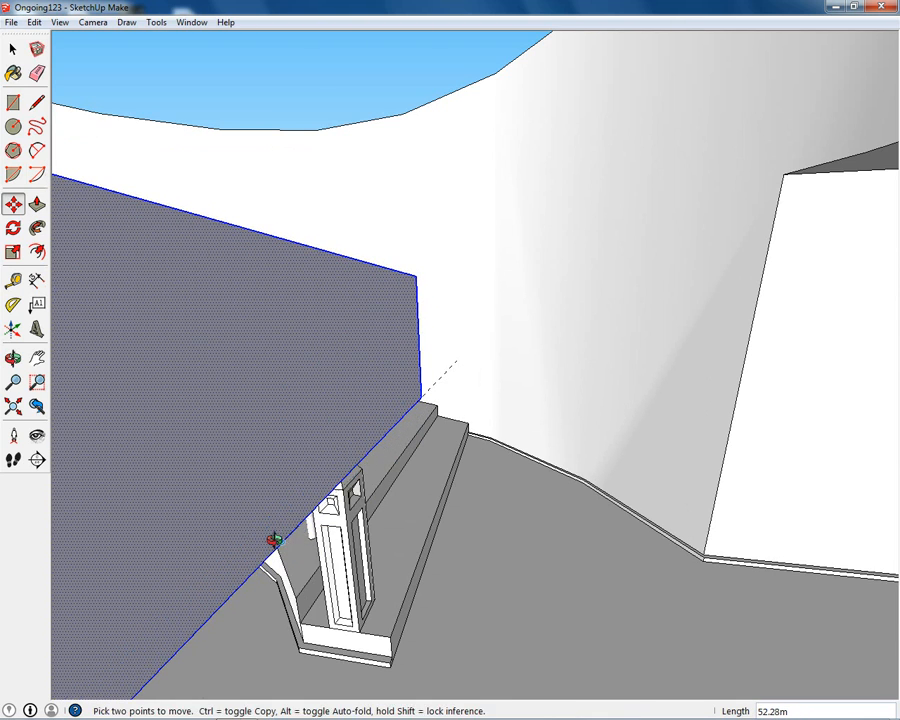
# Pull the slab's narrow end face 13.40 m across the hall to reach over the opposite foot newel post's pyramid cap.
pyautogui.moveTo(275, 536); pyautogui.dragTo(211, 492, button='middle')
pyautogui.scroll(3, 358, 561)
pyautogui.scroll(-5, 305, 460)
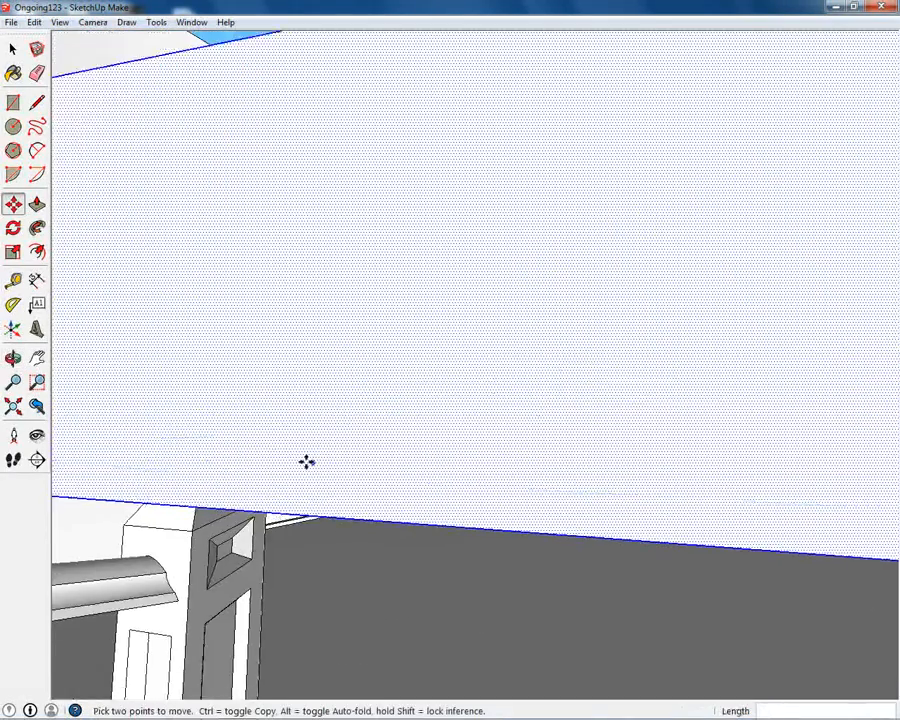
pyautogui.moveTo(293, 458); pyautogui.dragTo(378, 462, button='middle')
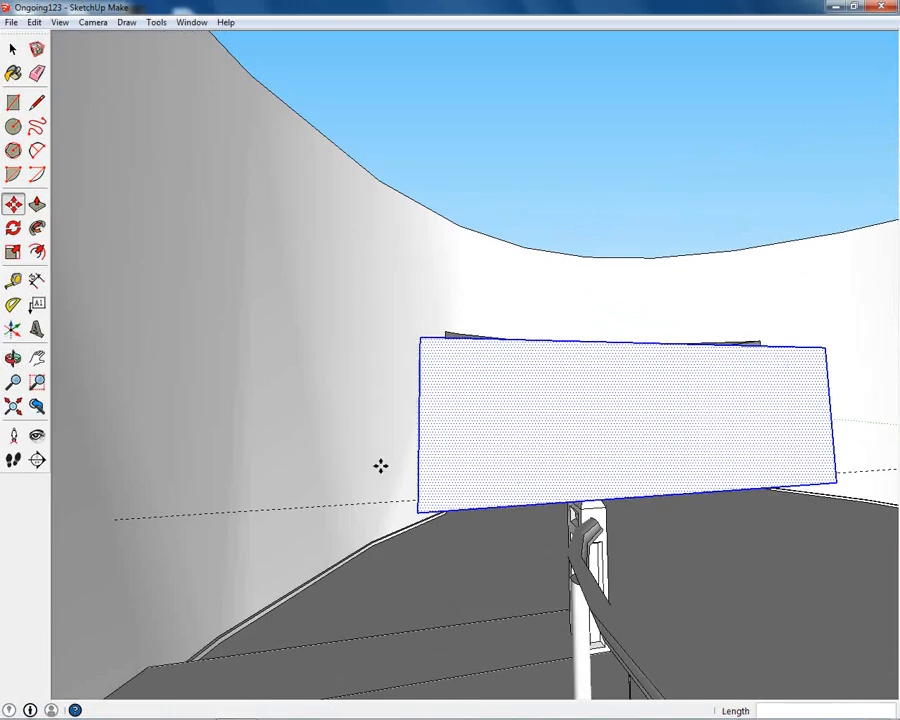
pyautogui.moveTo(652, 424); pyautogui.dragTo(450, 450, button='middle')
pyautogui.scroll(-4, 455, 450)
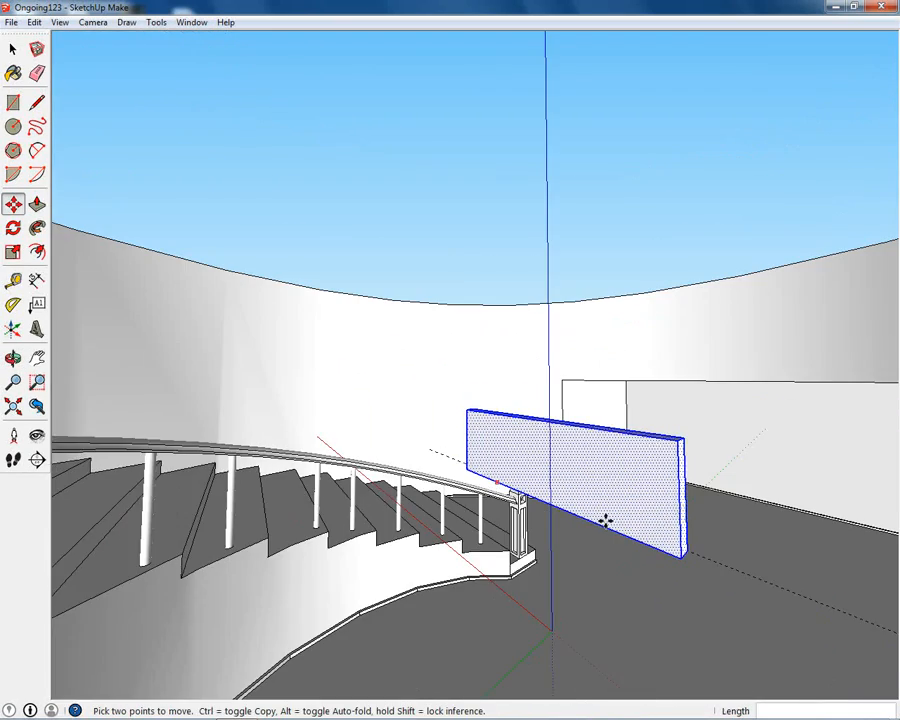
pyautogui.moveTo(605, 520); pyautogui.dragTo(486, 492, button='middle')
pyautogui.press('p')
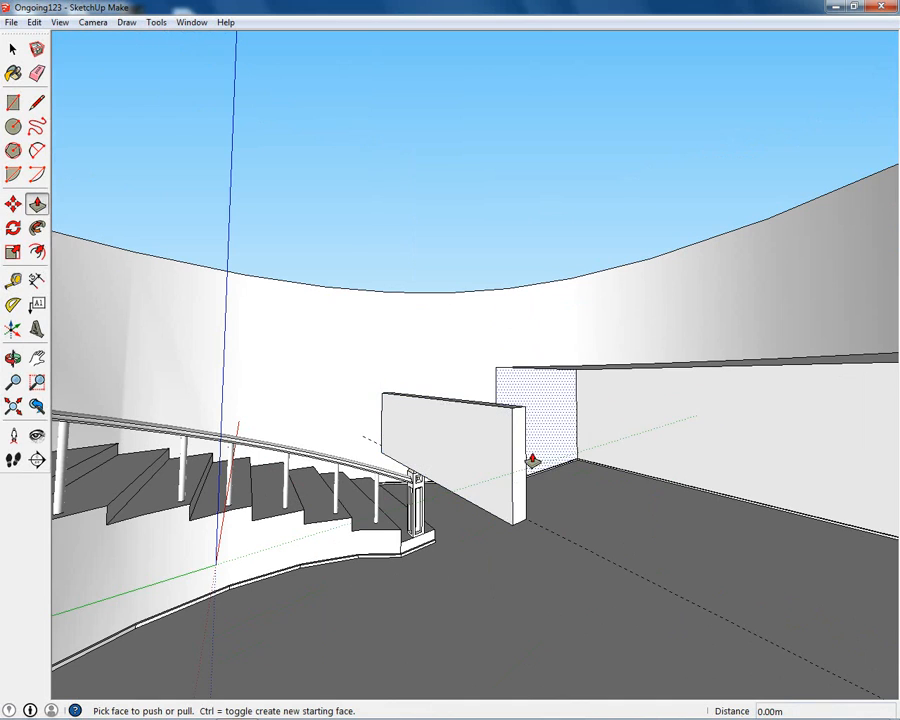
pyautogui.click(522, 462)
pyautogui.scroll(-2, 618, 538)
pyautogui.moveTo(618, 538); pyautogui.dragTo(514, 494, button='middle')
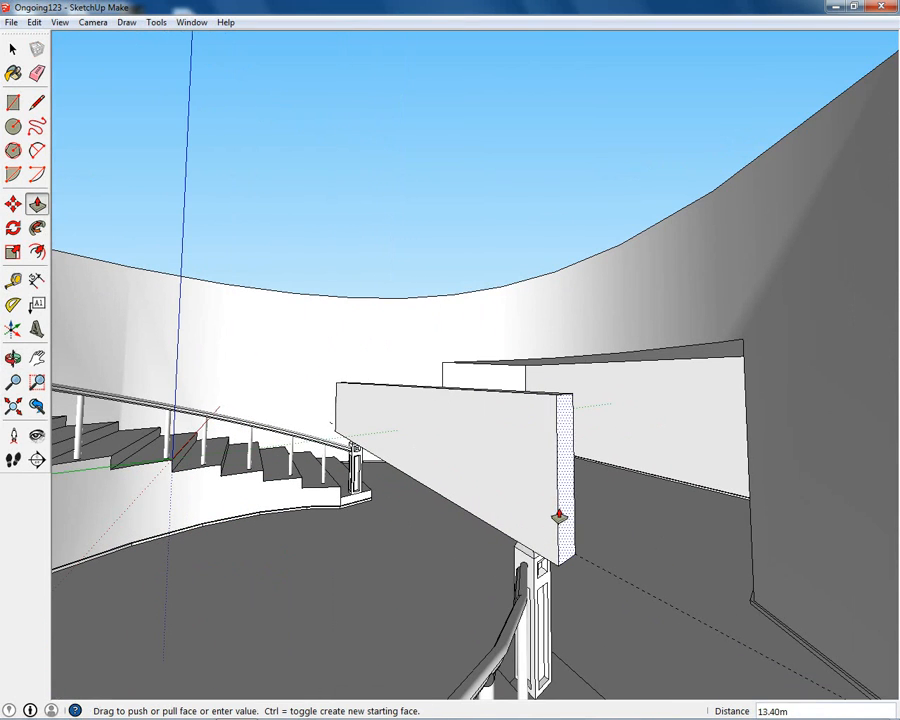
pyautogui.click(561, 516)
pyautogui.moveTo(570, 458); pyautogui.dragTo(362, 436, button='middle')
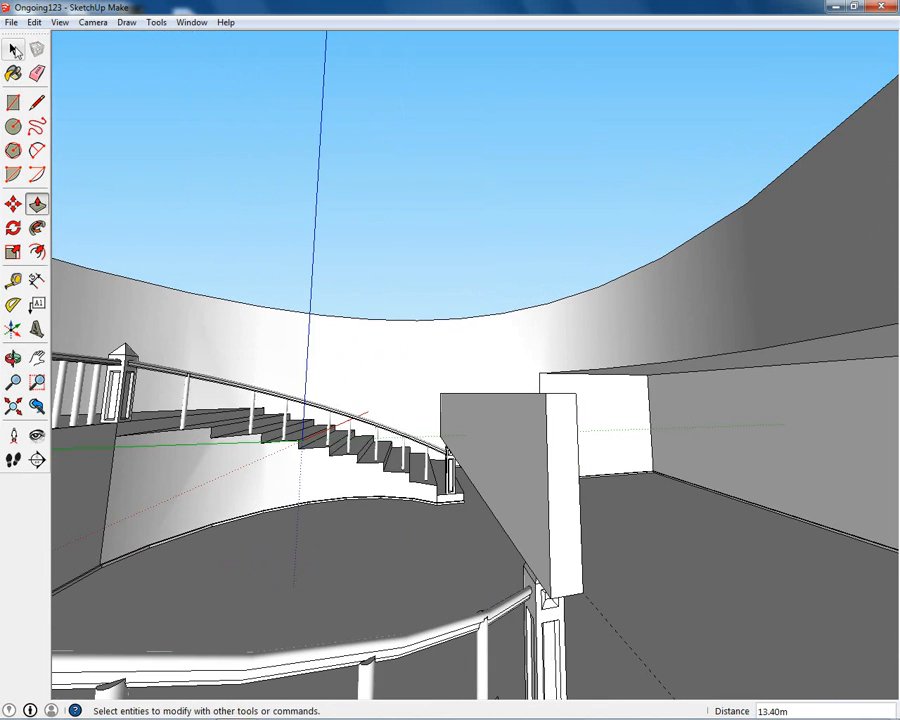
# Select the slab together with the geometry around both foot newel posts and run Intersect Faces.
pyautogui.click(14, 50)
pyautogui.moveTo(735, 643); pyautogui.dragTo(733, 640)
pyautogui.rightClick(499, 419)
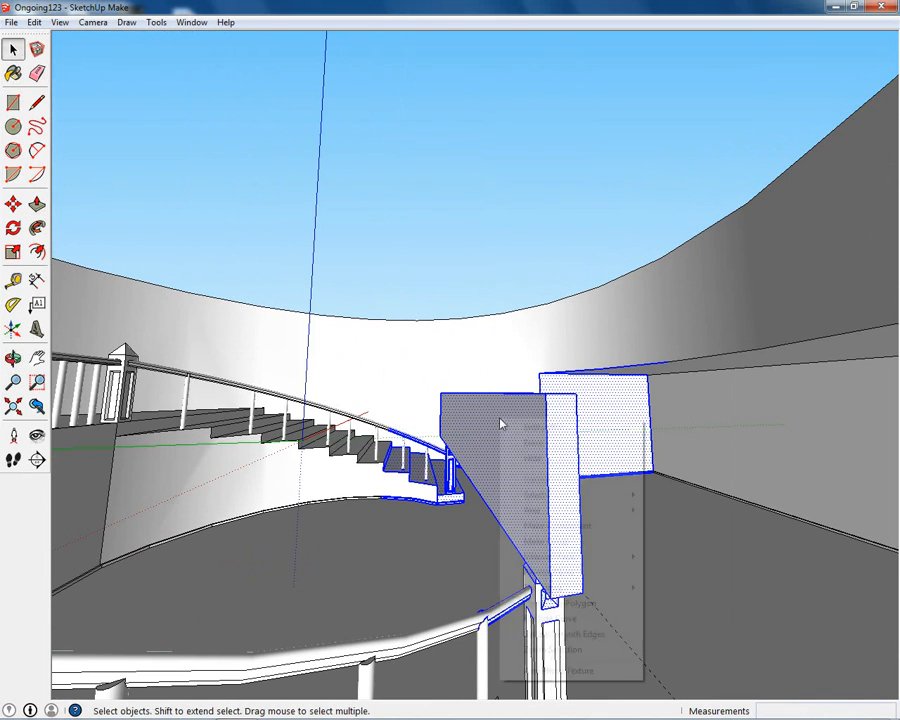
pyautogui.moveTo(560, 514)
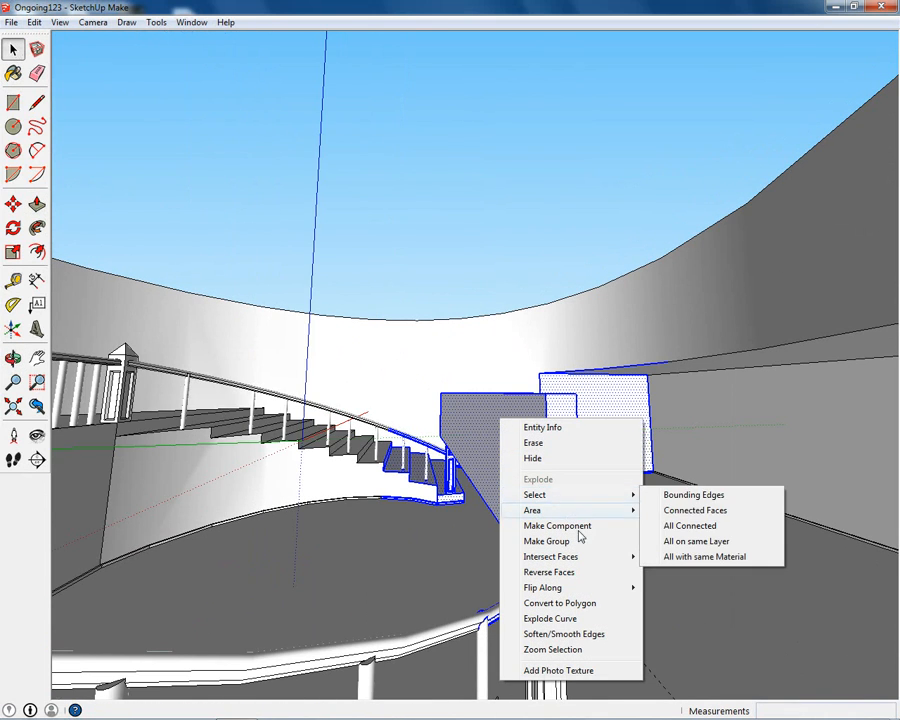
pyautogui.moveTo(585, 556)
pyautogui.click(676, 556)
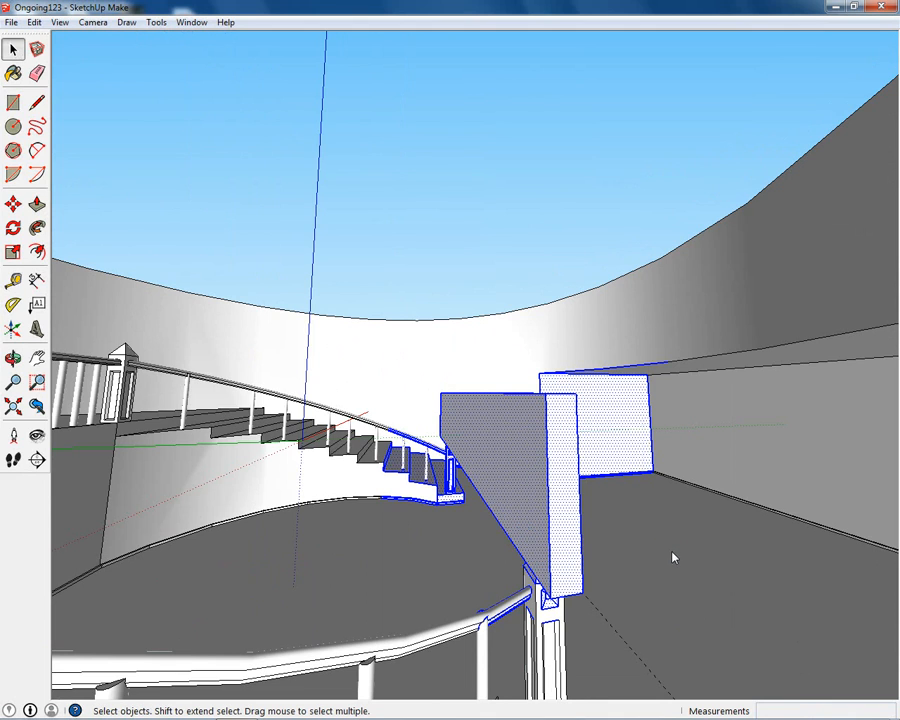
# Delete the slab's edges and faces around the newel posts, keeping the cut lines on the pyramid caps.
pyautogui.click(537, 396)
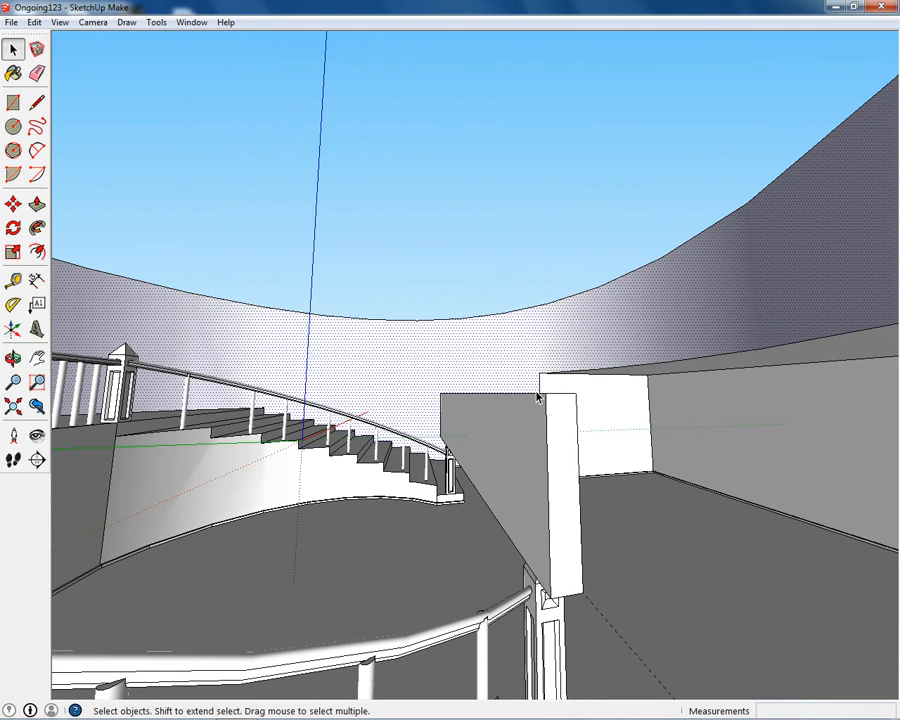
pyautogui.click(529, 398)
pyautogui.moveTo(552, 458)
pyautogui.mouseDown(button='middle')
pyautogui.moveTo(558, 500)
pyautogui.moveTo(537, 446)
pyautogui.mouseUp(button='middle')
pyautogui.click(560, 372)
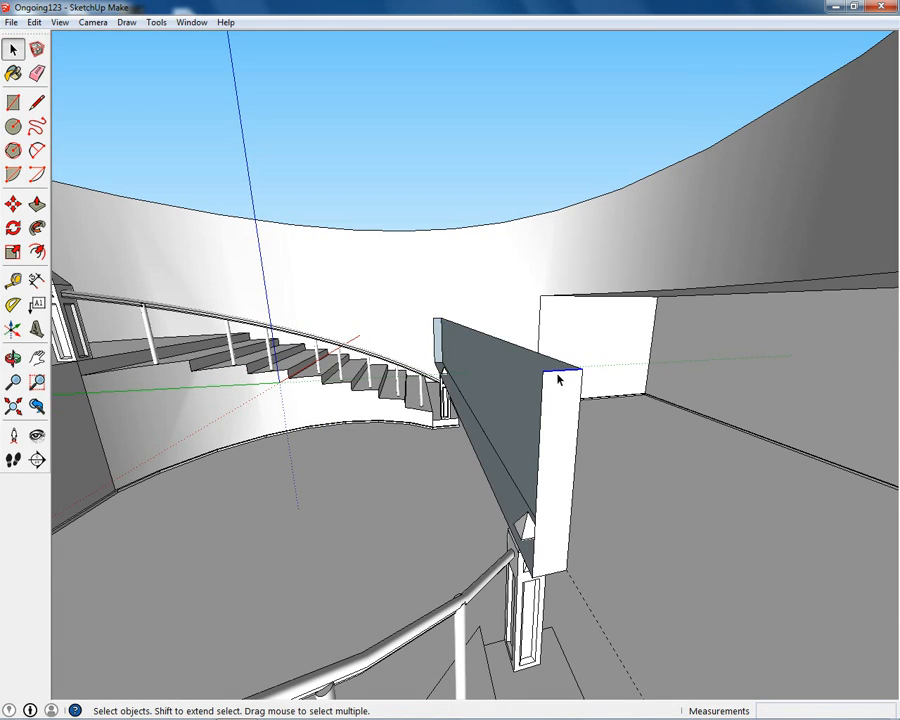
pyautogui.press('Delete')
pyautogui.press('Delete')
pyautogui.click(538, 456)
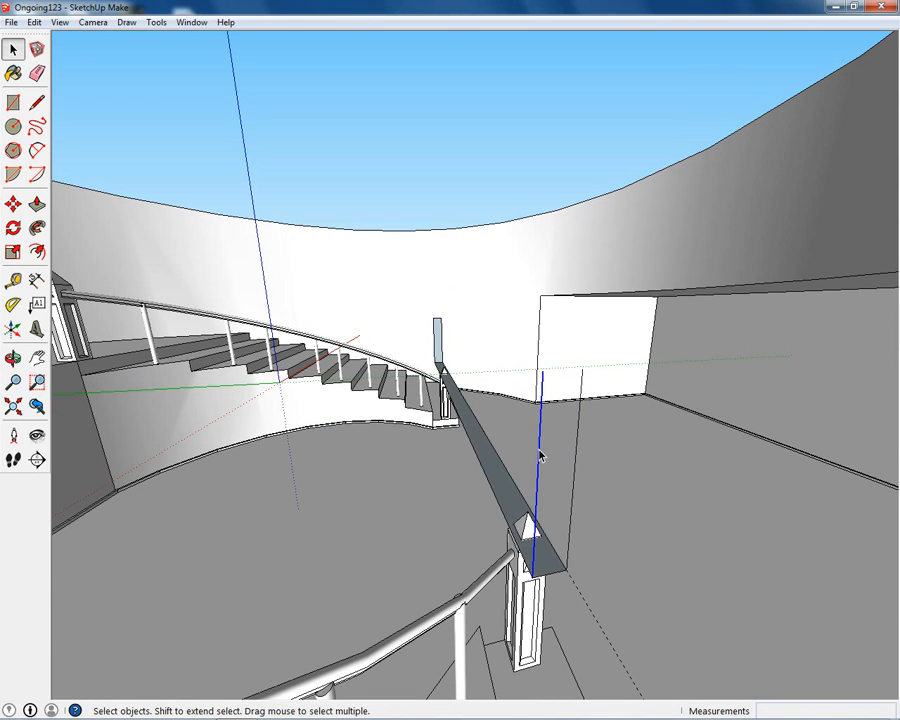
pyautogui.press('Delete')
pyautogui.click(575, 464)
pyautogui.press('Delete')
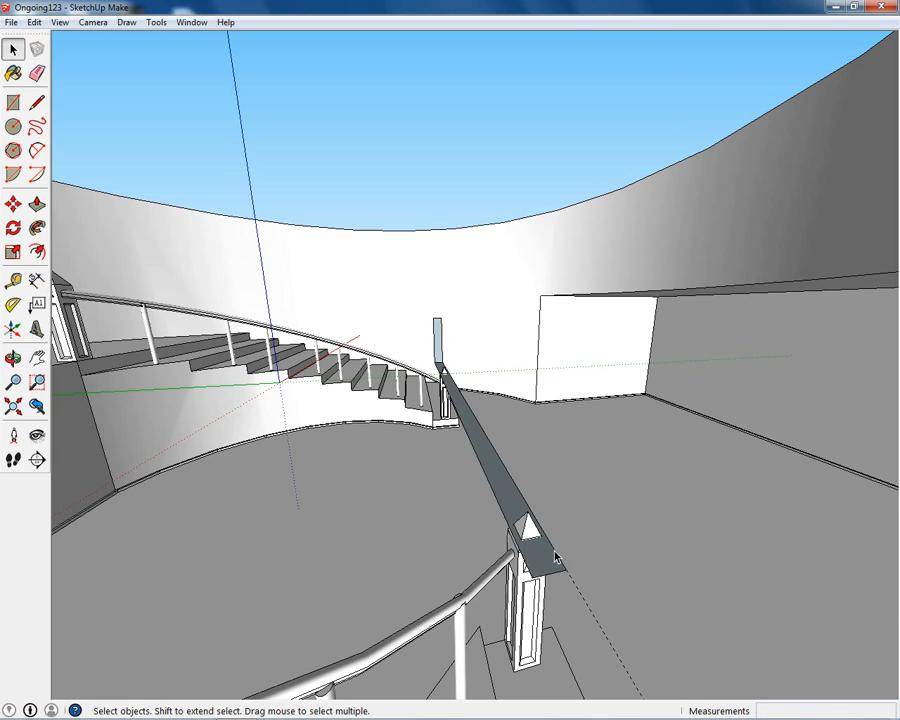
pyautogui.press('Delete')
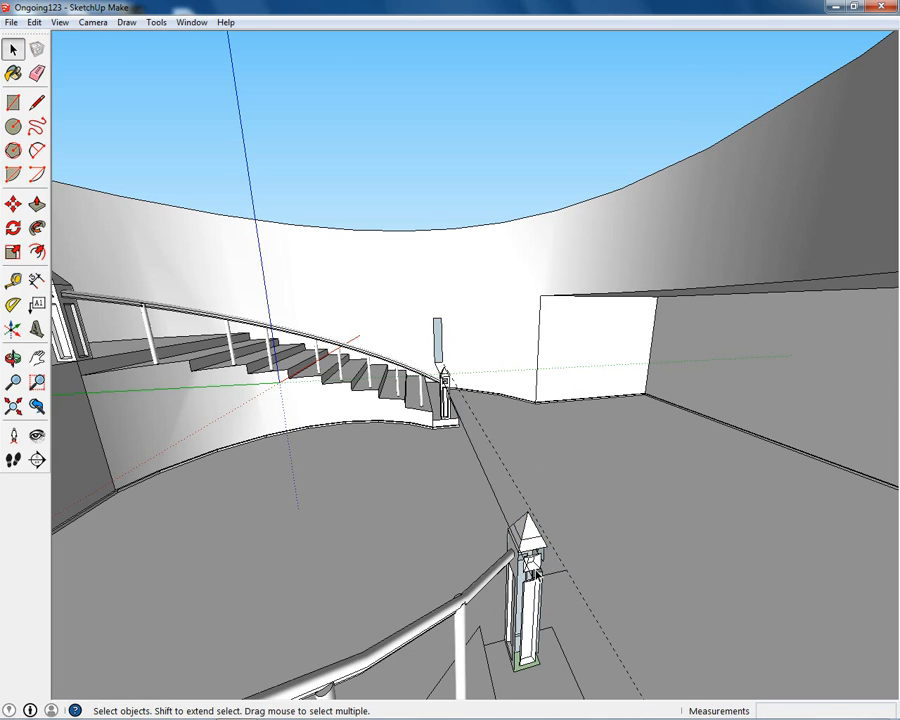
# Delete the slab's leftover stray edges running between and above the two foot newel posts.
pyautogui.scroll(2, 542, 576)
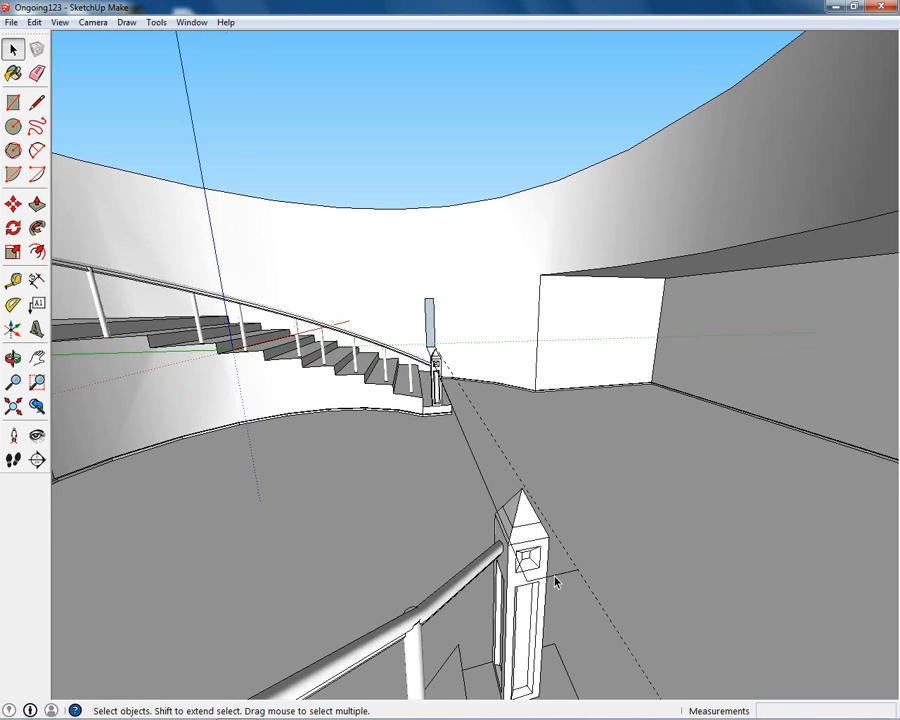
pyautogui.click(485, 487)
pyautogui.press('Delete')
pyautogui.scroll(3, 450, 354)
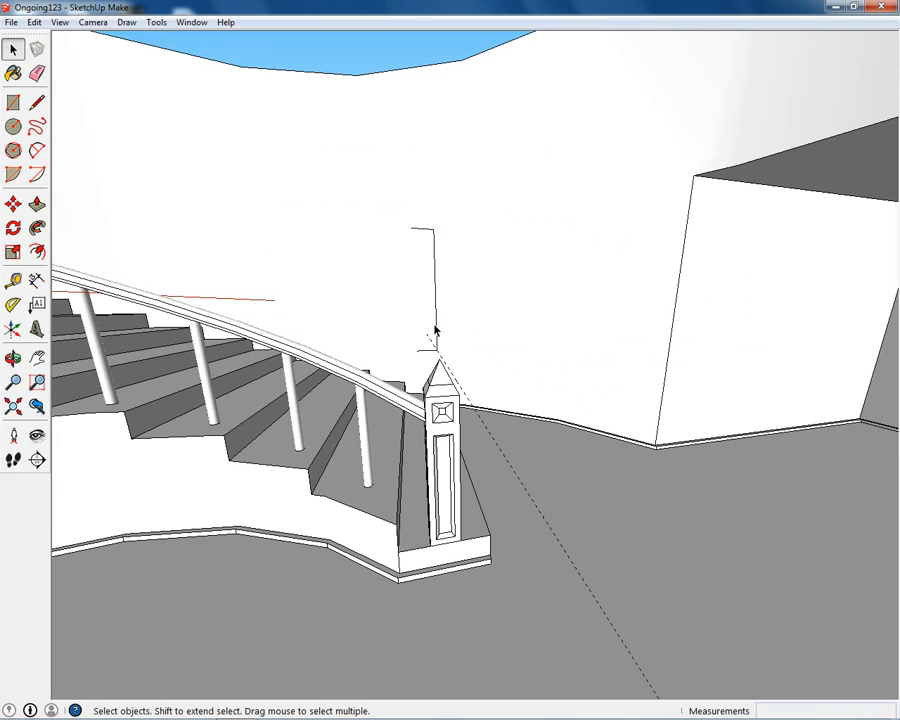
pyautogui.click(424, 232)
pyautogui.click(422, 230)
# Delete the edges of the pyramid tip above the cut line on the first foot newel post to leave a flat top.
pyautogui.moveTo(436, 416)
pyautogui.mouseDown(button='middle')
pyautogui.moveTo(500, 422)
pyautogui.moveTo(468, 414)
pyautogui.moveTo(634, 394)
pyautogui.moveTo(595, 325)
pyautogui.moveTo(494, 460)
pyautogui.moveTo(249, 400)
pyautogui.moveTo(315, 402)
pyautogui.moveTo(446, 436)
pyautogui.mouseUp(button='middle')
pyautogui.scroll(3, 465, 385)
pyautogui.moveTo(327, 356); pyautogui.dragTo(418, 418, button='middle')
pyautogui.scroll(-4, 418, 415)
pyautogui.click(331, 482)
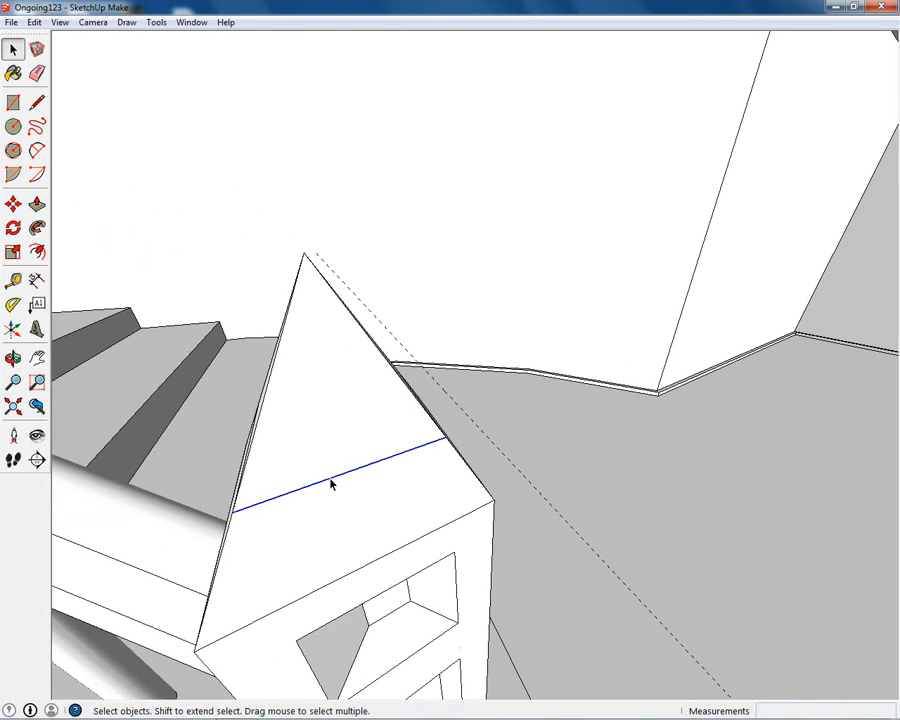
pyautogui.click(324, 430)
pyautogui.moveTo(330, 364); pyautogui.dragTo(342, 396, button='middle')
pyautogui.click(329, 400)
pyautogui.press('Delete')
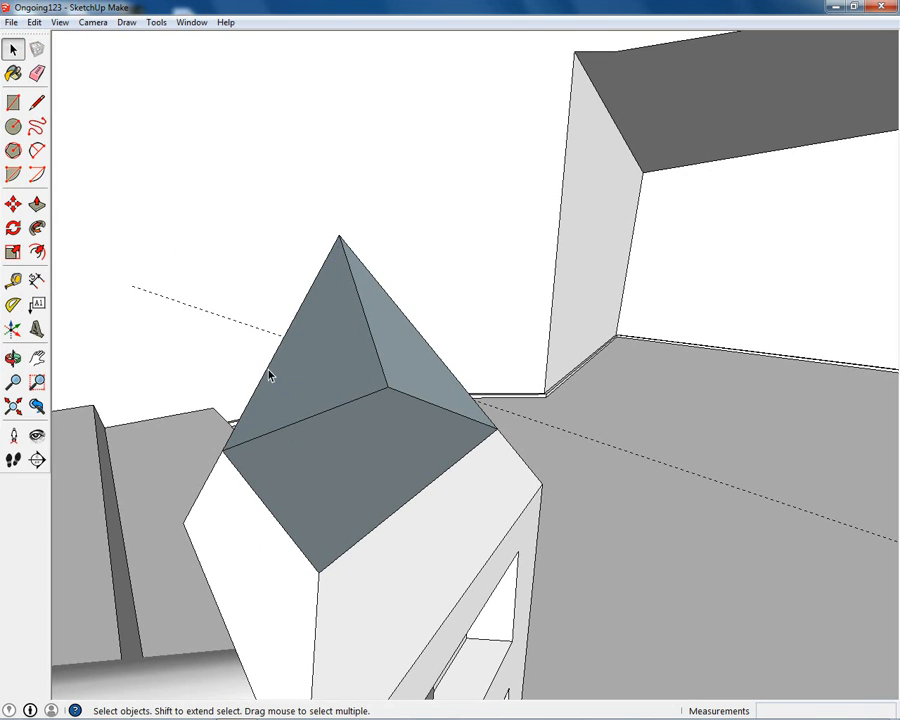
pyautogui.click(268, 375)
pyautogui.press('Delete')
pyautogui.click(374, 346)
pyautogui.click(375, 347)
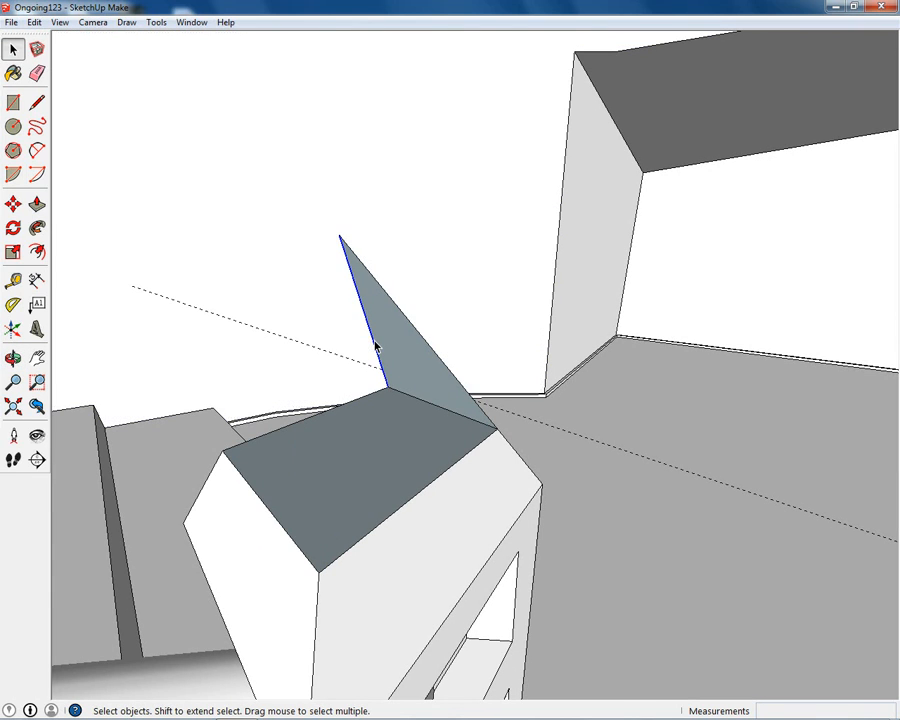
pyautogui.press('Delete')
pyautogui.click(420, 340)
pyautogui.press('Delete')
pyautogui.moveTo(394, 406); pyautogui.dragTo(498, 514, button='middle')
# Reverse the flat top face of the first truncated newel post.
pyautogui.click(498, 514)
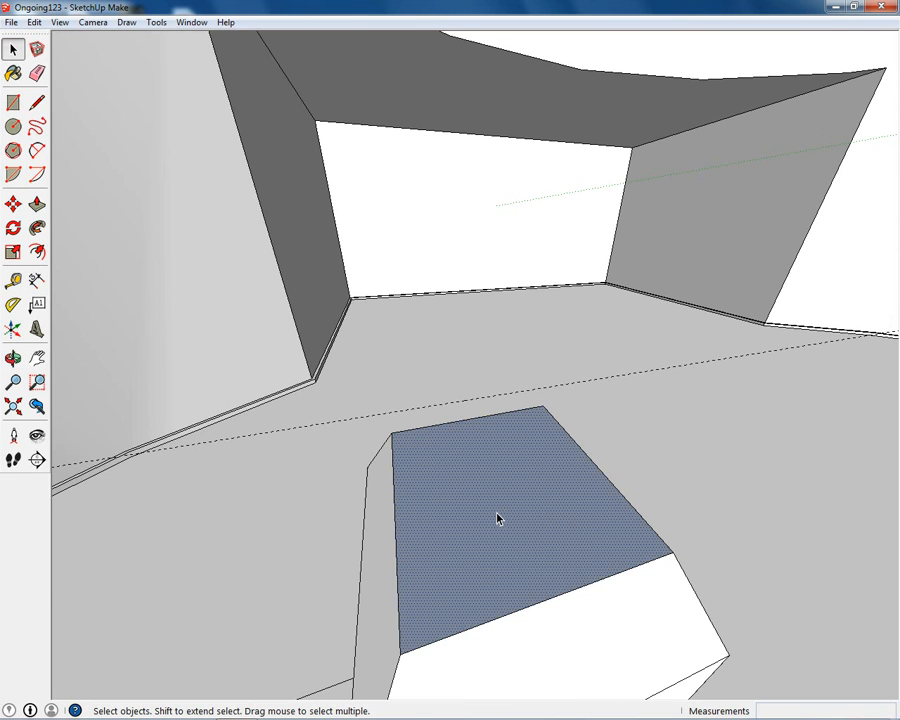
pyautogui.rightClick(498, 518)
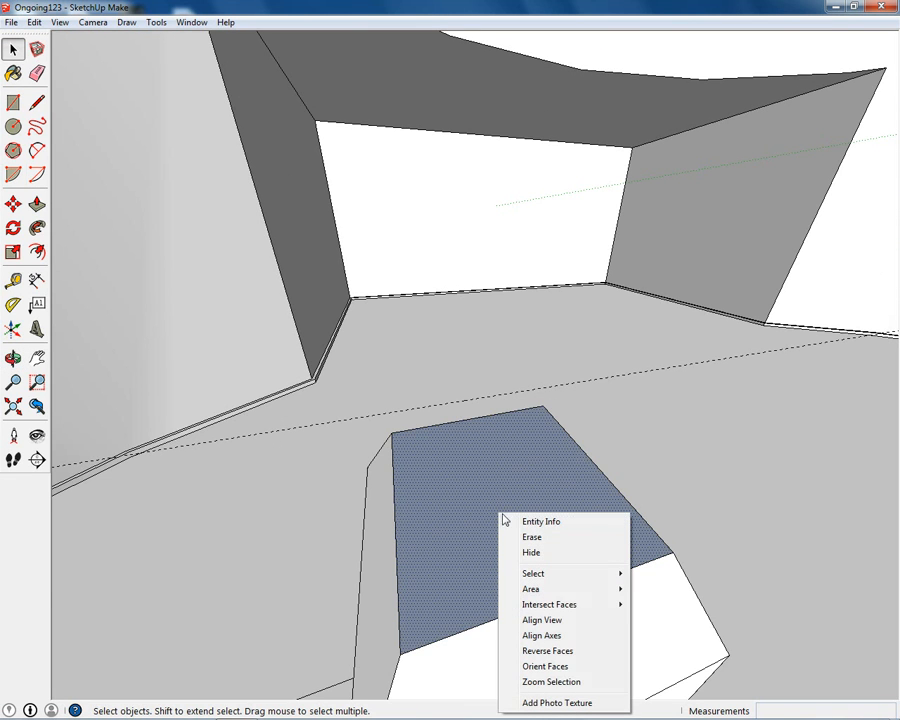
pyautogui.click(562, 650)
pyautogui.moveTo(562, 649); pyautogui.dragTo(641, 255, button='middle')
pyautogui.click(645, 406)
# Delete the pyramid tip above the cut line on the opposite foot newel post and reverse its flat top face.
pyautogui.scroll(6, 625, 259)
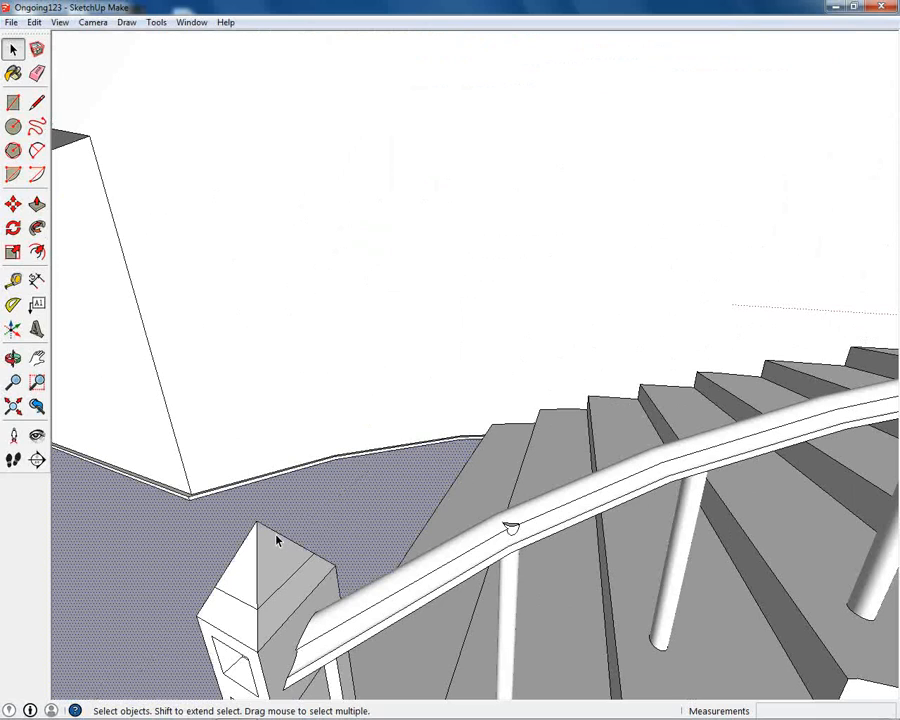
pyautogui.click(283, 538)
pyautogui.press('Delete')
pyautogui.click(255, 538)
pyautogui.press('Delete')
pyautogui.click(249, 544)
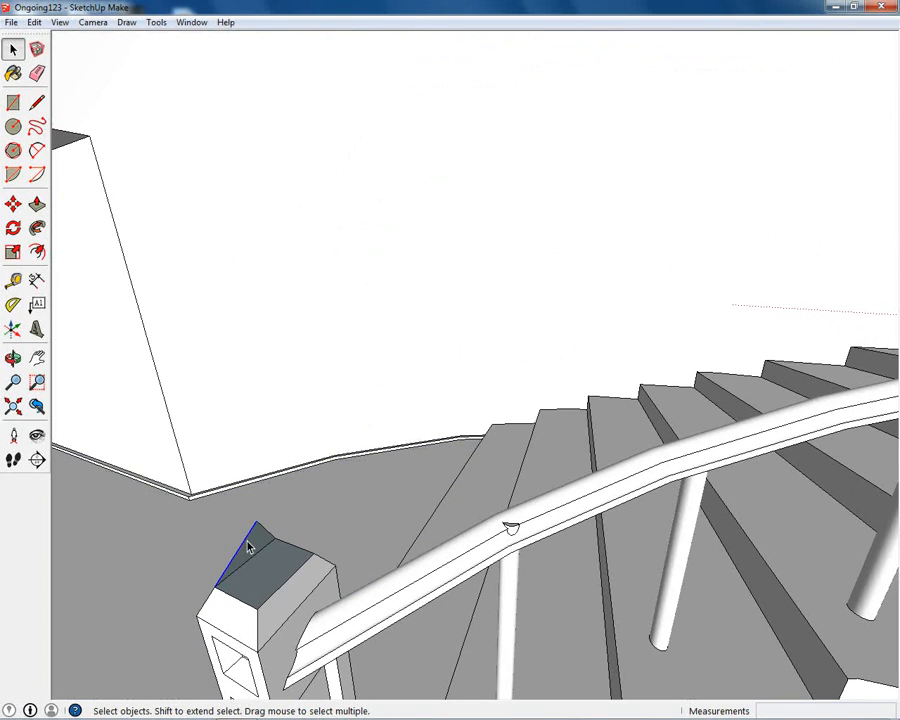
pyautogui.press('Delete')
pyautogui.rightClick(267, 571)
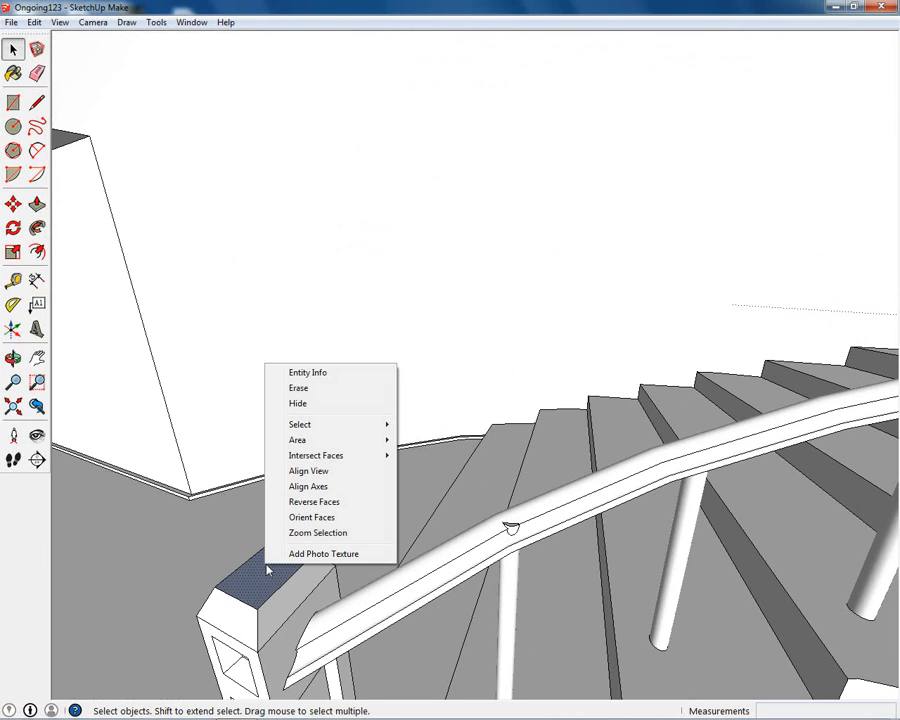
pyautogui.click(345, 503)
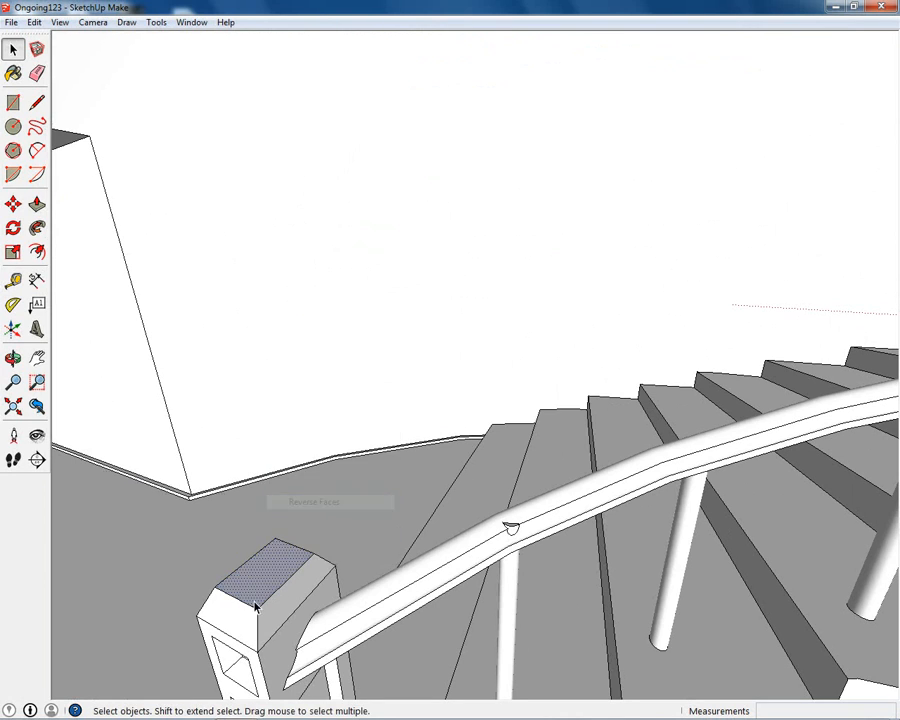
# Examine both staircases, the truncated foot newel posts and the upper landing railing from inside the hall.
pyautogui.moveTo(305, 540); pyautogui.dragTo(362, 311, button='middle')
pyautogui.scroll(5, 277, 293)
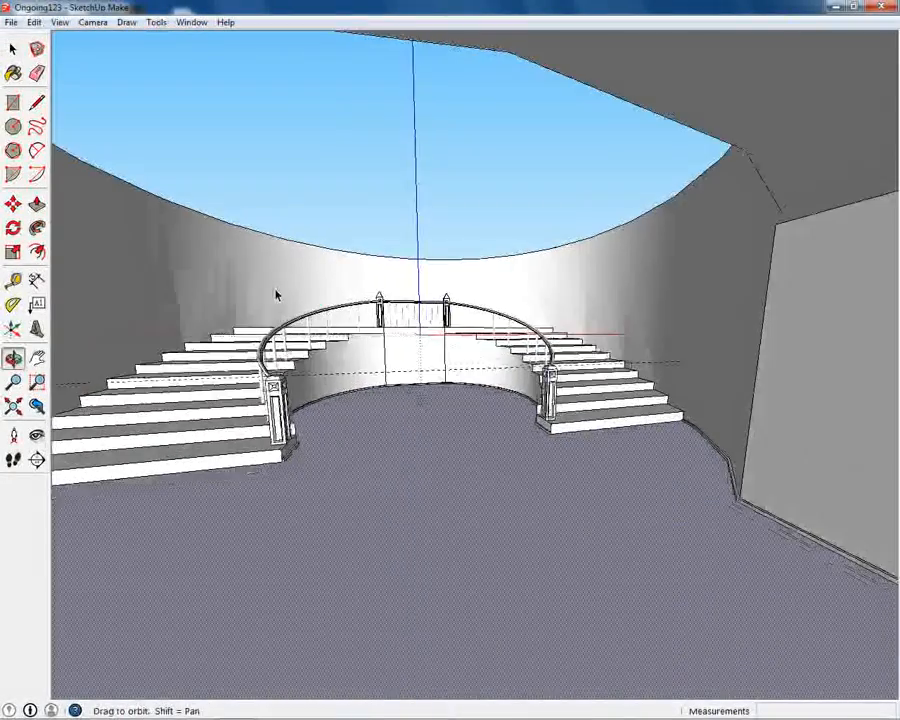
pyautogui.moveTo(278, 311); pyautogui.dragTo(814, 237, button='middle')
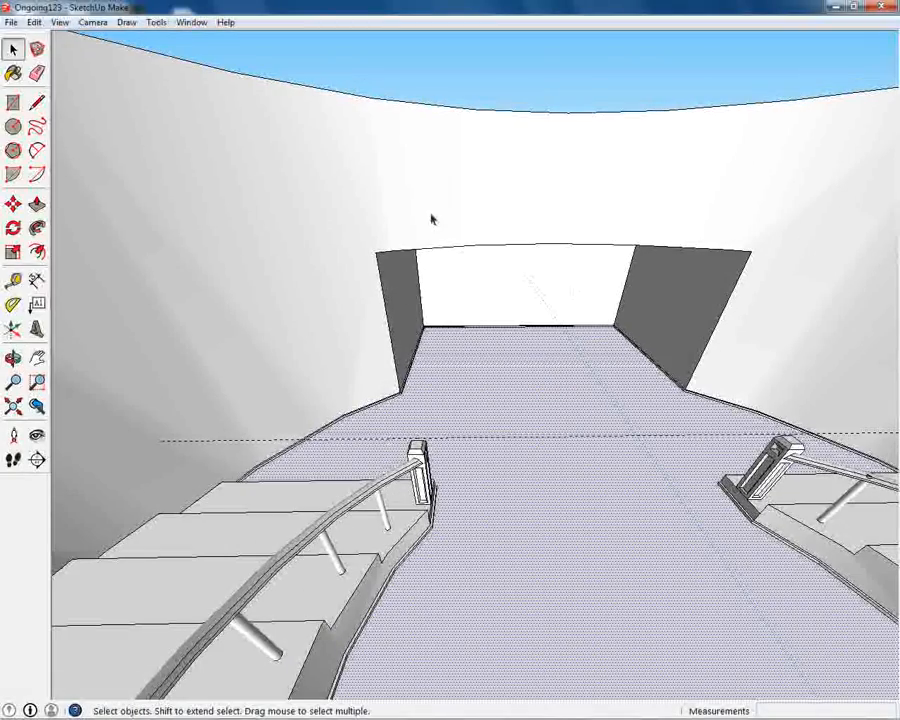
pyautogui.moveTo(524, 347); pyautogui.dragTo(246, 356, button='middle')
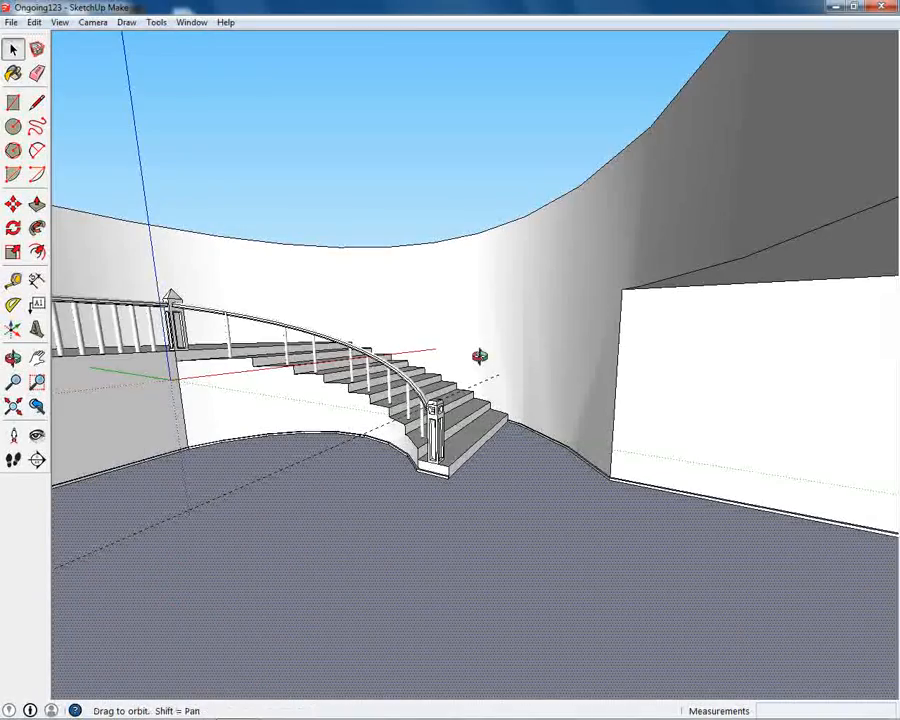
pyautogui.moveTo(480, 356); pyautogui.dragTo(407, 430, button='middle')
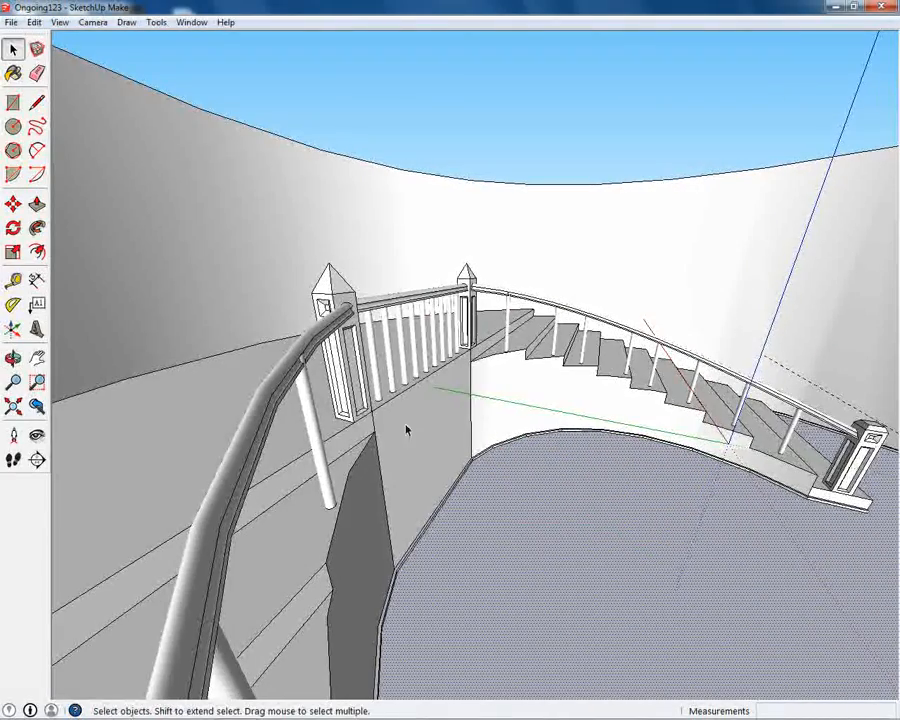
pyautogui.moveTo(550, 439); pyautogui.dragTo(620, 530, button='middle')
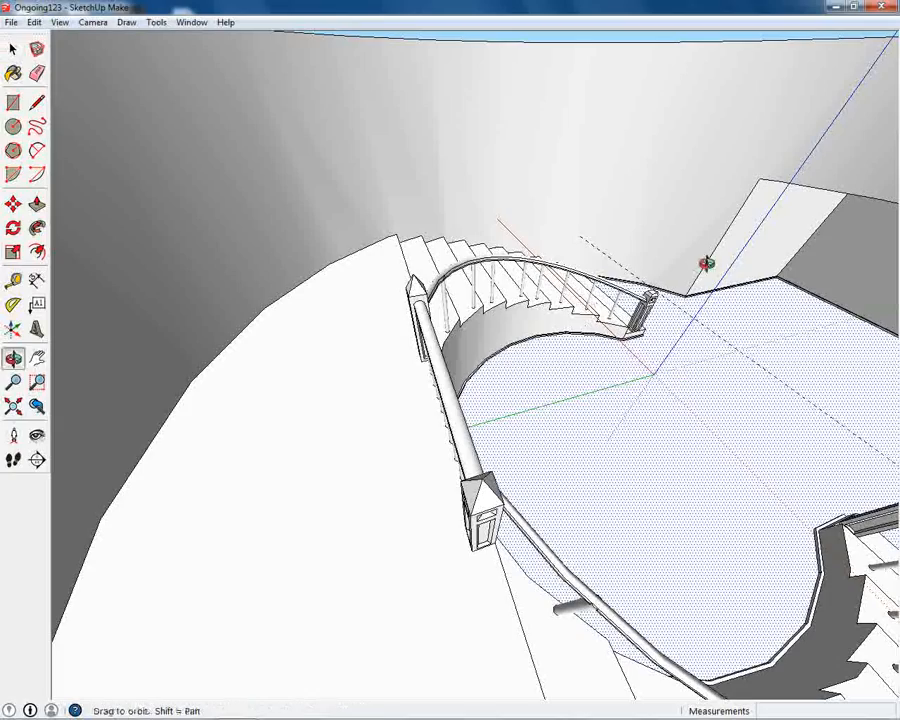
# Examine both curved staircases, their handrails and newel posts, and the upper landing railing from several sides of the hall.
pyautogui.moveTo(706, 263); pyautogui.dragTo(260, 289, button='middle')
pyautogui.moveTo(117, 163); pyautogui.dragTo(10, 360)
pyautogui.moveTo(405, 345); pyautogui.dragTo(463, 375, button='middle')
pyautogui.scroll(5, 378, 337)
pyautogui.scroll(-5, 240, 392)
pyautogui.scroll(3, 463, 375)
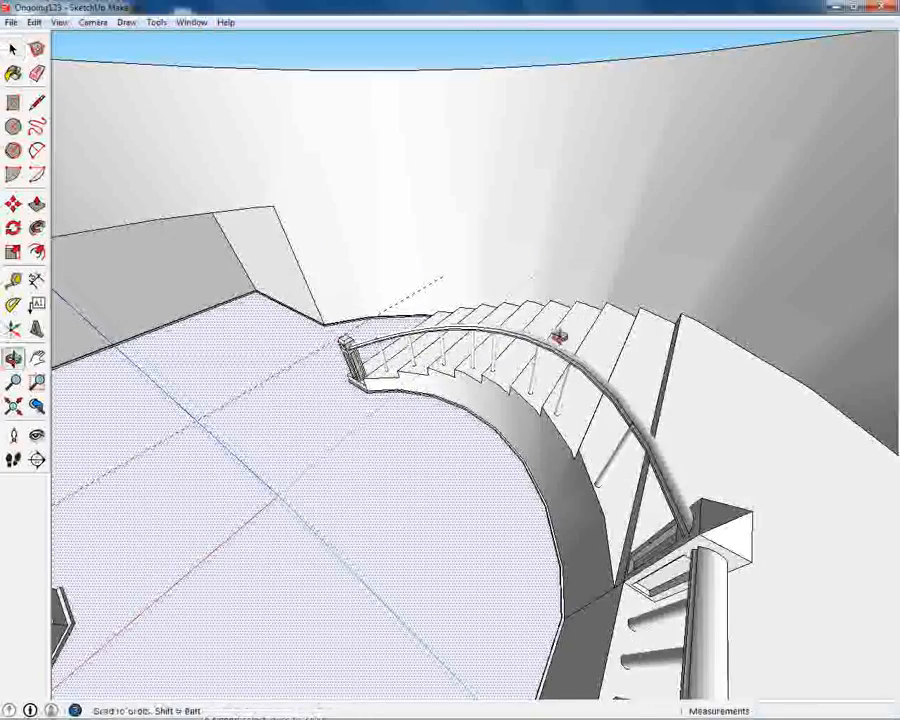
pyautogui.moveTo(557, 337); pyautogui.dragTo(482, 549, button='middle')
pyautogui.moveTo(289, 541); pyautogui.dragTo(462, 318, button='middle')
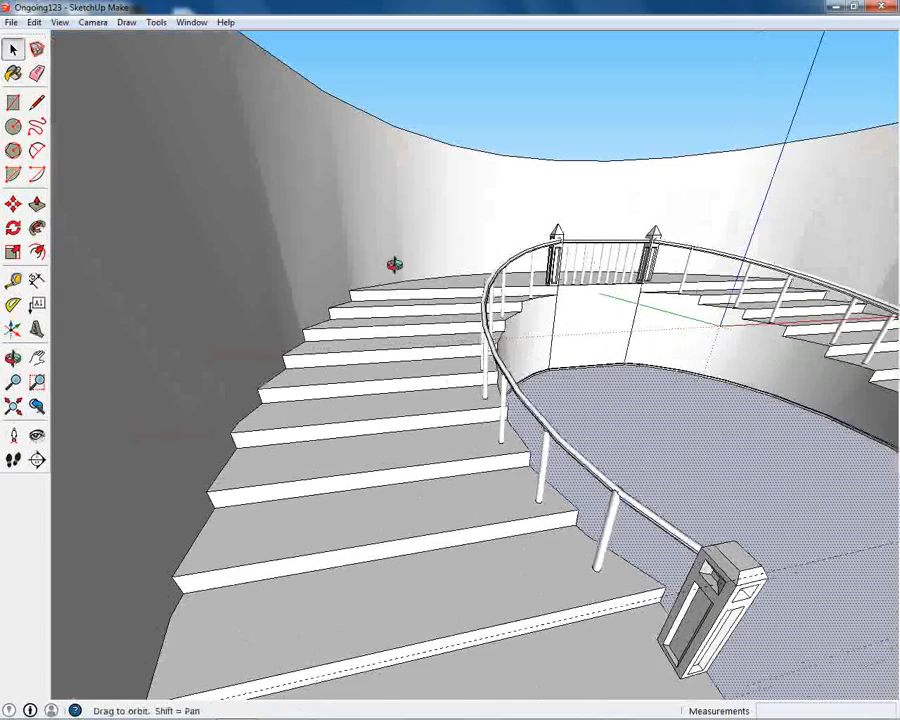
pyautogui.moveTo(394, 264); pyautogui.dragTo(422, 366, button='middle')
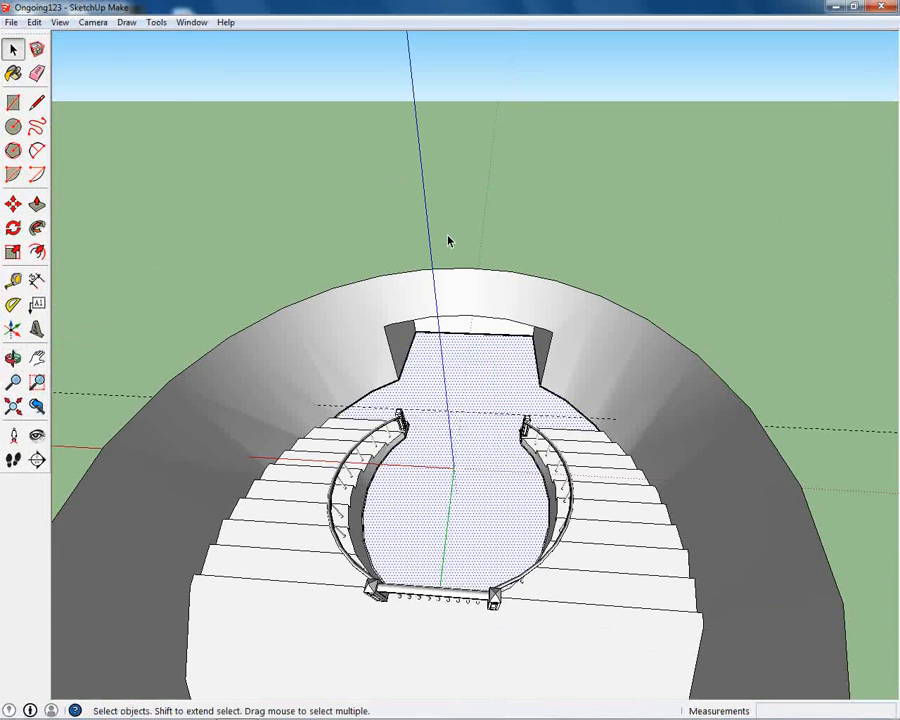
pyautogui.moveTo(448, 240); pyautogui.dragTo(463, 354, button='middle')
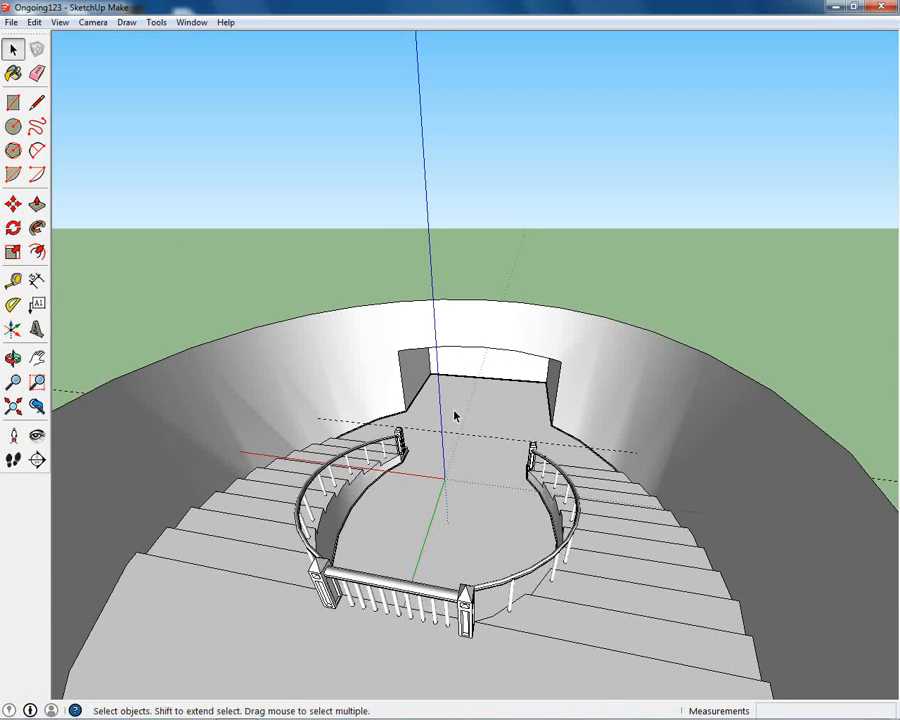
pyautogui.moveTo(464, 416); pyautogui.dragTo(520, 410, button='middle')
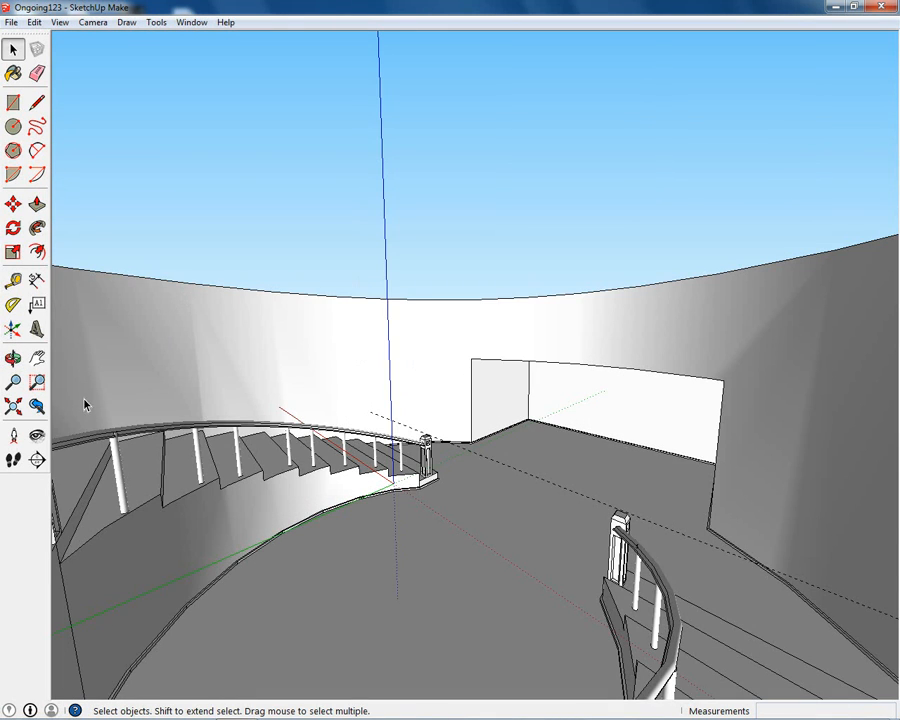
pyautogui.moveTo(533, 420); pyautogui.dragTo(340, 389, button='middle')
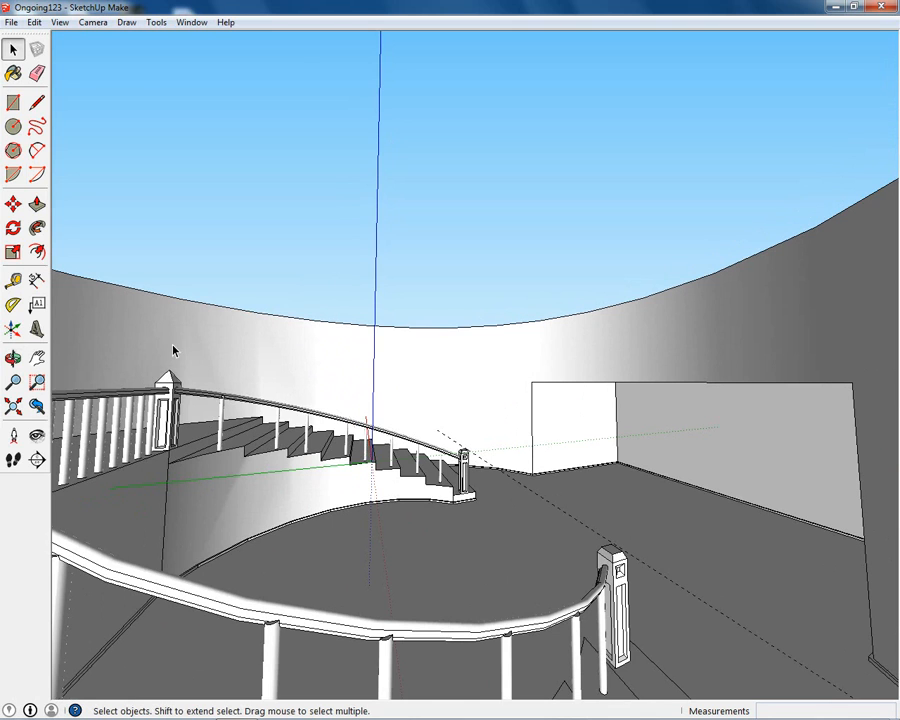
pyautogui.moveTo(332, 363); pyautogui.dragTo(652, 365, button='middle')
pyautogui.moveTo(597, 406); pyautogui.dragTo(268, 517, button='middle')
pyautogui.moveTo(374, 502); pyautogui.dragTo(480, 356, button='middle')
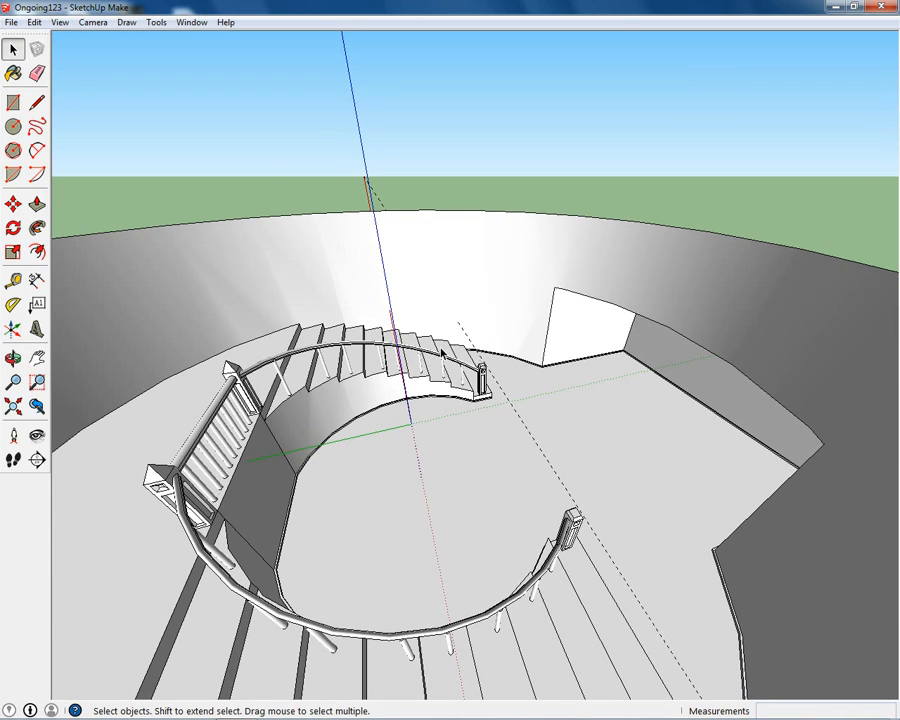
pyautogui.moveTo(441, 352); pyautogui.dragTo(248, 333, button='middle')
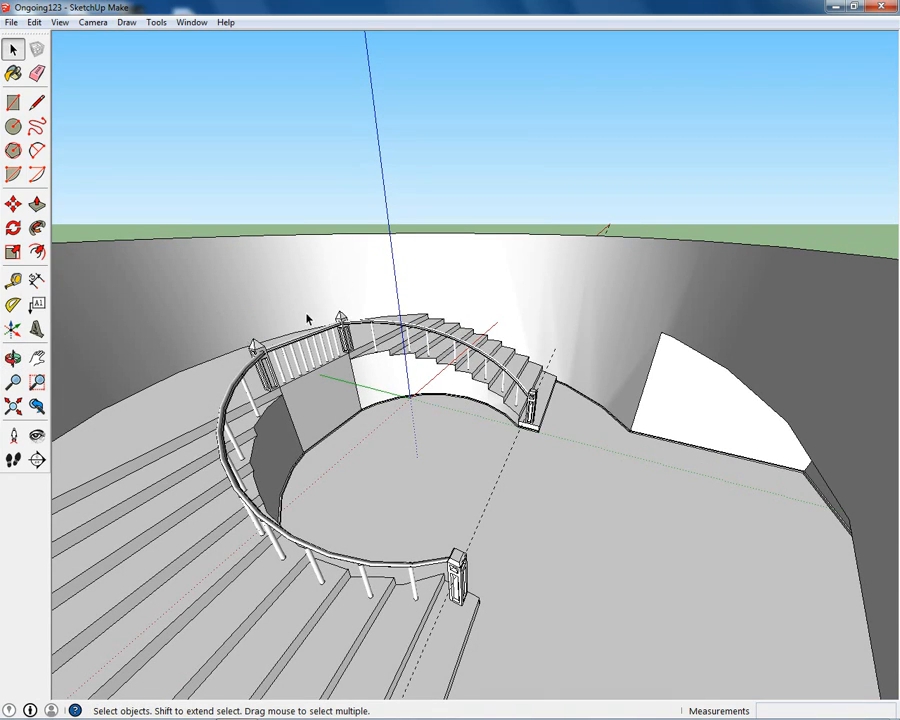
pyautogui.moveTo(308, 318); pyautogui.dragTo(613, 428, button='middle')
# Examine the doorway recess and the skirting running along the base of its walls.
pyautogui.scroll(5, 443, 365)
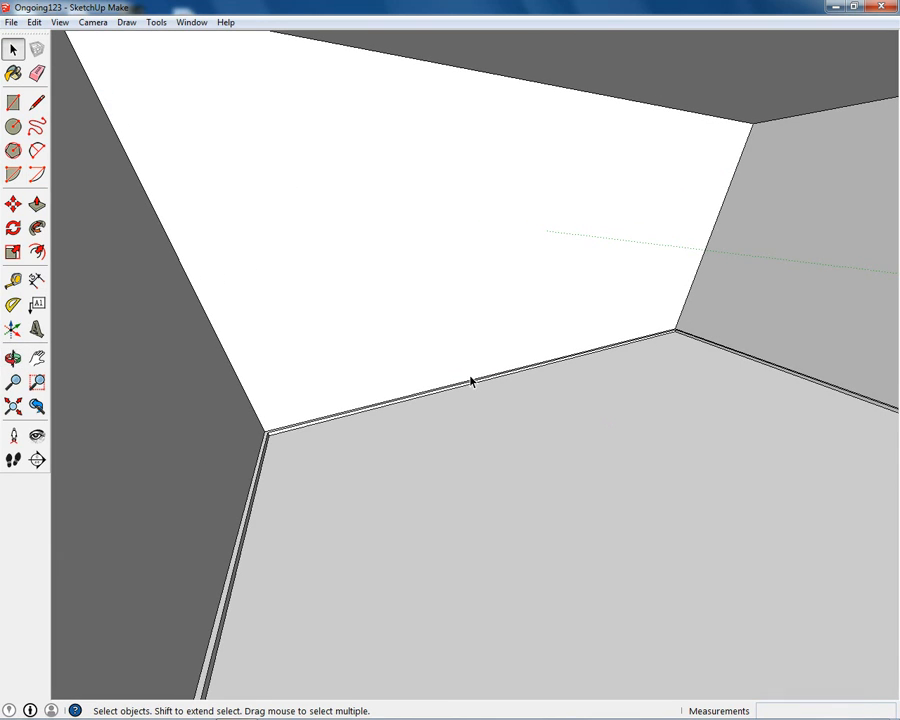
pyautogui.moveTo(721, 318); pyautogui.dragTo(557, 338, button='middle')
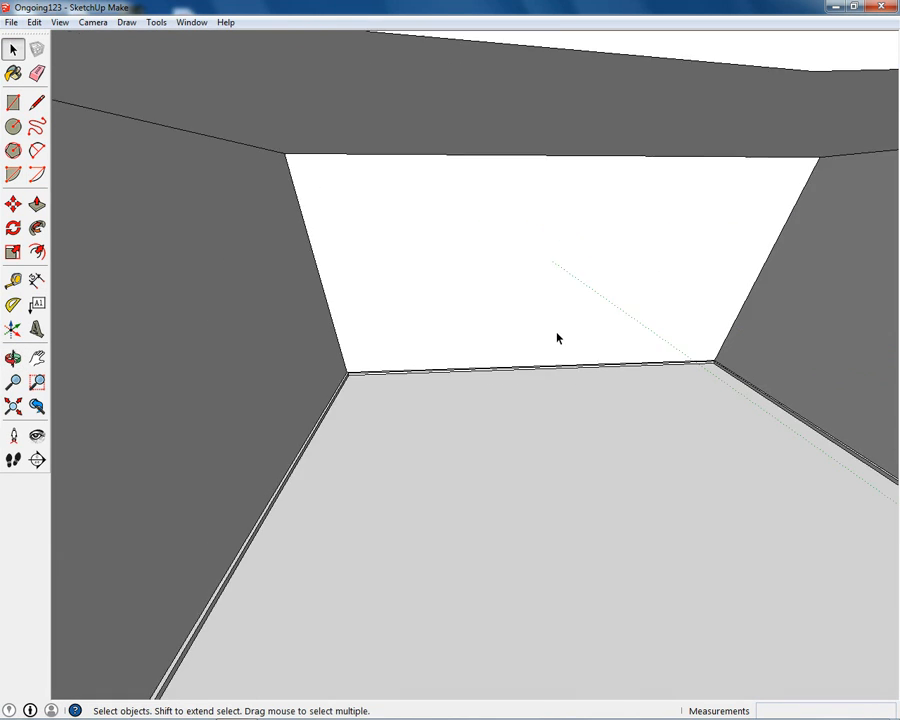
pyautogui.scroll(-3, 557, 338)
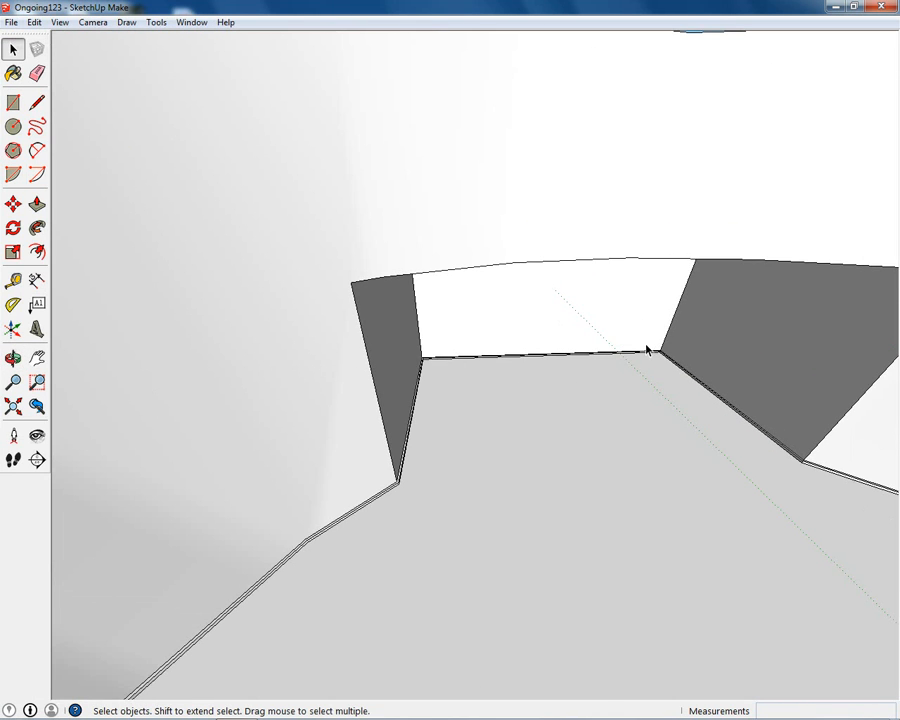
pyautogui.scroll(-8, 647, 350)
pyautogui.moveTo(647, 349); pyautogui.dragTo(612, 361, button='middle')
pyautogui.scroll(-2, 615, 436)
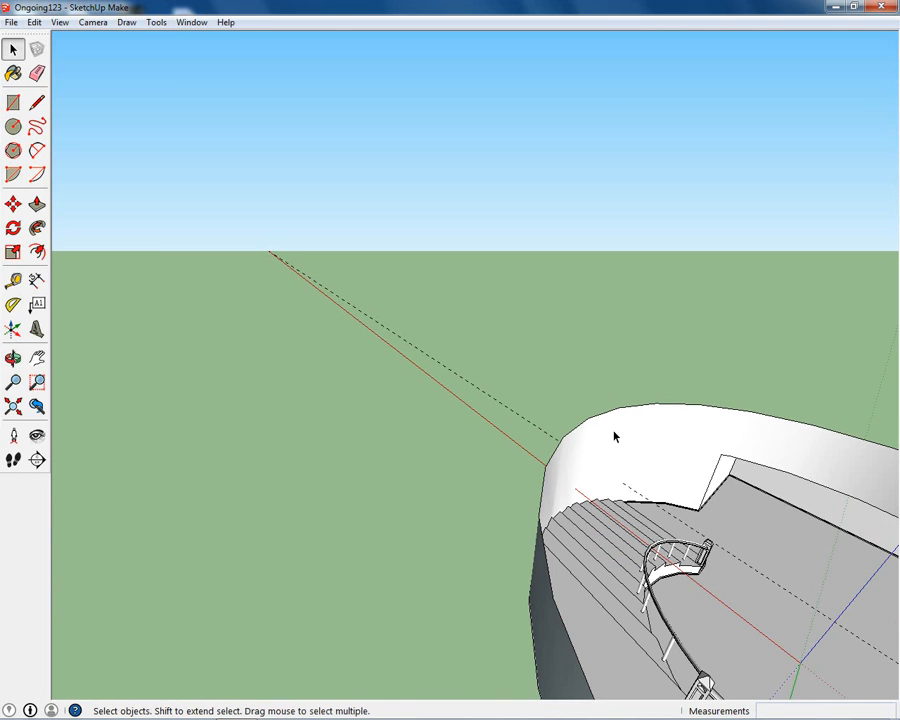
# Review the whole staircase hall from above and outside, including the stair flights, foot newel posts and outer wall.
pyautogui.keyDown('shift'); pyautogui.moveTo(745, 540); pyautogui.dragTo(411, 430, button='middle'); pyautogui.keyUp('shift')
pyautogui.scroll(3, 411, 430)
pyautogui.moveTo(472, 380); pyautogui.dragTo(297, 408, button='middle')
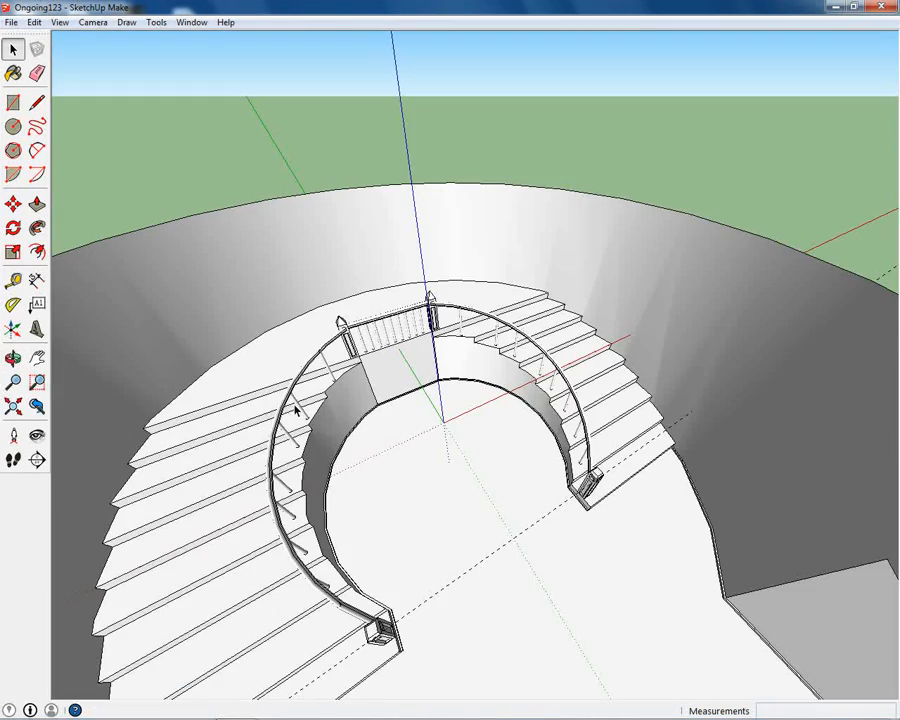
pyautogui.moveTo(452, 465); pyautogui.dragTo(537, 475, button='middle')
pyautogui.moveTo(436, 507); pyautogui.dragTo(629, 338, button='middle')
pyautogui.scroll(-5, 476, 450)
pyautogui.scroll(5, 554, 446)
pyautogui.scroll(3, 554, 446)
pyautogui.scroll(2, 624, 318)
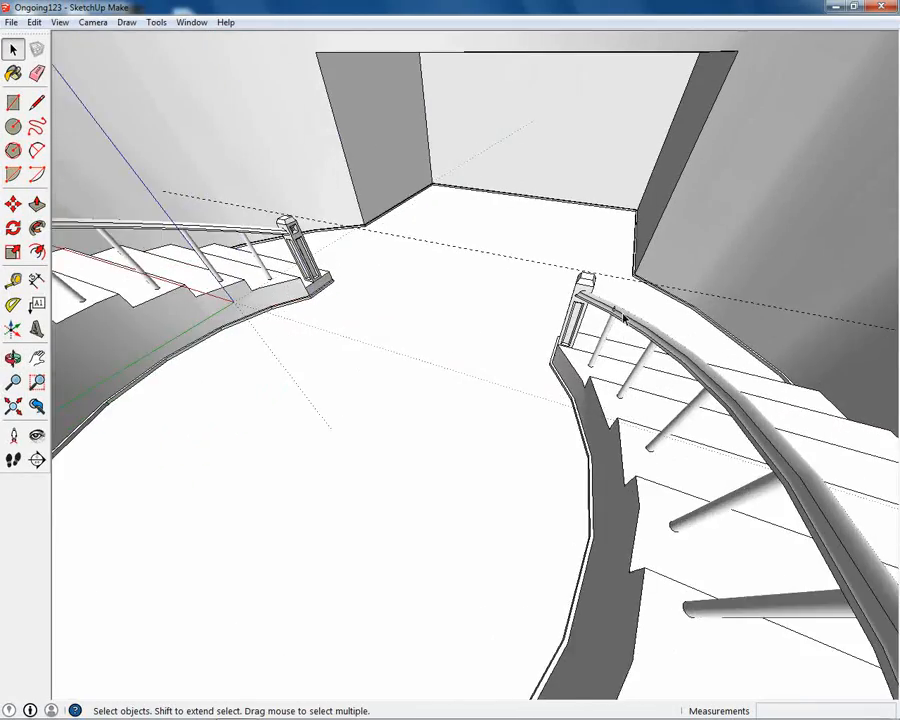
pyautogui.scroll(2, 620, 318)
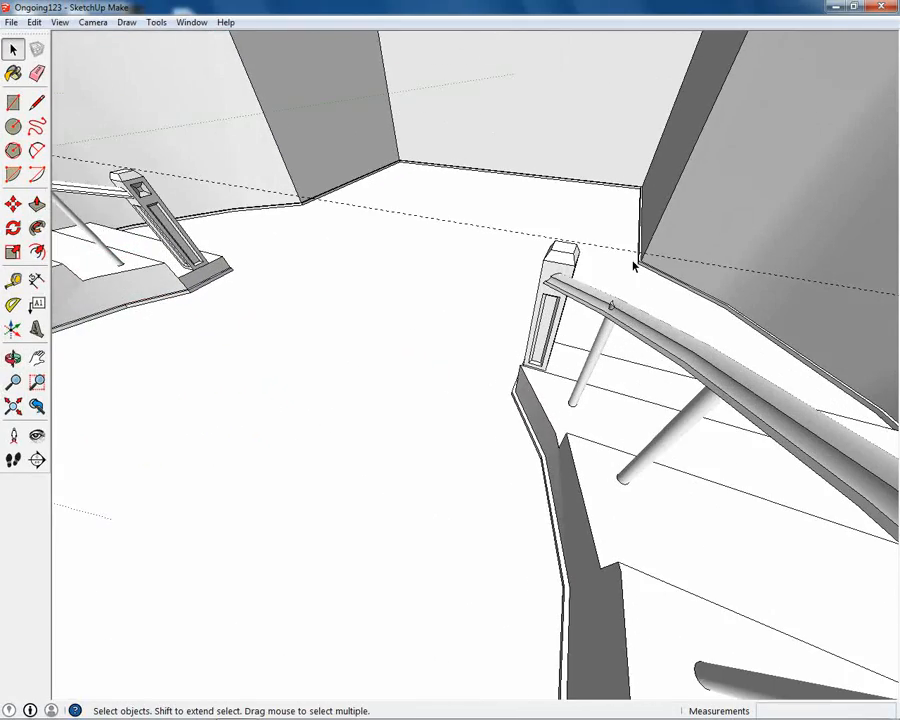
pyautogui.moveTo(633, 265); pyautogui.dragTo(271, 291, button='middle')
pyautogui.scroll(5, 270, 291)
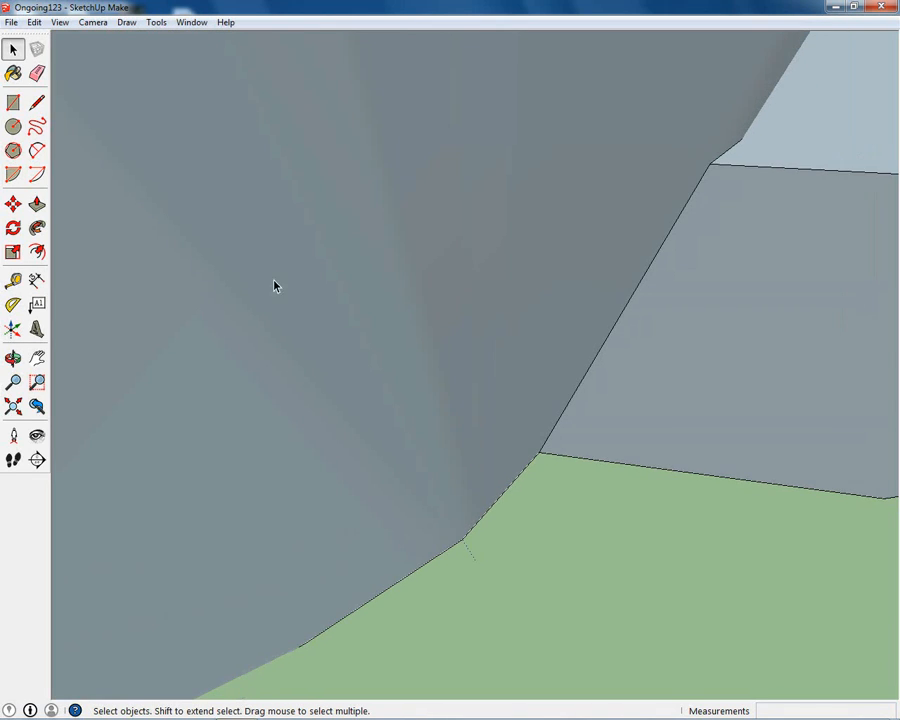
pyautogui.scroll(-5, 305, 245)
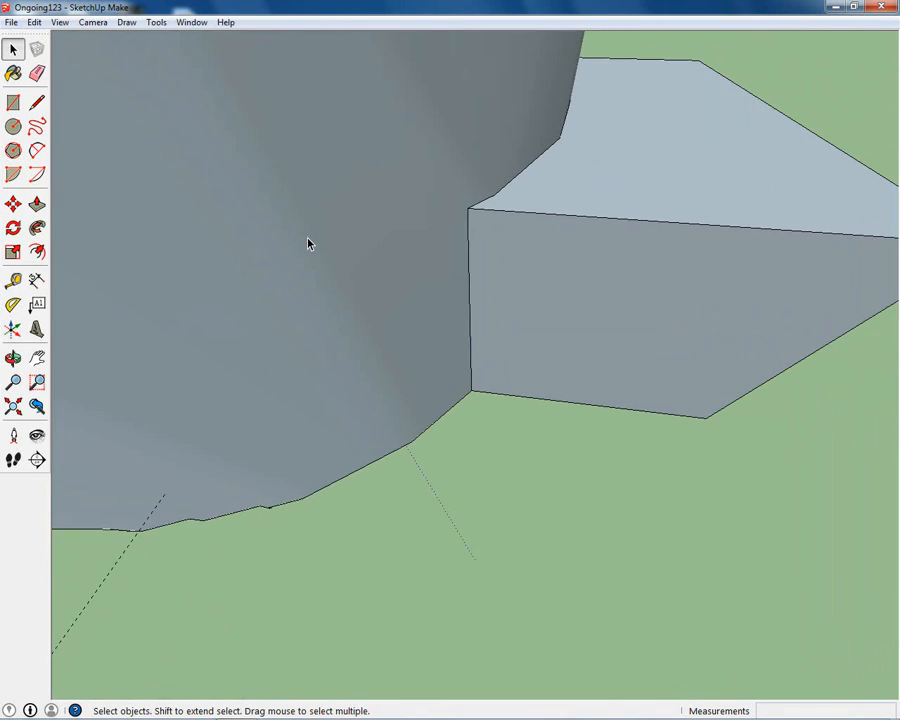
pyautogui.scroll(-6, 308, 244)
pyautogui.moveTo(308, 244); pyautogui.dragTo(496, 259, button='middle')
pyautogui.scroll(3, 487, 289)
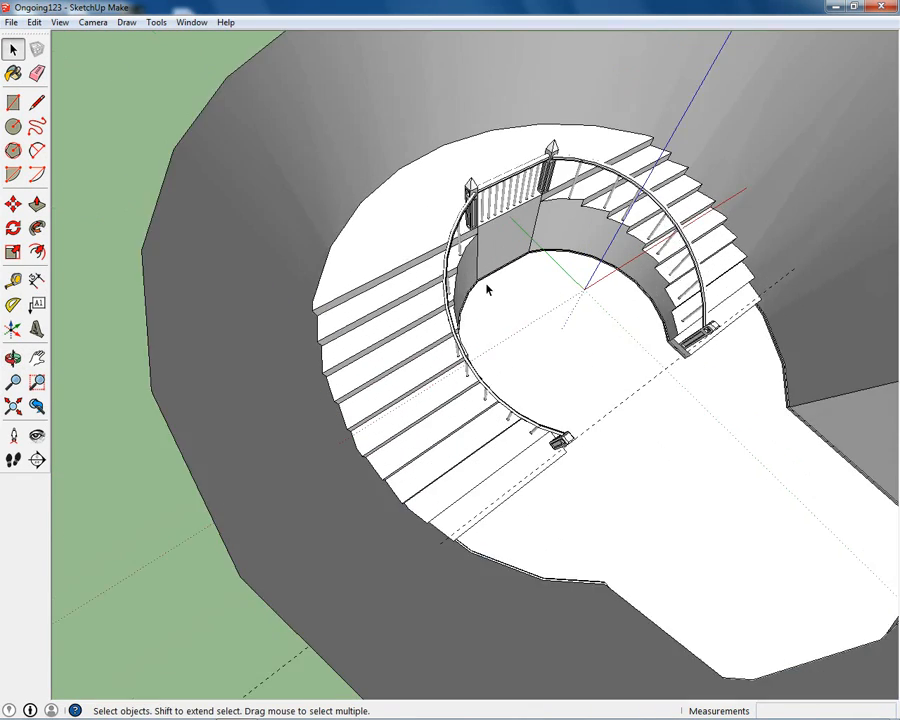
pyautogui.scroll(2, 487, 289)
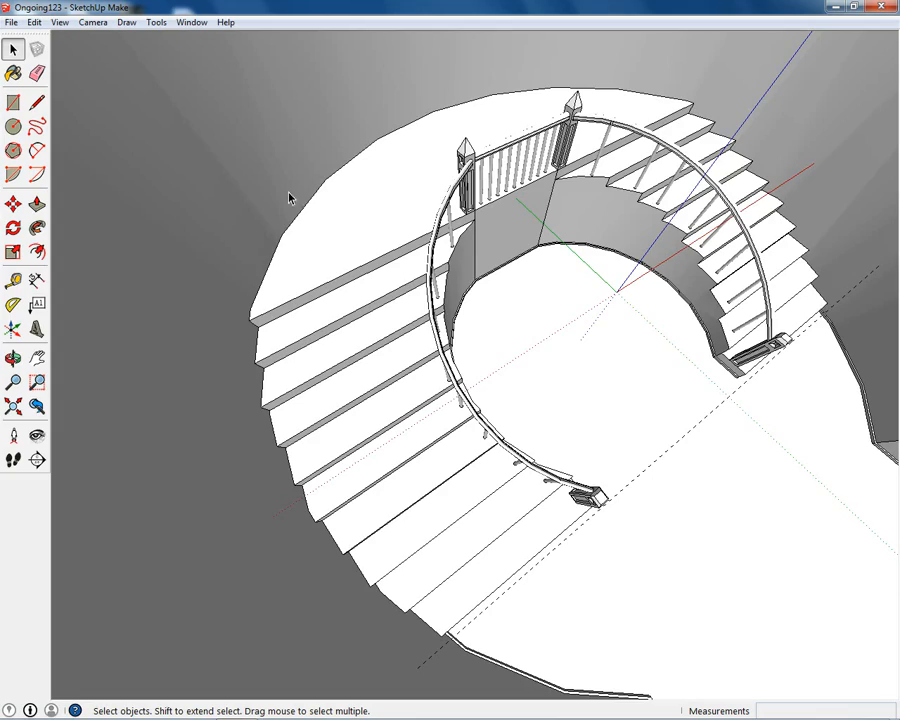
# Place guide lines on the landing floor 0.45 m in from the newel posts at both ends of the balustrade.
pyautogui.moveTo(720, 268); pyautogui.dragTo(540, 230, button='middle')
pyautogui.scroll(4, 717, 227)
pyautogui.moveTo(683, 245); pyautogui.dragTo(342, 247, button='middle')
pyautogui.scroll(4, 339, 157)
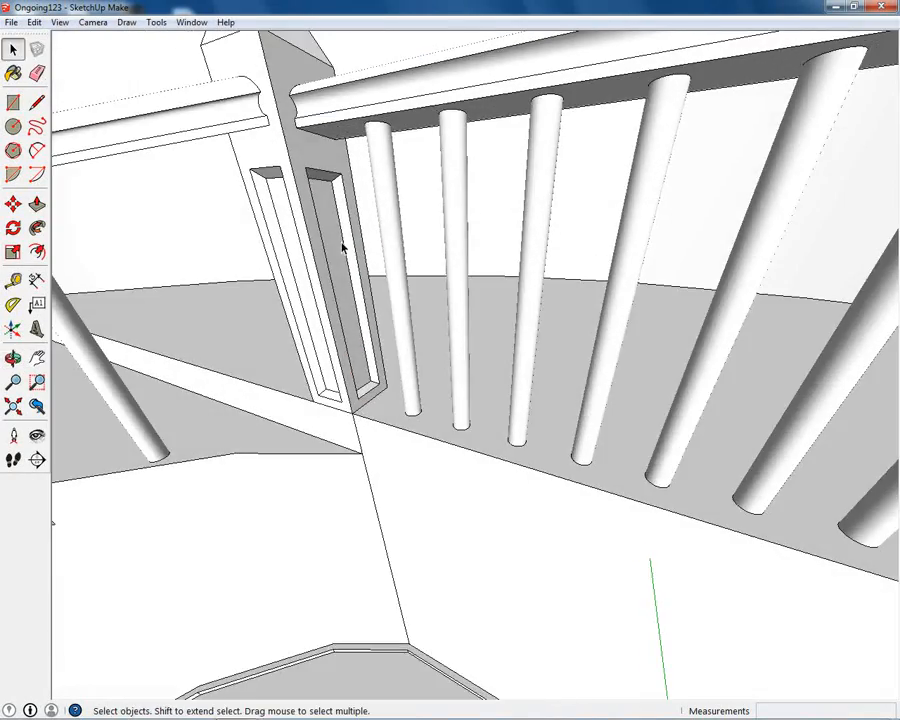
pyautogui.moveTo(537, 472); pyautogui.dragTo(874, 502, button='middle')
pyautogui.moveTo(769, 504); pyautogui.dragTo(354, 520, button='middle')
pyautogui.press('t')
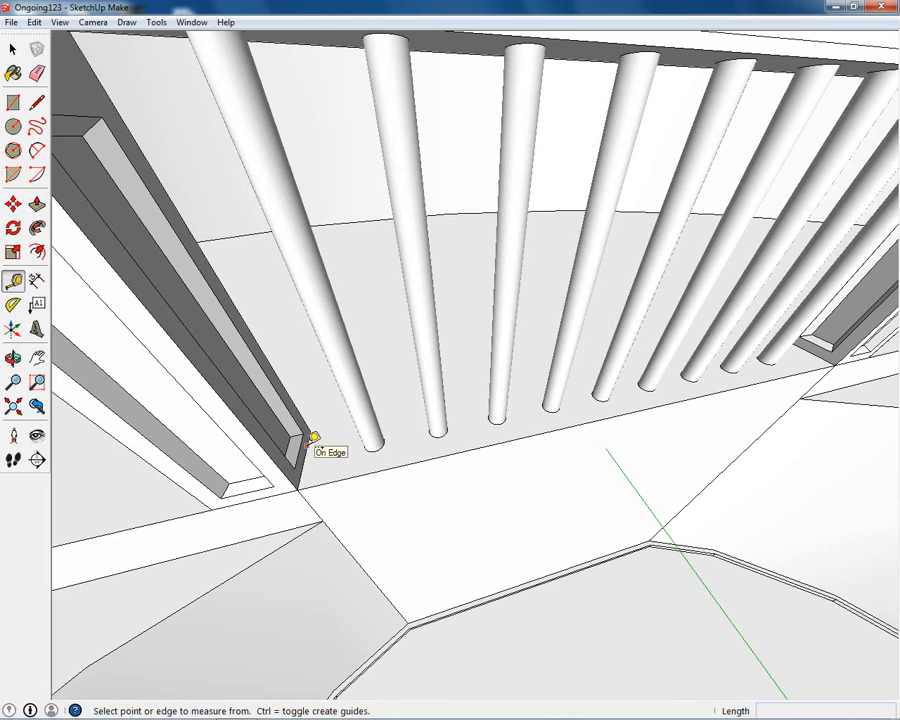
pyautogui.click(308, 442)
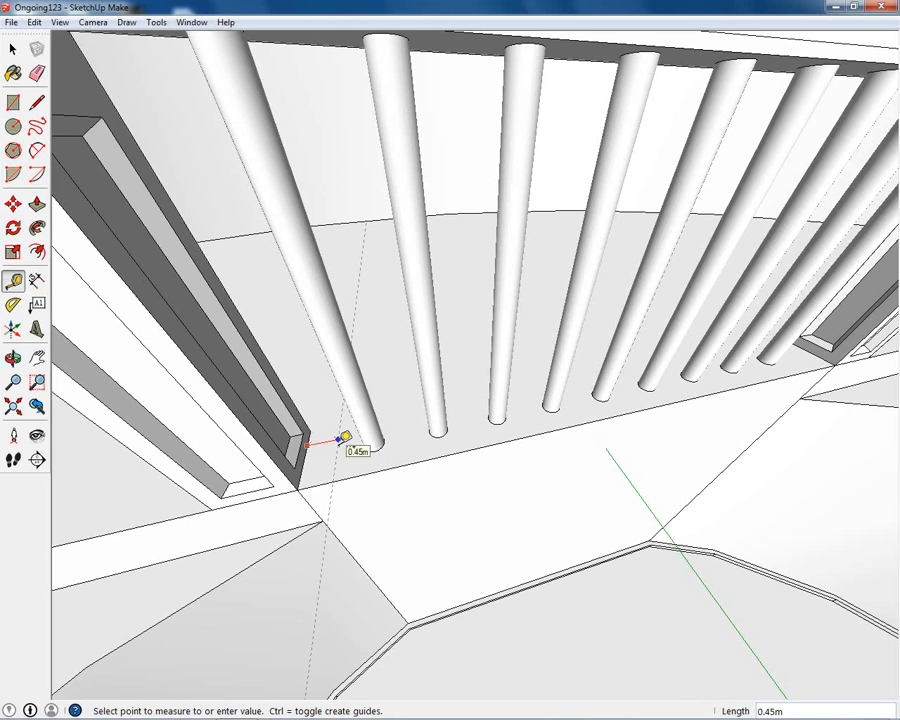
pyautogui.moveTo(345, 437); pyautogui.dragTo(524, 358, button='middle')
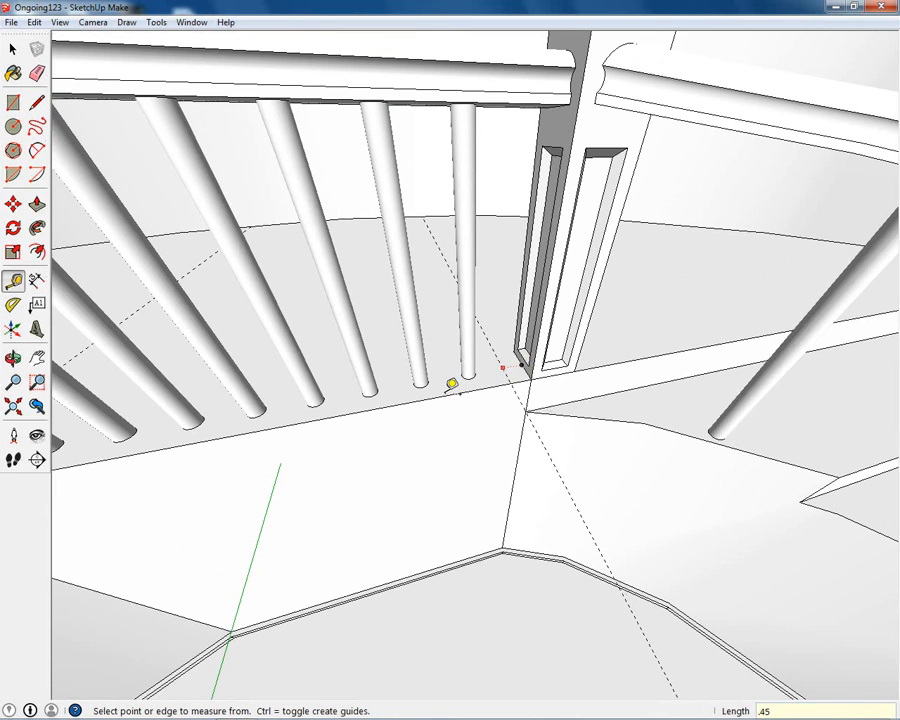
# Place a guide 0.15 m in from the landing edge and a parallel one 0.75 m behind it, beyond the balusters.
pyautogui.moveTo(451, 385); pyautogui.dragTo(435, 415, button='middle')
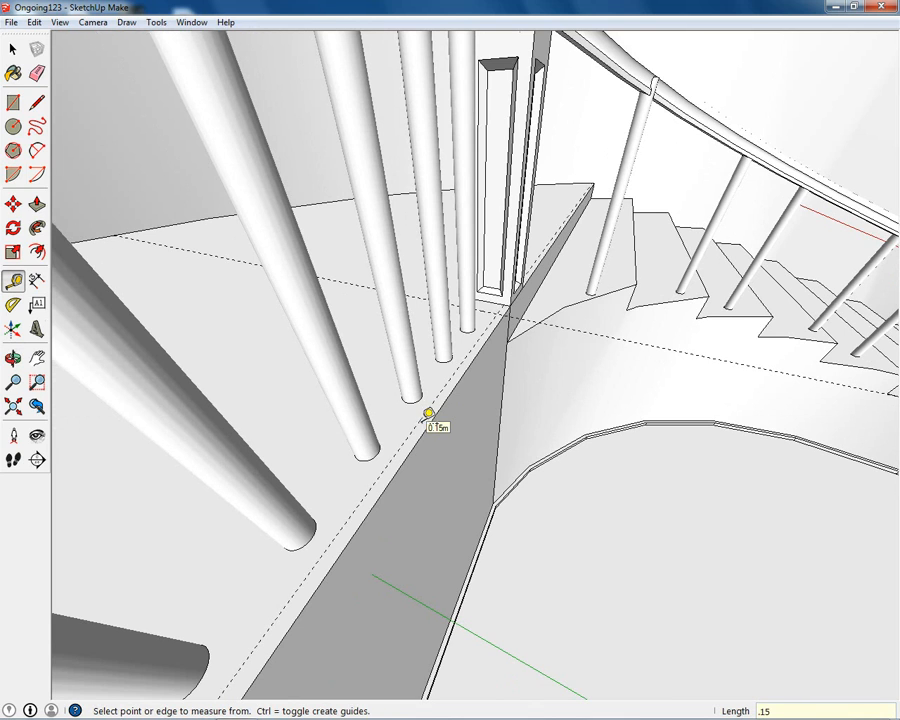
pyautogui.moveTo(429, 413); pyautogui.dragTo(470, 450, button='middle')
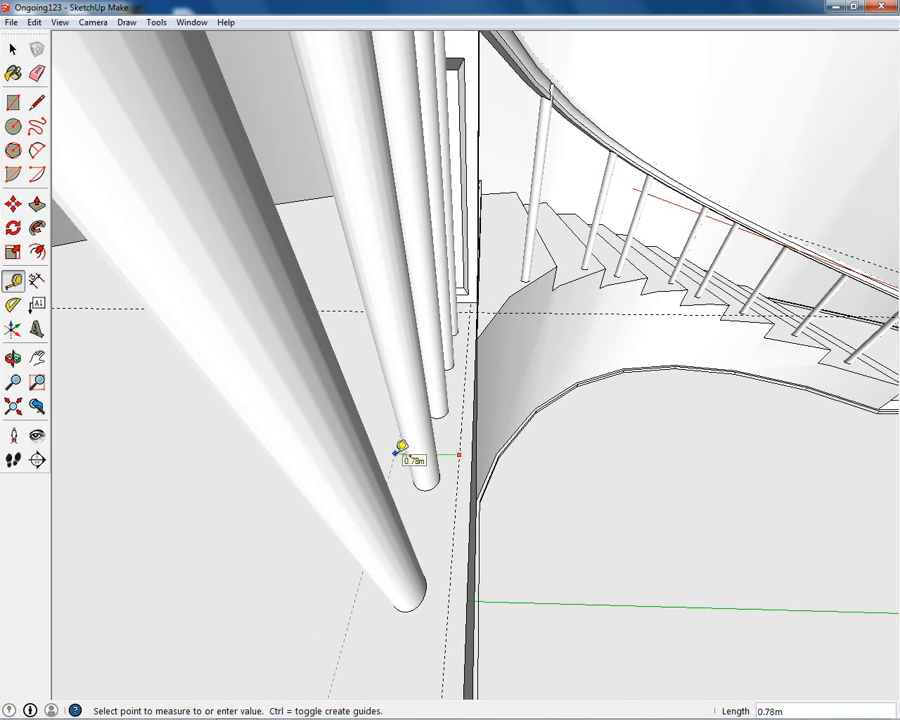
pyautogui.moveTo(401, 450); pyautogui.dragTo(437, 455, button='middle')
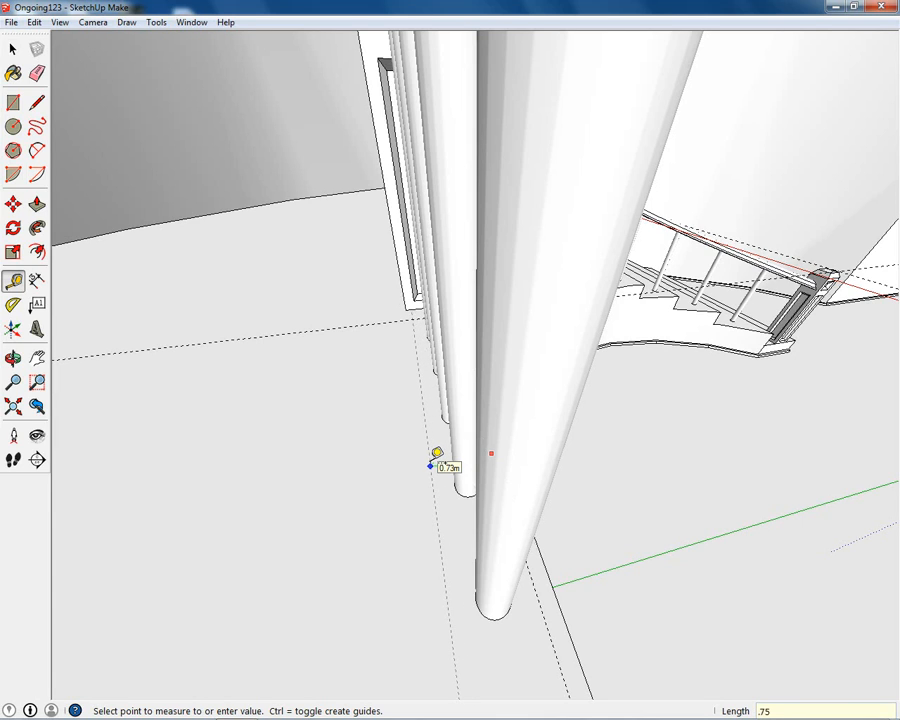
# Draw a rectangle between the guides beneath the landing balusters and pull it up 0.20 m as a base.
pyautogui.moveTo(412, 458); pyautogui.dragTo(548, 370, button='middle')
pyautogui.press('r')
pyautogui.click(343, 394)
pyautogui.keyDown('shift'); pyautogui.moveTo(798, 457); pyautogui.dragTo(593, 458, button='middle'); pyautogui.keyUp('shift')
pyautogui.moveTo(494, 437); pyautogui.dragTo(472, 408, button='middle')
pyautogui.press('p')
pyautogui.click(462, 428)
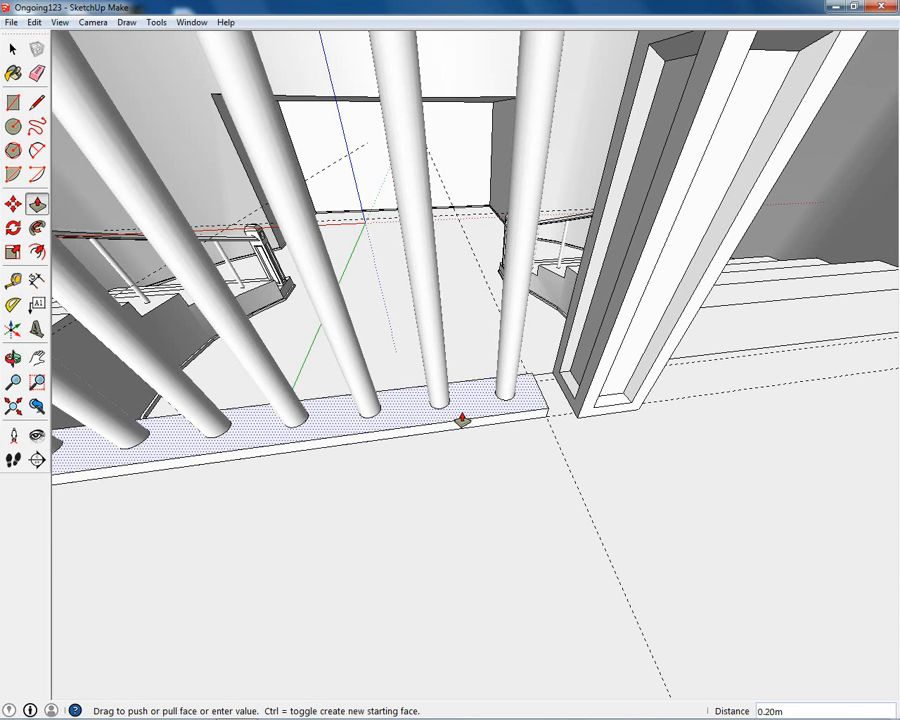
pyautogui.click(462, 420)
pyautogui.moveTo(574, 374); pyautogui.dragTo(524, 426, button='middle')
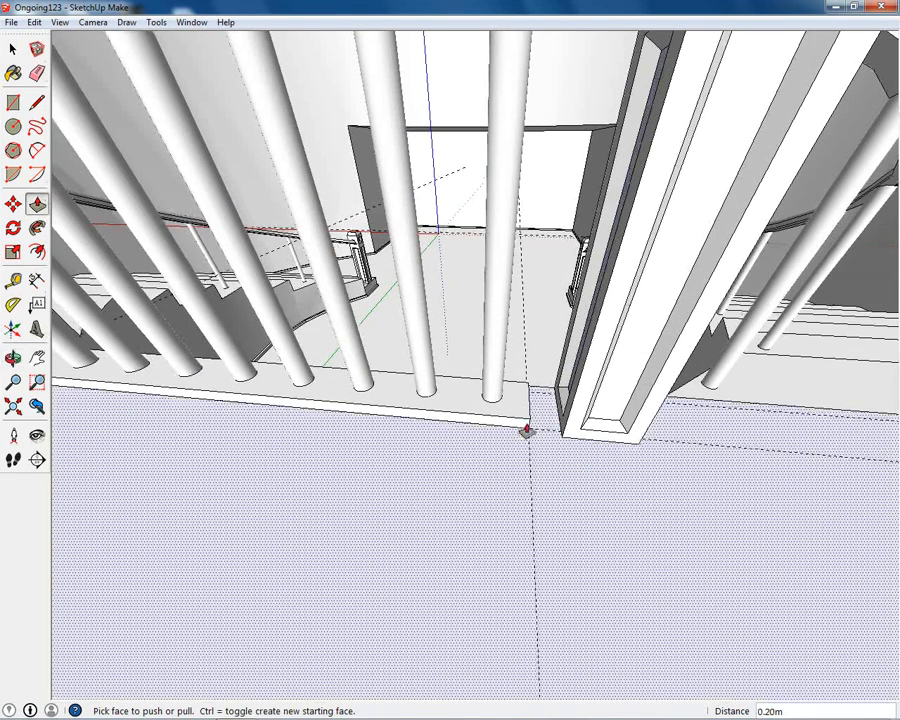
# Measure the height of the truncated cap on the foot newel post from its flat top to its lower edge.
pyautogui.moveTo(151, 368); pyautogui.dragTo(271, 315, button='middle')
pyautogui.moveTo(426, 295); pyautogui.dragTo(335, 331, button='middle')
pyautogui.press('p')
pyautogui.scroll(3, 363, 328)
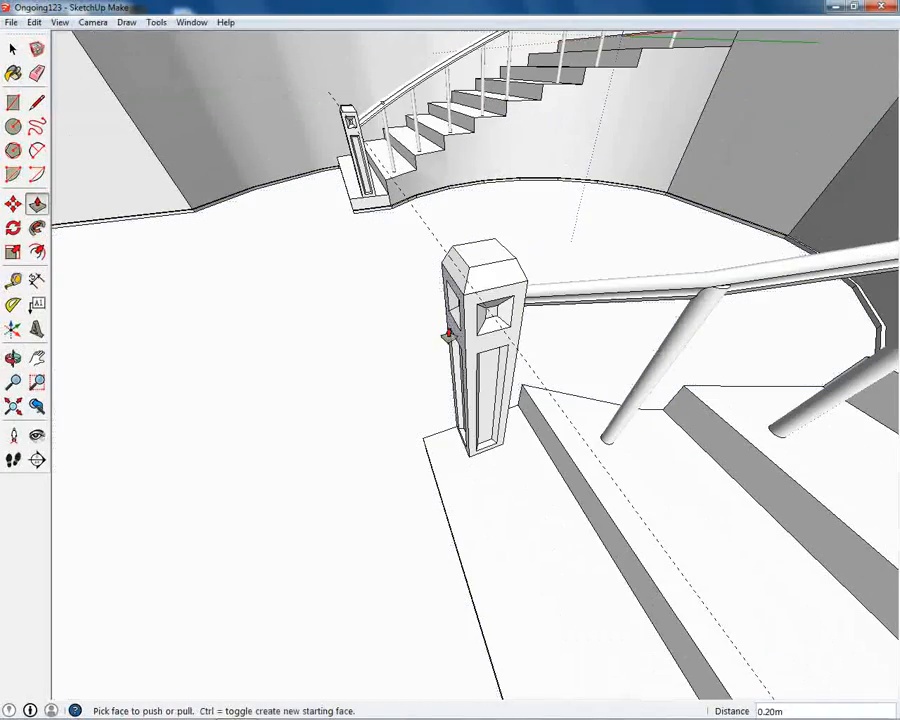
pyautogui.press('t')
pyautogui.moveTo(497, 281); pyautogui.dragTo(467, 268, button='middle')
pyautogui.scroll(2, 494, 292)
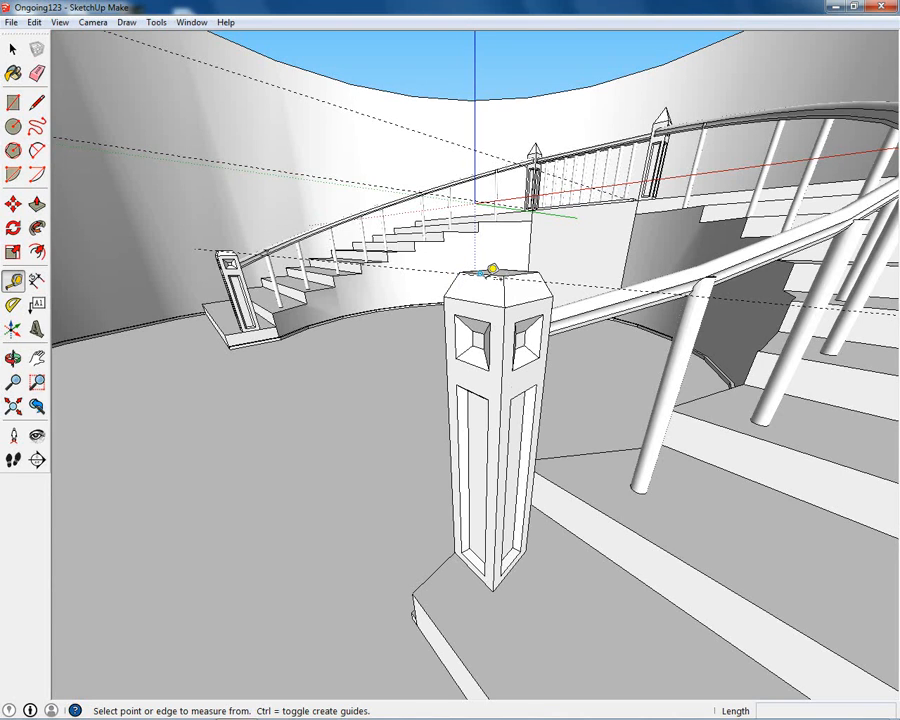
pyautogui.scroll(2, 492, 270)
pyautogui.click(484, 272)
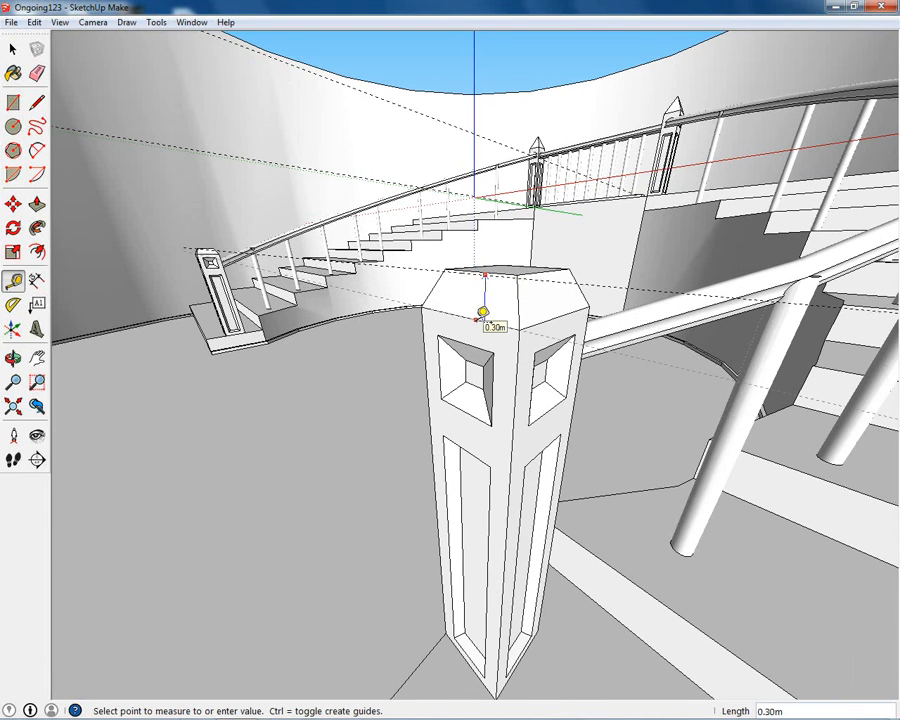
pyautogui.click(477, 319)
# Place a guide 0.3 m above the lower edge of the pyramid cap on the landing newel post.
pyautogui.moveTo(562, 206); pyautogui.dragTo(600, 321, button='middle')
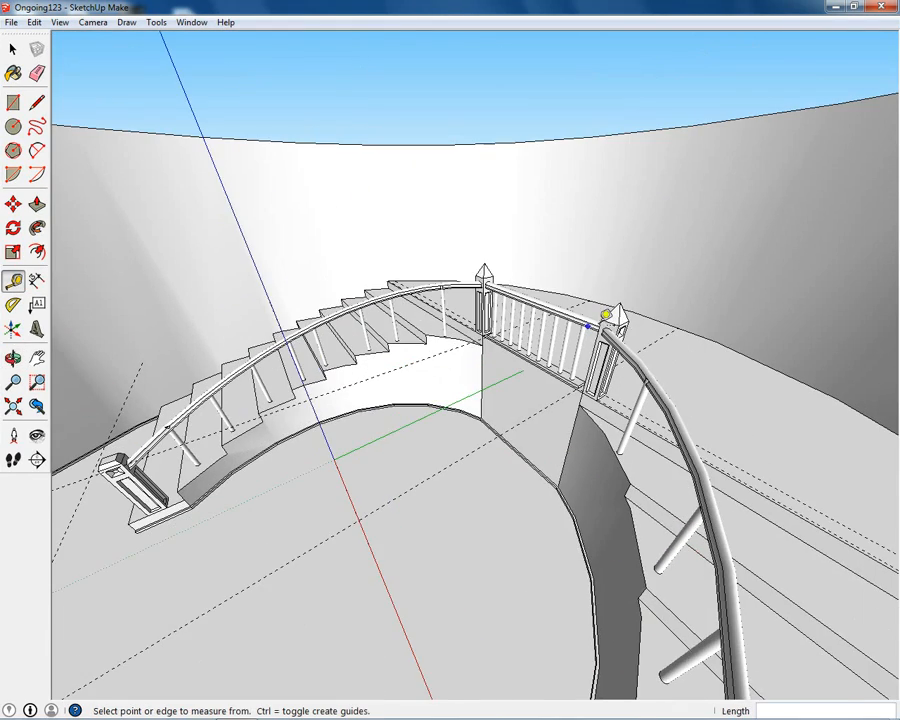
pyautogui.scroll(3, 606, 316)
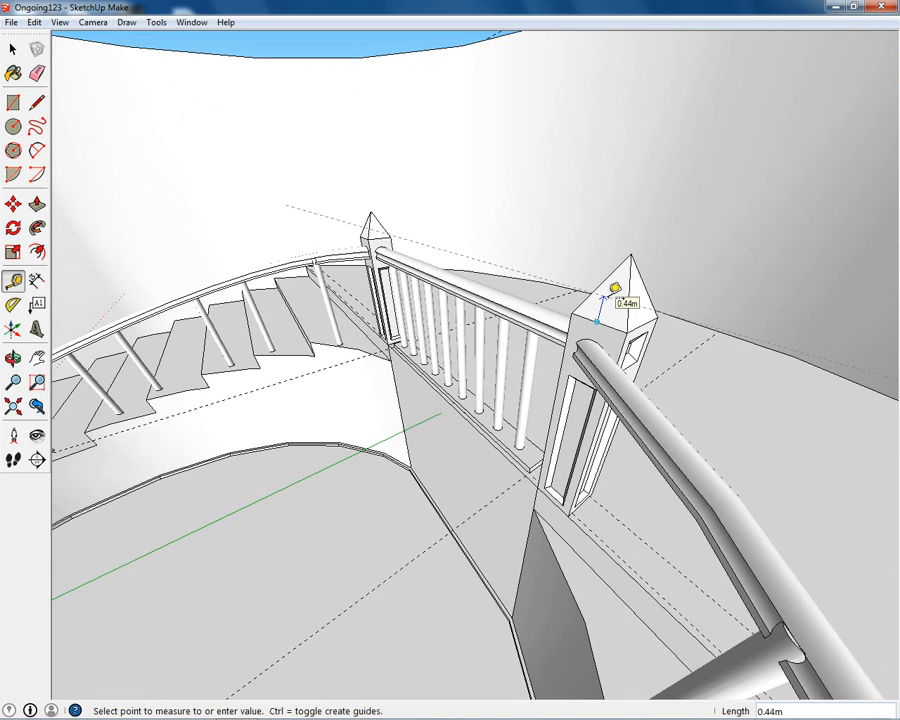
pyautogui.click(615, 288)
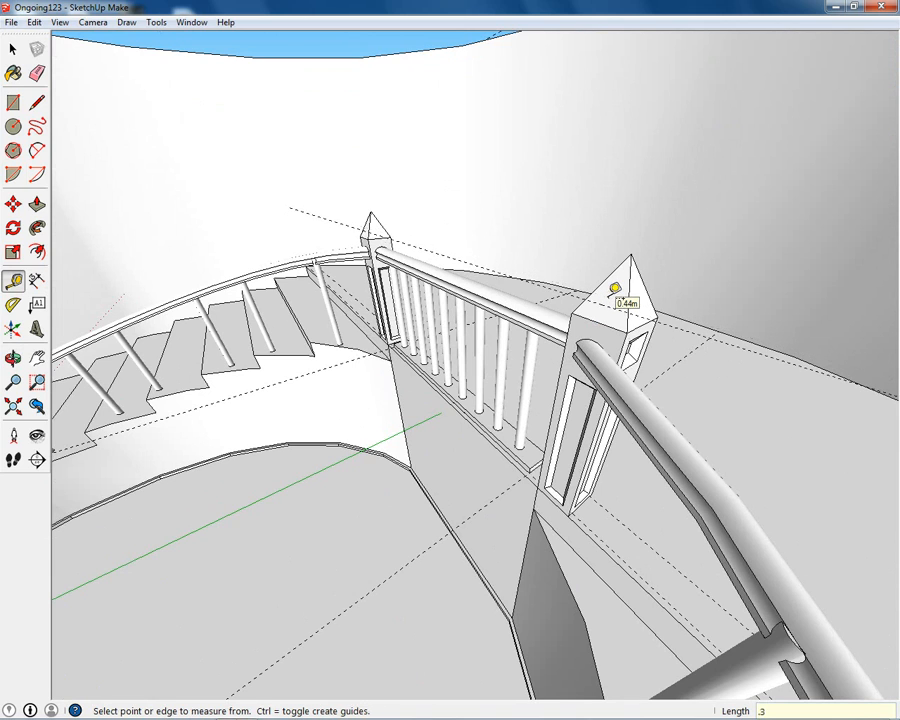
pyautogui.moveTo(610, 286); pyautogui.dragTo(613, 545, button='middle')
pyautogui.press('r')
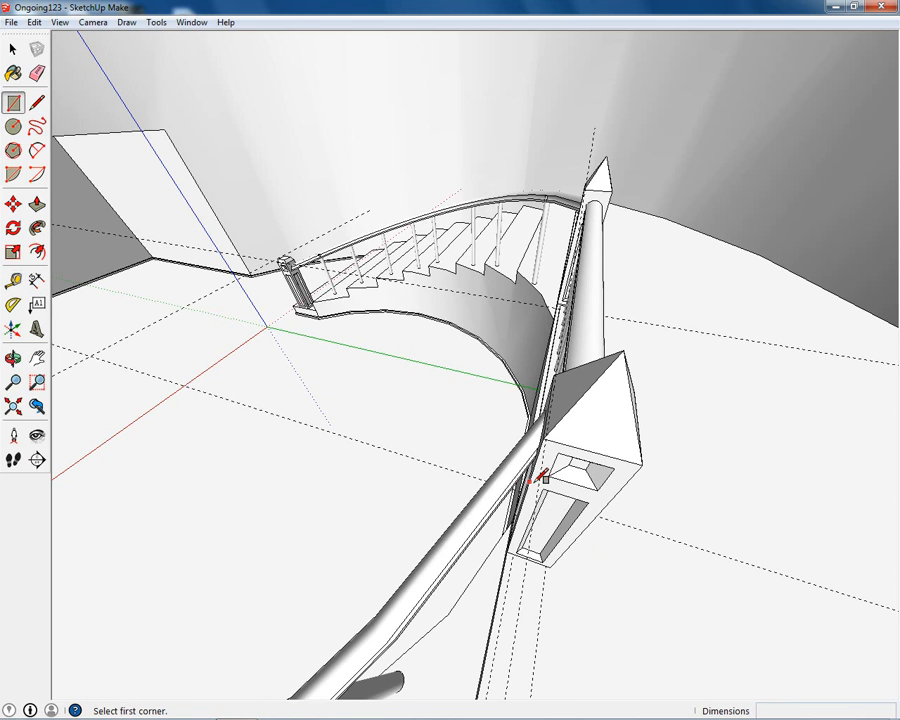
pyautogui.click(541, 484)
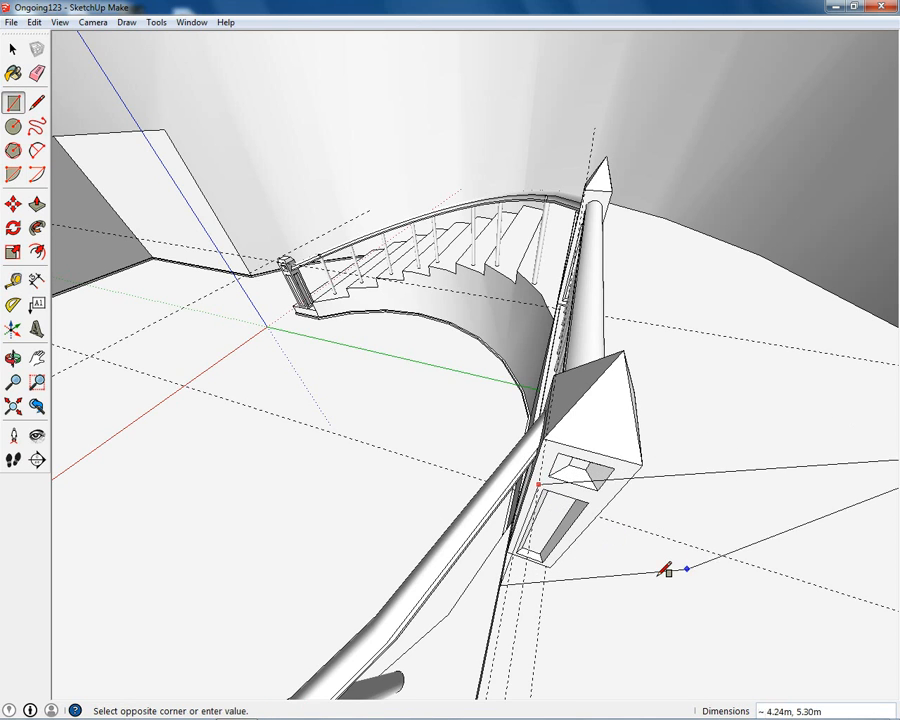
pyautogui.moveTo(663, 573); pyautogui.dragTo(555, 450, button='middle')
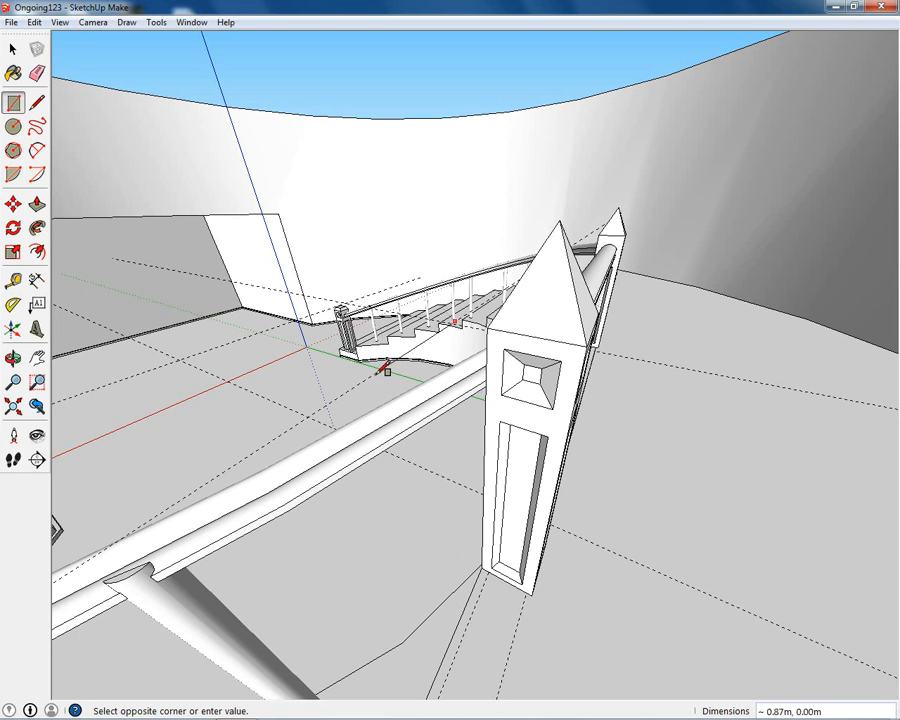
pyautogui.press('Escape')
# Draw a rectangle on the ground outside the hall beside the red axis and pull it up into a small box.
pyautogui.moveTo(438, 384); pyautogui.dragTo(526, 462, button='middle')
pyautogui.scroll(-4, 528, 464)
pyautogui.scroll(-6, 538, 470)
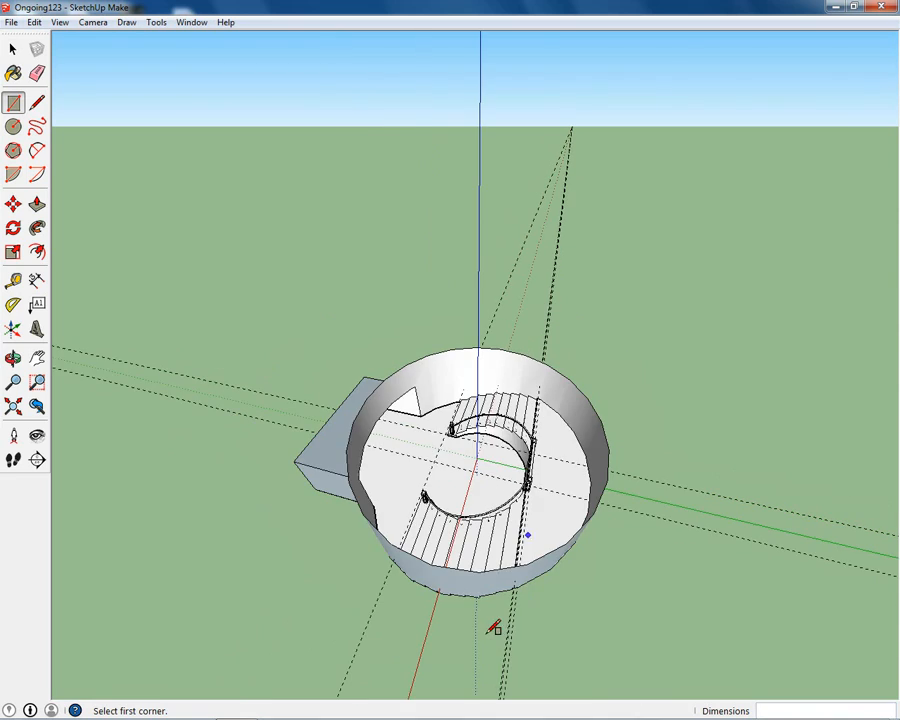
pyautogui.moveTo(494, 627); pyautogui.dragTo(465, 497, button='middle')
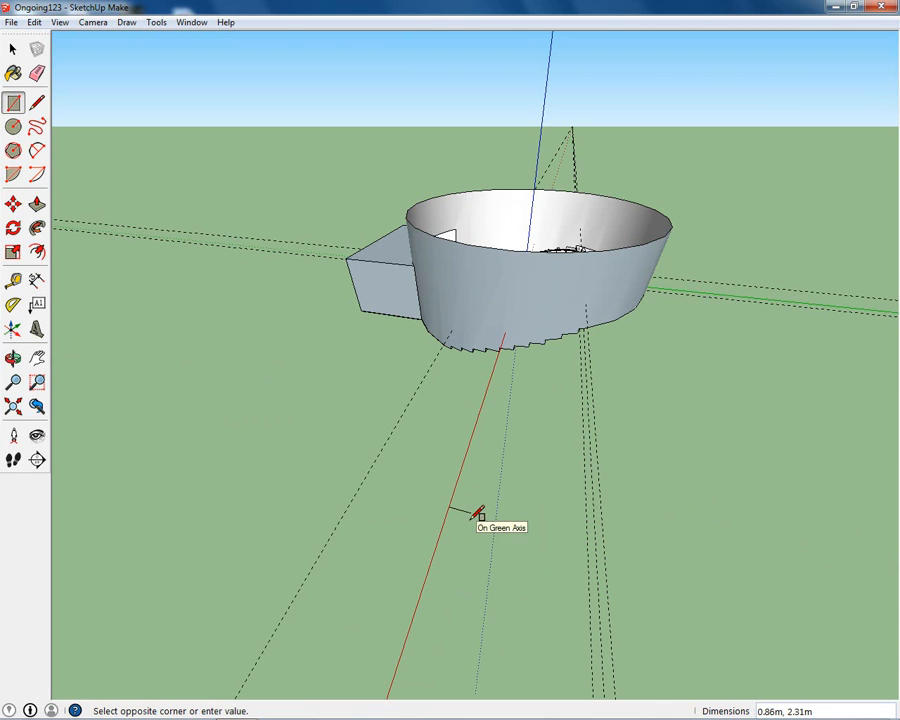
pyautogui.scroll(5, 486, 518)
pyautogui.press('p')
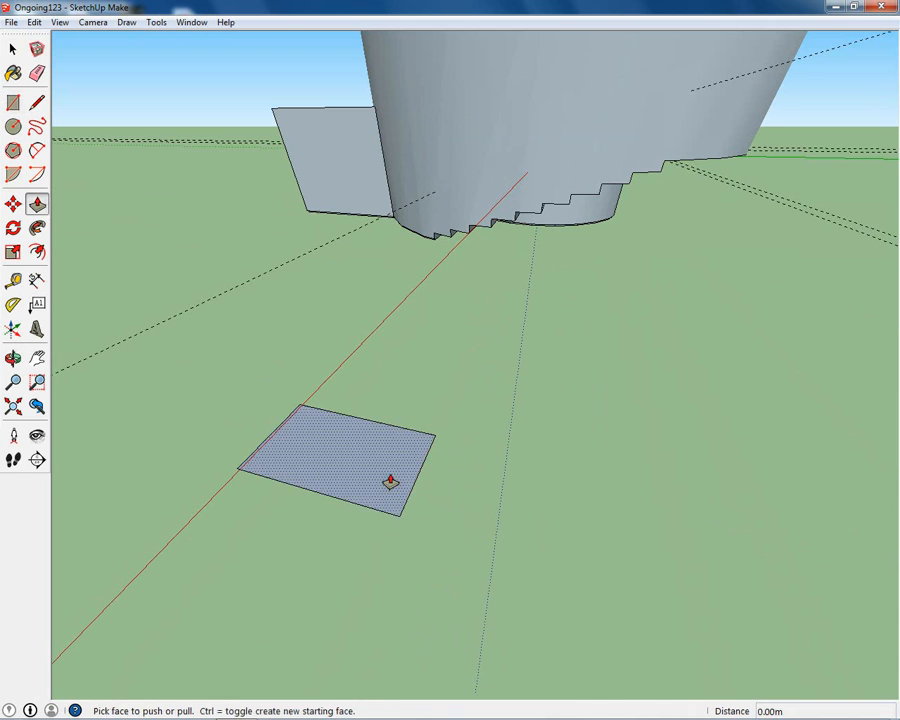
pyautogui.moveTo(390, 478); pyautogui.dragTo(396, 370)
pyautogui.moveTo(384, 414); pyautogui.dragTo(291, 438)
pyautogui.moveTo(291, 438); pyautogui.dragTo(615, 336, button='middle')
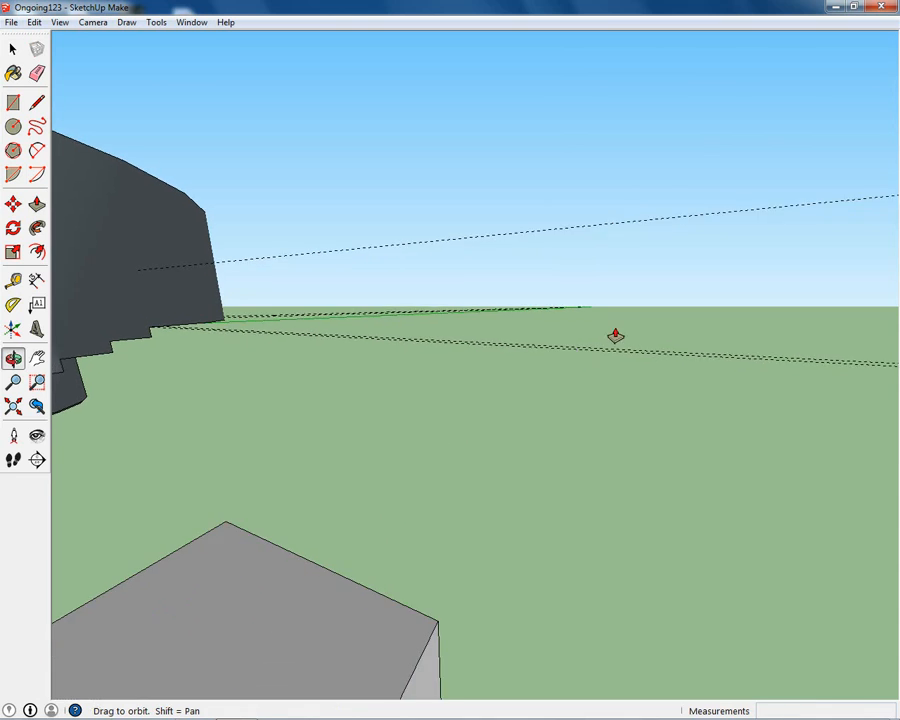
pyautogui.scroll(-8, 478, 490)
pyautogui.moveTo(462, 515); pyautogui.dragTo(459, 535)
# Select the whole box and move it into the hall onto the guide that marks the cap cut, beside the landing newel posts.
pyautogui.click(14, 51)
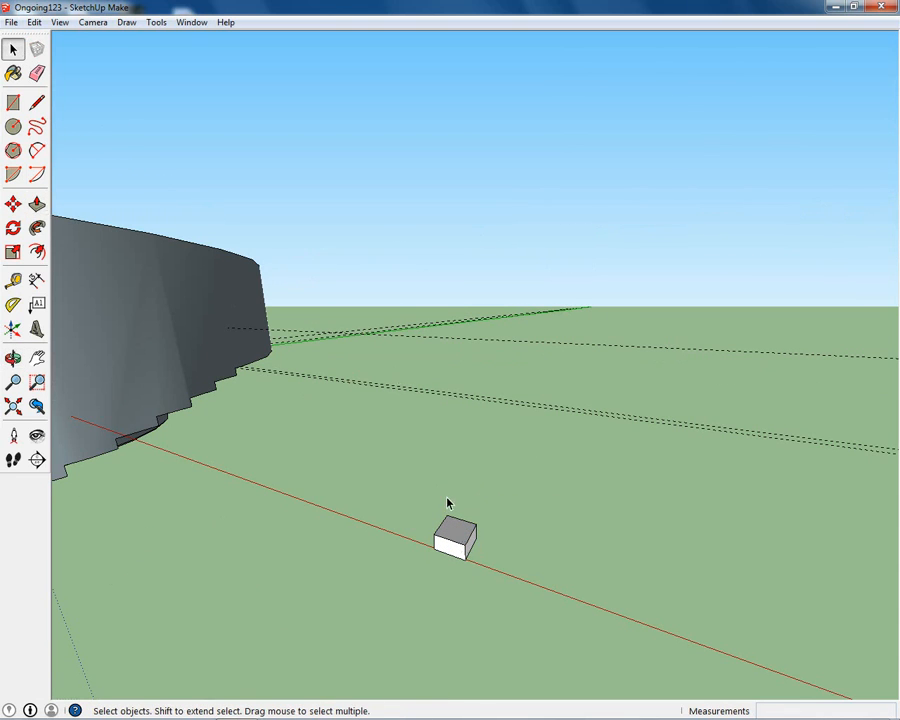
pyautogui.moveTo(519, 630); pyautogui.dragTo(522, 628)
pyautogui.press('m')
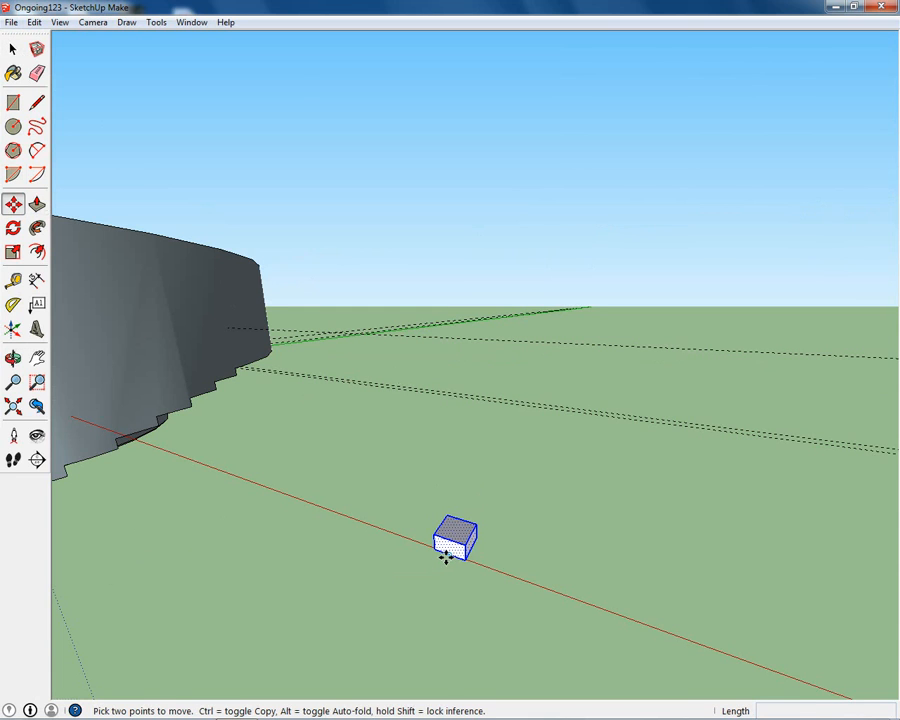
pyautogui.click(448, 551)
pyautogui.keyDown('shift'); pyautogui.moveTo(191, 299); pyautogui.dragTo(406, 462, button='middle'); pyautogui.keyUp('shift')
pyautogui.keyDown('shift'); pyautogui.moveTo(256, 343); pyautogui.dragTo(468, 490, button='middle'); pyautogui.keyUp('shift')
pyautogui.scroll(6, 500, 510)
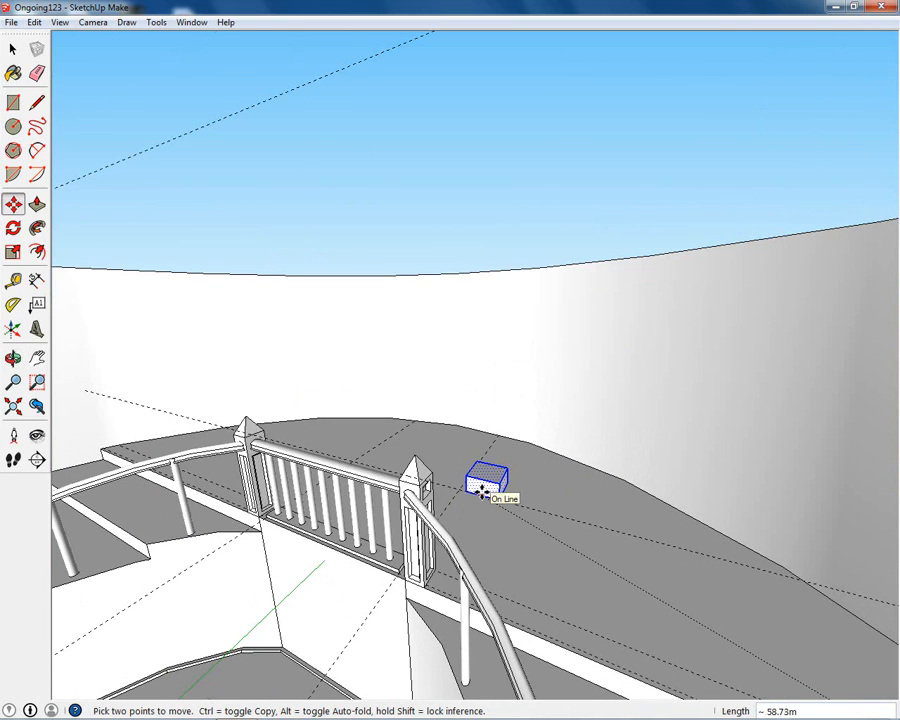
pyautogui.moveTo(407, 483); pyautogui.dragTo(708, 504, button='middle')
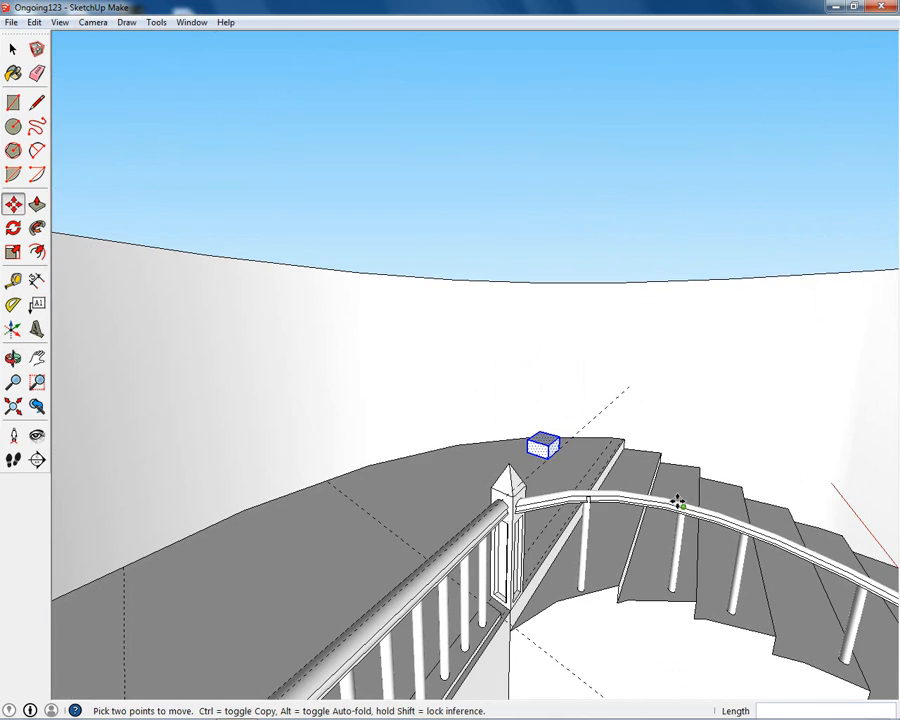
# Stretch the box along the landing railing past both newel posts, then raise its top about 0.39 m to enclose the cap tips.
pyautogui.press('p')
pyautogui.moveTo(553, 453); pyautogui.dragTo(407, 541)
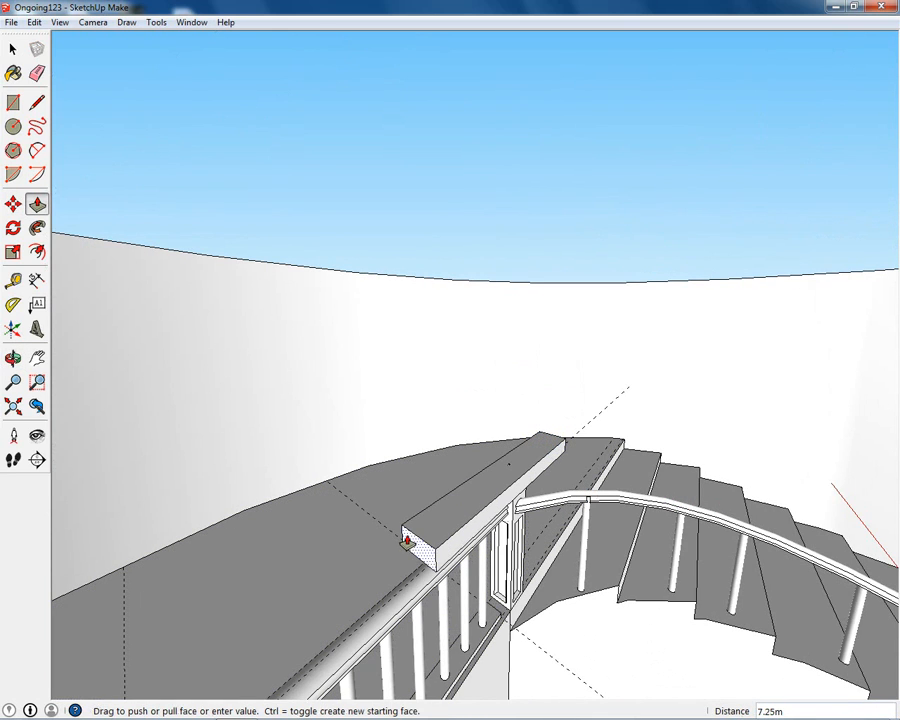
pyautogui.moveTo(466, 515); pyautogui.dragTo(418, 546)
pyautogui.moveTo(418, 546); pyautogui.dragTo(522, 468, button='middle')
pyautogui.moveTo(522, 468); pyautogui.dragTo(416, 564)
pyautogui.click(460, 508)
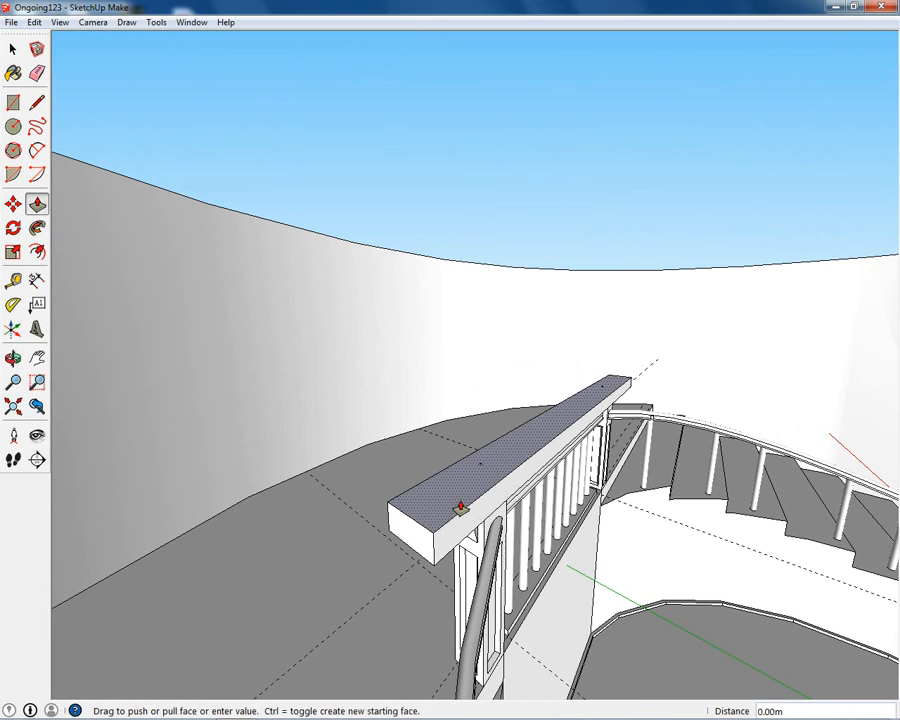
pyautogui.click(458, 492)
# Select the long box with the newel caps it covers and intersect their faces.
pyautogui.moveTo(384, 462); pyautogui.dragTo(550, 400, button='middle')
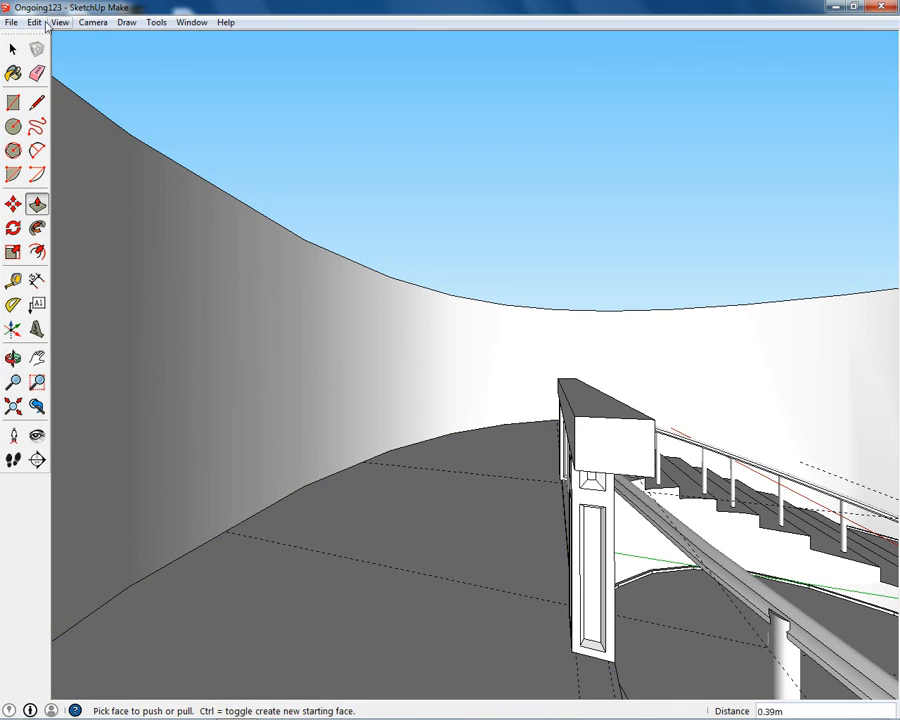
pyautogui.press('space')
pyautogui.moveTo(508, 358); pyautogui.dragTo(712, 534)
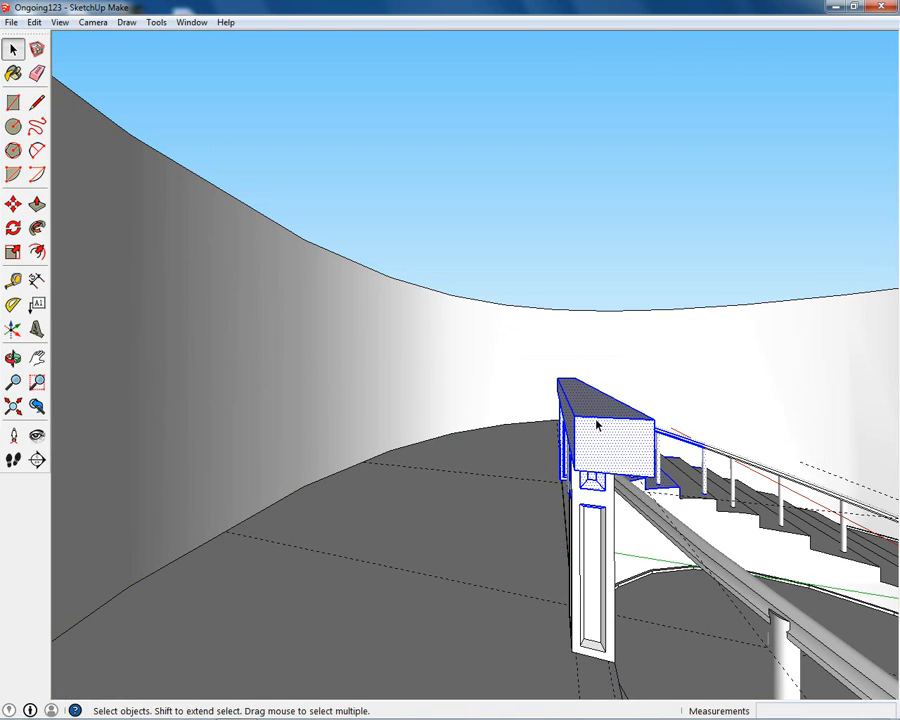
pyautogui.rightClick(603, 435)
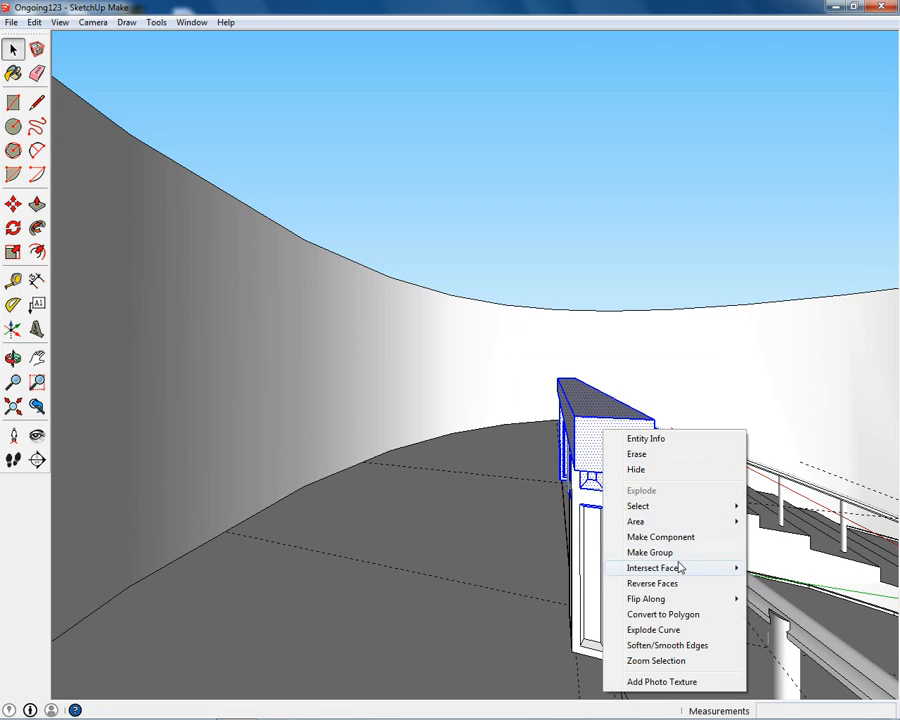
pyautogui.moveTo(687, 573)
pyautogui.click(771, 568)
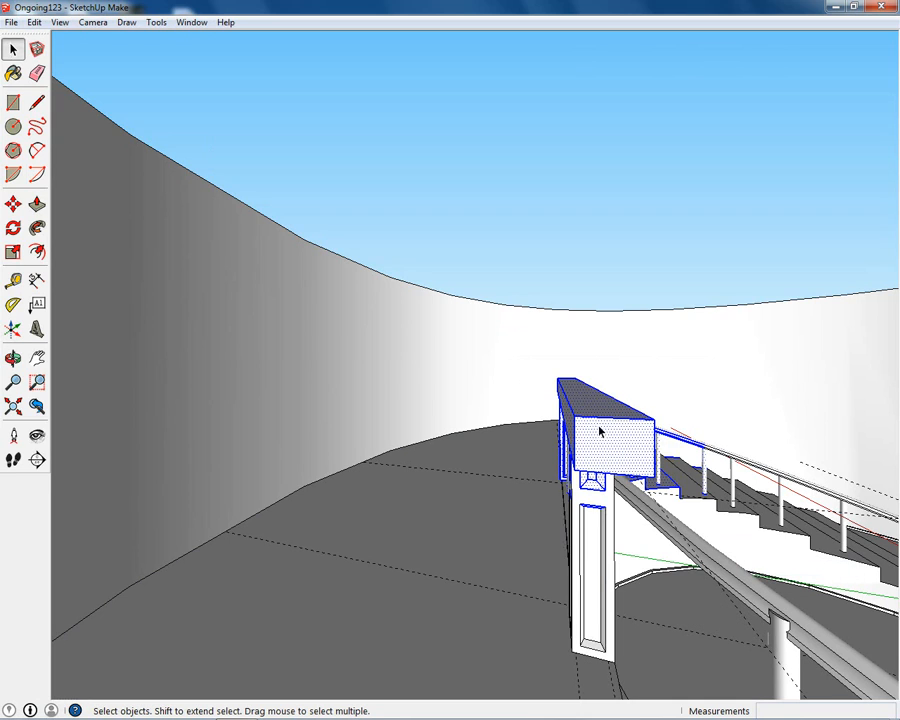
# Delete the cutting box's faces and edges together with the cut-off tip of the nearer landing newel cap.
pyautogui.click(600, 432)
pyautogui.press('Delete')
pyautogui.scroll(3, 601, 433)
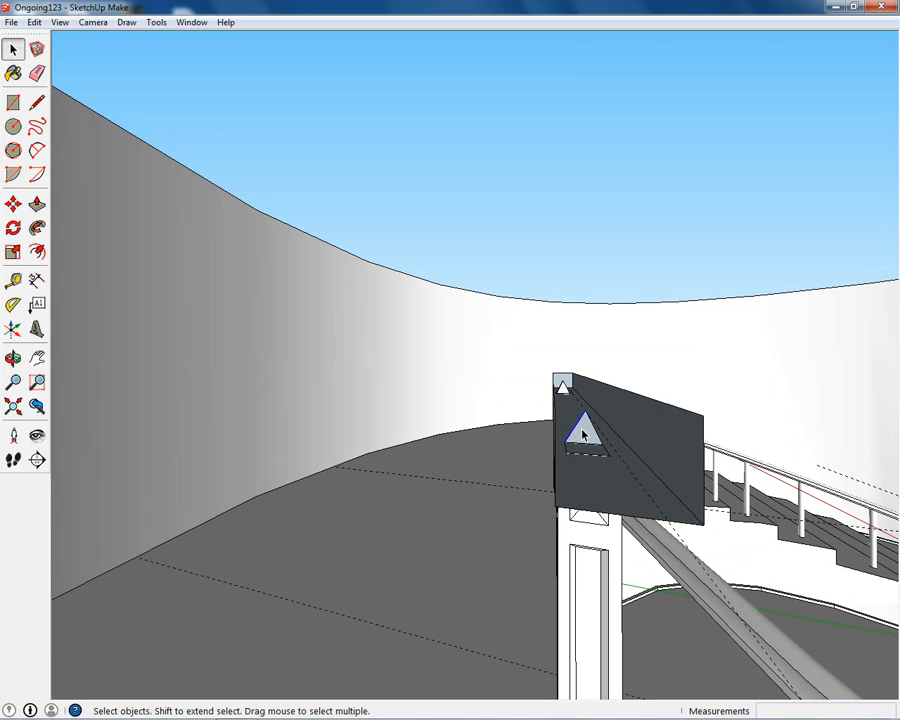
pyautogui.press('Delete')
pyautogui.click(556, 412)
pyautogui.press('Delete')
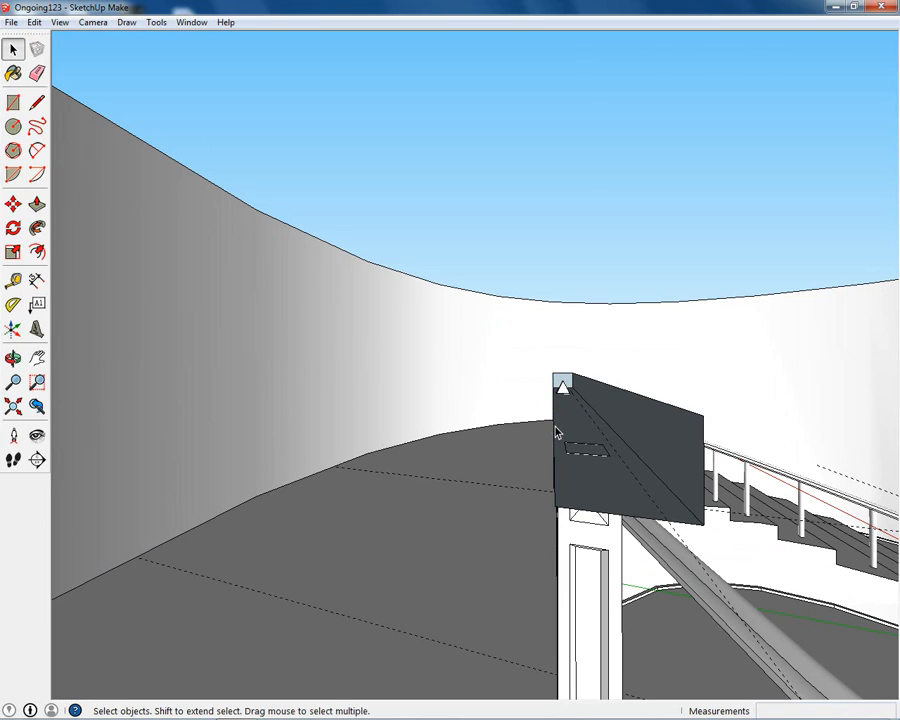
pyautogui.press('Delete')
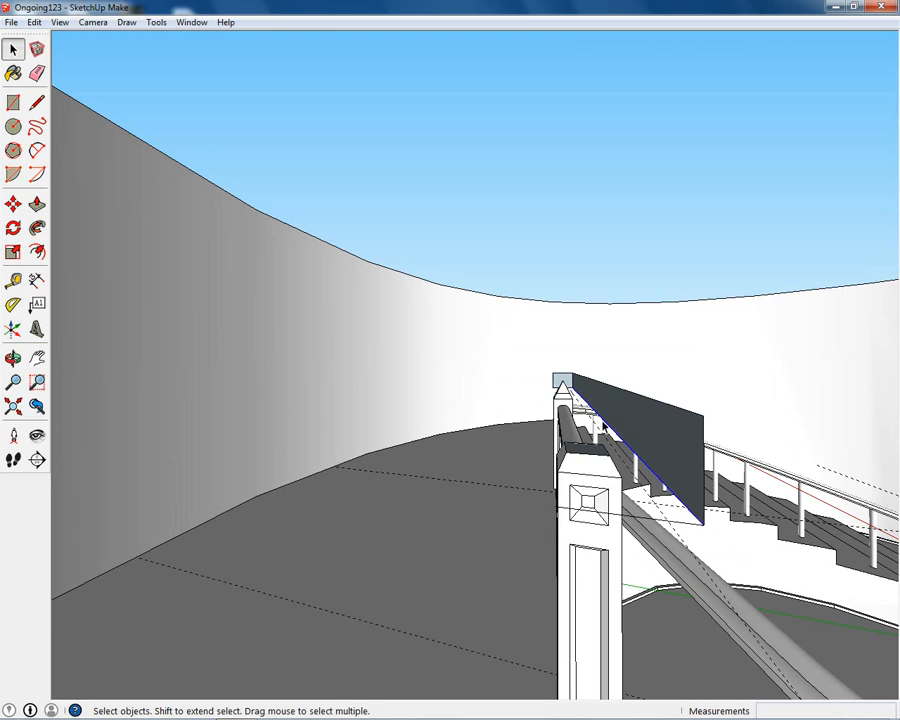
pyautogui.press('Delete')
pyautogui.click(704, 458)
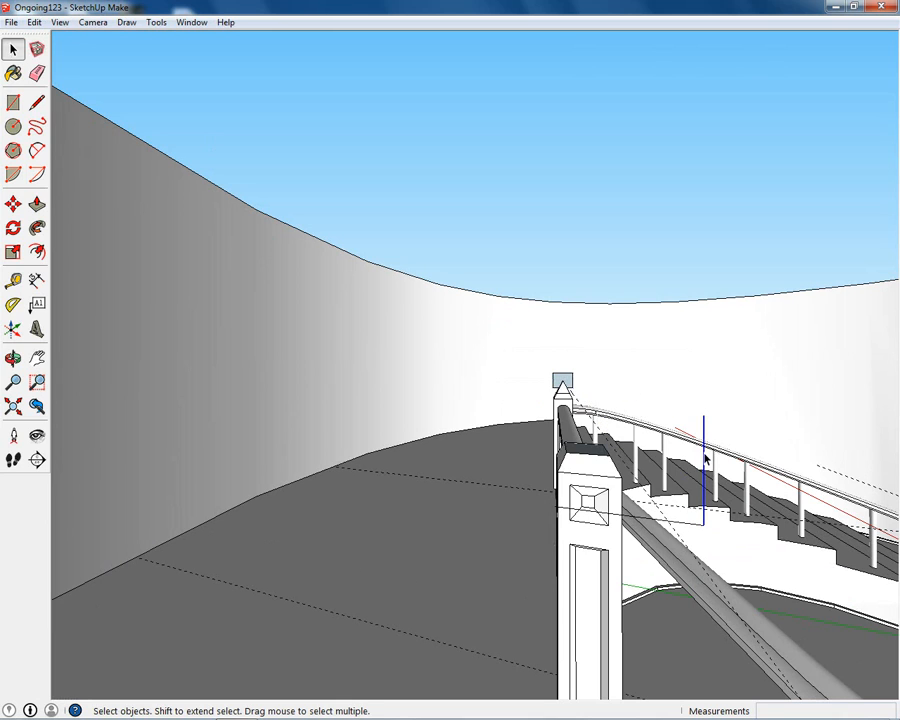
pyautogui.click(553, 382)
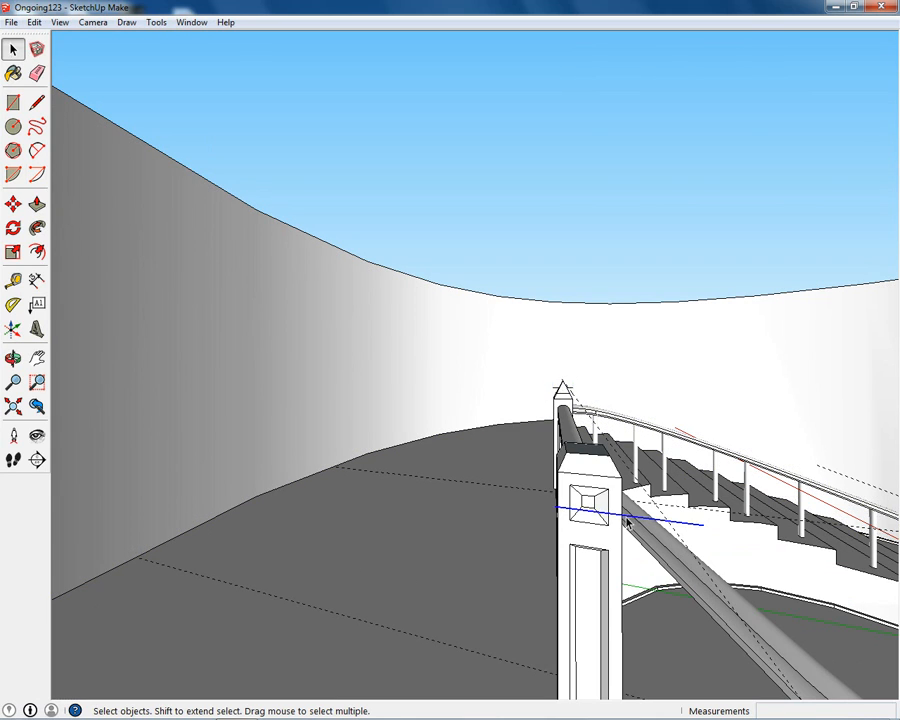
# Delete the cut-off tip of the other landing newel cap and the leftover edges around it.
pyautogui.moveTo(628, 522); pyautogui.dragTo(800, 540, button='middle')
pyautogui.scroll(3, 470, 355)
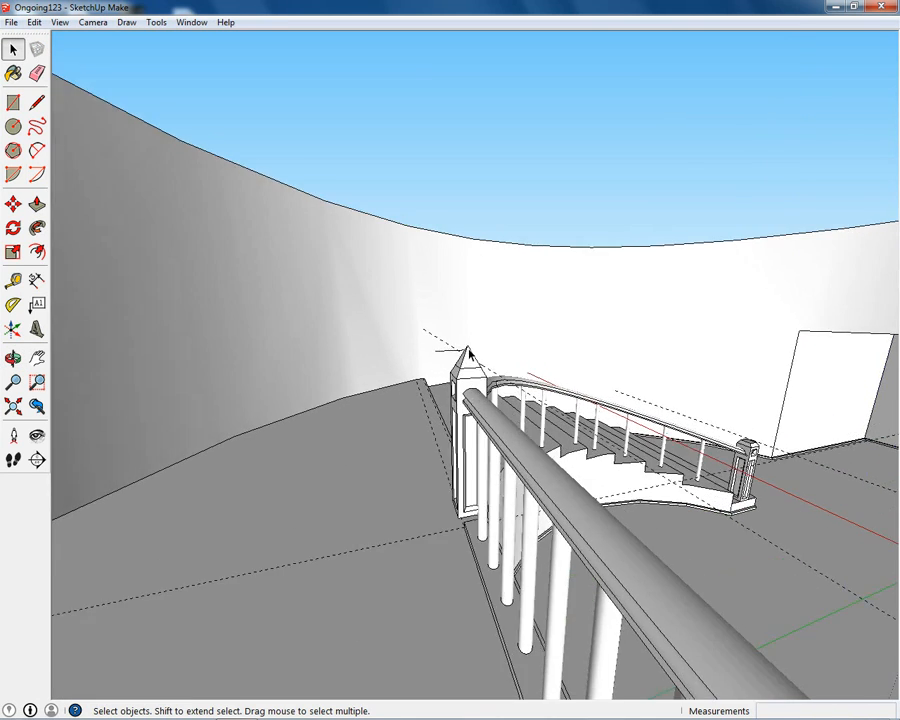
pyautogui.scroll(1, 467, 355)
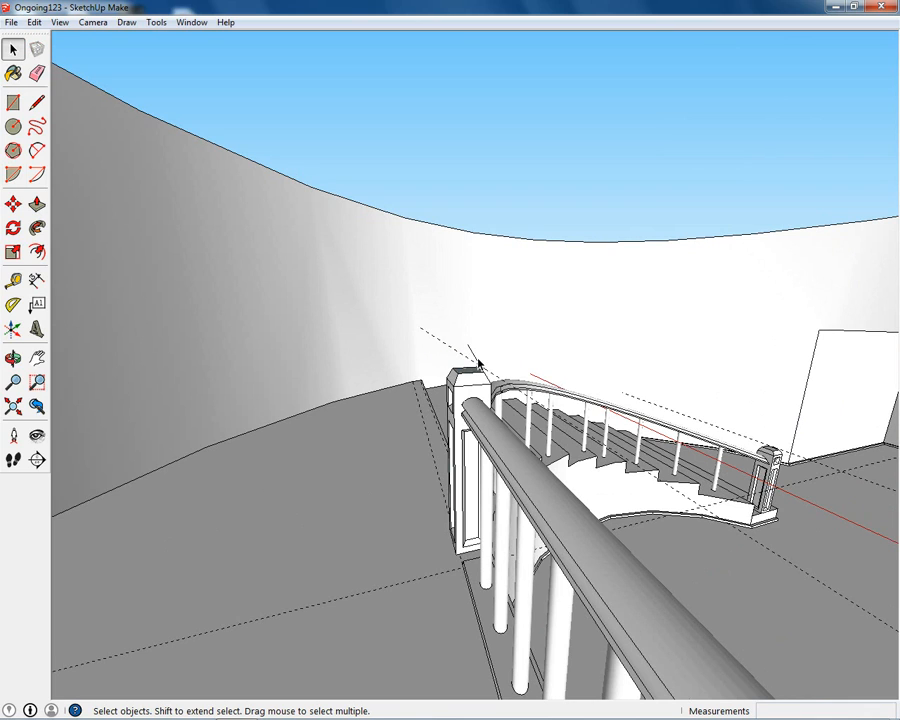
pyautogui.scroll(3, 475, 367)
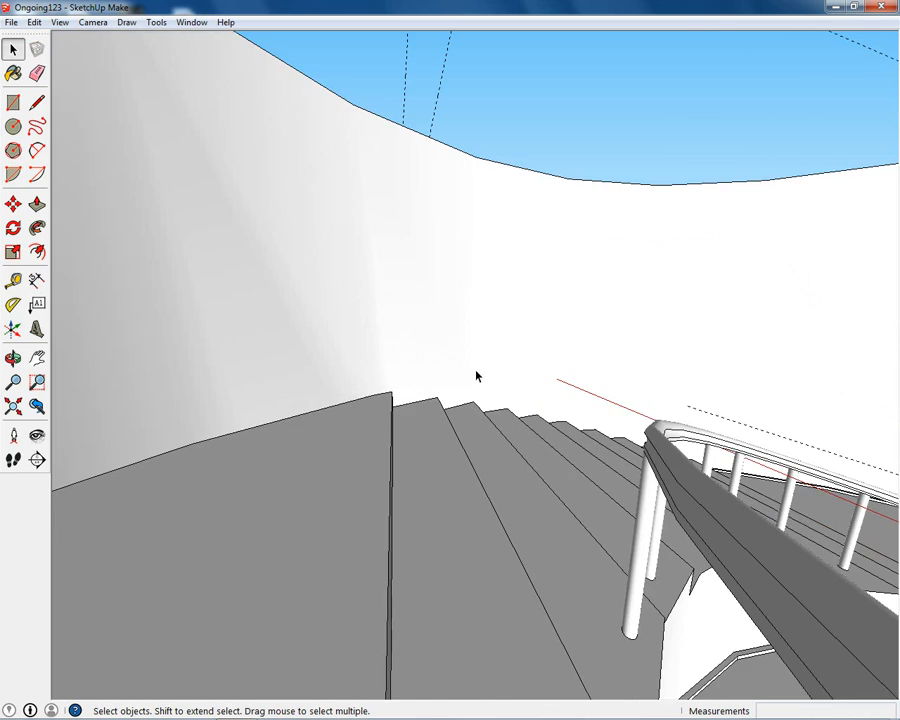
pyautogui.scroll(-5, 476, 376)
# Reverse the flat top faces of both truncated landing newel caps.
pyautogui.rightClick(503, 435)
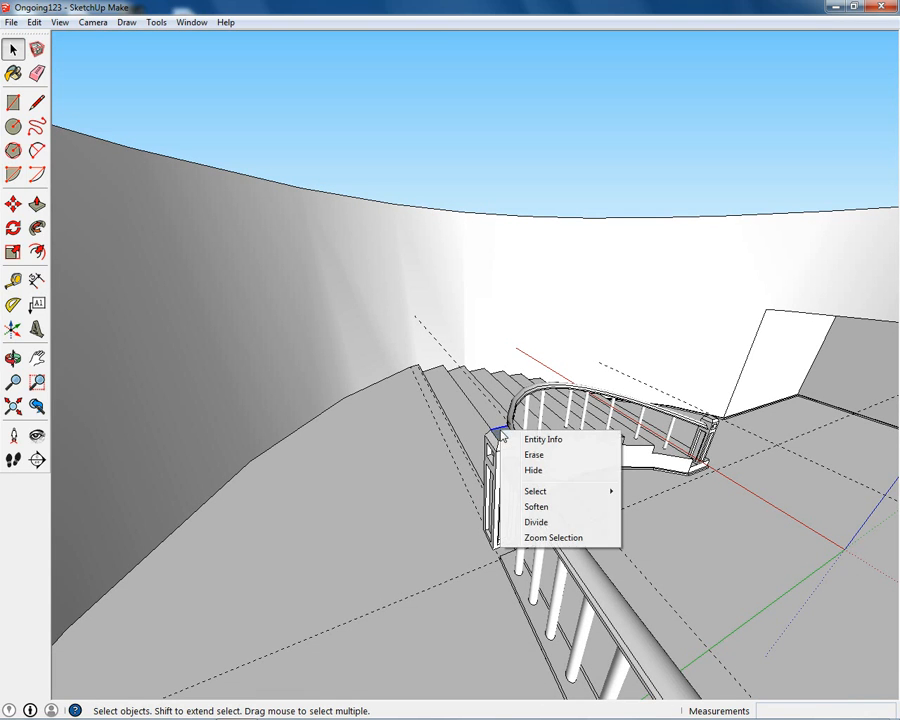
pyautogui.click(500, 437)
pyautogui.rightClick(502, 435)
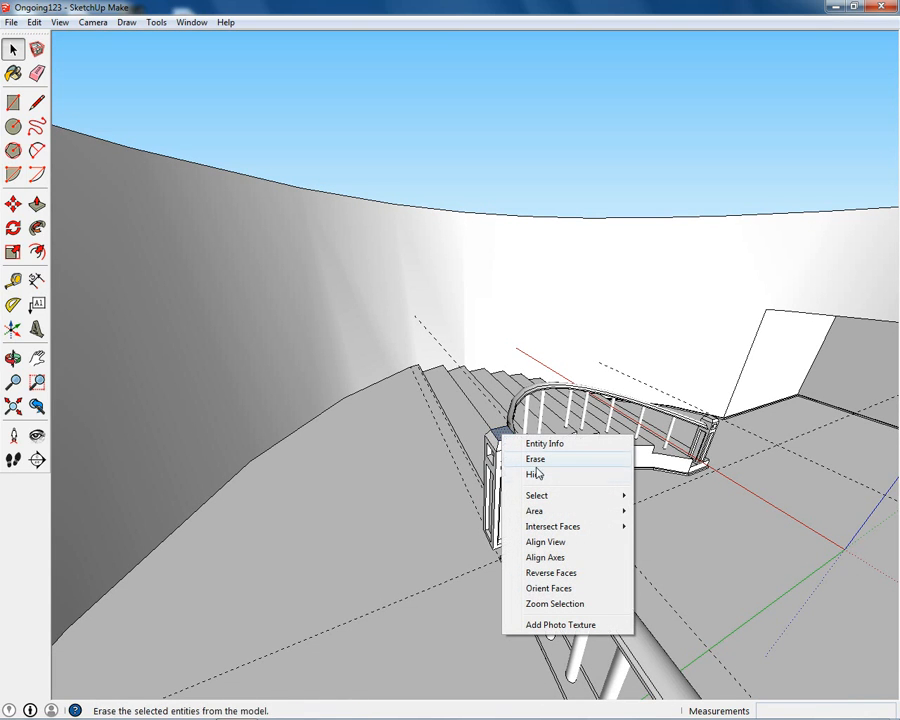
pyautogui.click(562, 573)
pyautogui.moveTo(512, 525); pyautogui.dragTo(465, 446, button='middle')
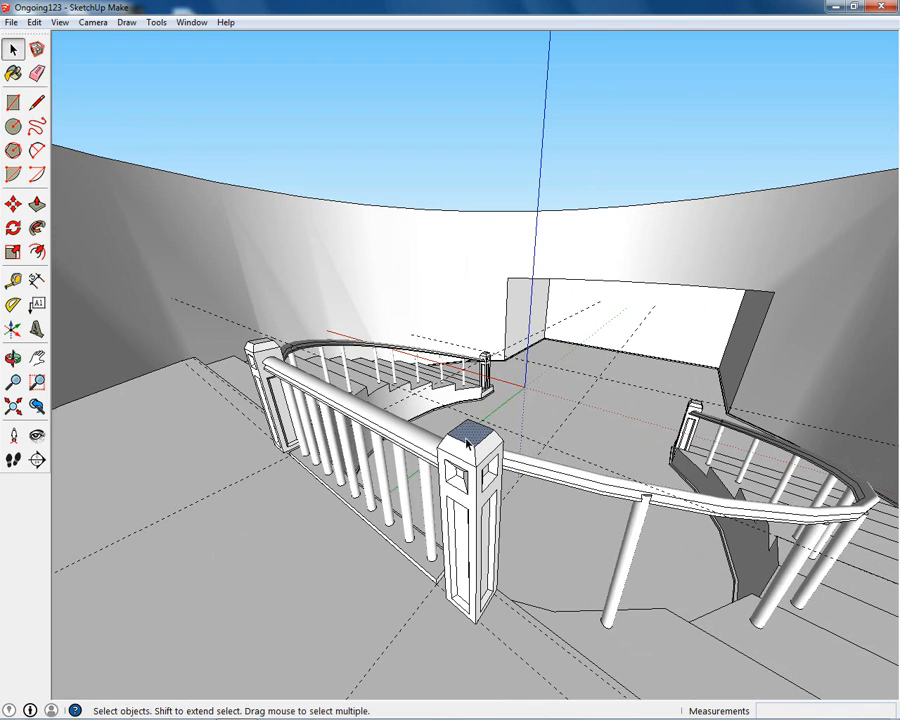
pyautogui.rightClick(478, 436)
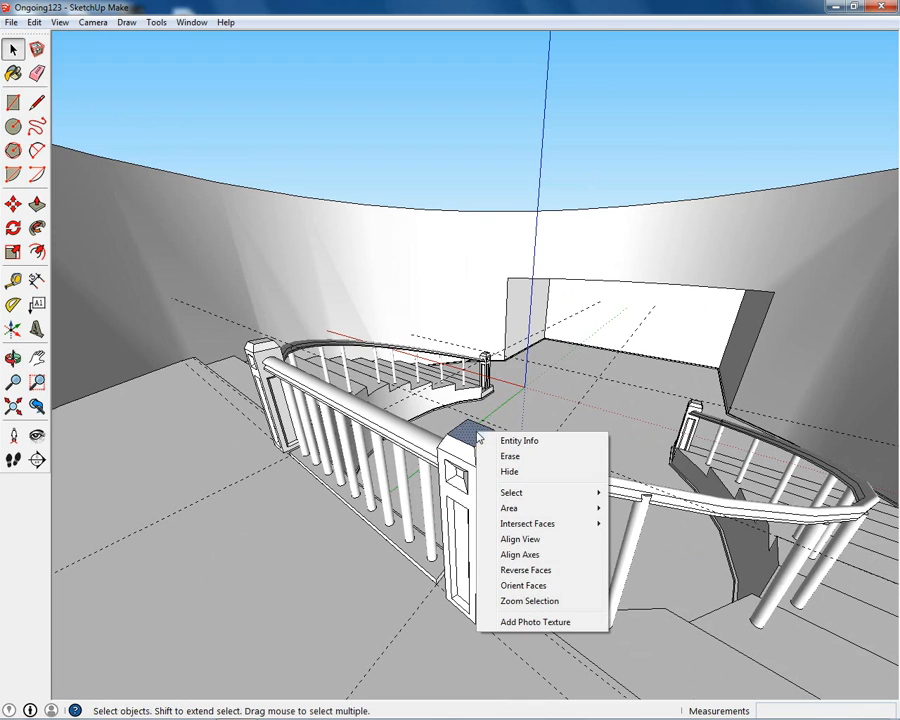
pyautogui.click(561, 574)
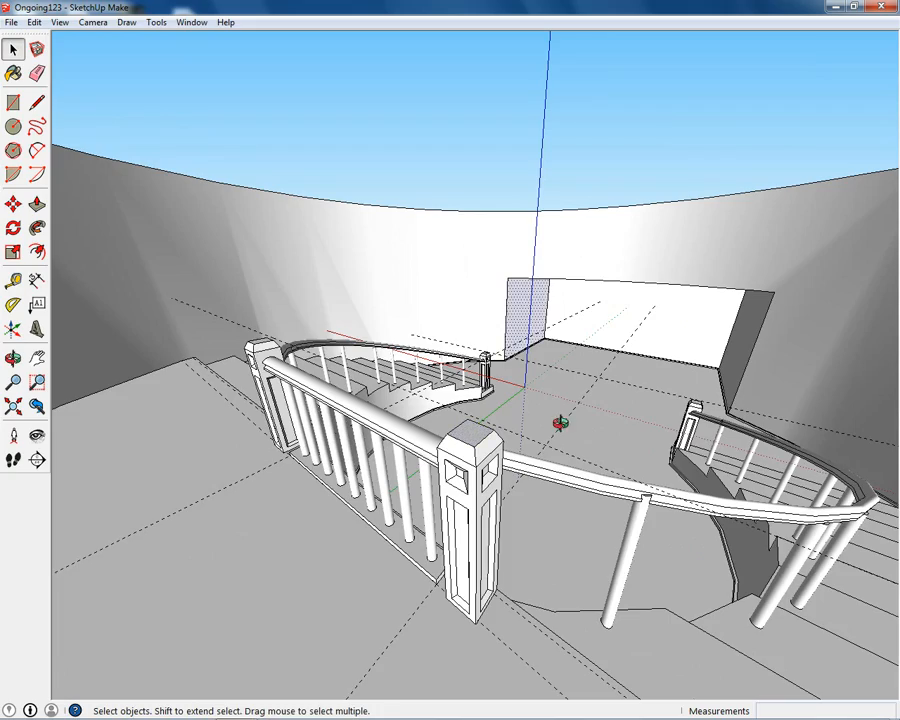
# Examine the staircases, landing railing and truncated newel caps from several viewpoints around the hall.
pyautogui.moveTo(561, 423); pyautogui.dragTo(714, 420, button='middle')
pyautogui.moveTo(525, 537); pyautogui.dragTo(440, 440, button='middle')
pyautogui.scroll(2, 667, 406)
pyautogui.moveTo(497, 378); pyautogui.dragTo(611, 426, button='middle')
pyautogui.scroll(5, 296, 448)
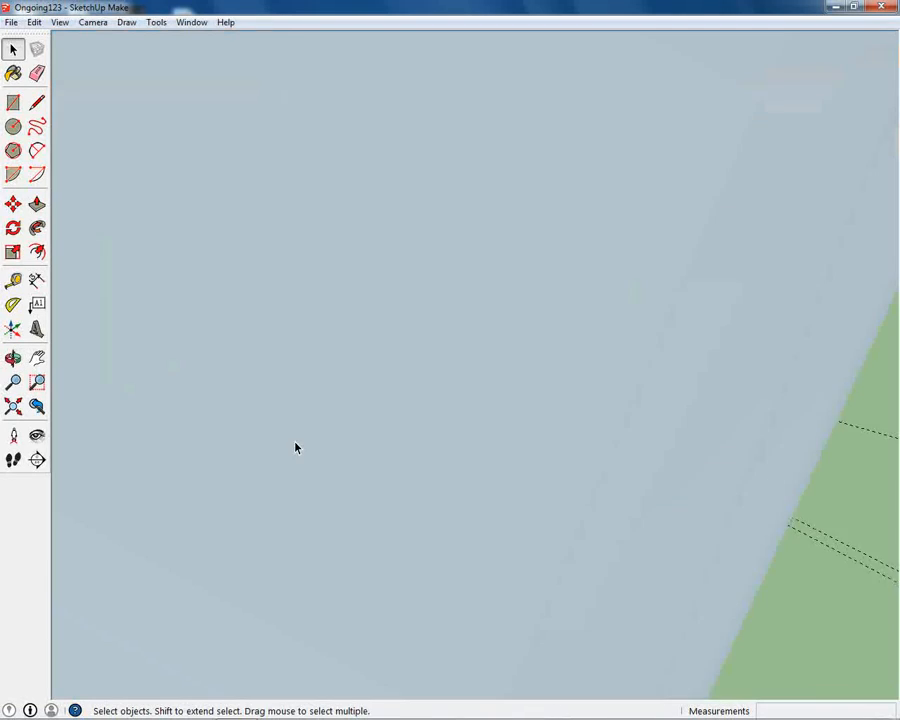
pyautogui.scroll(-6, 345, 508)
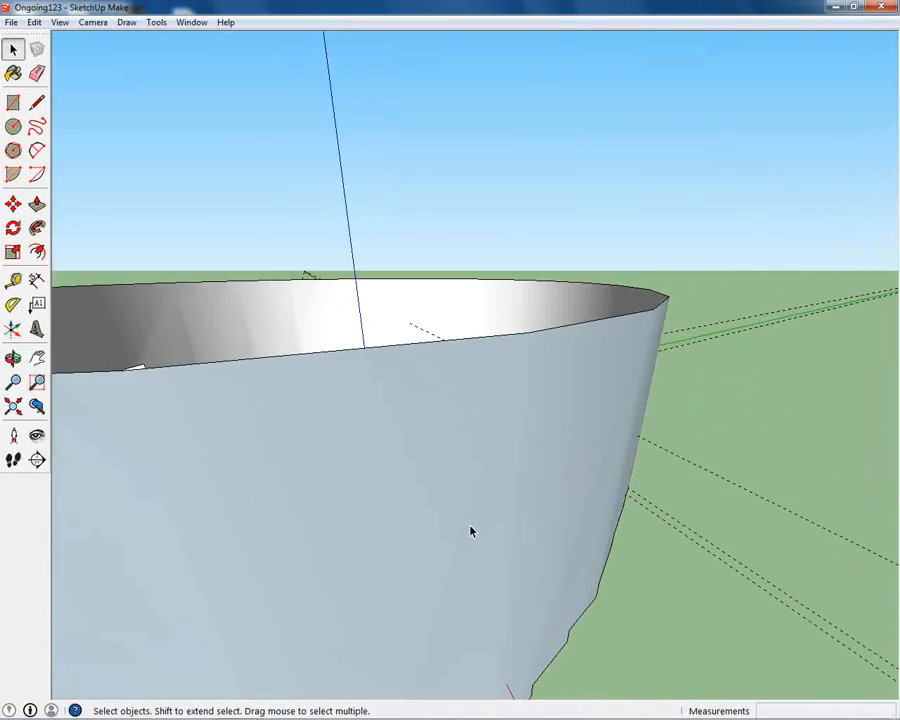
pyautogui.scroll(-8, 472, 548)
pyautogui.moveTo(330, 580); pyautogui.dragTo(536, 462, button='middle')
pyautogui.scroll(5, 421, 452)
pyautogui.scroll(6, 416, 453)
pyautogui.moveTo(270, 468); pyautogui.dragTo(546, 563, button='middle')
pyautogui.scroll(5, 400, 506)
pyautogui.moveTo(388, 484); pyautogui.dragTo(532, 460, button='middle')
pyautogui.moveTo(490, 384)
pyautogui.mouseDown(button='middle')
pyautogui.moveTo(283, 380)
pyautogui.moveTo(427, 388)
pyautogui.moveTo(575, 412)
pyautogui.moveTo(412, 400)
pyautogui.moveTo(396, 402)
pyautogui.moveTo(468, 402)
pyautogui.moveTo(261, 416)
pyautogui.moveTo(291, 452)
pyautogui.moveTo(430, 458)
pyautogui.moveTo(321, 424)
pyautogui.moveTo(552, 376)
pyautogui.mouseUp(button='middle')
pyautogui.moveTo(449, 393); pyautogui.dragTo(760, 452, button='middle')
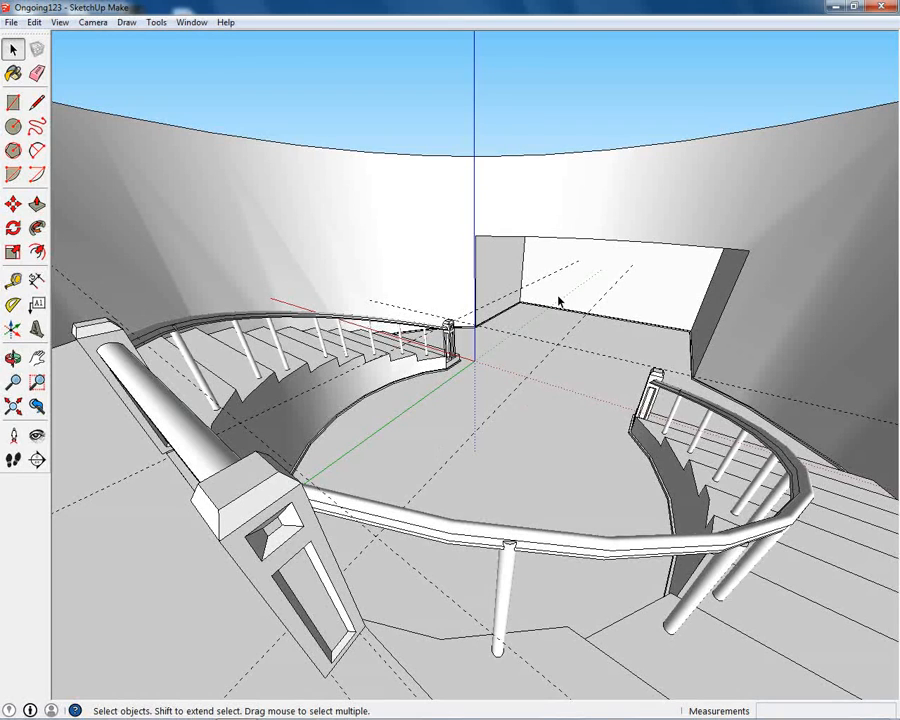
pyautogui.moveTo(145, 418)
pyautogui.mouseDown(button='middle')
pyautogui.moveTo(711, 368)
pyautogui.moveTo(897, 234)
pyautogui.mouseUp(button='middle')
pyautogui.moveTo(352, 470)
pyautogui.mouseDown(button='middle')
pyautogui.moveTo(599, 432)
pyautogui.moveTo(711, 446)
pyautogui.moveTo(418, 540)
pyautogui.moveTo(438, 464)
pyautogui.moveTo(567, 332)
pyautogui.mouseUp(button='middle')
pyautogui.scroll(5, 440, 467)
pyautogui.moveTo(538, 420); pyautogui.dragTo(487, 387, button='middle')
pyautogui.scroll(-6, 491, 393)
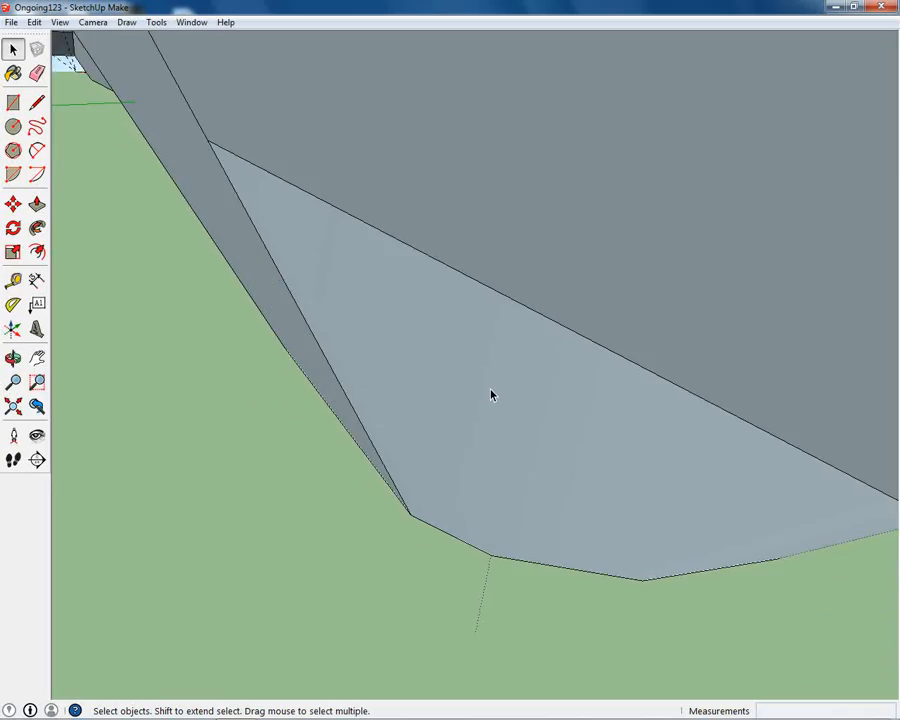
pyautogui.scroll(-8, 492, 398)
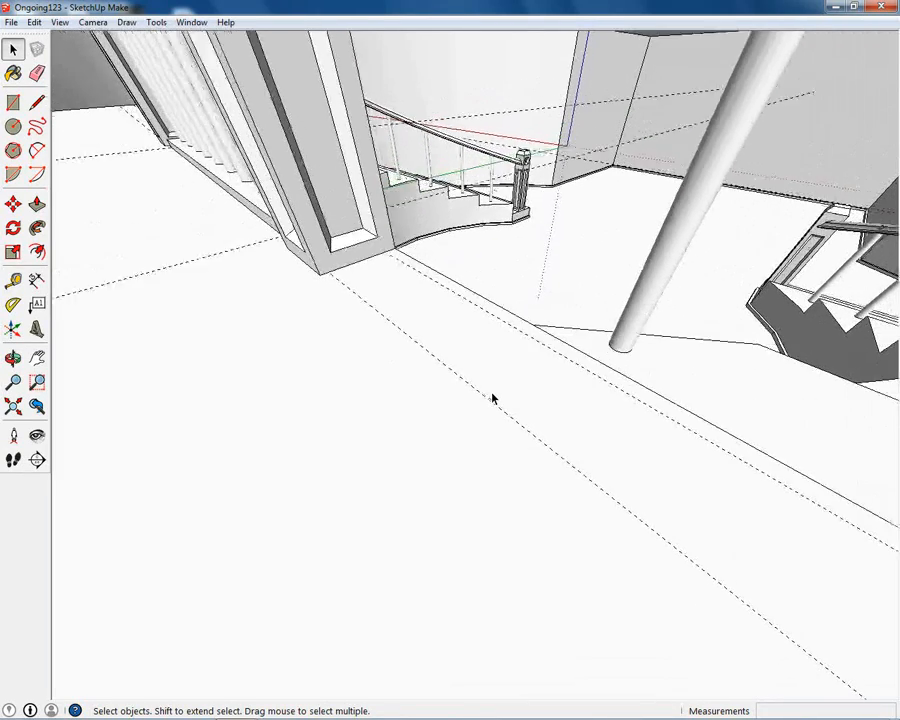
pyautogui.scroll(-3, 492, 397)
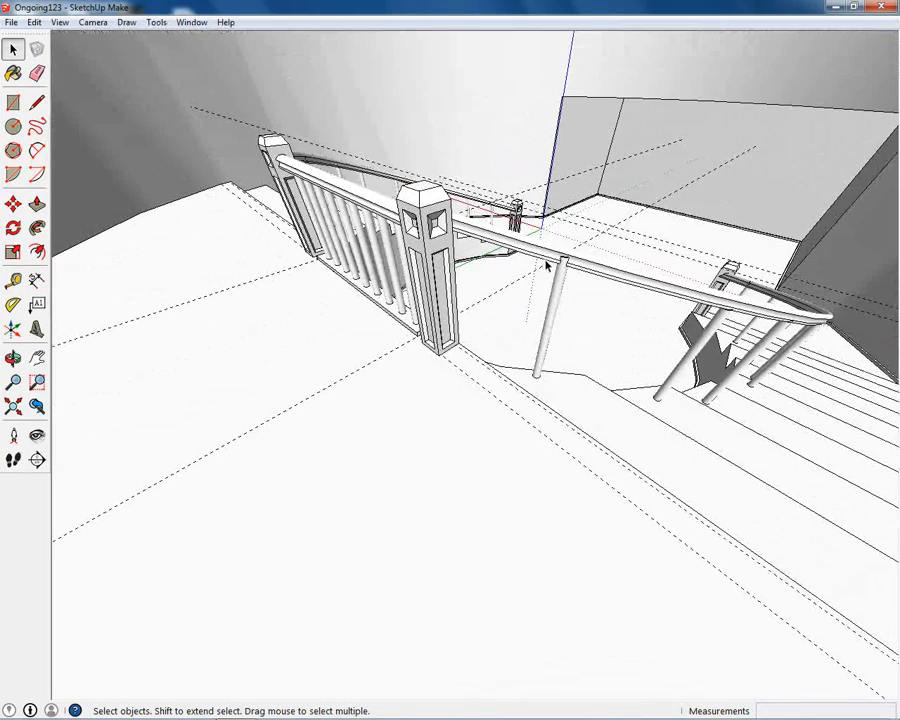
pyautogui.moveTo(546, 261); pyautogui.dragTo(556, 298, button='middle')
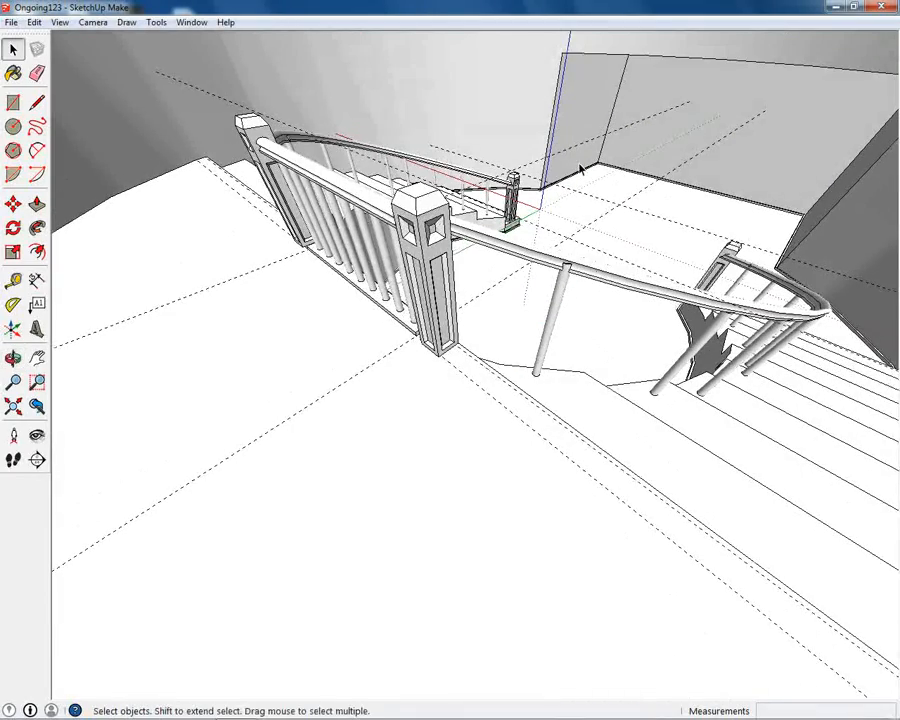
pyautogui.moveTo(590, 183); pyautogui.dragTo(527, 298, button='middle')
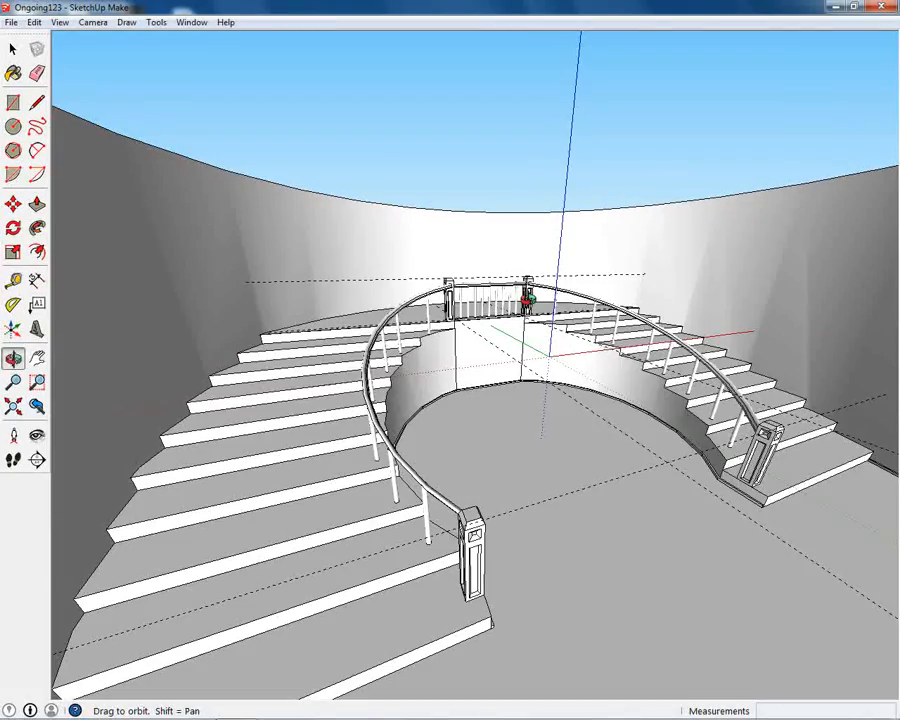